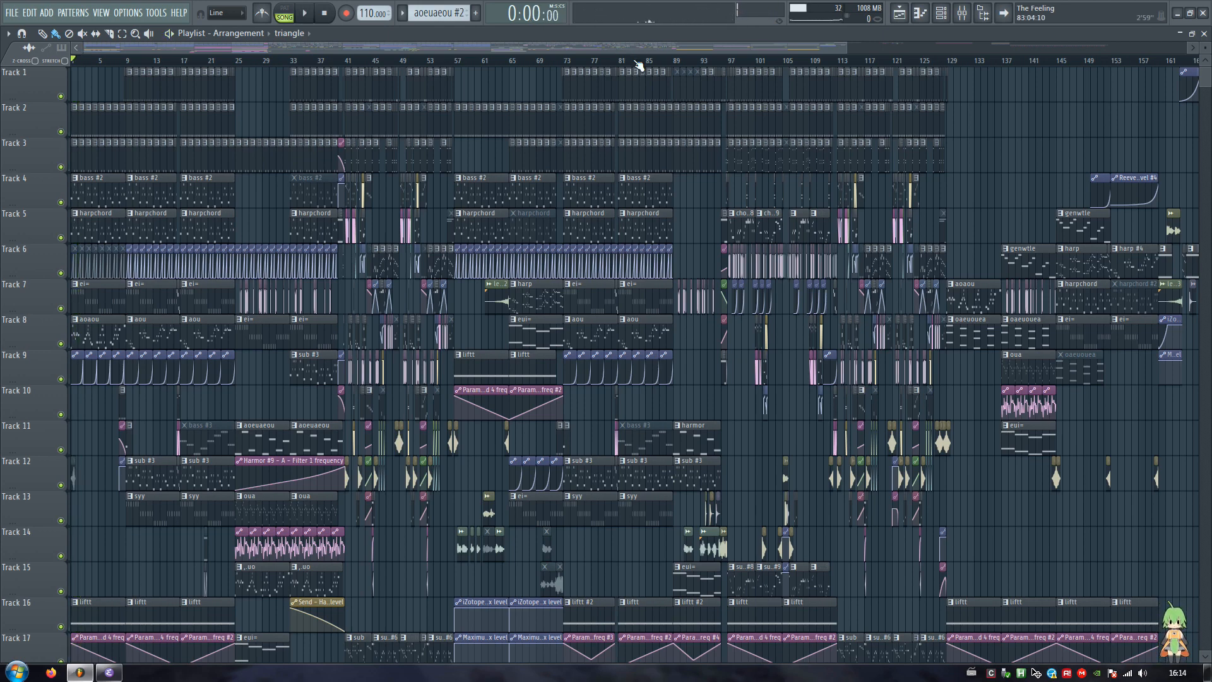
Look through the playlist arrangement and audition the vocal clip on Track 23 near bar 33
{"action": "scroll", "coordinate": [639, 66], "scroll_direction": "up", "scroll_amount": 5}
{"action": "left_click_drag", "start_coordinate": [480, 51], "coordinate": [327, 54]}
{"action": "scroll", "coordinate": [420, 197], "scroll_direction": "down", "scroll_amount": 3}
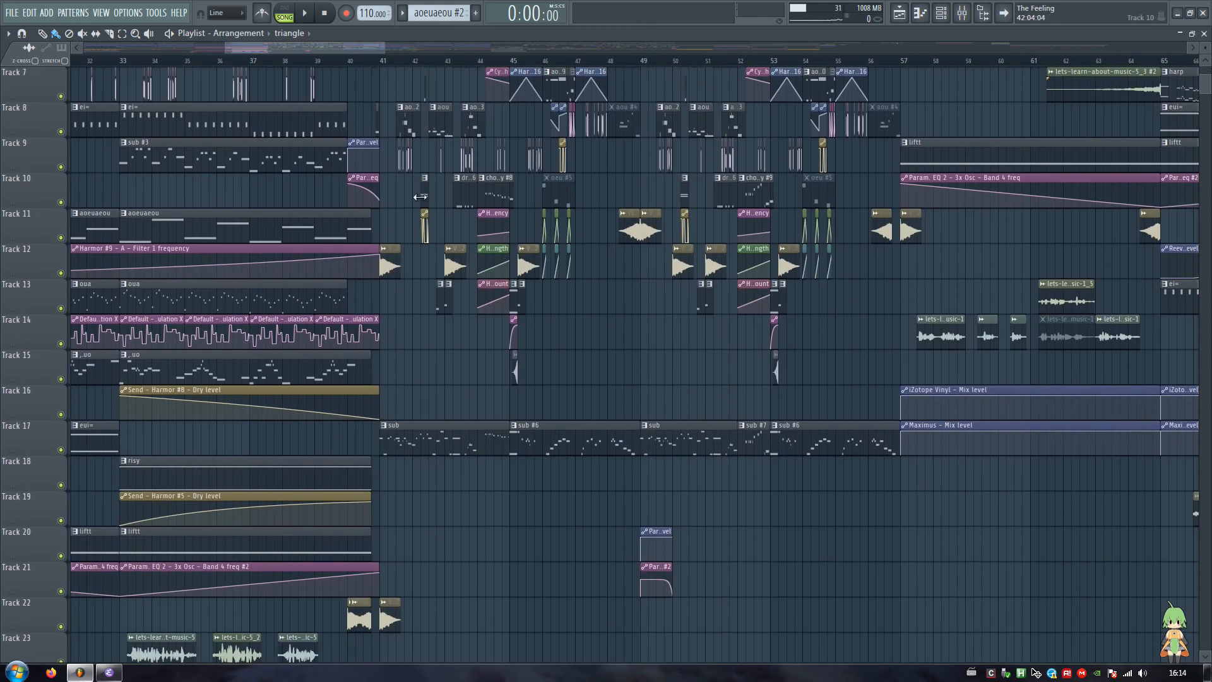
{"action": "scroll", "coordinate": [301, 56], "scroll_direction": "down", "scroll_amount": 2}
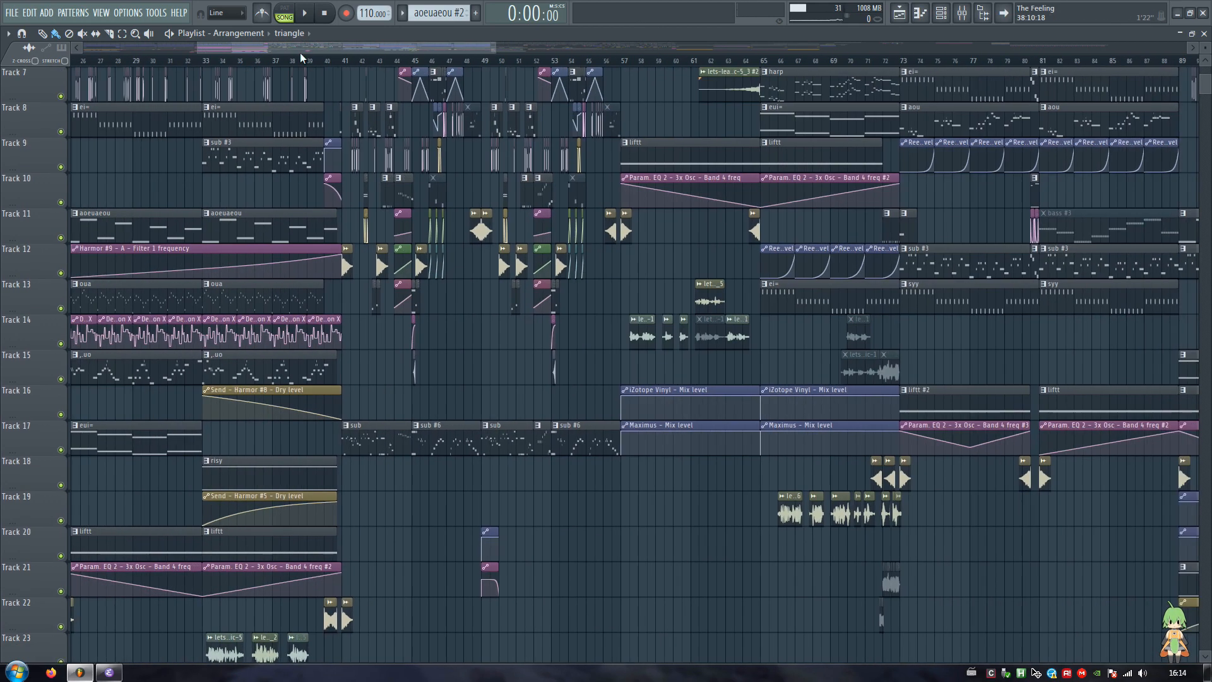
{"action": "right_click", "coordinate": [221, 587], "text": "alt"}
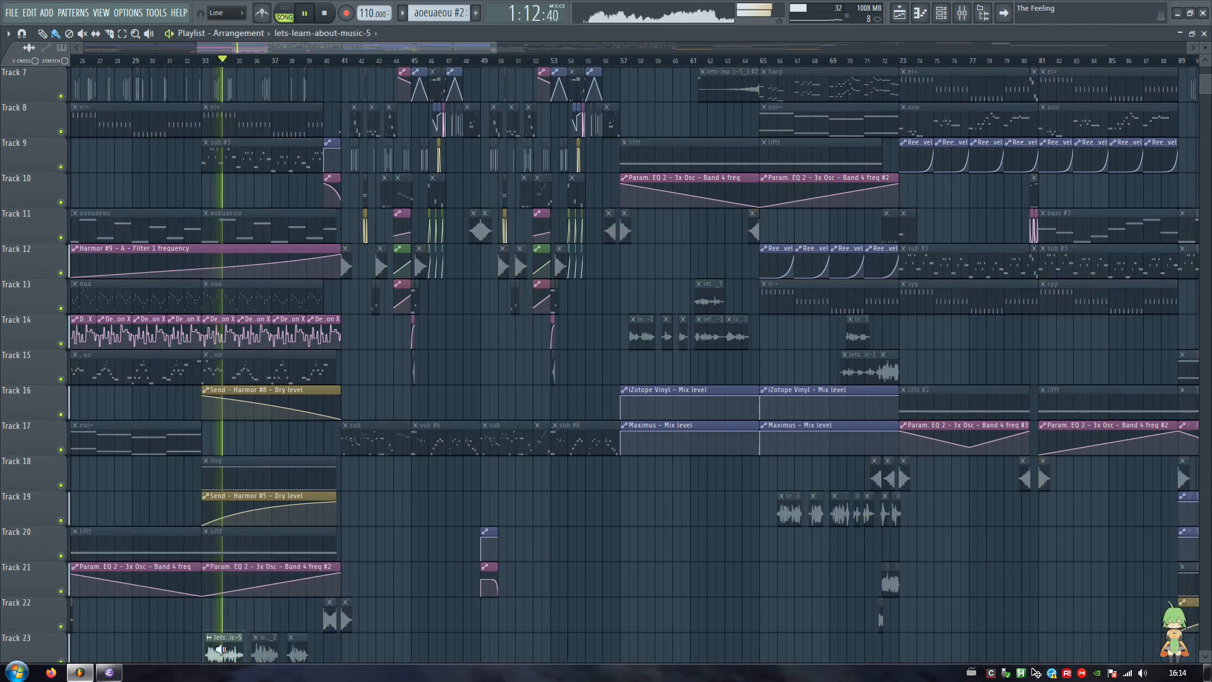
{"action": "key", "text": "space"}
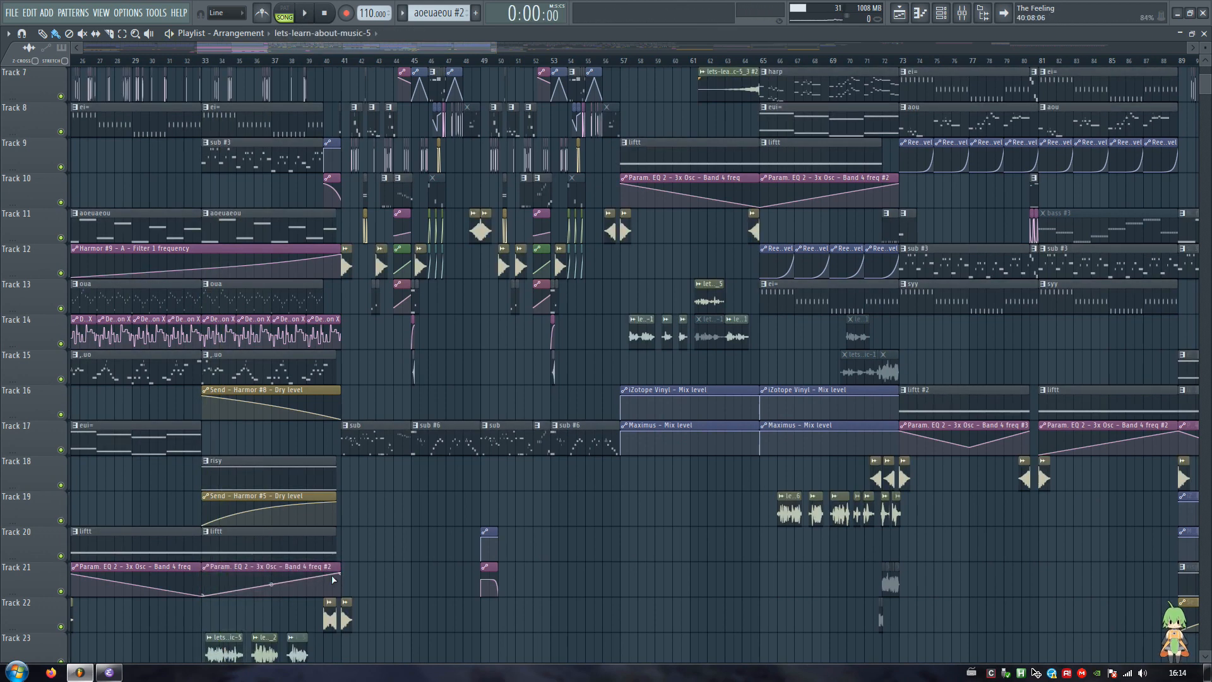
{"action": "left_click_drag", "start_coordinate": [276, 51], "coordinate": [154, 54]}
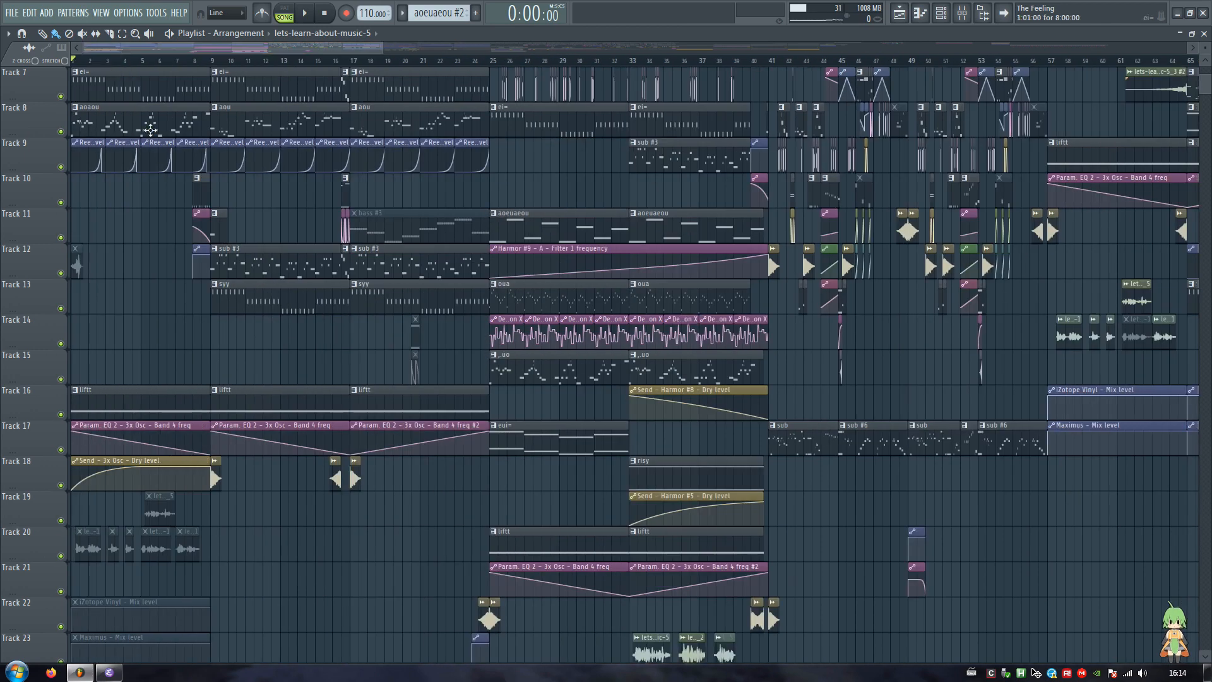
{"action": "scroll", "coordinate": [151, 272], "scroll_direction": "up", "scroll_amount": 3}
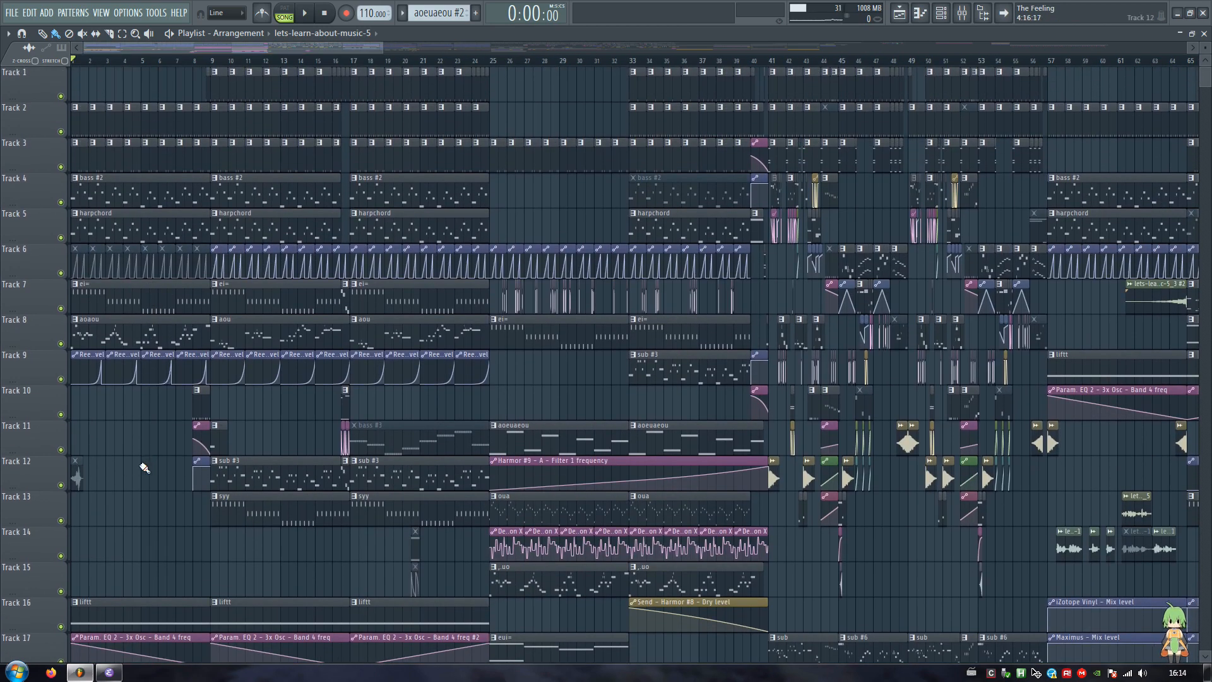
{"action": "scroll", "coordinate": [248, 65], "scroll_direction": "up", "scroll_amount": 6}
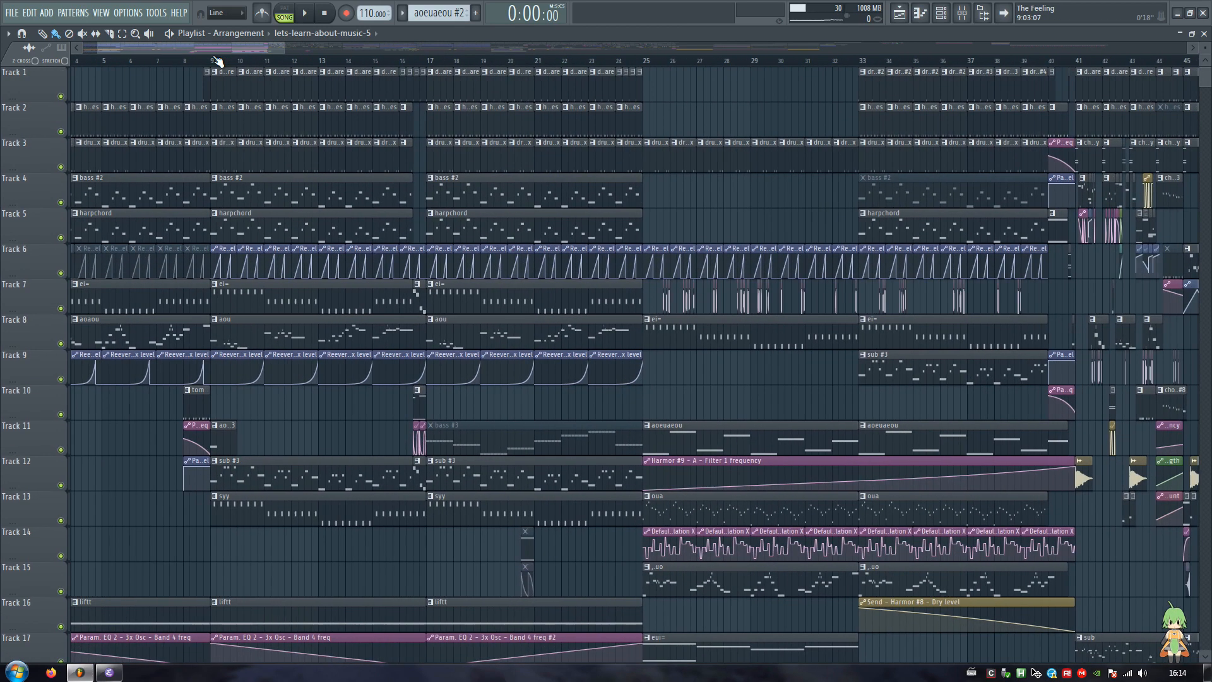
Open the drums kicksnare pattern from bar 9, switch playback to pattern mode and show the channel rack beside the playlist's track names
{"action": "left_click", "coordinate": [214, 60]}
{"action": "double_click", "coordinate": [221, 84]}
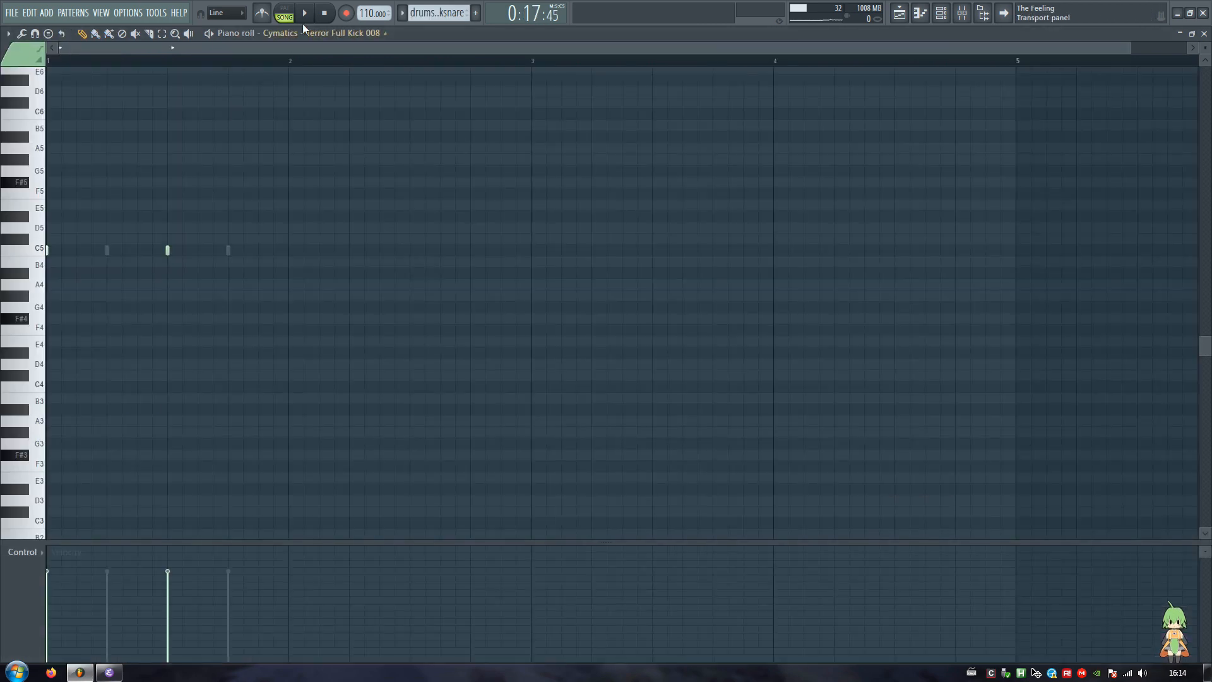
{"action": "left_click", "coordinate": [285, 14]}
{"action": "key", "text": "Escape"}
{"action": "left_click", "coordinate": [944, 14]}
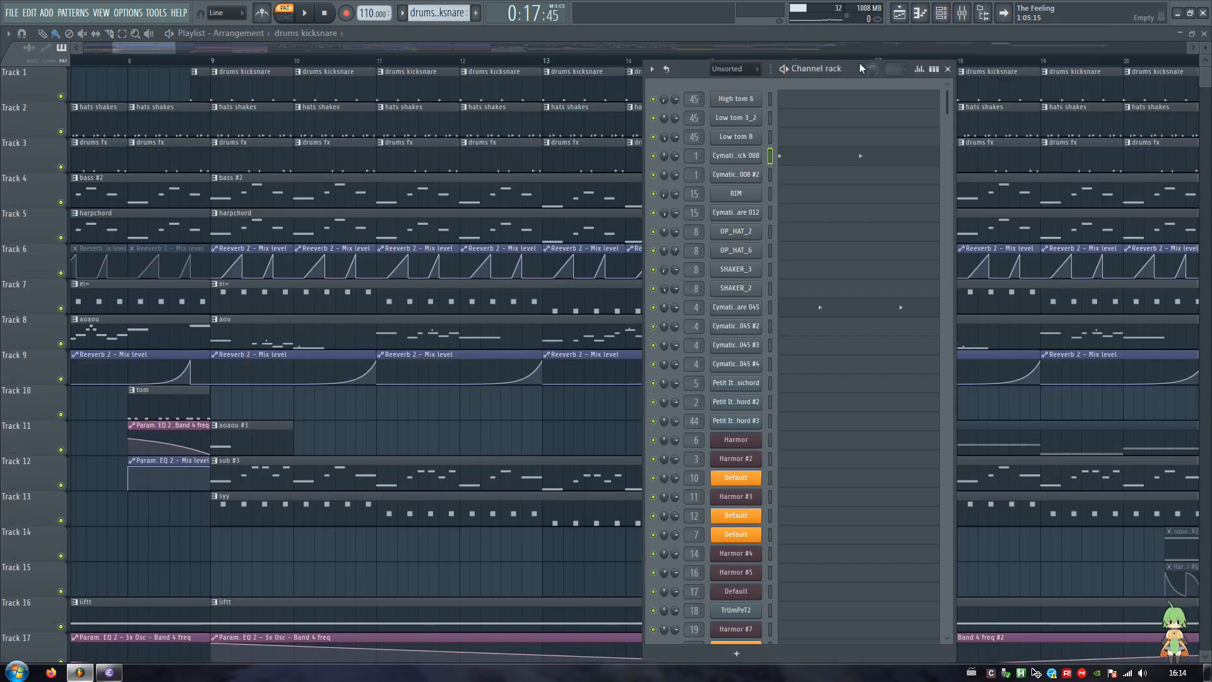
{"action": "left_click_drag", "start_coordinate": [848, 59], "coordinate": [392, 58]}
Open the samplers of Terror Full Kick 008 and Terror Heavy Snare 045 and audition the kick and snare
{"action": "left_click", "coordinate": [302, 150]}
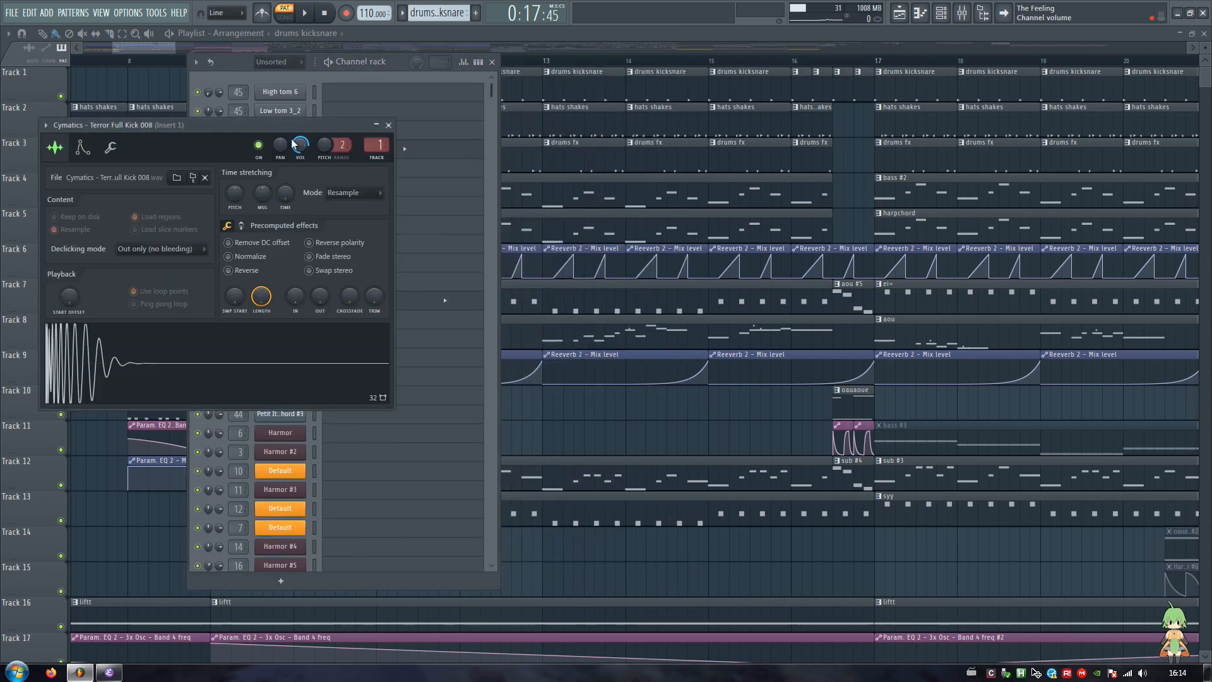
{"action": "left_click_drag", "start_coordinate": [255, 121], "coordinate": [718, 93]}
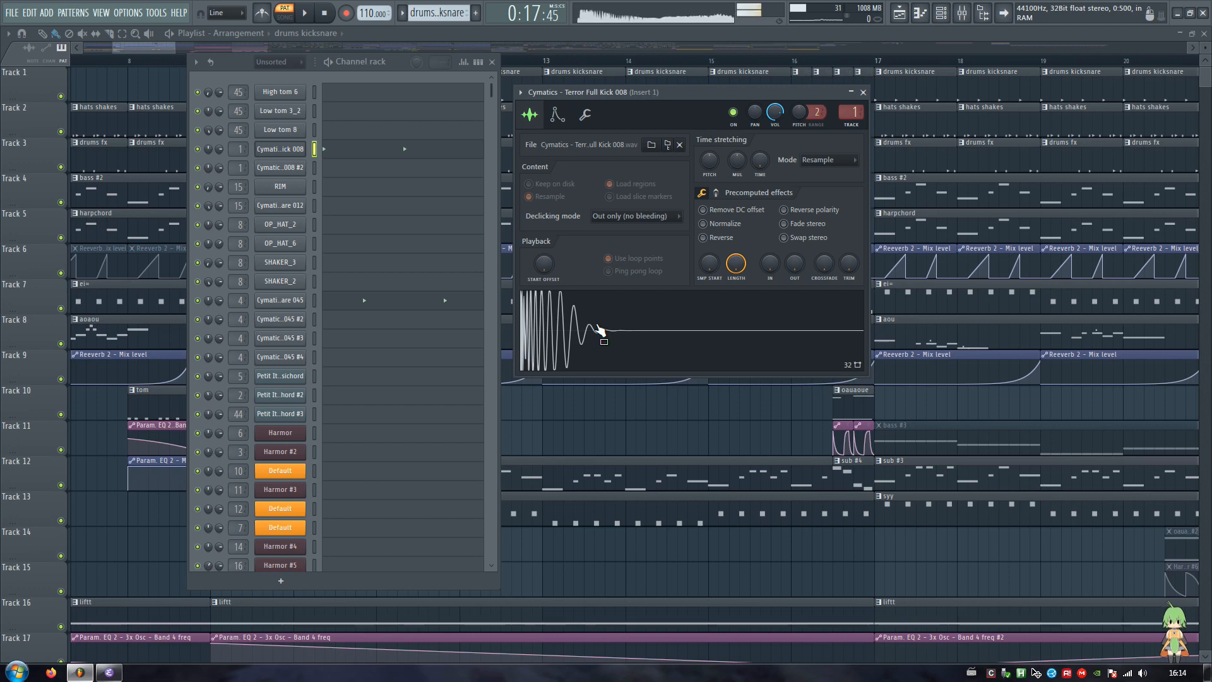
{"action": "left_click", "coordinate": [280, 300]}
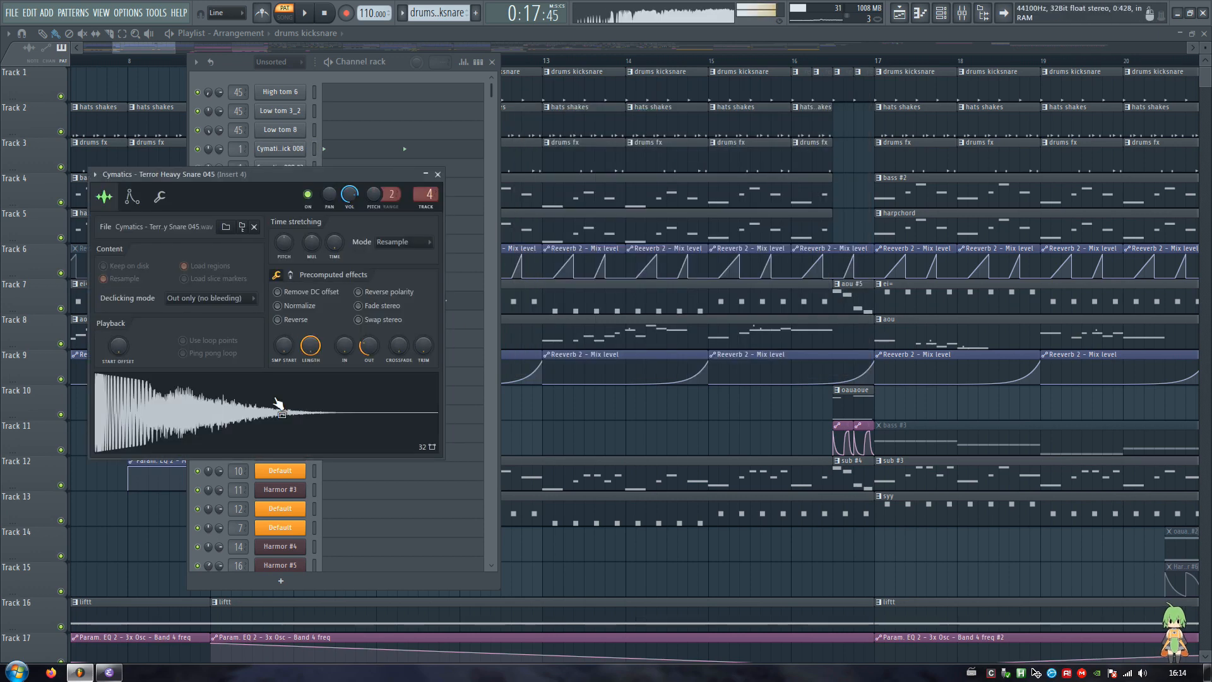
{"action": "left_click", "coordinate": [438, 175]}
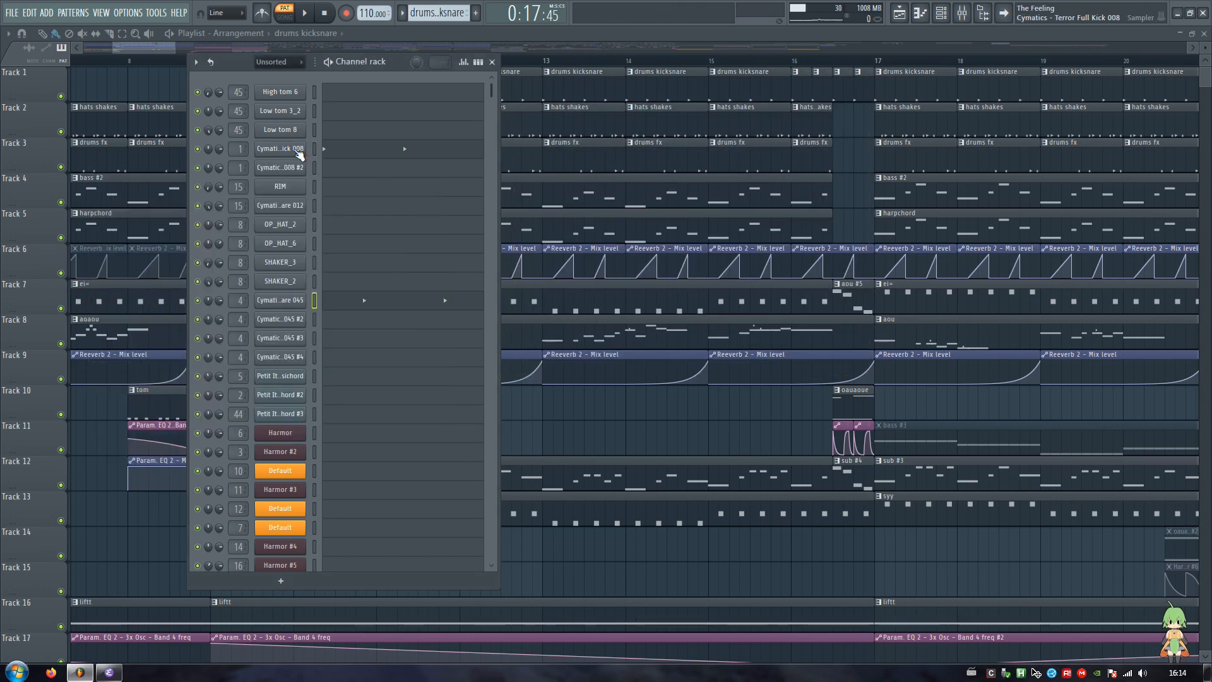
{"action": "left_click", "coordinate": [280, 148]}
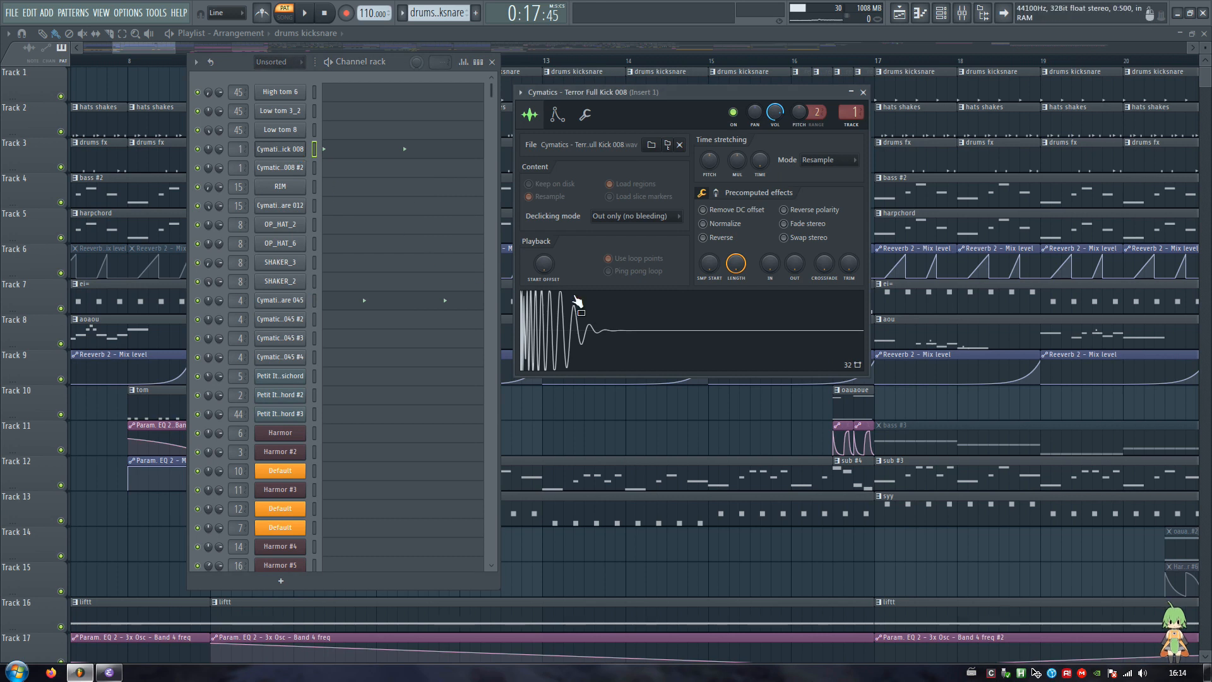
{"action": "left_click", "coordinate": [667, 325]}
Show the kick's mixer track and inspect the low, mid and high band curves of its Maximus
{"action": "key", "text": "F9"}
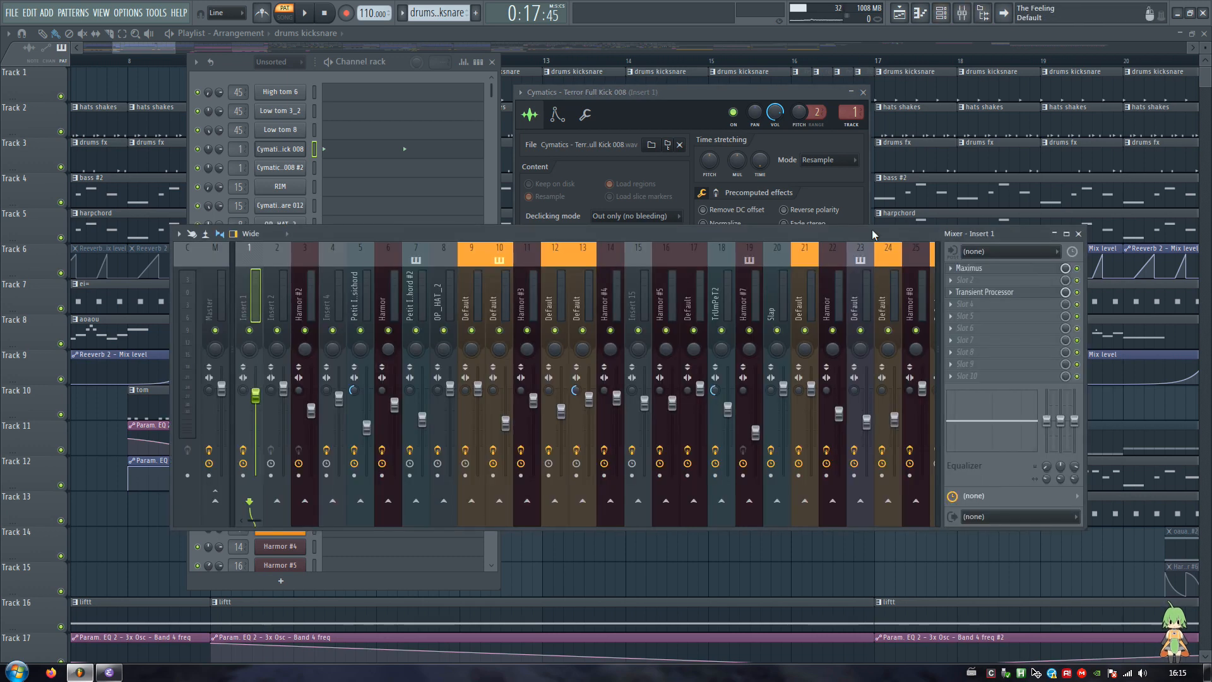
{"action": "left_click", "coordinate": [985, 269]}
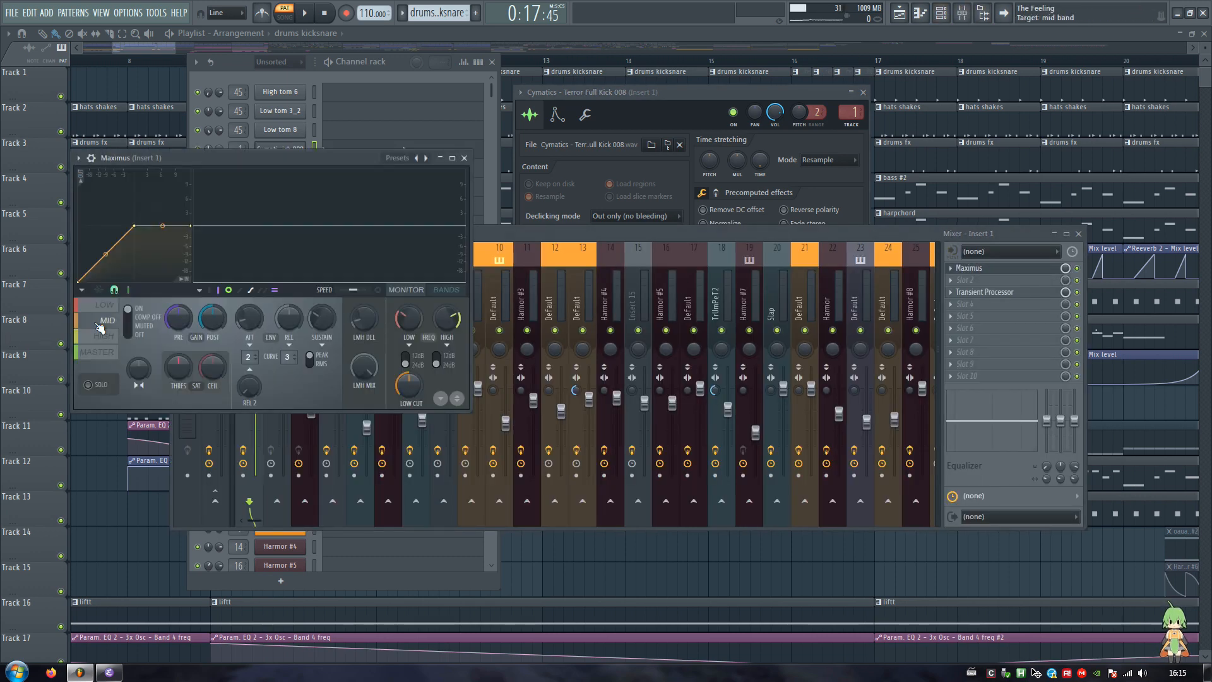
{"action": "left_click", "coordinate": [112, 306]}
{"action": "left_click", "coordinate": [106, 339]}
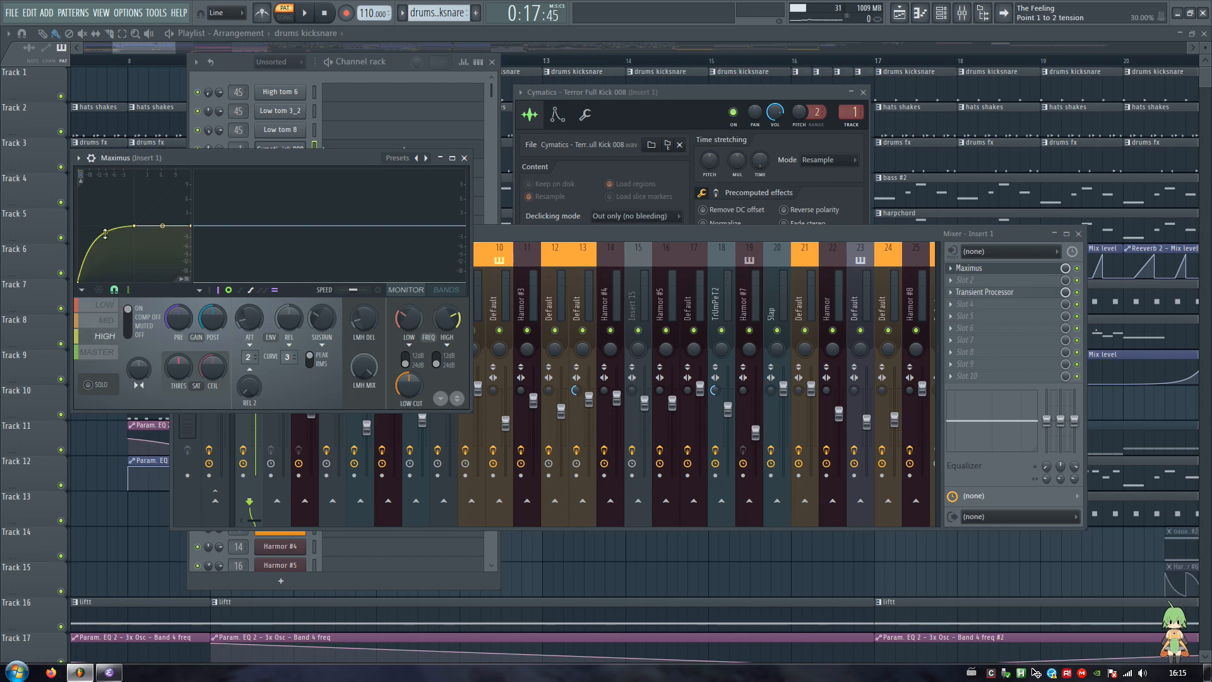
{"action": "left_click", "coordinate": [107, 320]}
{"action": "left_click", "coordinate": [547, 169]}
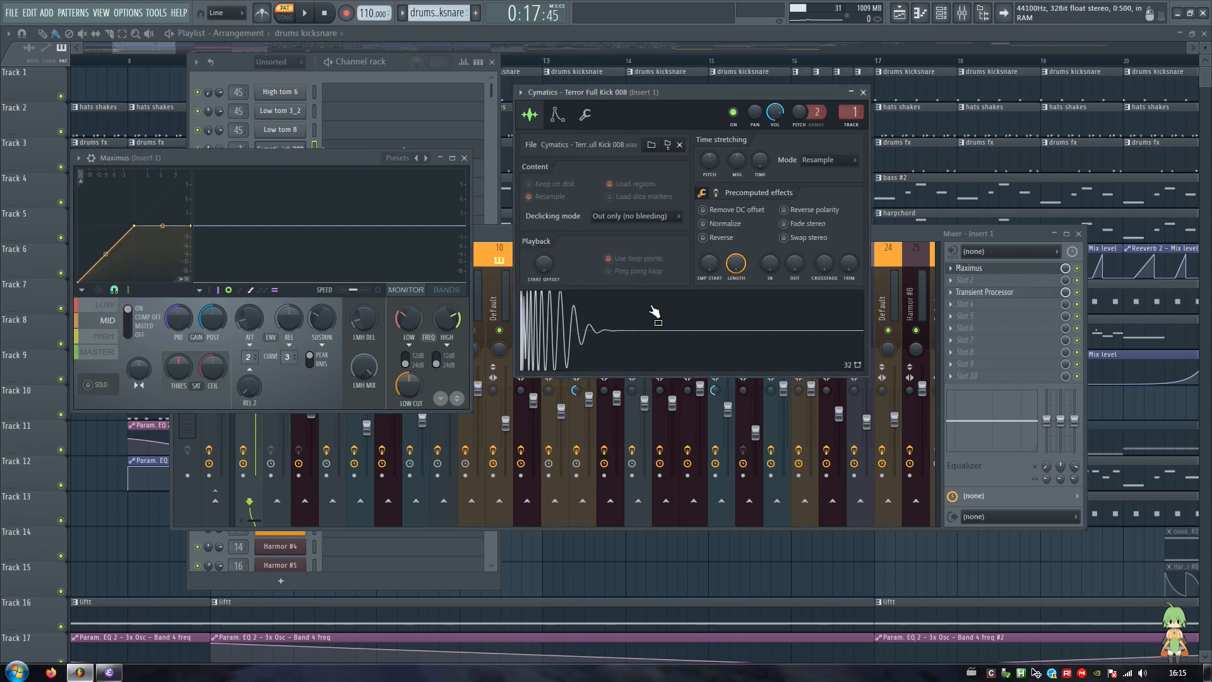
Inspect the attack and release settings of the Transient Processor on the kick's mixer track
{"action": "left_click", "coordinate": [994, 293]}
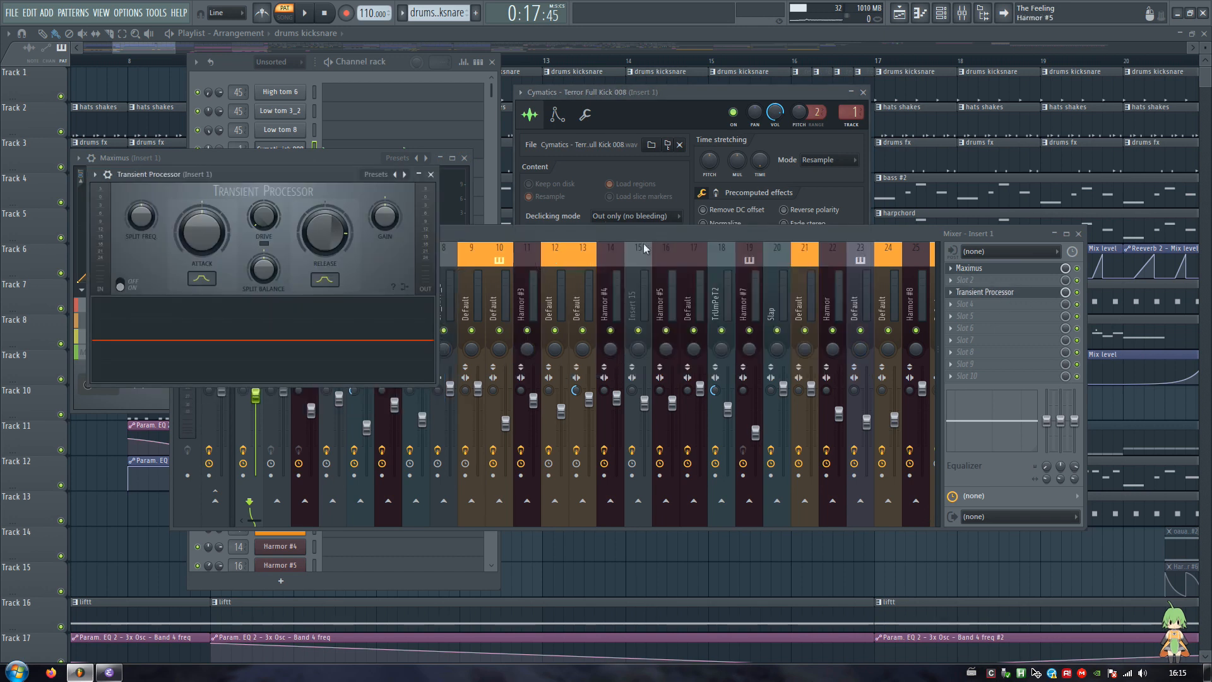
{"action": "left_click_drag", "start_coordinate": [328, 173], "coordinate": [438, 260]}
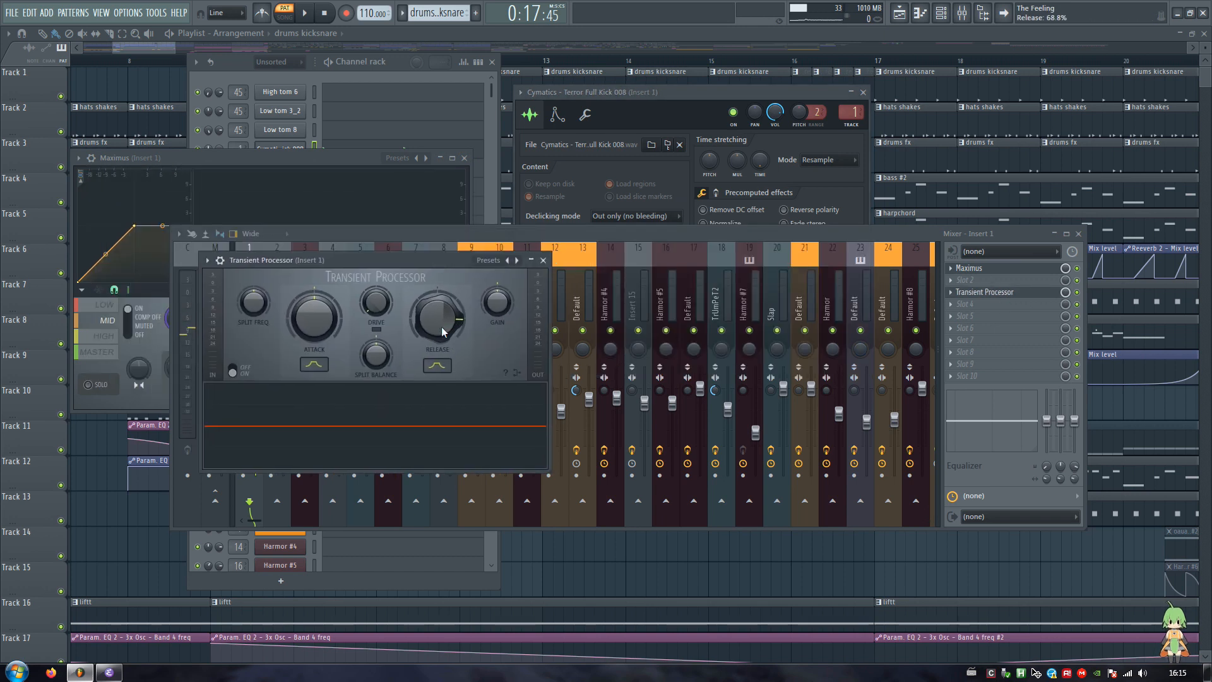
{"action": "left_click", "coordinate": [640, 131]}
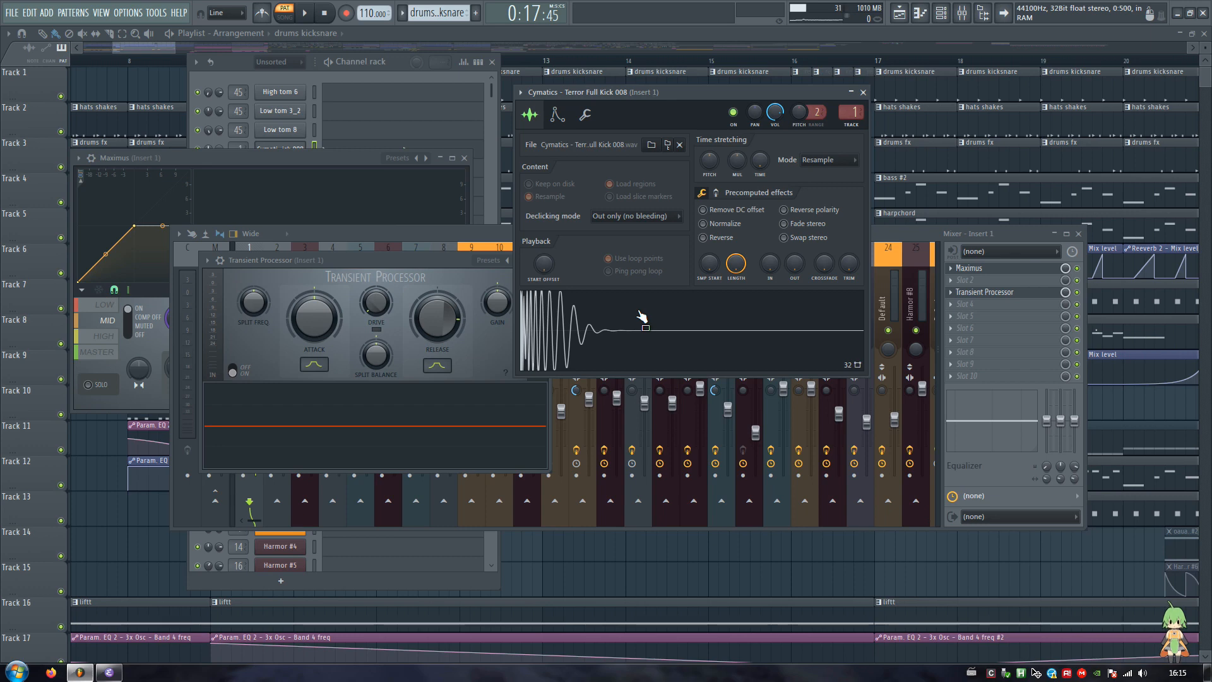
Audition the kick while switching Maximus off and on, and undo the accidental time-stretching change in its sampler
{"action": "left_click", "coordinate": [1078, 269]}
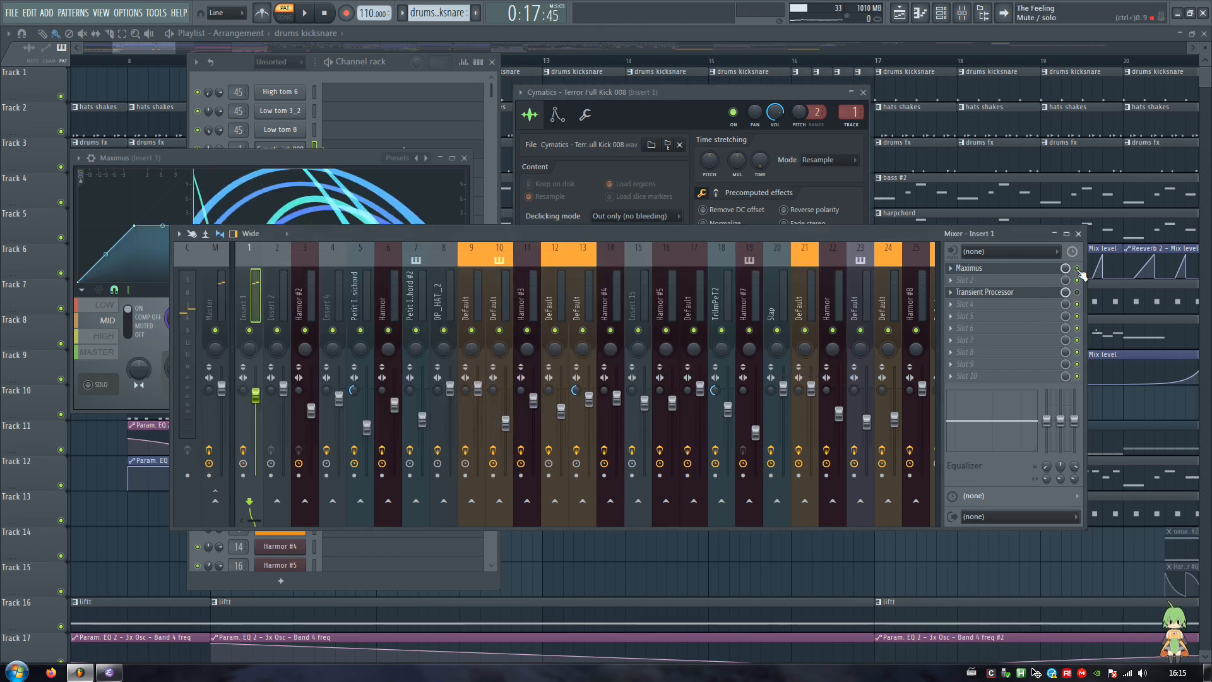
{"action": "left_click", "coordinate": [1078, 269]}
{"action": "left_click", "coordinate": [703, 157]}
{"action": "left_click", "coordinate": [681, 312]}
{"action": "left_click", "coordinate": [679, 311]}
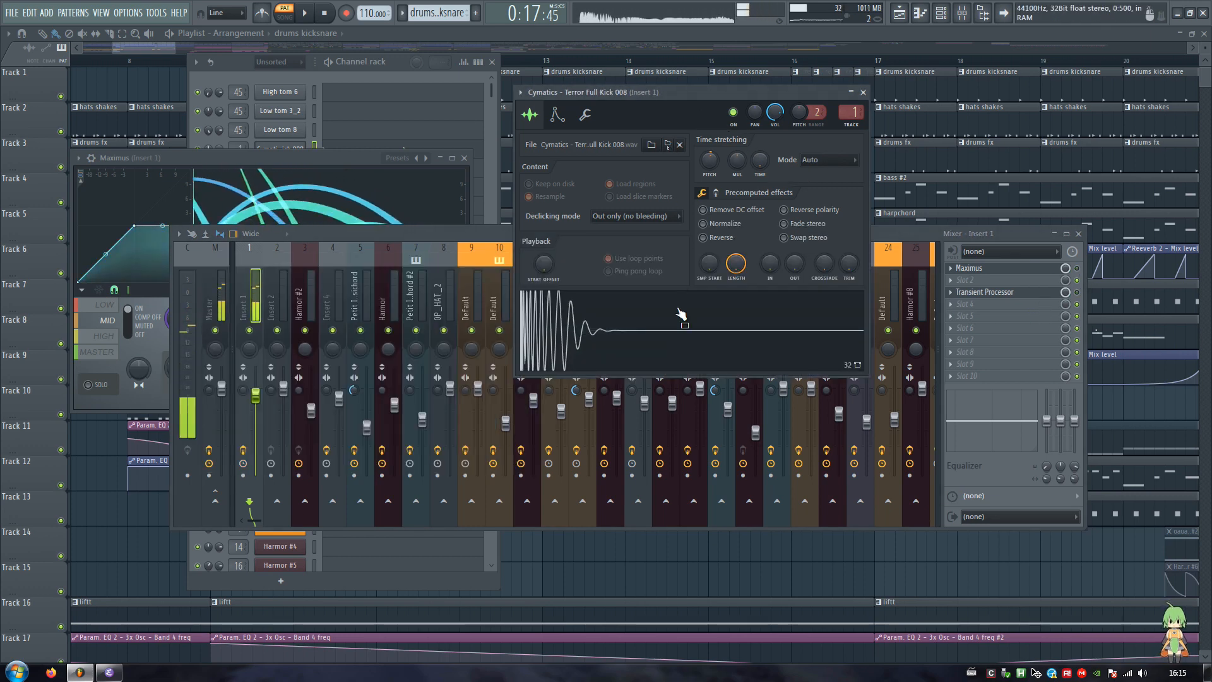
{"action": "key", "text": "ctrl+z"}
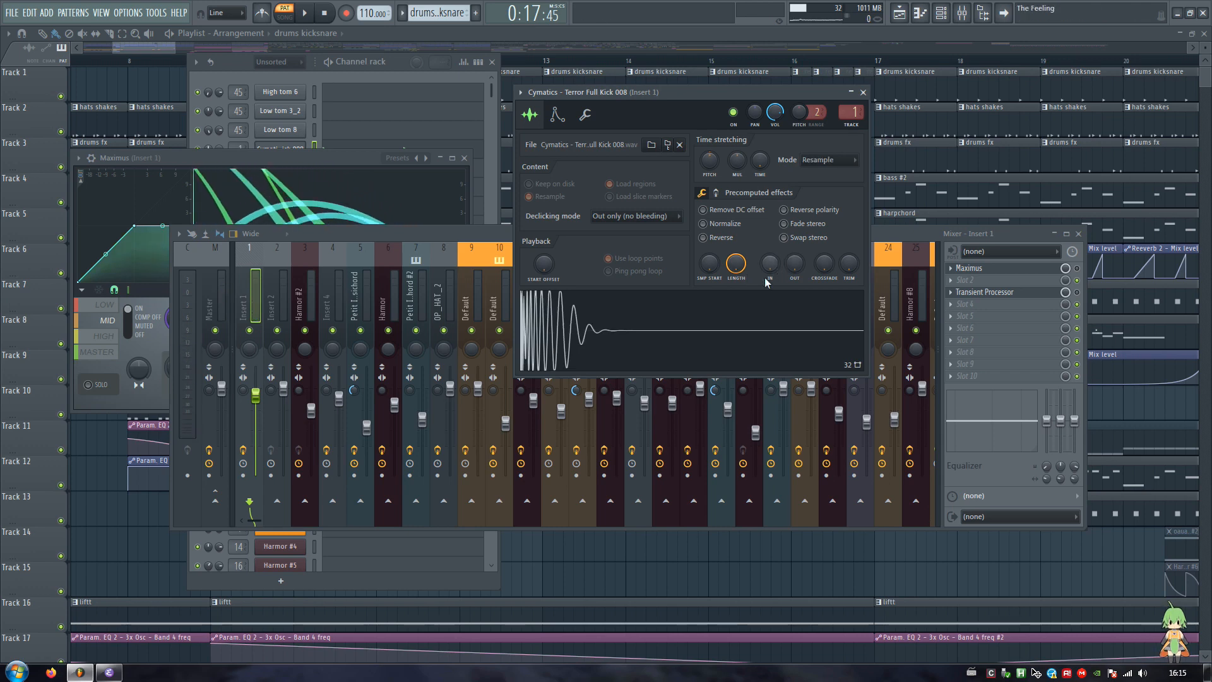
{"action": "left_click", "coordinate": [785, 343]}
Toggle Maximus and the Transient Processor on Insert 1, auditioning the kick after each change
{"action": "left_click", "coordinate": [1078, 269]}
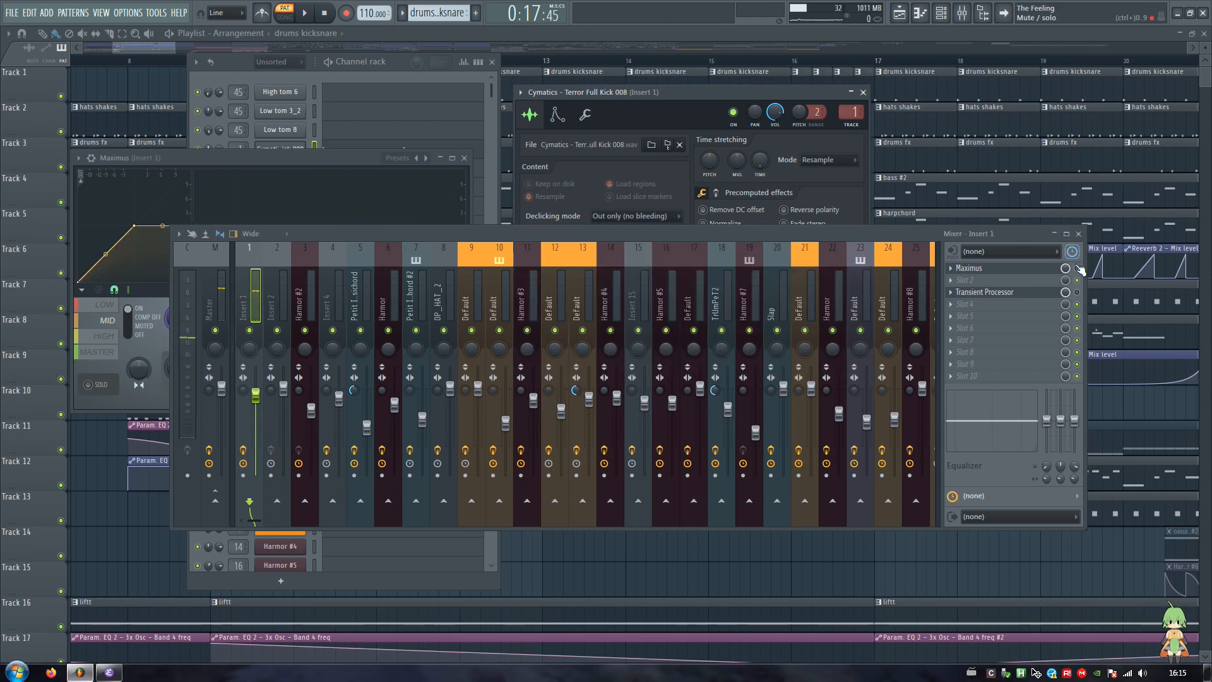
{"action": "left_click", "coordinate": [700, 126]}
{"action": "left_click", "coordinate": [687, 329]}
{"action": "left_click", "coordinate": [1077, 293]}
{"action": "left_click", "coordinate": [689, 146]}
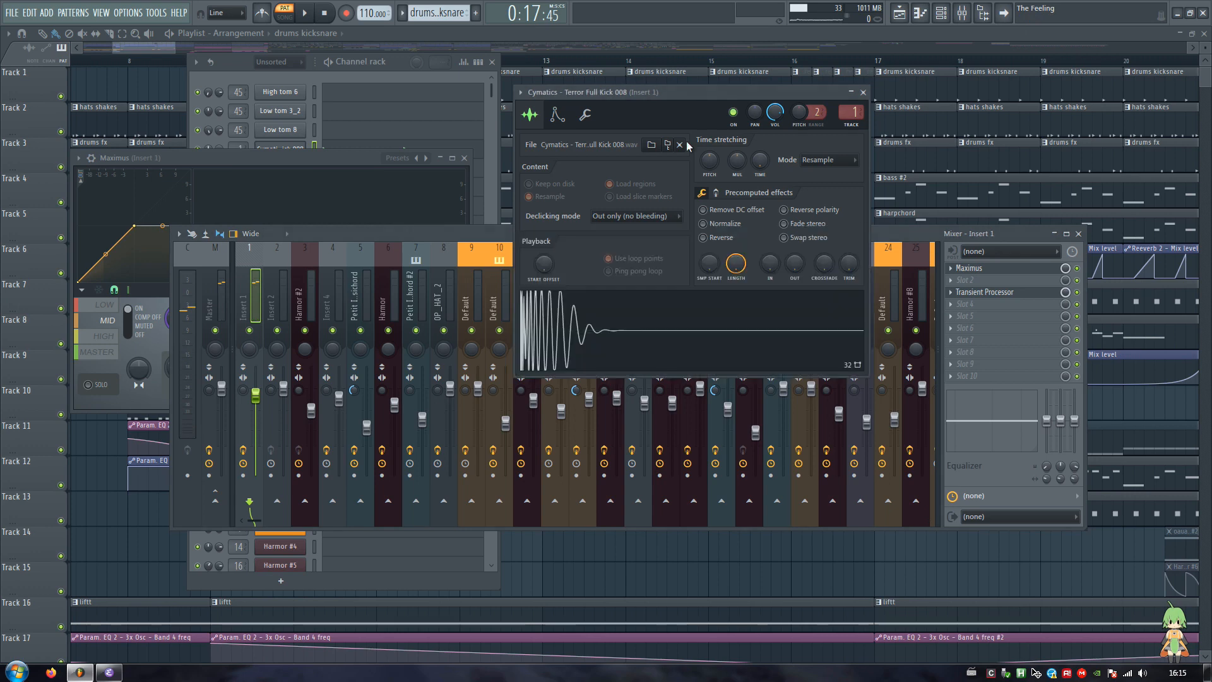
{"action": "left_click", "coordinate": [690, 329]}
Close the kick's sampler, its Maximus window and the mixer
{"action": "left_click", "coordinate": [863, 92]}
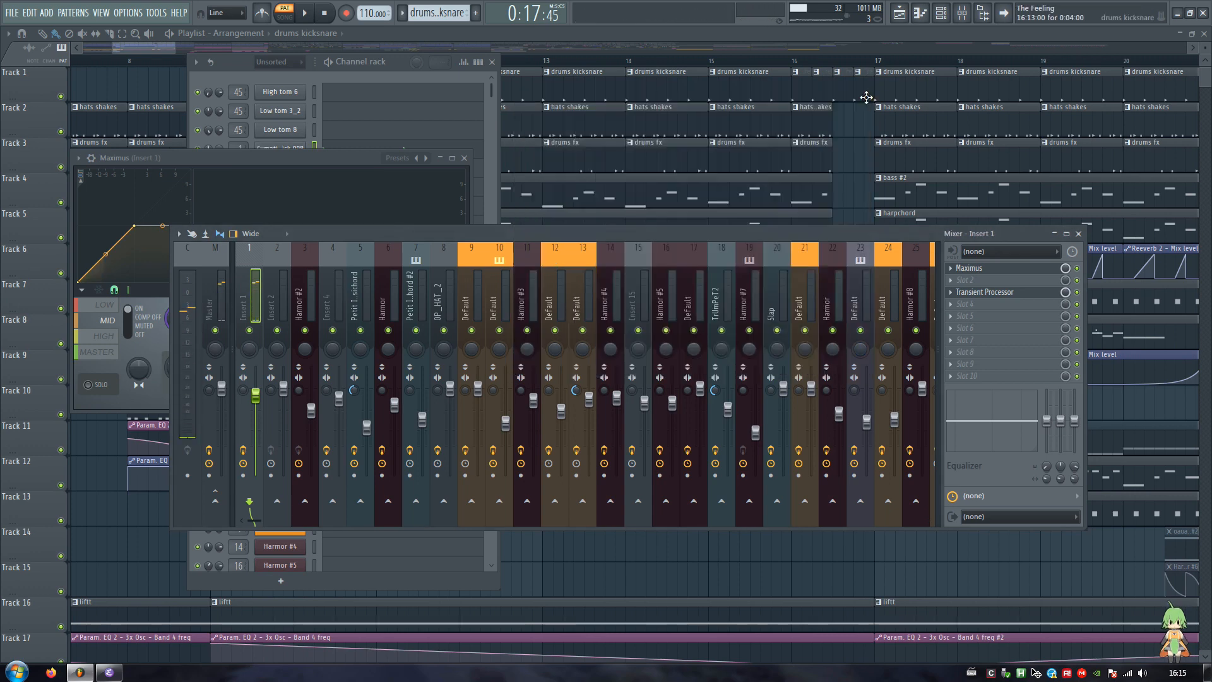
{"action": "left_click", "coordinate": [465, 159]}
{"action": "key", "text": "Escape"}
{"action": "key", "text": "Escape"}
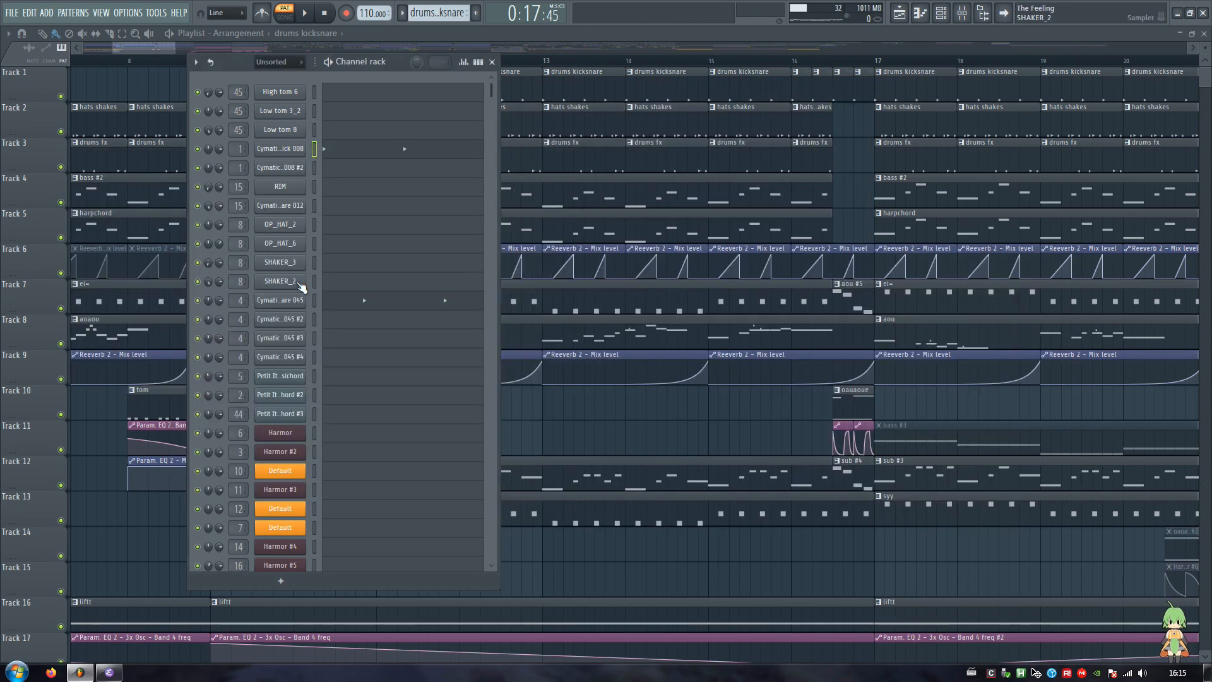
Open the Terror Heavy Snare 045 sampler and inspect the Fruity parametric EQ 2 curve on its mixer track
{"action": "left_click", "coordinate": [291, 304]}
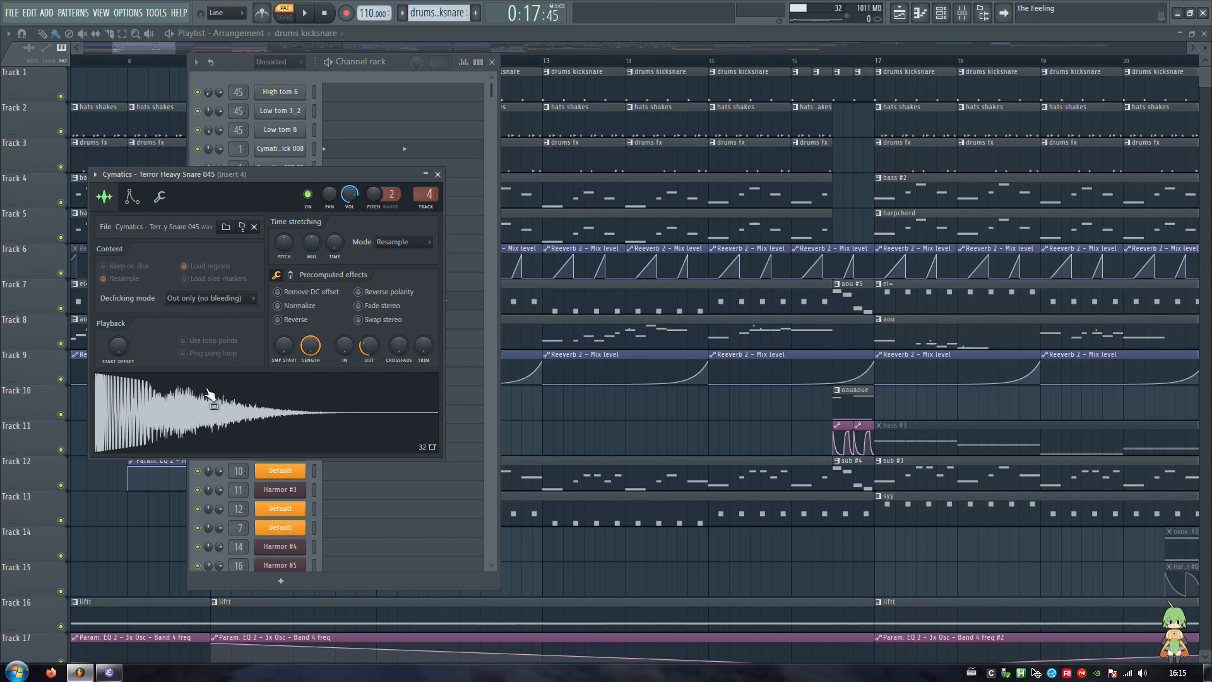
{"action": "left_click", "coordinate": [963, 13]}
{"action": "left_click", "coordinate": [995, 269]}
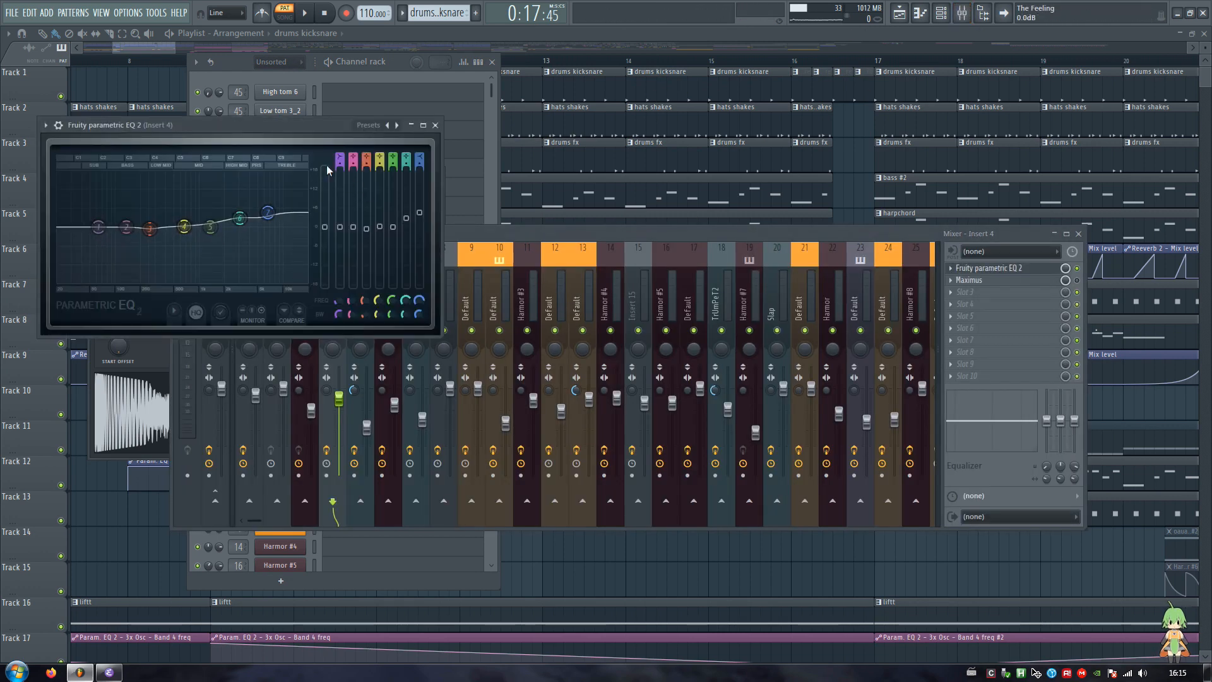
{"action": "left_click_drag", "start_coordinate": [189, 125], "coordinate": [213, 123]}
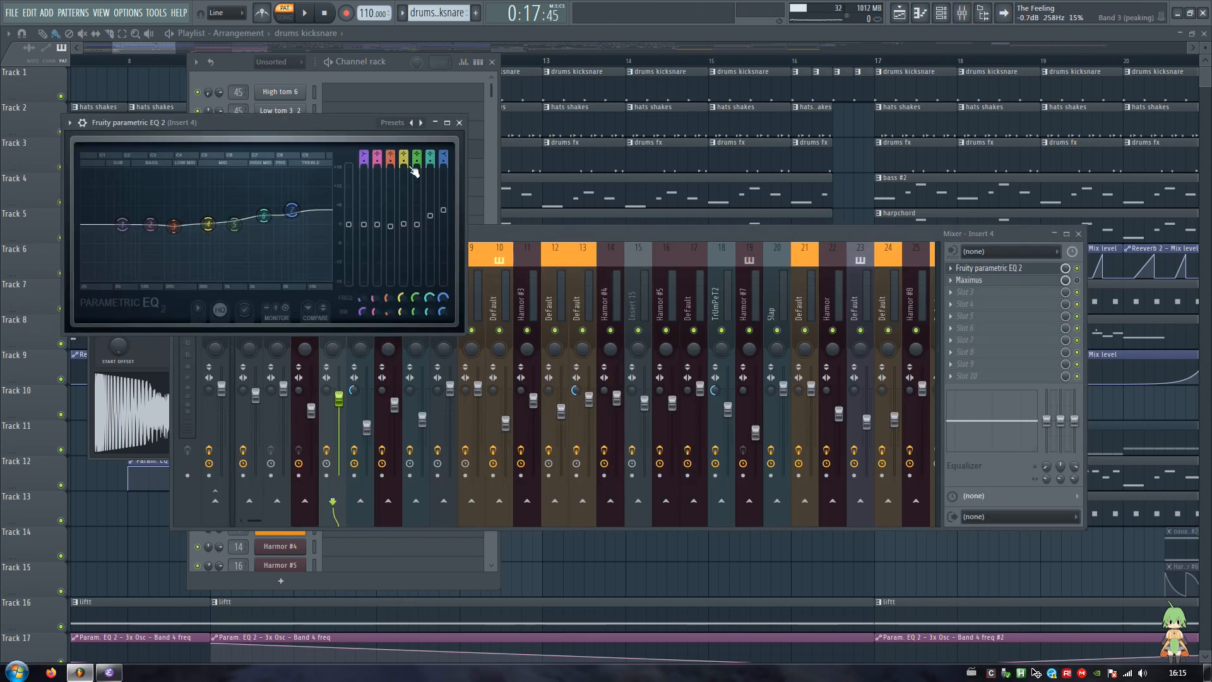
{"action": "left_click", "coordinate": [459, 123]}
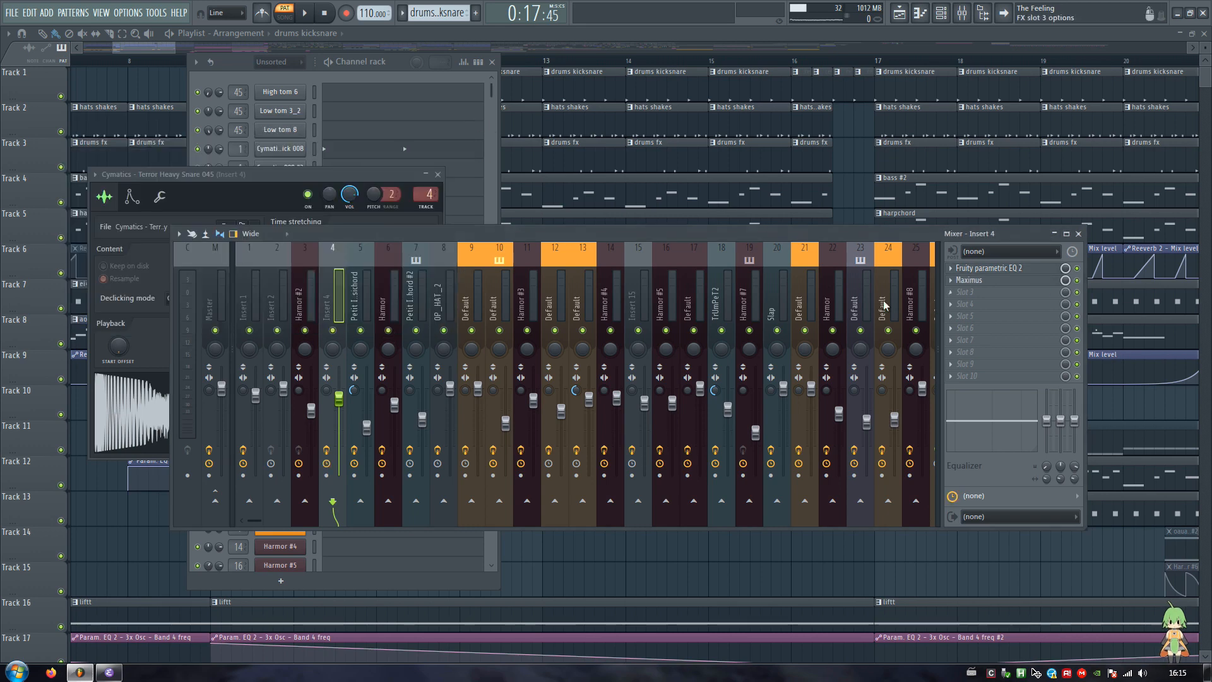
Audition the snare with Maximus on Insert 4 enabled and bypassed, and switch Maximus back on
{"action": "left_click", "coordinate": [138, 395]}
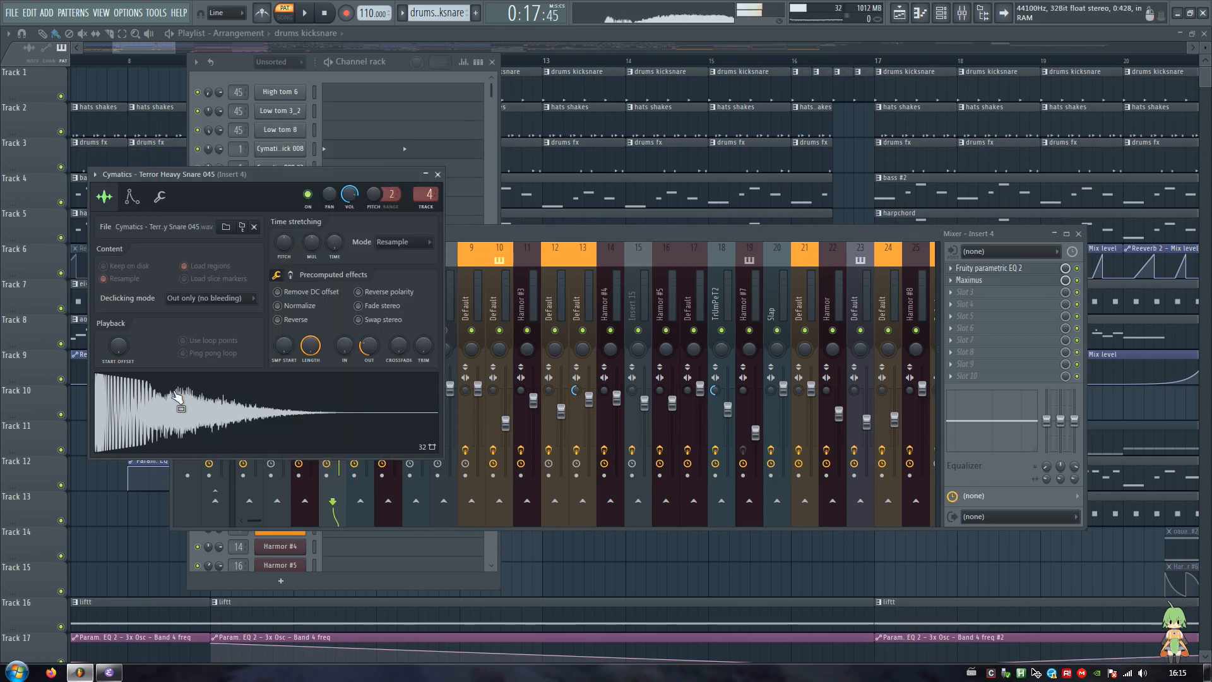
{"action": "left_click", "coordinate": [176, 399]}
{"action": "left_click", "coordinate": [1078, 281]}
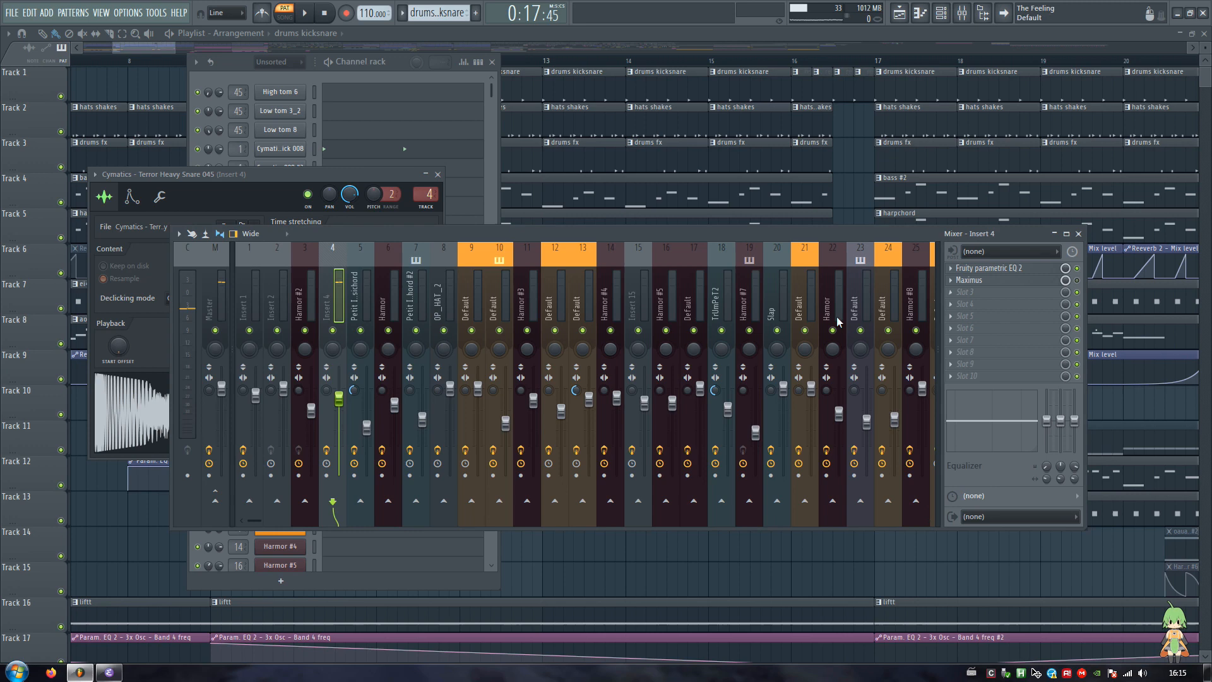
{"action": "left_click", "coordinate": [151, 427]}
{"action": "left_click", "coordinate": [151, 427]}
{"action": "left_click", "coordinate": [1077, 280]}
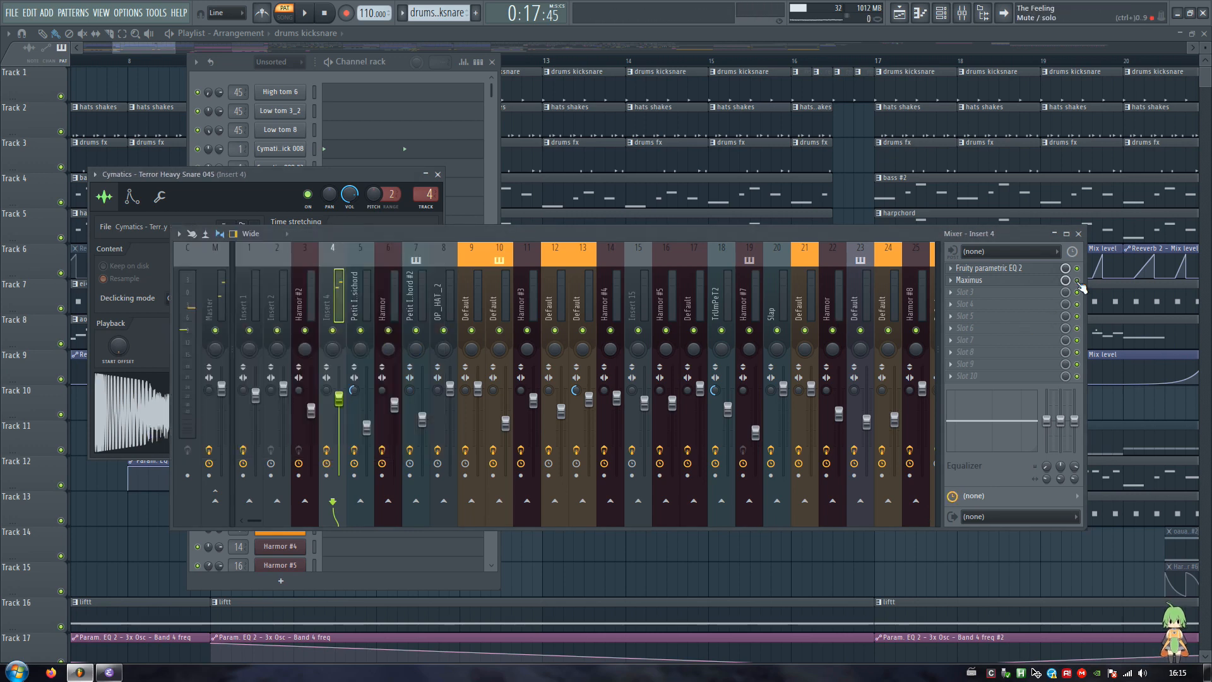
Play the song from bar 9 in song mode with the mixer open, and stop playback
{"action": "left_click_drag", "start_coordinate": [627, 60], "coordinate": [214, 63]}
{"action": "key", "text": "l"}
{"action": "key", "text": "space"}
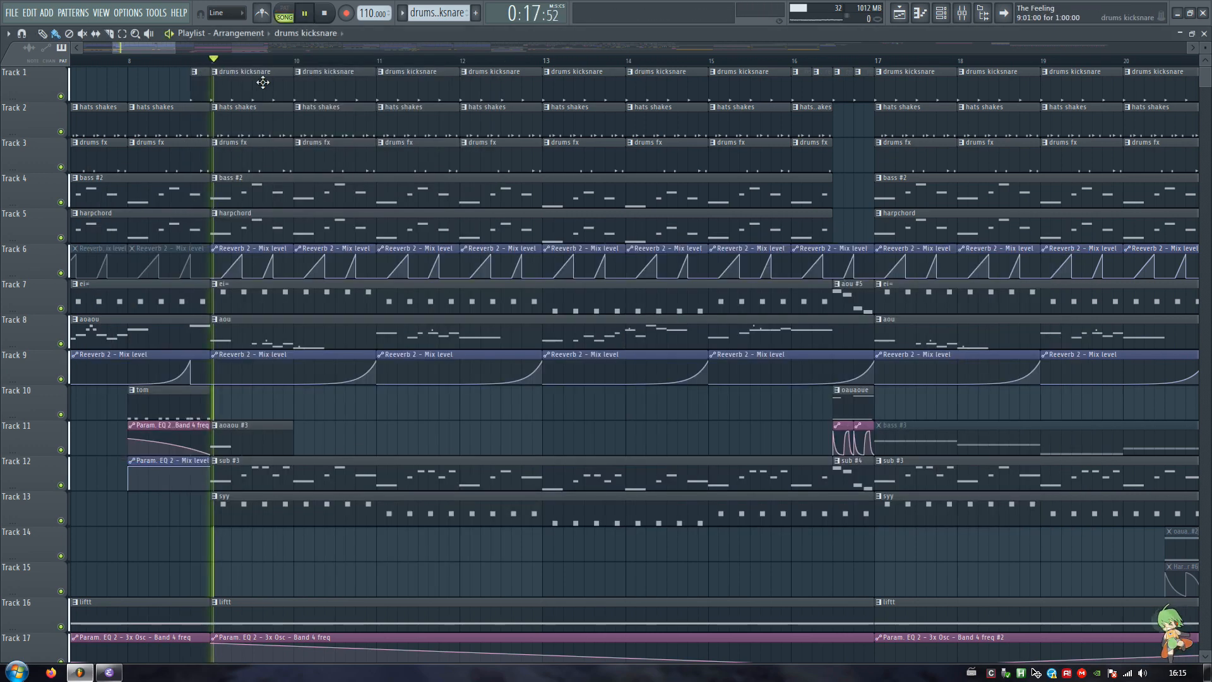
{"action": "left_click", "coordinate": [963, 14]}
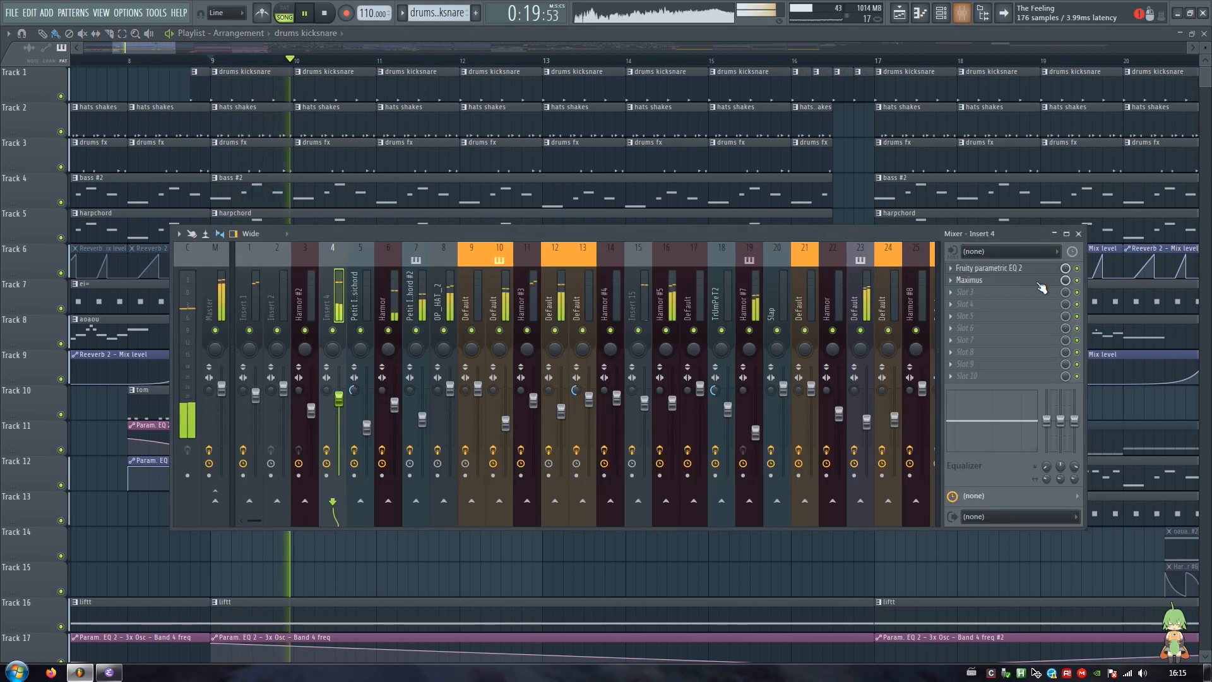
{"action": "key", "text": "space"}
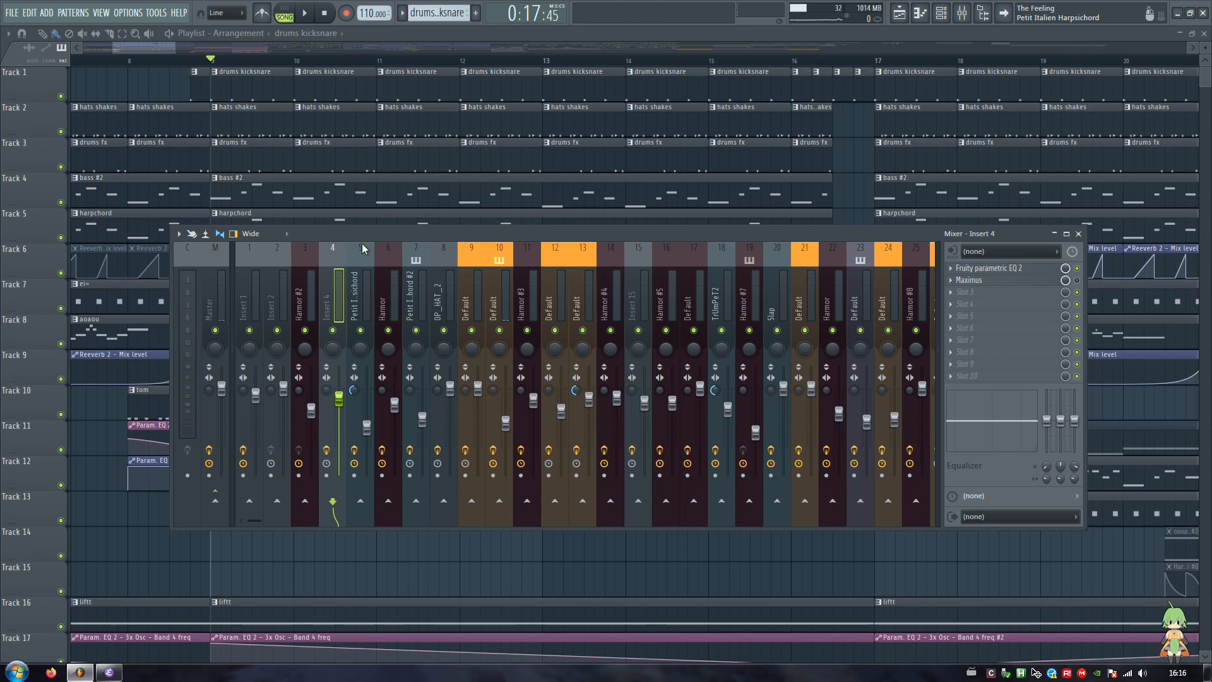
Close the mixer, the playlist, the channel rack and the open sampler windows
{"action": "key", "text": "Escape"}
{"action": "left_click", "coordinate": [901, 15]}
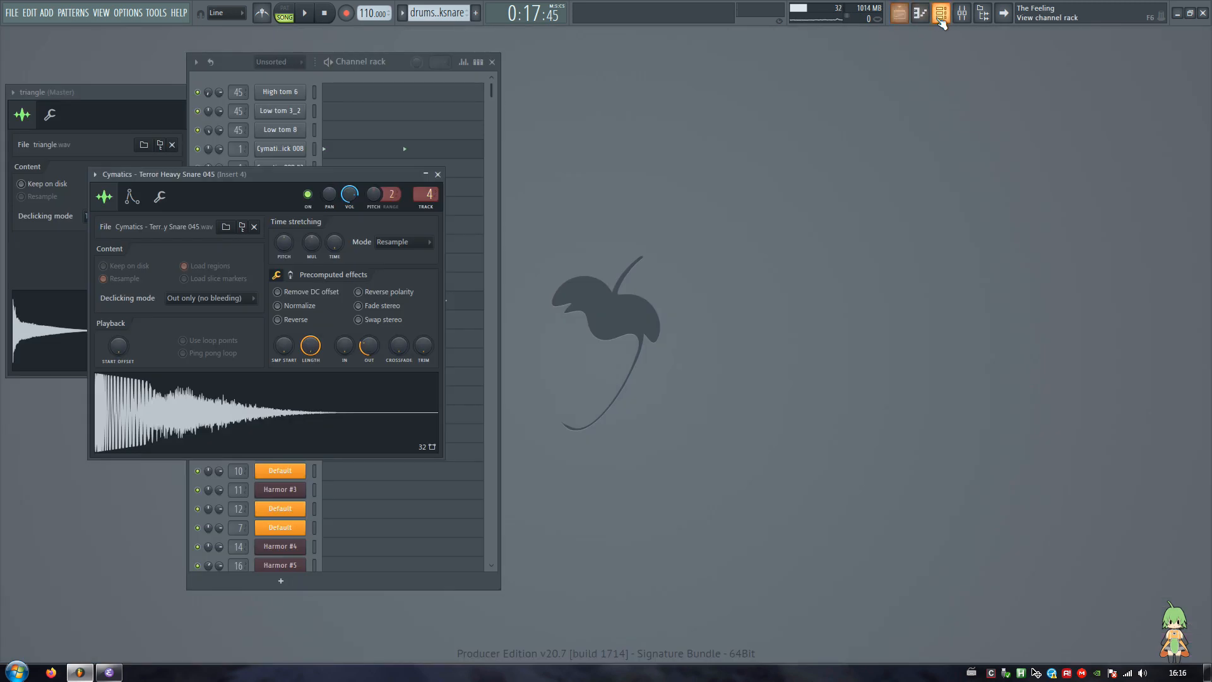
{"action": "key", "text": "Escape"}
{"action": "key", "text": "Escape"}
{"action": "key", "text": "Escape"}
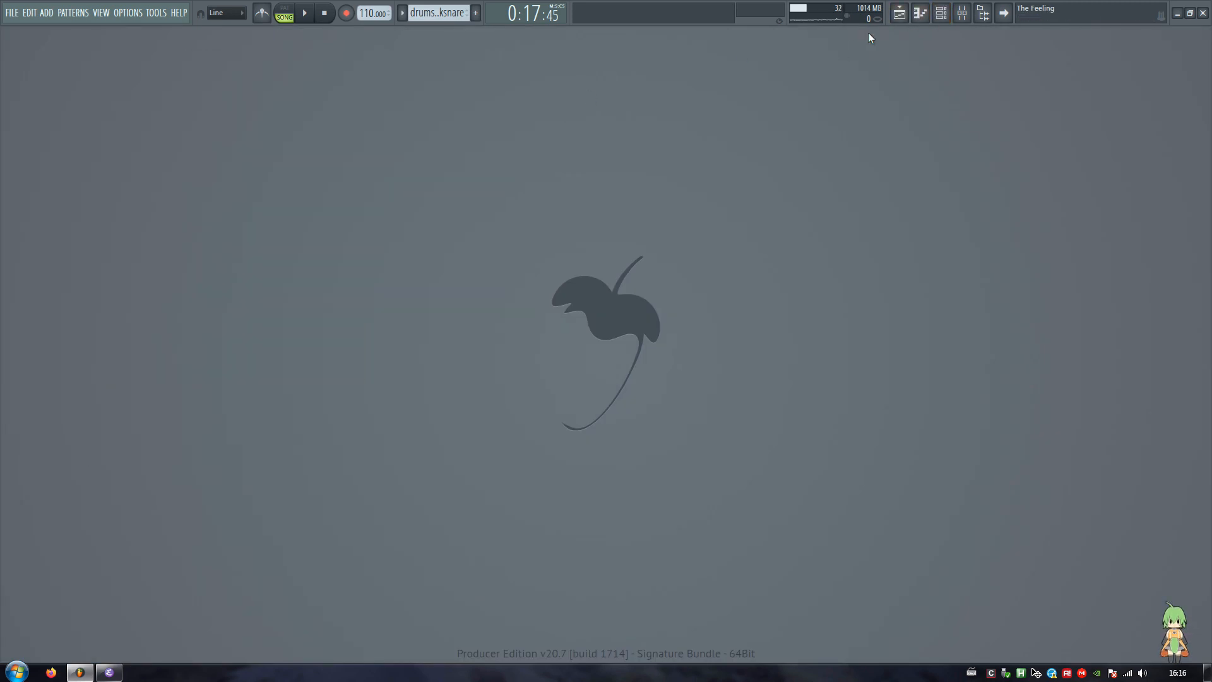
Reopen the channel rack, move it to the middle of the workspace and open the Terror Full Kick 008 sampler
{"action": "left_click", "coordinate": [941, 15]}
{"action": "left_click_drag", "start_coordinate": [401, 65], "coordinate": [584, 74]}
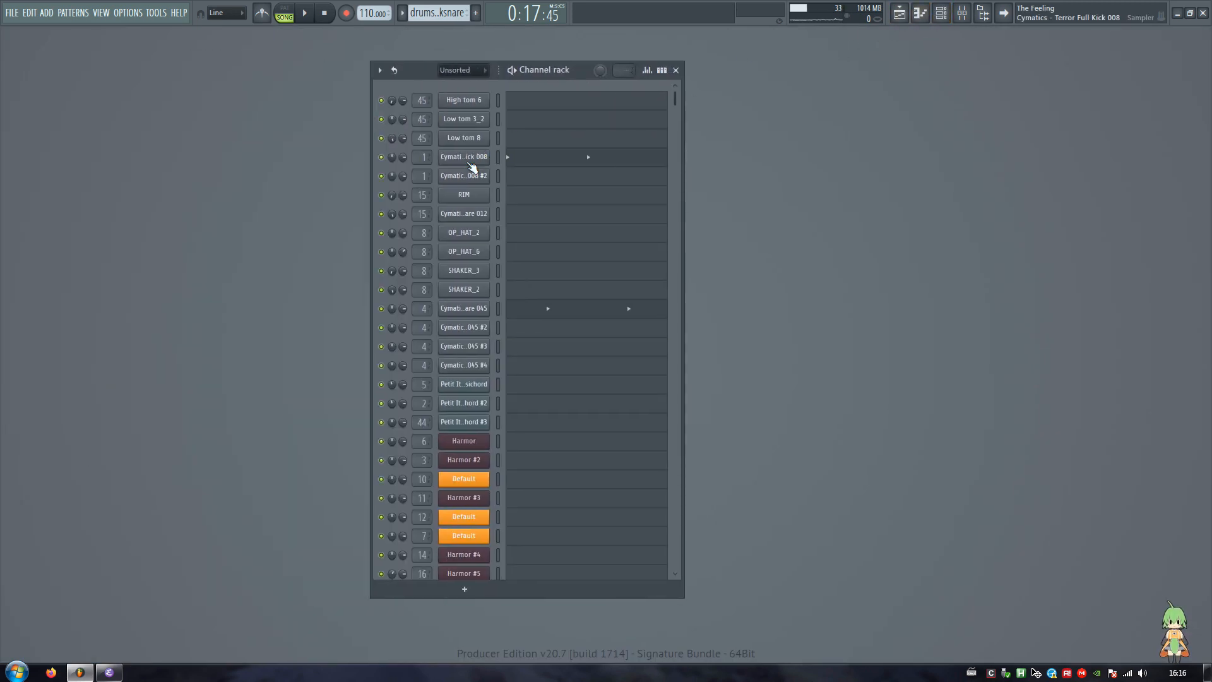
{"action": "left_click", "coordinate": [470, 166]}
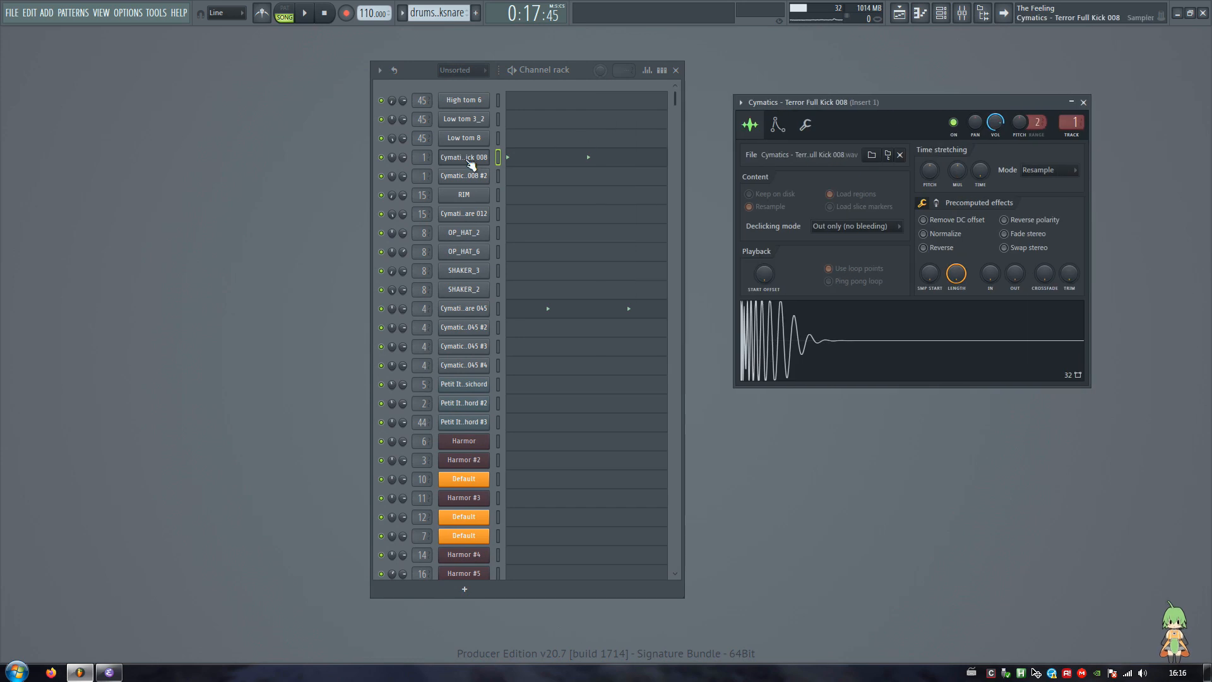
Clone the Terror Full Kick 008 channel, raise the clone's fade-out and audition the sample
{"action": "right_click", "coordinate": [487, 158]}
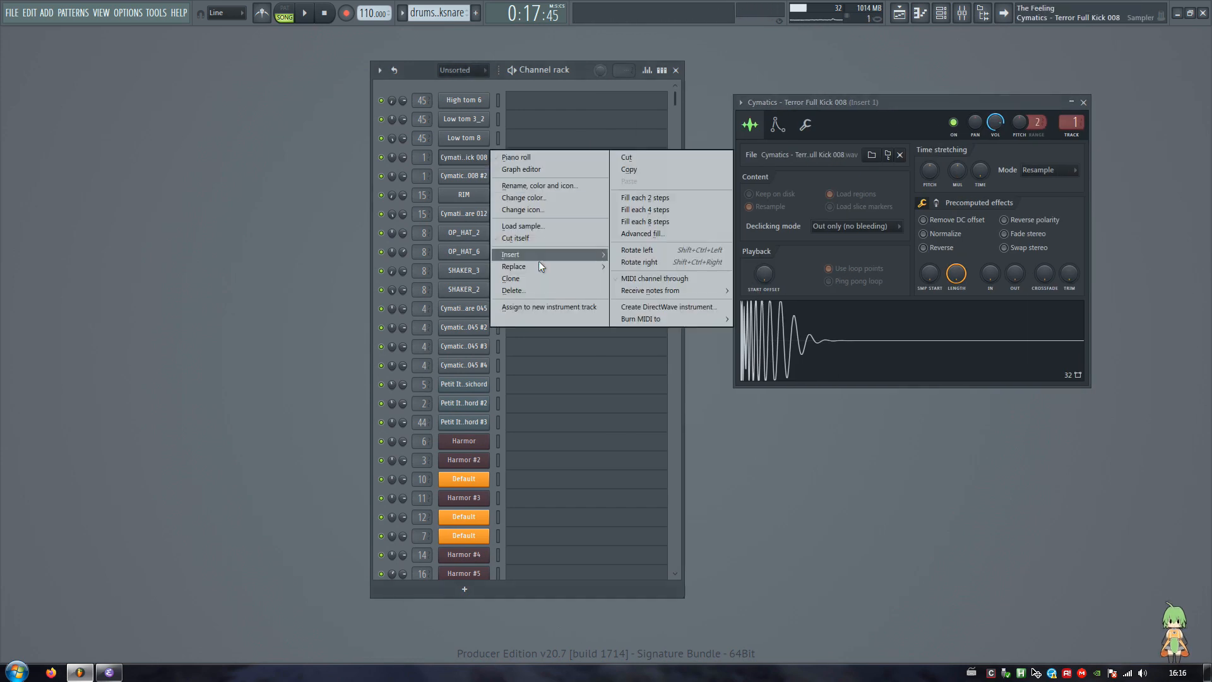
{"action": "left_click", "coordinate": [539, 278]}
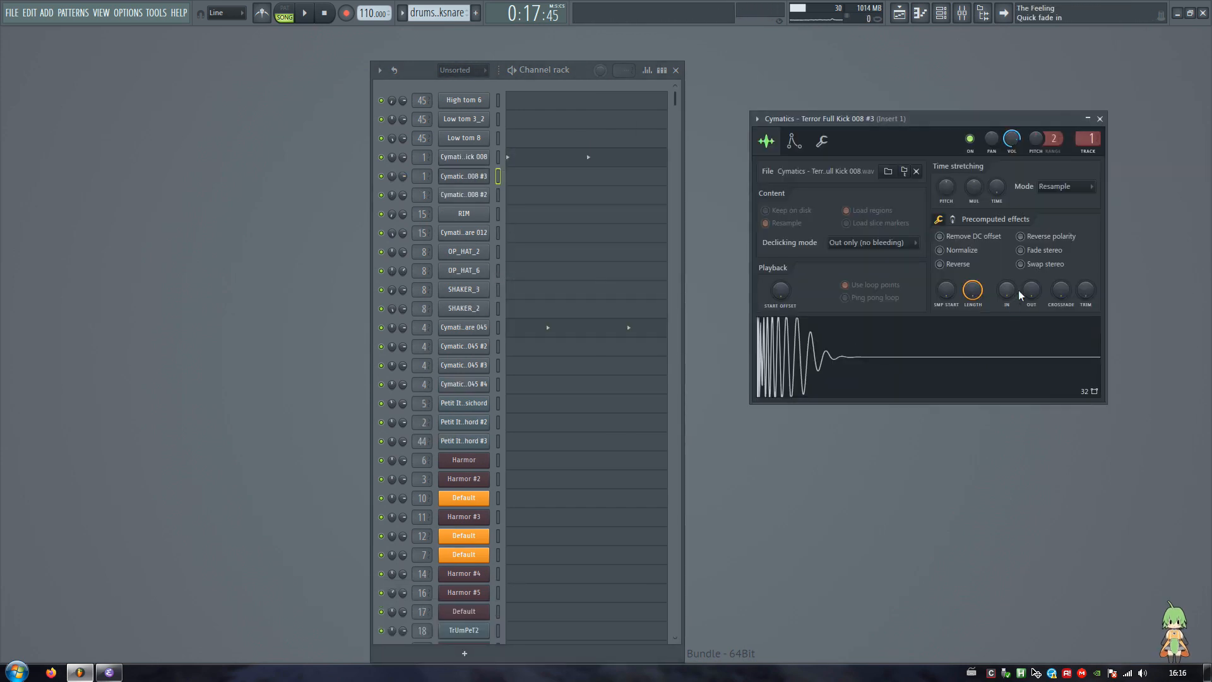
{"action": "left_click_drag", "start_coordinate": [1031, 291], "coordinate": [1032, 272]}
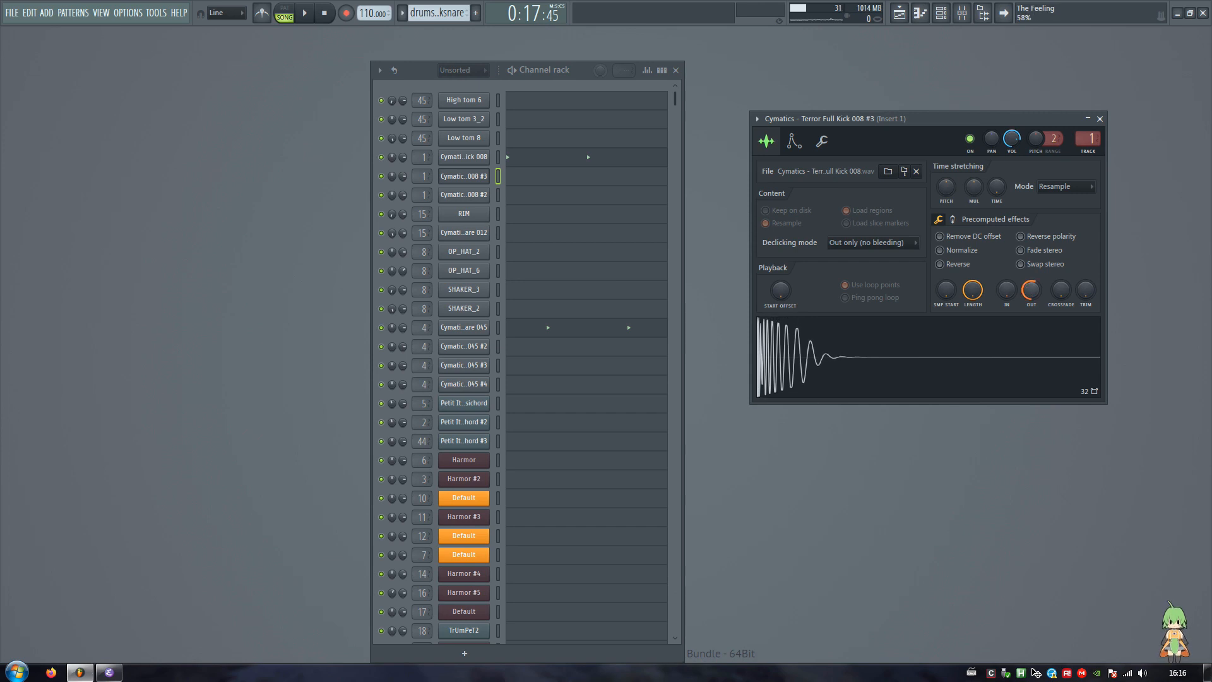
{"action": "left_click", "coordinate": [915, 338]}
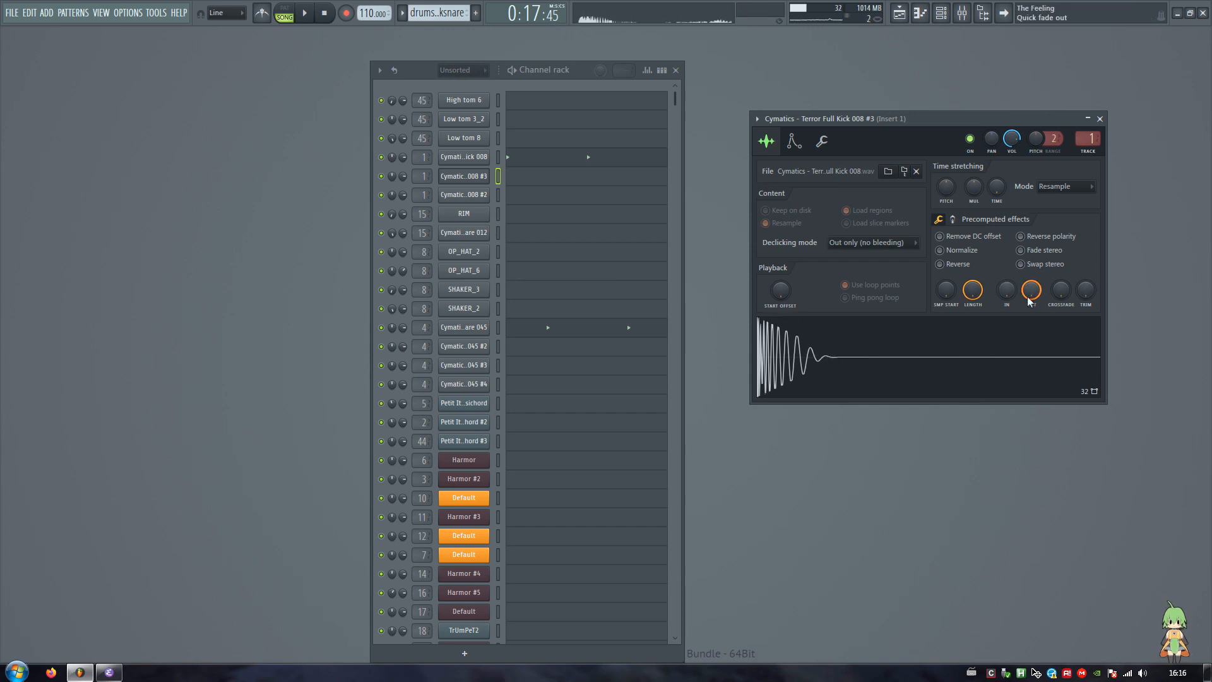
Try raising the cloned kick's trim, return it to zero and shorten the sample length, auditioning the changes
{"action": "left_click_drag", "start_coordinate": [1077, 298], "coordinate": [1077, 278]}
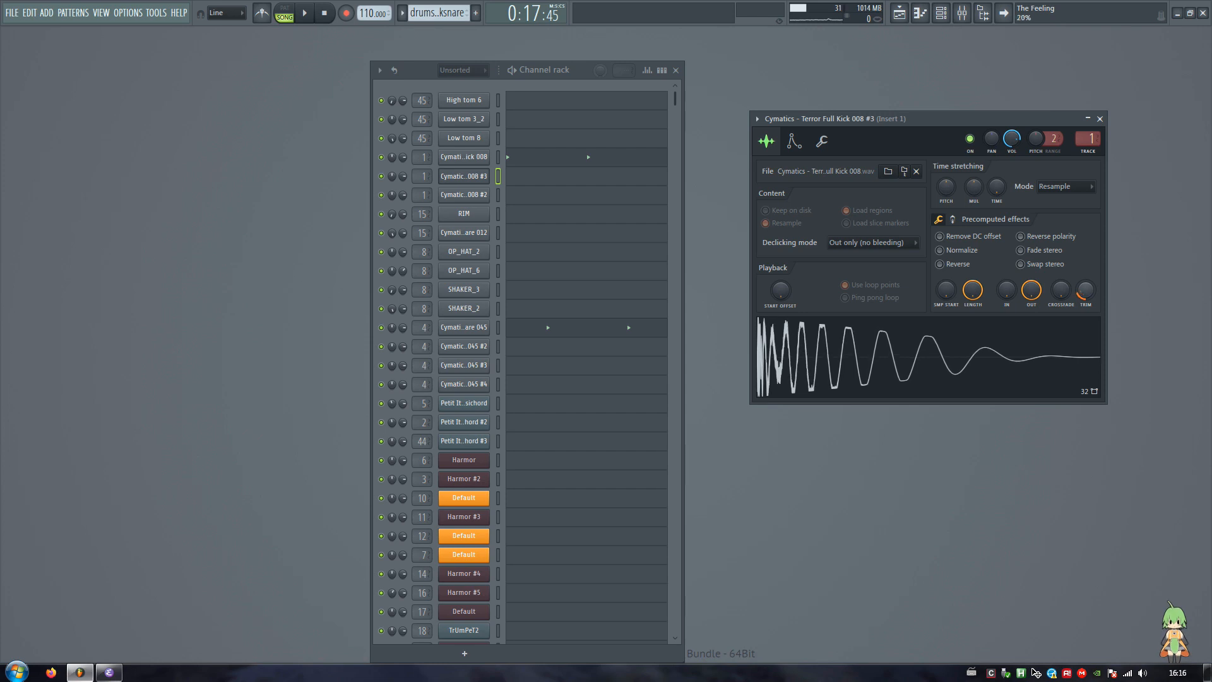
{"action": "left_click", "coordinate": [921, 351]}
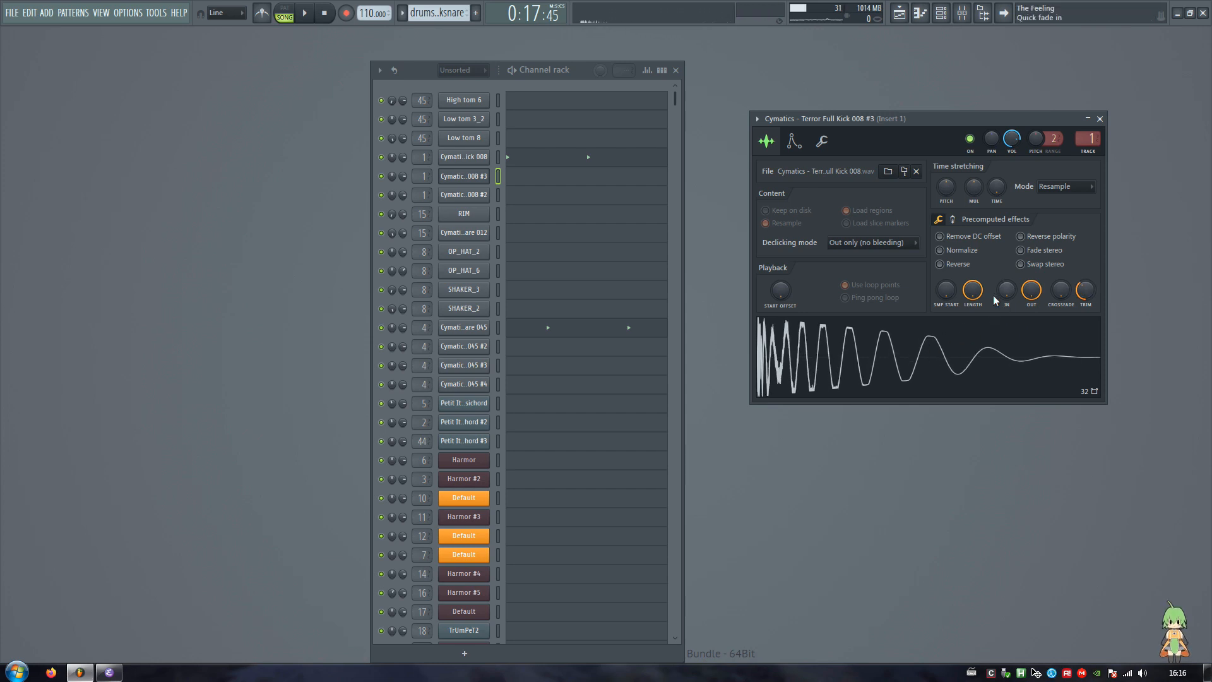
{"action": "left_click_drag", "start_coordinate": [1077, 292], "coordinate": [1077, 316]}
{"action": "left_click_drag", "start_coordinate": [970, 296], "coordinate": [970, 317]}
{"action": "left_click", "coordinate": [947, 351]}
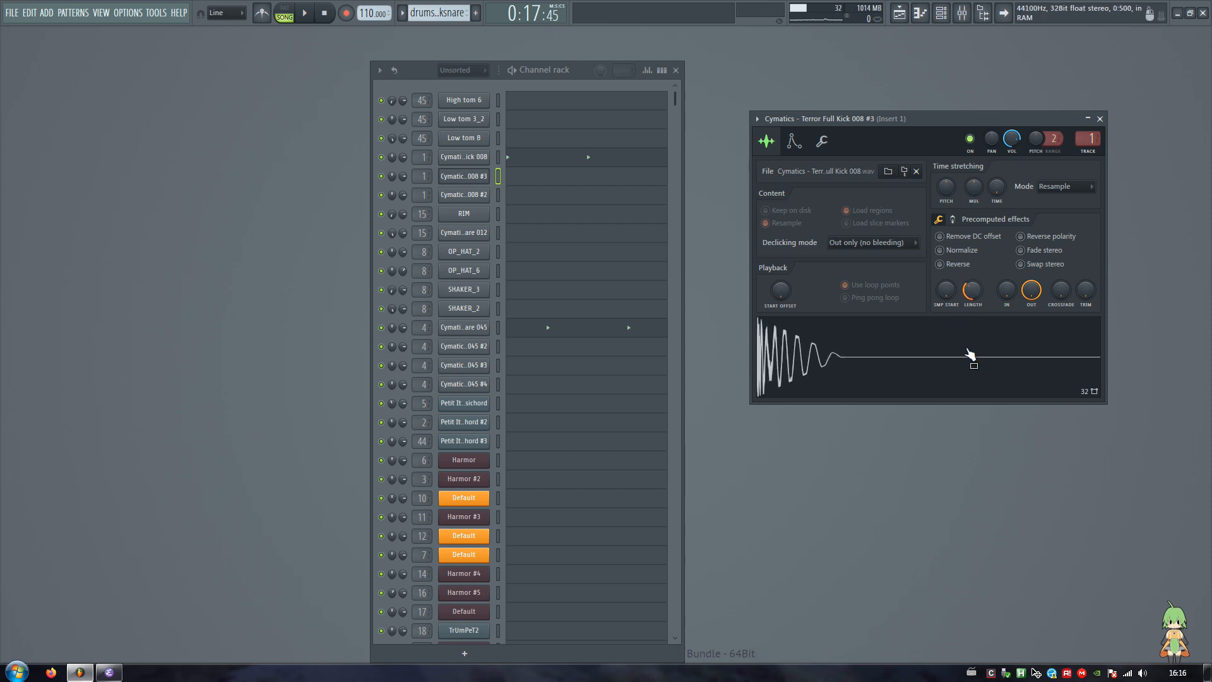
{"action": "left_click", "coordinate": [971, 350]}
Close the cloned kick's sampler and delete the Terror Full Kick 008 #3 channel
{"action": "left_click", "coordinate": [1100, 119]}
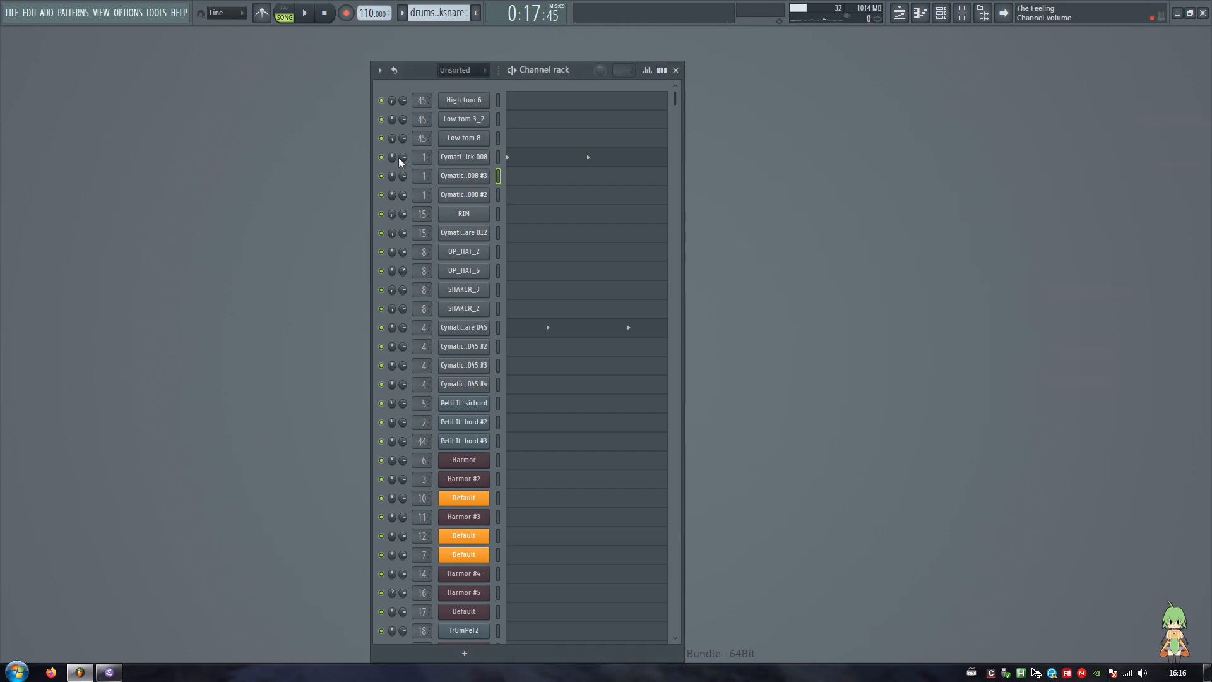
{"action": "right_click", "coordinate": [463, 175]}
{"action": "left_click", "coordinate": [526, 309]}
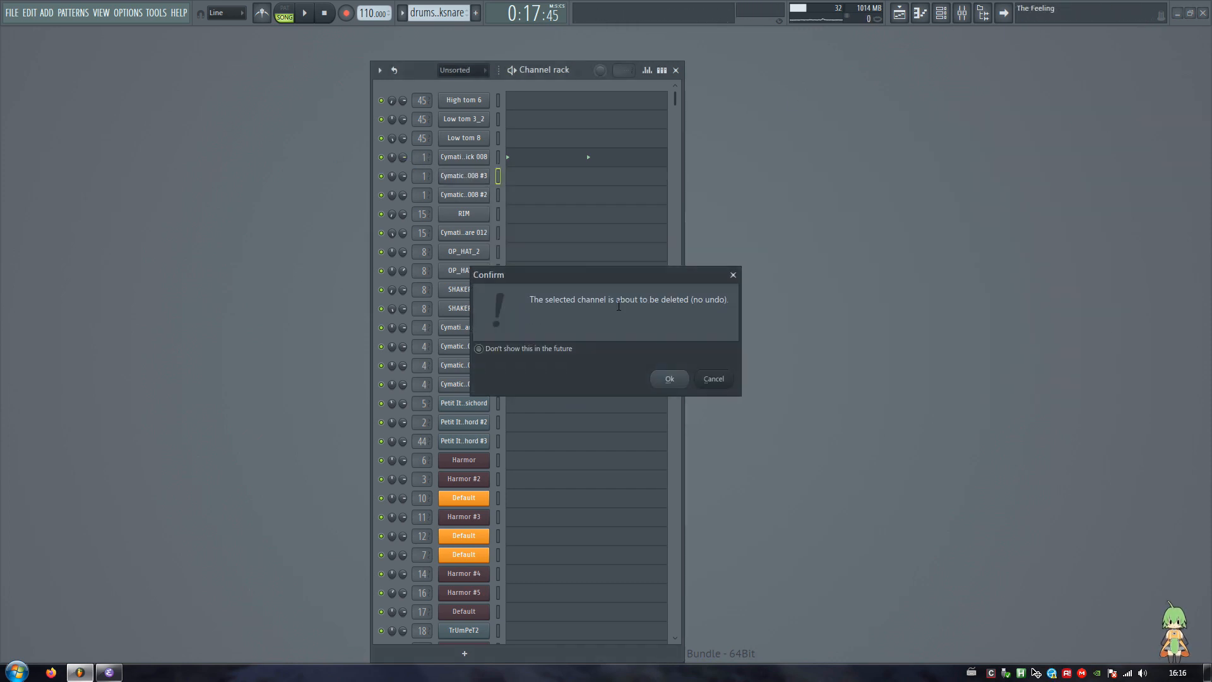
{"action": "left_click", "coordinate": [821, 269]}
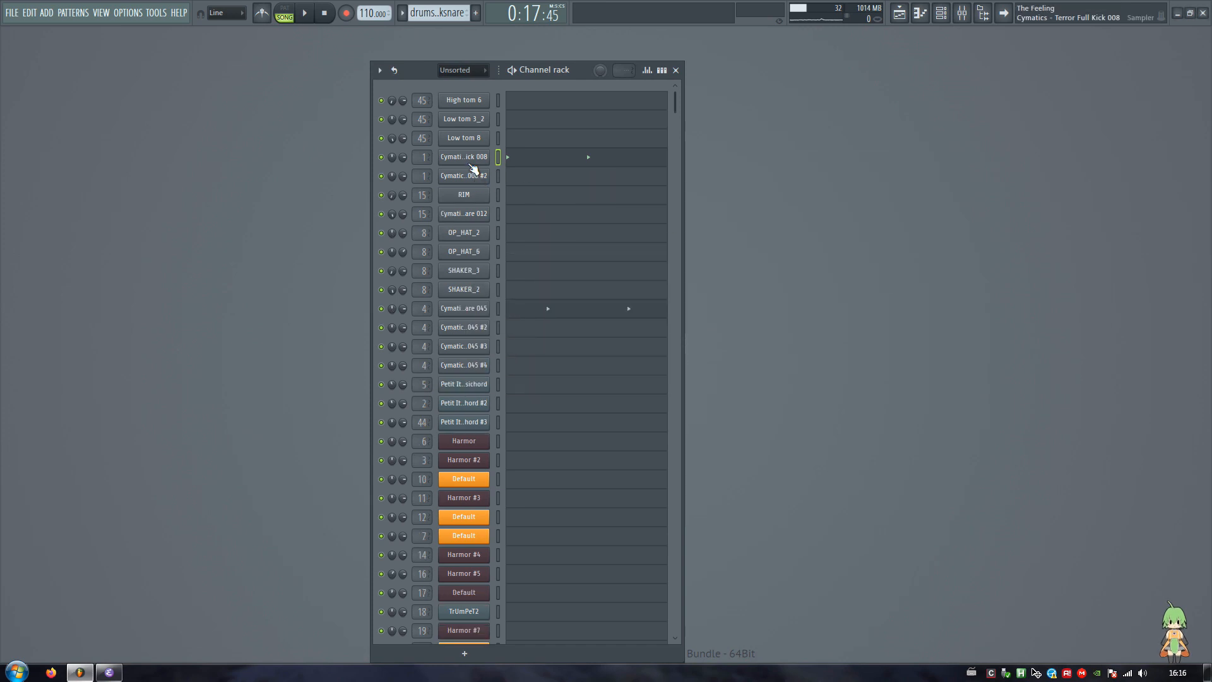
Inspect the Terror Full Kick 008 #2 sampler and place the playlist's playhead in the second half of bar 48
{"action": "left_click", "coordinate": [473, 176]}
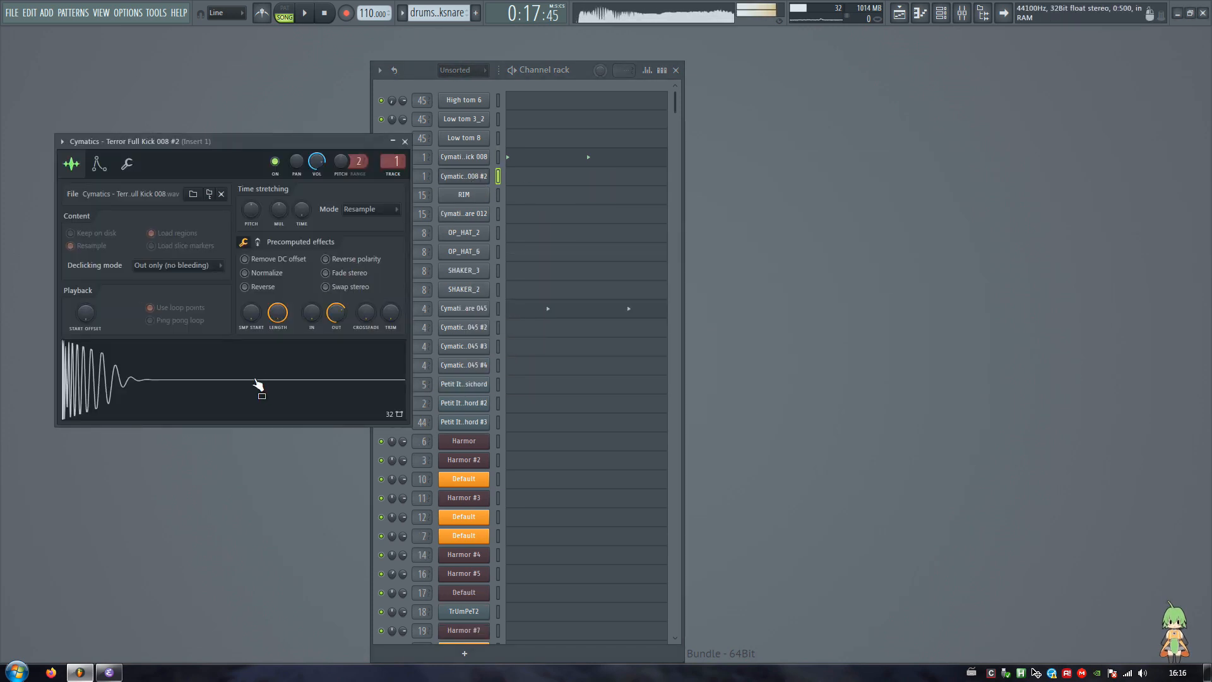
{"action": "left_click", "coordinate": [899, 12]}
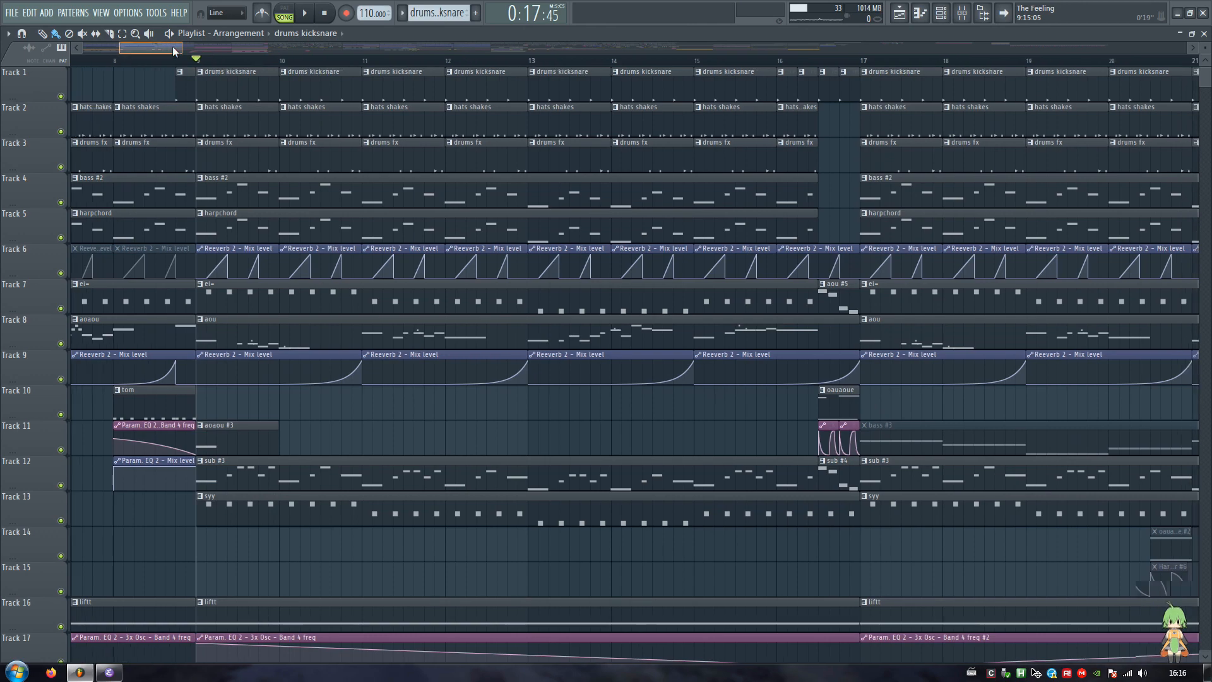
{"action": "left_click_drag", "start_coordinate": [172, 47], "coordinate": [393, 71]}
{"action": "left_click", "coordinate": [401, 60]}
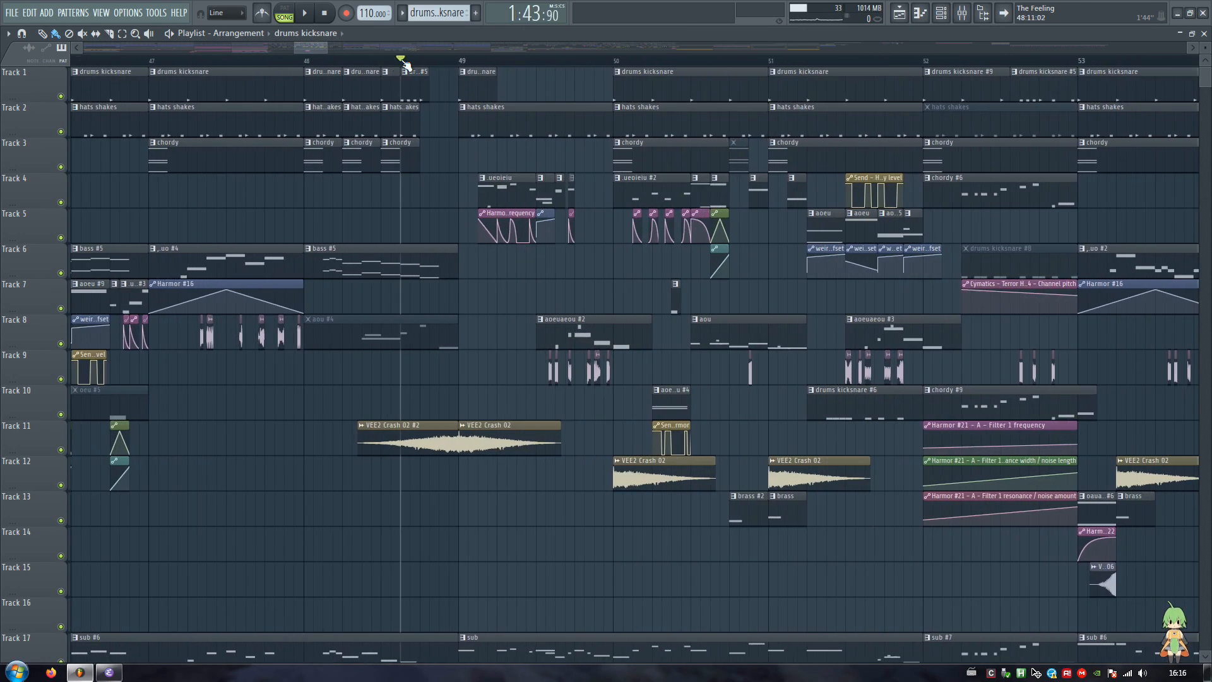
Audition the bar 48 drum fill with Track 1 soloed, and play it again with all tracks on
{"action": "right_click", "coordinate": [55, 98]}
{"action": "left_click", "coordinate": [49, 98]}
{"action": "left_click_drag", "start_coordinate": [49, 99], "coordinate": [51, 97]}
{"action": "right_click", "coordinate": [63, 96]}
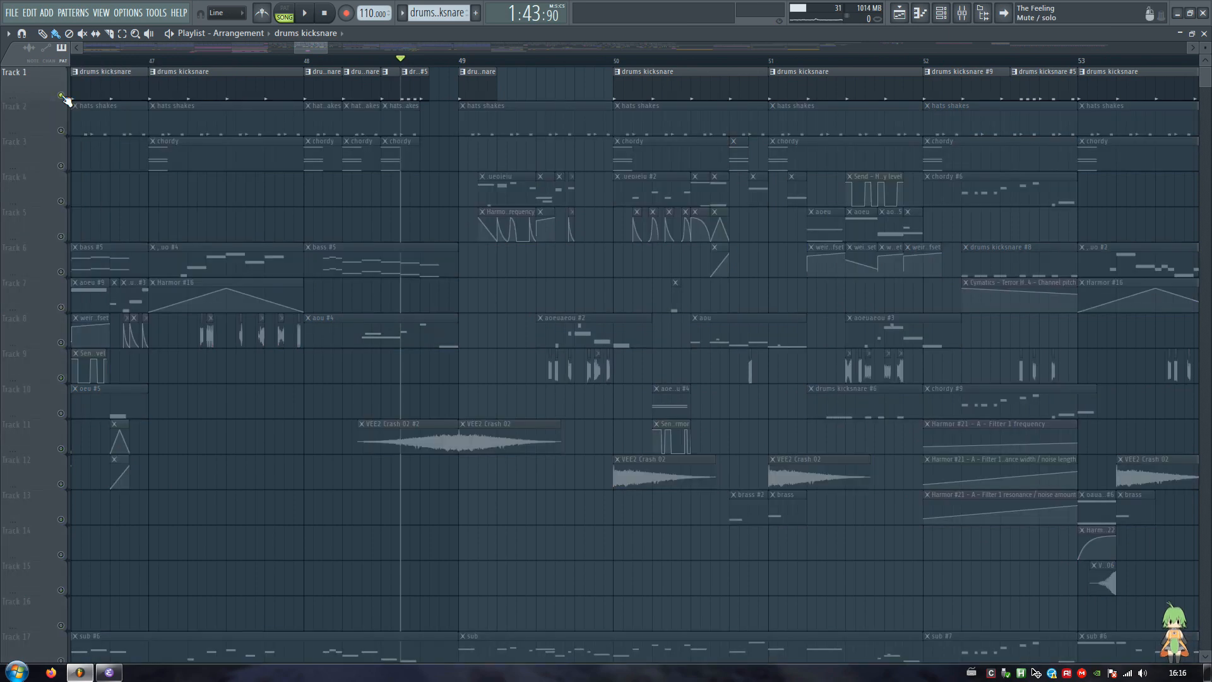
{"action": "key", "text": "space"}
{"action": "key", "text": "space"}
{"action": "right_click", "coordinate": [62, 96]}
{"action": "key", "text": "space"}
{"action": "key", "text": "space"}
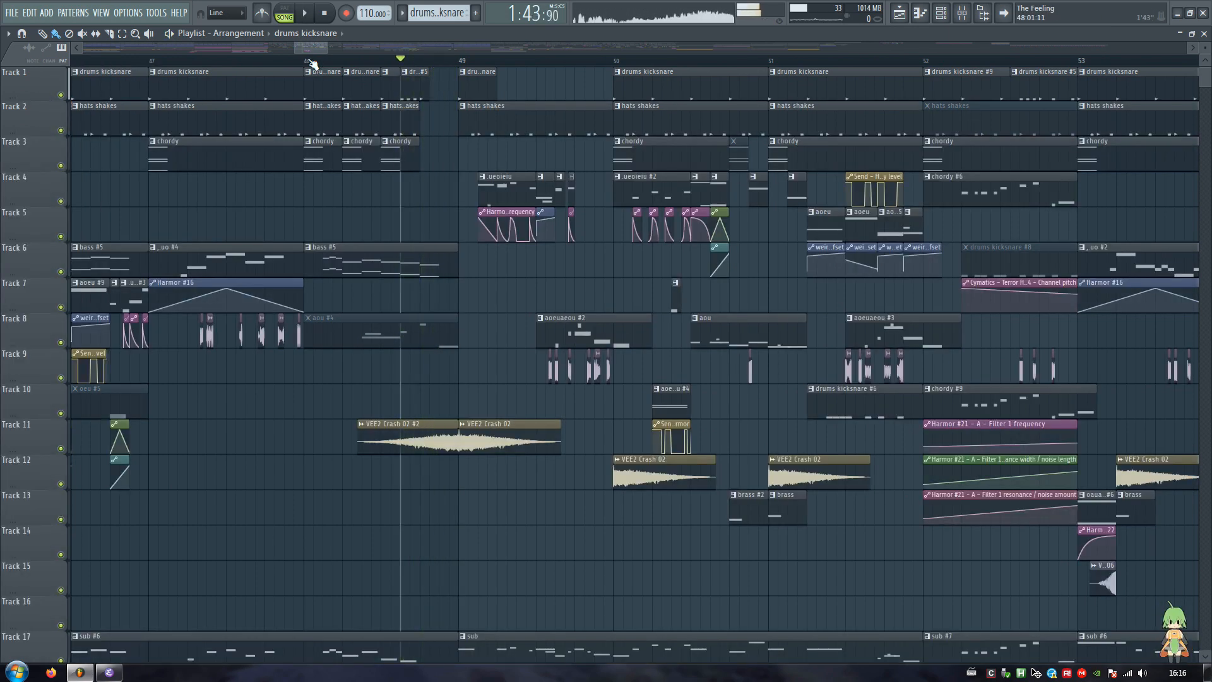
Move the playhead back to the drum fill in bar 44 and play it
{"action": "scroll", "coordinate": [310, 57], "scroll_direction": "down", "scroll_amount": 5}
{"action": "left_click_drag", "start_coordinate": [309, 51], "coordinate": [266, 45]}
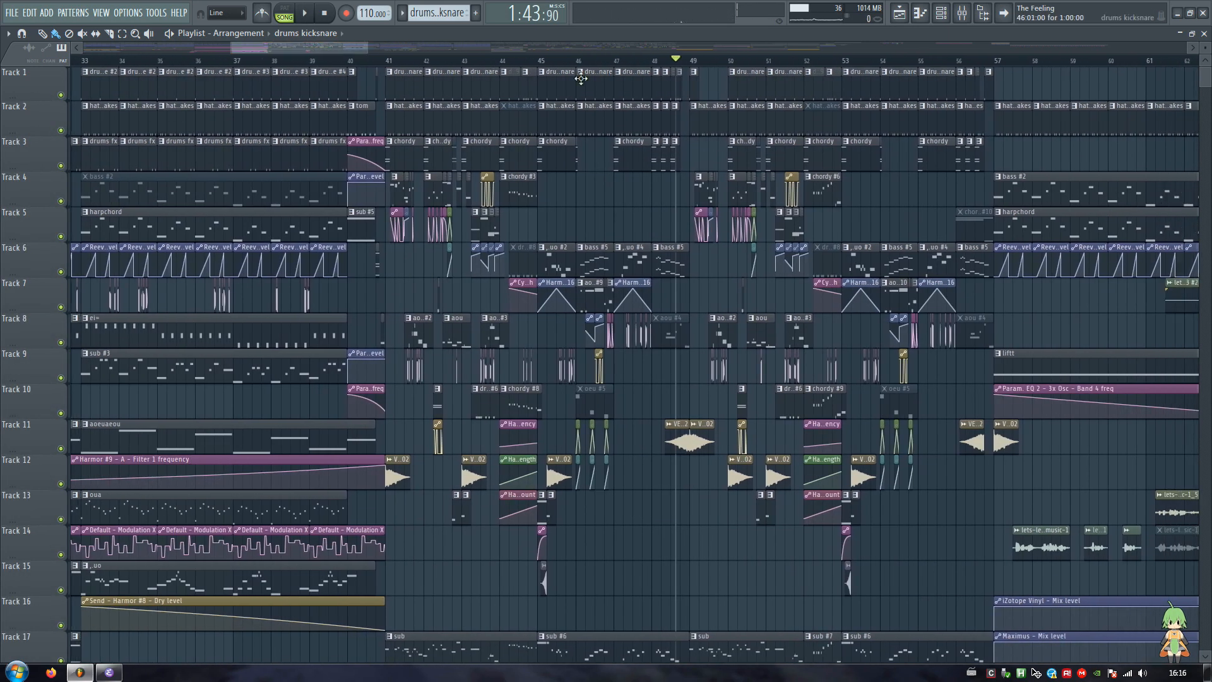
{"action": "left_click", "coordinate": [524, 61]}
{"action": "scroll", "coordinate": [525, 60], "scroll_direction": "up", "scroll_amount": 5}
{"action": "key", "text": "space"}
{"action": "key", "text": "space"}
{"action": "left_click", "coordinate": [531, 61]}
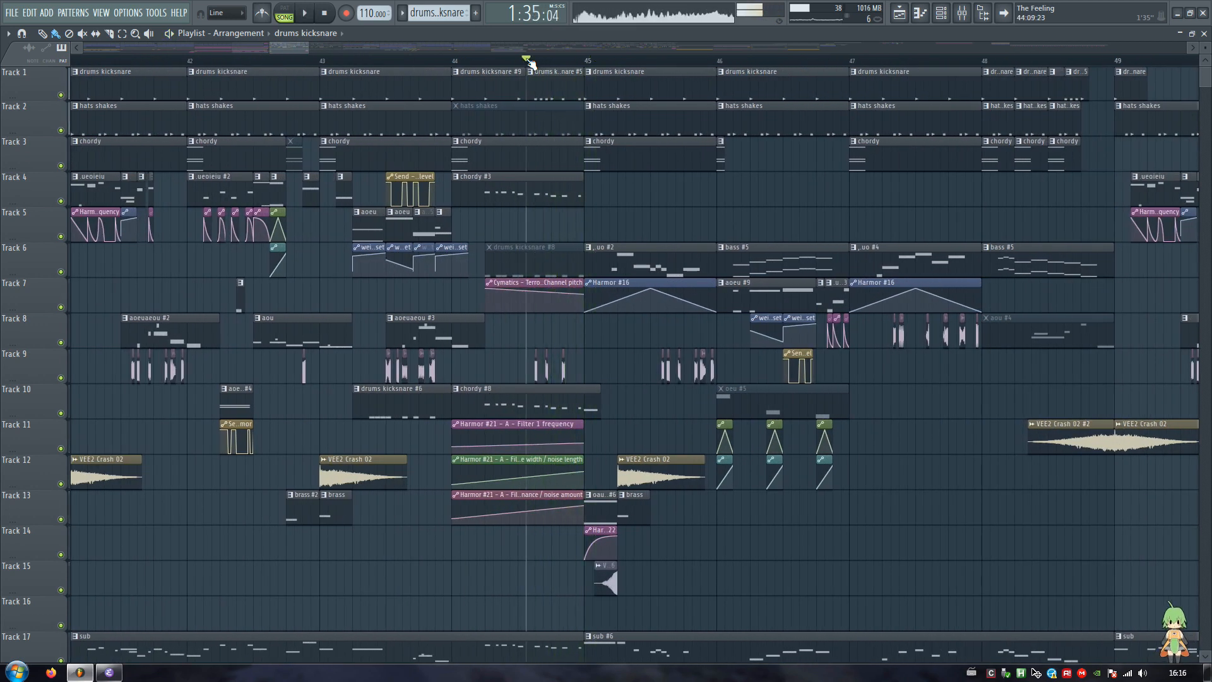
{"action": "key", "text": "space"}
{"action": "key", "text": "space"}
Open the drums kicksnare #5 pattern in the channel rack and audition the Terror Full Kick 008 #2 sample
{"action": "double_click", "coordinate": [560, 89]}
{"action": "key", "text": "F7"}
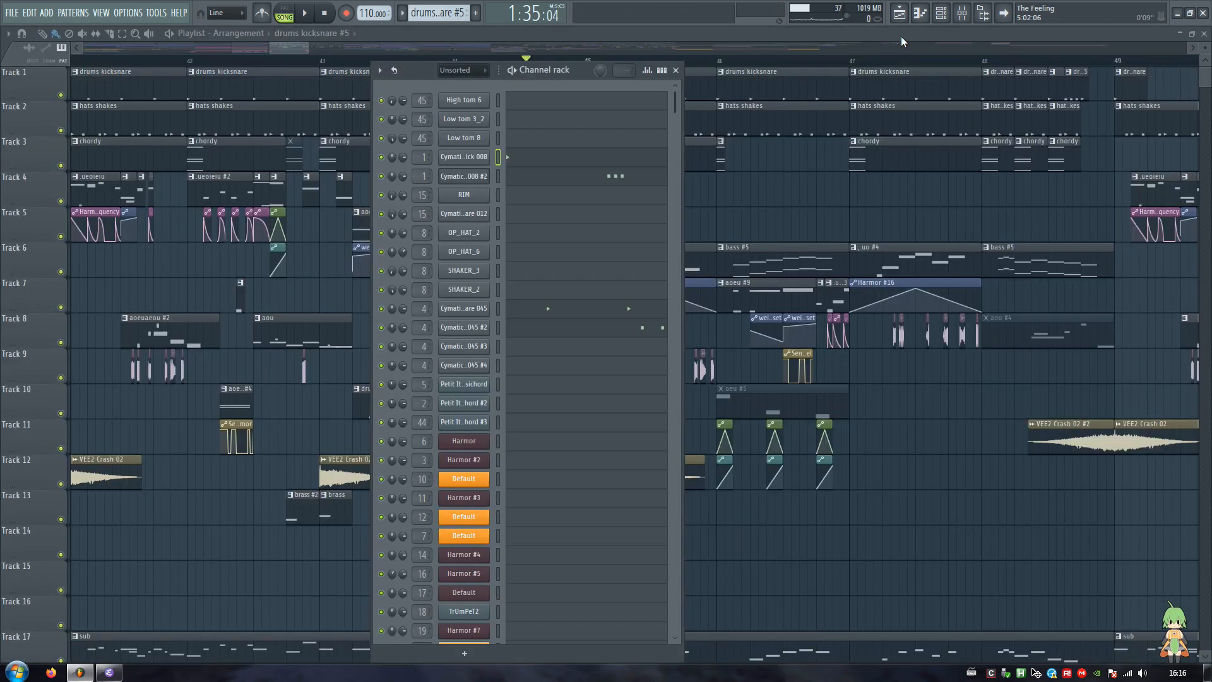
{"action": "left_click", "coordinate": [465, 176]}
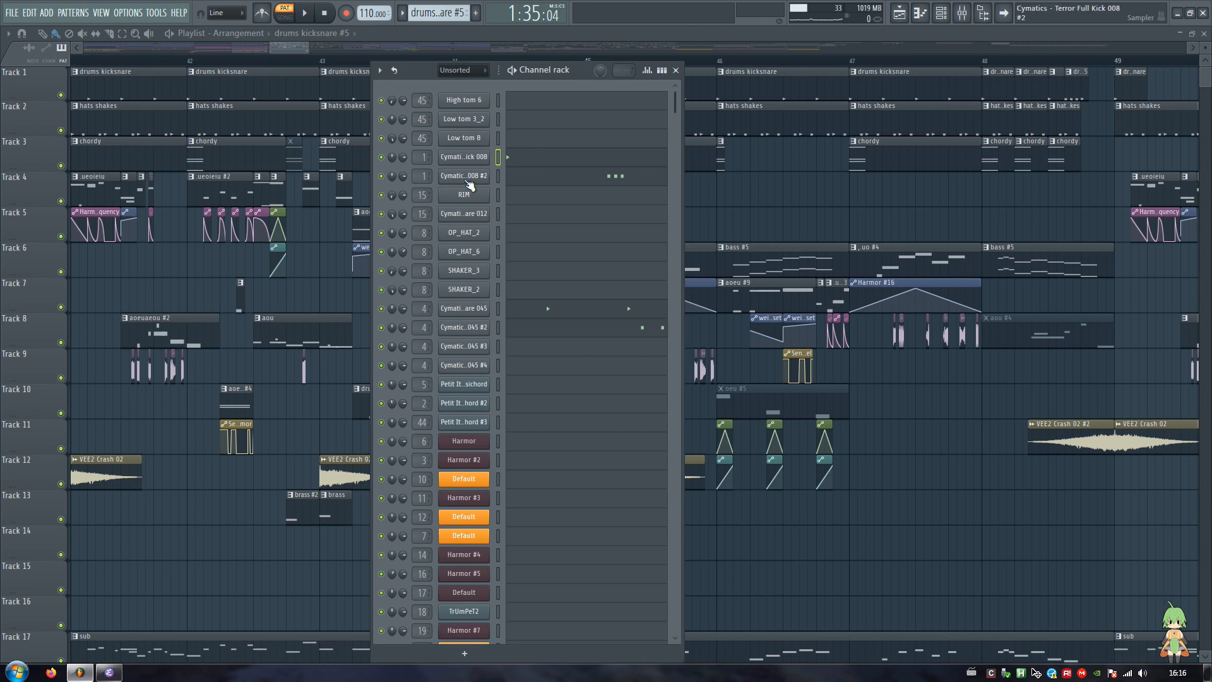
{"action": "left_click", "coordinate": [303, 352]}
{"action": "left_click", "coordinate": [405, 142]}
Play the drums kicksnare #5 pattern, moving the channel rack aside, and stop playback
{"action": "key", "text": "space"}
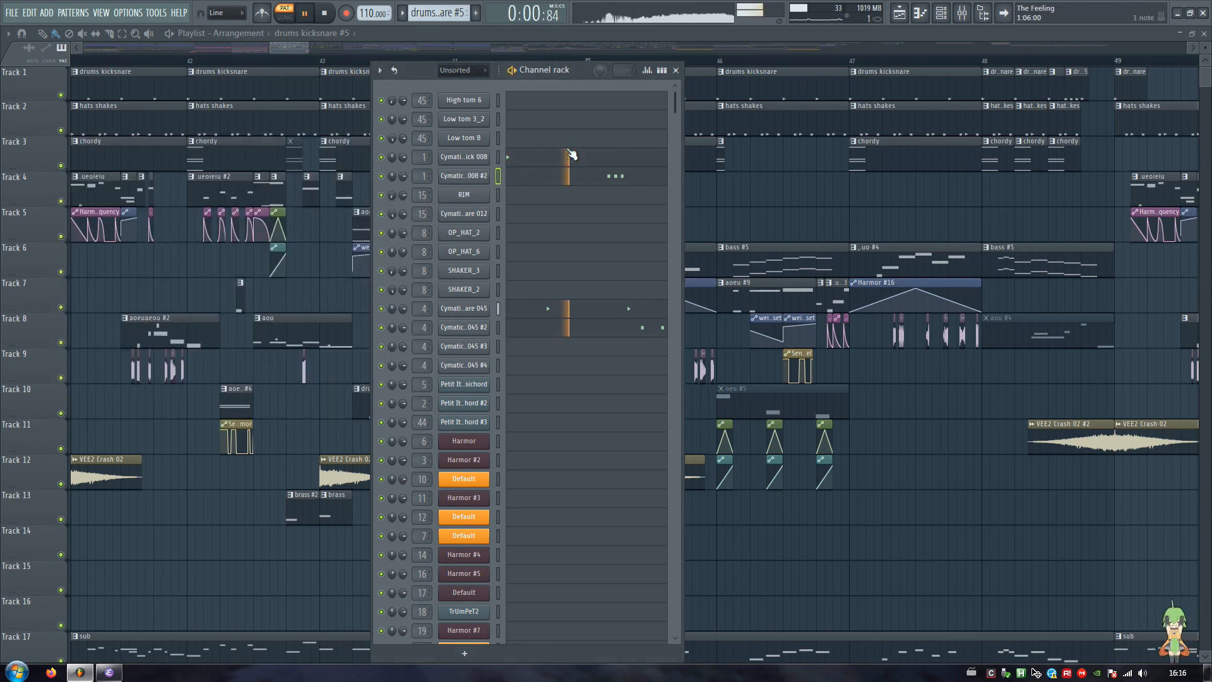
{"action": "left_click_drag", "start_coordinate": [577, 74], "coordinate": [382, 60]}
{"action": "key", "text": "space"}
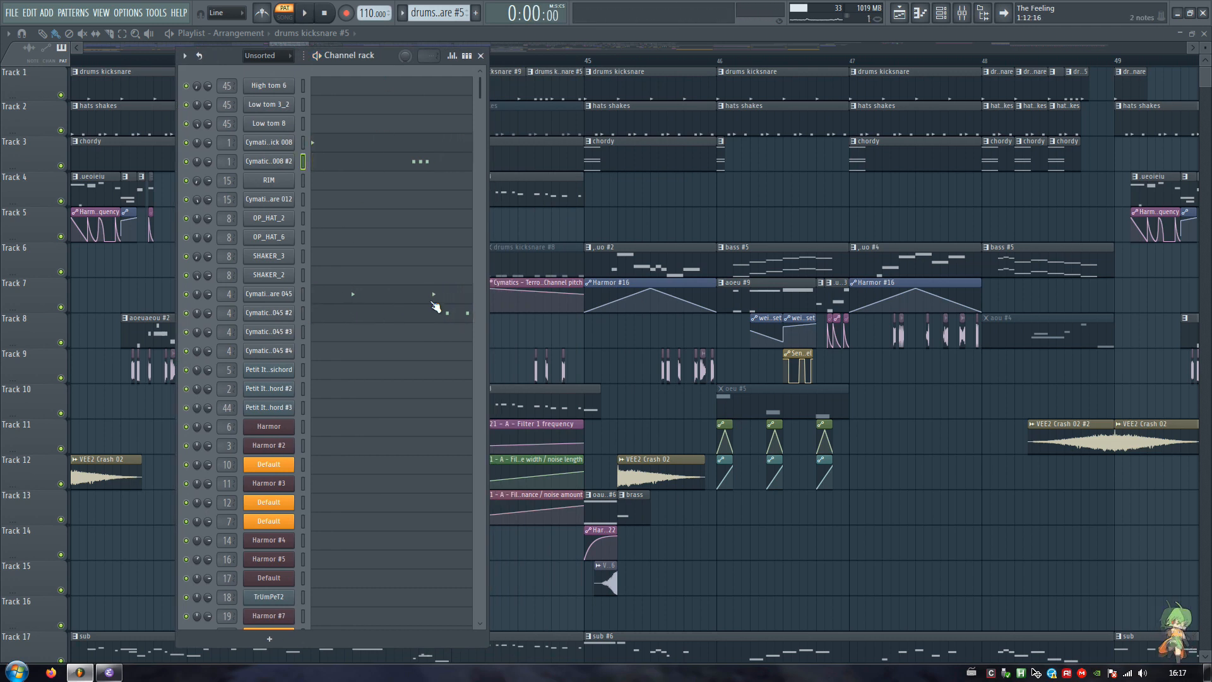
Audition the Terror Heavy Snare 045 #2 and #3 samples in their samplers, close both and replay the pattern
{"action": "left_click", "coordinate": [269, 312]}
{"action": "left_click", "coordinate": [286, 437]}
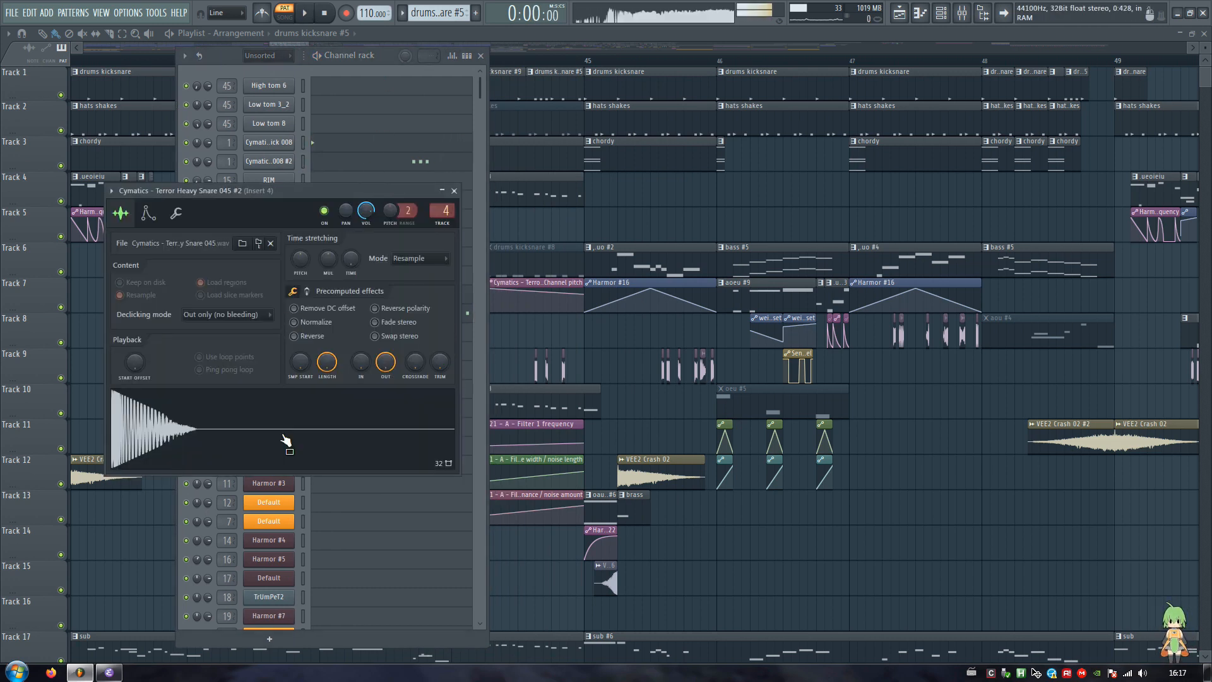
{"action": "key", "text": "Escape"}
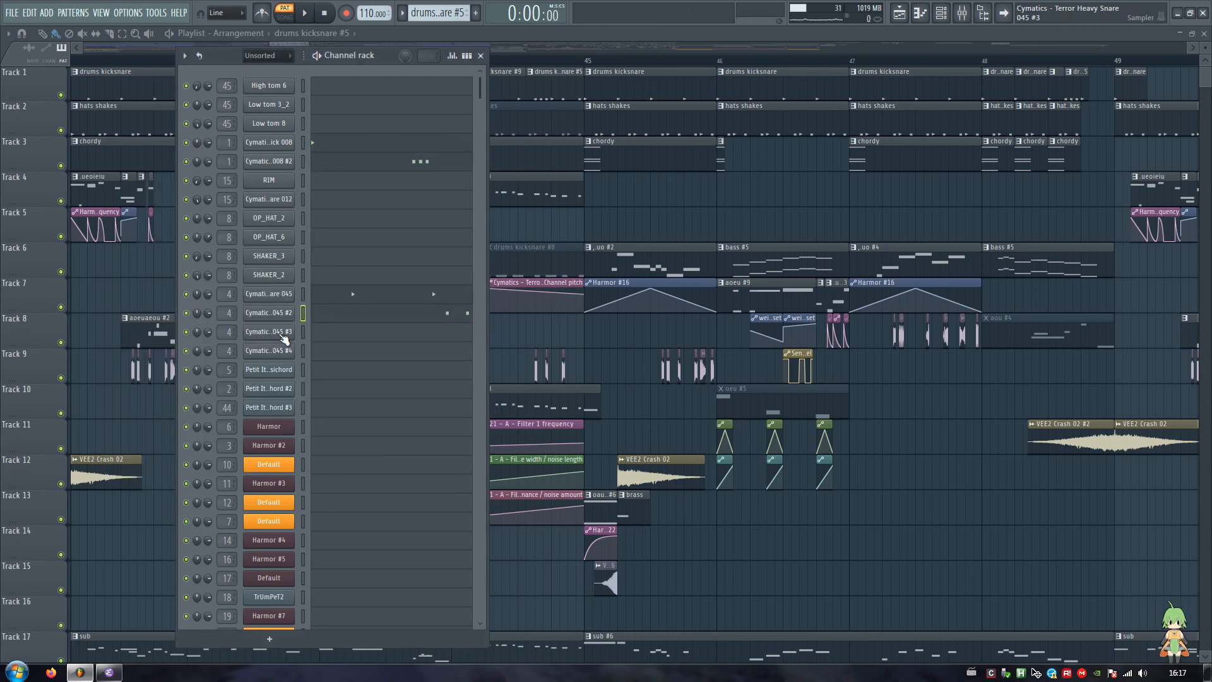
{"action": "left_click", "coordinate": [270, 331]}
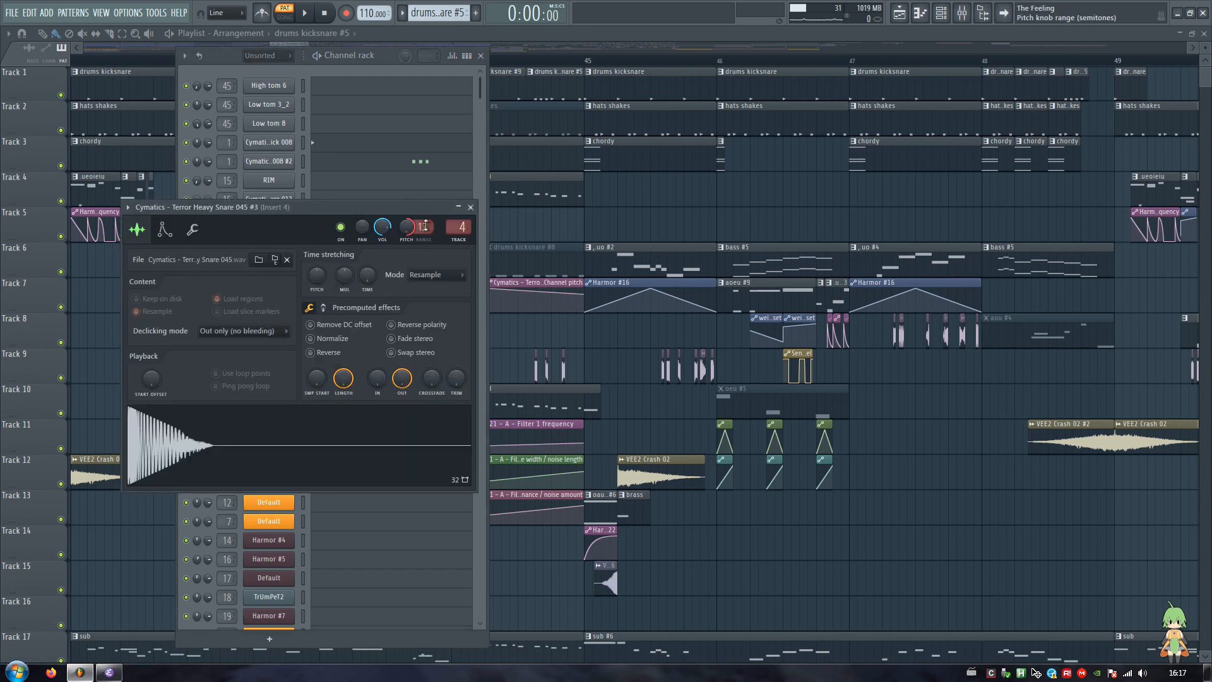
{"action": "left_click", "coordinate": [324, 450]}
{"action": "key", "text": "Escape"}
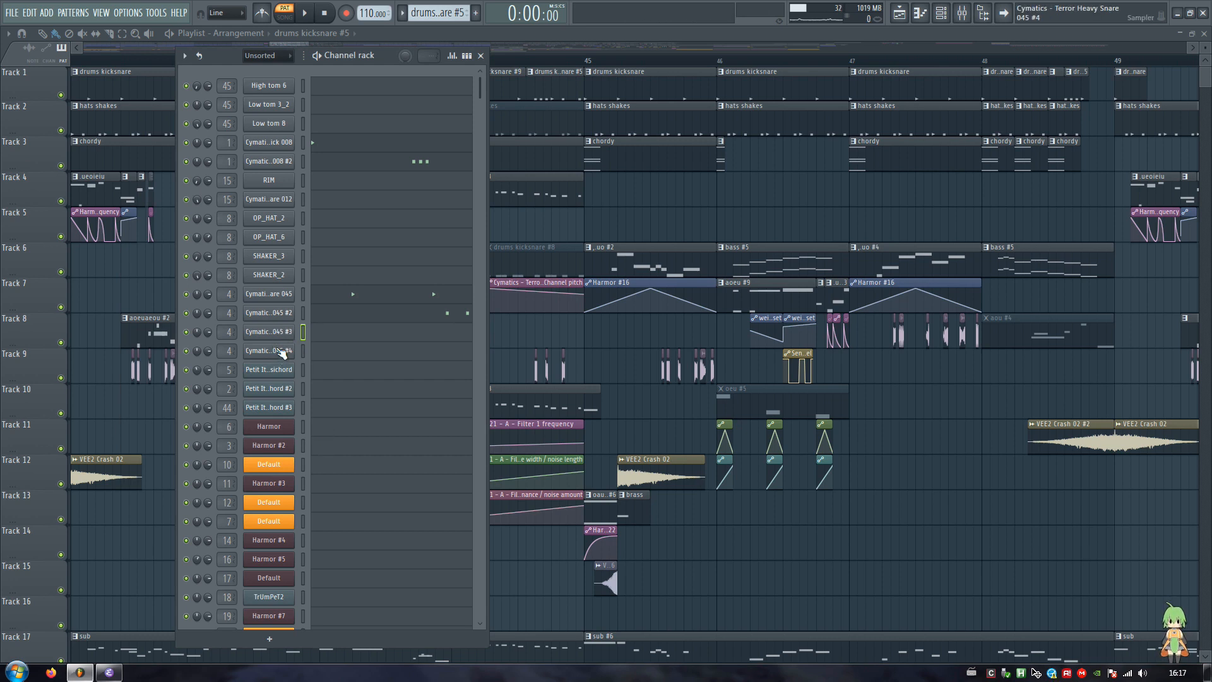
{"action": "key", "text": "space"}
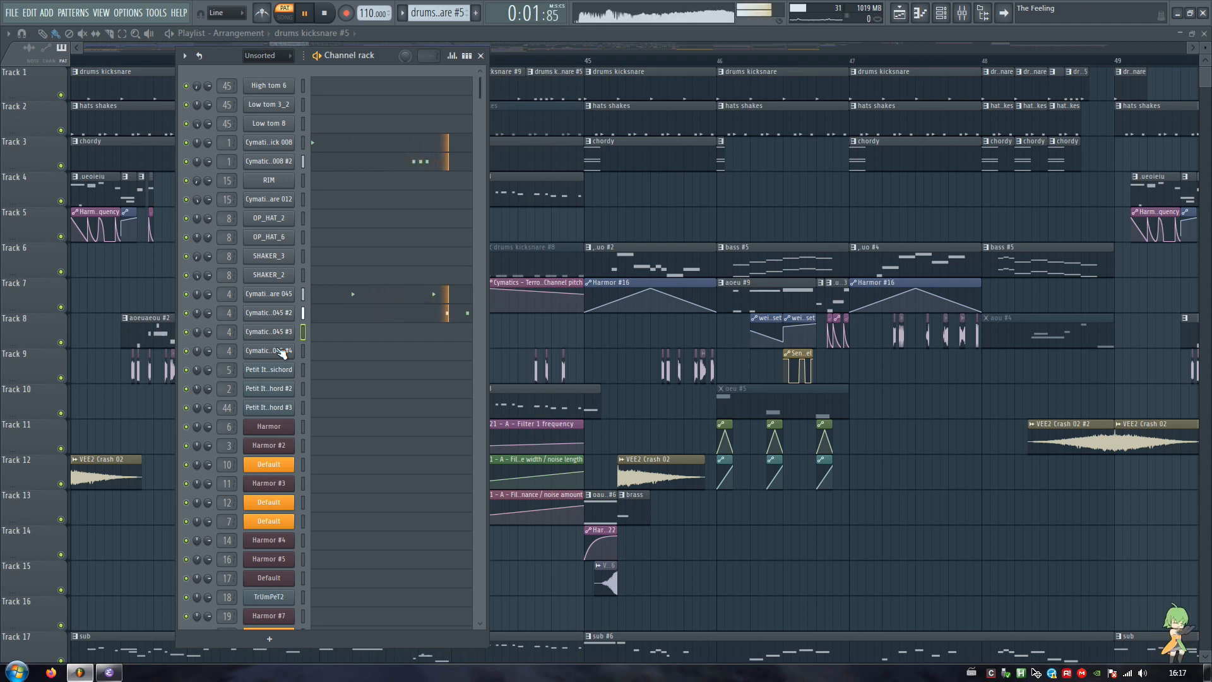
{"action": "key", "text": "space"}
Open the piano roll of the Terror Heavy Snare 045 #3 channel and set the snap to 1/3 step
{"action": "right_click", "coordinate": [288, 331]}
{"action": "left_click", "coordinate": [319, 331]}
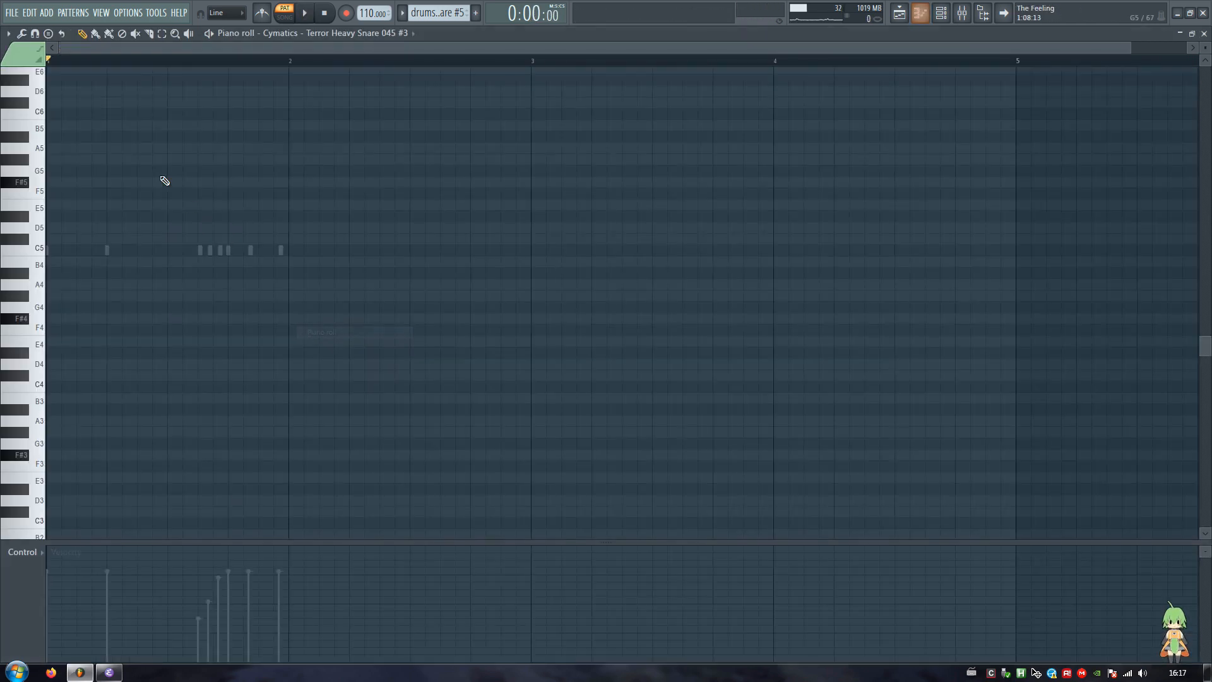
{"action": "left_click", "coordinate": [223, 13]}
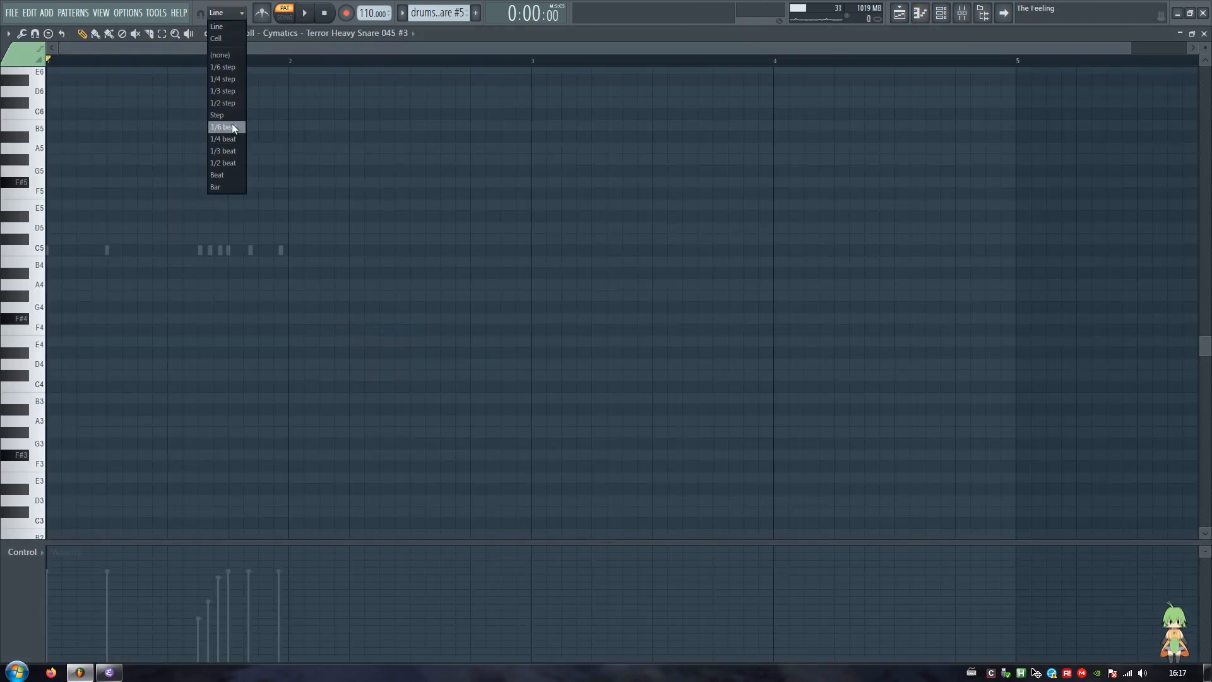
{"action": "left_click", "coordinate": [233, 124]}
{"action": "key", "text": "space"}
Try placing short C5 notes on the triplet grid in the first bar, remove them and leave the piano roll
{"action": "left_click", "coordinate": [138, 250]}
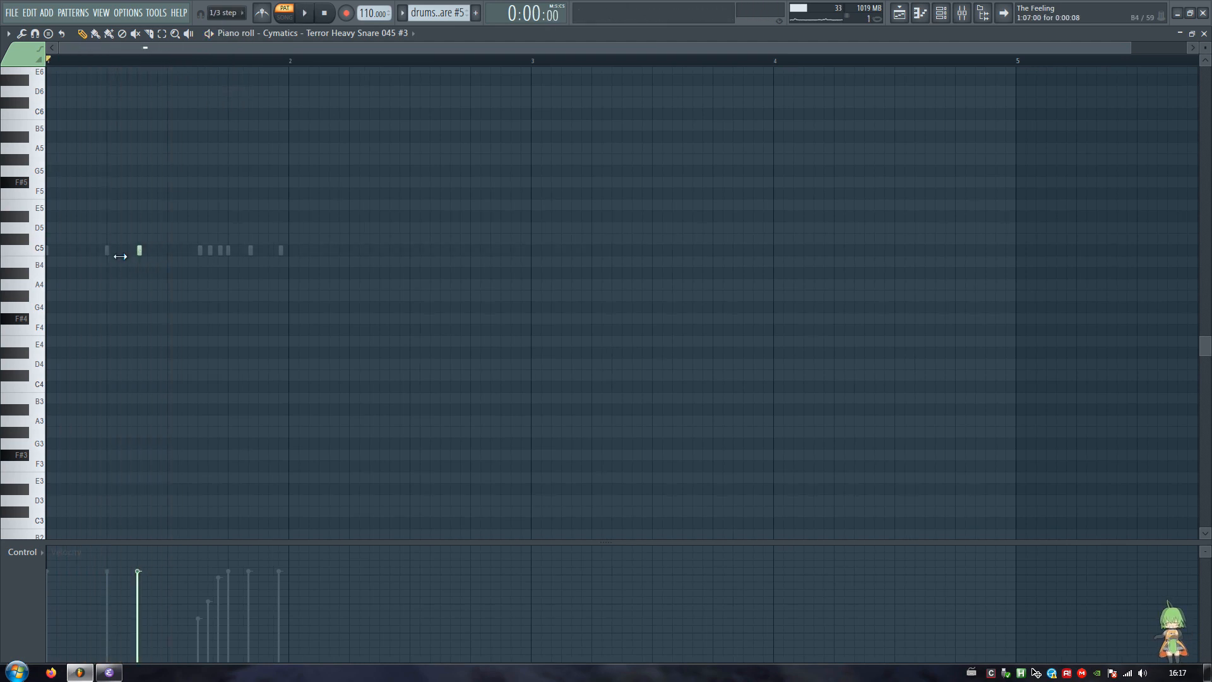
{"action": "left_click", "coordinate": [169, 250]}
{"action": "left_click", "coordinate": [160, 250]}
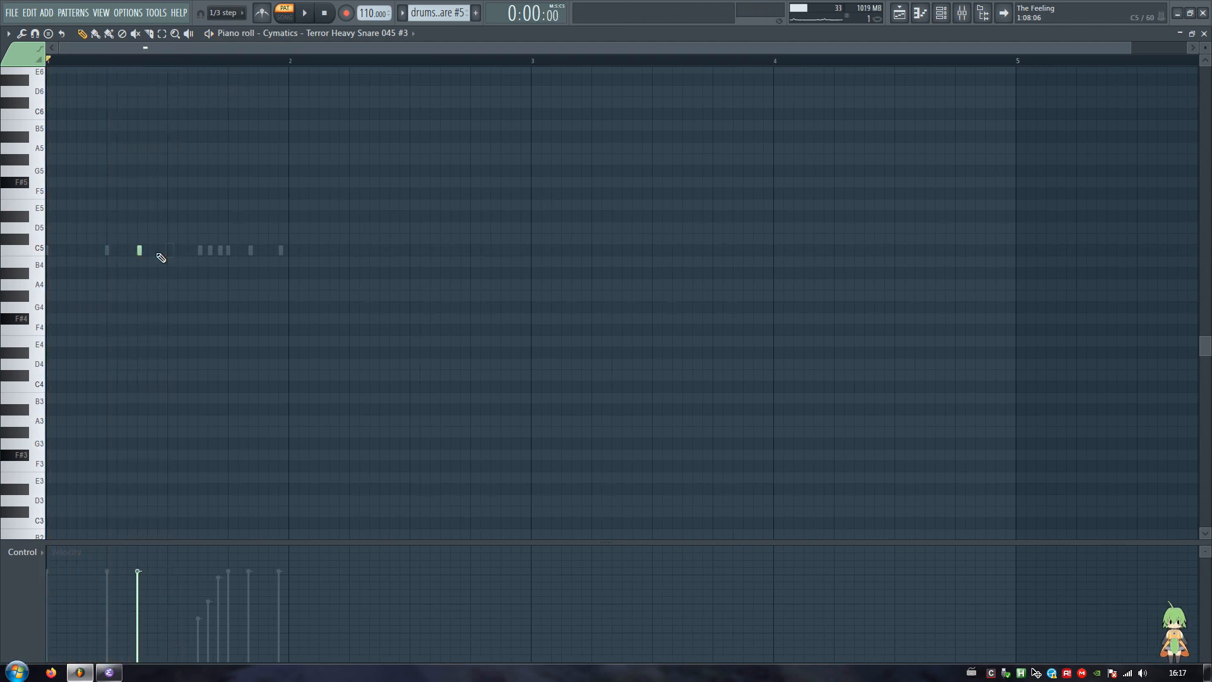
{"action": "left_click", "coordinate": [200, 253]}
{"action": "key", "text": "space"}
{"action": "key", "text": "F7"}
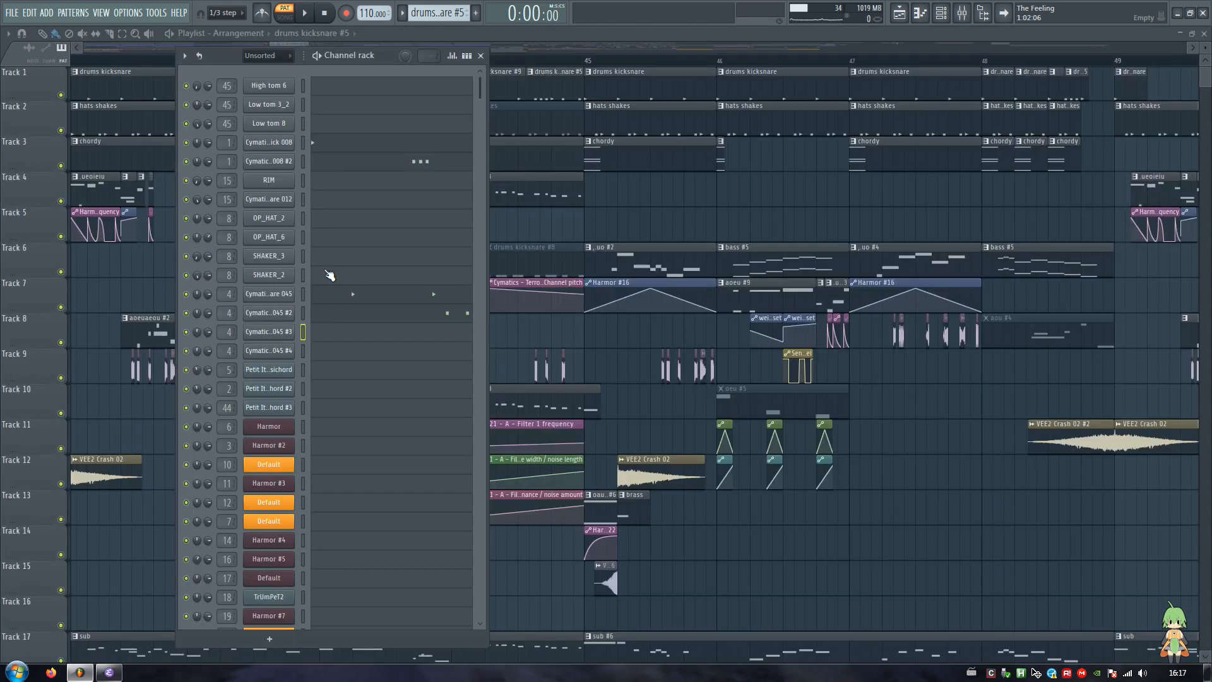
Mute the VEE2 Bassdrum 006 clip on Track 15 in the playlist and play the song from bar 45
{"action": "key", "text": "F6"}
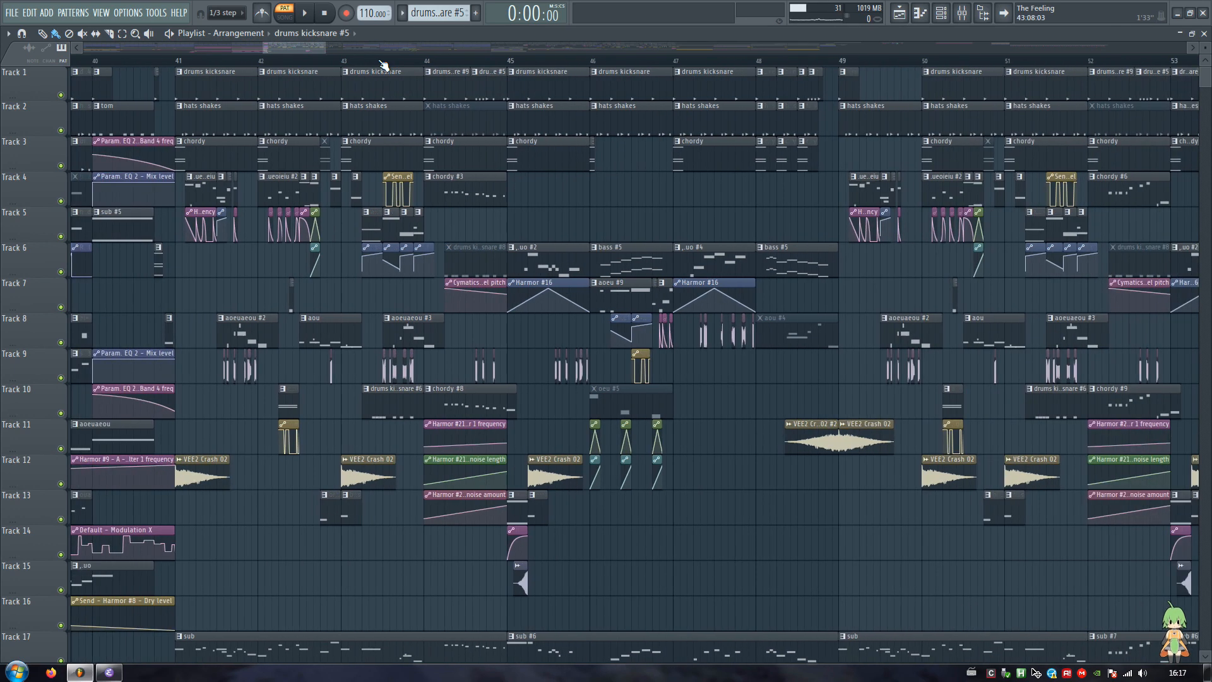
{"action": "scroll", "coordinate": [465, 124], "scroll_direction": "down", "scroll_amount": 2}
{"action": "left_click", "coordinate": [508, 61]}
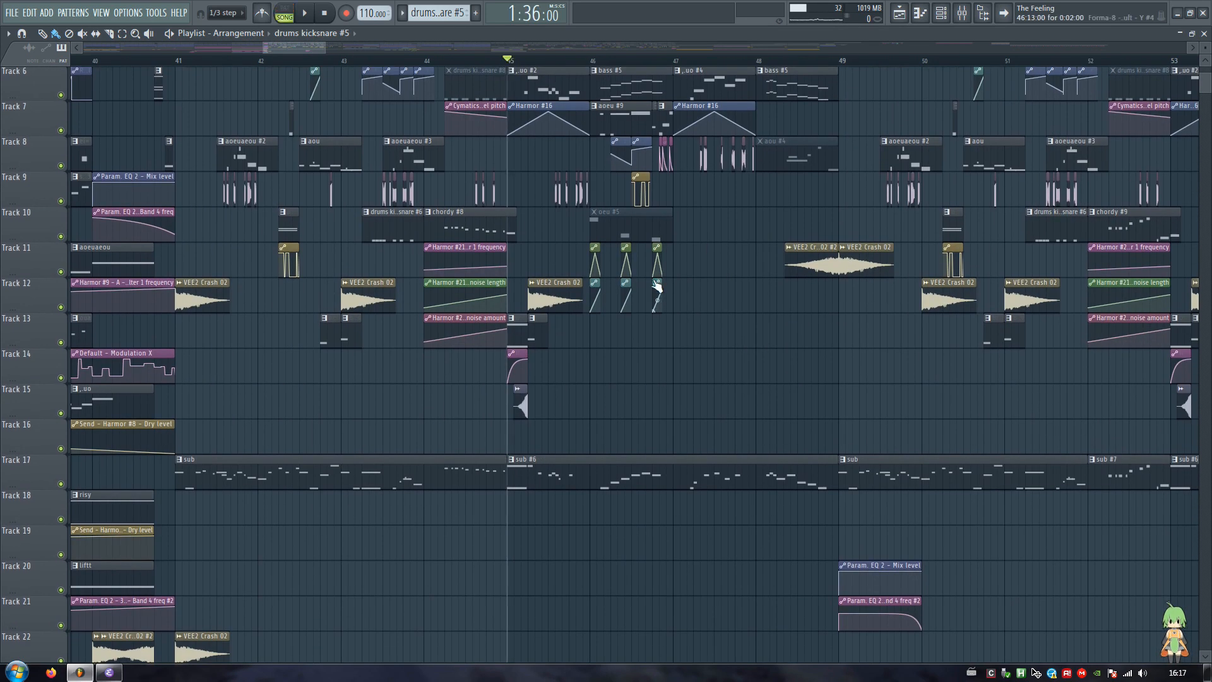
{"action": "scroll", "coordinate": [669, 312], "scroll_direction": "down", "scroll_amount": 2}
{"action": "scroll", "coordinate": [663, 304], "scroll_direction": "up", "scroll_amount": 2}
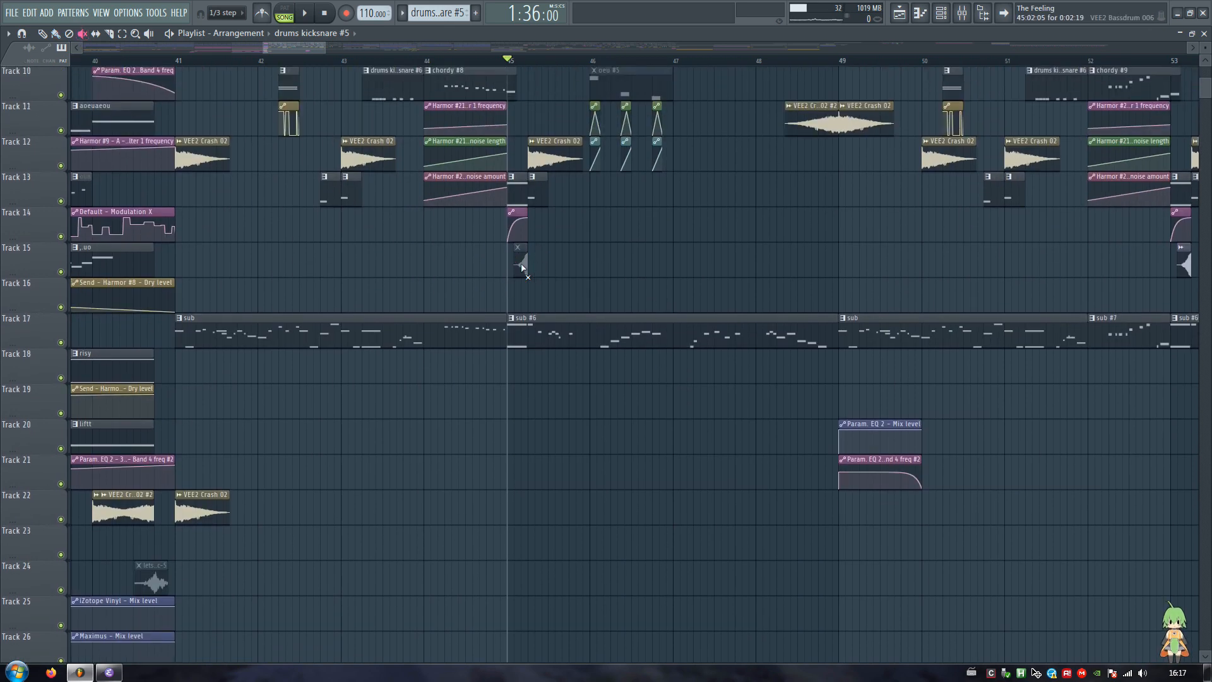
{"action": "scroll", "coordinate": [521, 268], "scroll_direction": "up", "scroll_amount": 3}
{"action": "key", "text": "space"}
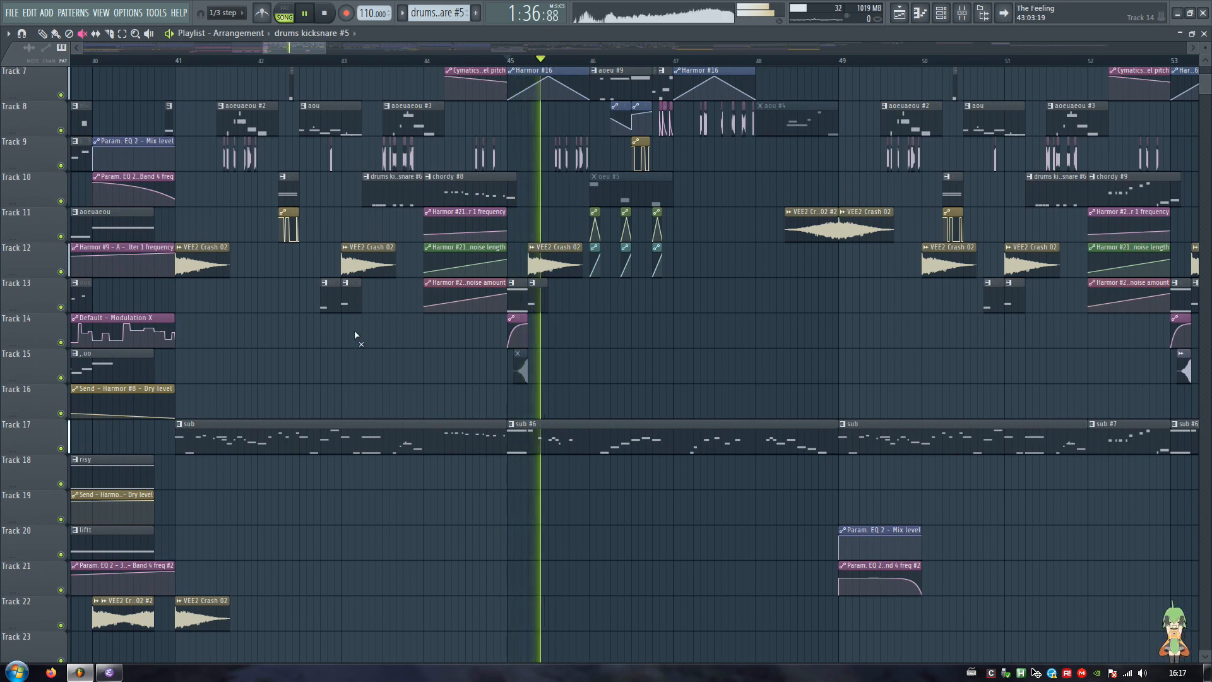
{"action": "key", "text": "space"}
Solo Track 14, enable Tracks 13 and 12 alongside it and play from bar 45
{"action": "left_click", "coordinate": [61, 342], "text": "ctrl"}
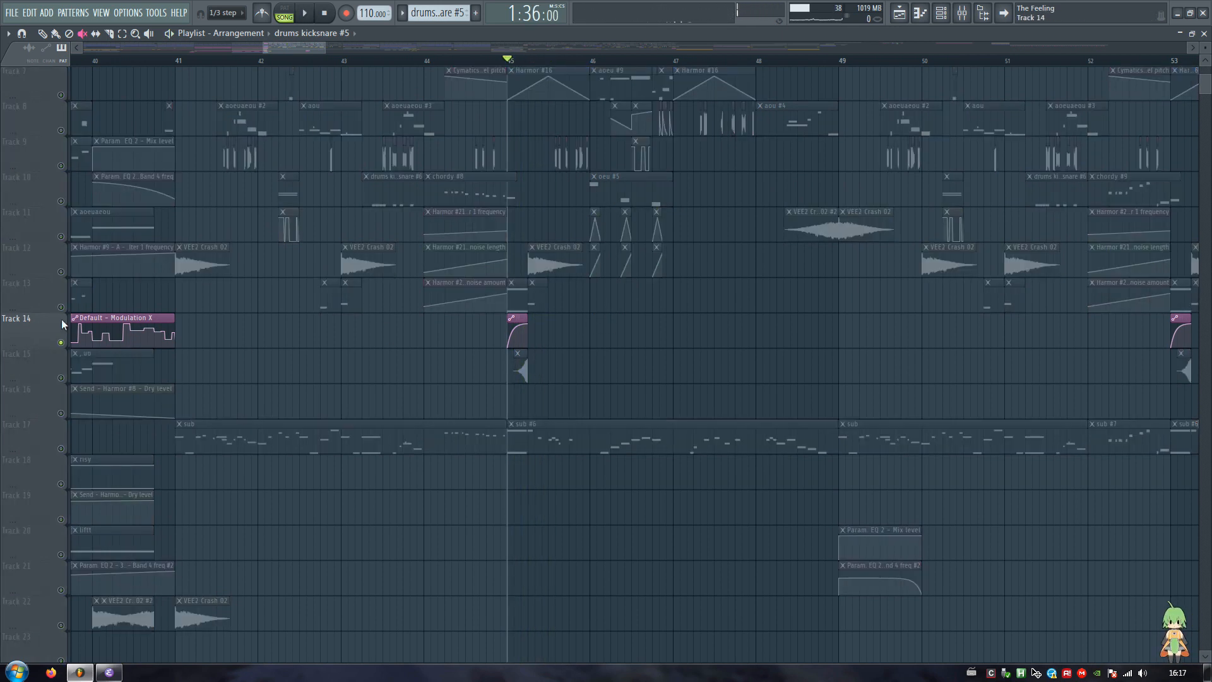
{"action": "left_click", "coordinate": [61, 307]}
{"action": "left_click", "coordinate": [60, 271]}
{"action": "key", "text": "space"}
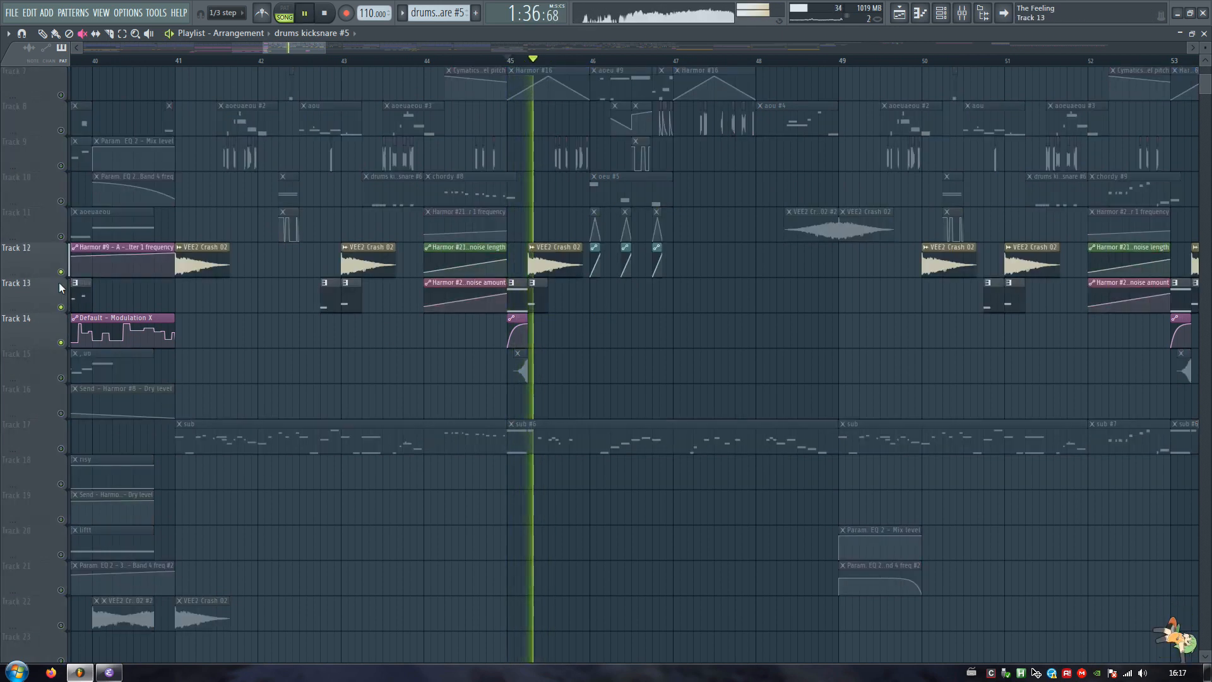
{"action": "key", "text": "space"}
Enable Track 15, unmute its VEE2 Bassdrum 006 clip at bar 45 and replay the section
{"action": "left_click", "coordinate": [61, 378]}
{"action": "left_click", "coordinate": [521, 372]}
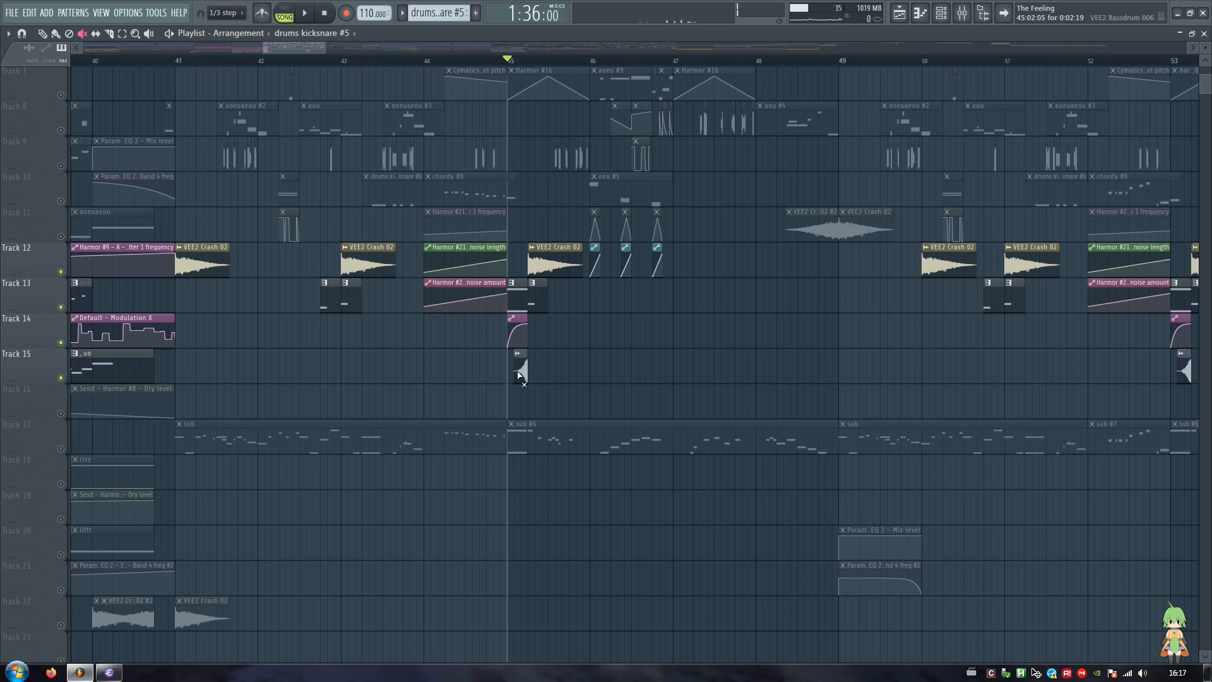
{"action": "key", "text": "space"}
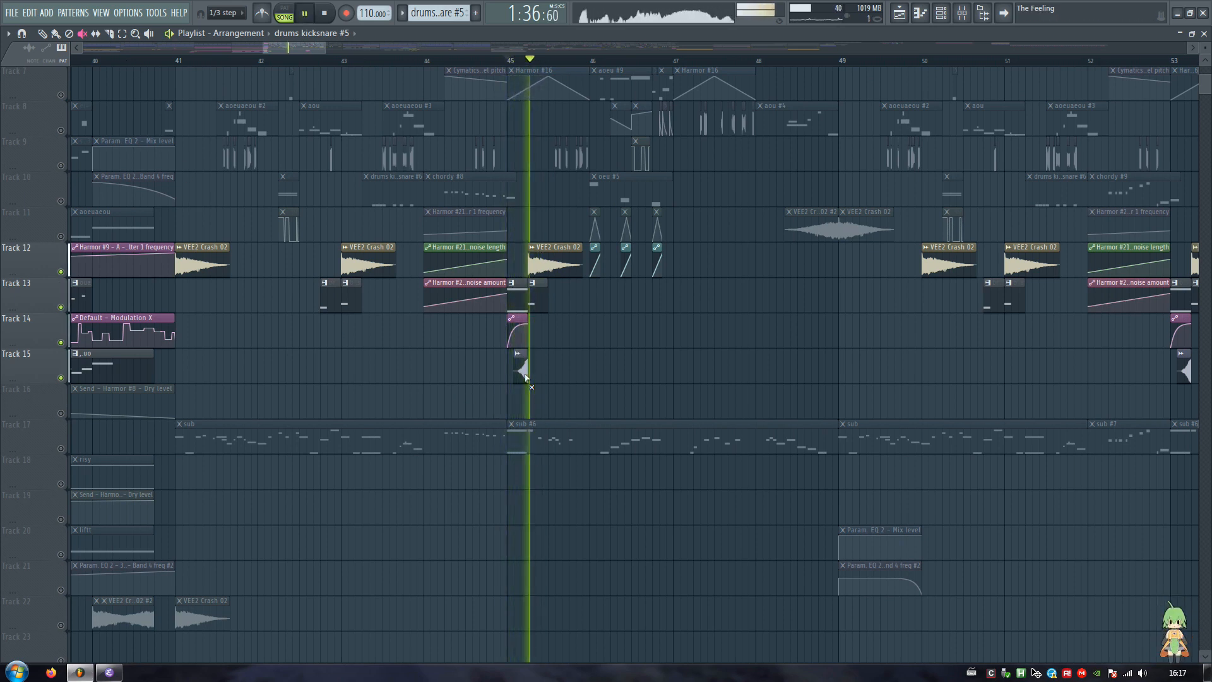
{"action": "key", "text": "space"}
{"action": "key", "text": "b"}
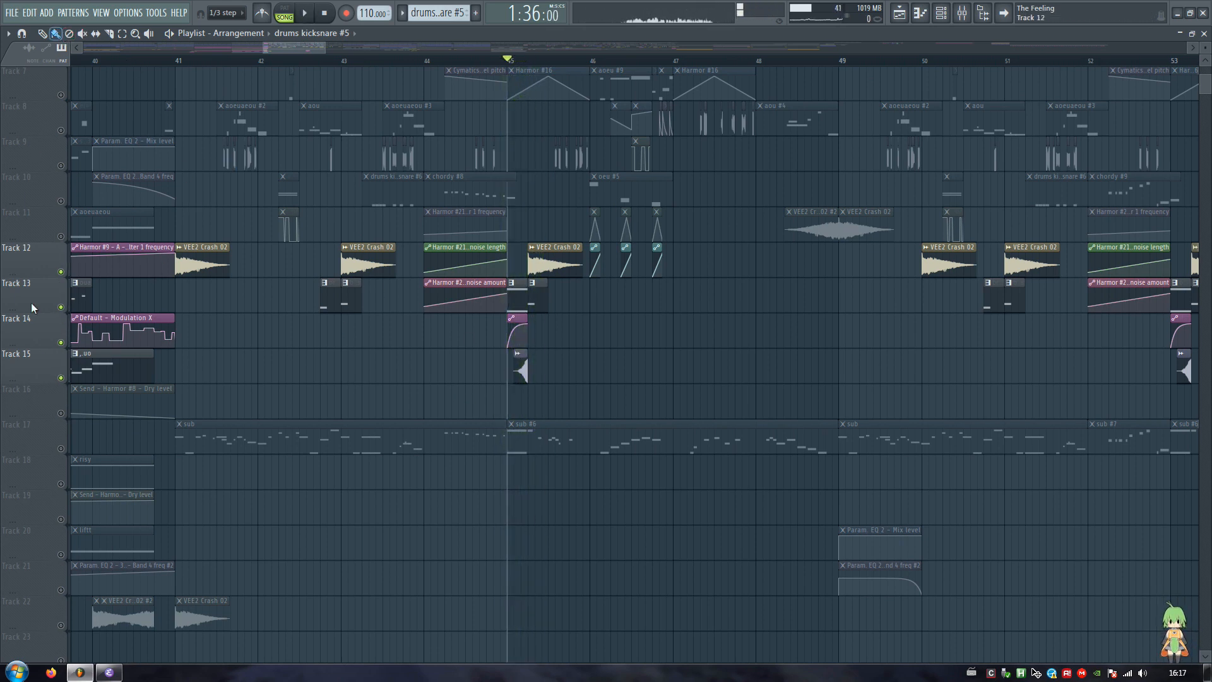
Solo Track 15, play it from bar 45 and open the VEE2 Bassdrum 006 clip's sample settings
{"action": "right_click", "coordinate": [61, 378]}
{"action": "left_click", "coordinate": [518, 368]}
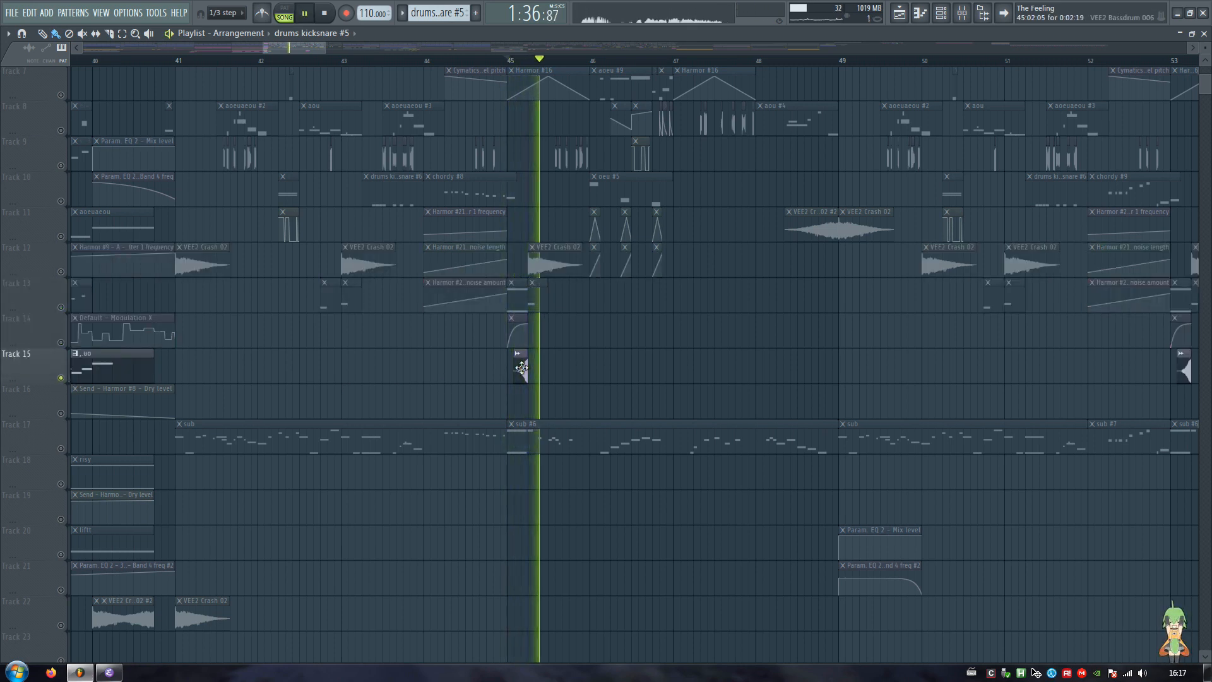
{"action": "double_click", "coordinate": [522, 367]}
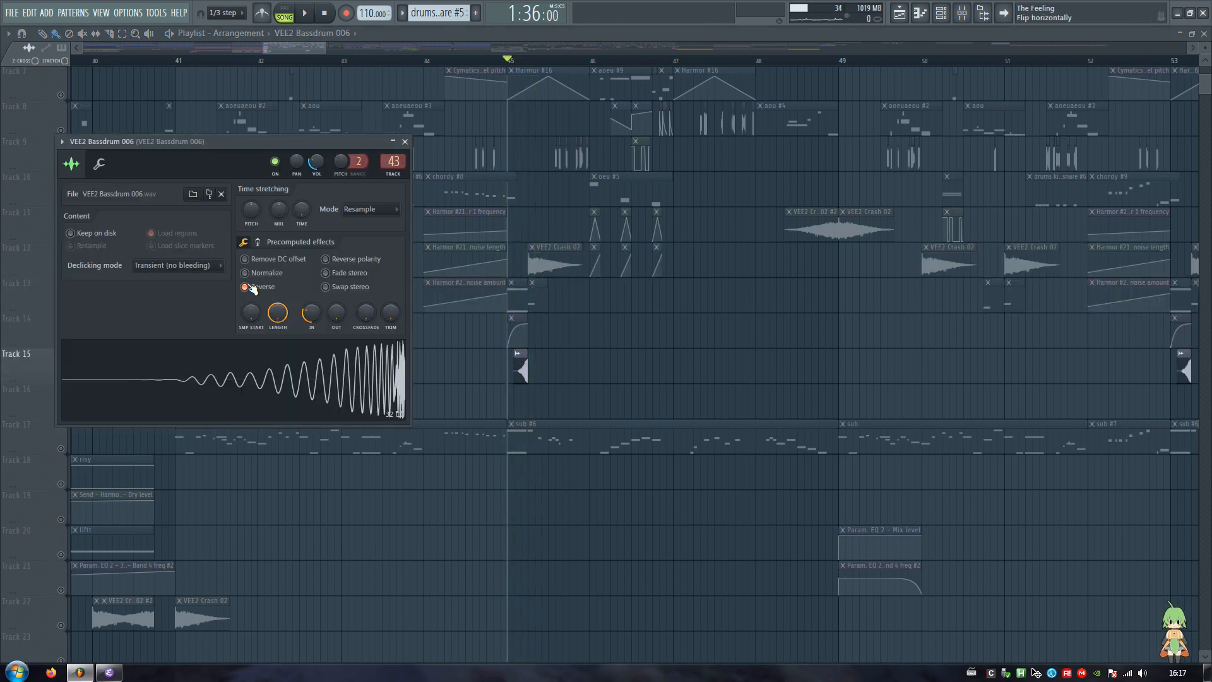
Check the effect slots on VEE2 Bassdrum 006's mixer track and audition the reversed sample
{"action": "left_click", "coordinate": [972, 10]}
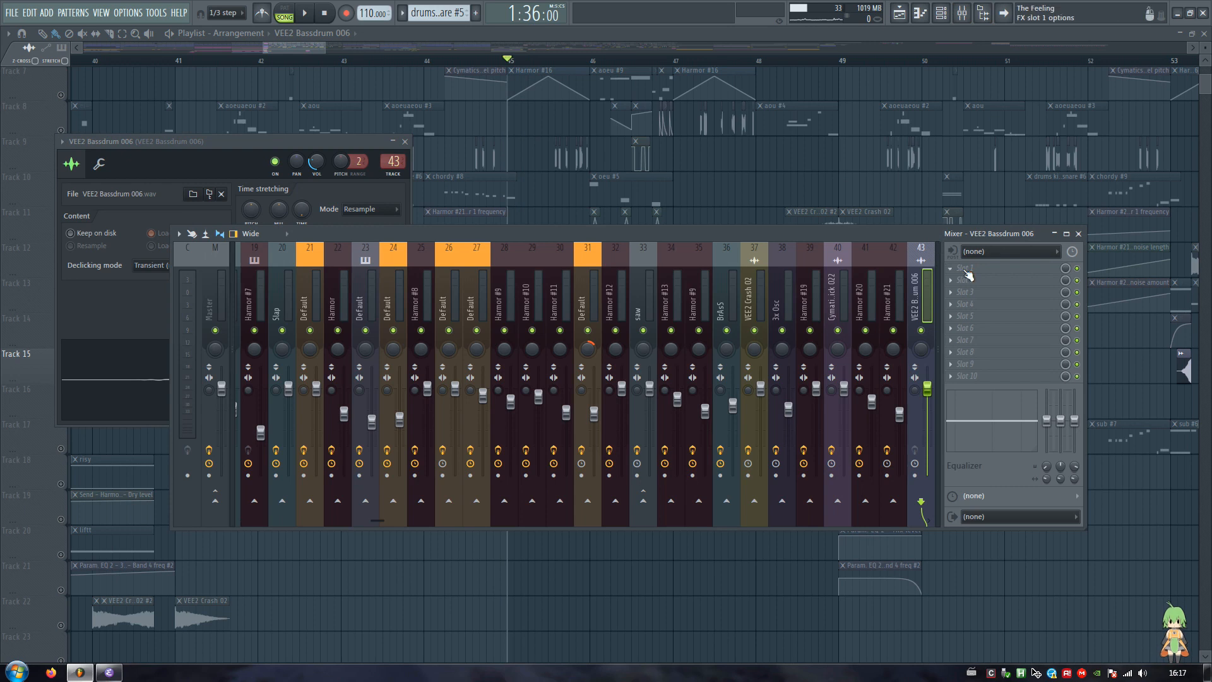
{"action": "key", "text": "F9"}
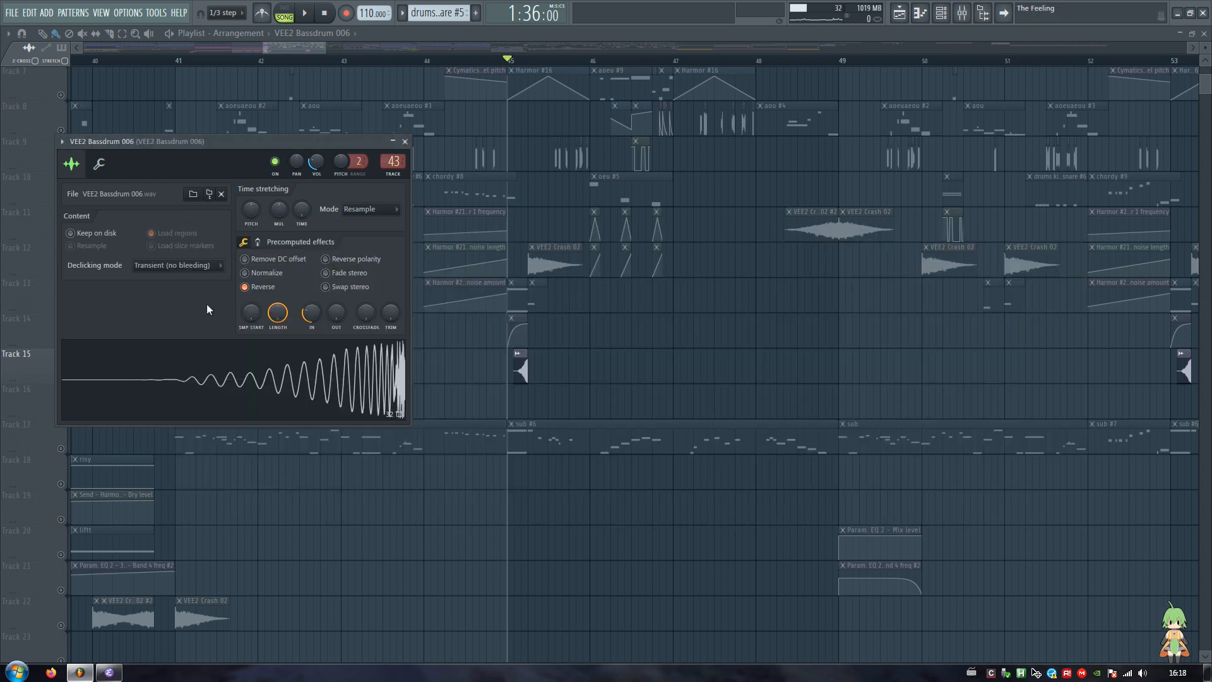
{"action": "left_click", "coordinate": [71, 387]}
Stop playback, return to the playlist and take Track 15 out of solo
{"action": "key", "text": "F5"}
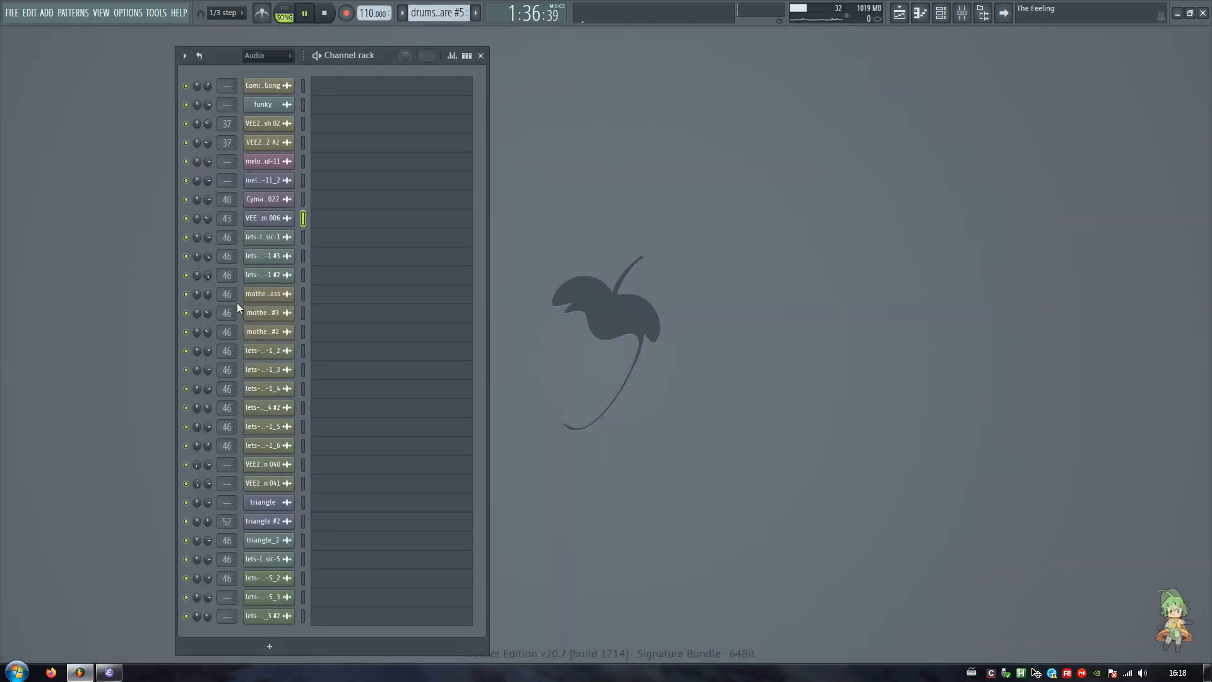
{"action": "key", "text": "F6"}
{"action": "key", "text": "space"}
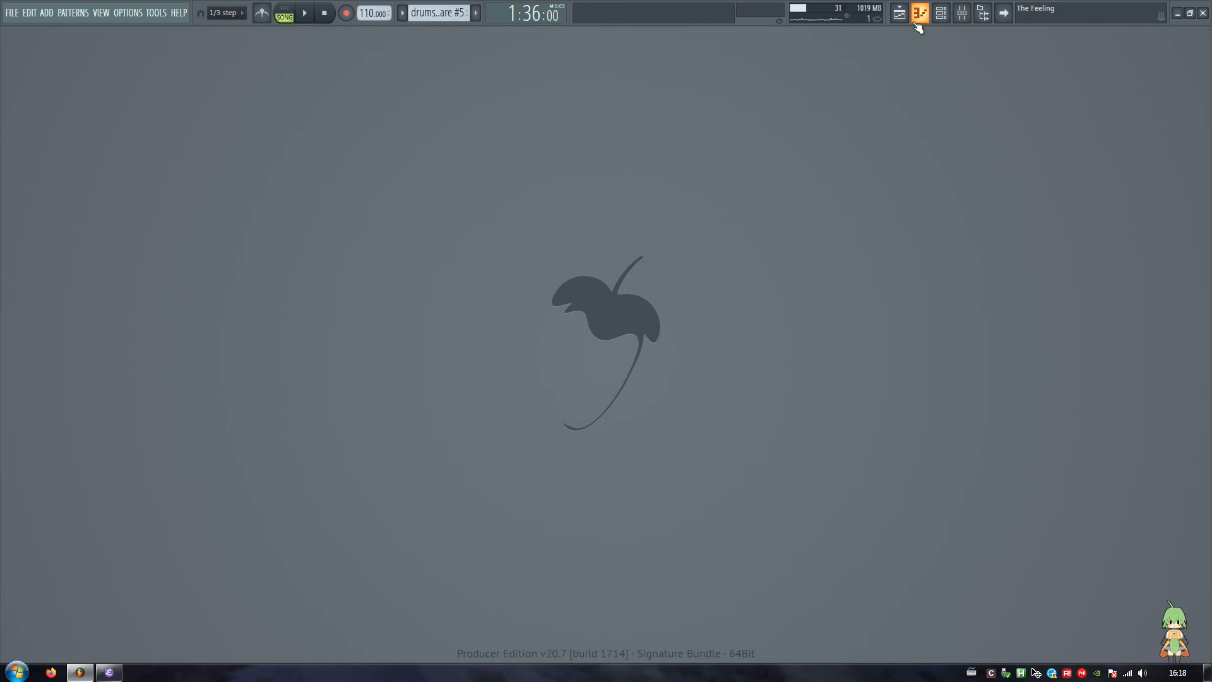
{"action": "left_click", "coordinate": [908, 18]}
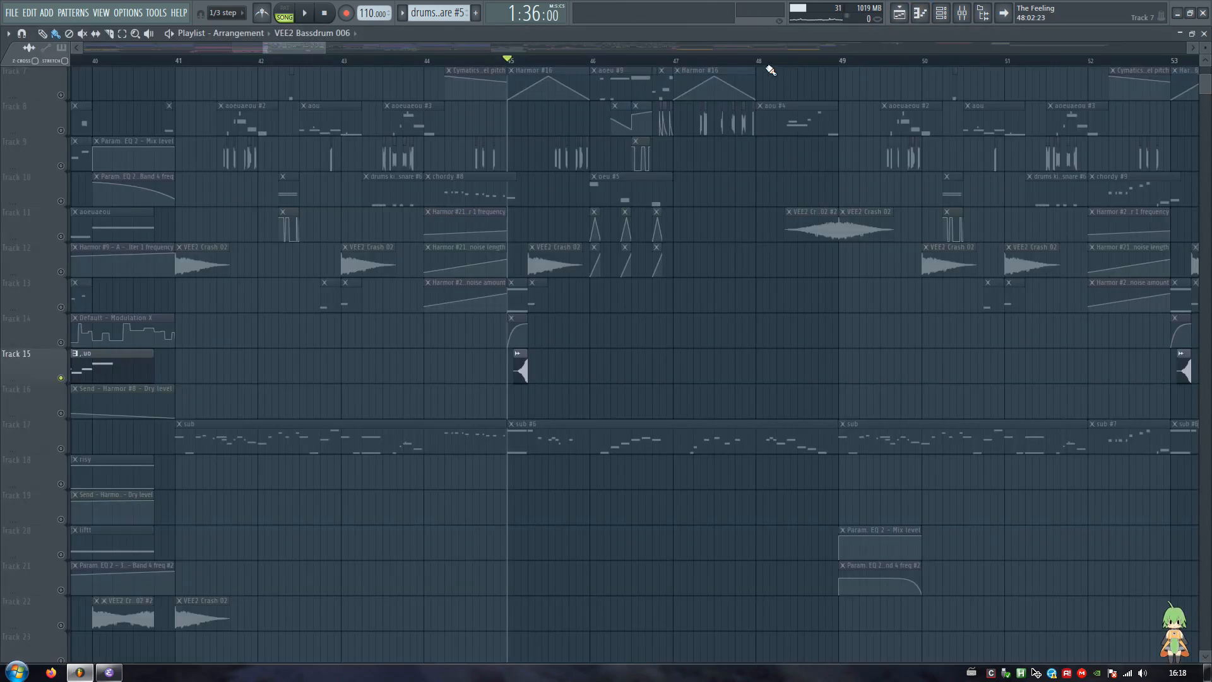
{"action": "right_click", "coordinate": [61, 378]}
Go to the beginning of the song, solo Track 3 with the drums fx clips and play it
{"action": "scroll", "coordinate": [495, 338], "scroll_direction": "up", "scroll_amount": 4}
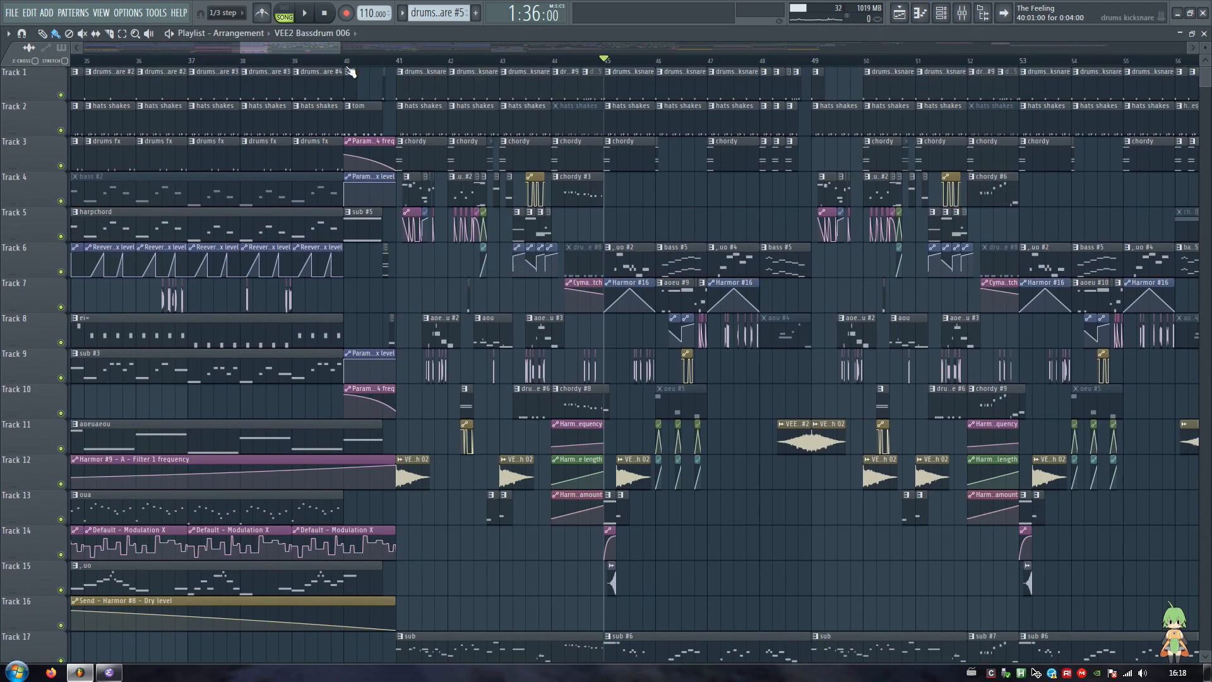
{"action": "left_click_drag", "start_coordinate": [309, 48], "coordinate": [97, 56]}
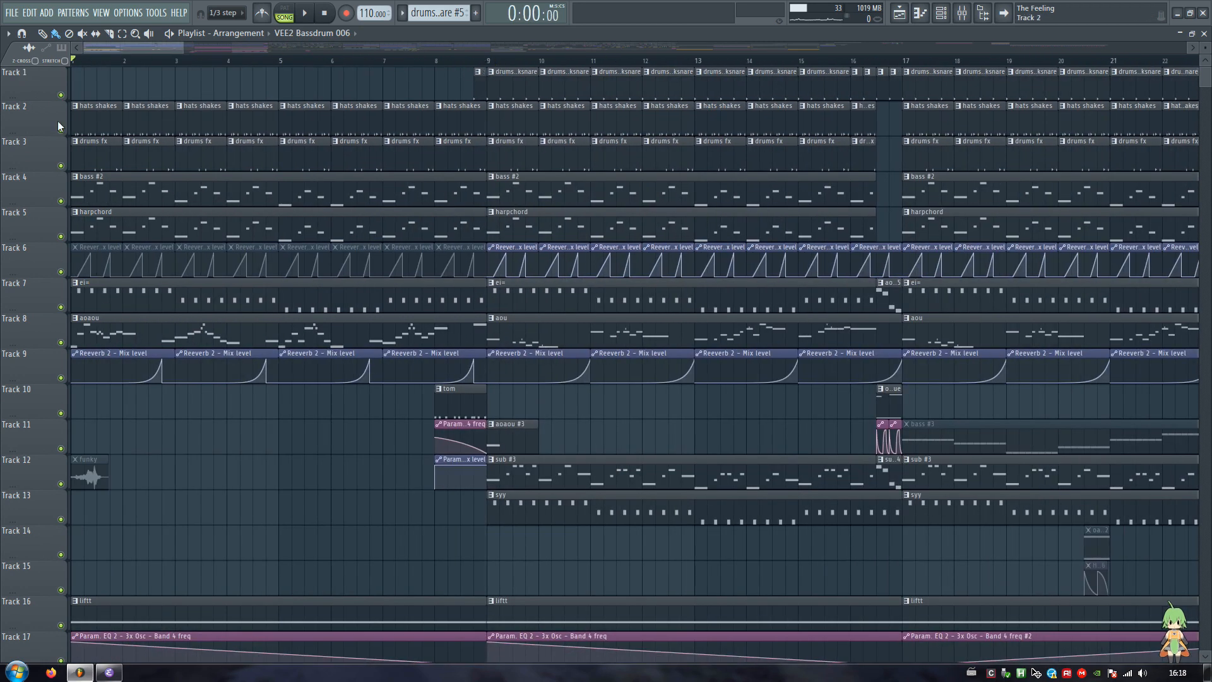
{"action": "right_click", "coordinate": [62, 166]}
{"action": "scroll", "coordinate": [101, 62], "scroll_direction": "up", "scroll_amount": 3}
{"action": "key", "text": "space"}
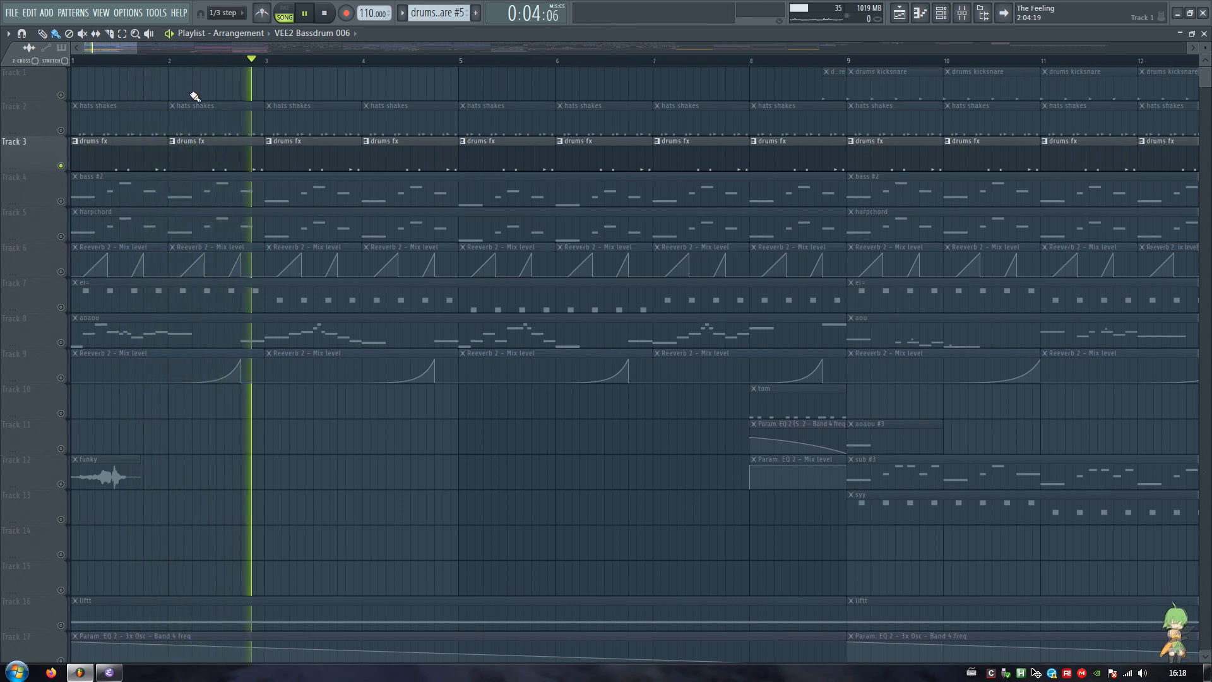
{"action": "key", "text": "space"}
Open the drums fx pattern in the channel rack and move the rack aside on an empty workspace
{"action": "double_click", "coordinate": [104, 156]}
{"action": "key", "text": "F7"}
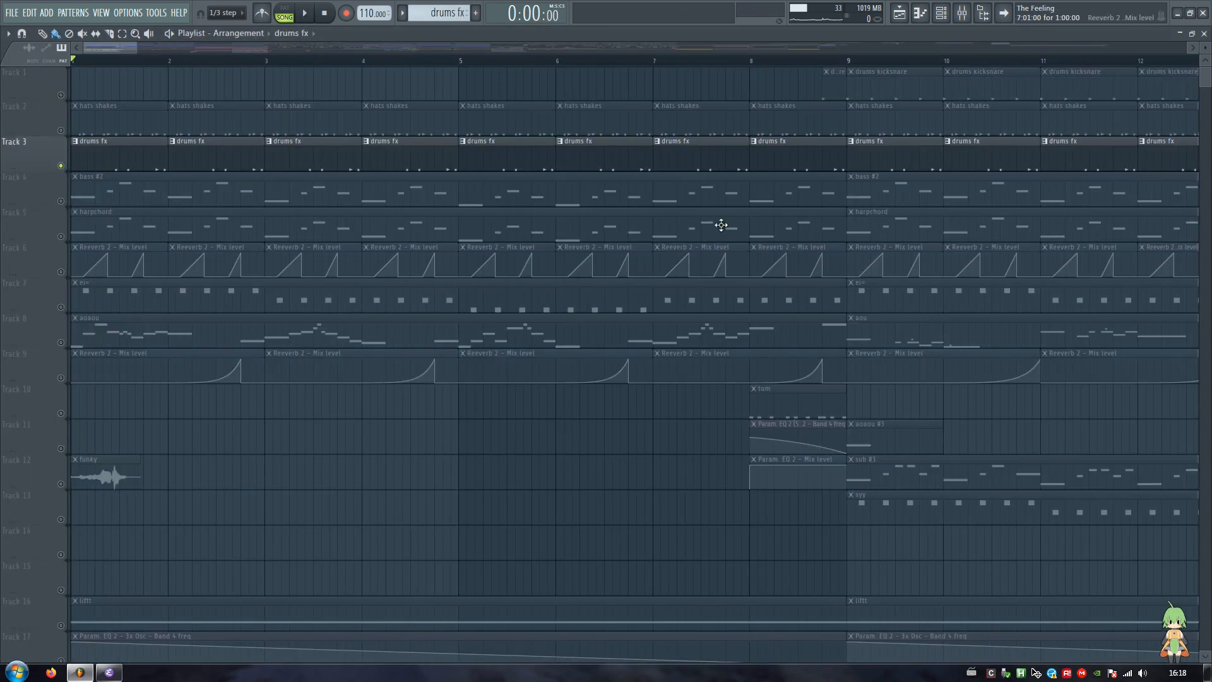
{"action": "key", "text": "F5"}
{"action": "left_click", "coordinate": [942, 13]}
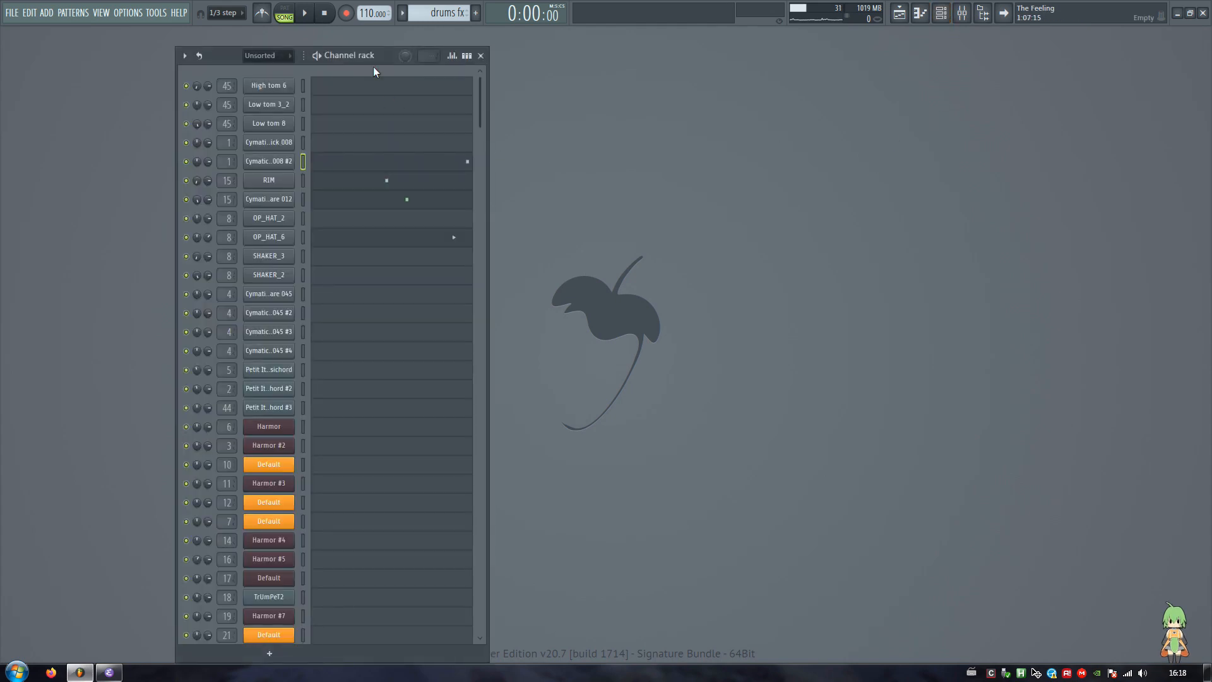
{"action": "left_click_drag", "start_coordinate": [374, 67], "coordinate": [536, 63]}
Audition the Terror Full Kick 008 #2 sample, close its sampler and play the drums fx pattern
{"action": "left_click", "coordinate": [427, 166]}
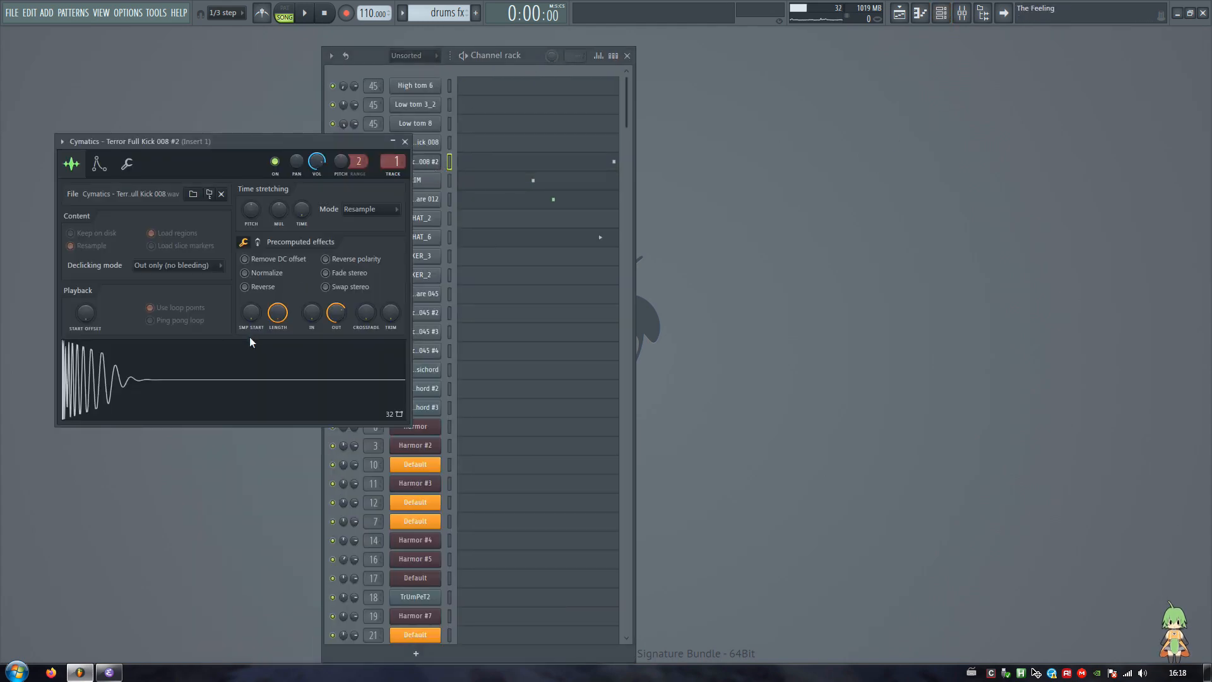
{"action": "left_click", "coordinate": [244, 374]}
{"action": "key", "text": "Escape"}
{"action": "key", "text": "space"}
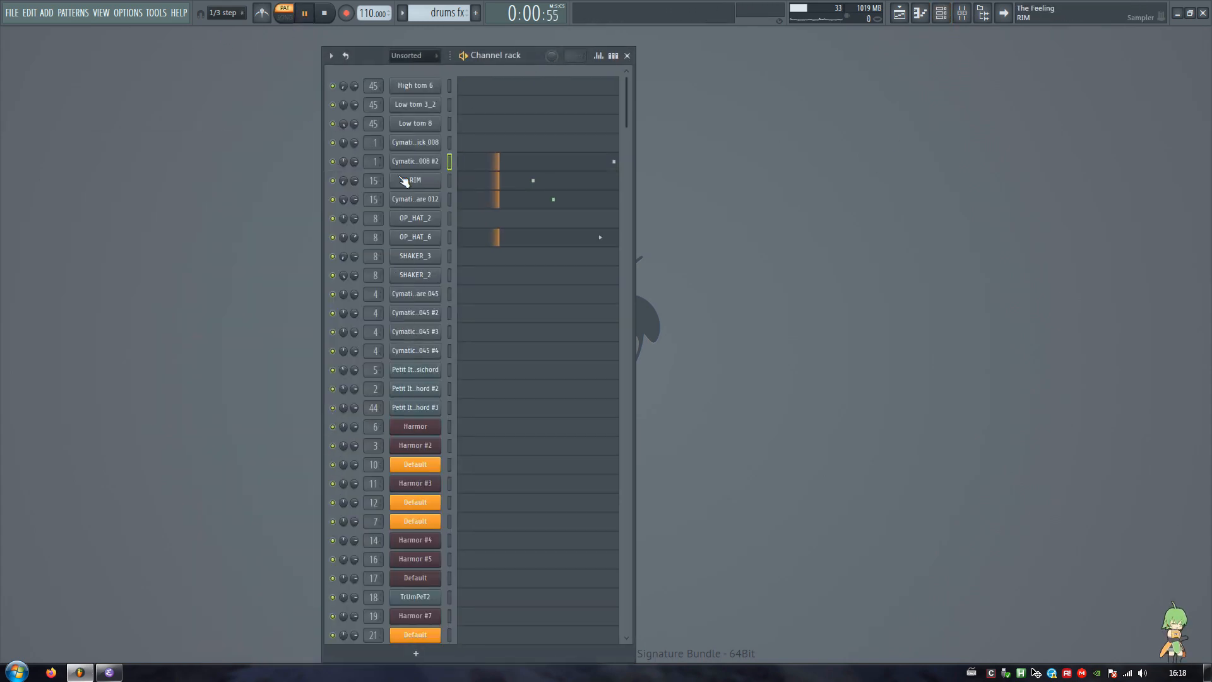
{"action": "key", "text": "space"}
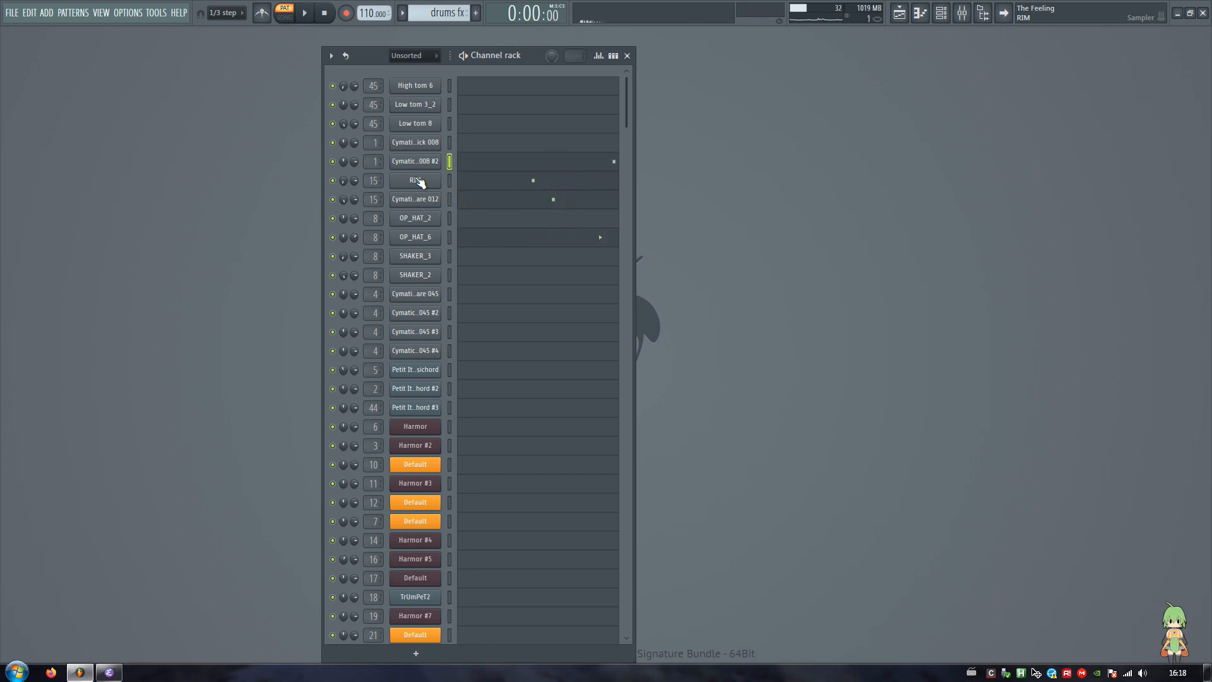
Audition the RIM and Terror Heavy Snare 012 samples in their samplers, closing each one
{"action": "left_click", "coordinate": [416, 181]}
{"action": "left_click", "coordinate": [212, 381]}
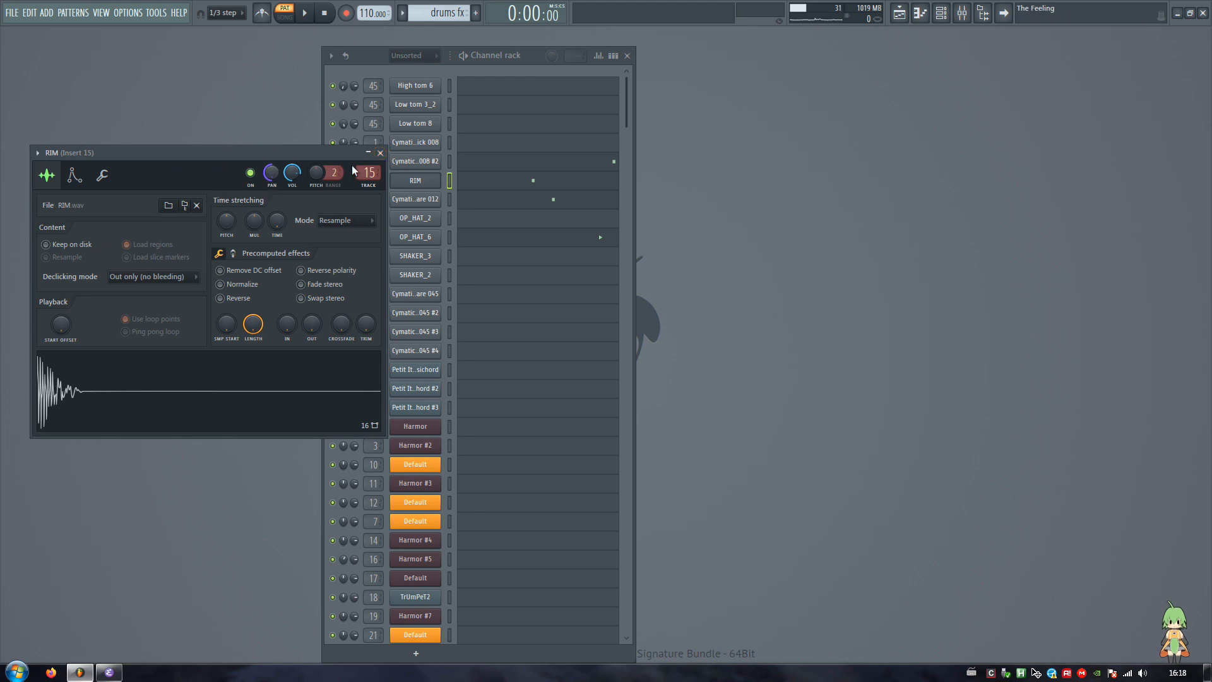
{"action": "left_click", "coordinate": [381, 154]}
{"action": "left_click", "coordinate": [415, 200]}
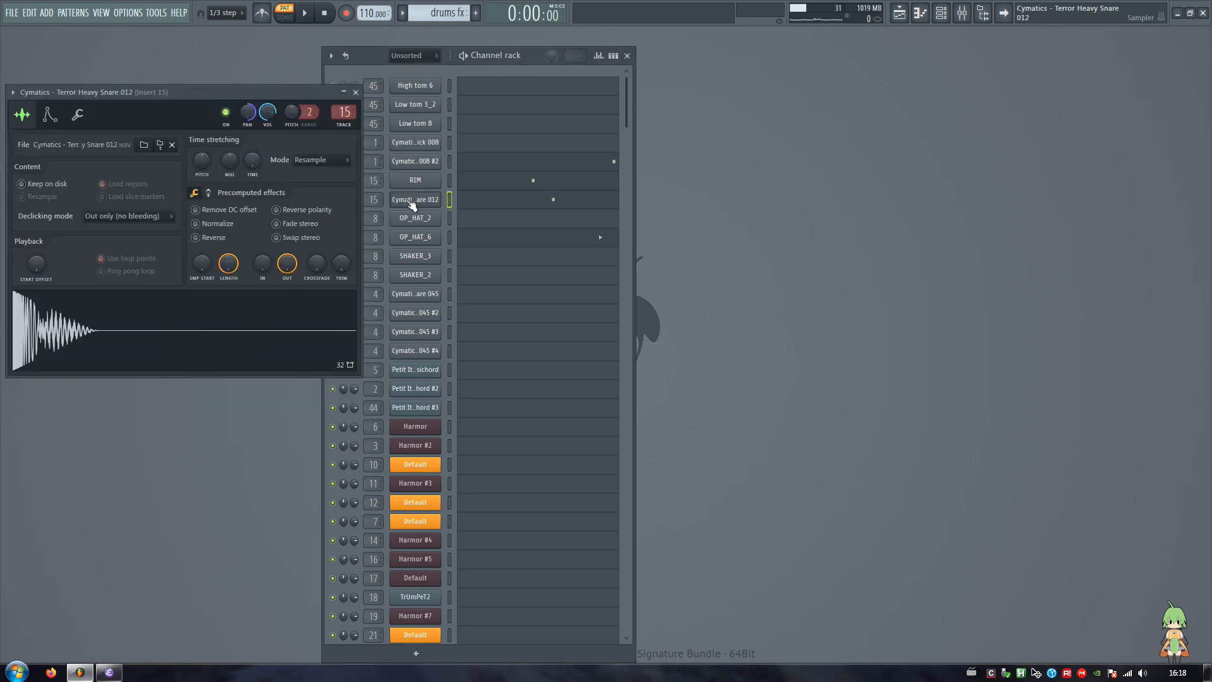
{"action": "left_click", "coordinate": [220, 323]}
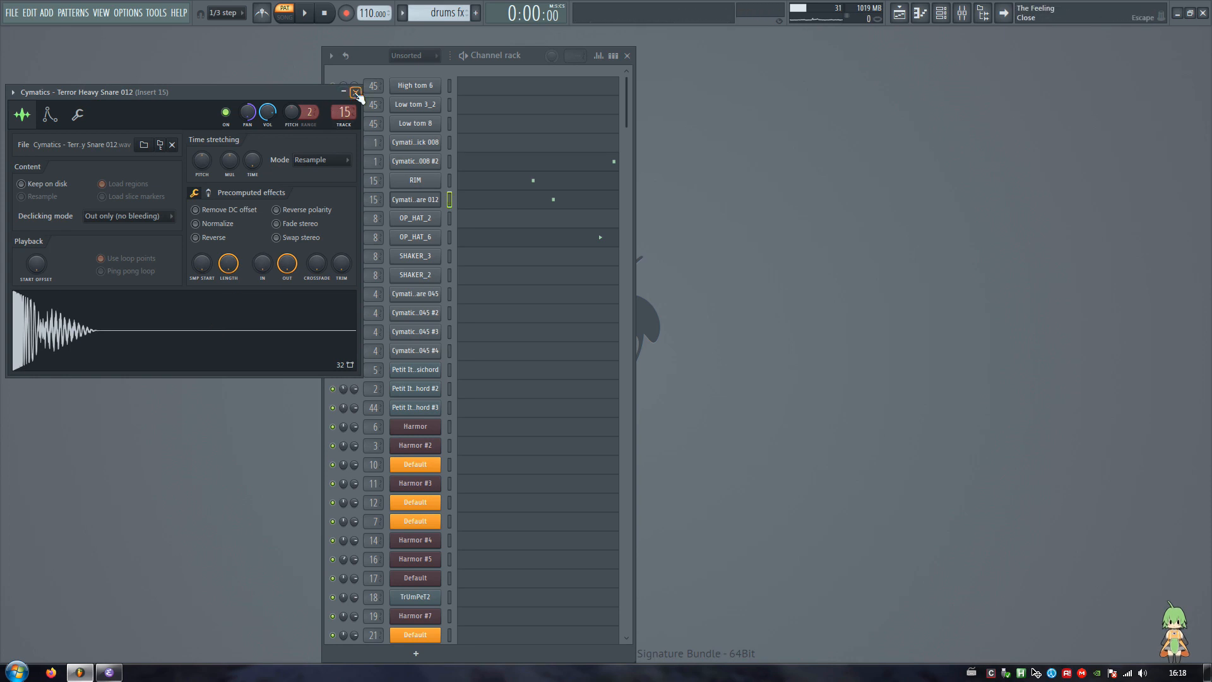
{"action": "left_click", "coordinate": [356, 92]}
Compare Terror Heavy Snare 012 with RIM by auditioning the two samples alternately
{"action": "left_click", "coordinate": [414, 200]}
{"action": "left_click", "coordinate": [218, 336]}
{"action": "left_click", "coordinate": [271, 342]}
{"action": "left_click", "coordinate": [406, 181]}
{"action": "left_click", "coordinate": [245, 387]}
{"action": "left_click", "coordinate": [411, 202]}
{"action": "left_click", "coordinate": [281, 334]}
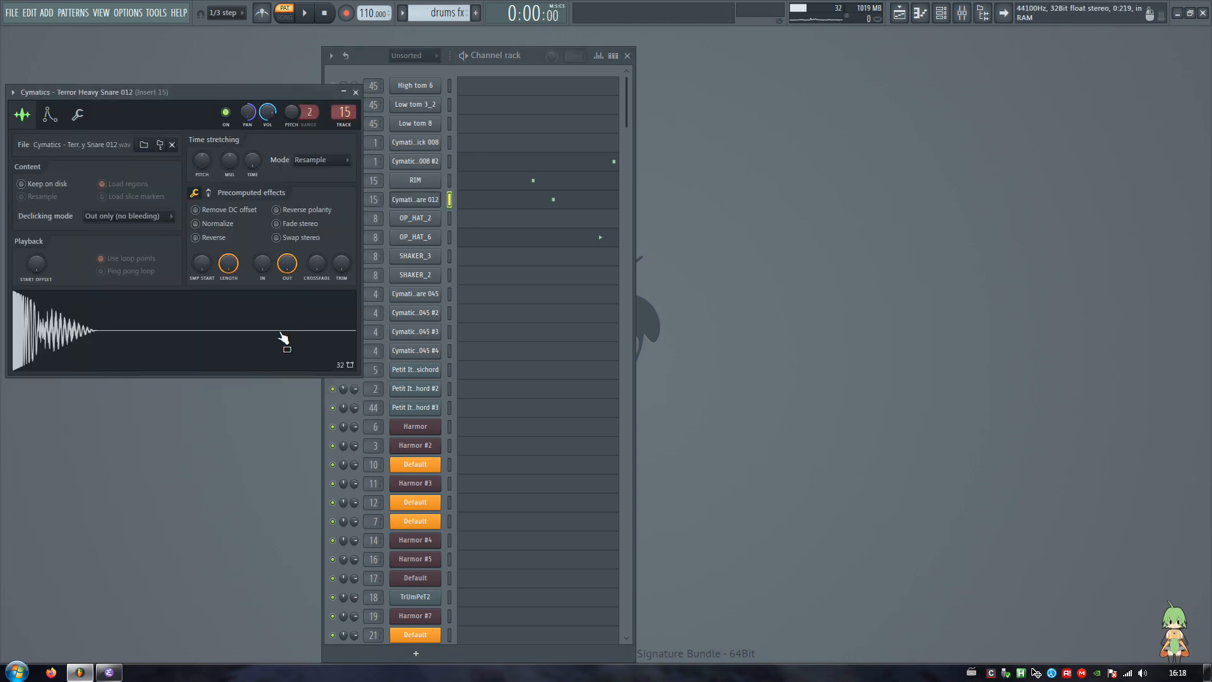
Audition the OP_HAT_6 sample, close its sampler and replay the drums fx pattern
{"action": "left_click", "coordinate": [415, 237]}
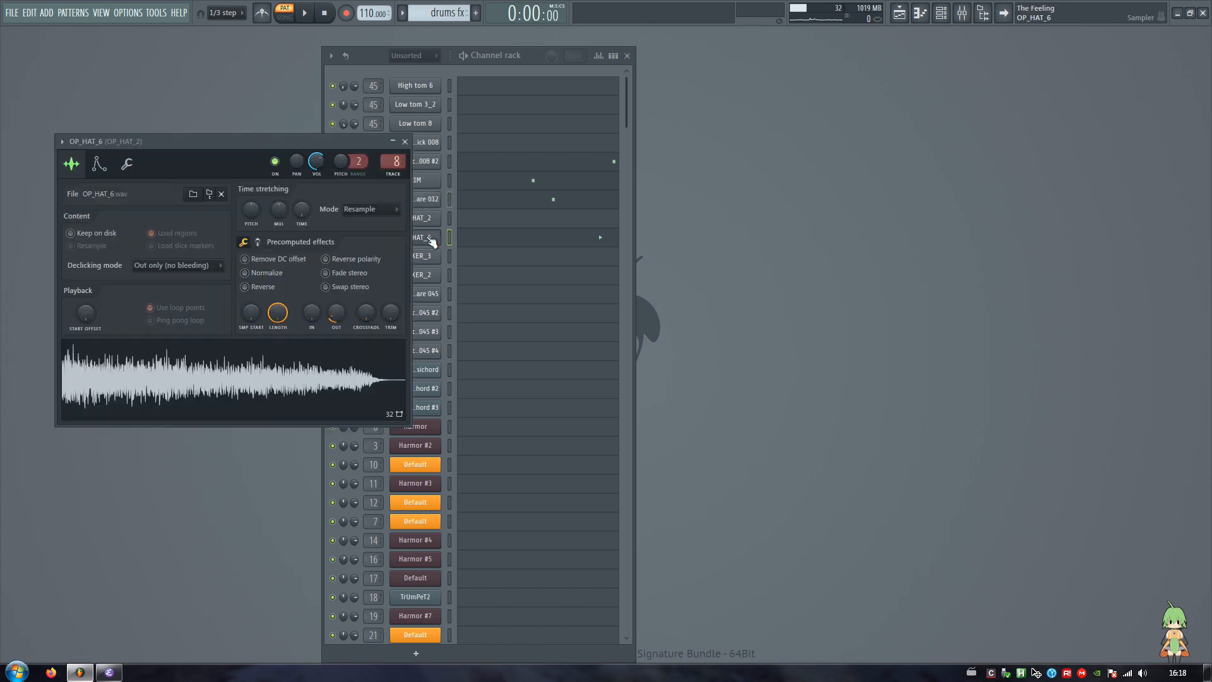
{"action": "left_click", "coordinate": [251, 390]}
{"action": "key", "text": "Escape"}
{"action": "key", "text": "space"}
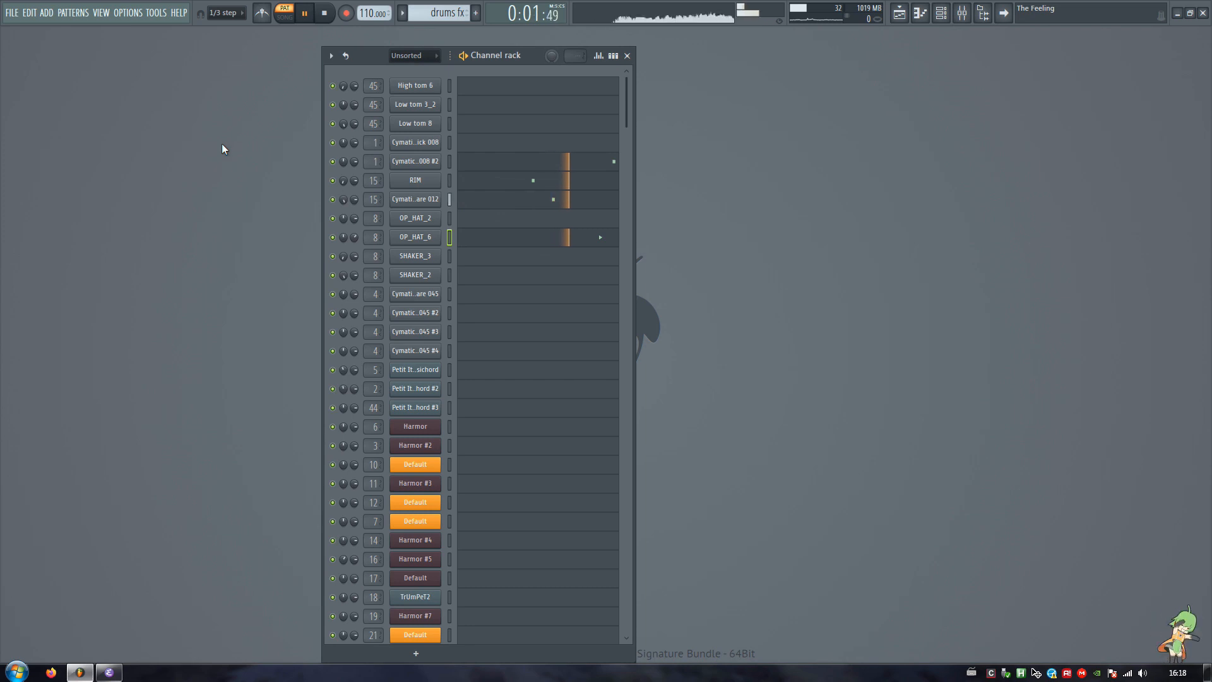
Stop playback and audition the Terror Full Kick 008 #2 sample in its sampler, closing it when done
{"action": "key", "text": "space"}
{"action": "left_click", "coordinate": [407, 162]}
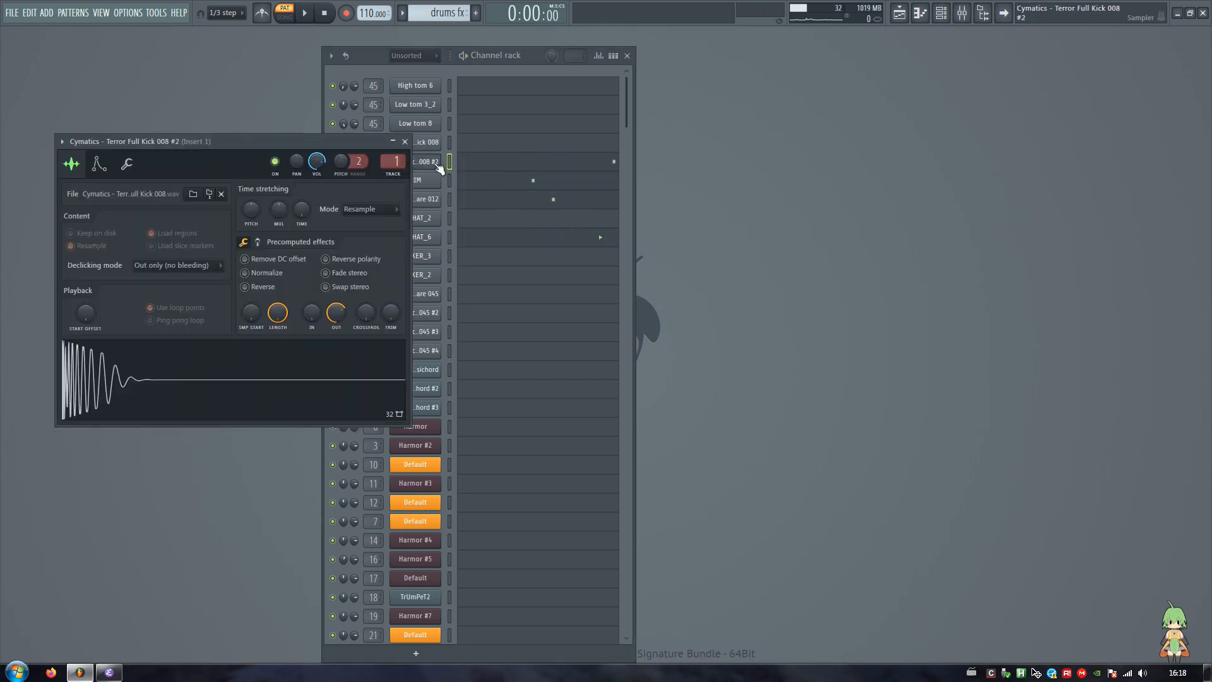
{"action": "left_click_drag", "start_coordinate": [365, 143], "coordinate": [873, 90]}
{"action": "left_click", "coordinate": [795, 326]}
{"action": "key", "text": "Escape"}
Audition the RIM sample and view the Fruity parametric EQ 2 on its mixer insert 15, closing all windows when done
{"action": "left_click", "coordinate": [428, 182]}
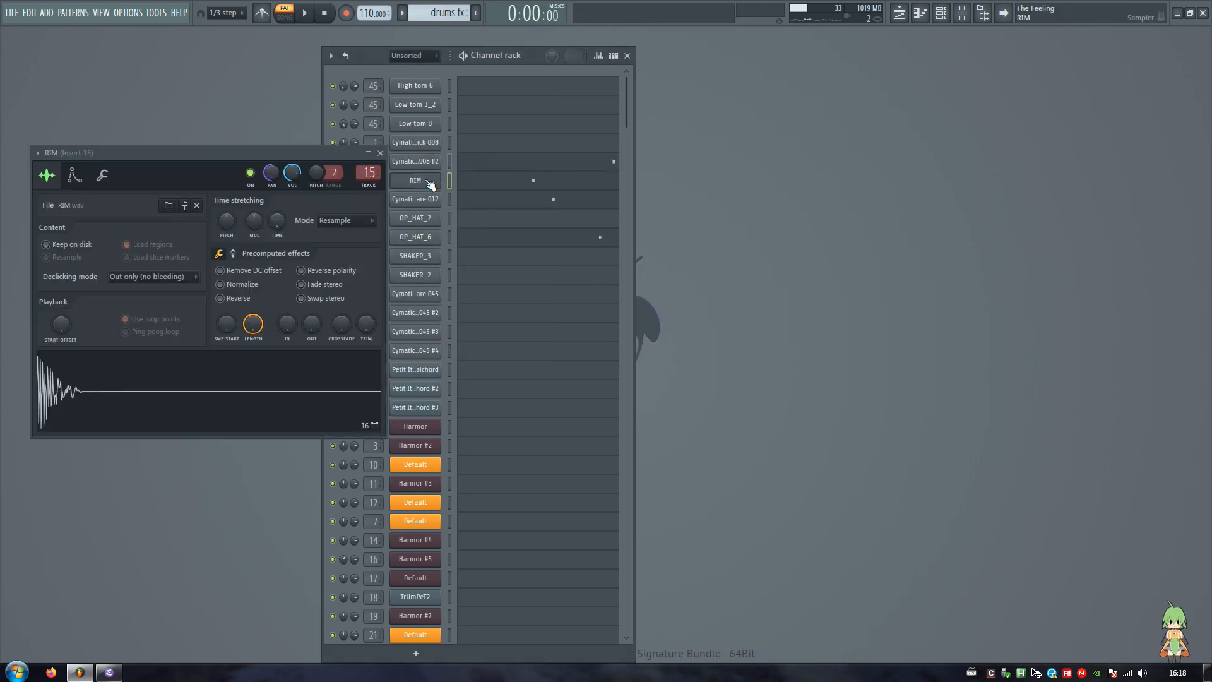
{"action": "left_click", "coordinate": [229, 383]}
{"action": "key", "text": "F9"}
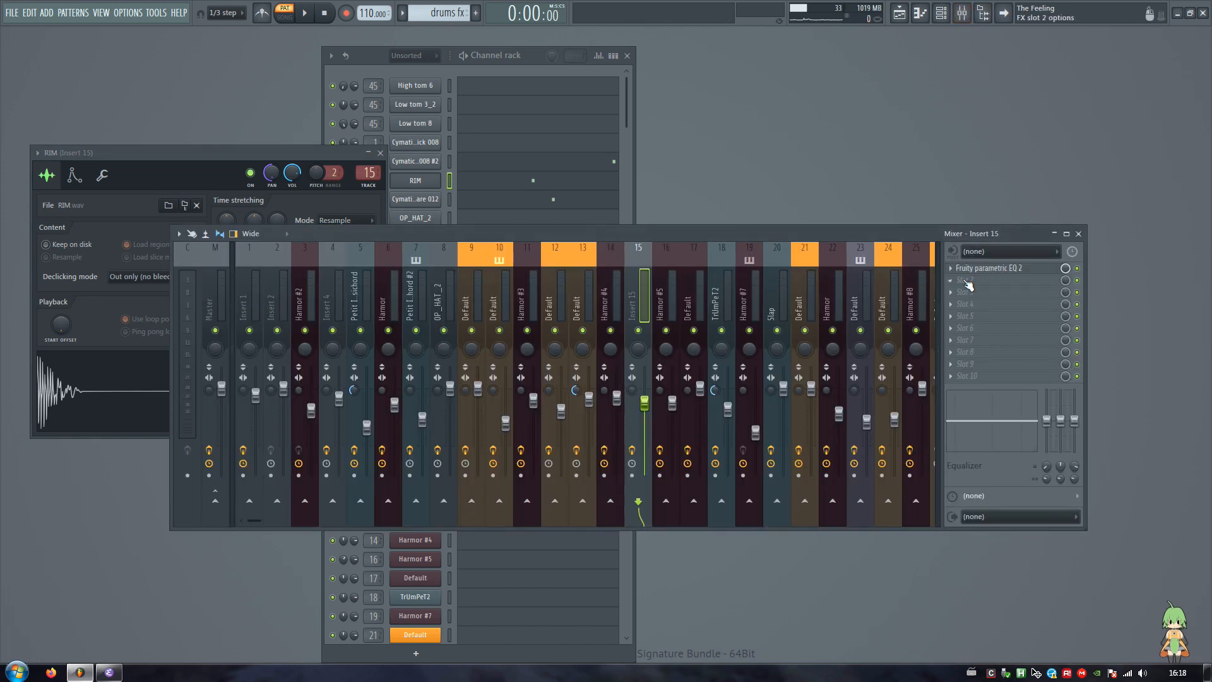
{"action": "left_click", "coordinate": [985, 268]}
{"action": "left_click", "coordinate": [118, 409]}
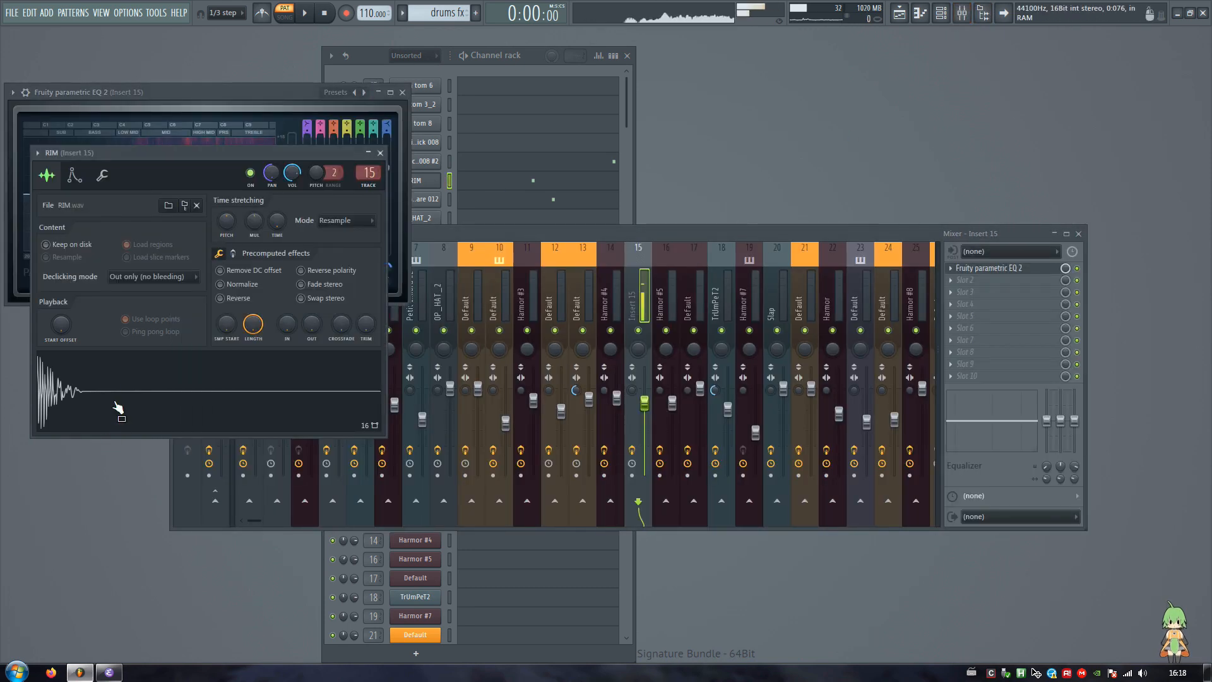
{"action": "key", "text": "Escape"}
{"action": "key", "text": "Escape"}
{"action": "key", "text": "Escape"}
Open the OP_HAT_6 sampler and view the Fruity Convolver and Fruity parametric EQ 2 on its mixer track
{"action": "left_click", "coordinate": [420, 241]}
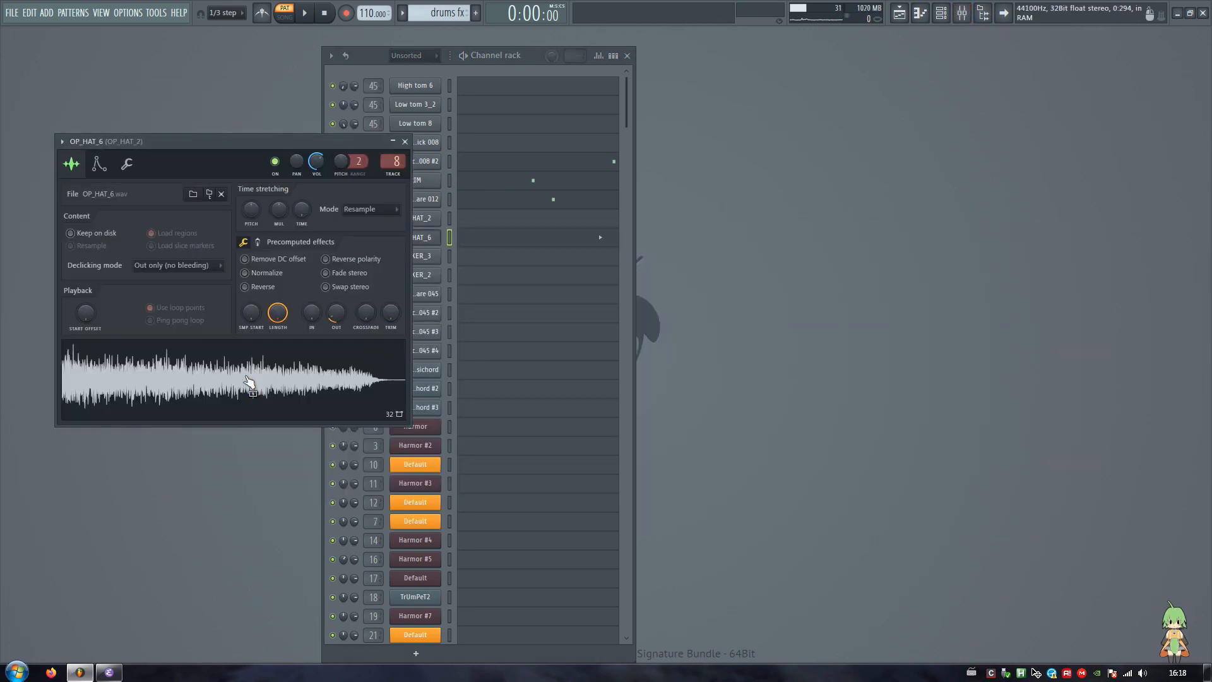
{"action": "left_click", "coordinate": [961, 13]}
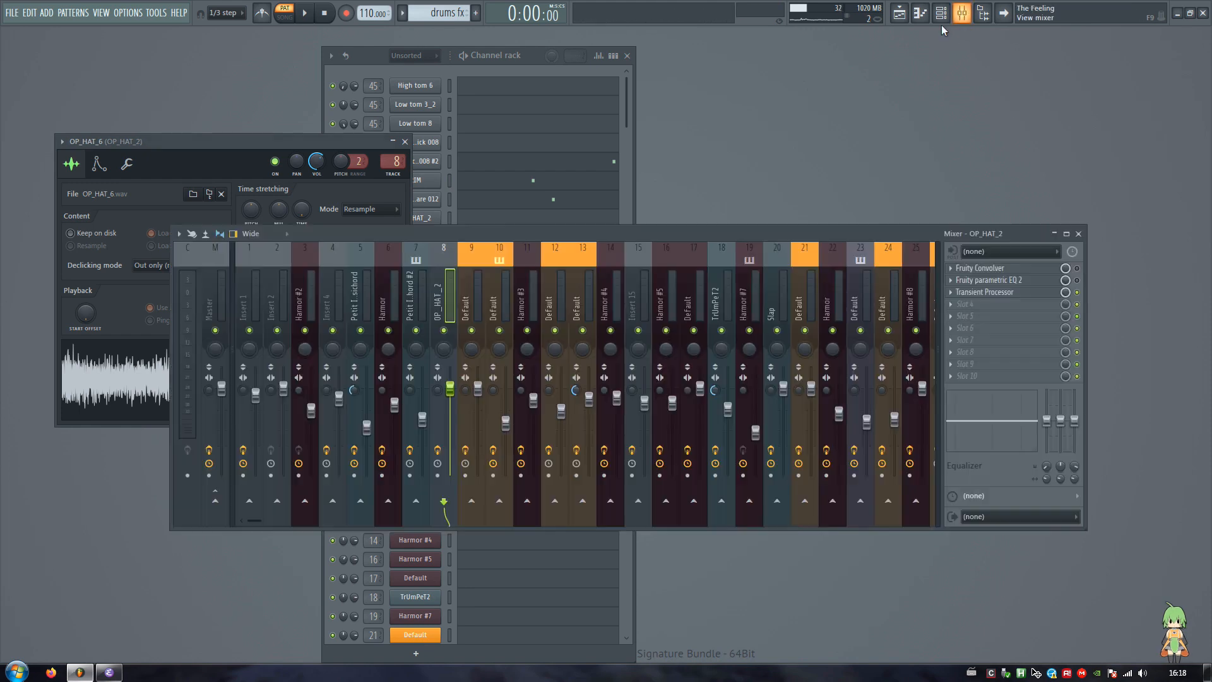
{"action": "left_click", "coordinate": [988, 270]}
{"action": "left_click", "coordinate": [996, 280]}
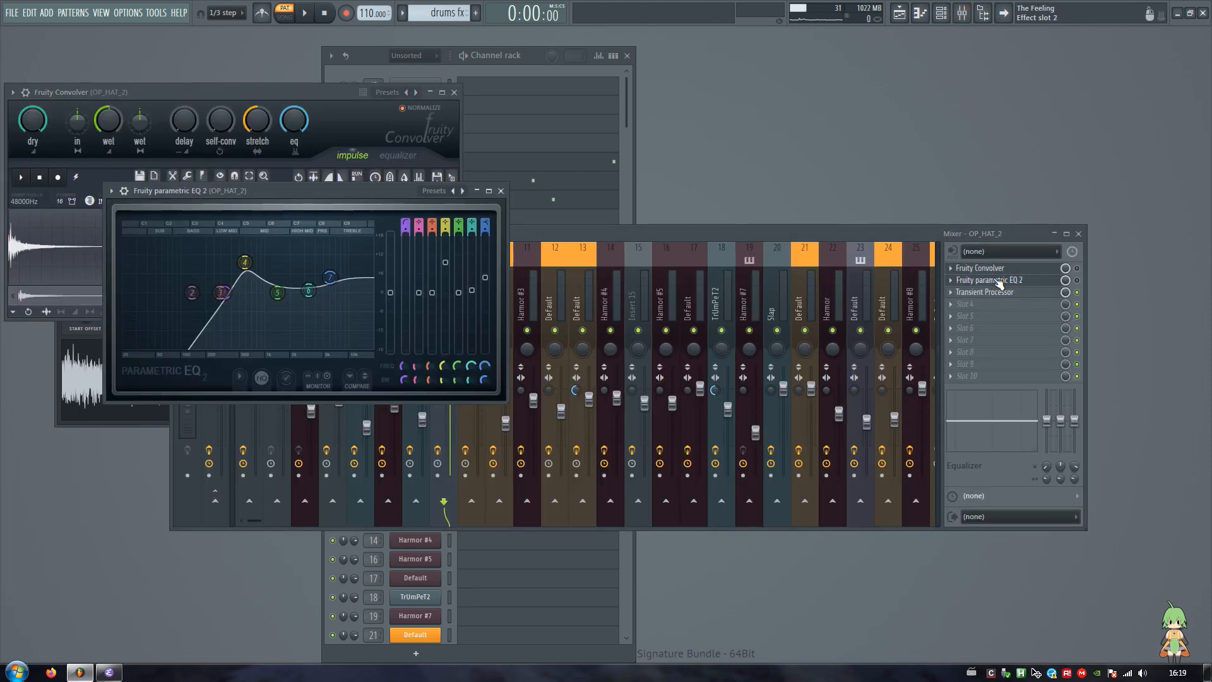
{"action": "key", "text": "Escape"}
{"action": "key", "text": "Escape"}
{"action": "key", "text": "Escape"}
View the Transient Processor on the OP_HAT_2 mixer track while auditioning the OP_HAT_6 sample, and close their windows
{"action": "left_click", "coordinate": [961, 13]}
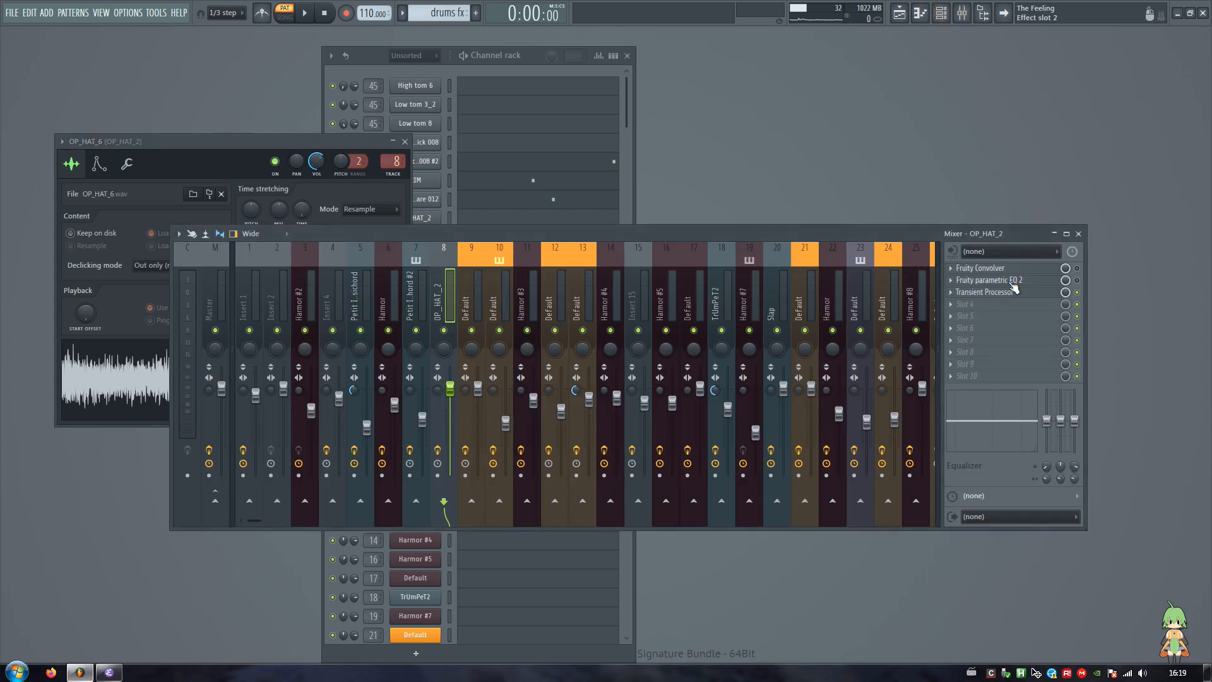
{"action": "left_click", "coordinate": [986, 292]}
{"action": "left_click_drag", "start_coordinate": [375, 215], "coordinate": [657, 170]}
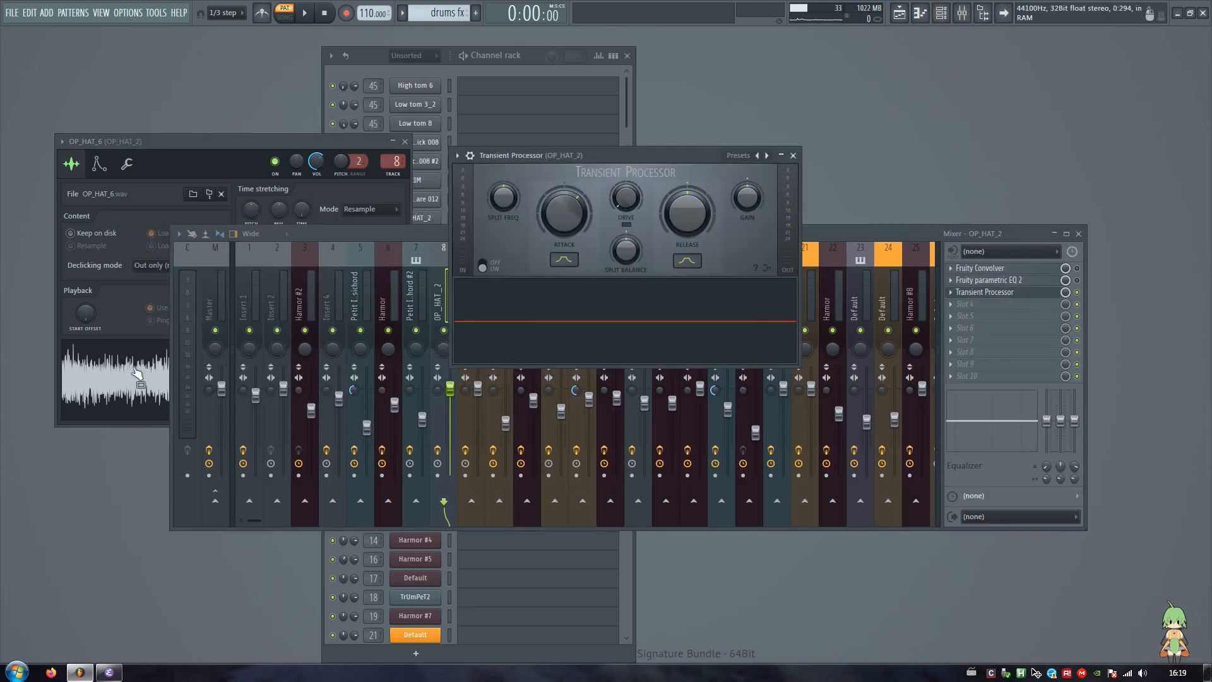
{"action": "left_click", "coordinate": [152, 354]}
{"action": "key", "text": "Escape"}
{"action": "key", "text": "Escape"}
{"action": "key", "text": "Escape"}
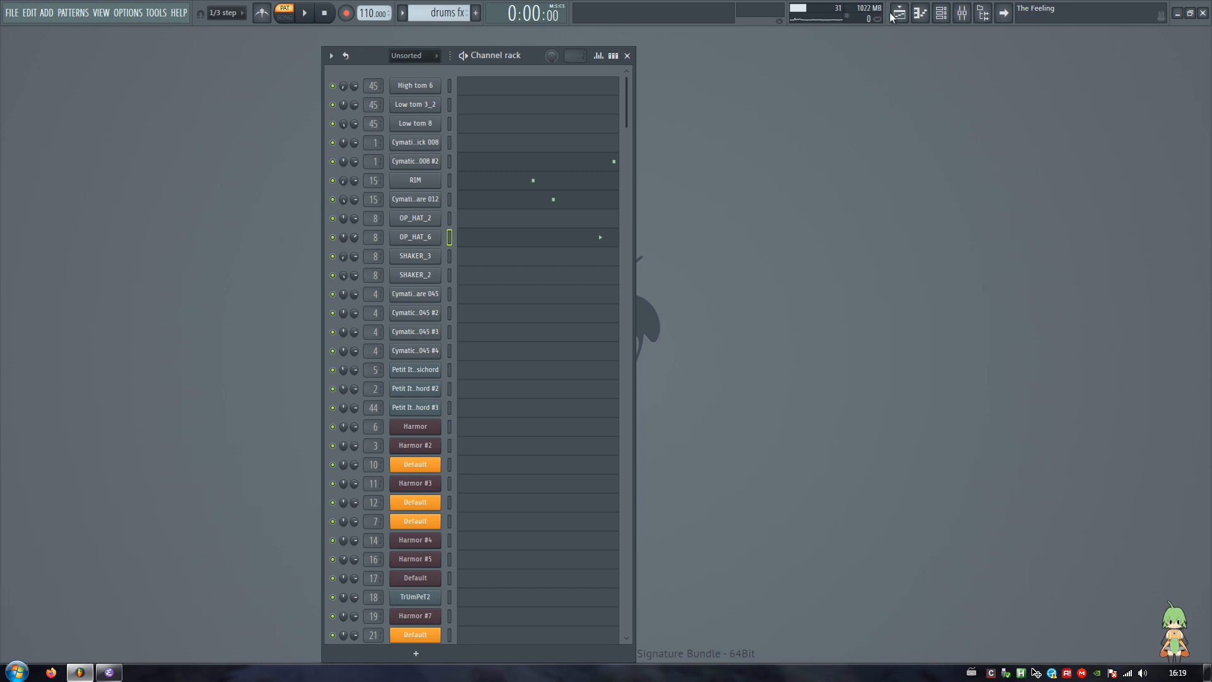
Place a drums kicksnare clip at bar 1 of Track 1 in the playlist and solo that track
{"action": "left_click", "coordinate": [896, 14]}
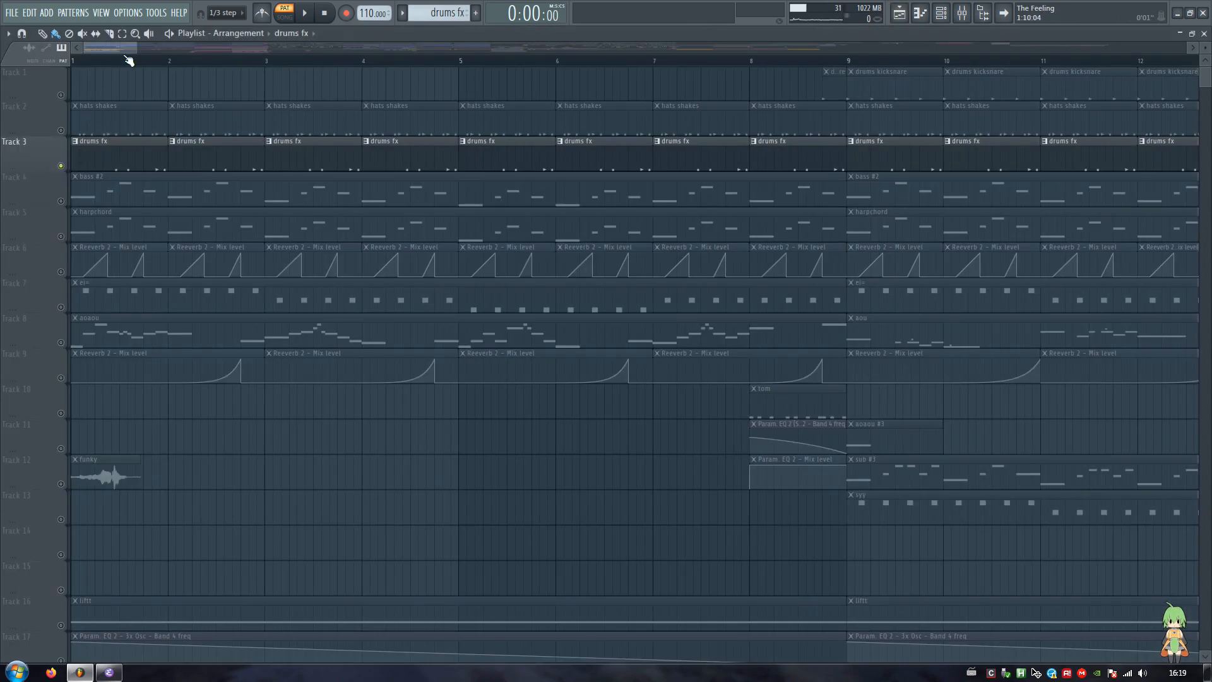
{"action": "left_click", "coordinate": [866, 83]}
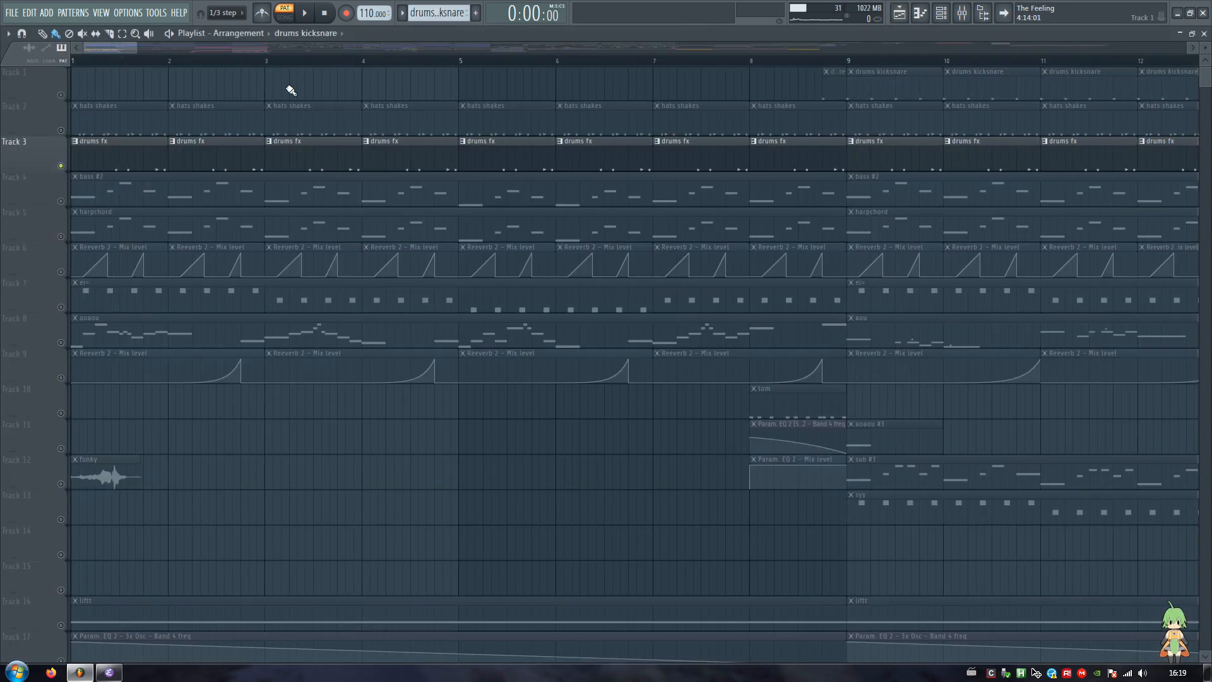
{"action": "left_click", "coordinate": [60, 96]}
{"action": "left_click", "coordinate": [61, 166]}
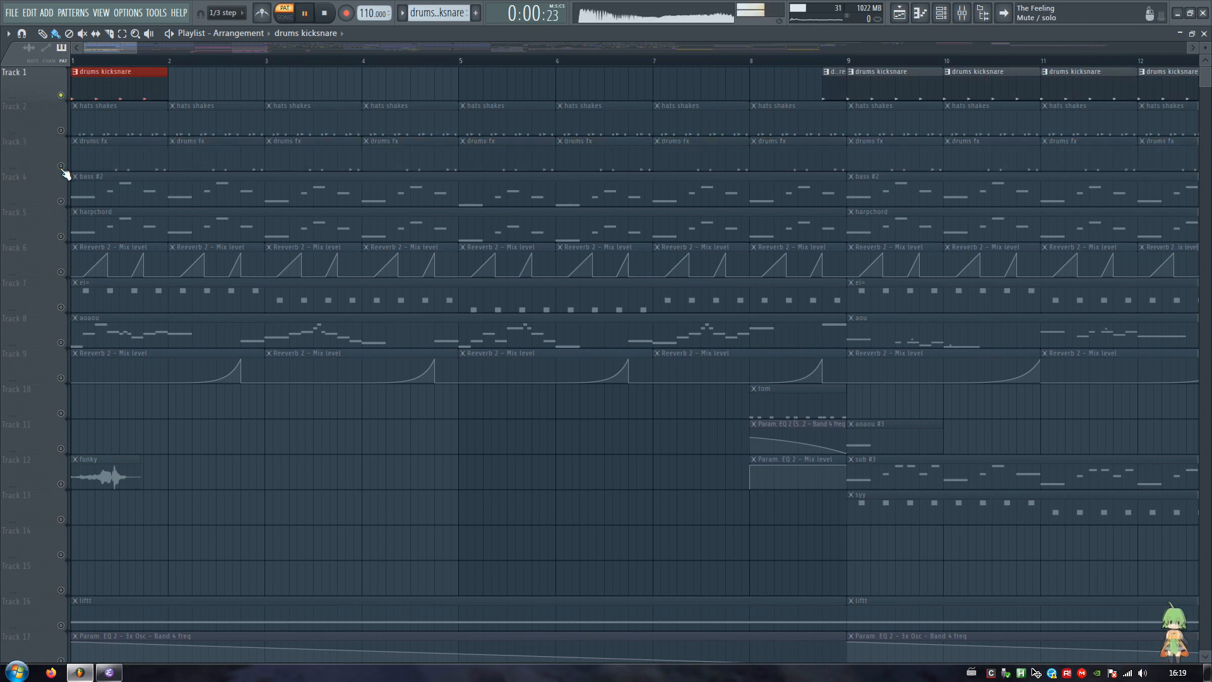
Mark bar 1 of the playlist as the loop range in song mode and set the snap to Line
{"action": "left_click", "coordinate": [99, 58]}
{"action": "left_click_drag", "start_coordinate": [169, 62], "coordinate": [71, 60]}
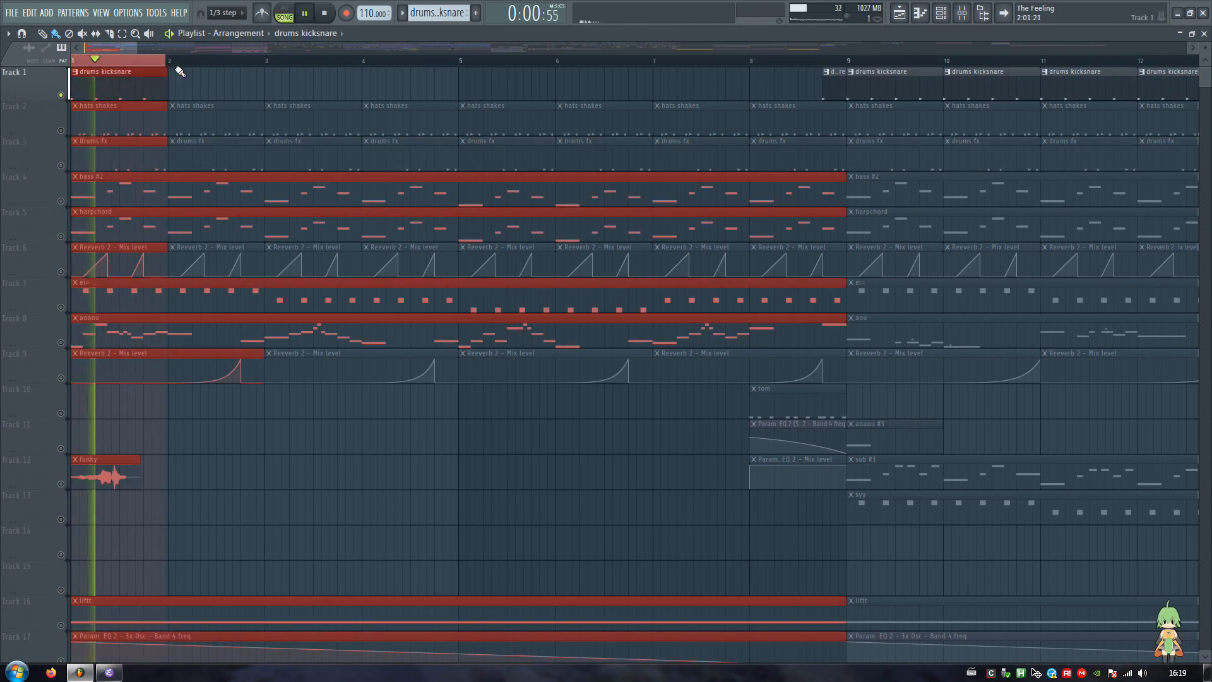
{"action": "left_click", "coordinate": [224, 12]}
{"action": "left_click", "coordinate": [223, 27]}
Play bar 1 with the drums fx on Track 3 unmuted alongside the drums kicksnare
{"action": "key", "text": "space"}
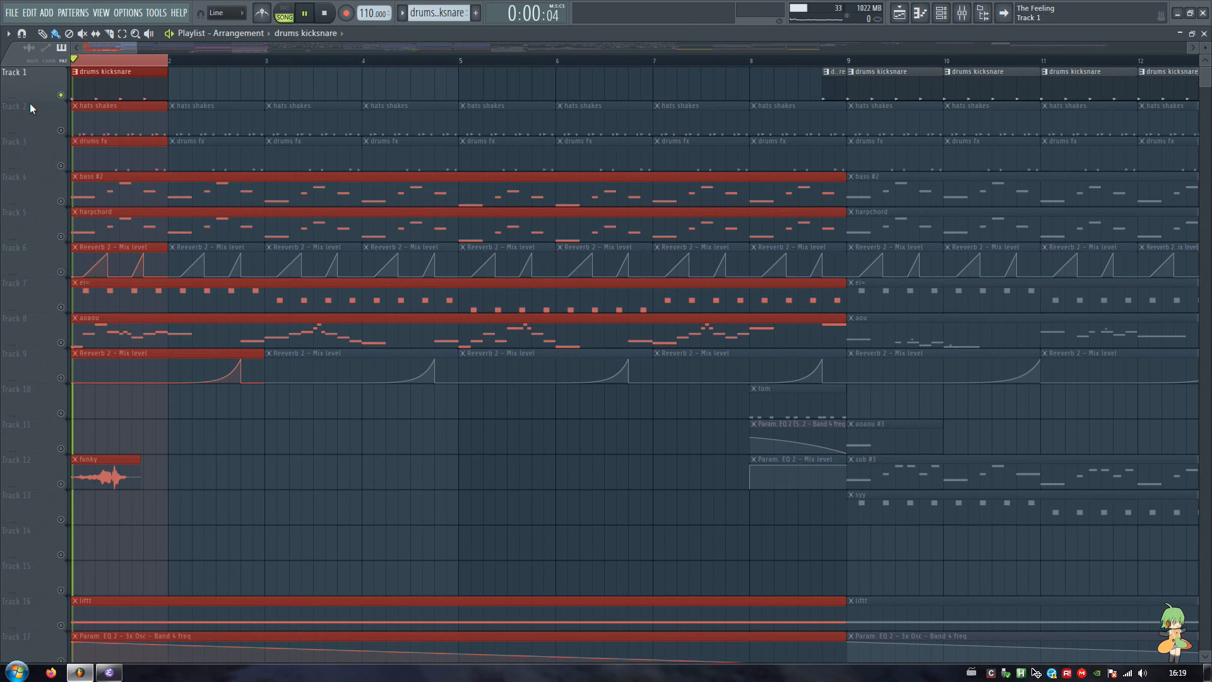
{"action": "left_click", "coordinate": [61, 166]}
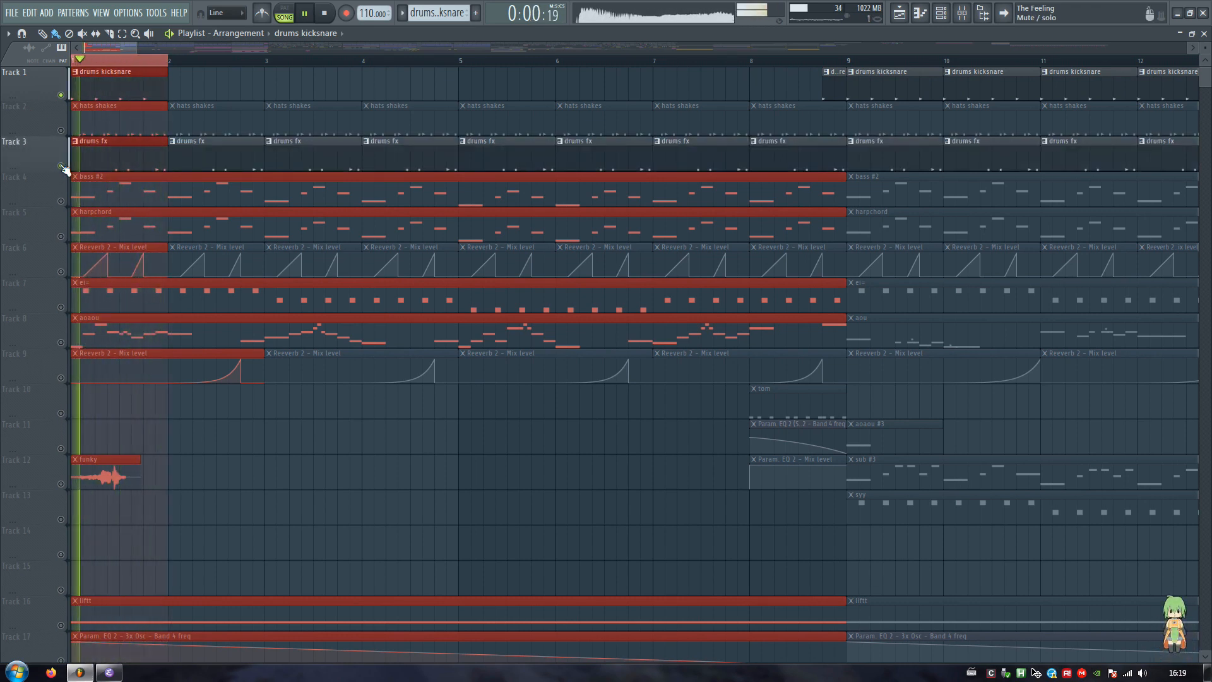
{"action": "key", "text": "space"}
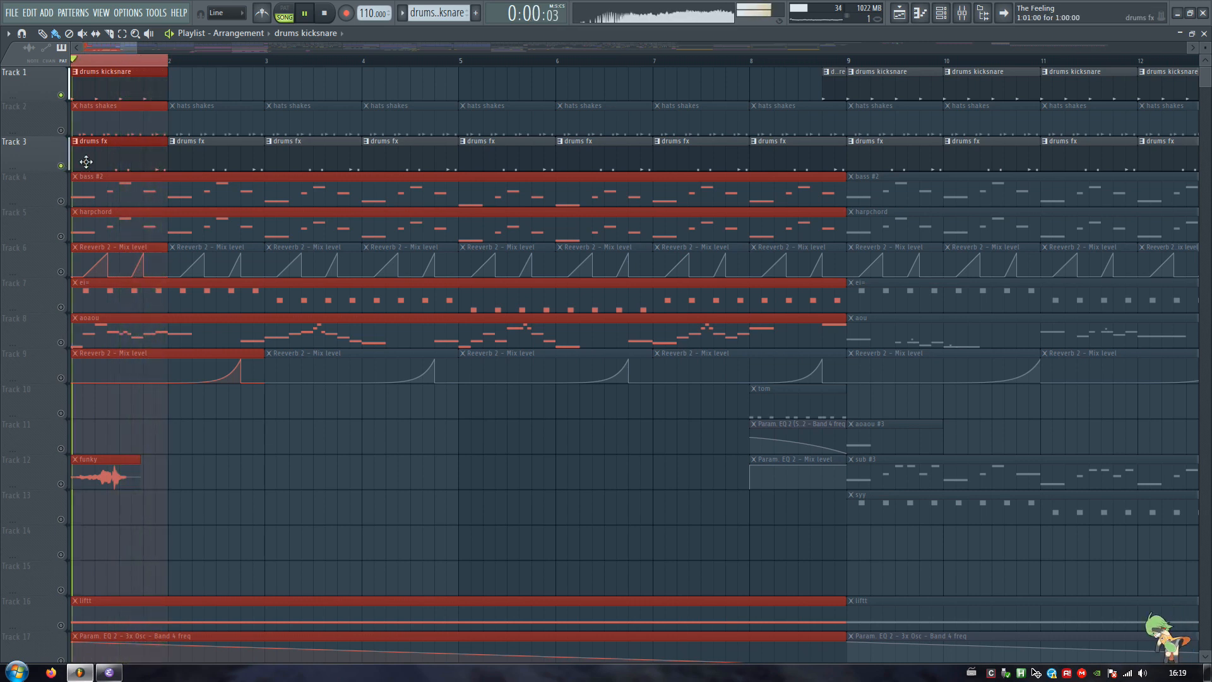
Delete the bar 1 clips of drums fx and drums kicksnare and solo Track 2
{"action": "right_click", "coordinate": [99, 163]}
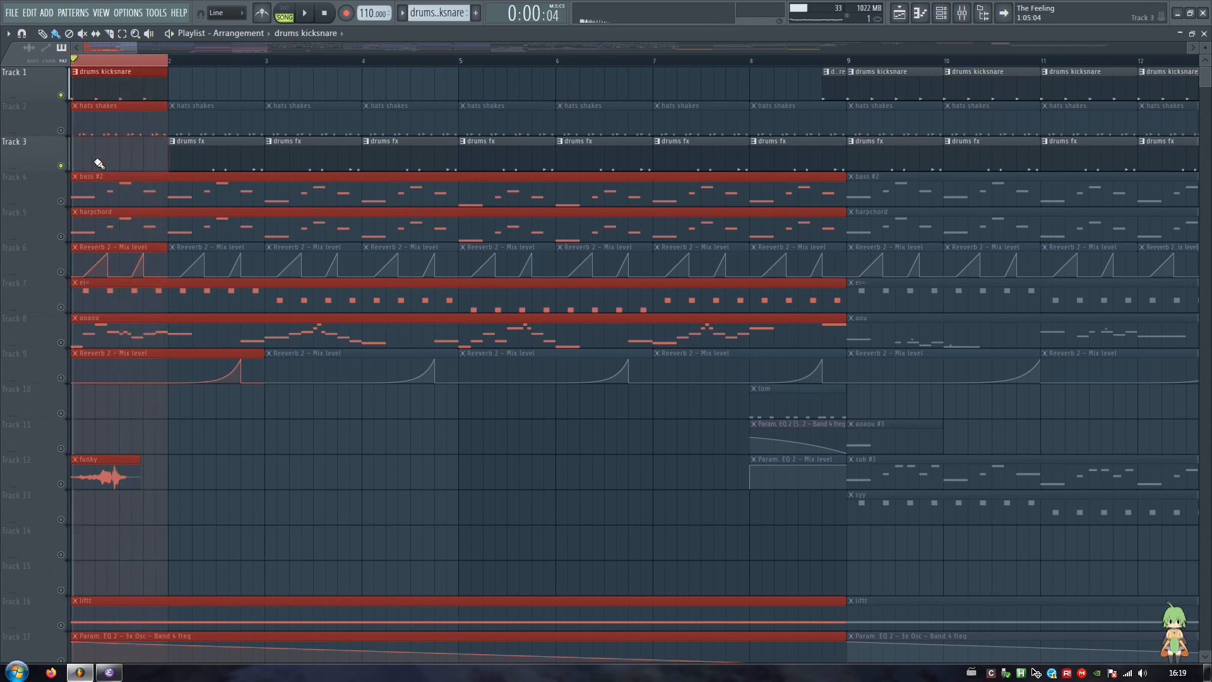
{"action": "right_click", "coordinate": [152, 73]}
{"action": "right_click", "coordinate": [61, 131]}
Open the hats shakes pattern from its Track 2 clip and switch playback to pattern mode
{"action": "double_click", "coordinate": [96, 121]}
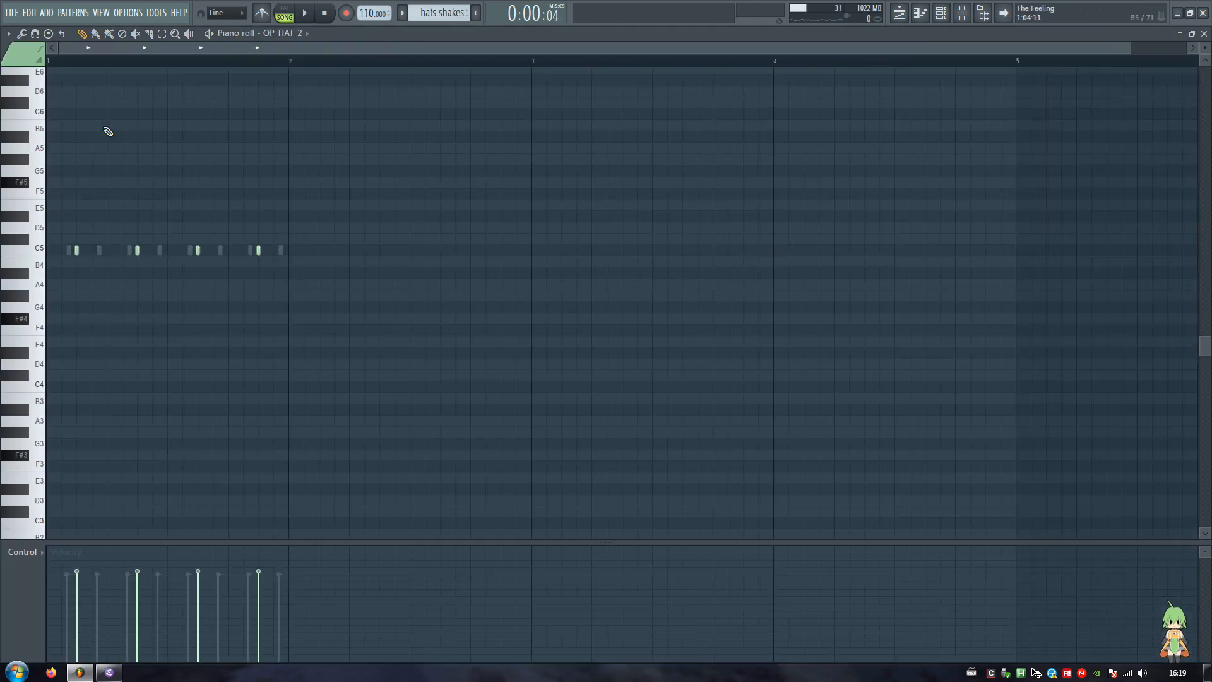
{"action": "left_click_drag", "start_coordinate": [533, 55], "coordinate": [544, 55]}
{"action": "key", "text": "l"}
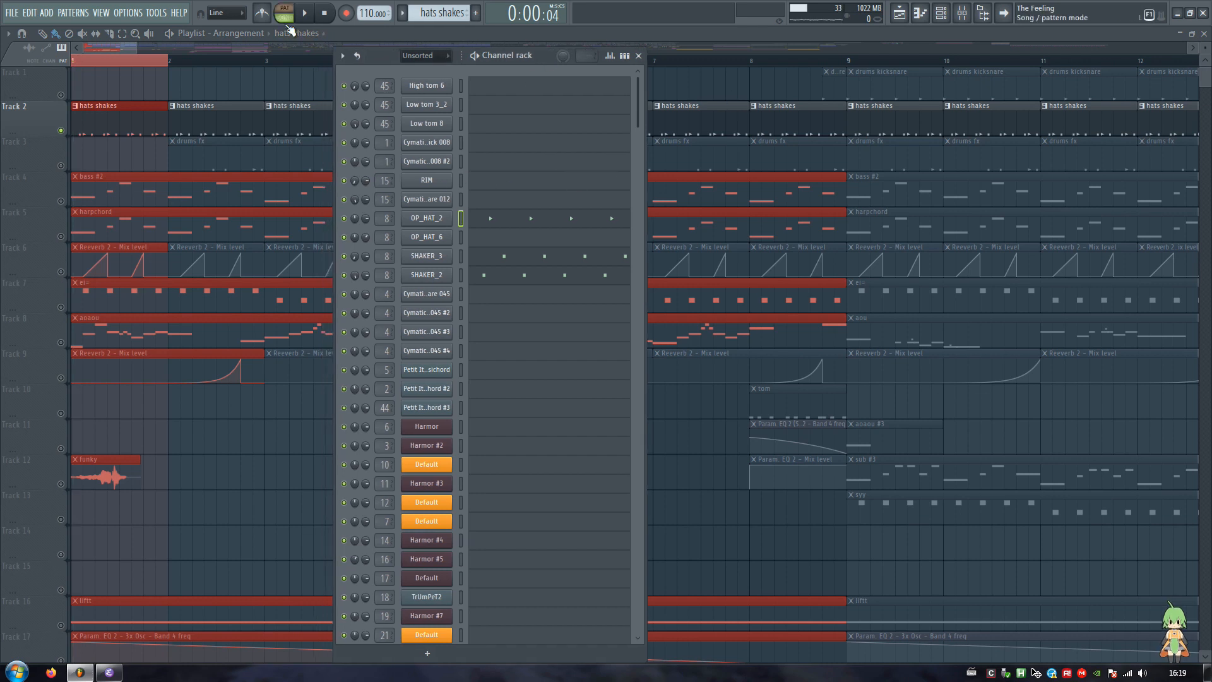
Audition the OP_HAT_2 sample in its sampler and examine its note timing in the piano roll
{"action": "left_click", "coordinate": [420, 218]}
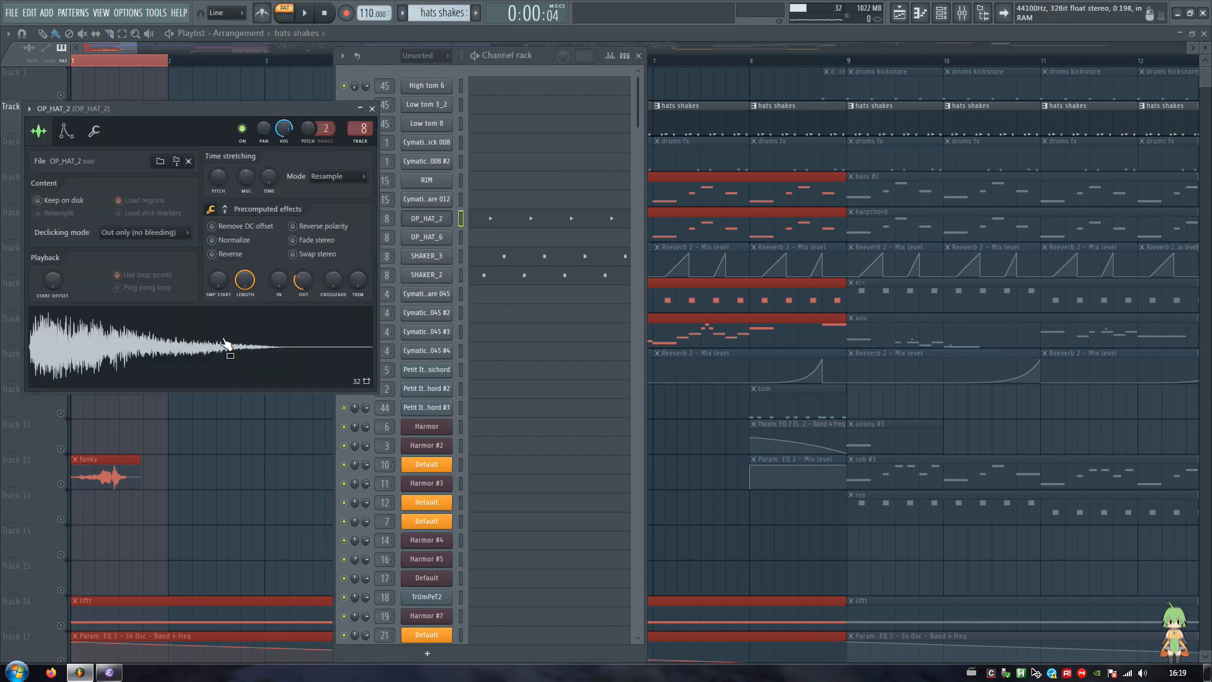
{"action": "right_click", "coordinate": [436, 218]}
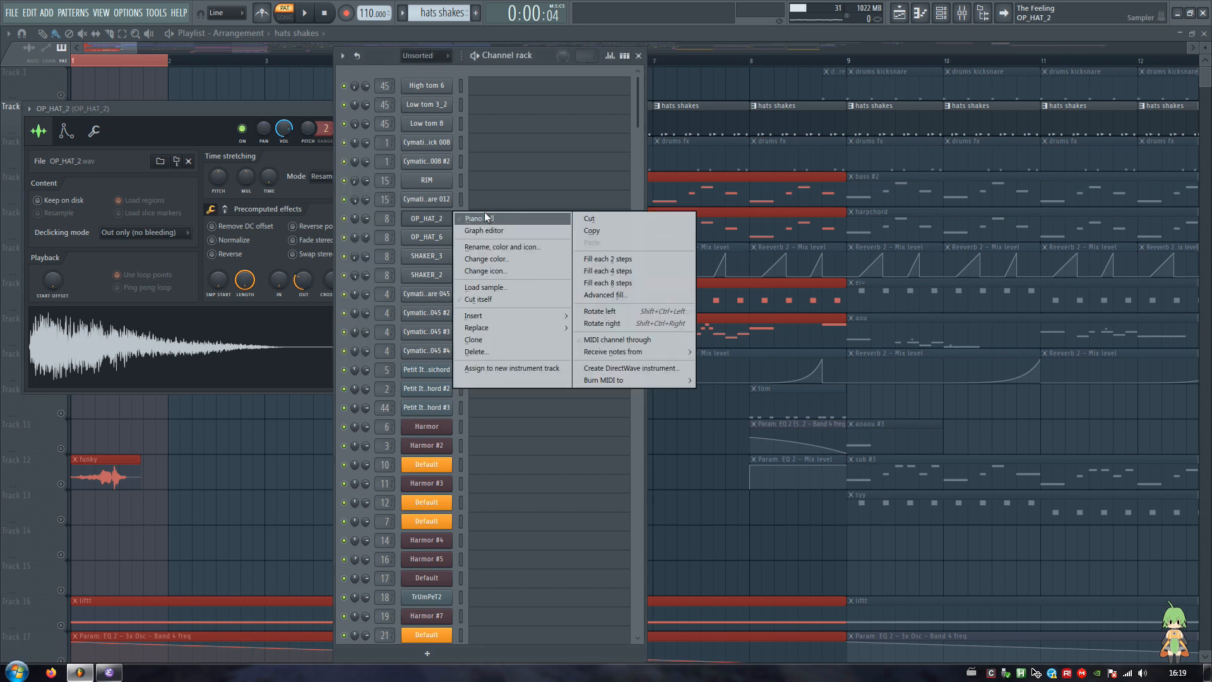
{"action": "left_click", "coordinate": [484, 217]}
{"action": "scroll", "coordinate": [120, 63], "scroll_direction": "up", "scroll_amount": 5}
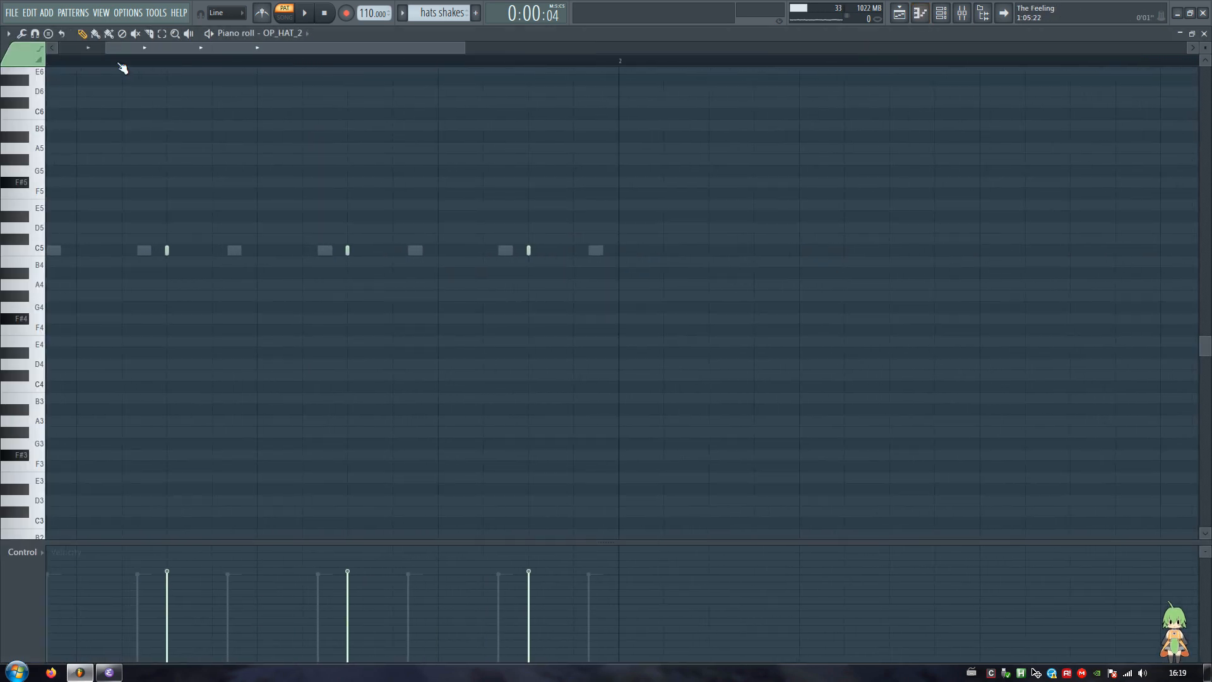
Close the piano roll, play the hats shakes pattern and stop it
{"action": "key", "text": "Escape"}
{"action": "key", "text": "space"}
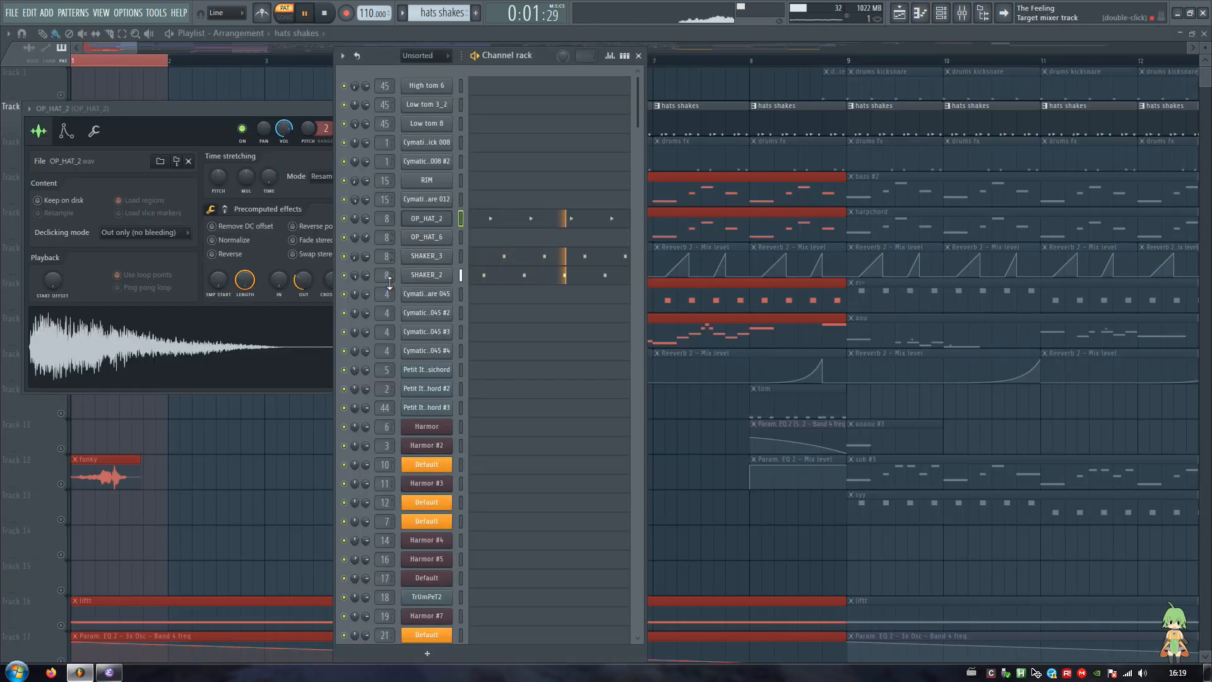
{"action": "key", "text": "space"}
Audition the SHAKER_3 and SHAKER_2 samples in their samplers
{"action": "left_click", "coordinate": [430, 255]}
{"action": "left_click", "coordinate": [445, 275]}
{"action": "key", "text": "Escape"}
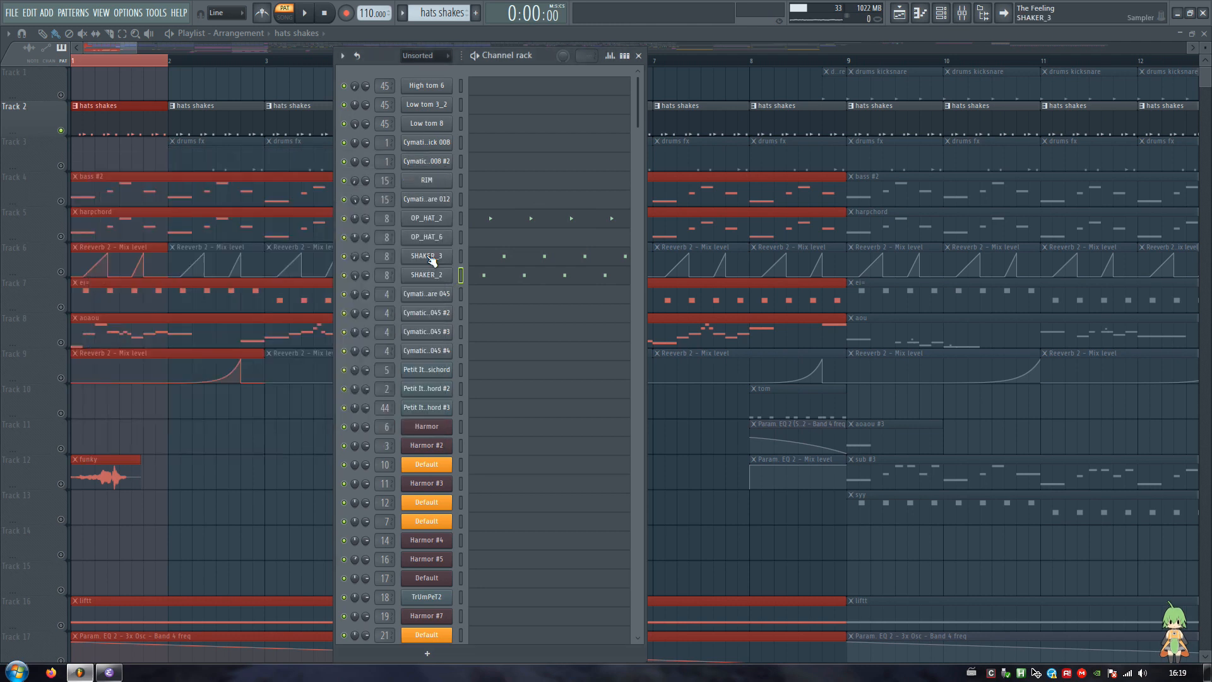
{"action": "left_click", "coordinate": [430, 259]}
{"action": "left_click", "coordinate": [307, 409]}
{"action": "left_click", "coordinate": [437, 279]}
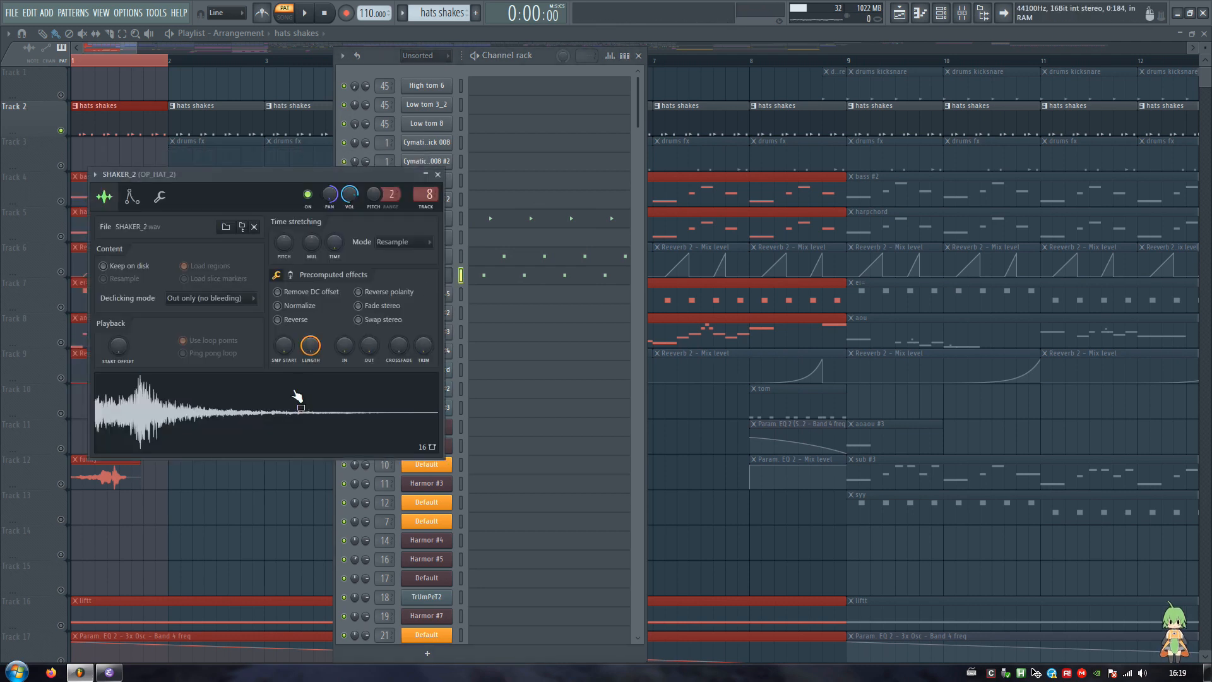
{"action": "key", "text": "Escape"}
Review the SHAKER_3, SHAKER_2 and OP_HAT_2 samplers in turn, closing each one
{"action": "left_click", "coordinate": [429, 256]}
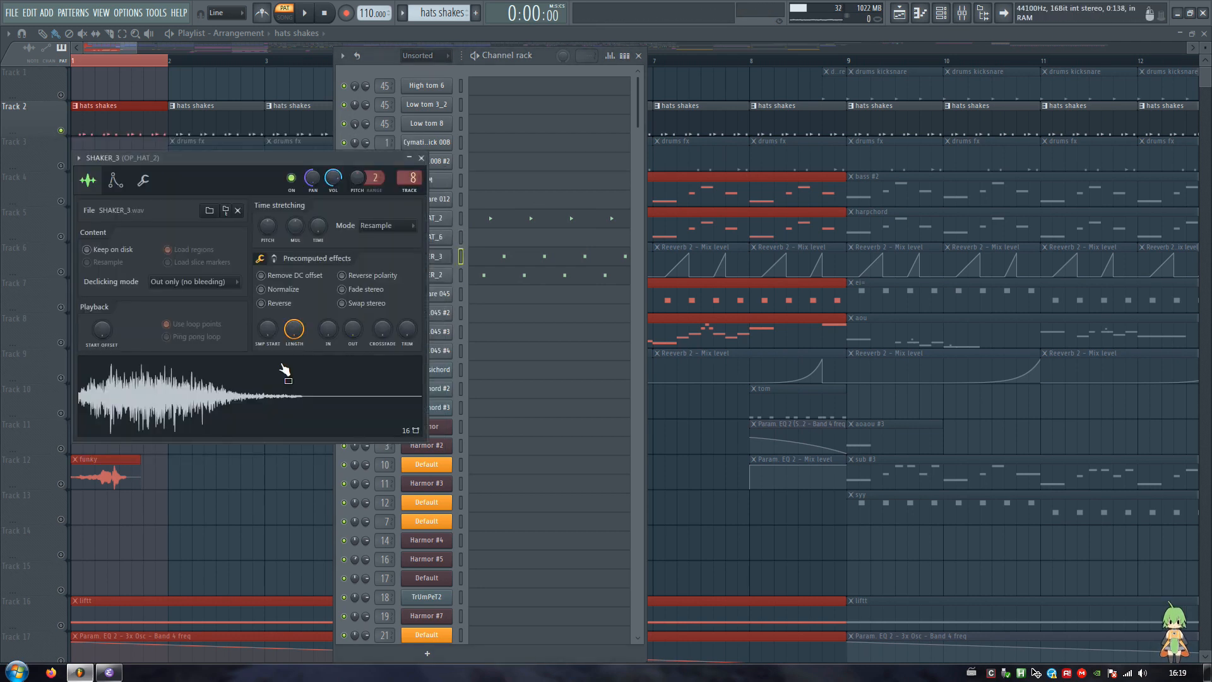
{"action": "key", "text": "Escape"}
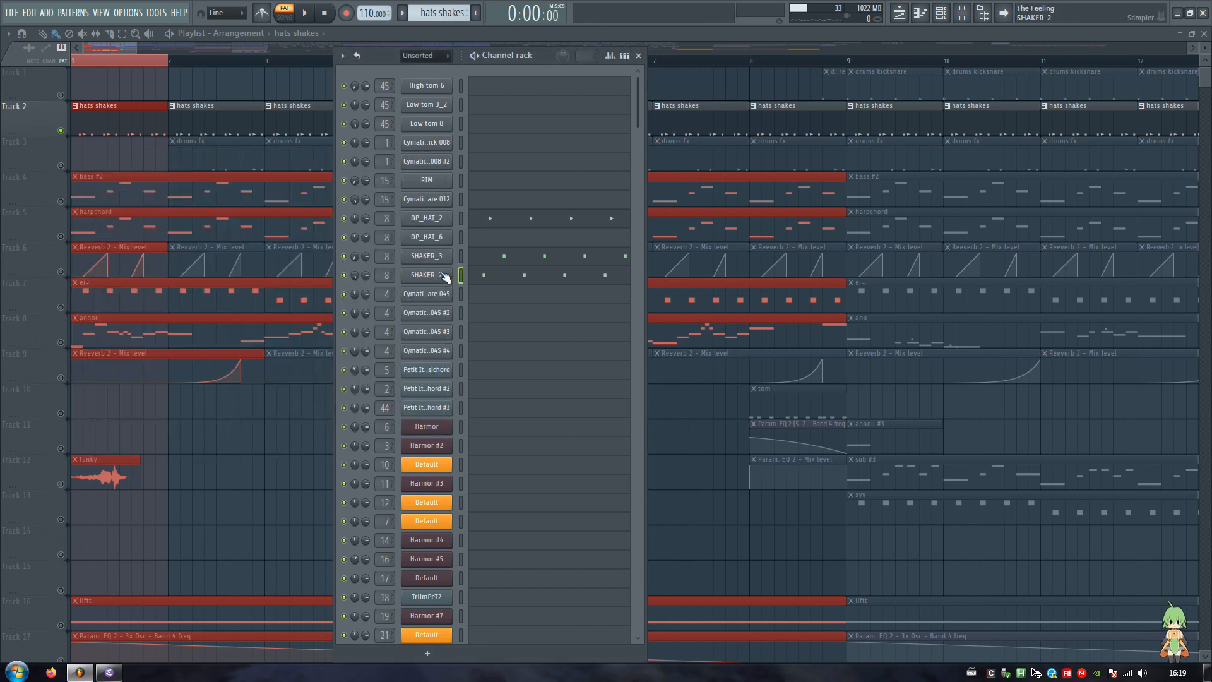
{"action": "left_click", "coordinate": [445, 278]}
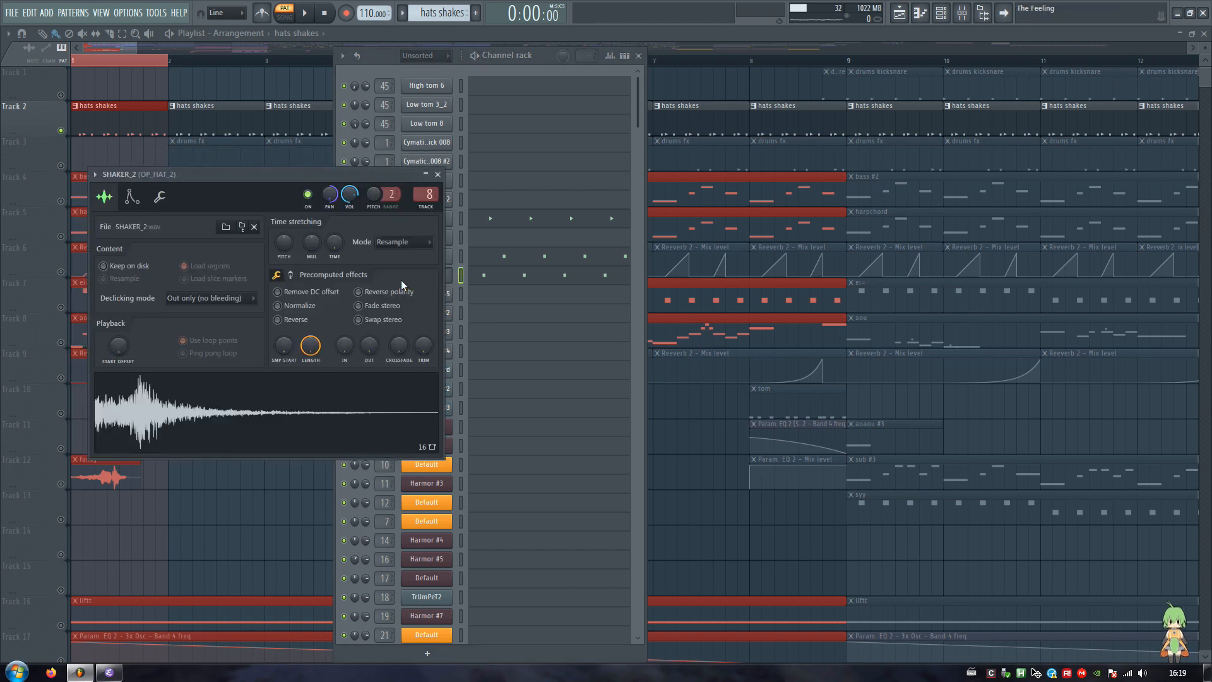
{"action": "key", "text": "Escape"}
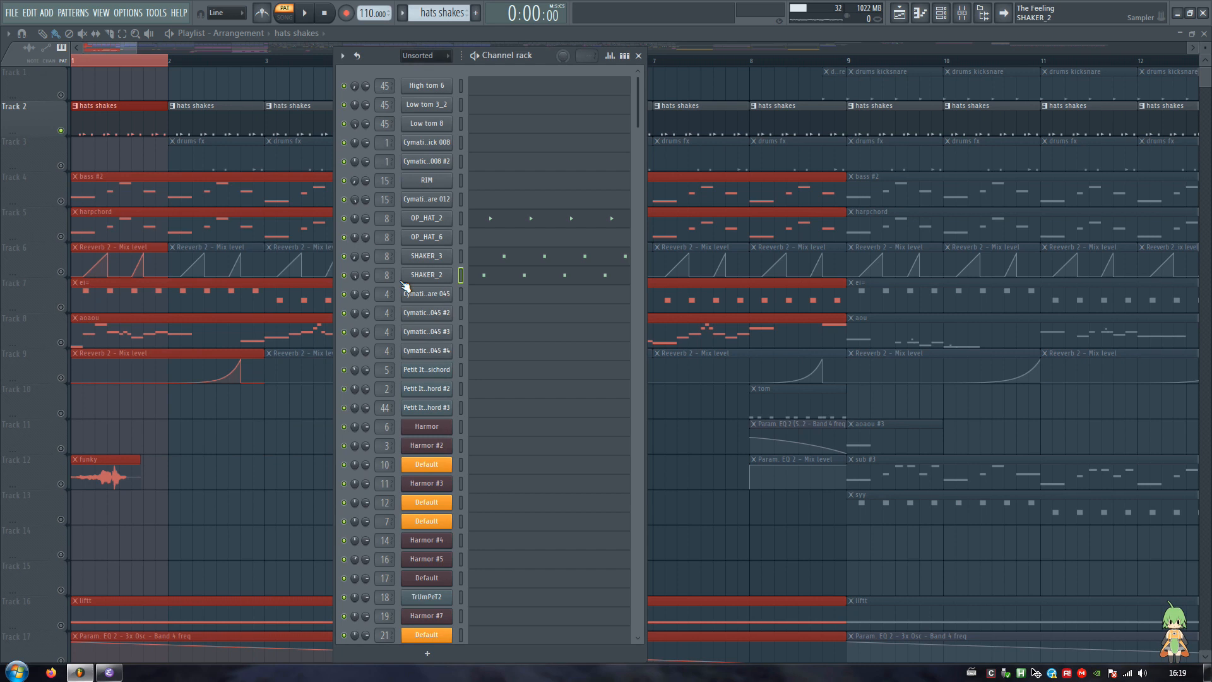
{"action": "left_click", "coordinate": [427, 219]}
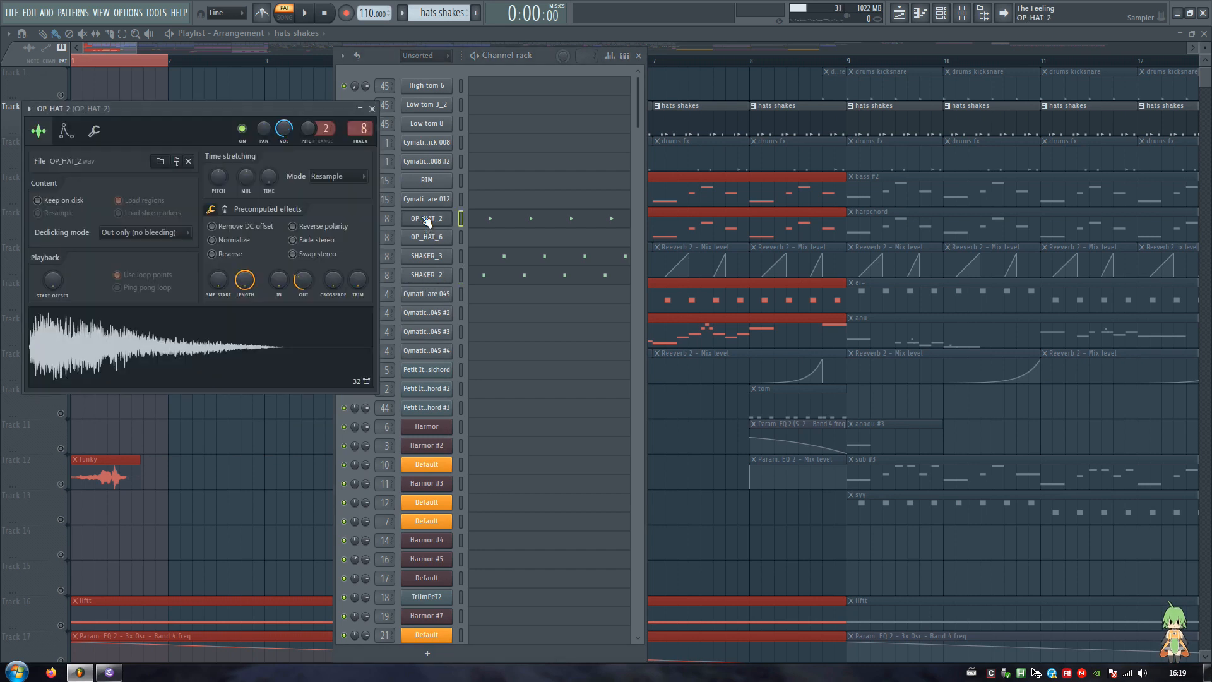
{"action": "key", "text": "Escape"}
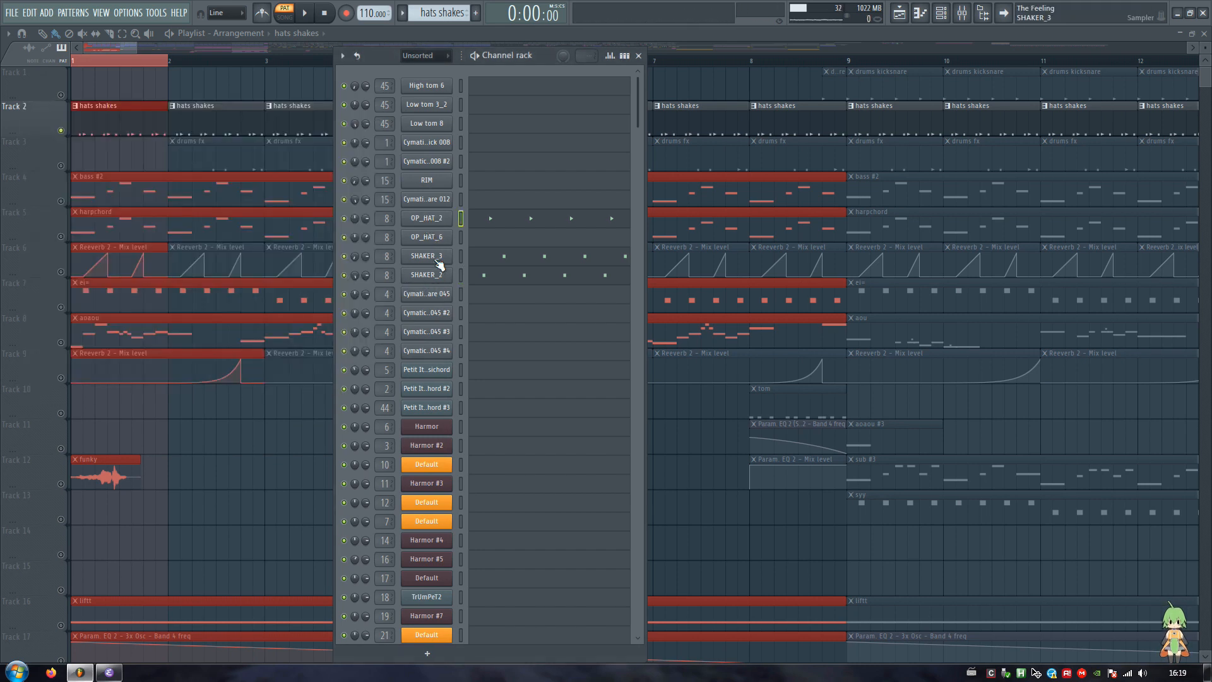
View the Transient Processor on the OP_HAT_2 mixer track and close it together with the mixer
{"action": "key", "text": "F9"}
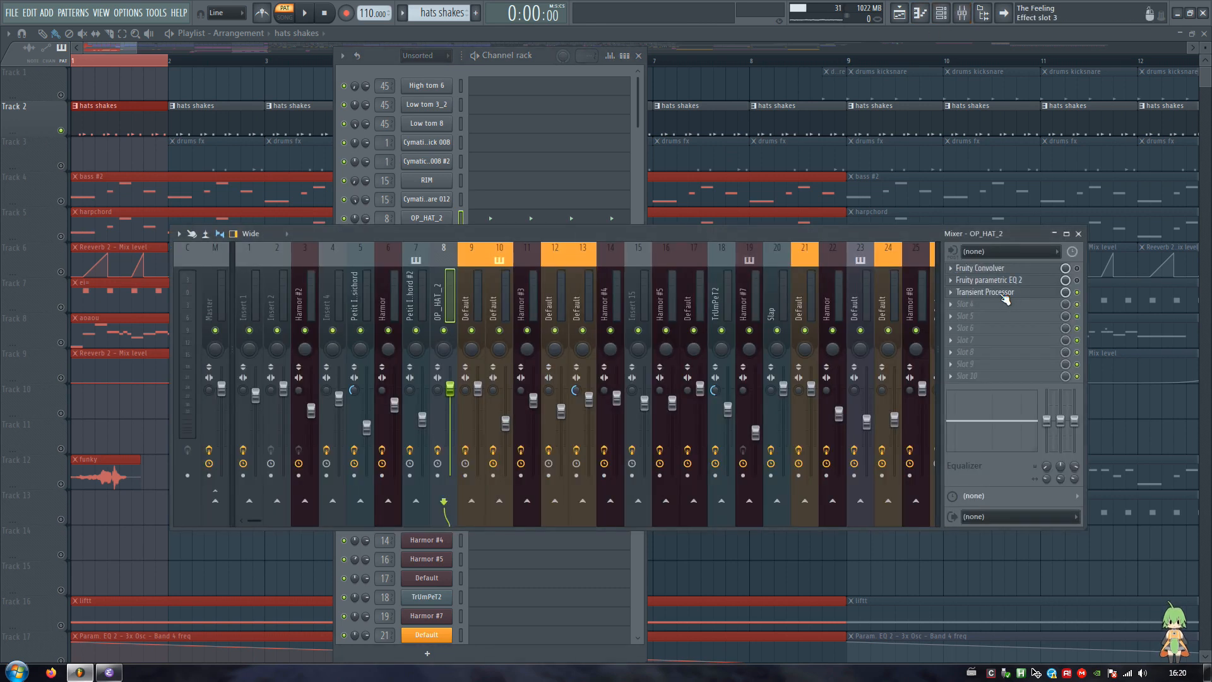
{"action": "left_click_drag", "start_coordinate": [698, 232], "coordinate": [572, 248]}
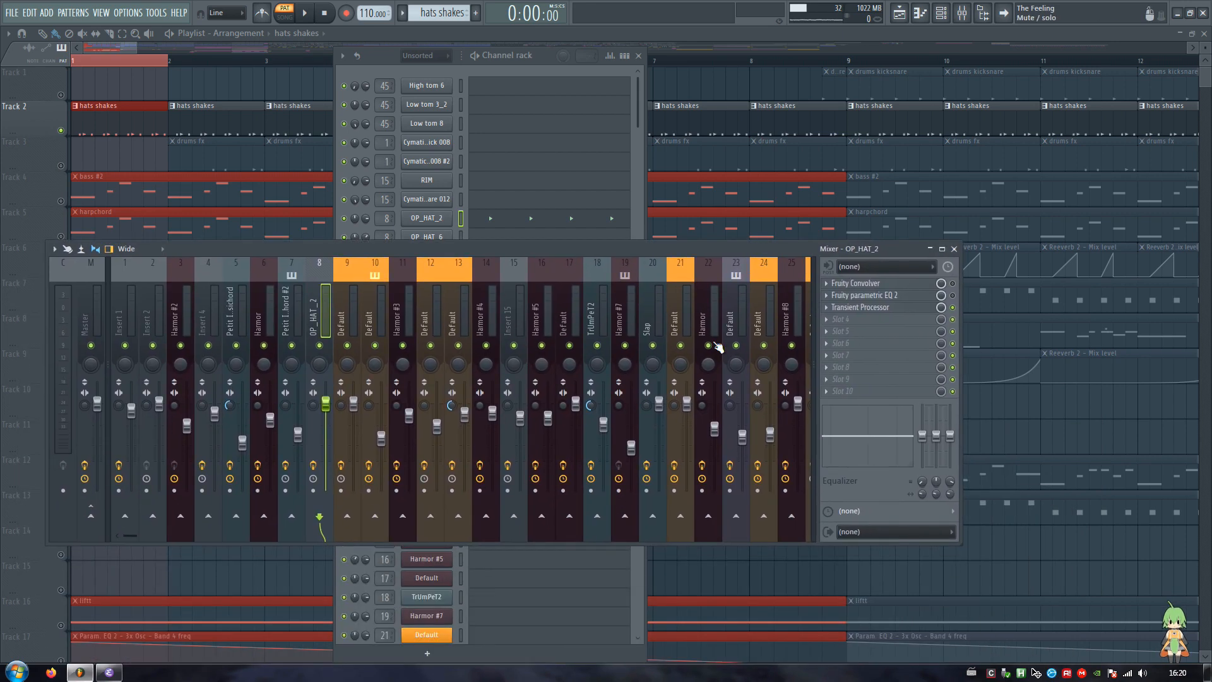
{"action": "left_click", "coordinate": [879, 309]}
{"action": "key", "text": "Escape"}
{"action": "key", "text": "Escape"}
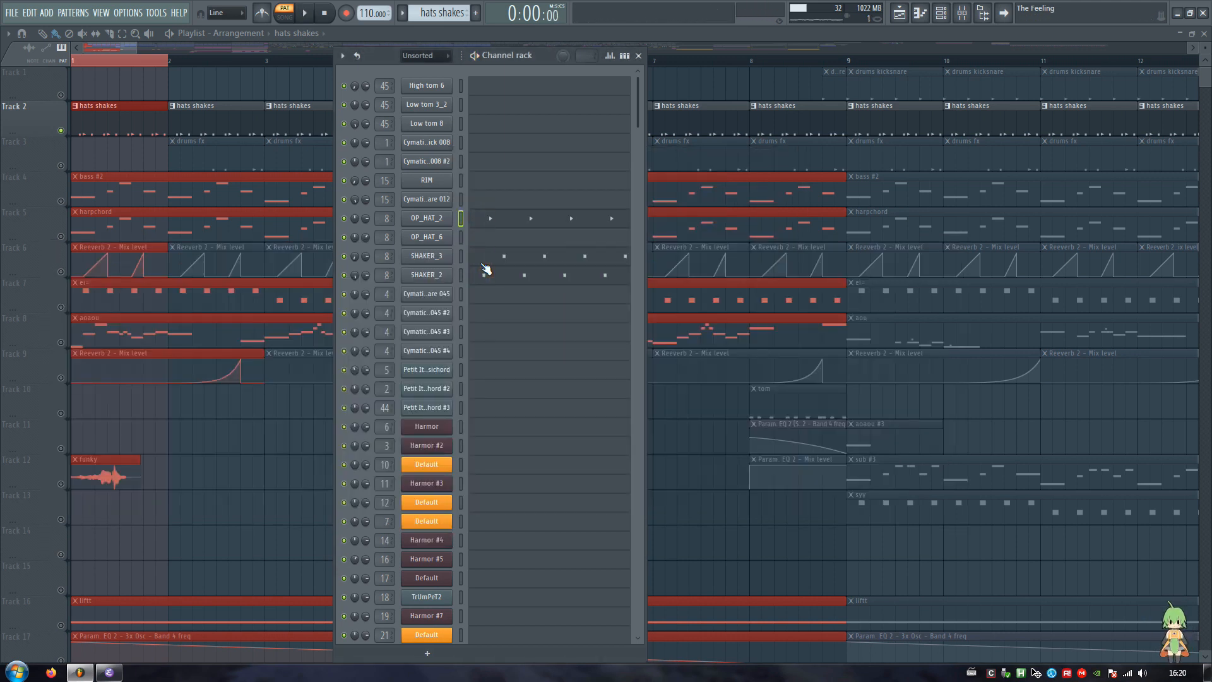
Play the hats shakes pattern, return to the playlist in song mode and enable tracks 1, 2 and 3
{"action": "key", "text": "space"}
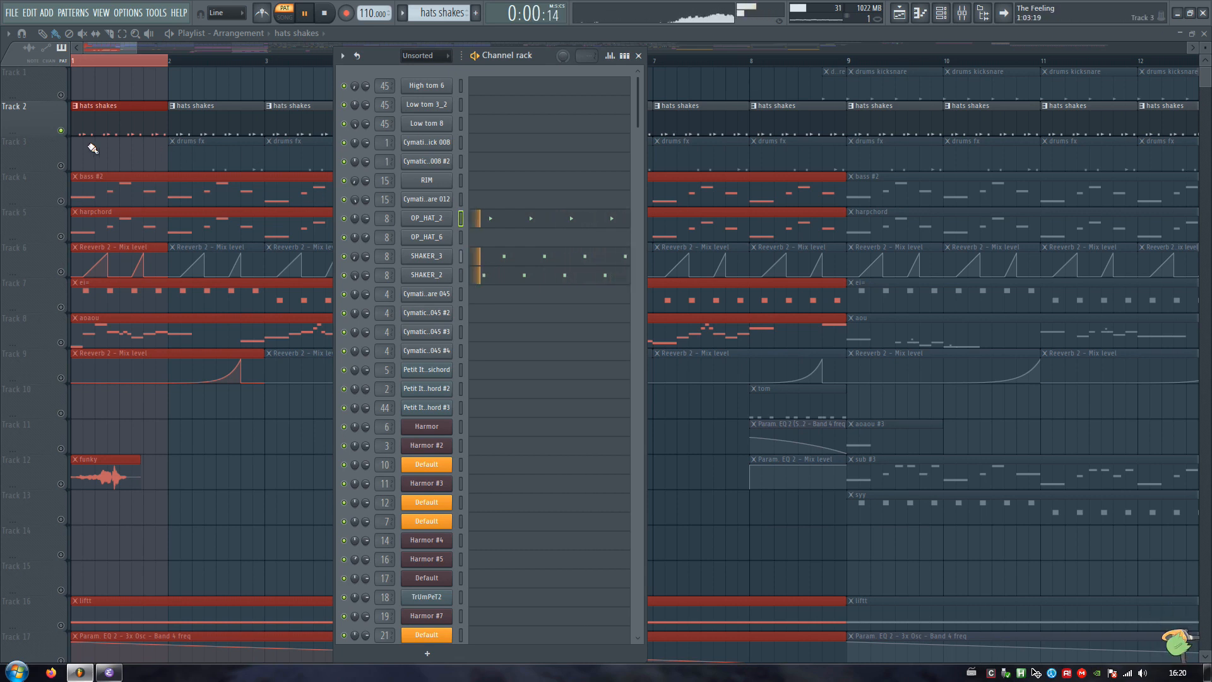
{"action": "left_click", "coordinate": [72, 63]}
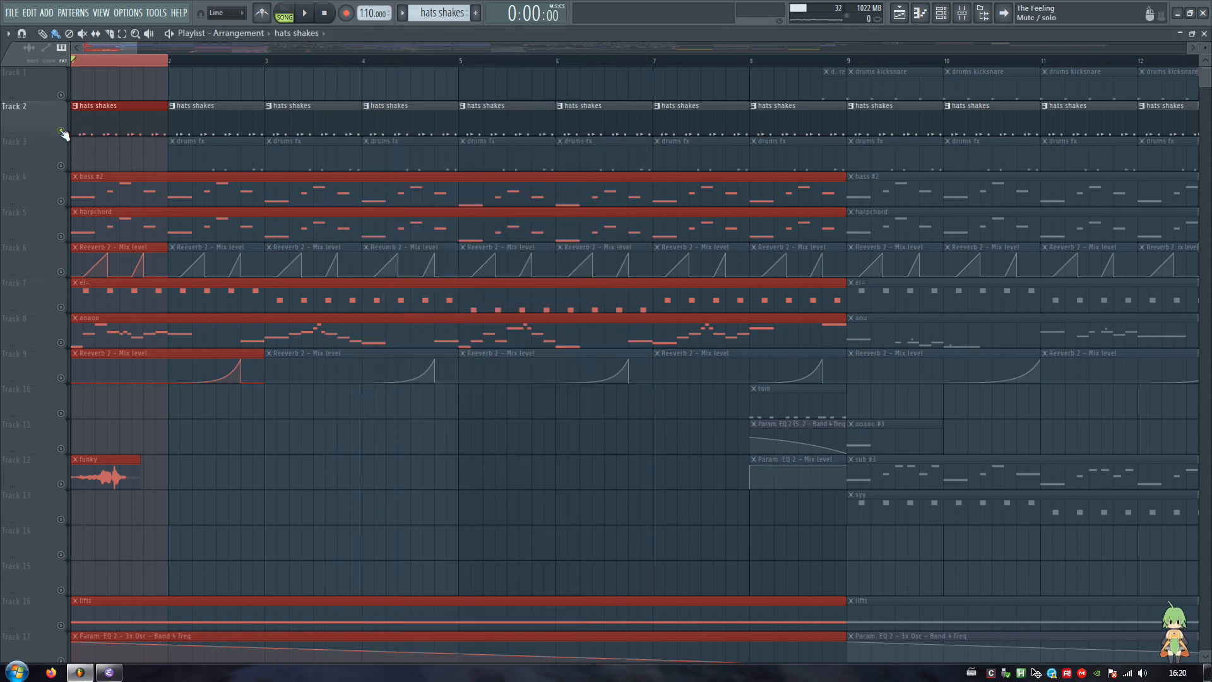
{"action": "left_click", "coordinate": [62, 96]}
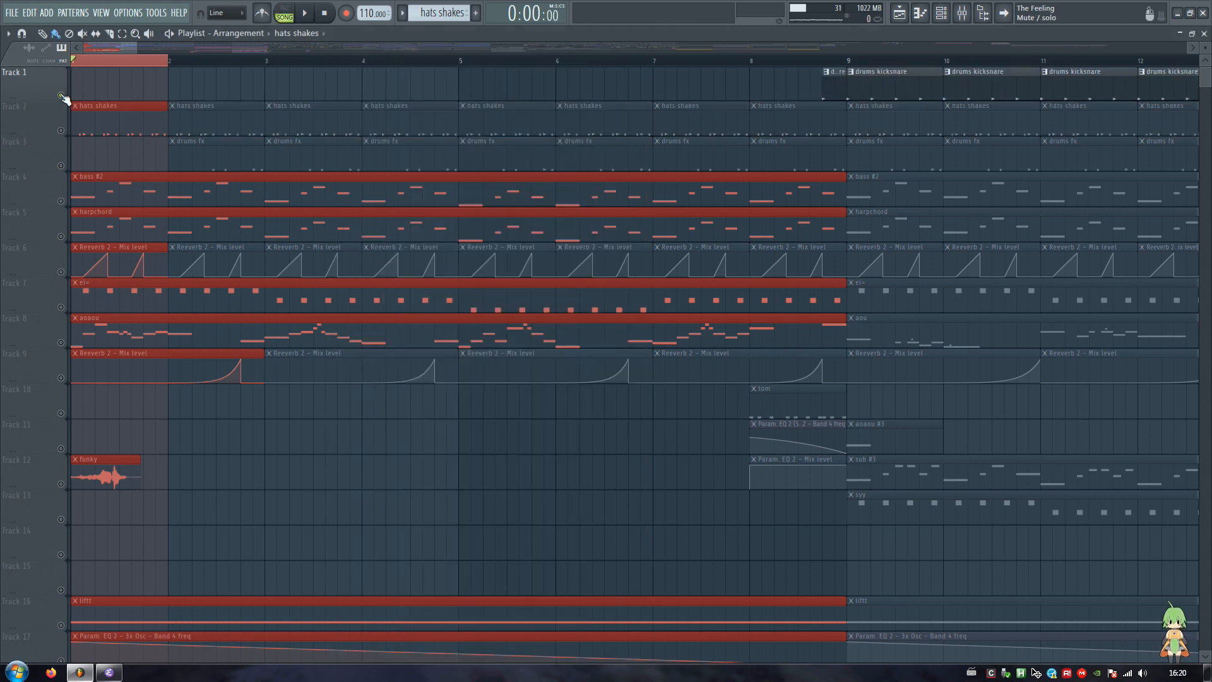
{"action": "left_click", "coordinate": [61, 166]}
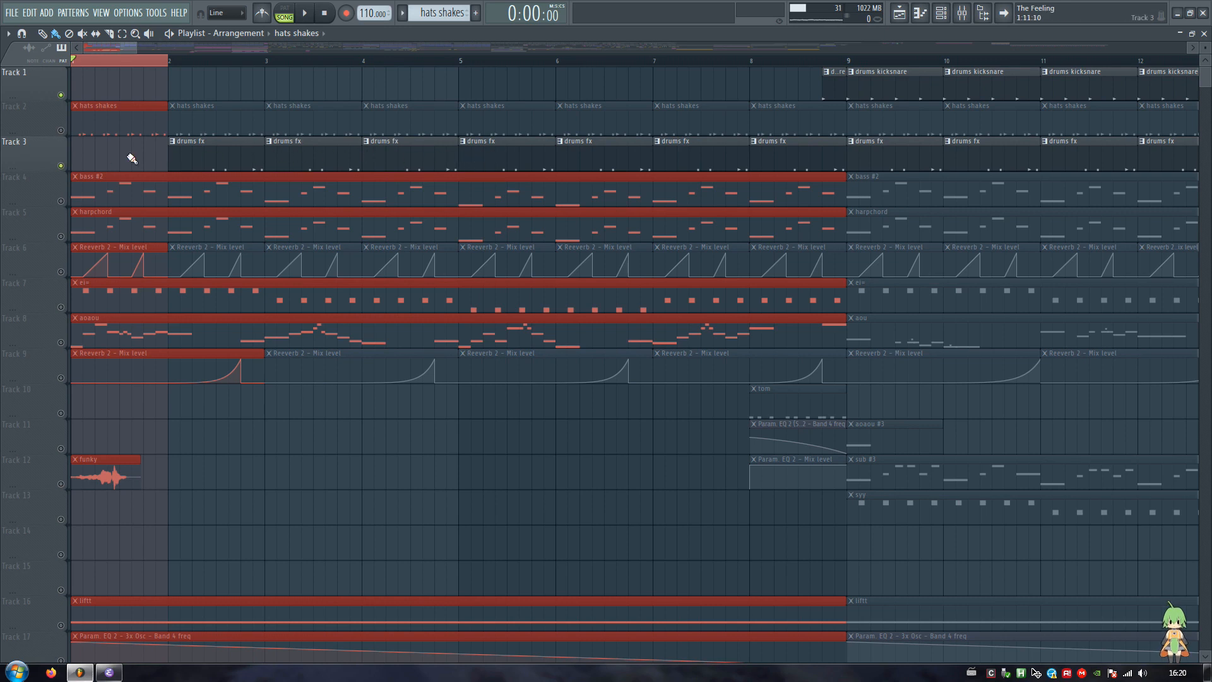
{"action": "left_click", "coordinate": [61, 130]}
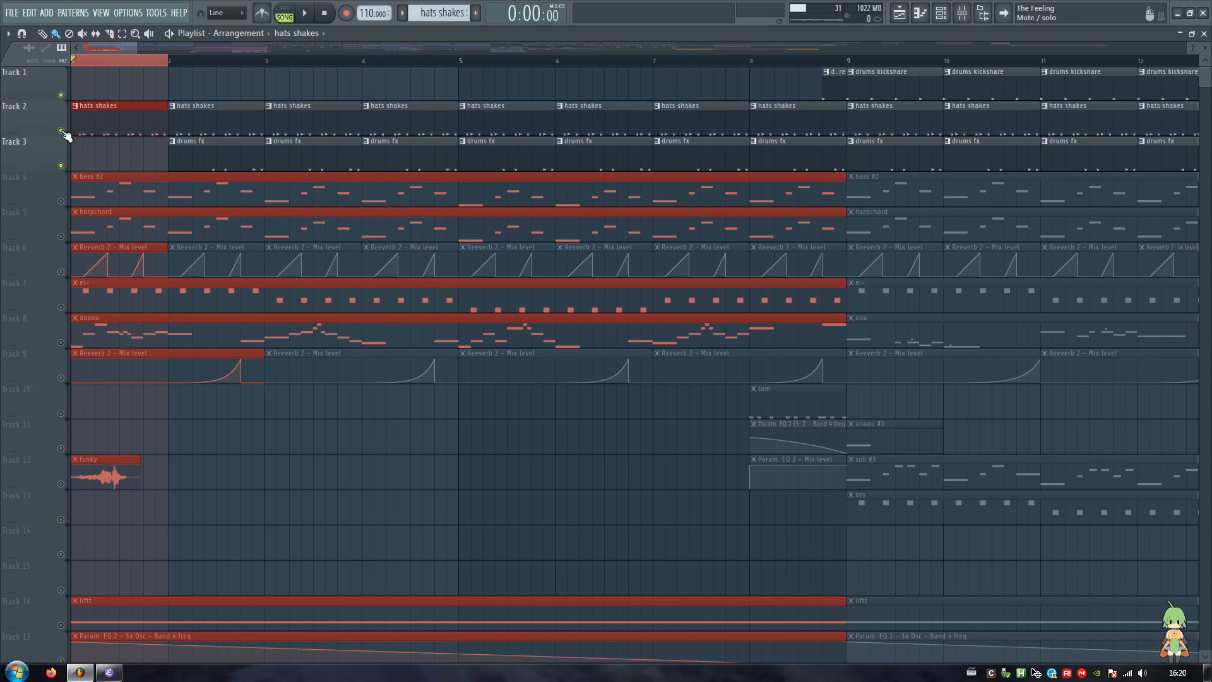
Clear the bar 1 time selection, unsolo track 2 and play the full arrangement from the start
{"action": "right_click", "coordinate": [62, 131]}
{"action": "right_click", "coordinate": [62, 131]}
{"action": "right_click", "coordinate": [62, 131]}
{"action": "scroll", "coordinate": [98, 62], "scroll_direction": "down", "scroll_amount": 3}
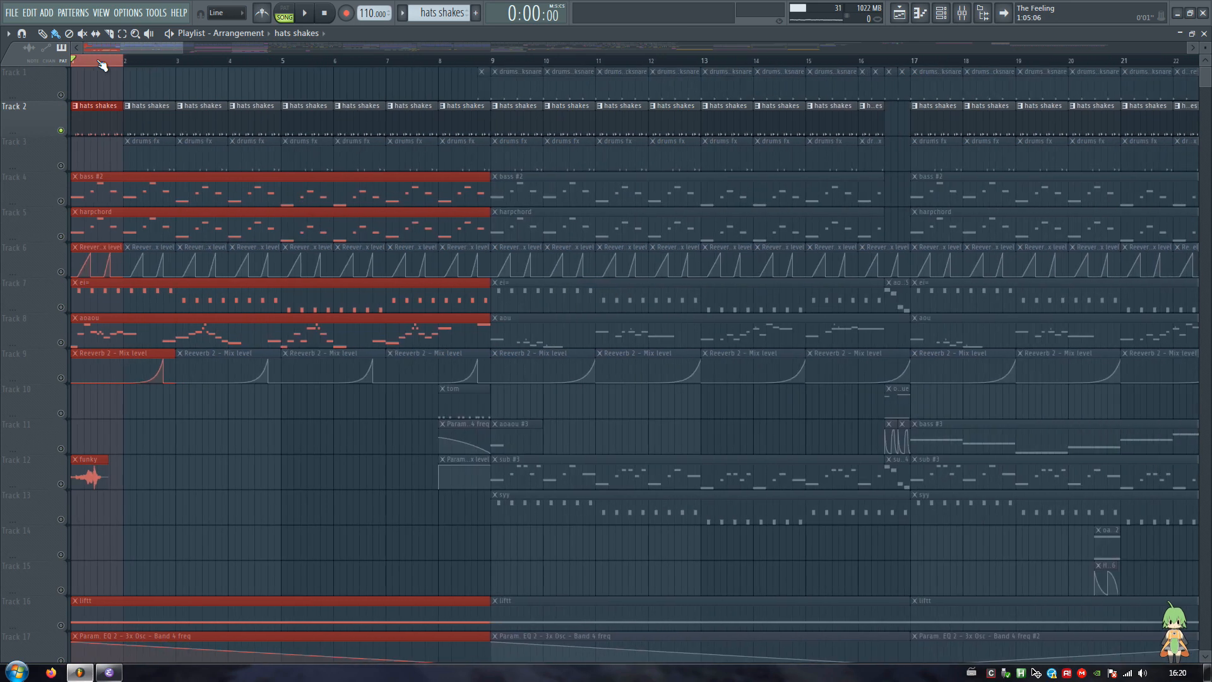
{"action": "left_click", "coordinate": [101, 65]}
{"action": "right_click", "coordinate": [56, 127]}
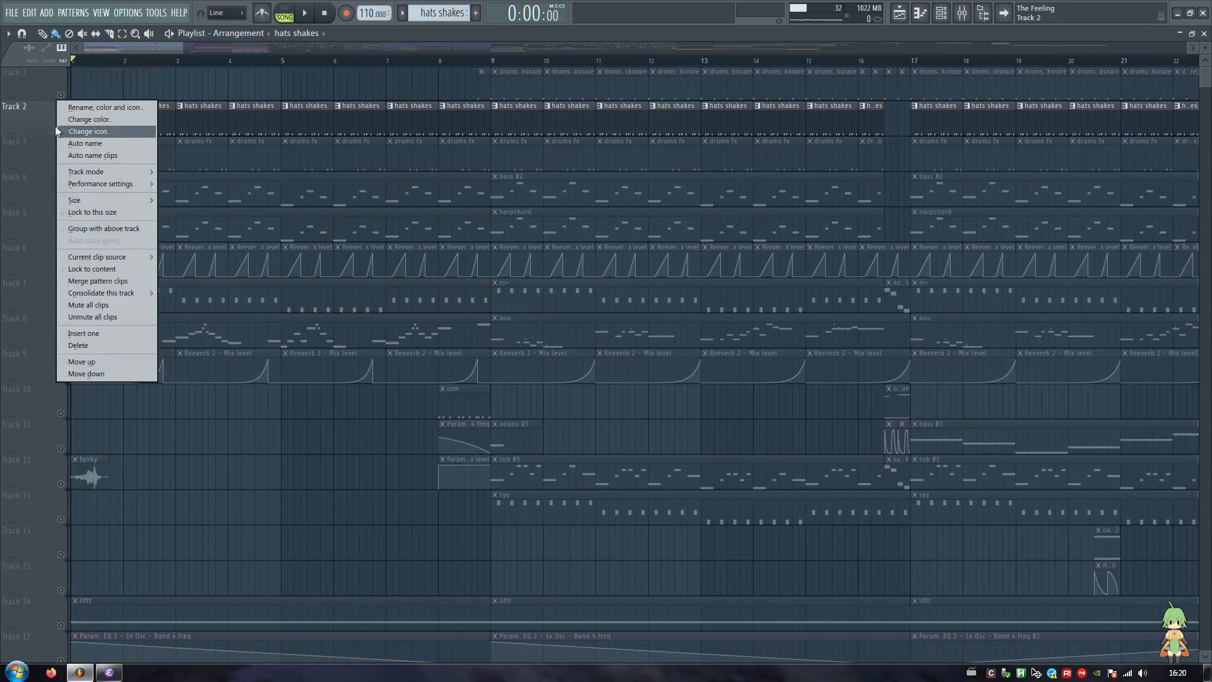
{"action": "left_click", "coordinate": [55, 126]}
{"action": "right_click", "coordinate": [63, 129]}
{"action": "key", "text": "space"}
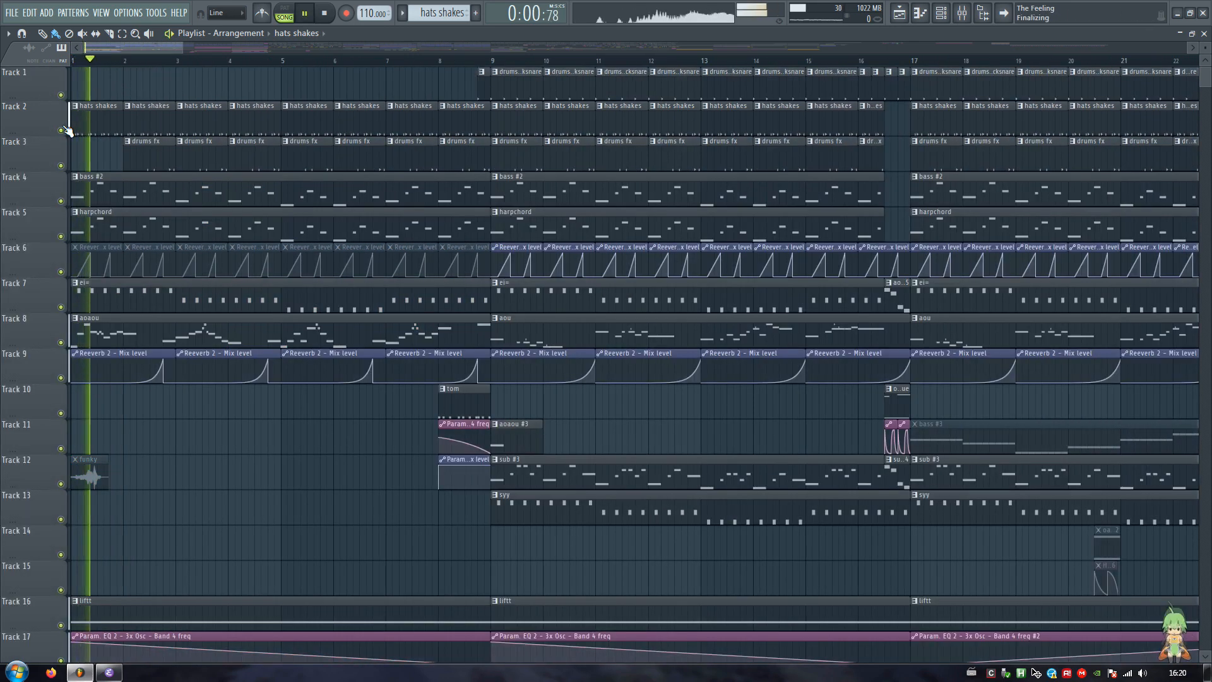
Place a drums fx clip at bar 1 on track 3 and stop playback
{"action": "left_click", "coordinate": [129, 156]}
{"action": "left_click_drag", "start_coordinate": [99, 78], "coordinate": [79, 148]}
{"action": "key", "text": "space"}
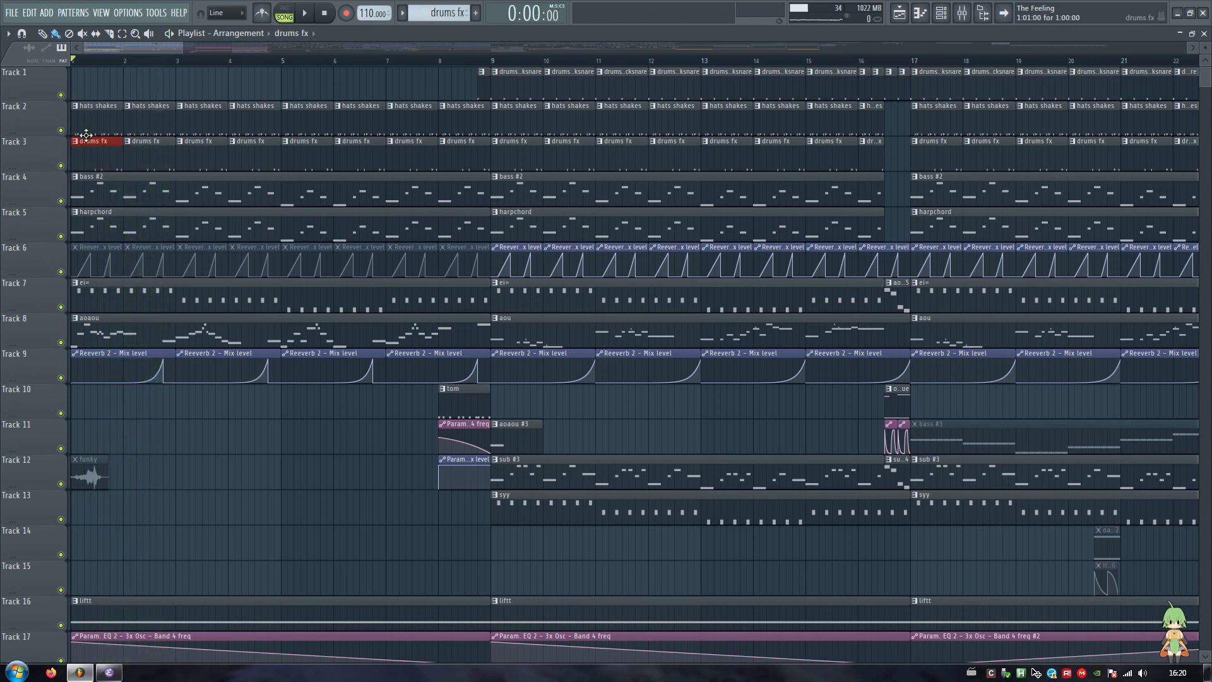
{"action": "scroll", "coordinate": [178, 63], "scroll_direction": "down", "scroll_amount": 2}
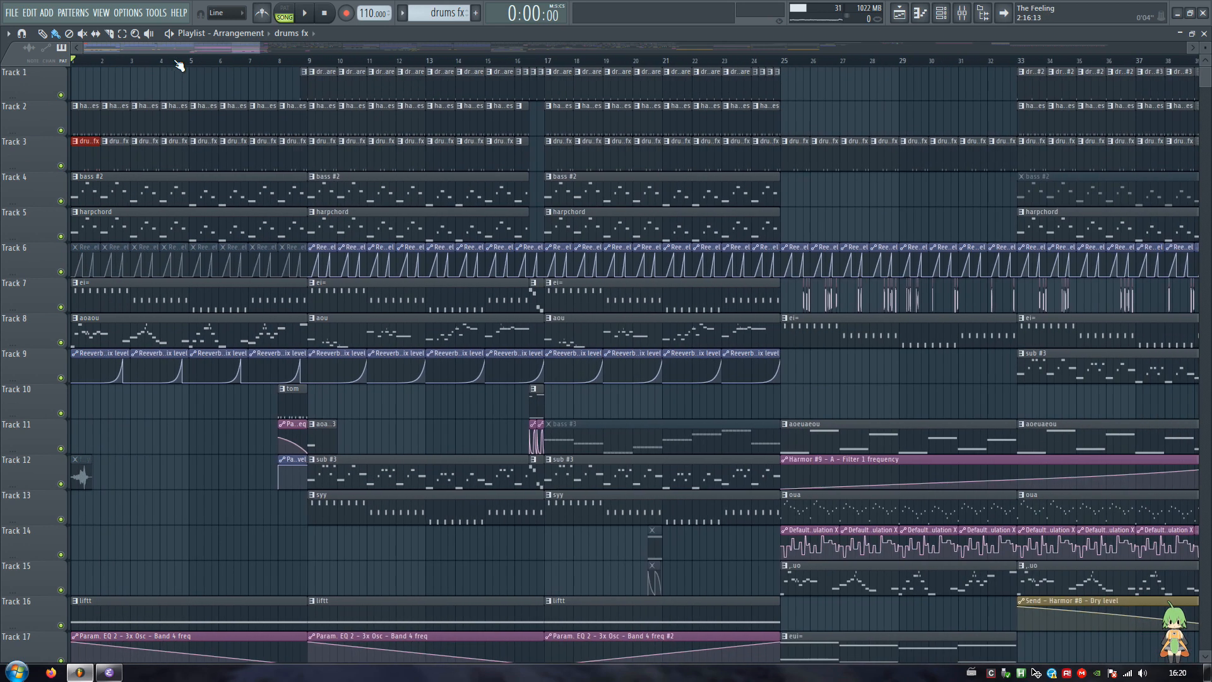
{"action": "scroll", "coordinate": [178, 65], "scroll_direction": "up", "scroll_amount": 2}
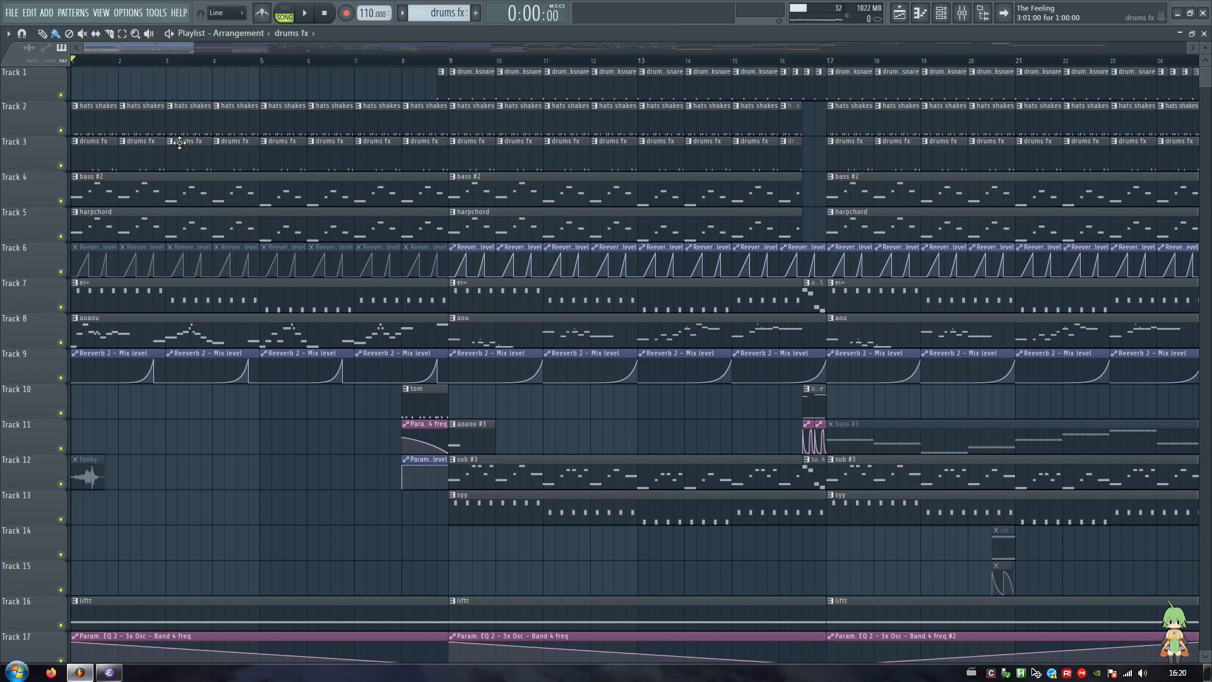
Solo the hats shakes track and play it from the start and again from bar 9
{"action": "right_click", "coordinate": [60, 130]}
{"action": "key", "text": "space"}
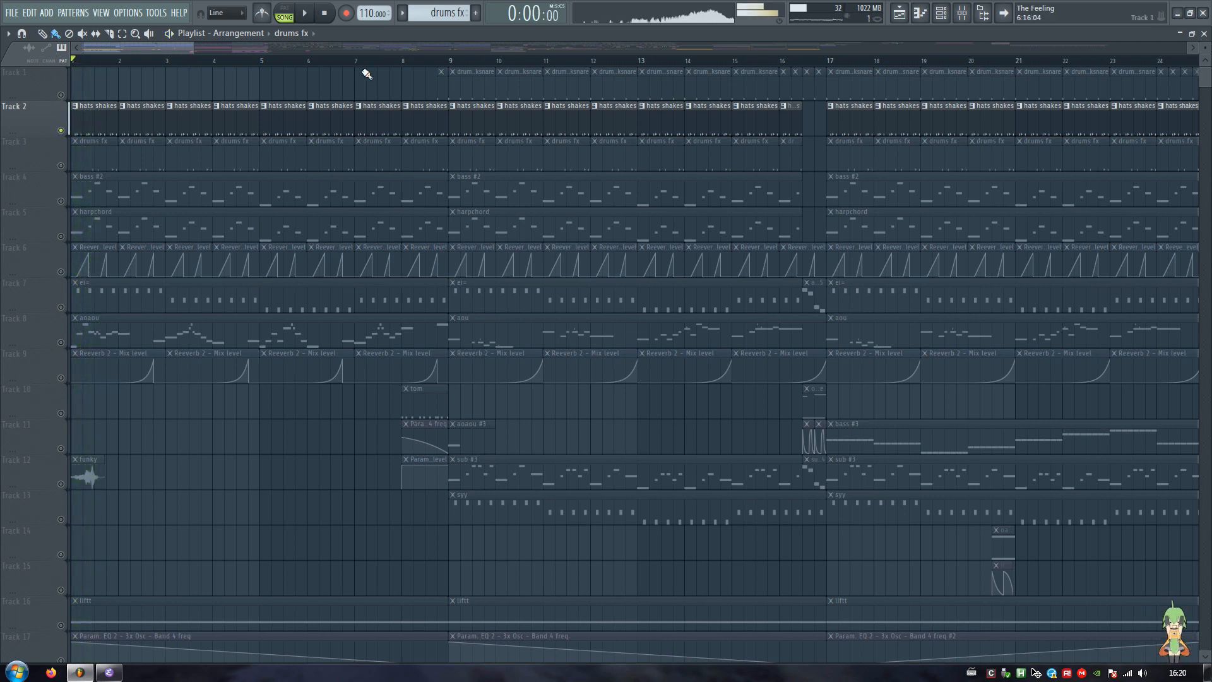
{"action": "left_click", "coordinate": [452, 61]}
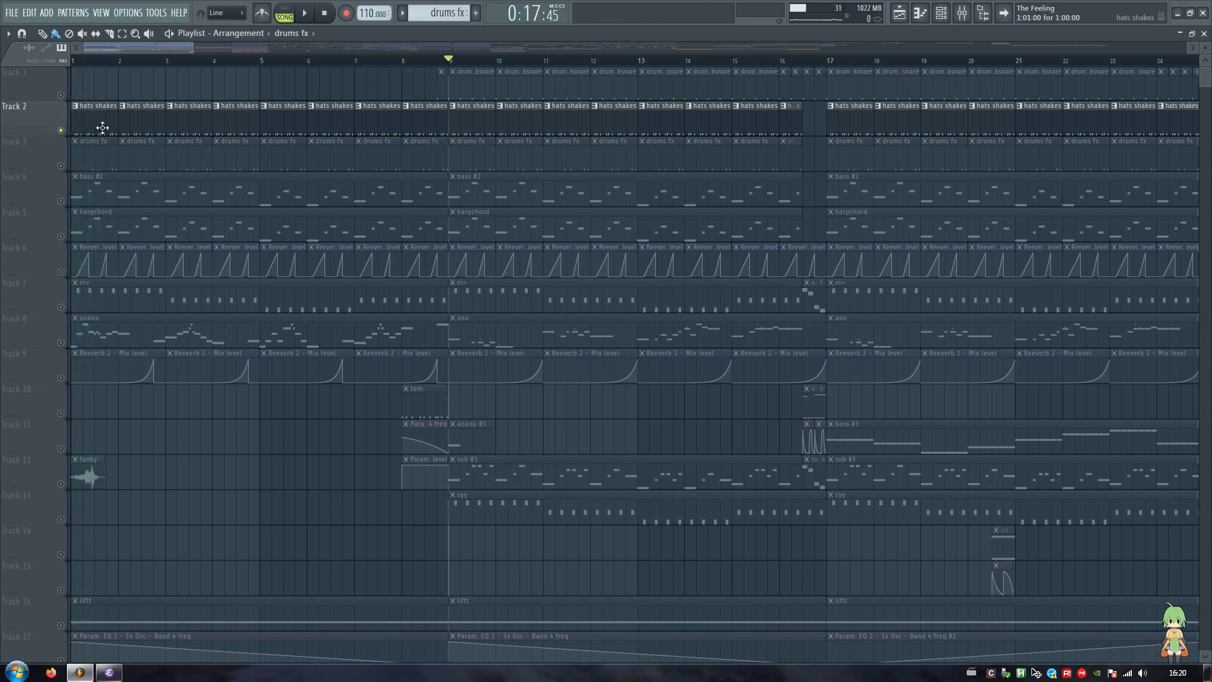
{"action": "key", "text": "space"}
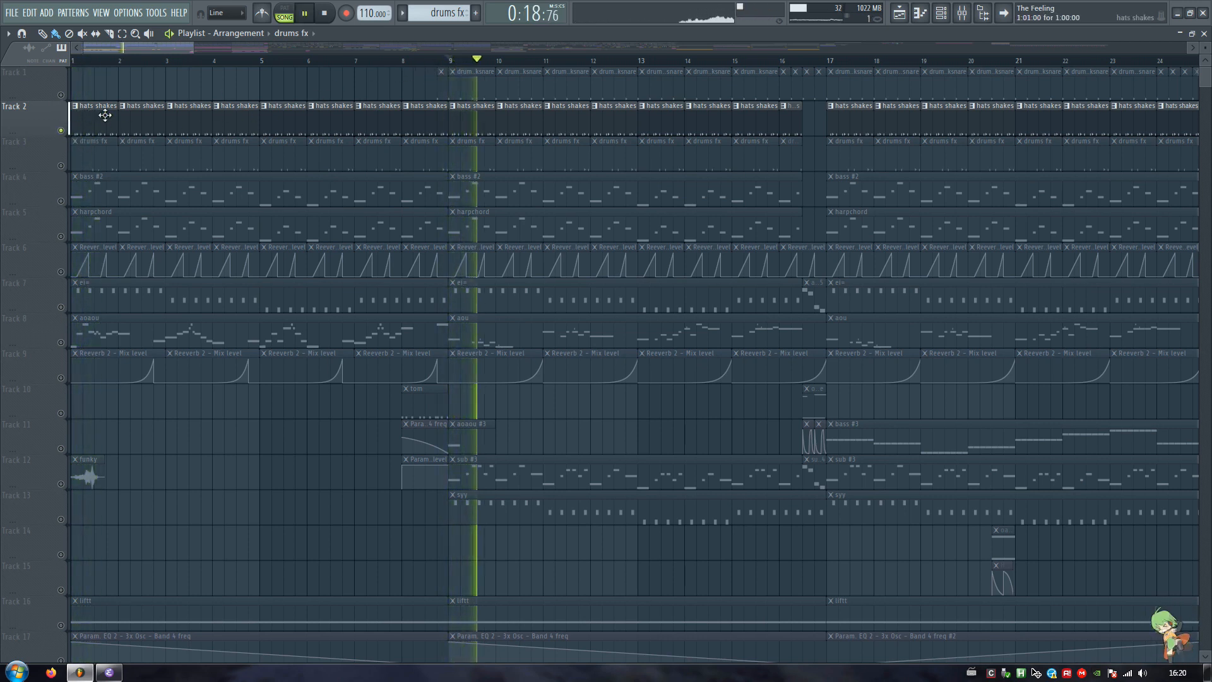
Bring in tracks 1 and 3 alongside the hats shakes, stop playback and unmute all the tracks again
{"action": "left_click", "coordinate": [61, 96]}
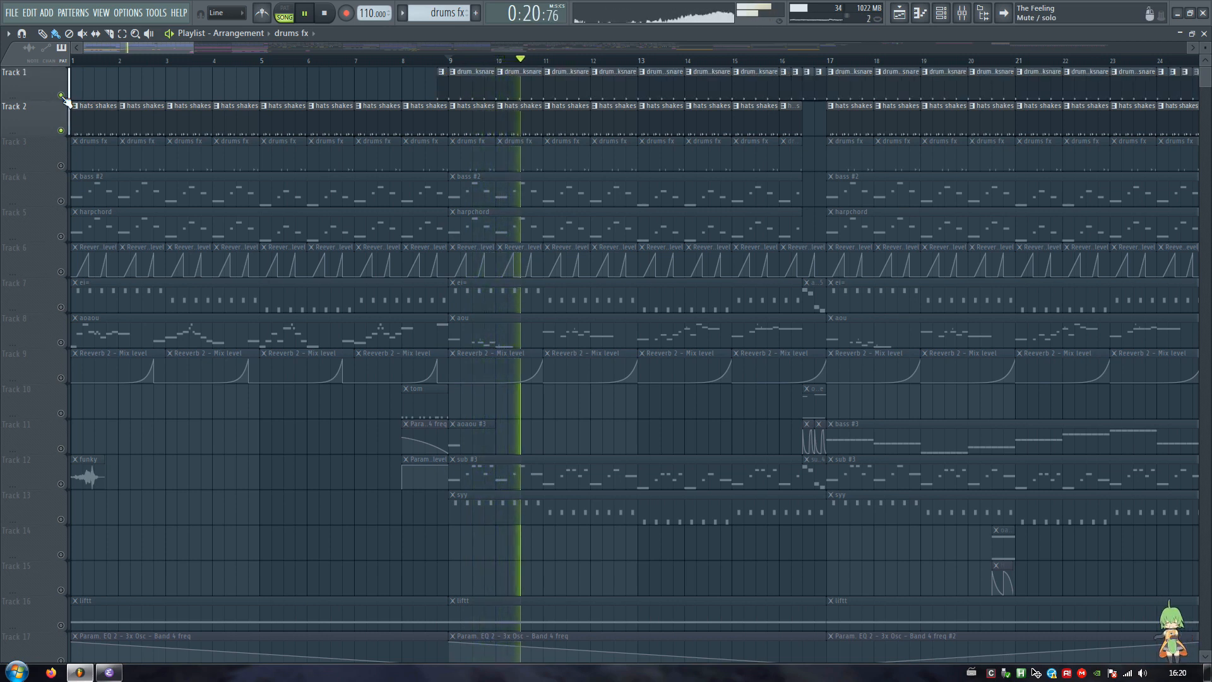
{"action": "left_click", "coordinate": [61, 165]}
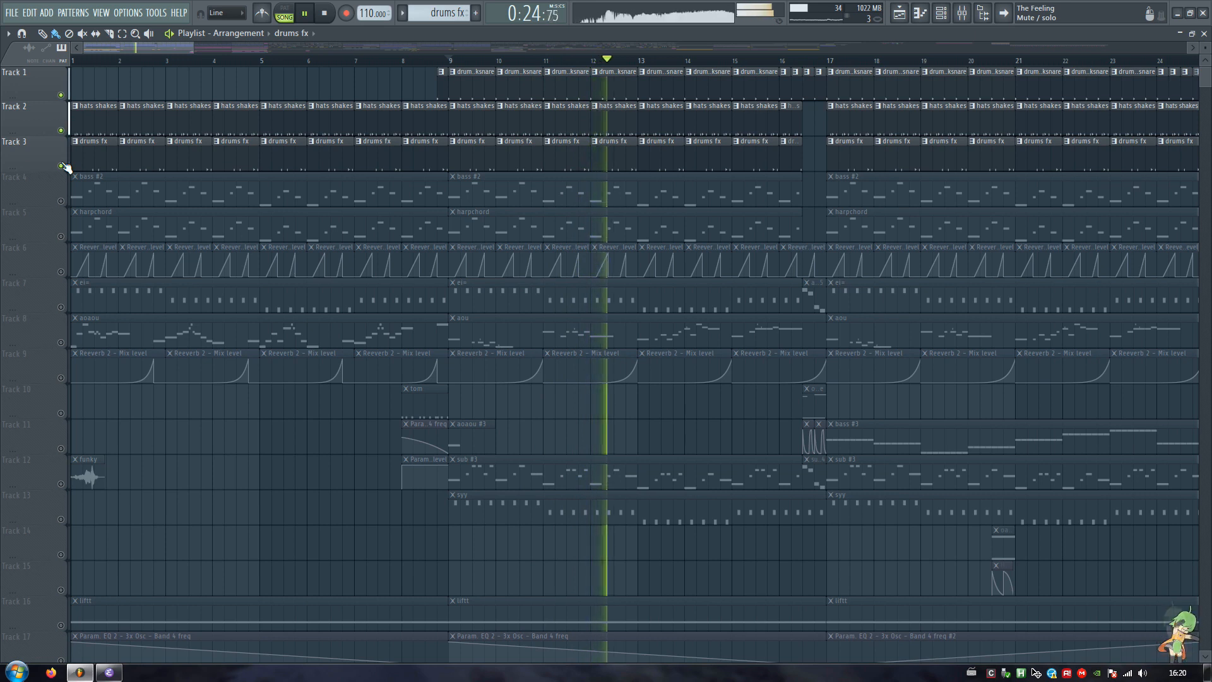
{"action": "key", "text": "space"}
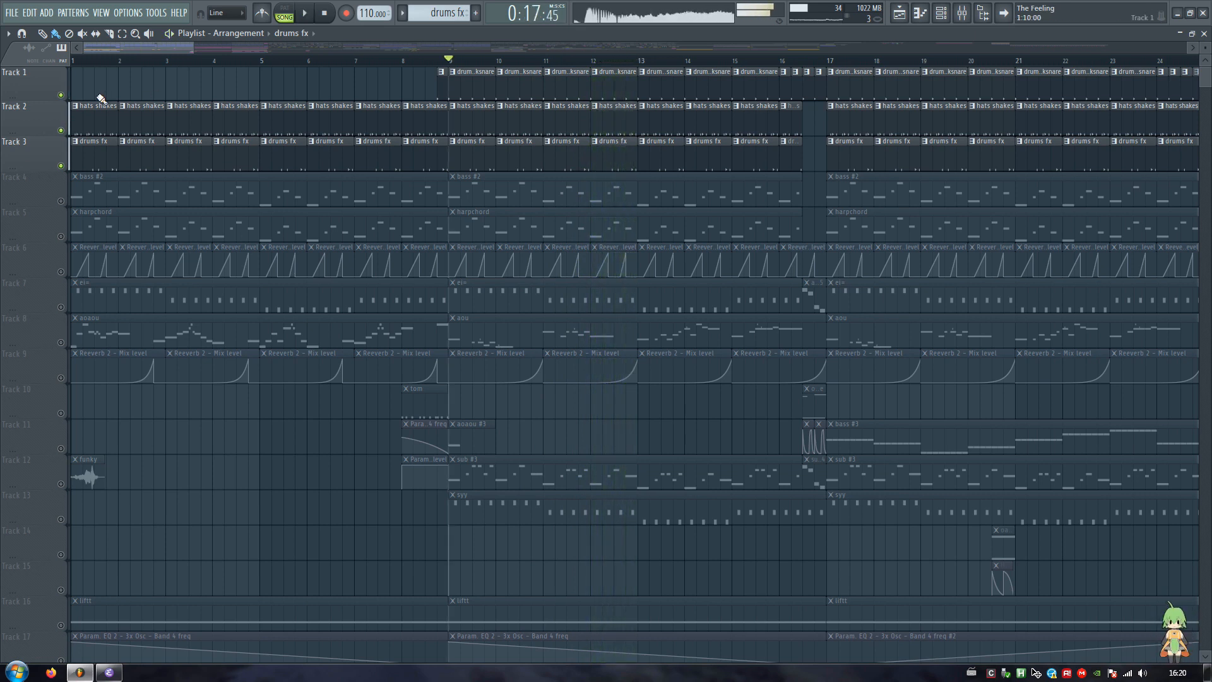
{"action": "left_click", "coordinate": [61, 94], "text": "ctrl"}
{"action": "left_click", "coordinate": [324, 12]}
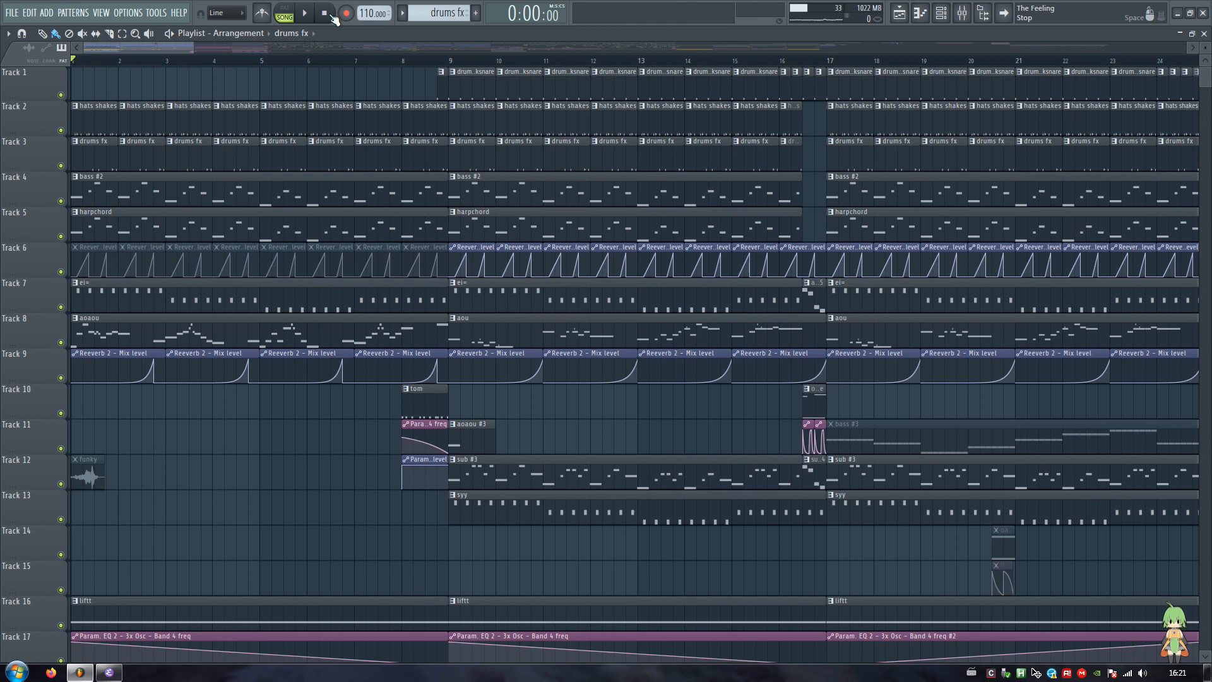
Play the arrangement from bar 40 to hear the tom section and stop it
{"action": "left_click_drag", "start_coordinate": [166, 53], "coordinate": [306, 51]}
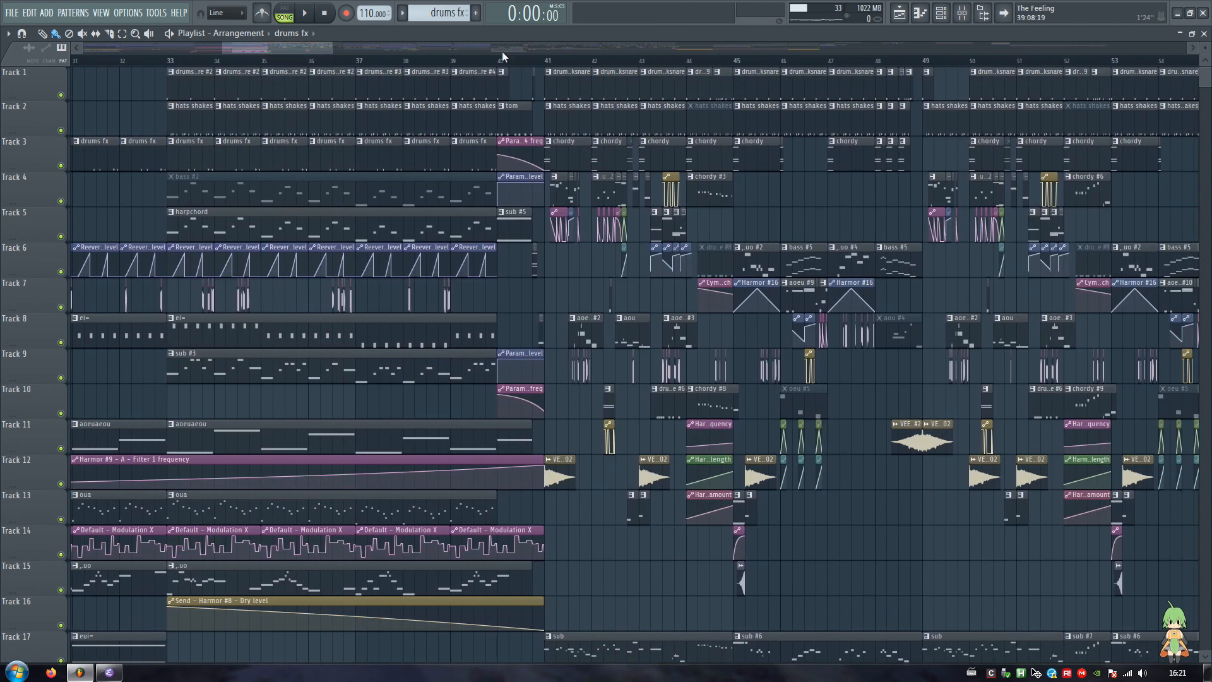
{"action": "scroll", "coordinate": [502, 53], "scroll_direction": "up", "scroll_amount": 2}
{"action": "left_click", "coordinate": [496, 60]}
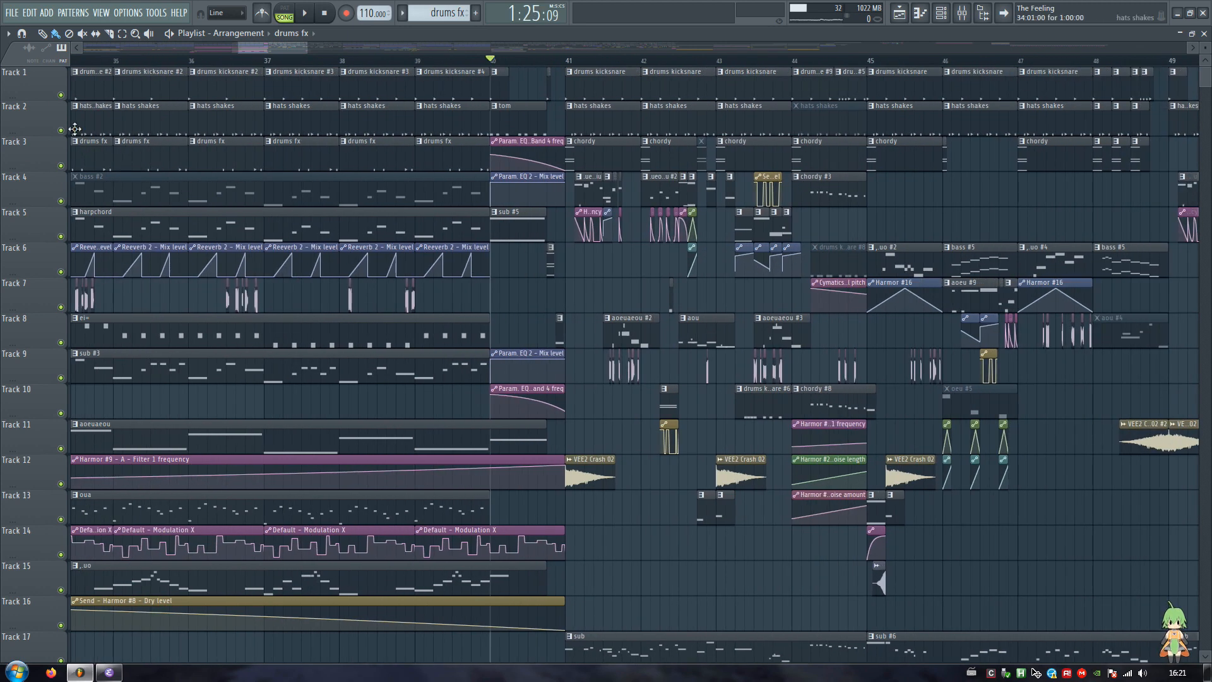
{"action": "key", "text": "space"}
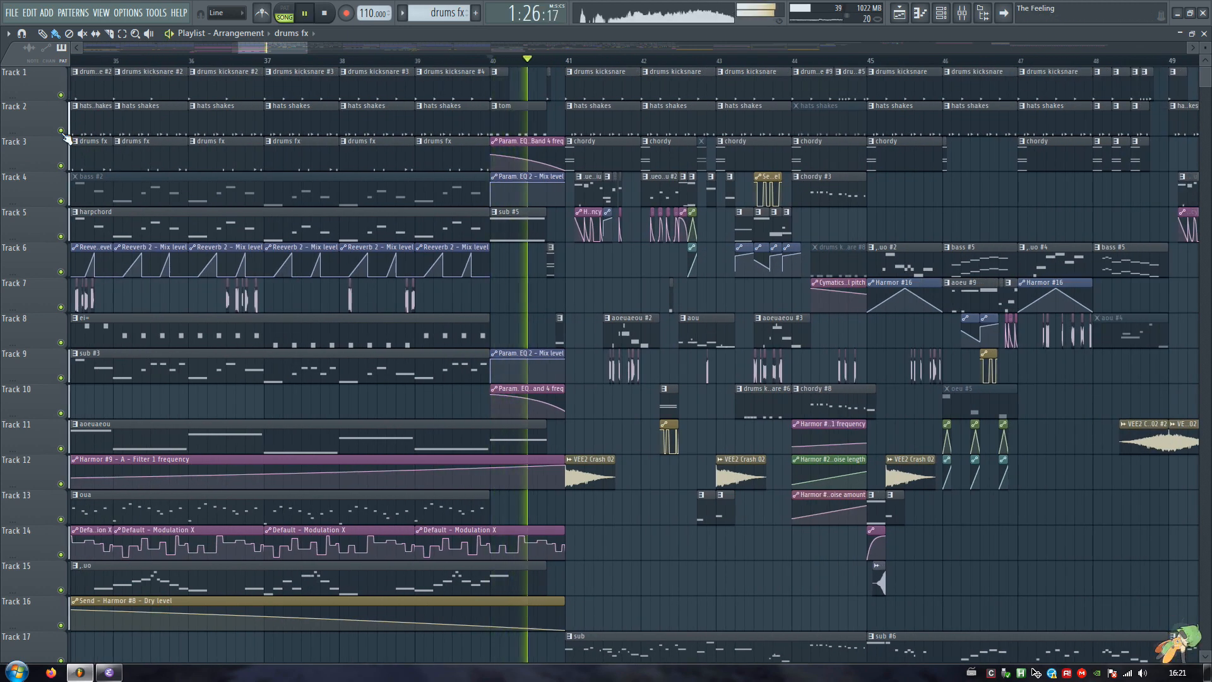
{"action": "key", "text": "space"}
Select bar 40 in the playlist, view the tom clip's notes in the piano roll and close it
{"action": "left_click_drag", "start_coordinate": [483, 57], "coordinate": [571, 61]}
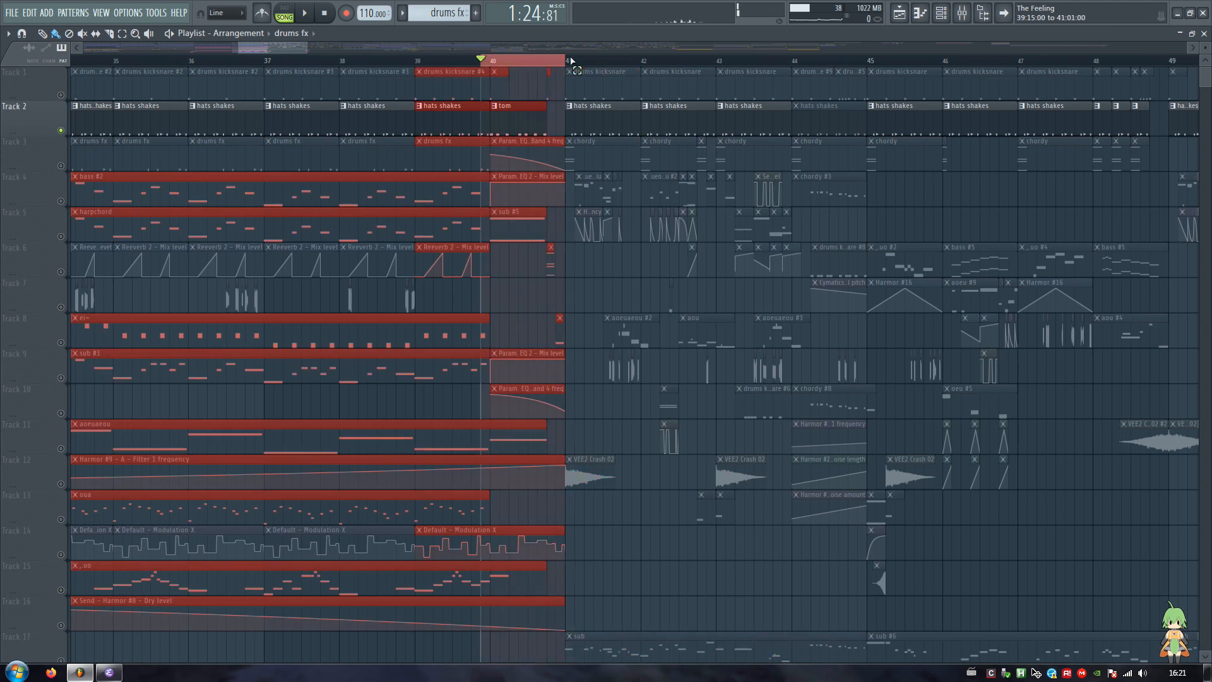
{"action": "double_click", "coordinate": [508, 120]}
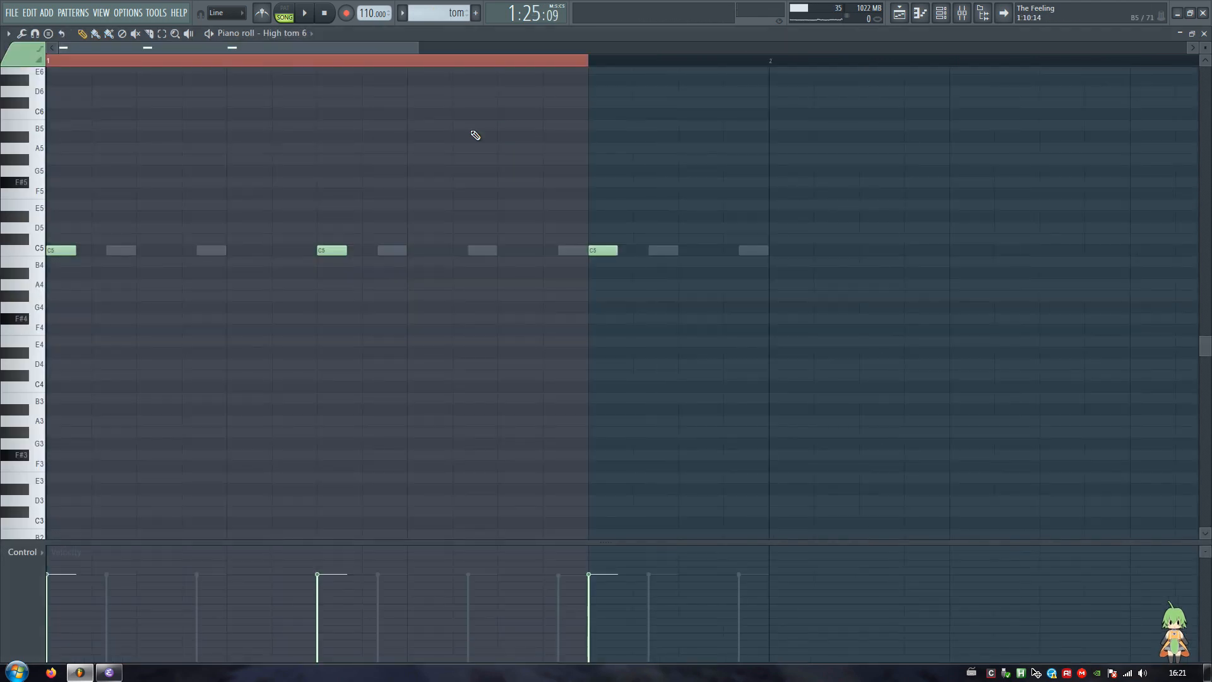
{"action": "key", "text": "Escape"}
Audition the High tom 6, Low tom 3_2 and Low tom 8 samples in turn, closing each sampler
{"action": "left_click_drag", "start_coordinate": [541, 62], "coordinate": [654, 91]}
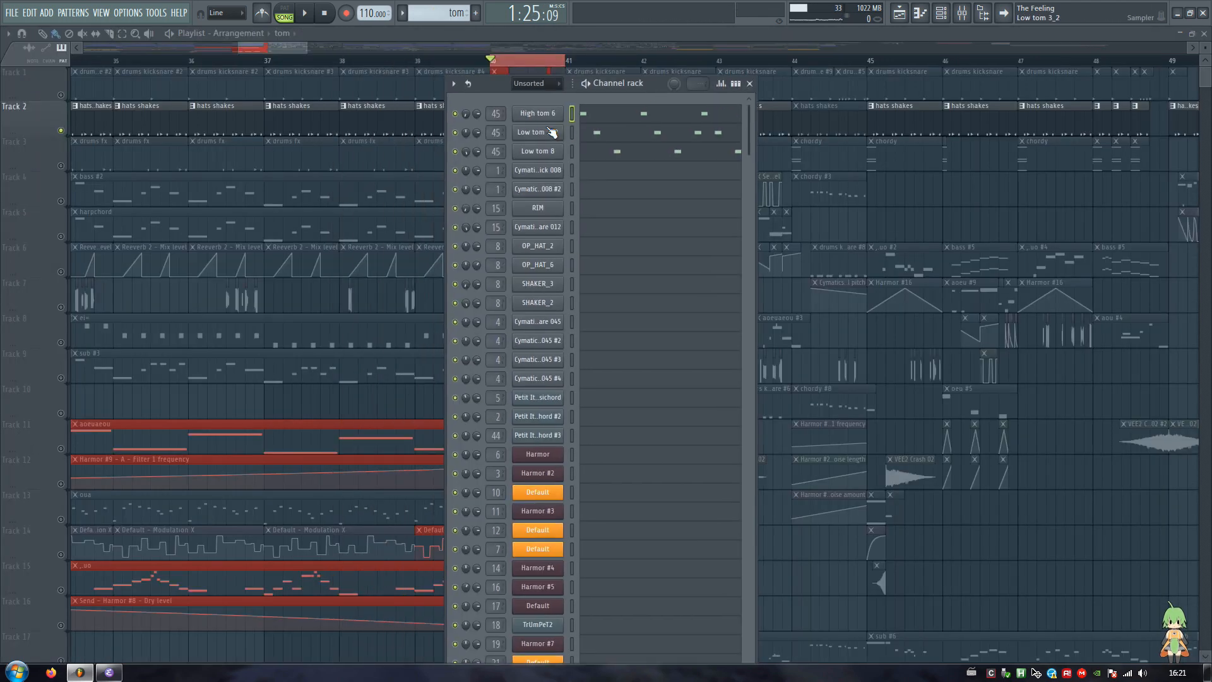
{"action": "left_click", "coordinate": [543, 116]}
{"action": "left_click", "coordinate": [395, 334]}
{"action": "key", "text": "Escape"}
{"action": "left_click", "coordinate": [537, 135]}
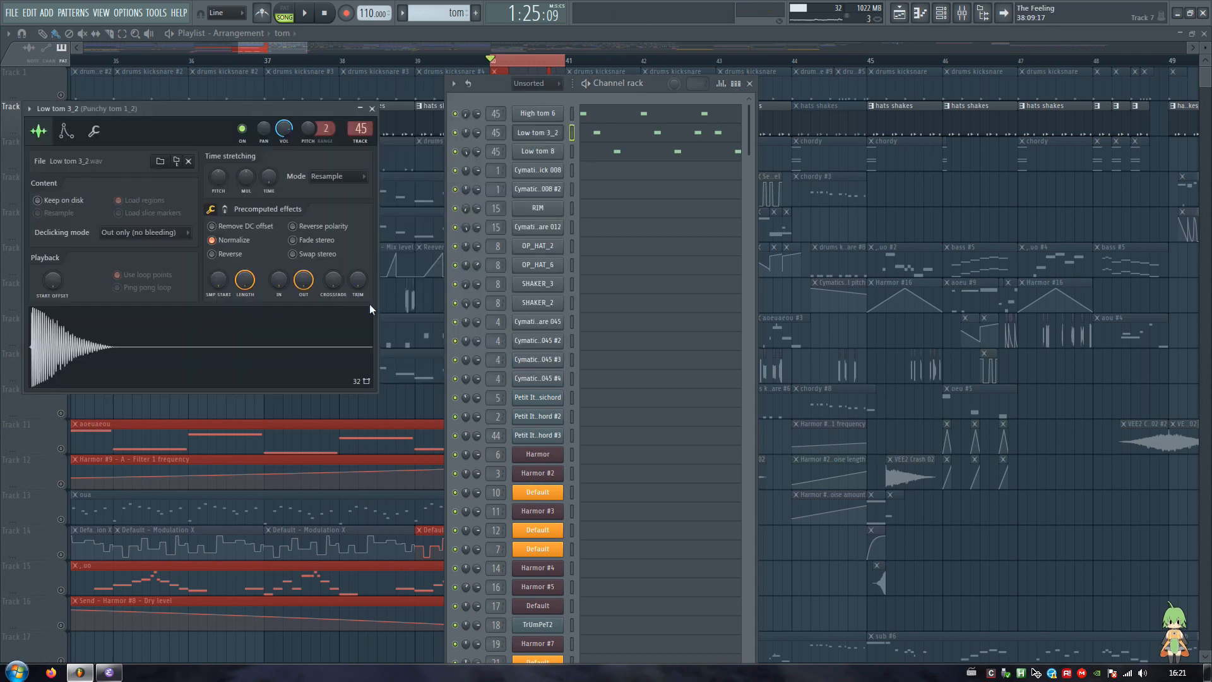
{"action": "left_click", "coordinate": [305, 323]}
{"action": "key", "text": "Escape"}
{"action": "left_click", "coordinate": [537, 151]}
{"action": "left_click", "coordinate": [262, 425]}
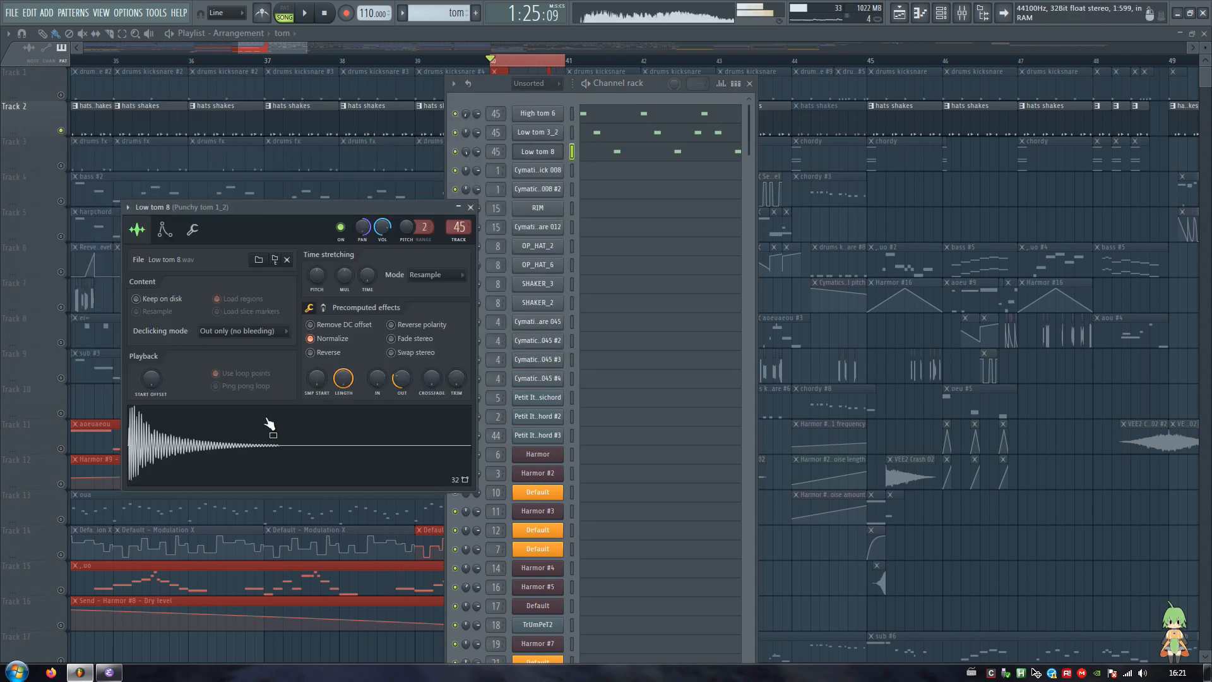
{"action": "key", "text": "Escape"}
Move the channel rack aside and audition the three tom samples once more in their samplers
{"action": "left_click_drag", "start_coordinate": [654, 88], "coordinate": [458, 88]}
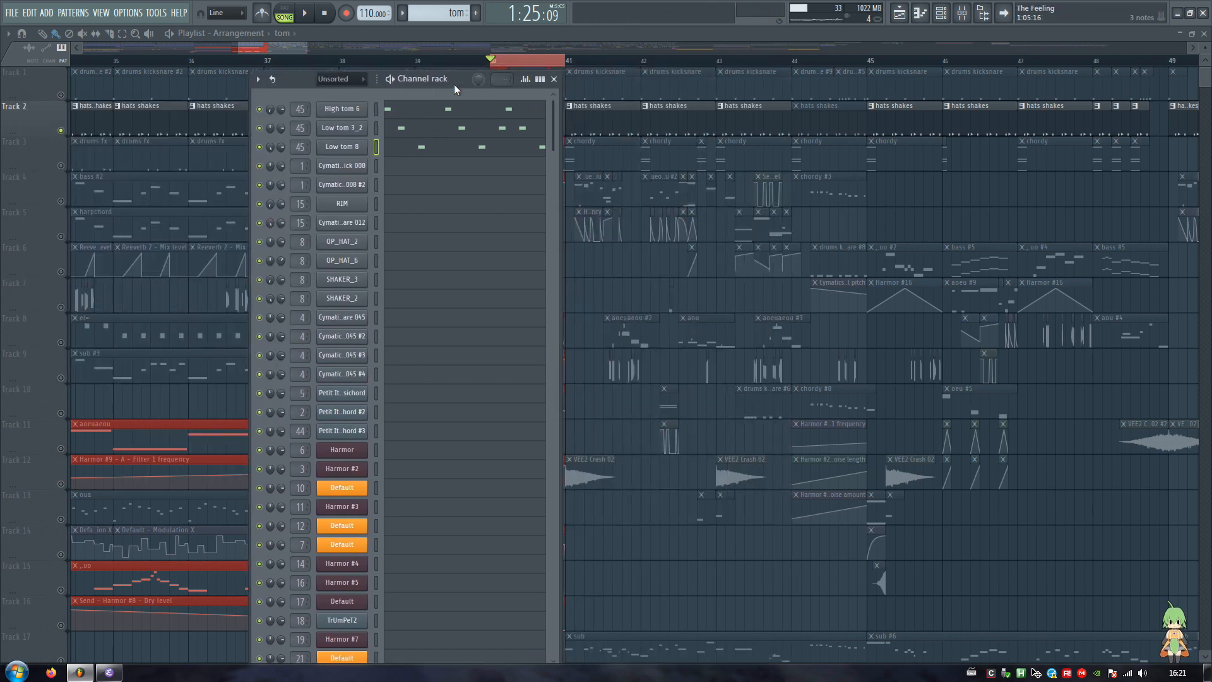
{"action": "left_click", "coordinate": [349, 110]}
{"action": "left_click", "coordinate": [319, 345]}
{"action": "key", "text": "Escape"}
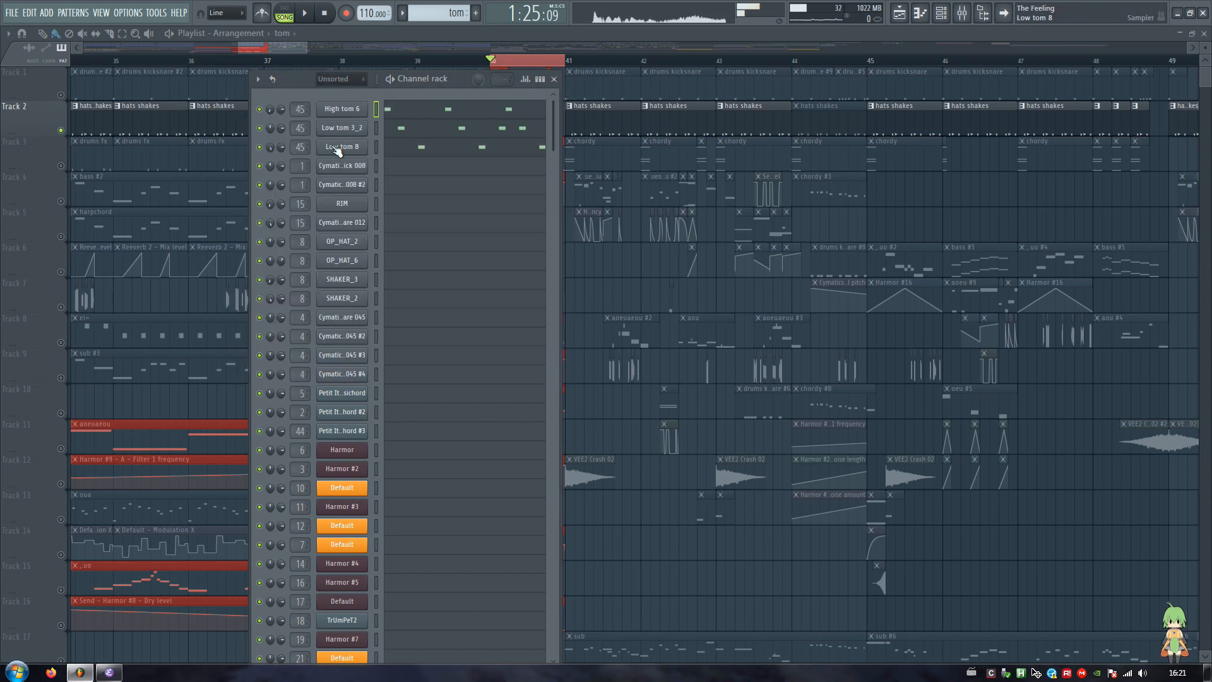
{"action": "left_click", "coordinate": [334, 131]}
{"action": "left_click", "coordinate": [245, 335]}
{"action": "key", "text": "Escape"}
{"action": "left_click", "coordinate": [342, 146]}
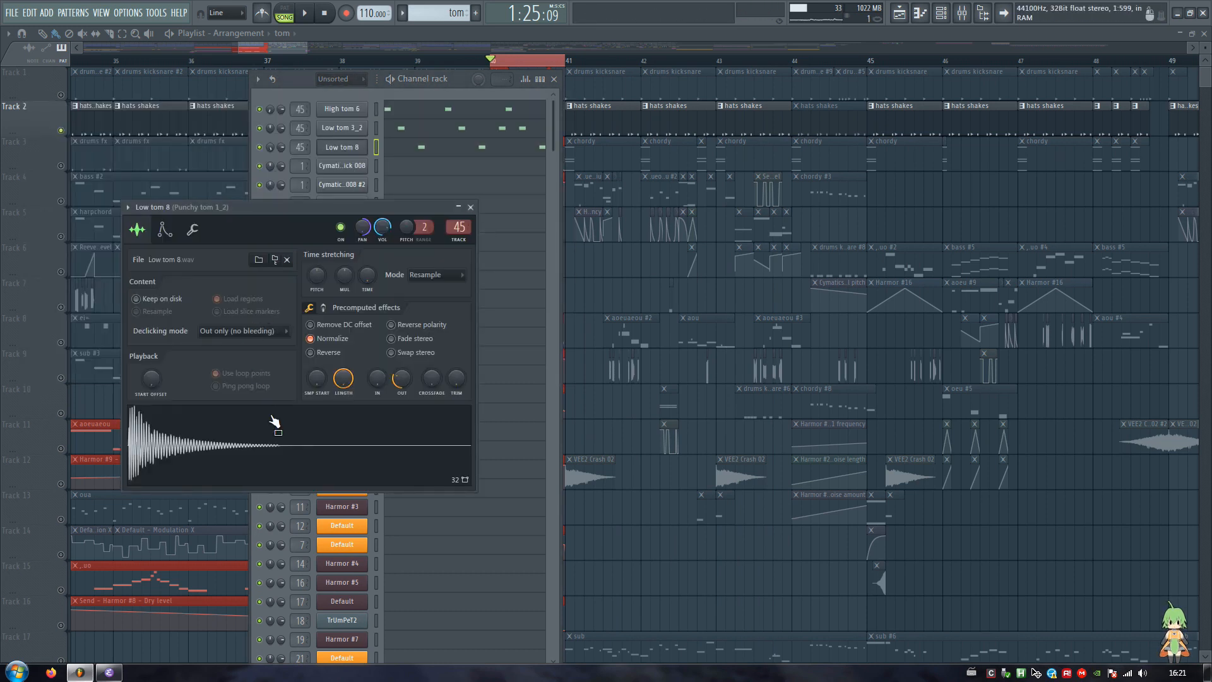
{"action": "left_click", "coordinate": [273, 421]}
{"action": "key", "text": "Escape"}
Switch to pattern mode, play the tom pattern and stop it
{"action": "key", "text": "l"}
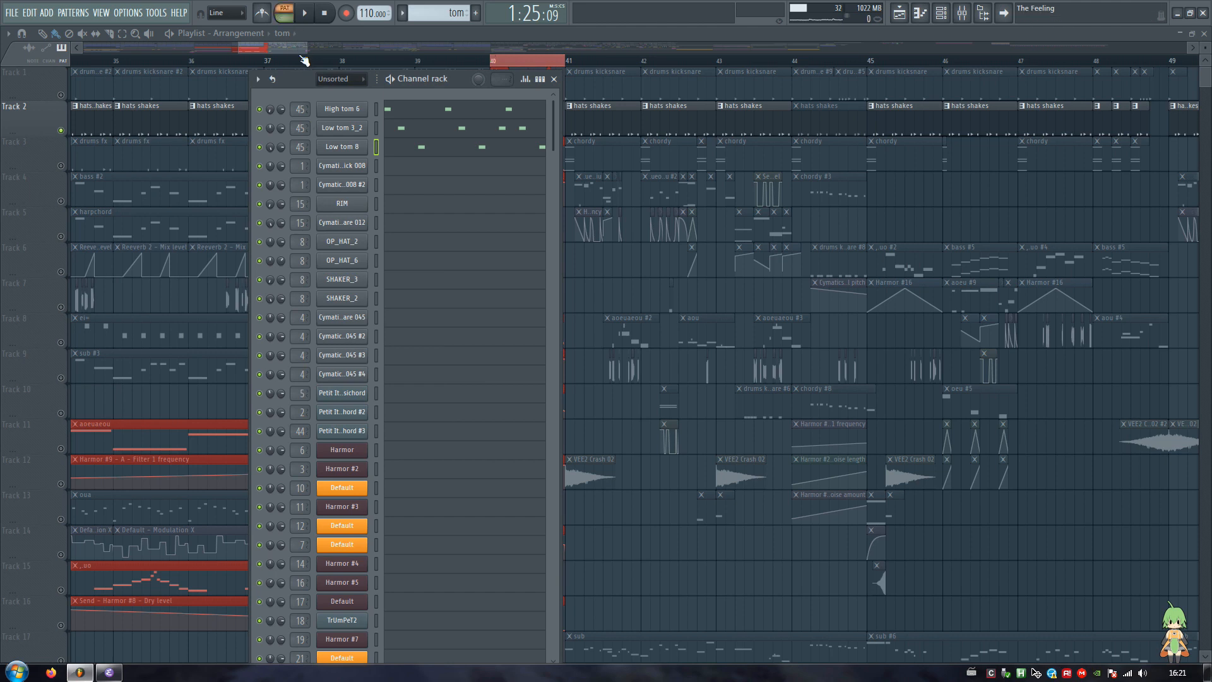
{"action": "key", "text": "space"}
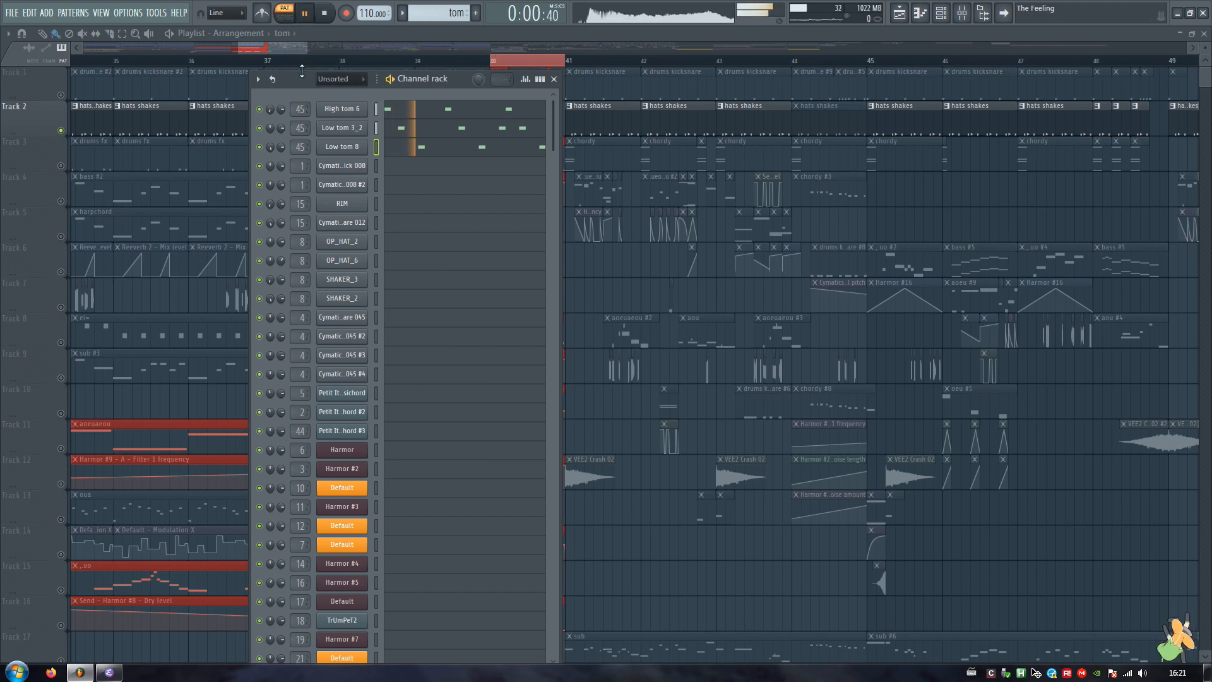
{"action": "key", "text": "space"}
Review the High tom 6 and Low tom 8 samplers and close them
{"action": "left_click", "coordinate": [353, 111]}
{"action": "left_click_drag", "start_coordinate": [365, 103], "coordinate": [765, 88]}
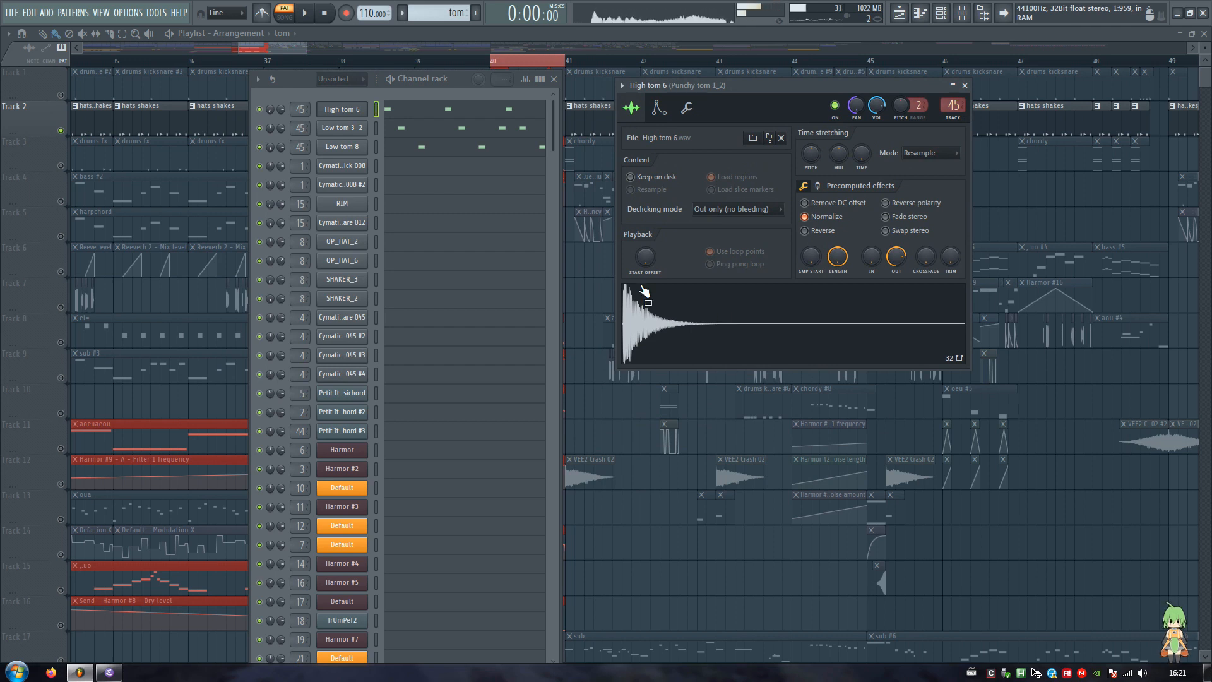
{"action": "left_click", "coordinate": [341, 151]}
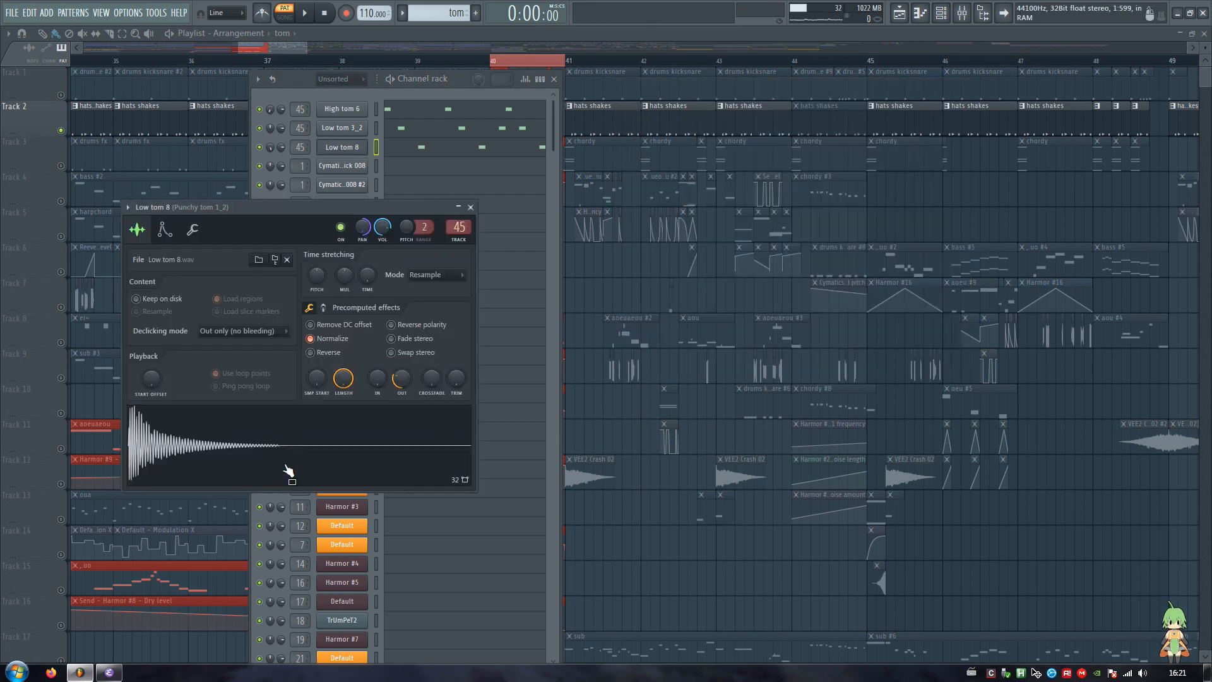
{"action": "key", "text": "Escape"}
Open the mixer, look at the Dimension Expander on the Punchy tom 1_2 track and close it
{"action": "left_click", "coordinate": [962, 13]}
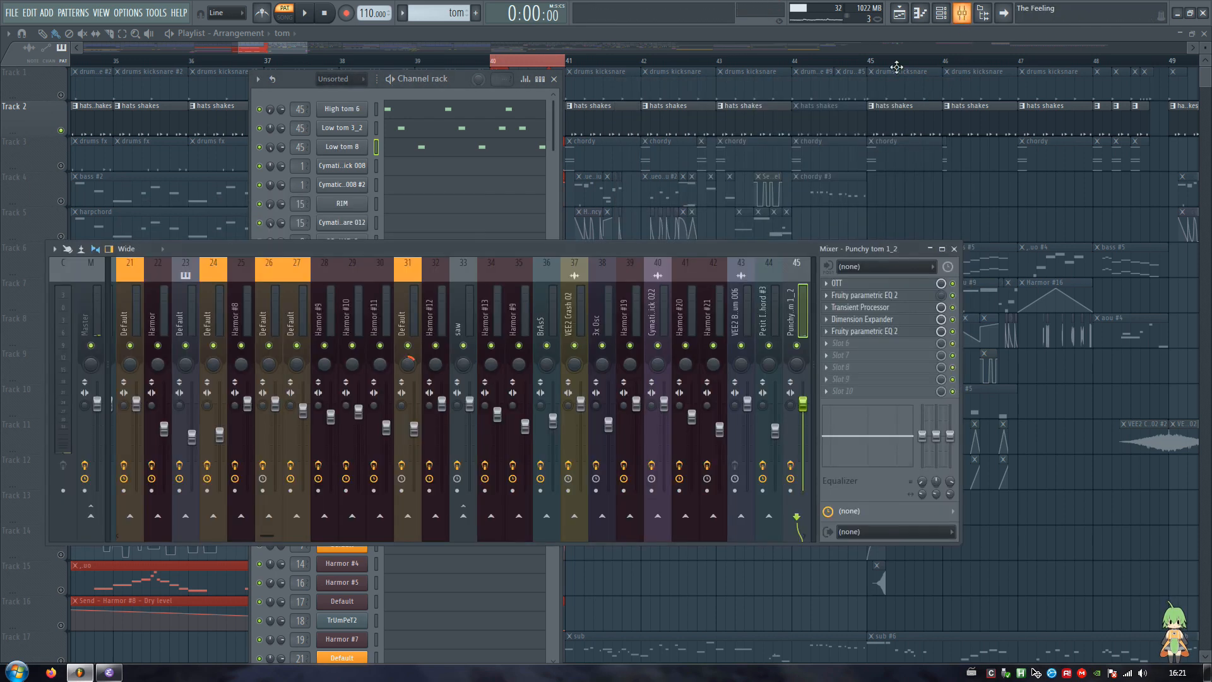
{"action": "left_click", "coordinate": [925, 325]}
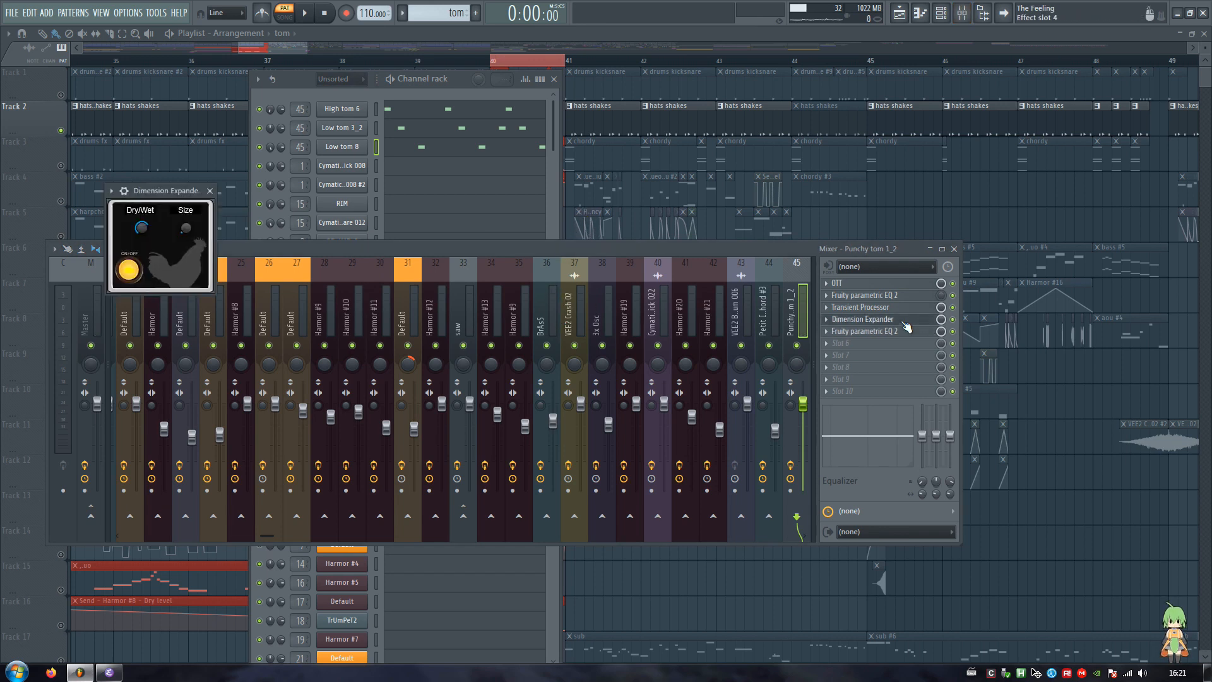
{"action": "left_click", "coordinate": [210, 190]}
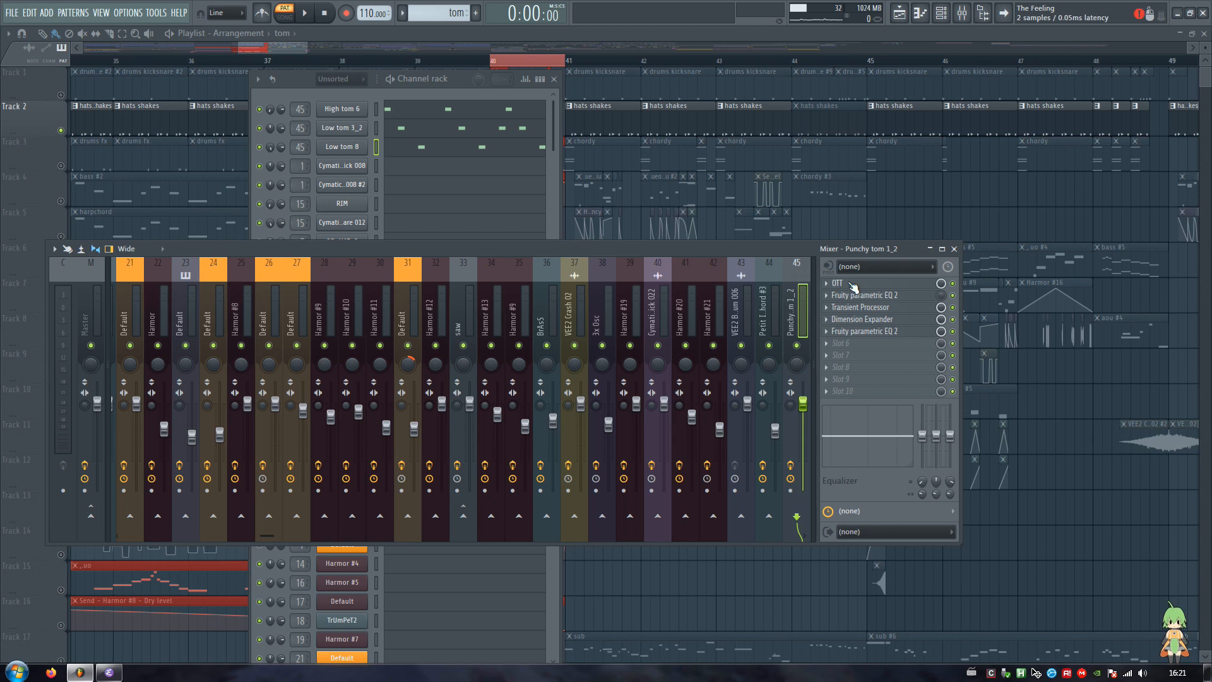
Review the High tom 6, Low tom 3_2 and Low tom 8 samplers and audition Low tom 8 before closing it
{"action": "left_click", "coordinate": [351, 110]}
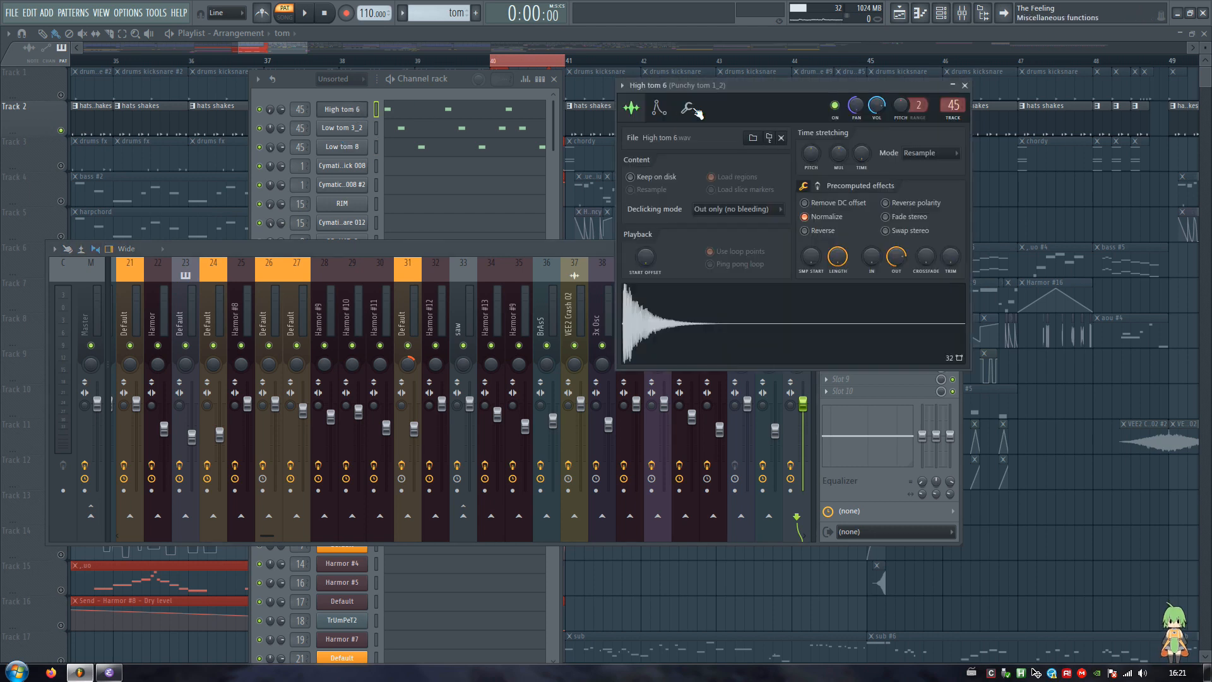
{"action": "left_click", "coordinate": [341, 128]}
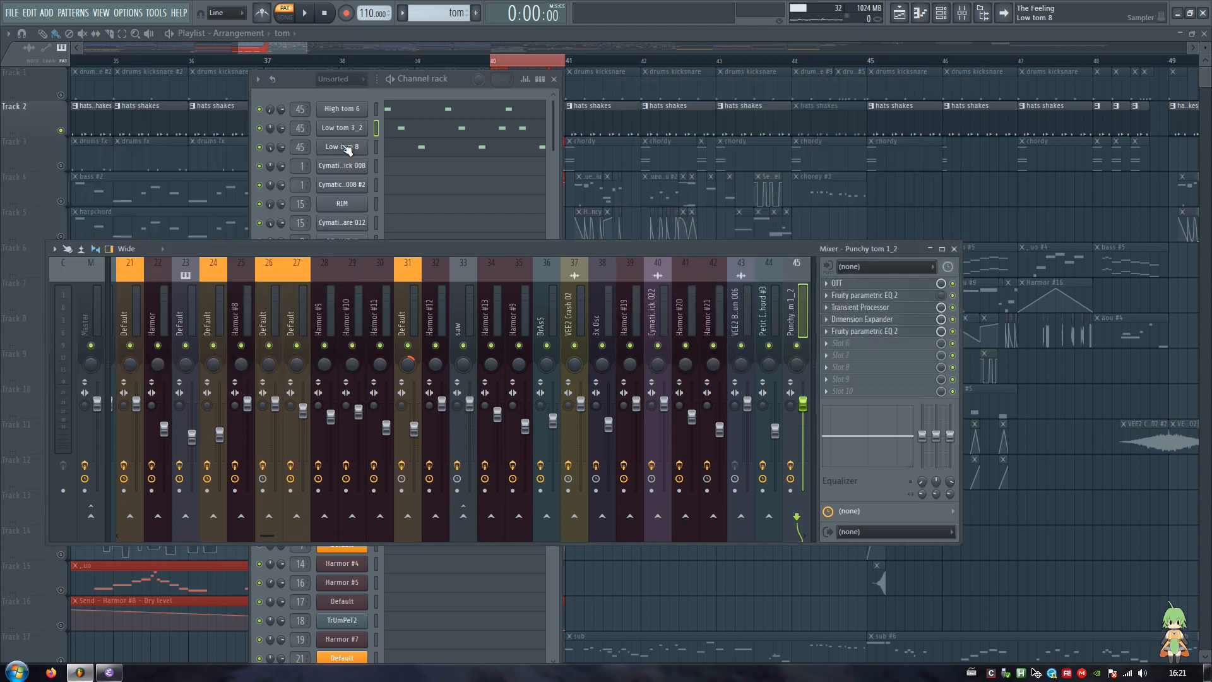
{"action": "left_click", "coordinate": [344, 147]}
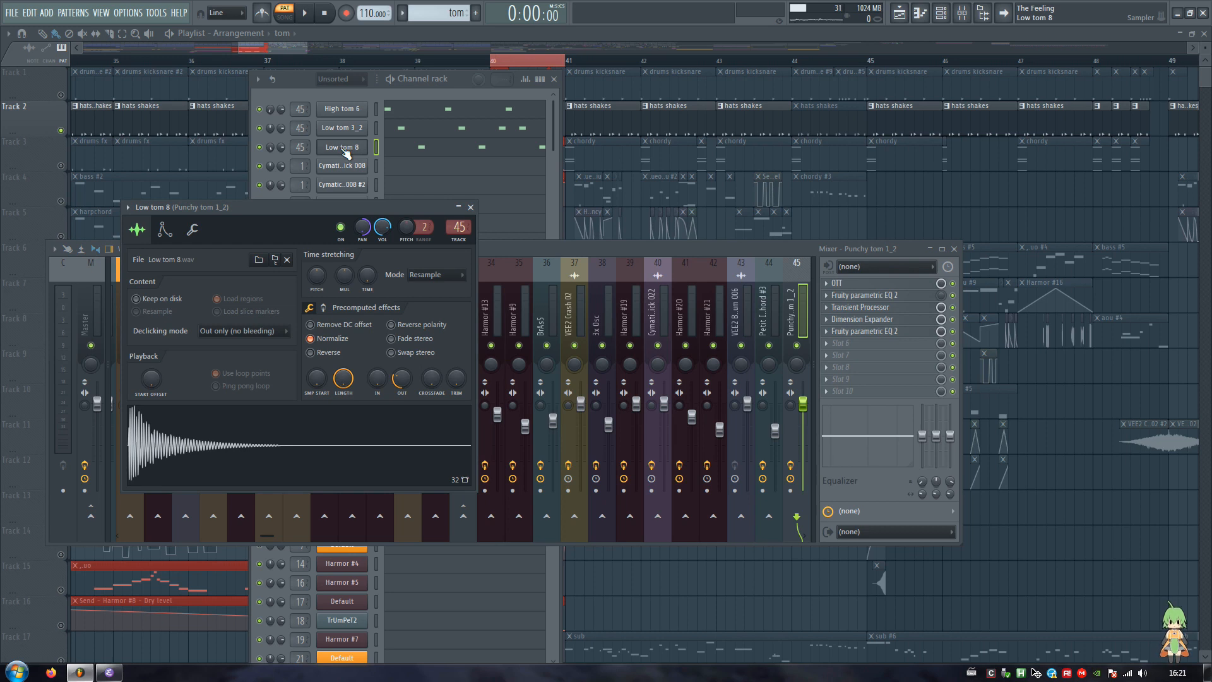
{"action": "left_click", "coordinate": [345, 148]}
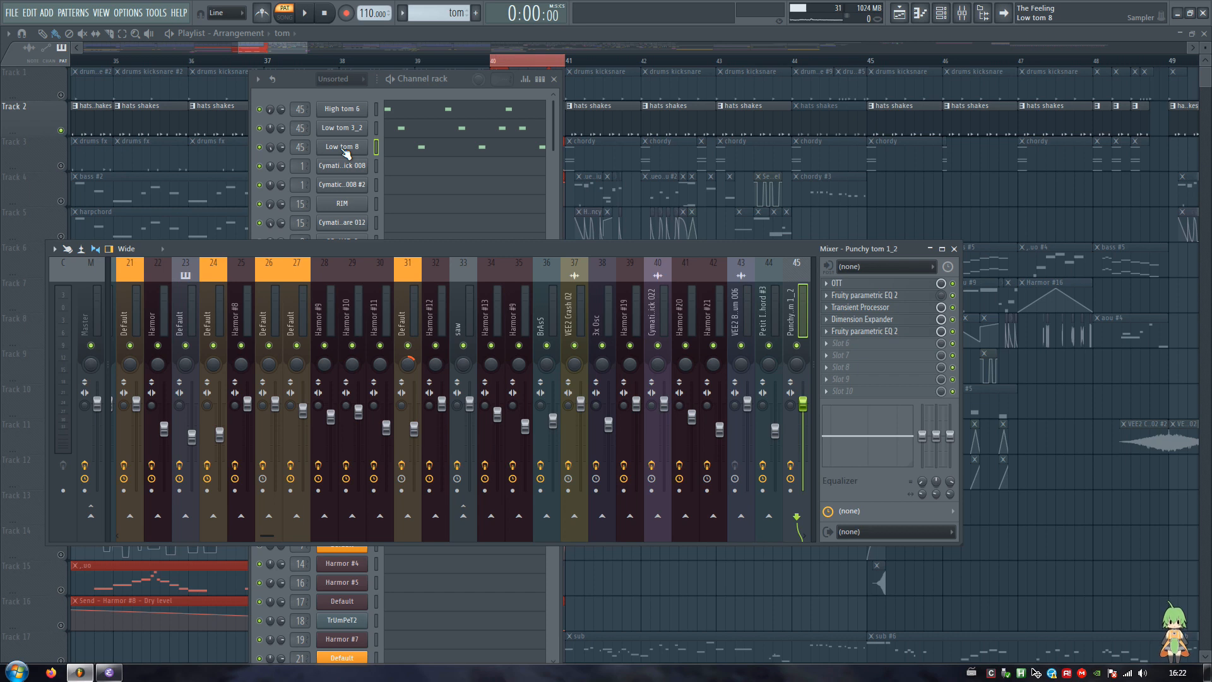
{"action": "left_click", "coordinate": [344, 147]}
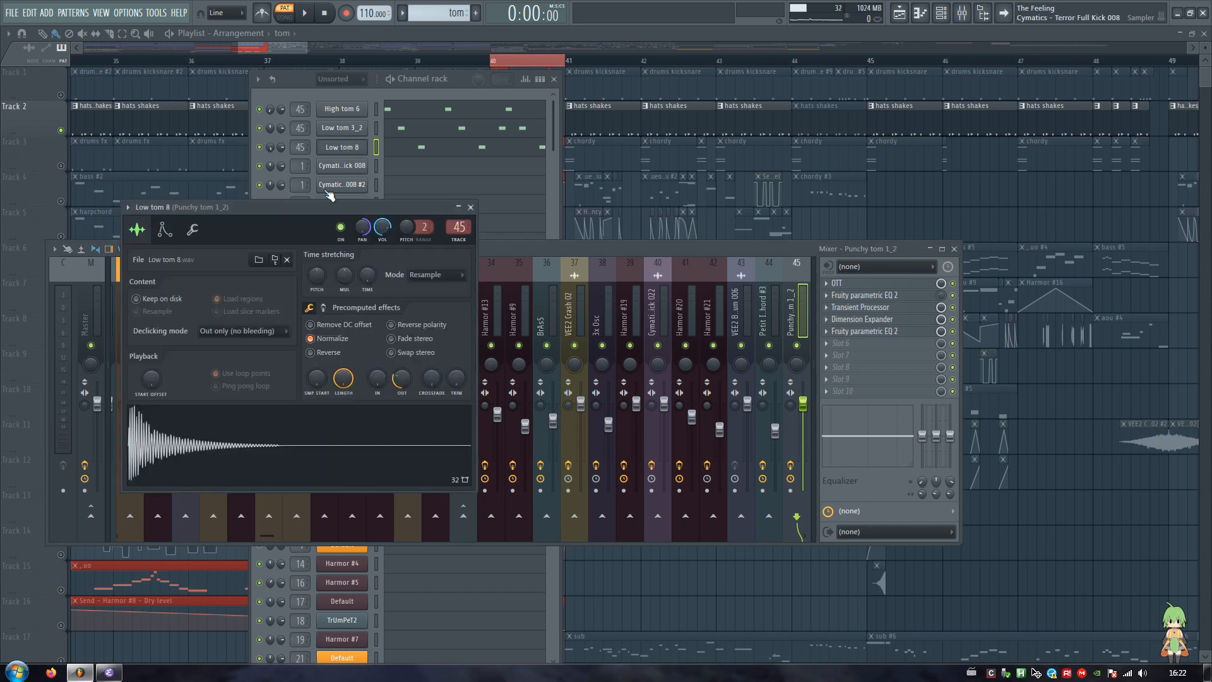
{"action": "left_click", "coordinate": [263, 453]}
{"action": "key", "text": "Escape"}
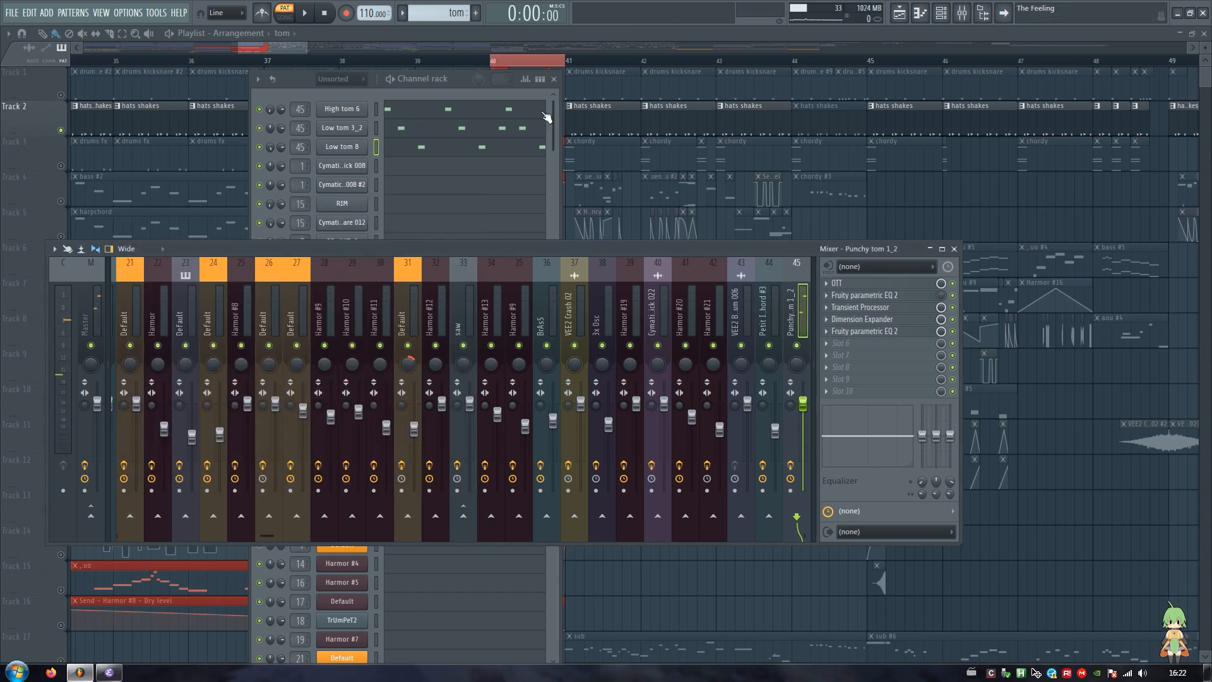
Examine OTT on the Punchy tom 1_2 mixer track and play the tom pattern with the insert effects bypassed
{"action": "left_click", "coordinate": [839, 283]}
{"action": "left_click_drag", "start_coordinate": [178, 156], "coordinate": [478, 108]}
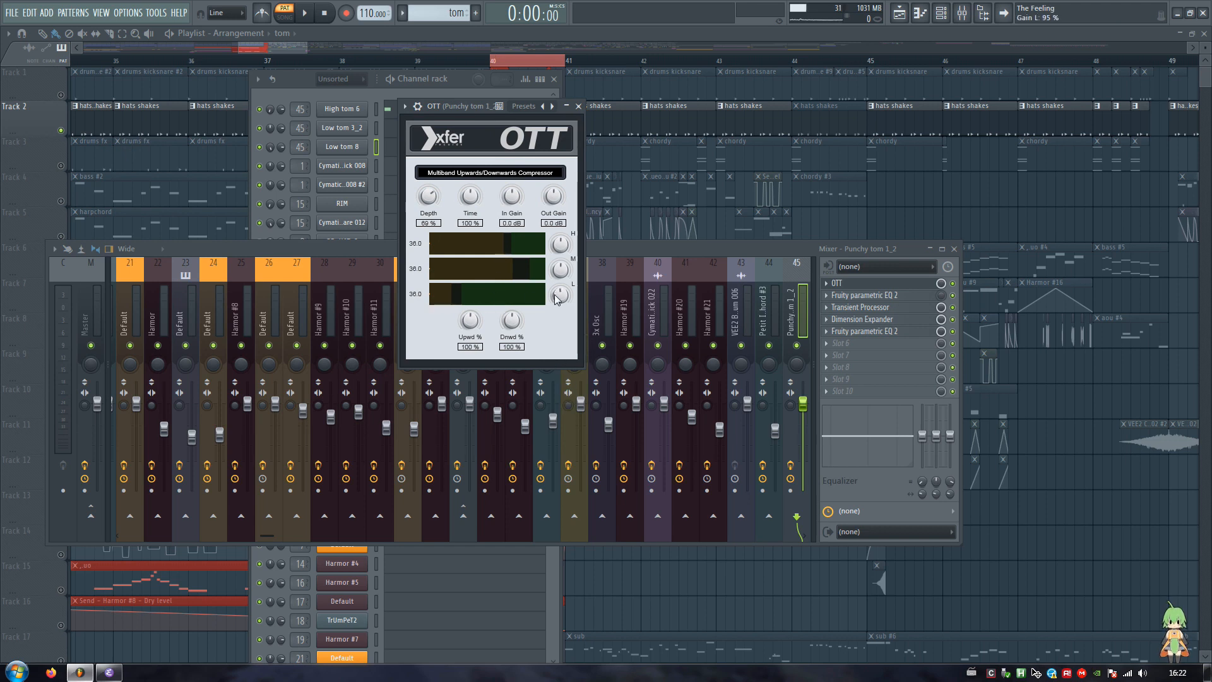
{"action": "left_click_drag", "start_coordinate": [458, 122], "coordinate": [473, 120]}
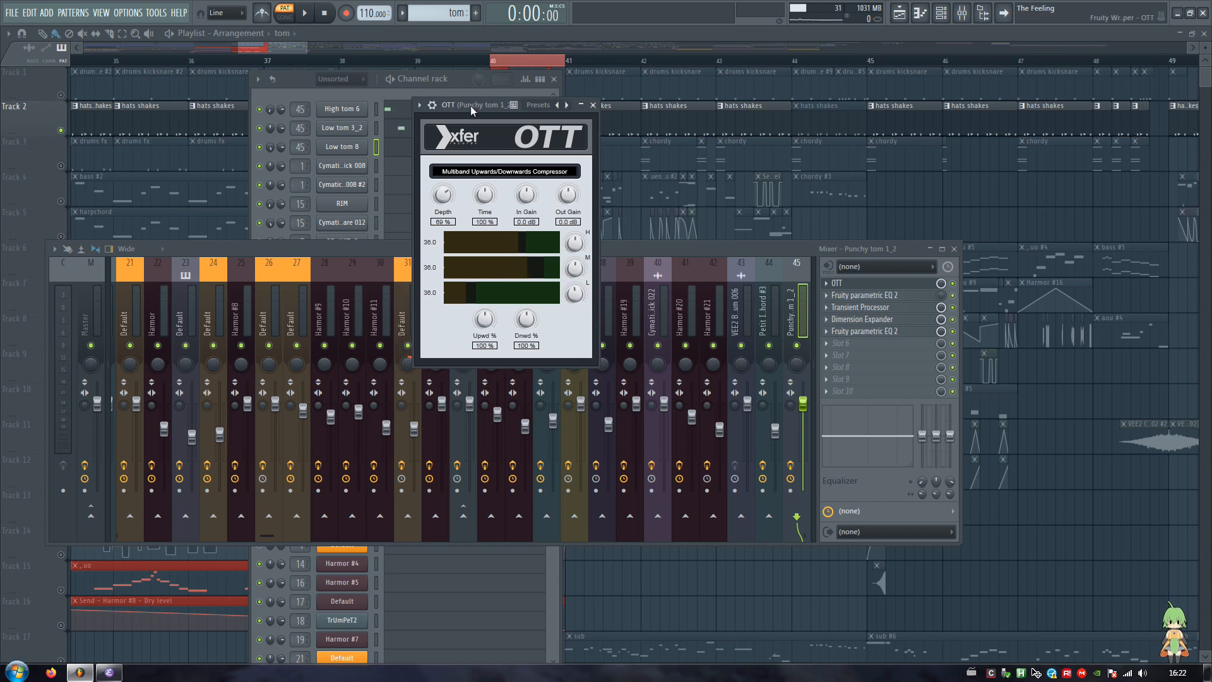
{"action": "key", "text": "space"}
{"action": "key", "text": "space"}
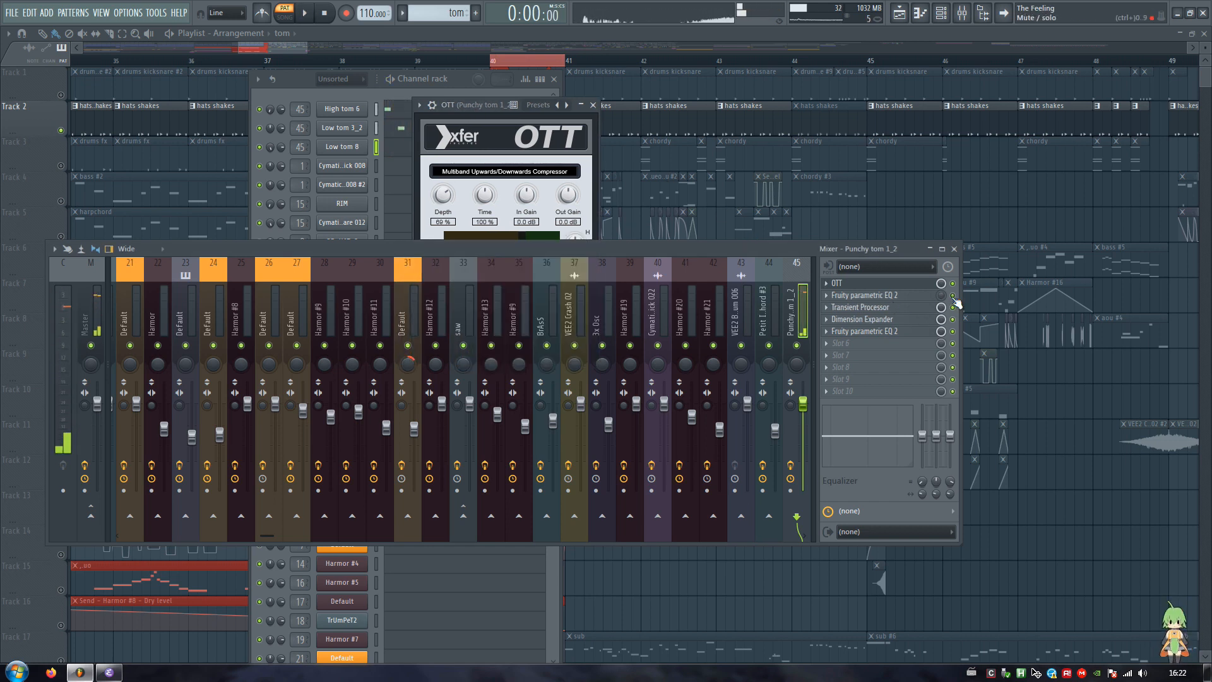
{"action": "key", "text": "space"}
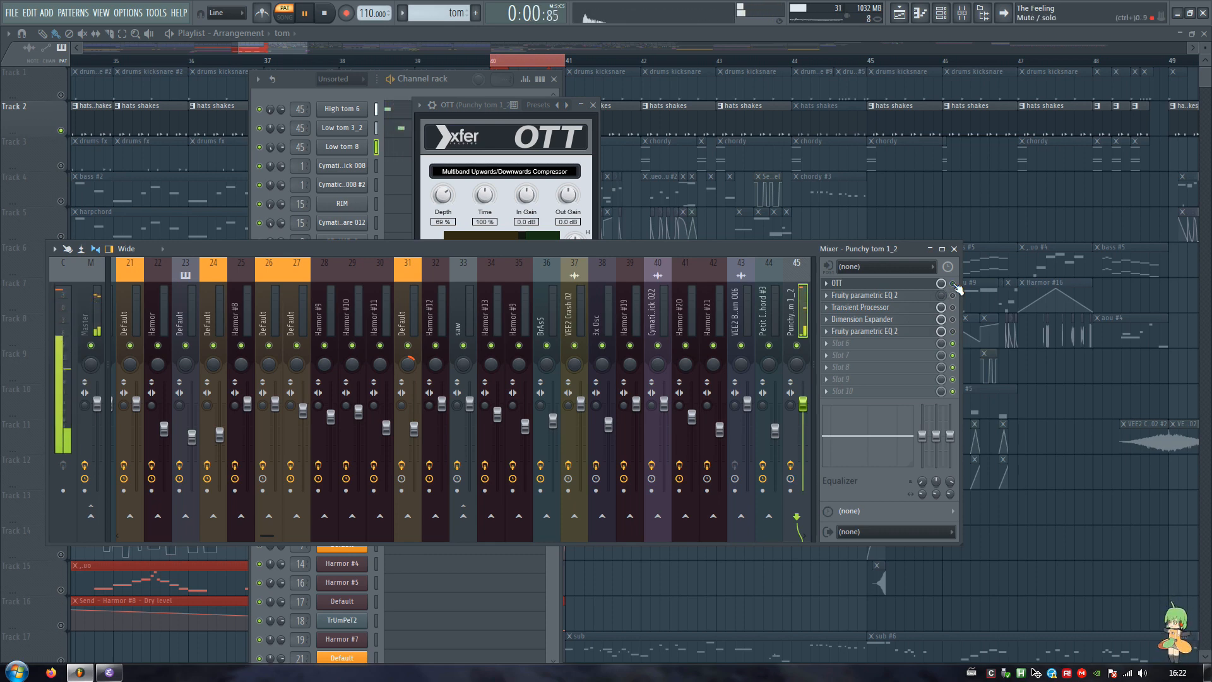
Open the Transient Processor on the tom track, enable it and play the tom pattern through it
{"action": "left_click", "coordinate": [895, 308]}
{"action": "key", "text": "space"}
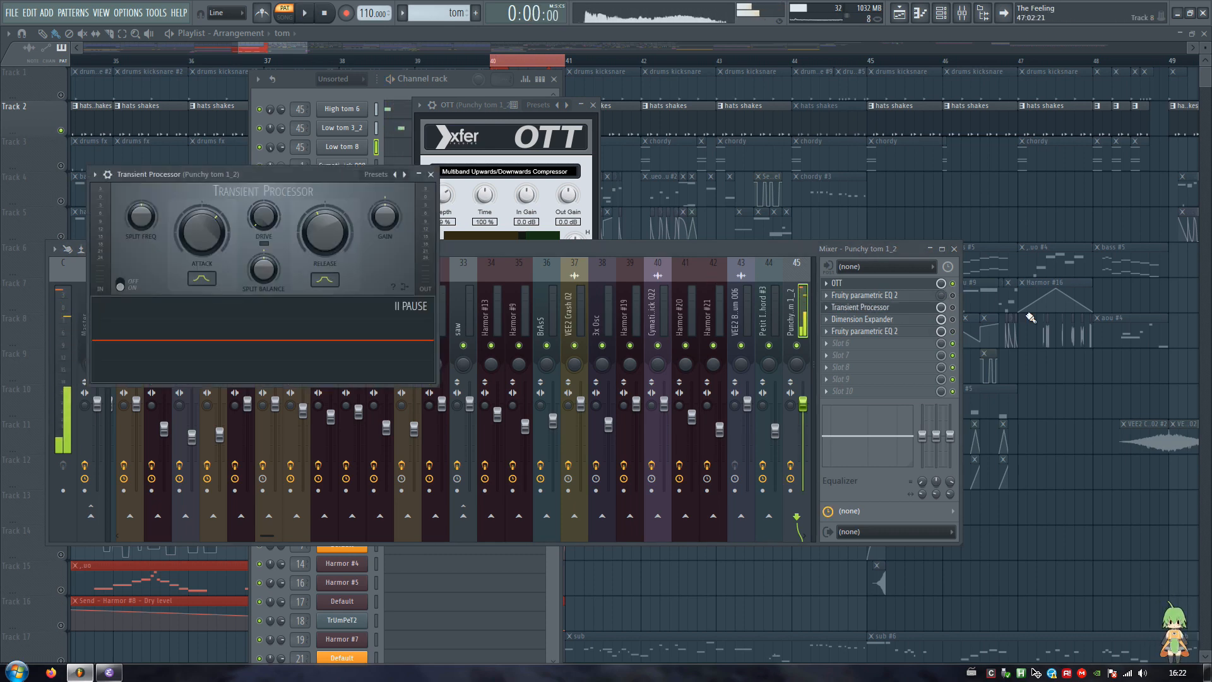
{"action": "left_click", "coordinate": [958, 311]}
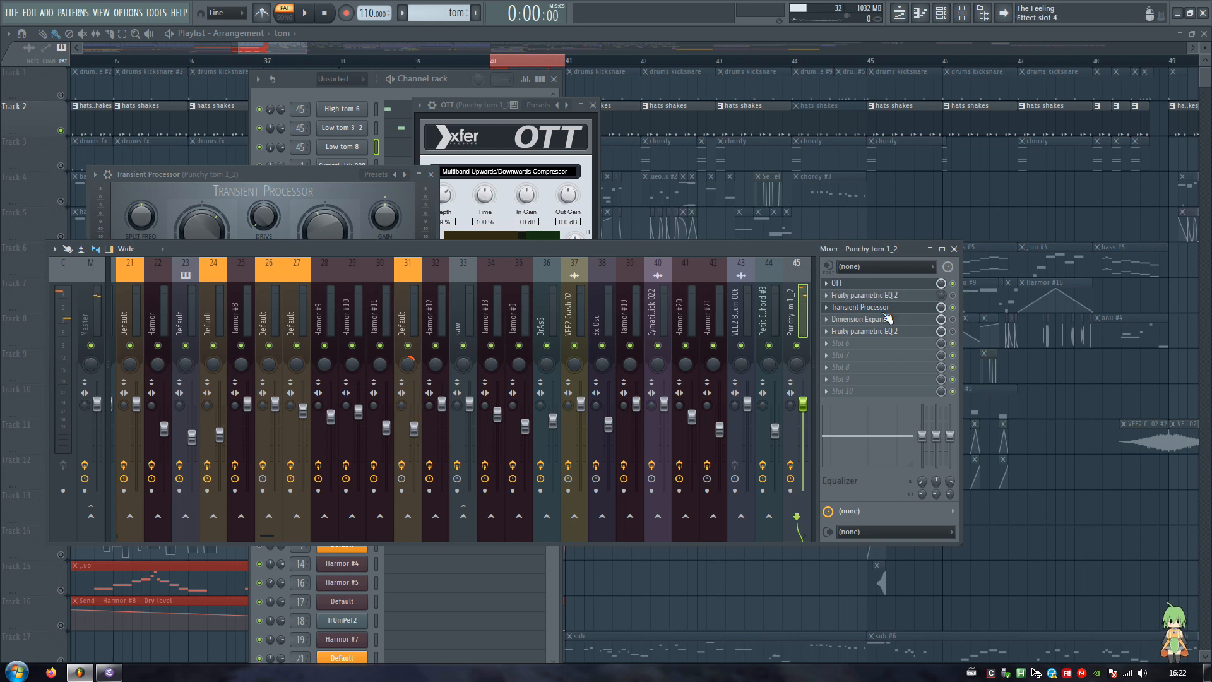
{"action": "key", "text": "space"}
{"action": "left_click_drag", "start_coordinate": [310, 170], "coordinate": [524, 145]}
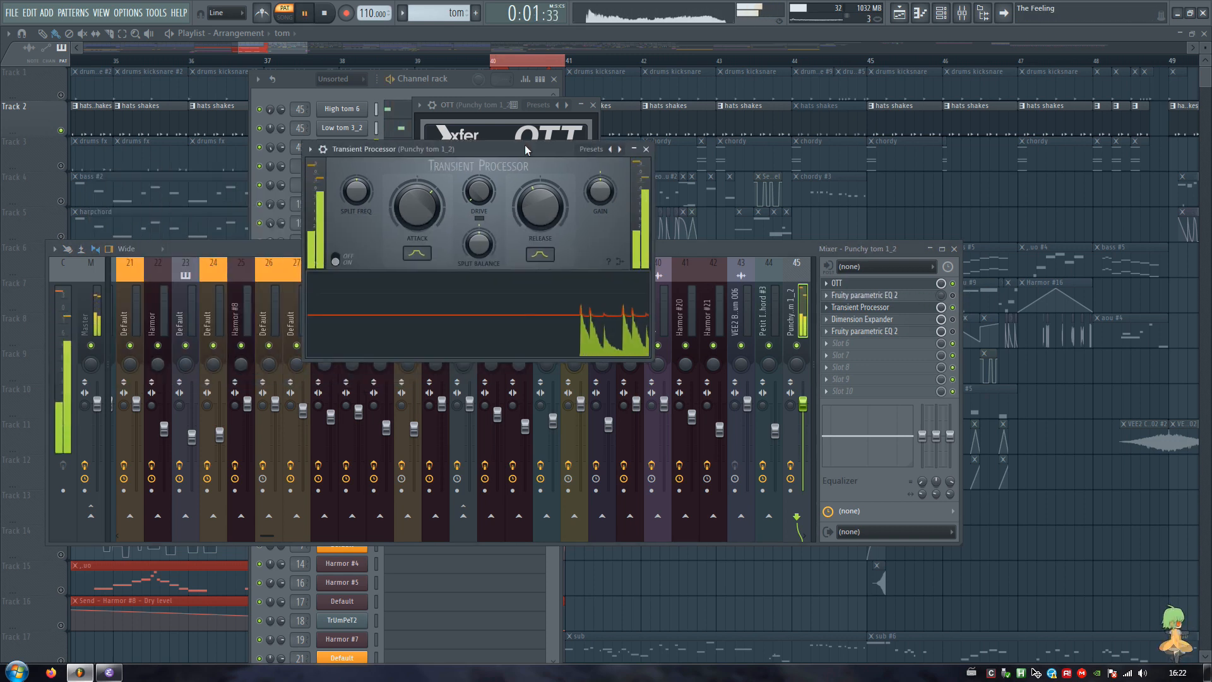
{"action": "key", "text": "space"}
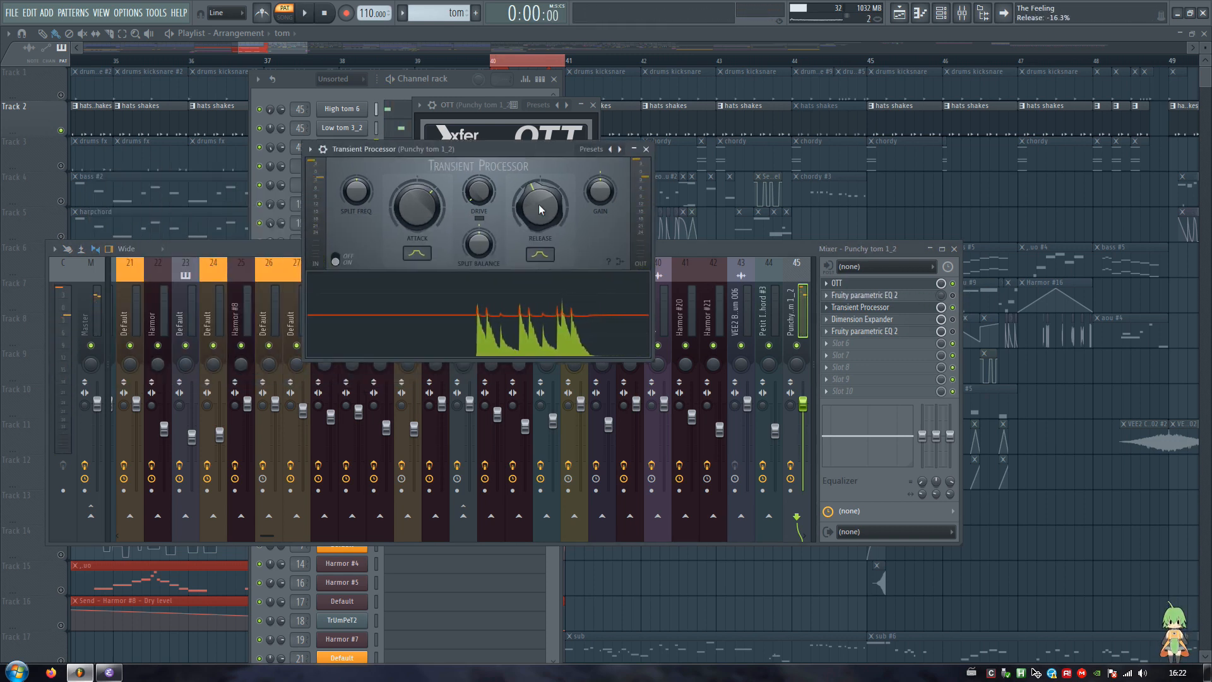
Bypass the Transient Processor and OTT and play the toms dry for comparison
{"action": "left_click", "coordinate": [957, 314]}
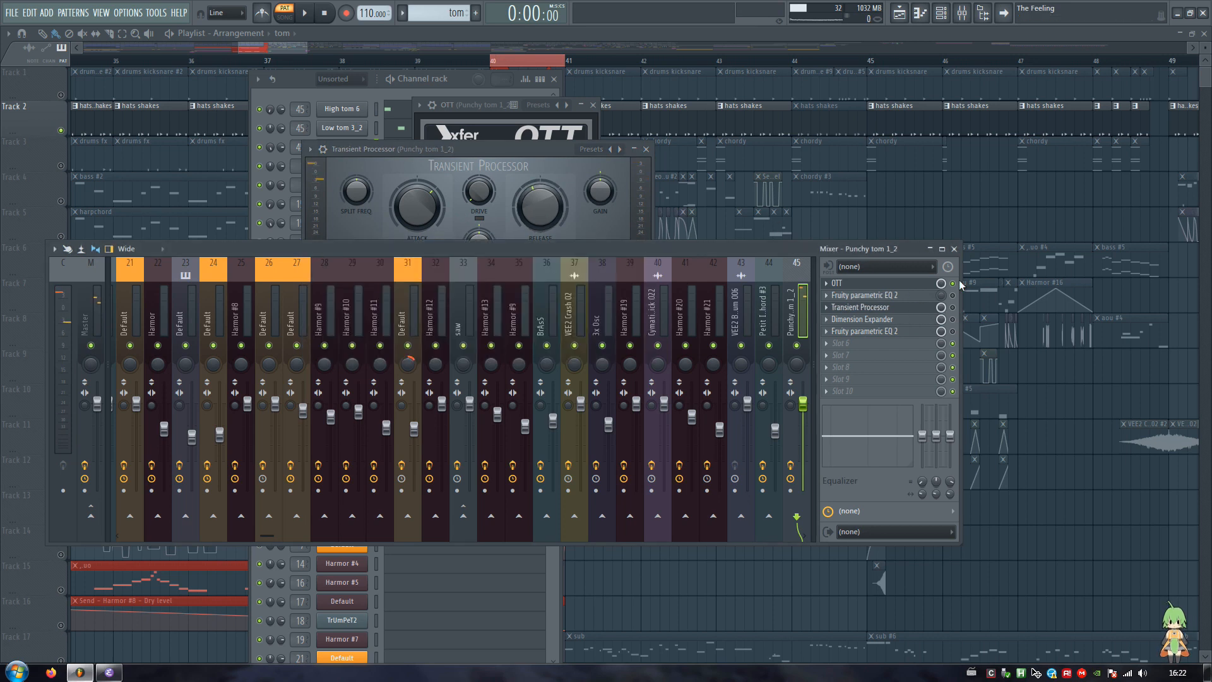
{"action": "key", "text": "space"}
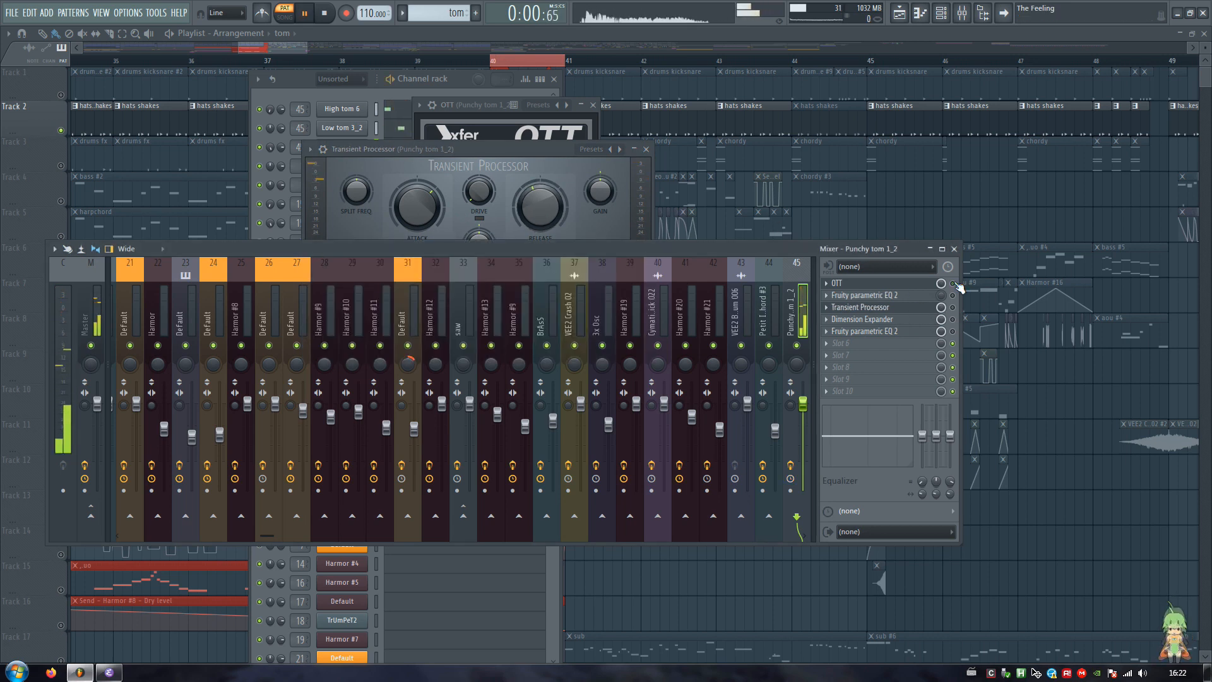
{"action": "key", "text": "space"}
Adjust the Transient Processor's Release amount on the tom track while the tom pattern plays, and stop playback
{"action": "left_click", "coordinate": [880, 308]}
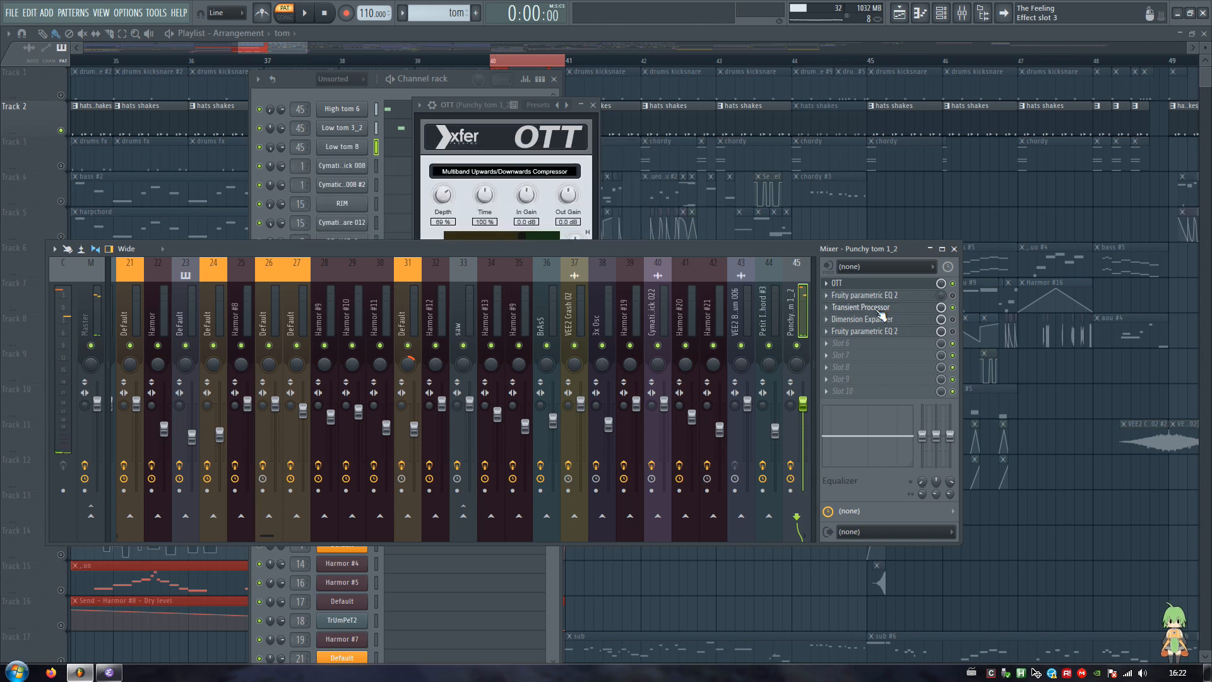
{"action": "left_click", "coordinate": [846, 308]}
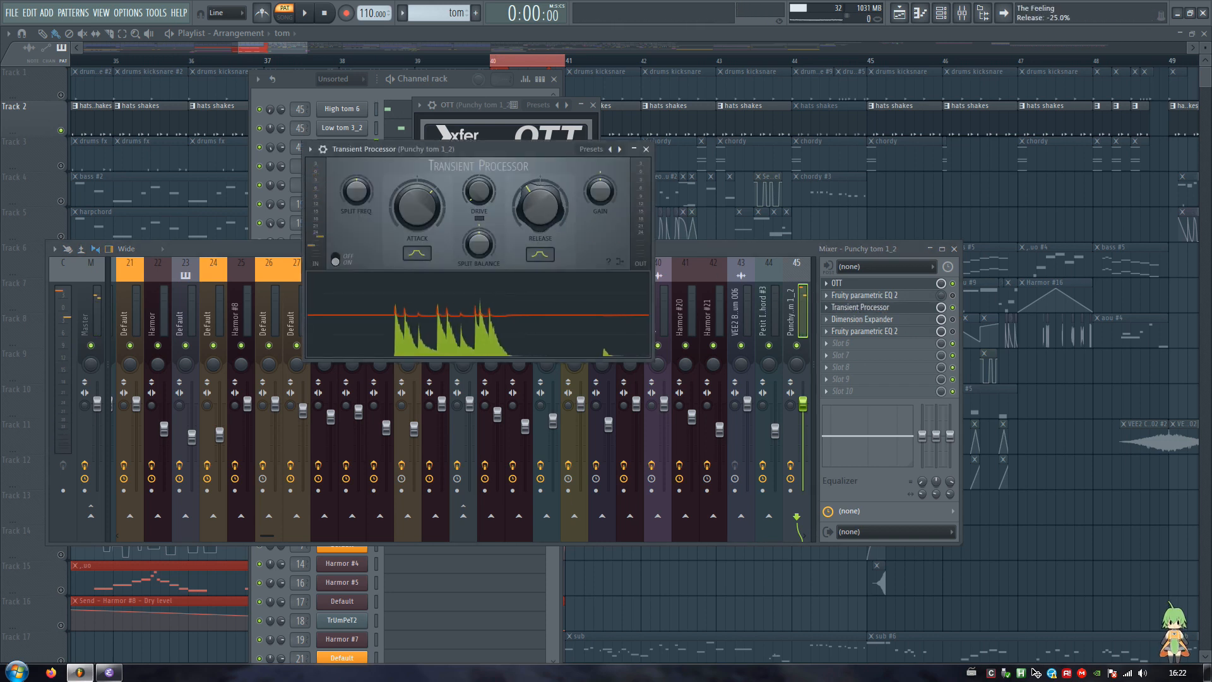
{"action": "key", "text": "space"}
{"action": "mouse_move", "coordinate": [545, 210]}
{"action": "left_mouse_down"}
{"action": "mouse_move", "coordinate": [545, 225]}
{"action": "mouse_move", "coordinate": [546, 183]}
{"action": "mouse_move", "coordinate": [541, 230]}
{"action": "mouse_move", "coordinate": [543, 195]}
{"action": "left_mouse_up"}
{"action": "key", "text": "space"}
Open the Dimension Expander beside OTT, enable it and play the tom pattern
{"action": "left_click", "coordinate": [862, 319]}
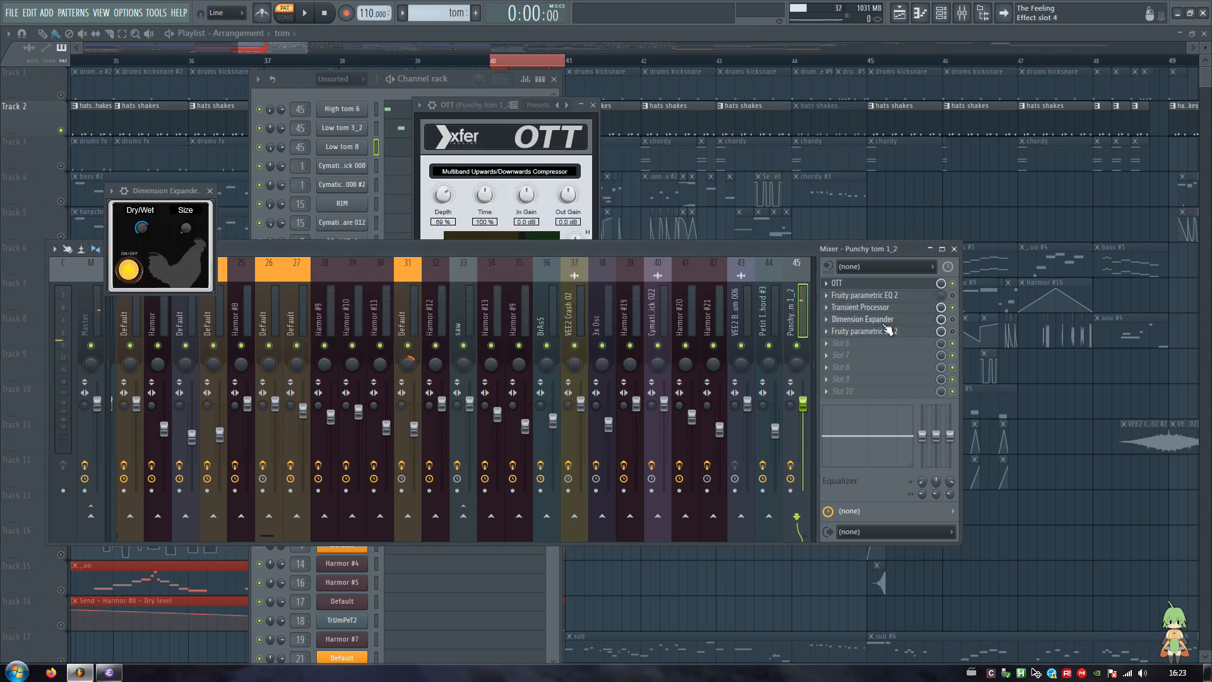
{"action": "left_click_drag", "start_coordinate": [142, 195], "coordinate": [337, 154]}
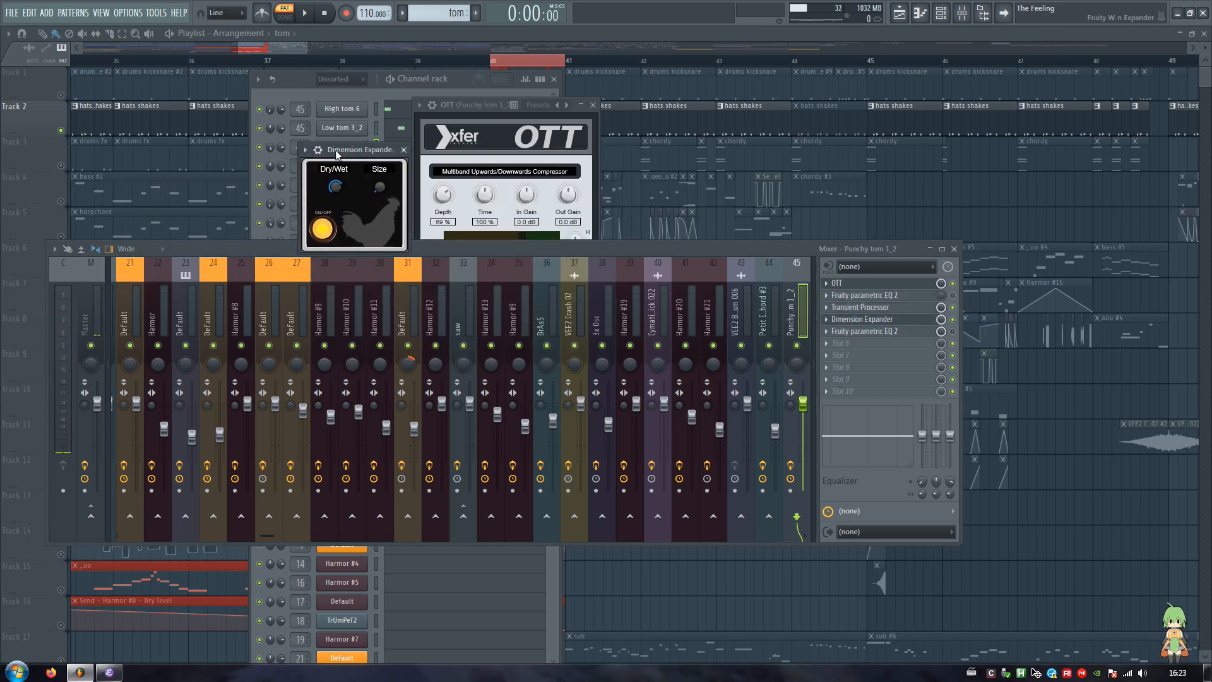
{"action": "key", "text": "space"}
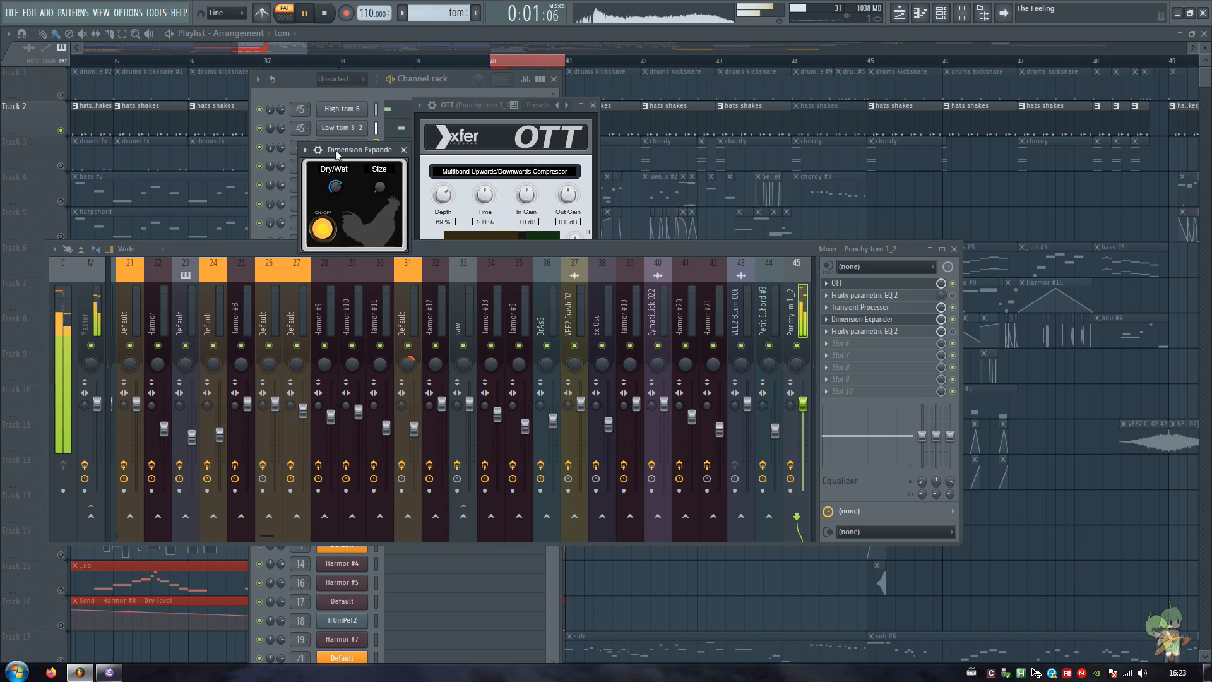
Open the tom track's last Fruity parametric EQ 2, enable it and play the tom pattern to examine its curve
{"action": "left_click", "coordinate": [862, 330]}
{"action": "key", "text": "space"}
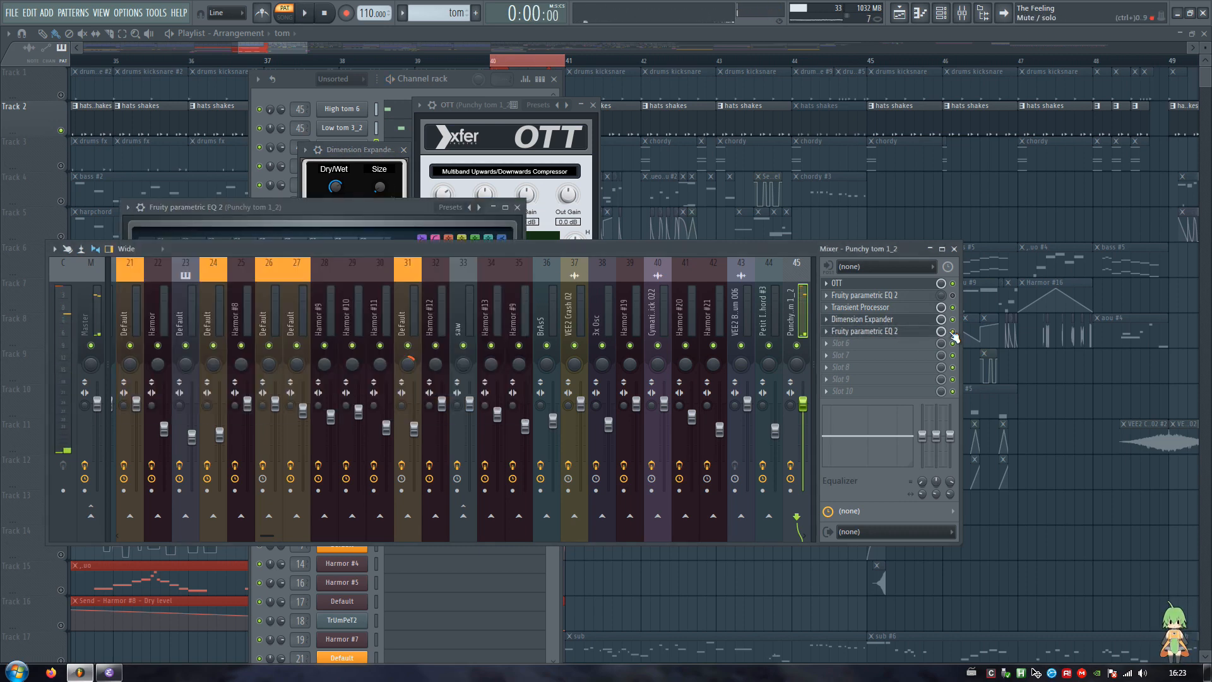
{"action": "left_click_drag", "start_coordinate": [444, 210], "coordinate": [562, 176]}
{"action": "key", "text": "space"}
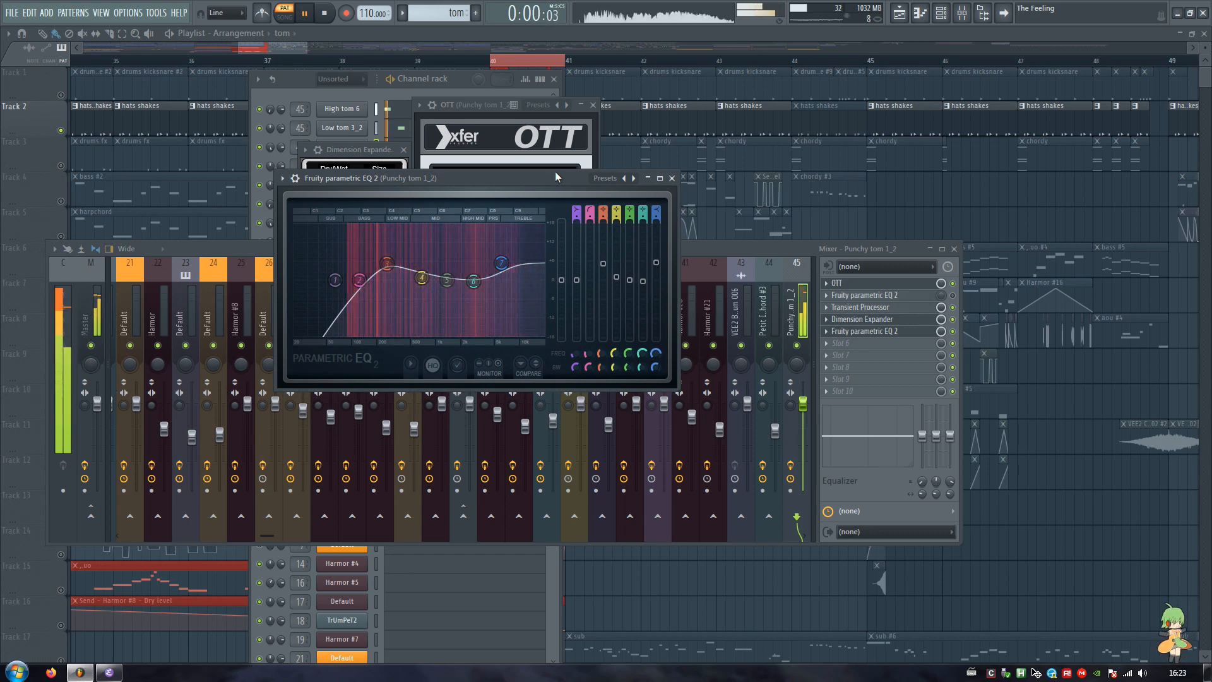
{"action": "key", "text": "space"}
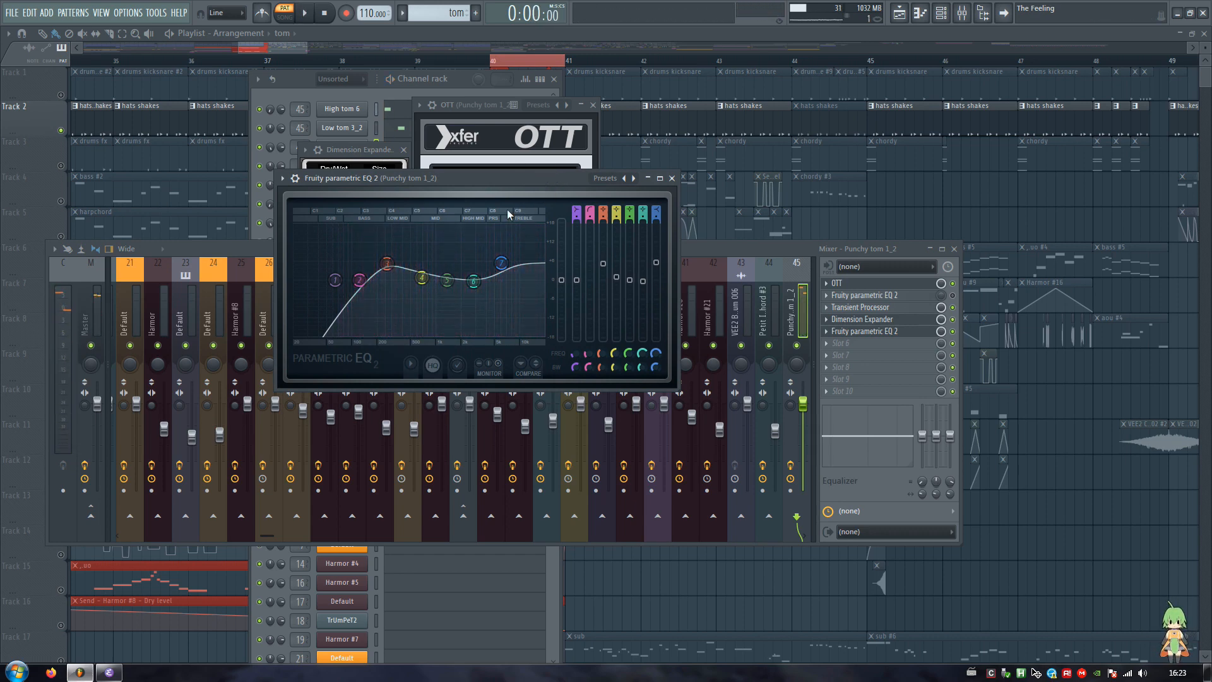
Close all plugin windows and look at the Fruity parametric EQ 2 in slot 2 of the tom mixer track
{"action": "key", "text": "F12"}
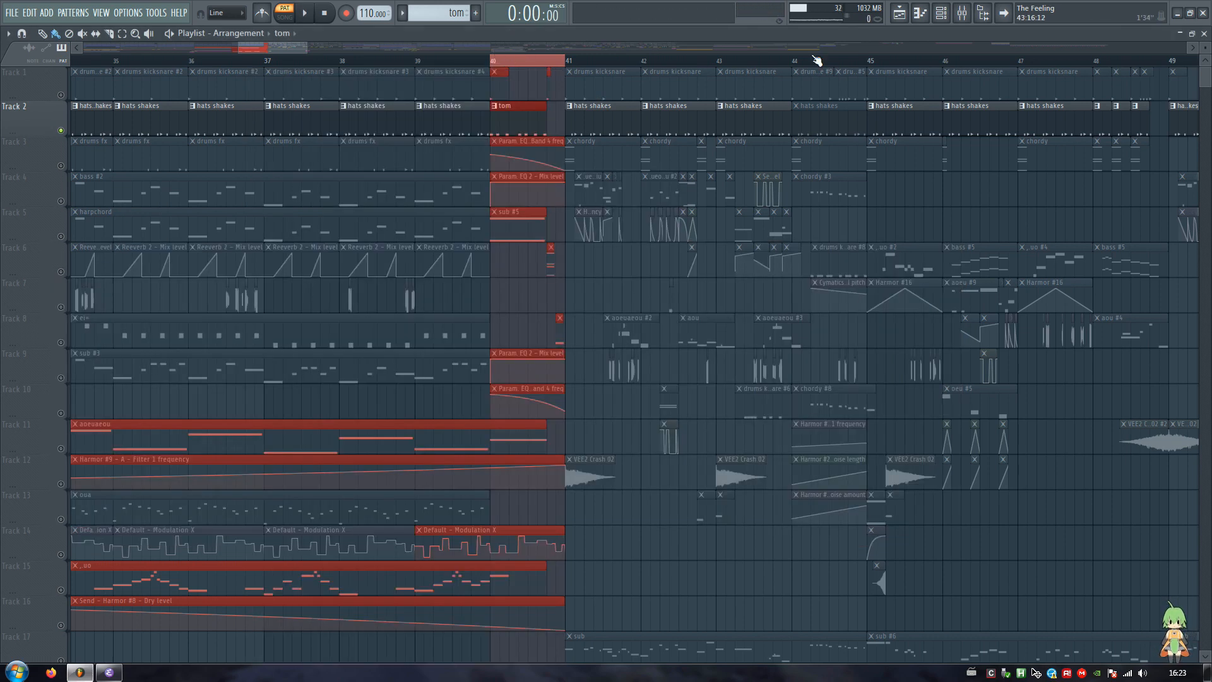
{"action": "left_click", "coordinate": [941, 12]}
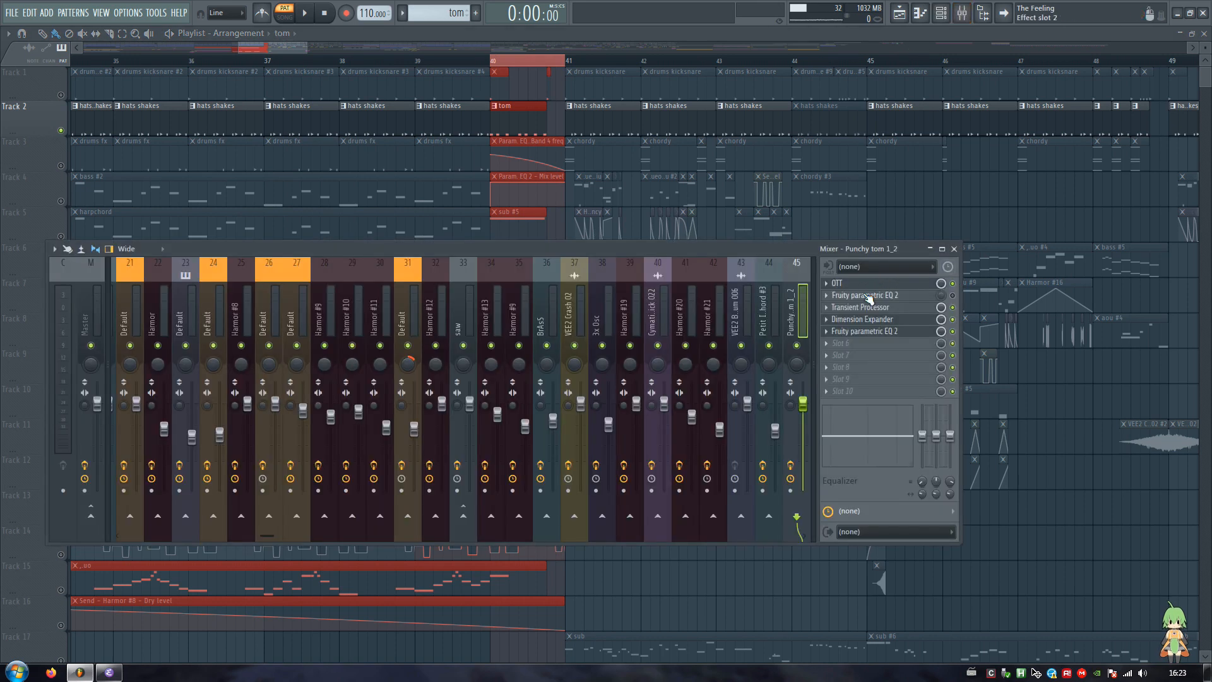
{"action": "left_click", "coordinate": [870, 296]}
{"action": "left_click_drag", "start_coordinate": [149, 99], "coordinate": [810, 129]}
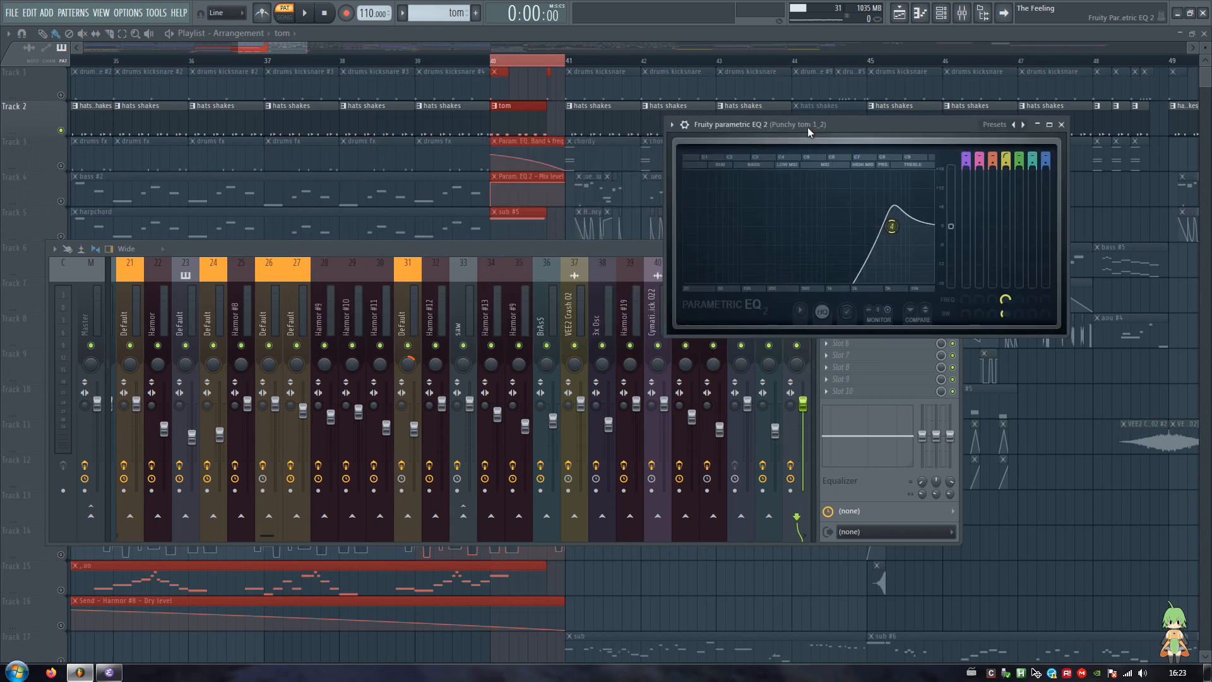
{"action": "key", "text": "Escape"}
{"action": "left_click", "coordinate": [163, 249]}
{"action": "left_click", "coordinate": [82, 191]}
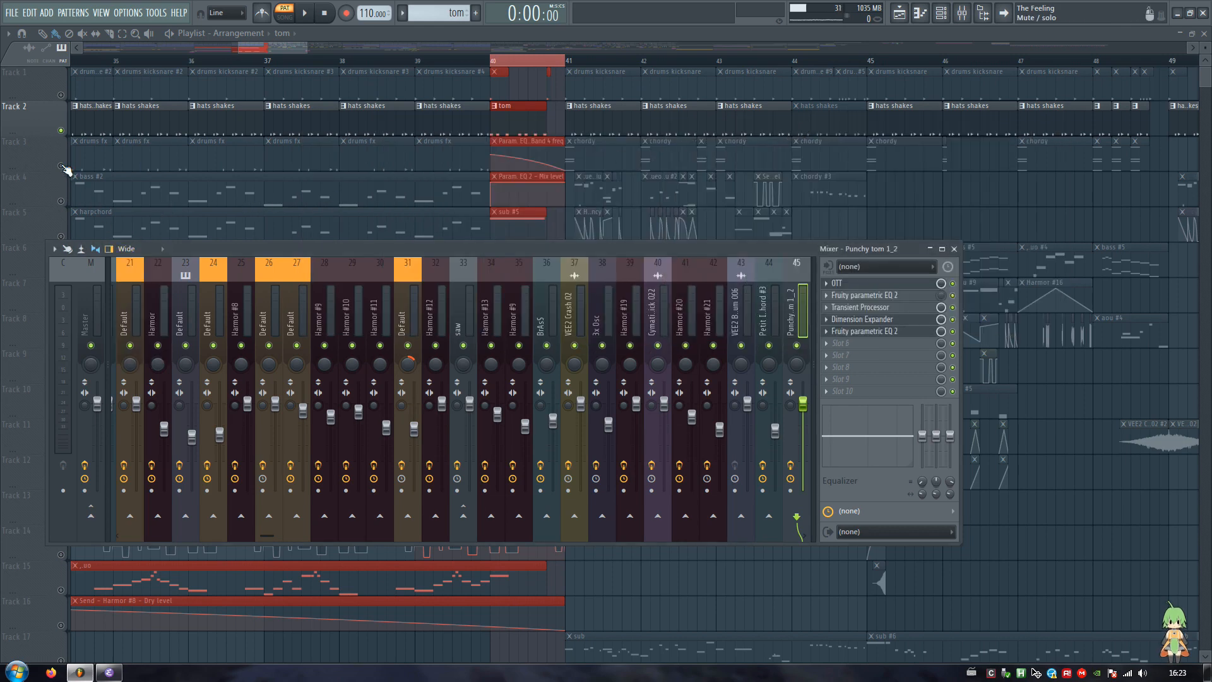
Unmute playlist tracks 3 and 4 and play the song from bar 40
{"action": "left_click", "coordinate": [61, 165]}
{"action": "left_click", "coordinate": [61, 201]}
{"action": "scroll", "coordinate": [488, 63], "scroll_direction": "up", "scroll_amount": 3}
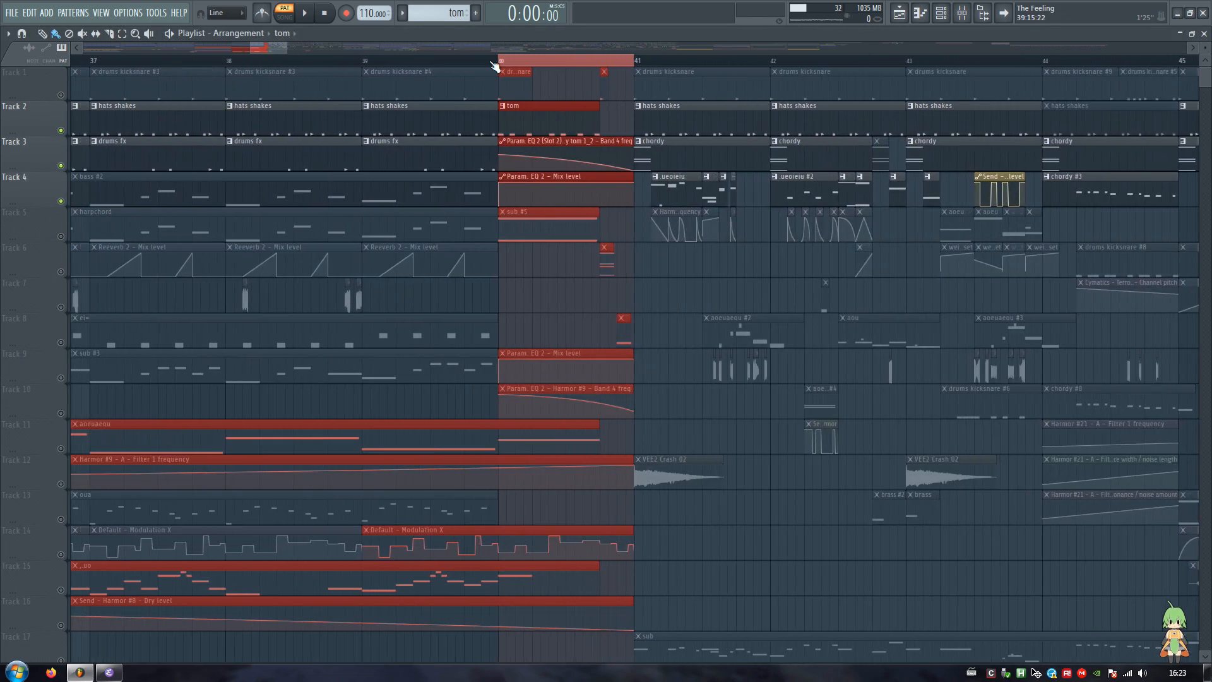
{"action": "left_click", "coordinate": [499, 61]}
{"action": "key", "text": "space"}
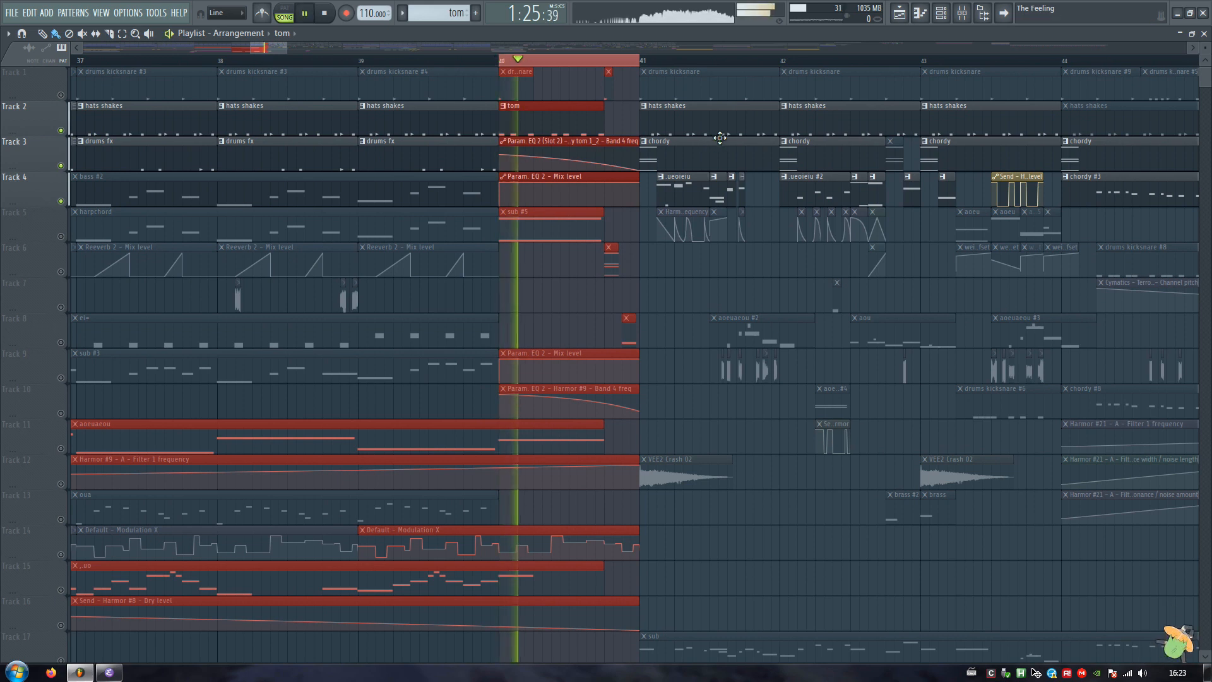
Reopen the tom track's slot 2 Fruity parametric EQ 2 and replay bar 40 to watch its automated filter sweep
{"action": "left_click", "coordinate": [966, 16]}
{"action": "key", "text": "space"}
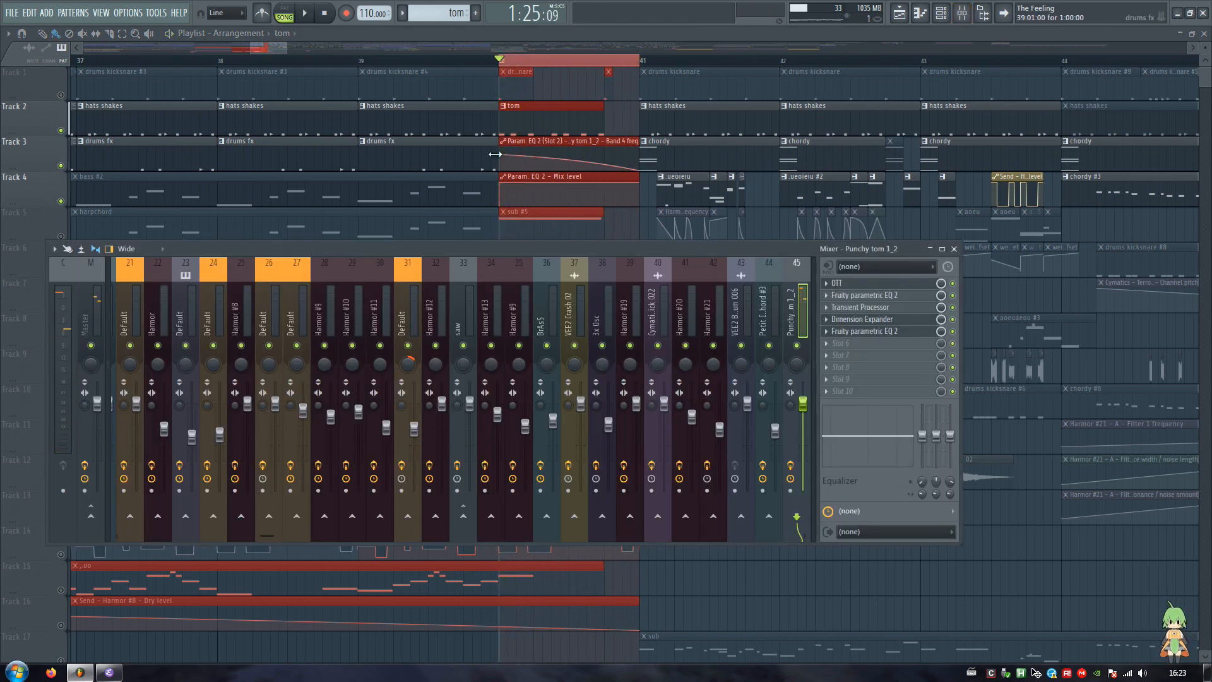
{"action": "left_click", "coordinate": [888, 296]}
{"action": "key", "text": "space"}
{"action": "left_click_drag", "start_coordinate": [764, 126], "coordinate": [818, 178]}
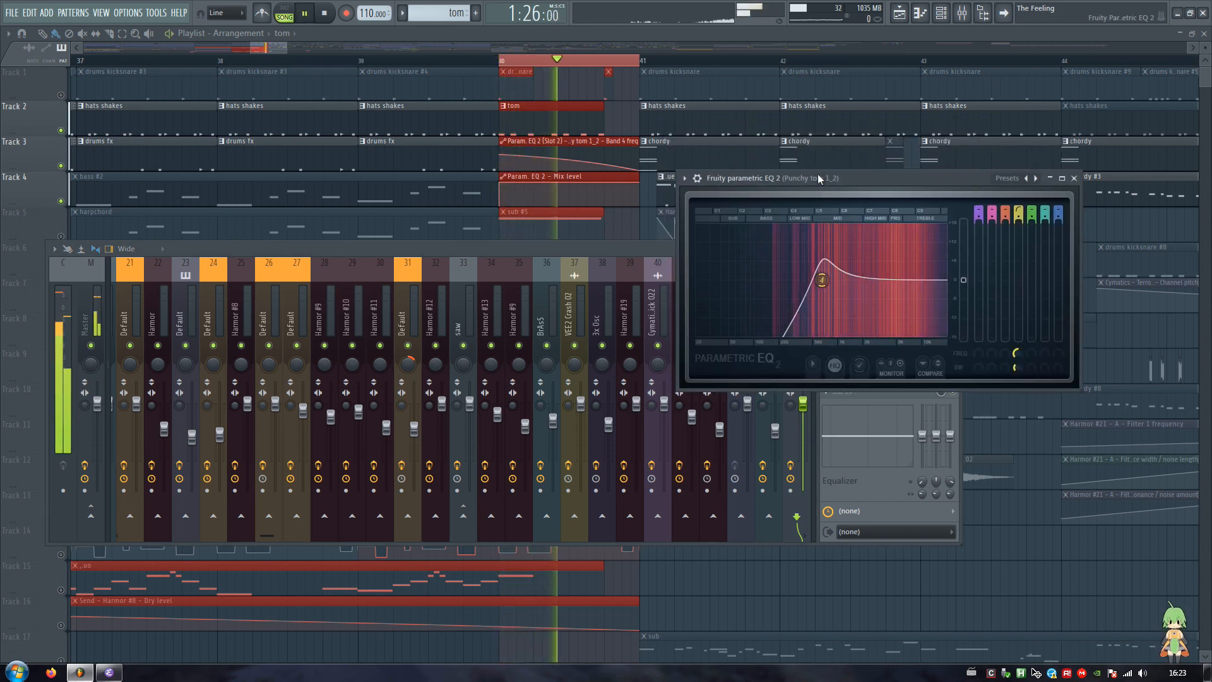
Solo playlist track 4 and try moving band 4 of the tom track's slot 2 Fruity parametric EQ 2 to a lower frequency
{"action": "key", "text": "space"}
{"action": "key", "text": "Escape"}
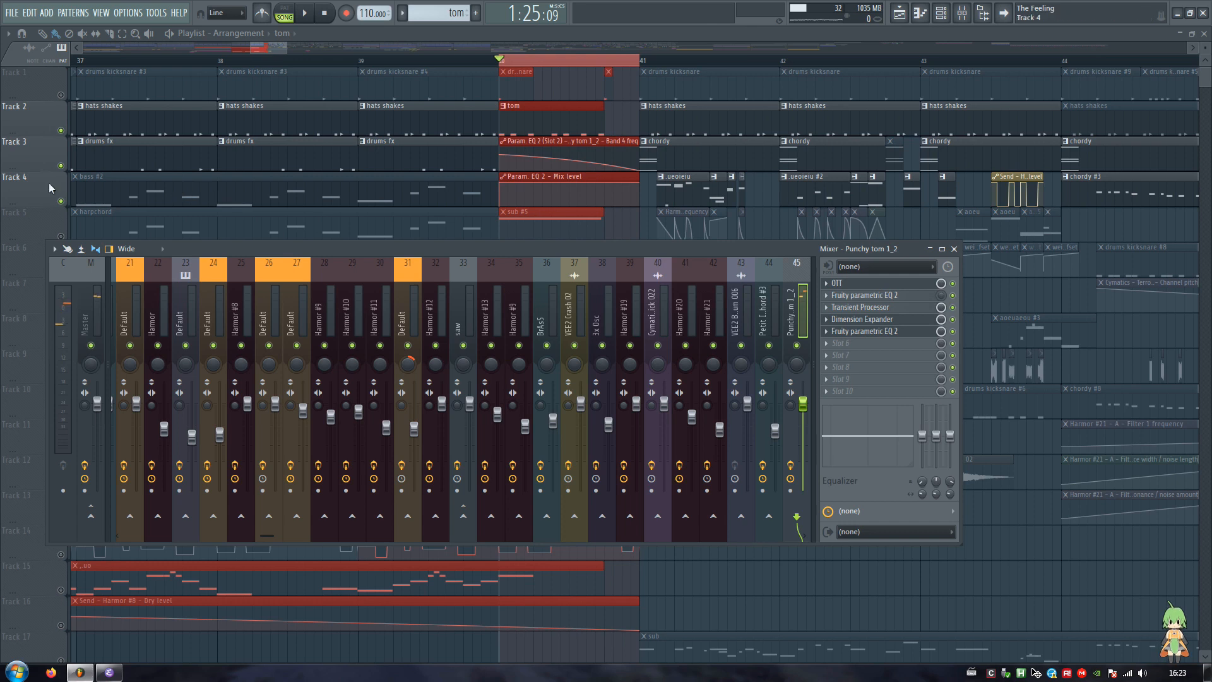
{"action": "right_click", "coordinate": [61, 200]}
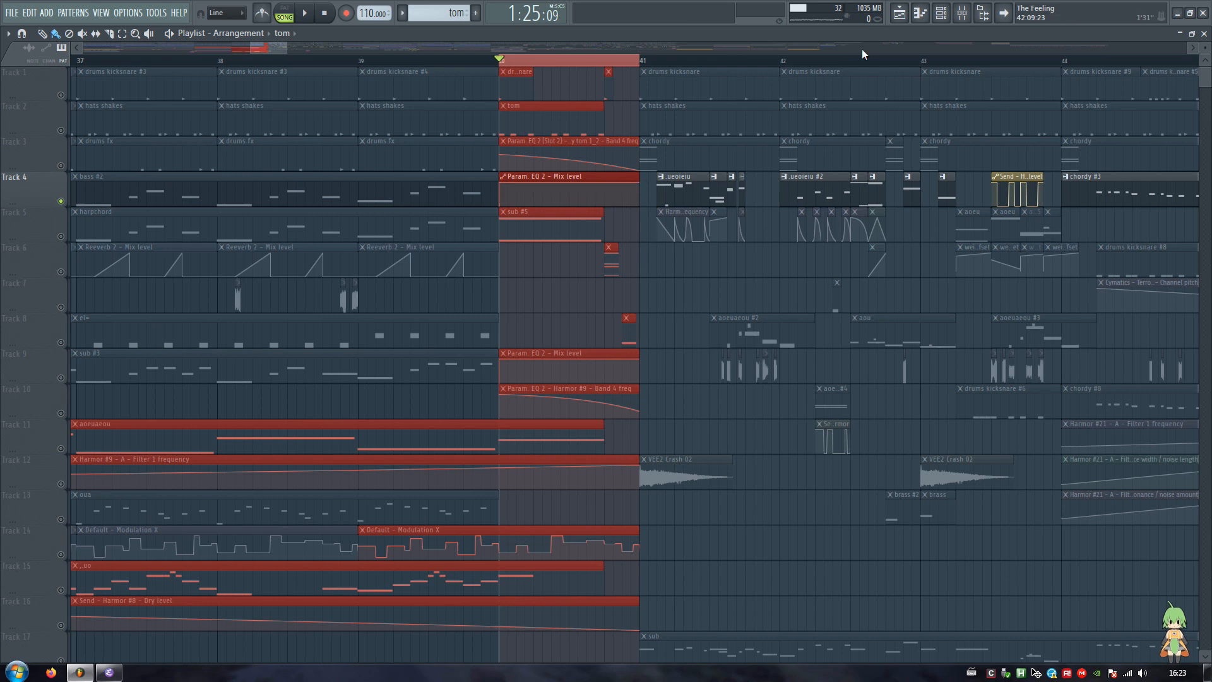
{"action": "left_click", "coordinate": [962, 12]}
{"action": "left_click", "coordinate": [889, 298]}
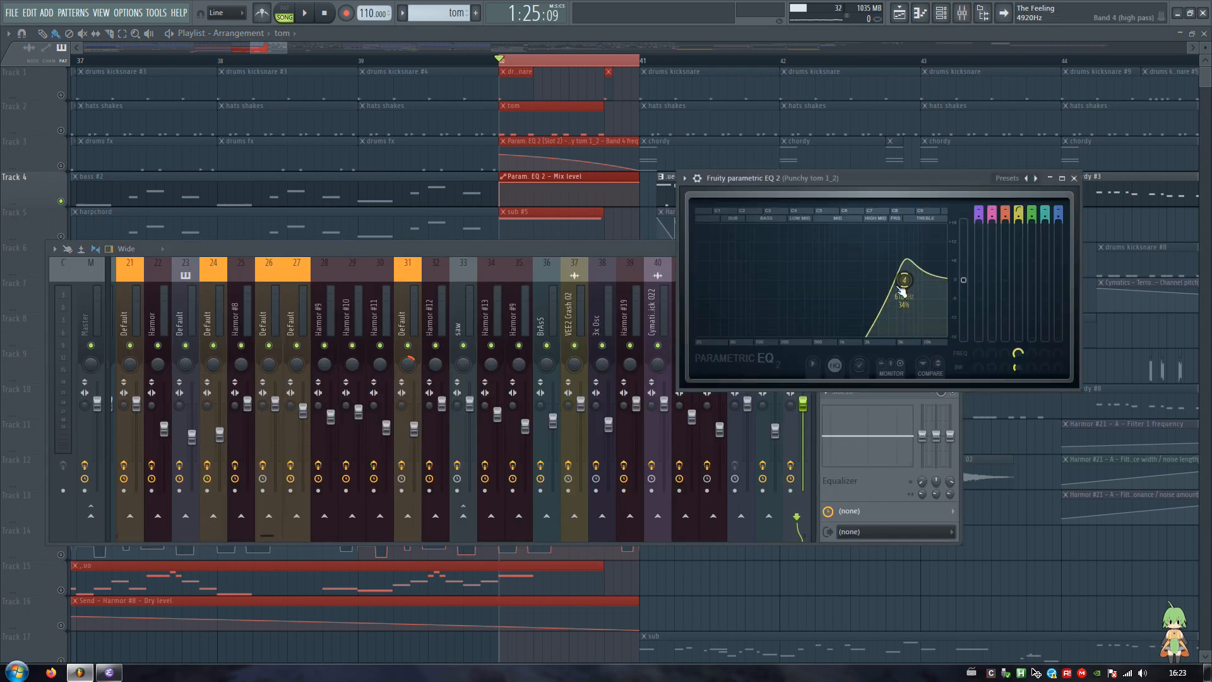
{"action": "left_click_drag", "start_coordinate": [904, 287], "coordinate": [861, 280]}
{"action": "key", "text": "Escape"}
{"action": "key", "text": "Escape"}
Unmute playlist tracks 3 and 2 and play the tom section at bar 40 with its EQ automation
{"action": "key", "text": "space"}
{"action": "key", "text": "space"}
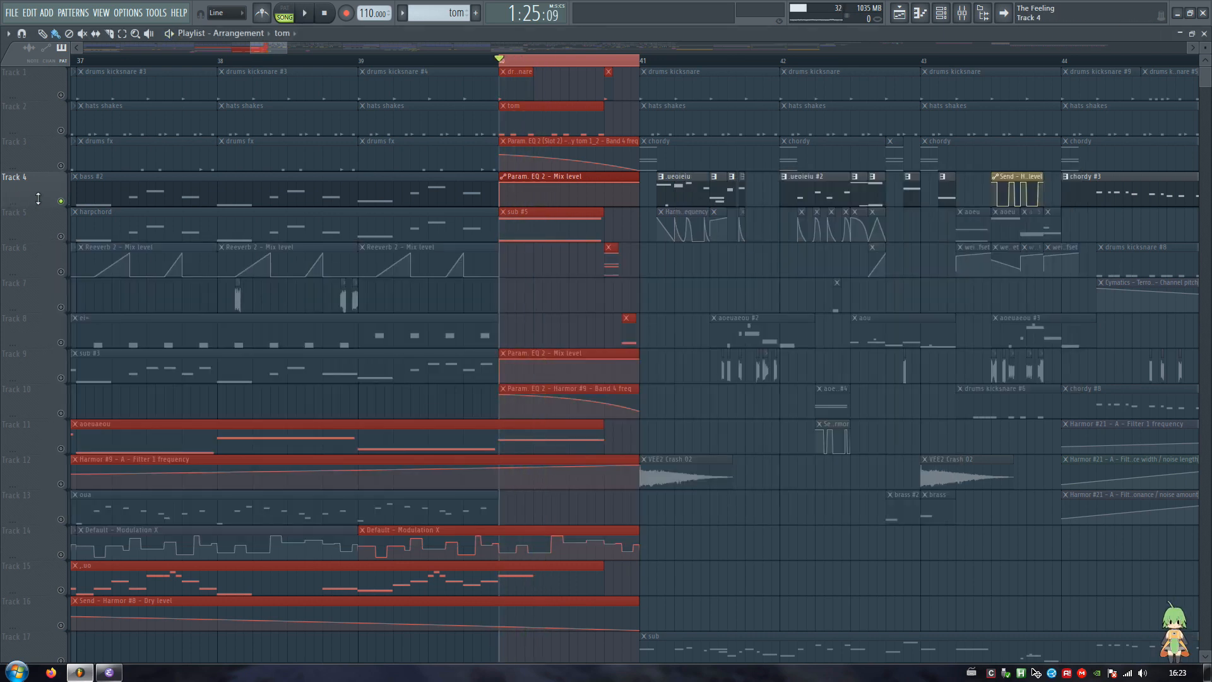
{"action": "left_click", "coordinate": [61, 166]}
{"action": "left_click", "coordinate": [61, 130]}
{"action": "key", "text": "space"}
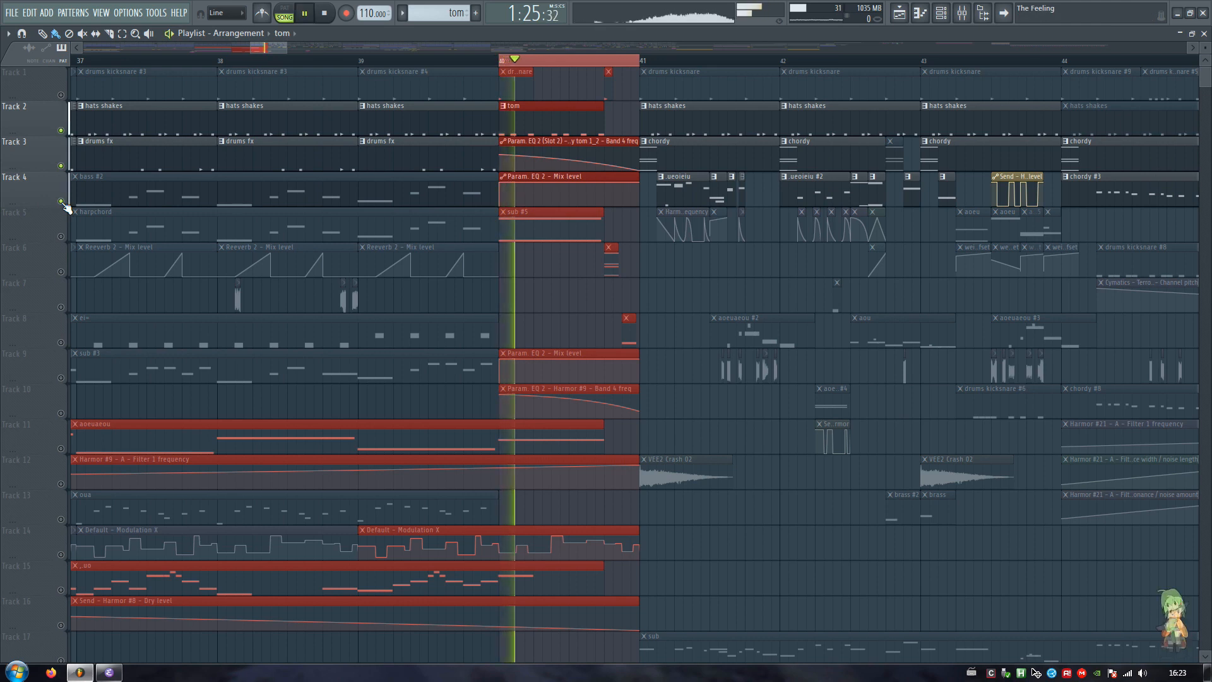
{"action": "key", "text": "space"}
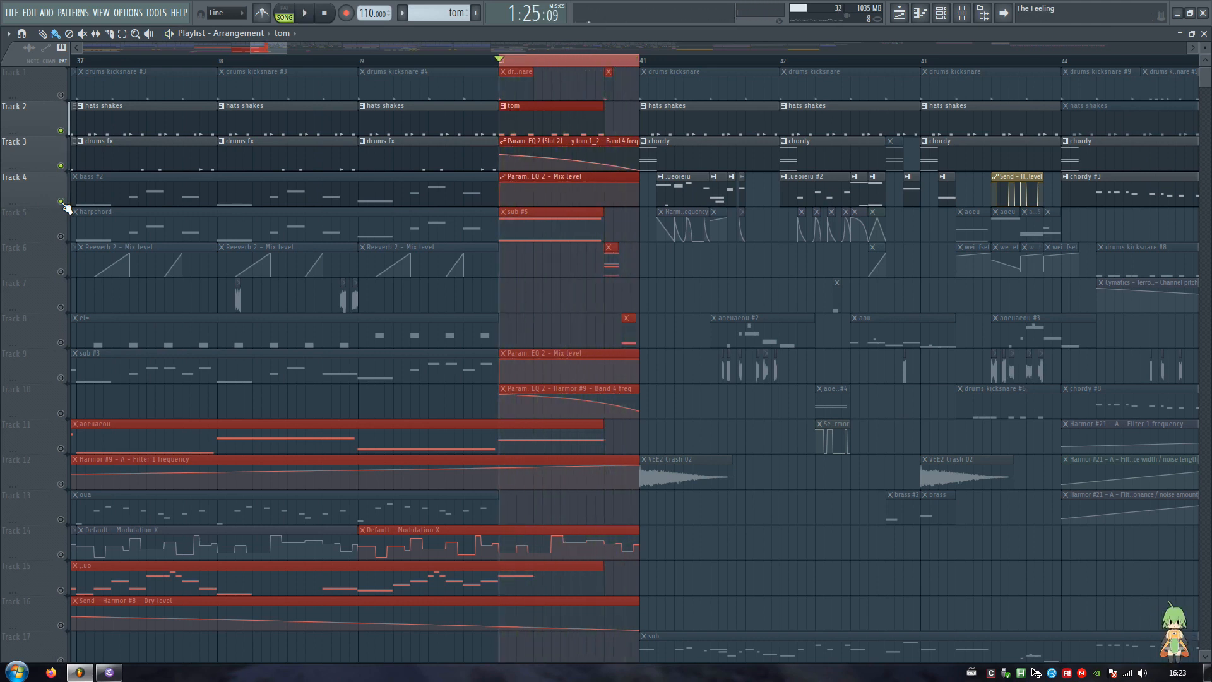
Unmute all playlist tracks and move the playhead back to the start of the song
{"action": "right_click", "coordinate": [61, 202]}
{"action": "right_click", "coordinate": [62, 202]}
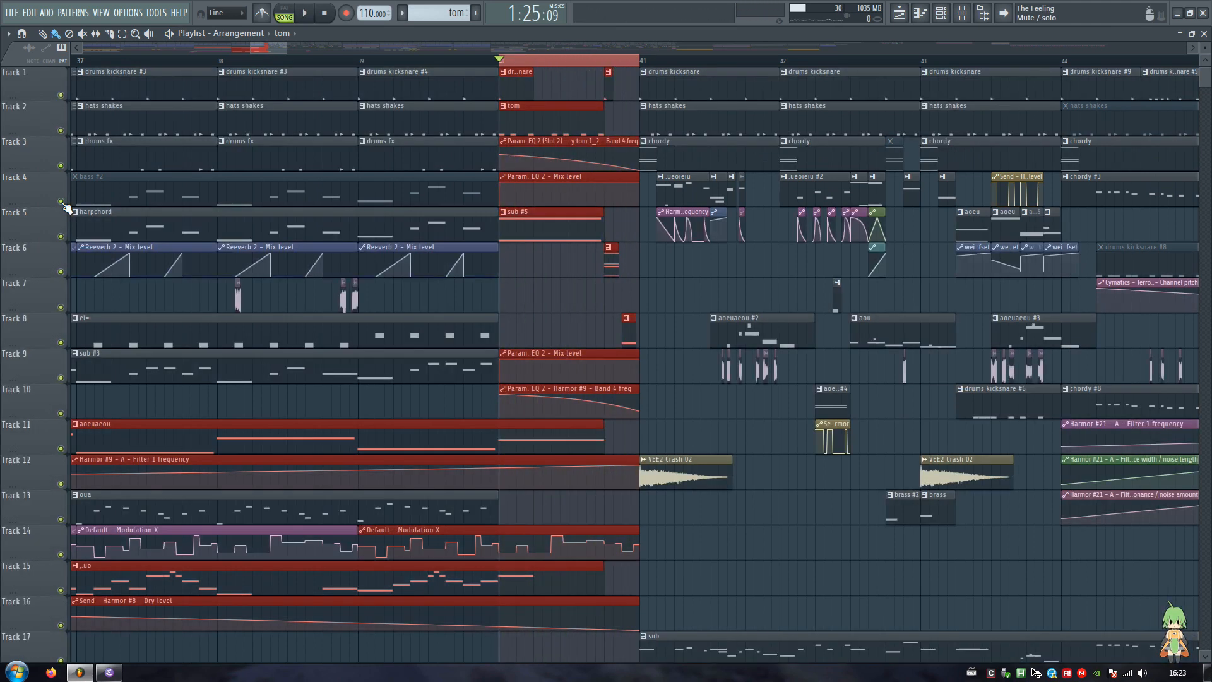
{"action": "scroll", "coordinate": [385, 58], "scroll_direction": "down", "scroll_amount": 6}
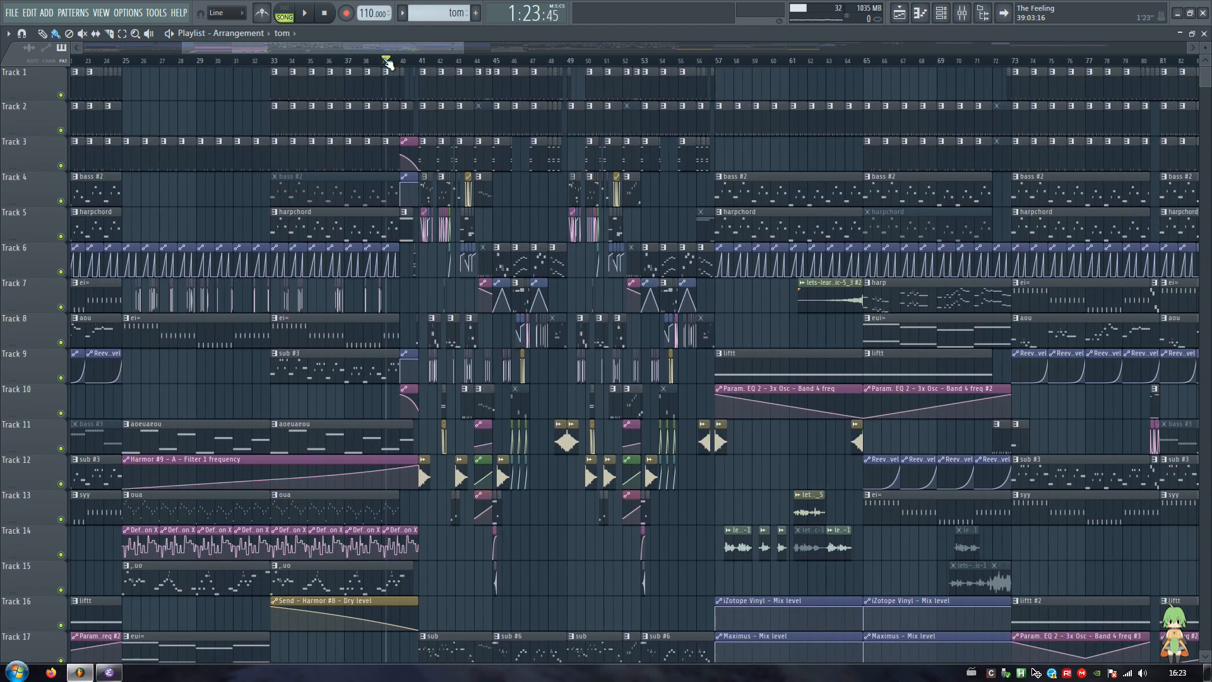
{"action": "scroll", "coordinate": [388, 62], "scroll_direction": "down", "scroll_amount": 2}
{"action": "left_click_drag", "start_coordinate": [393, 48], "coordinate": [29, 36]}
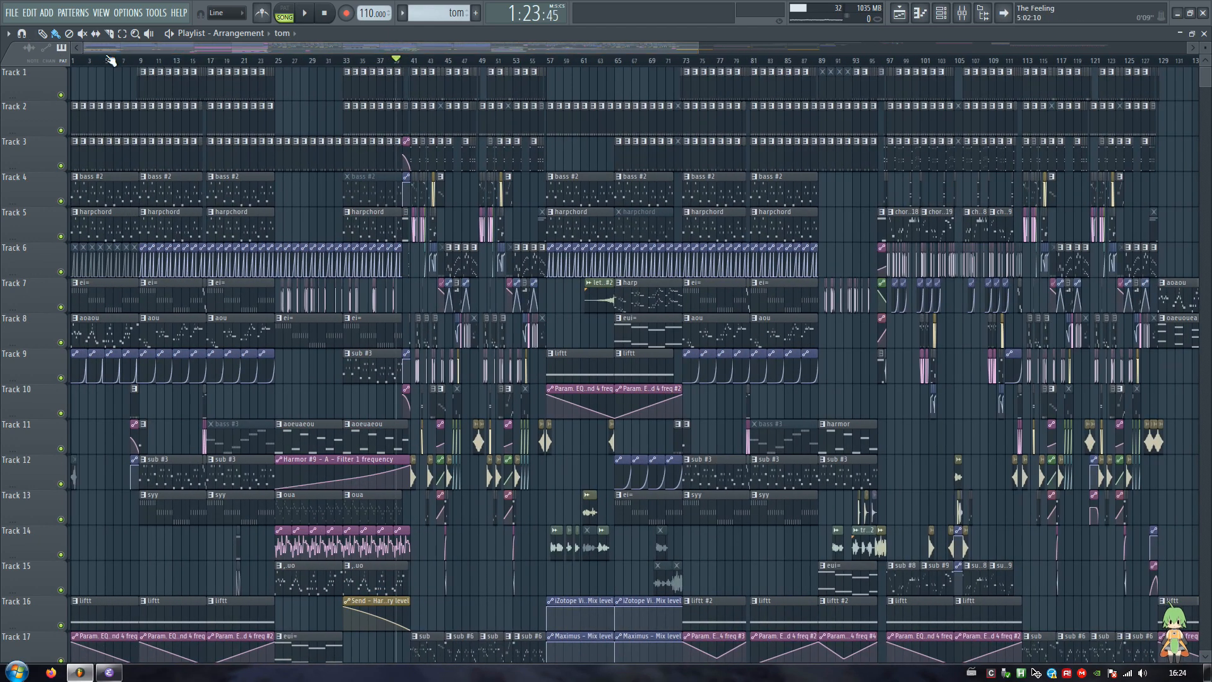
{"action": "left_click", "coordinate": [73, 61]}
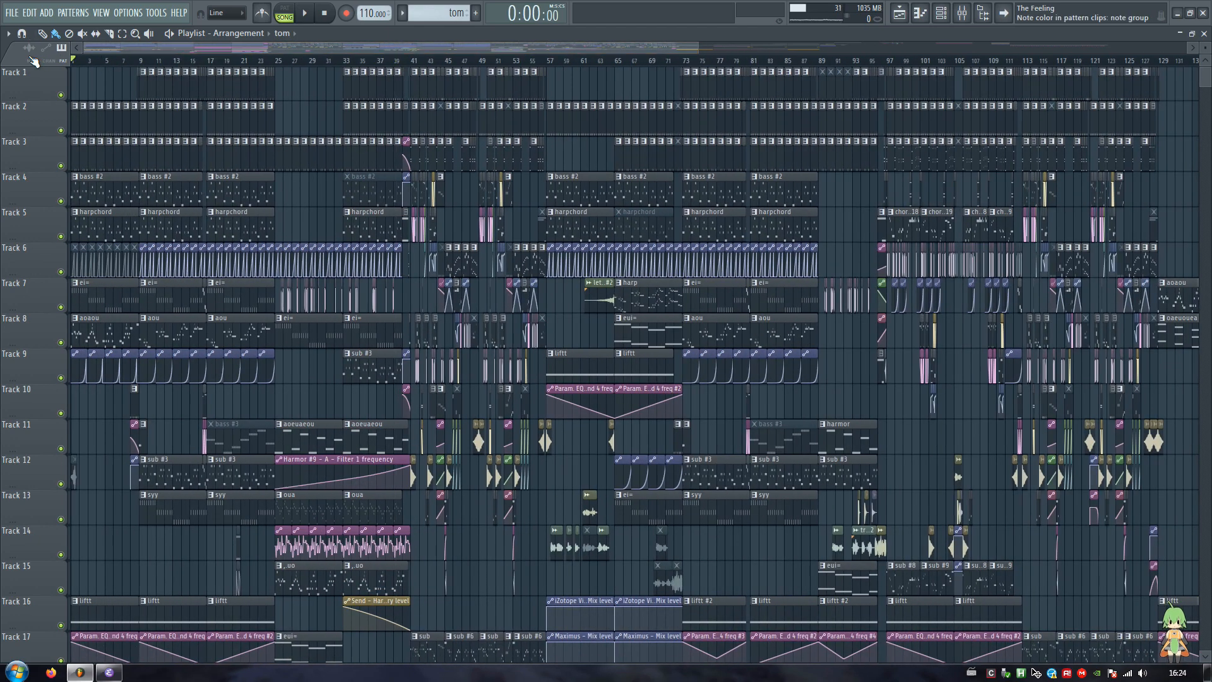
{"action": "scroll", "coordinate": [100, 65], "scroll_direction": "up", "scroll_amount": 2}
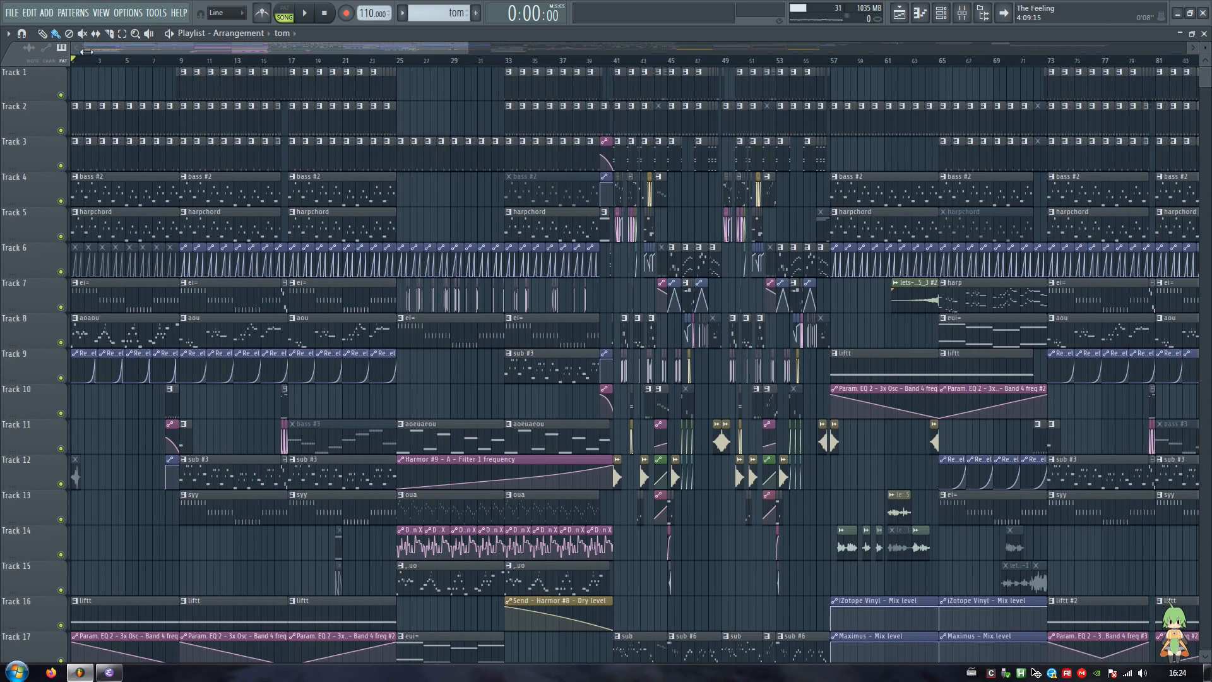
{"action": "scroll", "coordinate": [127, 44], "scroll_direction": "up", "scroll_amount": 1}
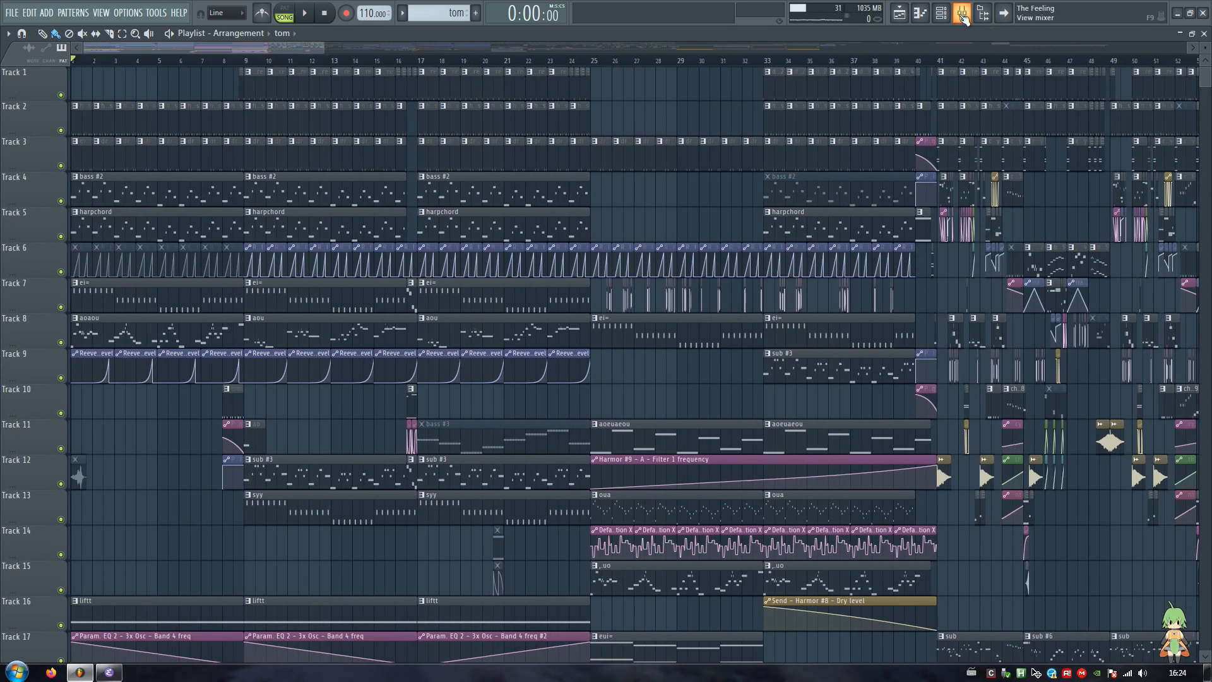
Open the mixer, select Insert 2 through Insert 123 and view the routing options for the 2bsc track without applying one
{"action": "left_click", "coordinate": [962, 15]}
{"action": "left_click_drag", "start_coordinate": [343, 244], "coordinate": [450, 192]}
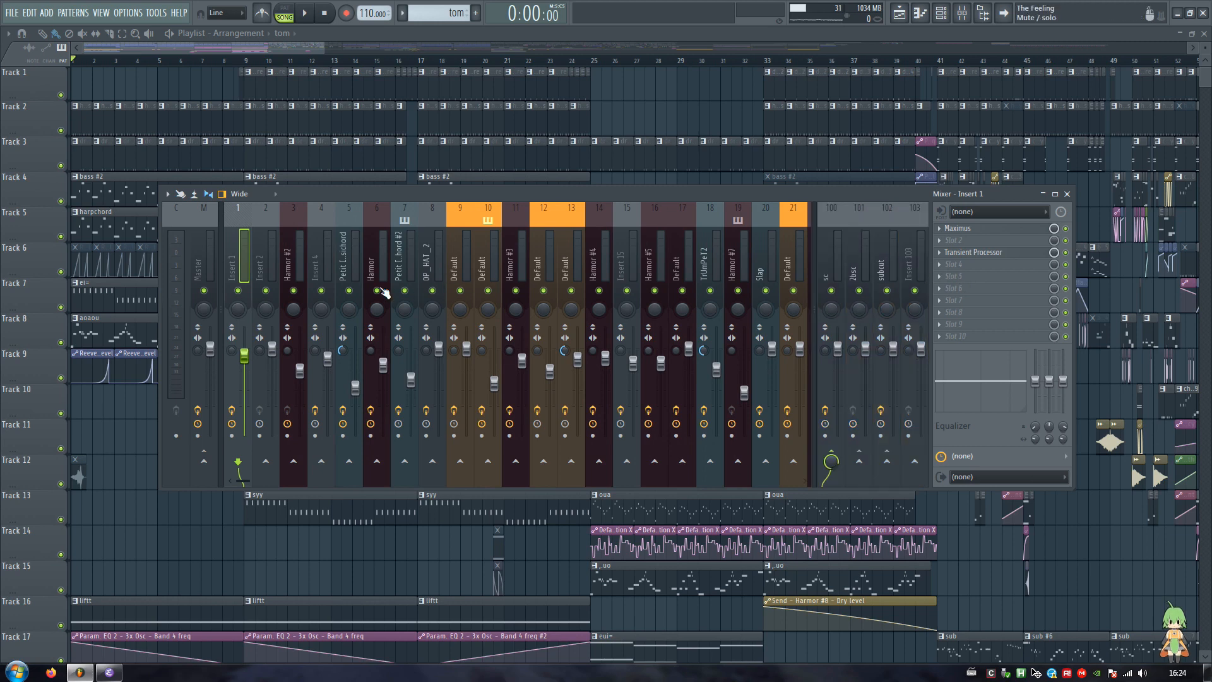
{"action": "left_click_drag", "start_coordinate": [263, 260], "coordinate": [811, 260]}
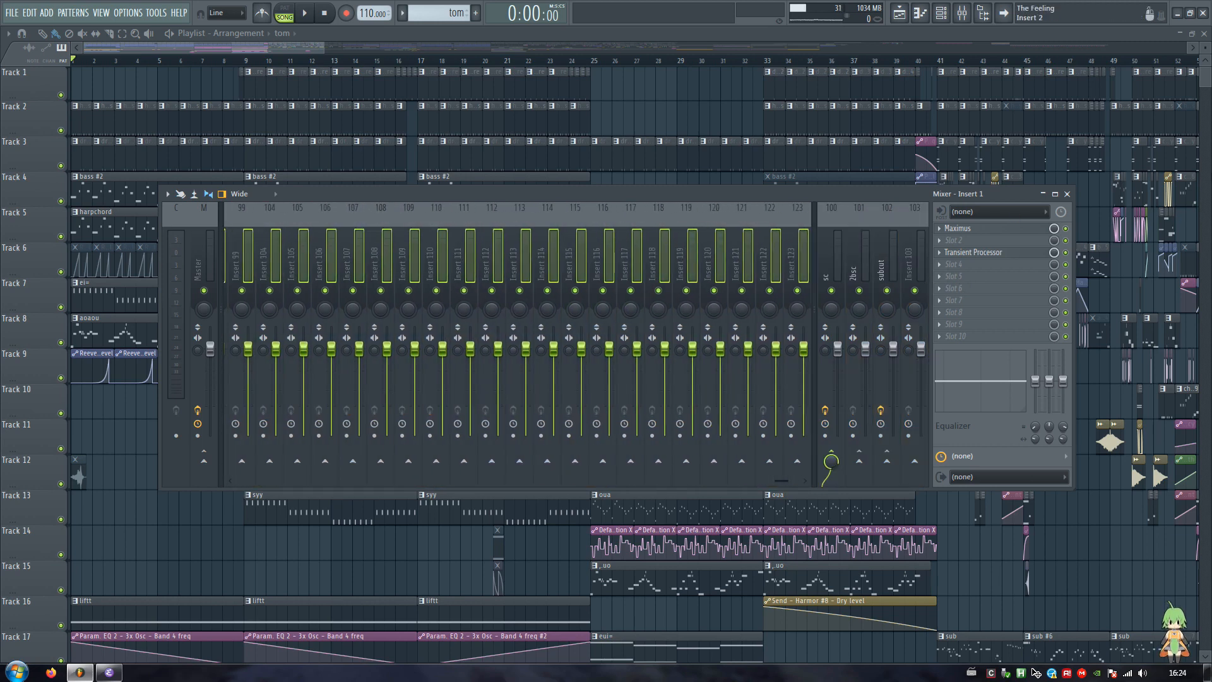
{"action": "right_click", "coordinate": [860, 463]}
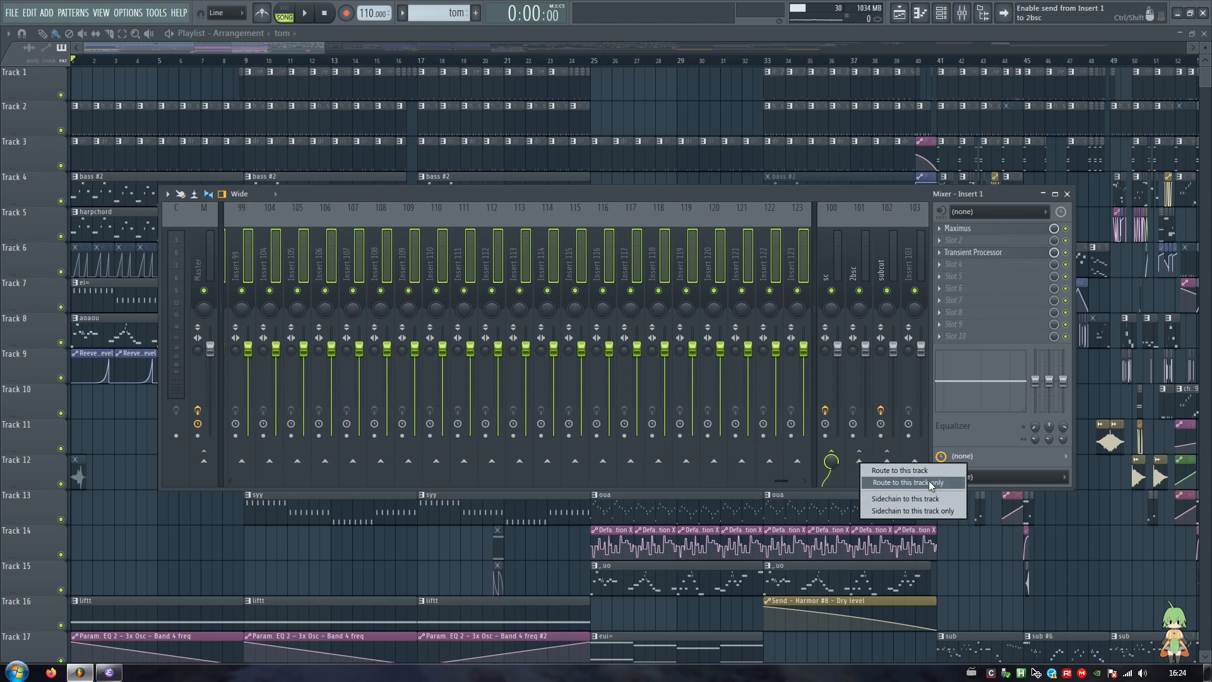
{"action": "left_click", "coordinate": [712, 193]}
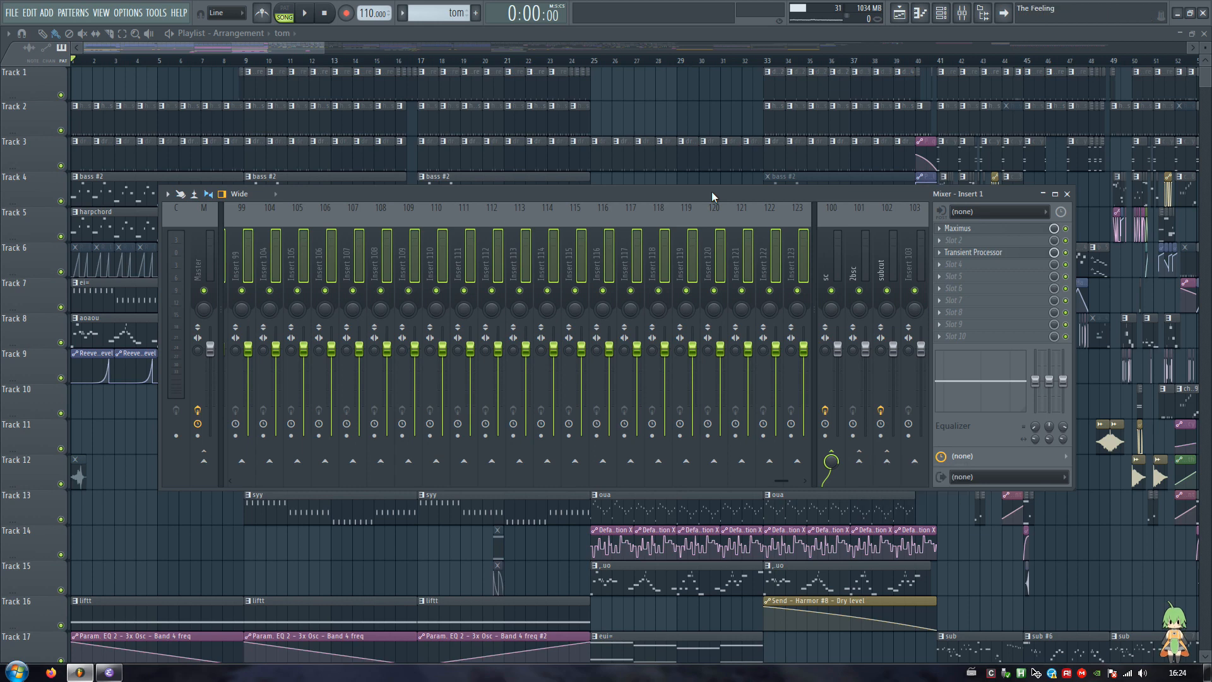
Examine the send routing and effects of Insert 2, 2bsc, sc, Insert 1 and Insert 4 in the mixer
{"action": "left_click_drag", "start_coordinate": [761, 258], "coordinate": [0, 324]}
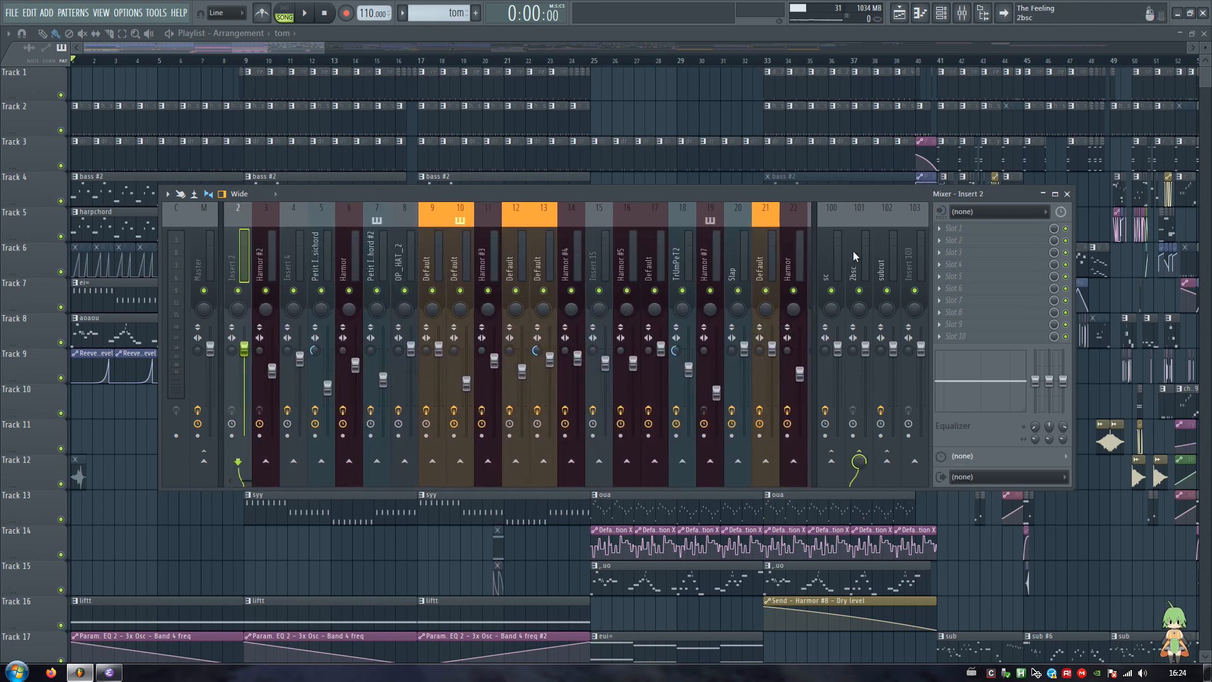
{"action": "left_click", "coordinate": [857, 271]}
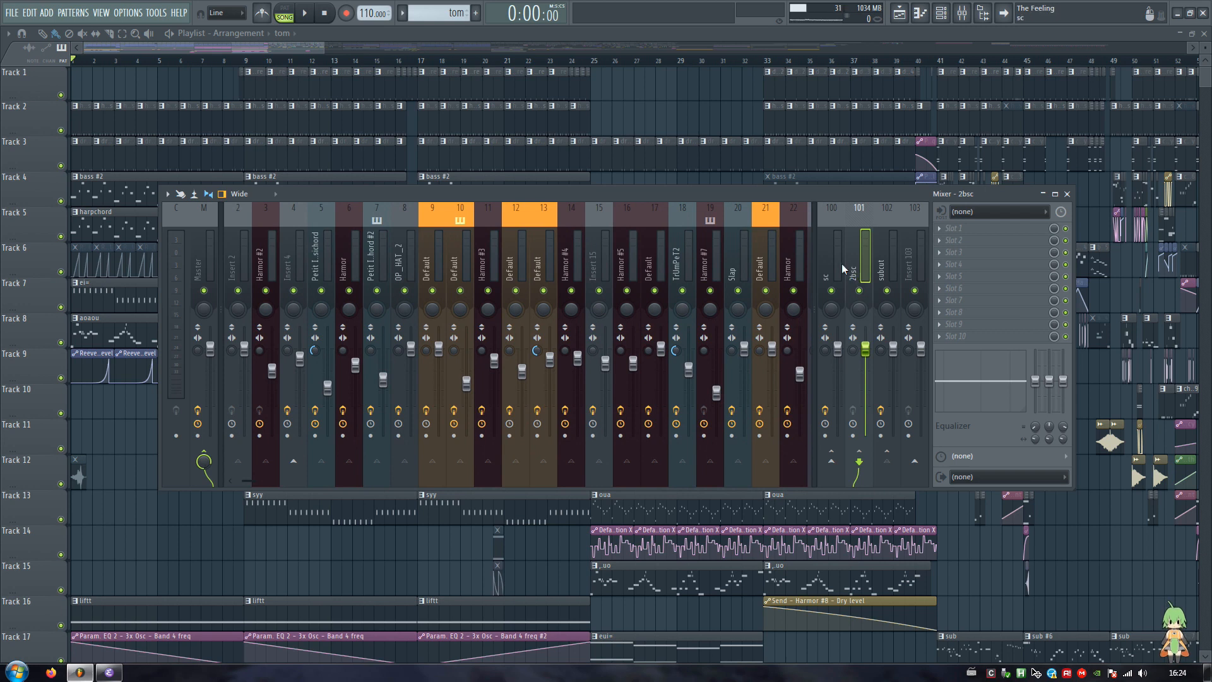
{"action": "left_click", "coordinate": [840, 268]}
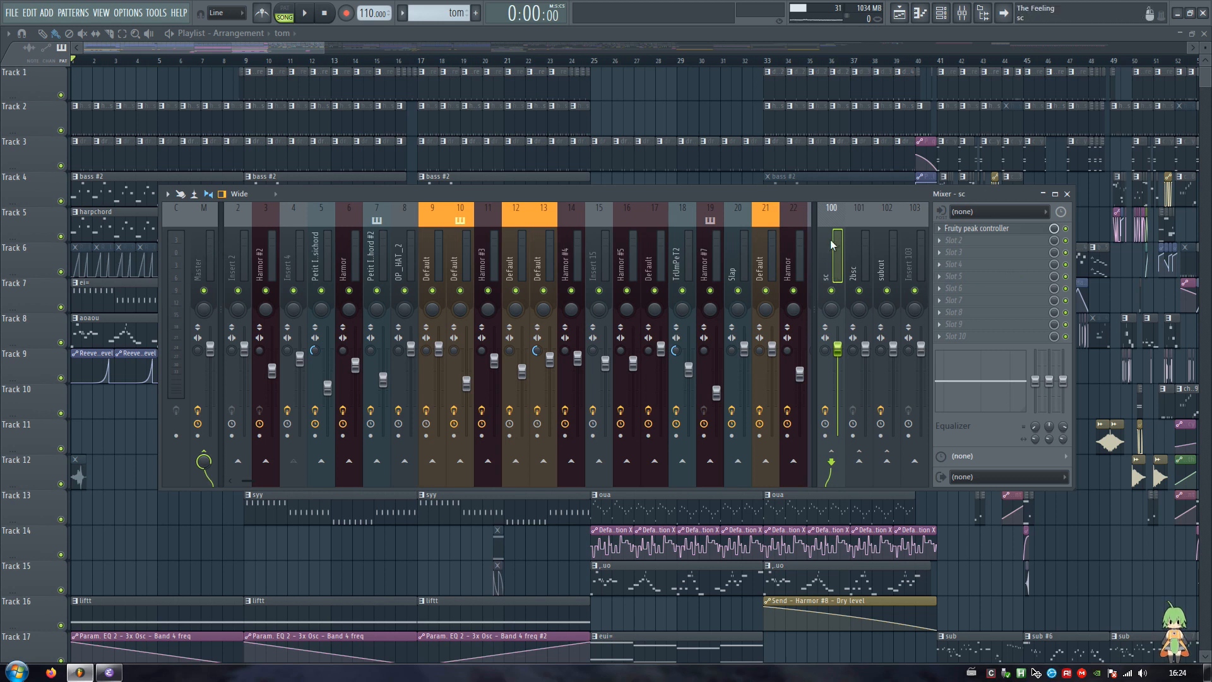
{"action": "left_click", "coordinate": [866, 244]}
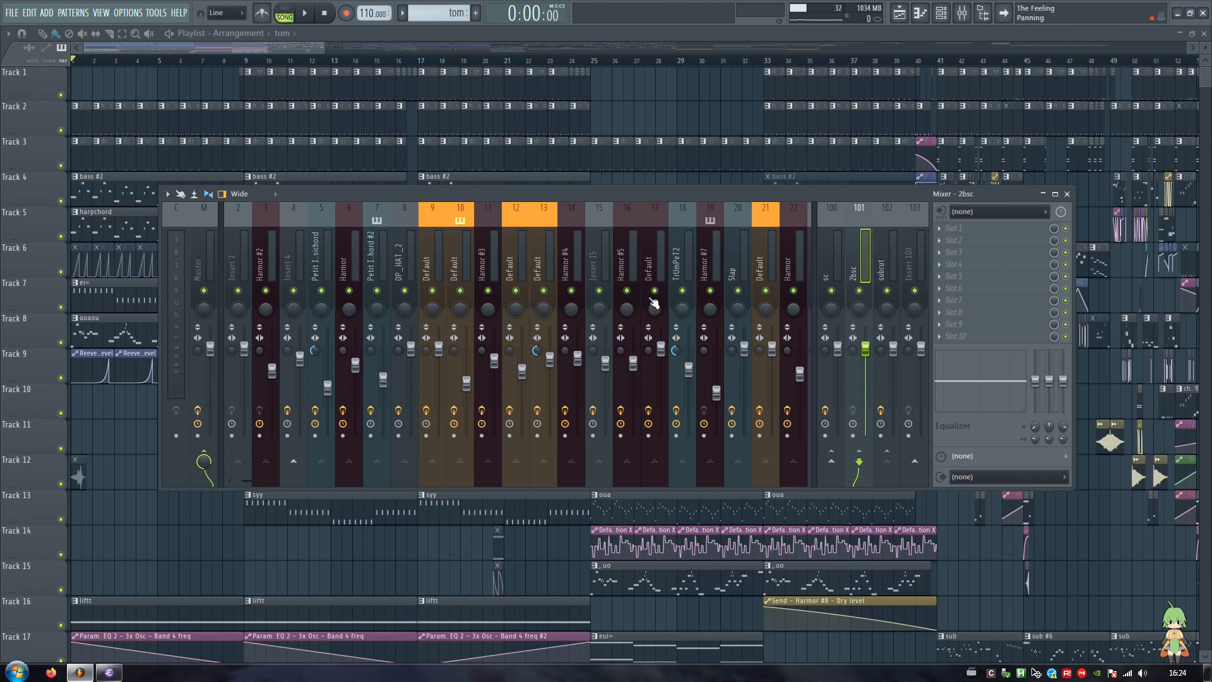
{"action": "scroll", "coordinate": [556, 246], "scroll_direction": "up", "scroll_amount": 1}
{"action": "left_click", "coordinate": [249, 257]}
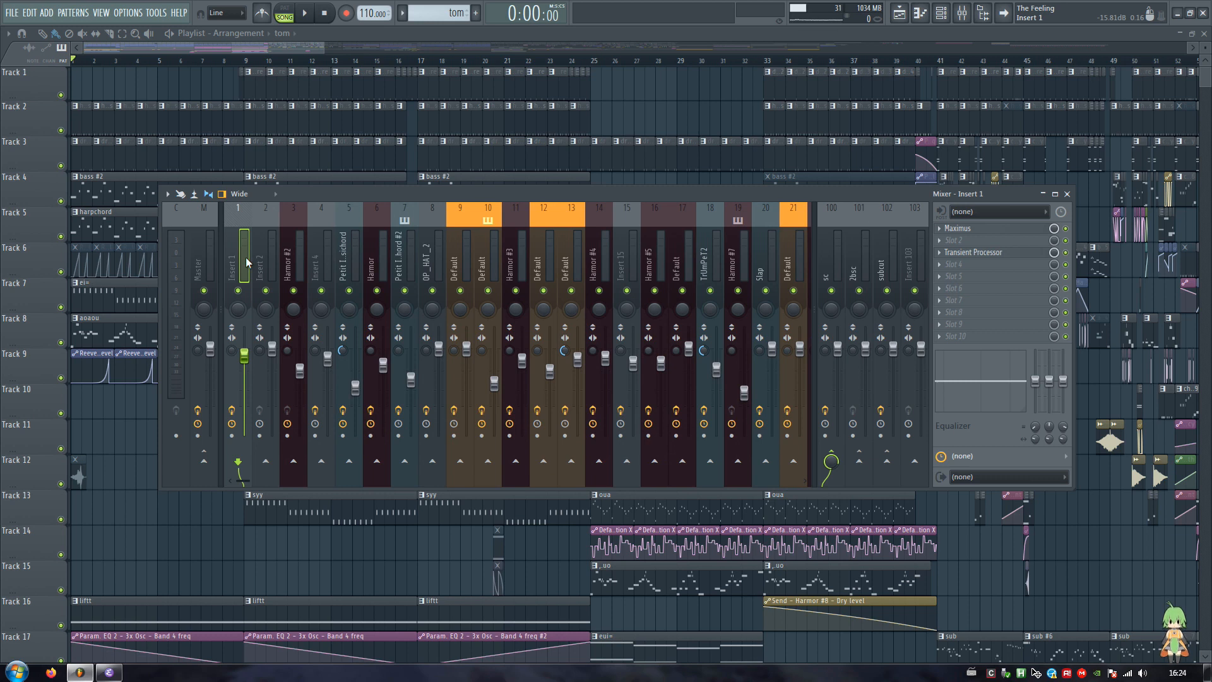
{"action": "left_click", "coordinate": [323, 260]}
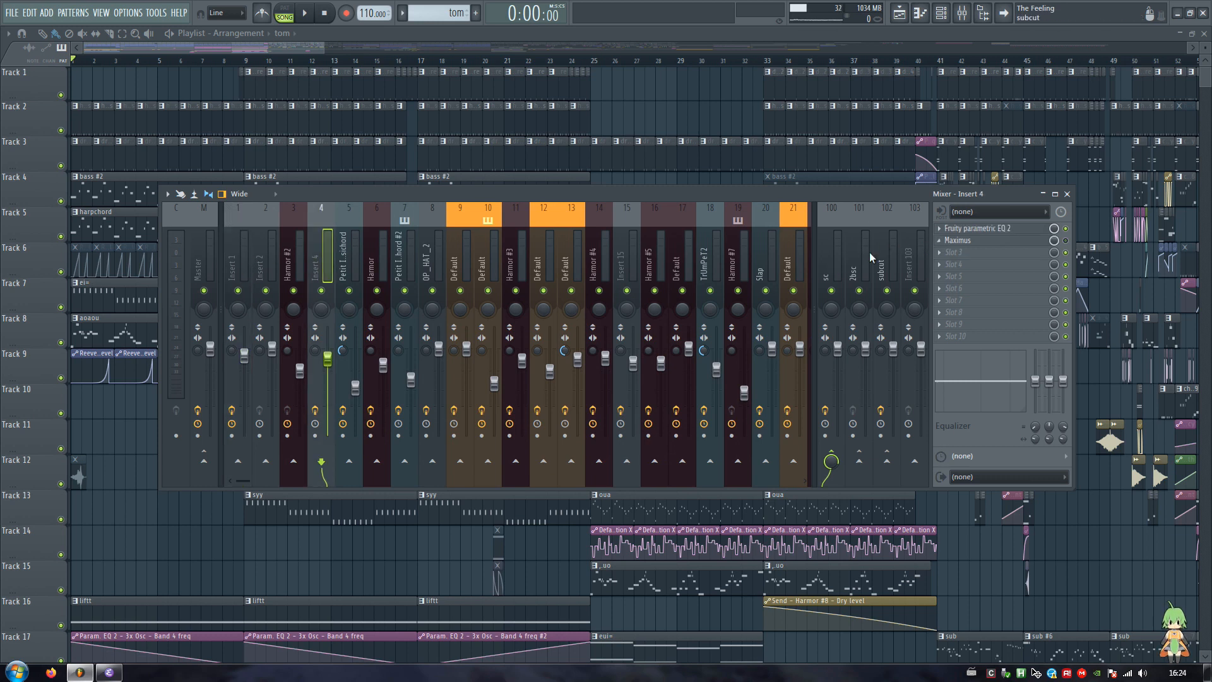
Open the Fruity peak controller on the sc mixer track and select bar 9 in the playlist
{"action": "left_click", "coordinate": [840, 264]}
{"action": "left_click", "coordinate": [1000, 231]}
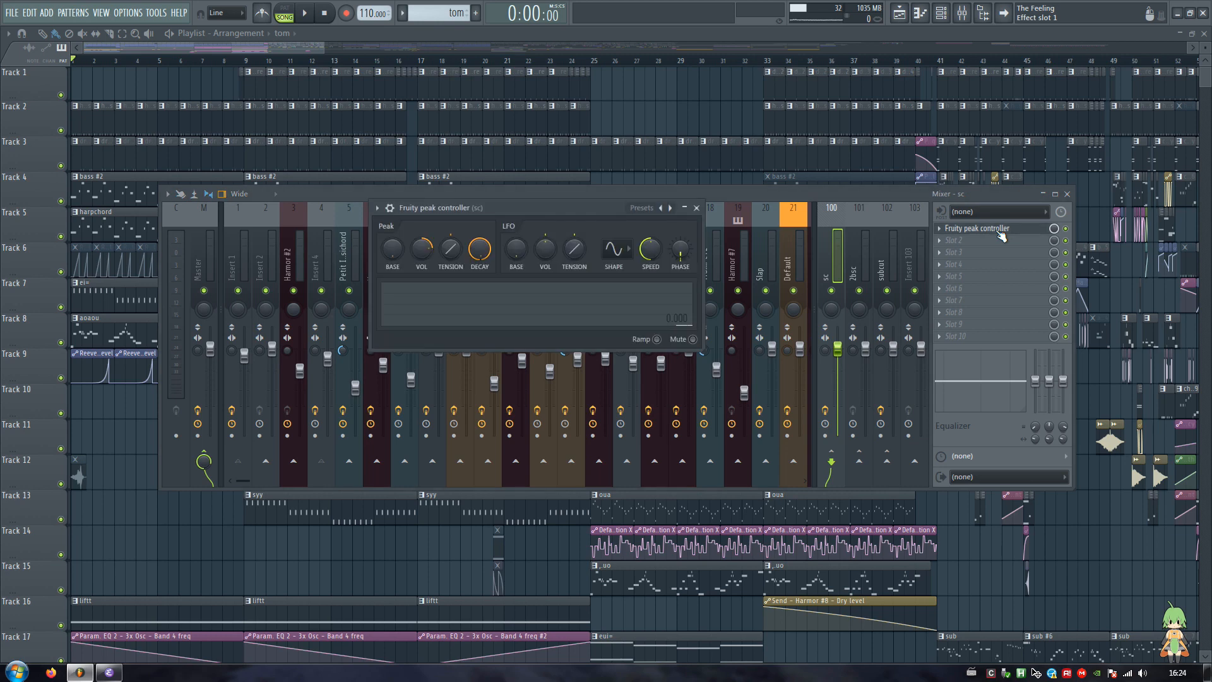
{"action": "scroll", "coordinate": [203, 59], "scroll_direction": "up", "scroll_amount": 5}
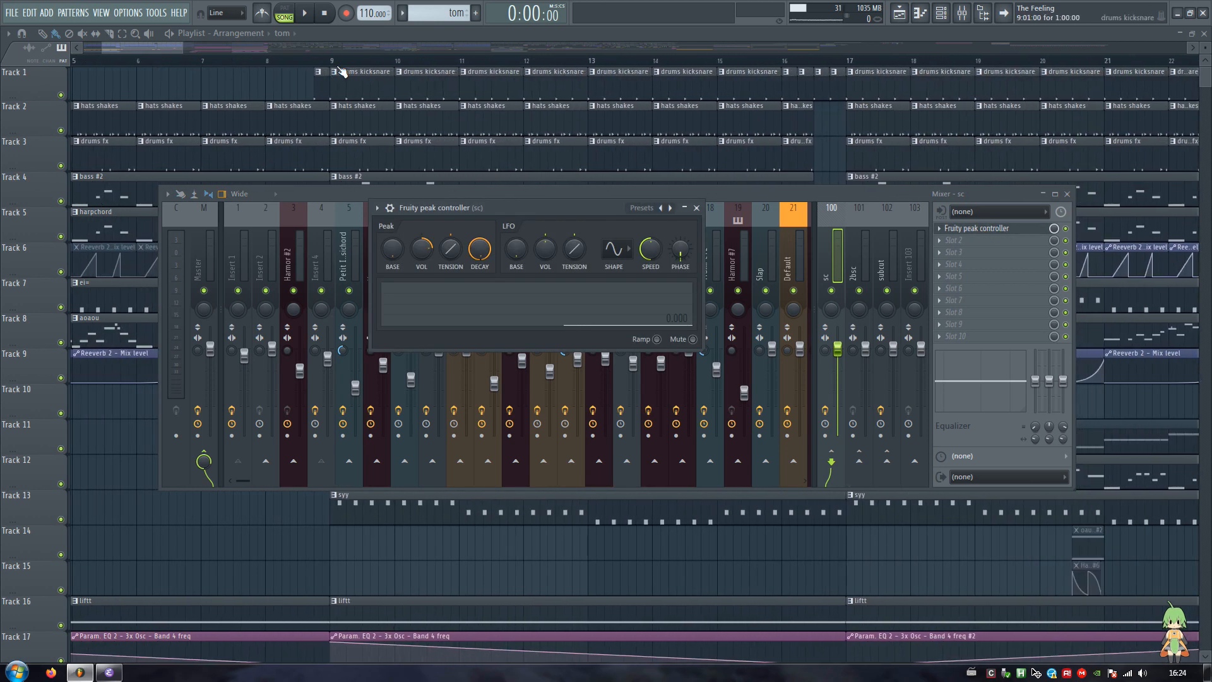
{"action": "left_click", "coordinate": [331, 63]}
{"action": "left_click_drag", "start_coordinate": [331, 63], "coordinate": [395, 63]}
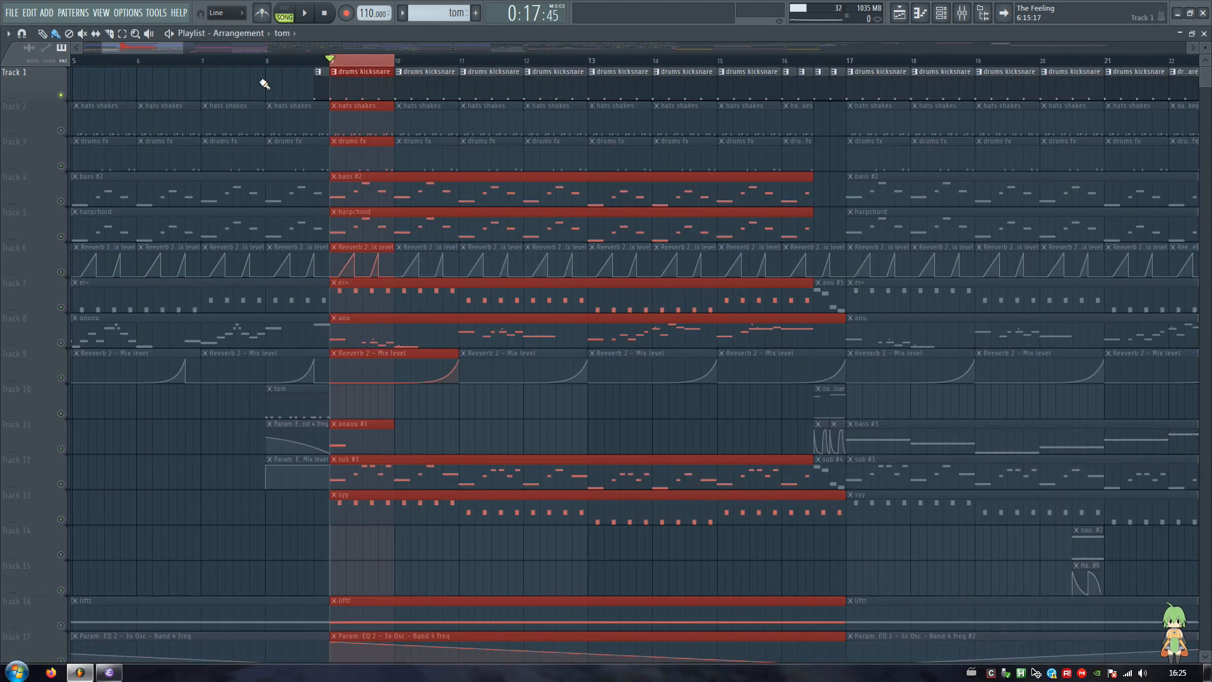
Solo Track 1 and play the looped section to watch the Fruity peak controller on the sc mixer track respond
{"action": "right_click", "coordinate": [61, 94]}
{"action": "left_click", "coordinate": [959, 19]}
{"action": "key", "text": "space"}
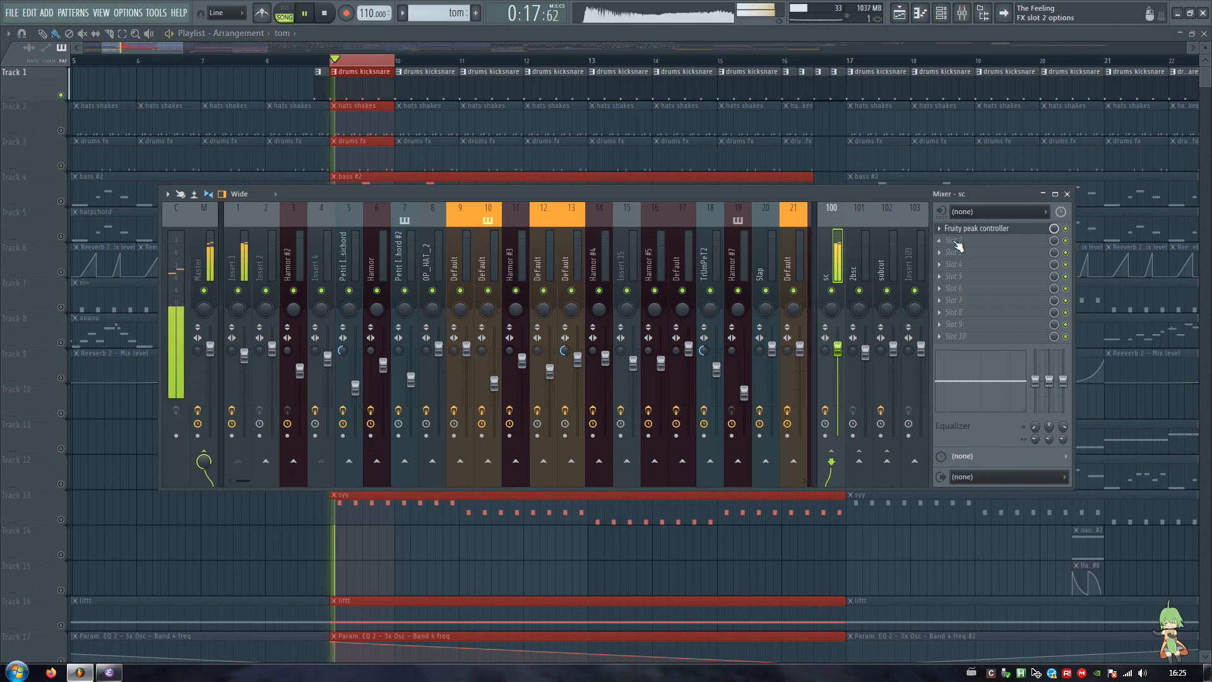
{"action": "left_click", "coordinate": [992, 229]}
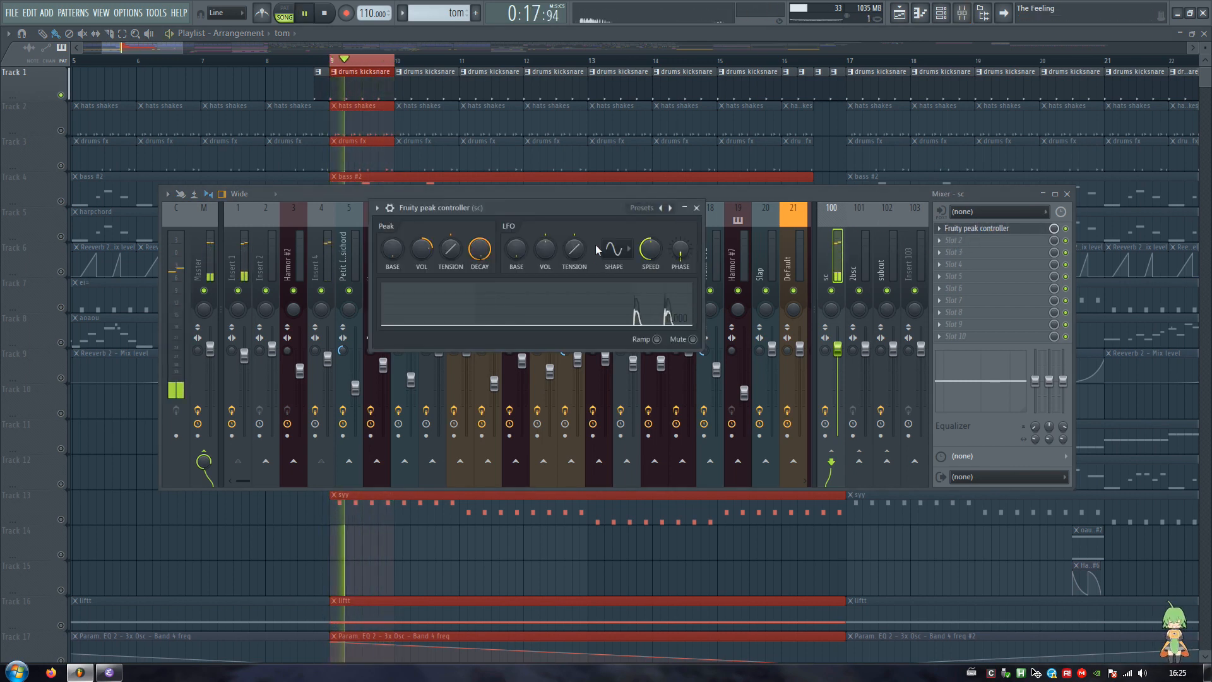
{"action": "left_click_drag", "start_coordinate": [588, 203], "coordinate": [752, 115]}
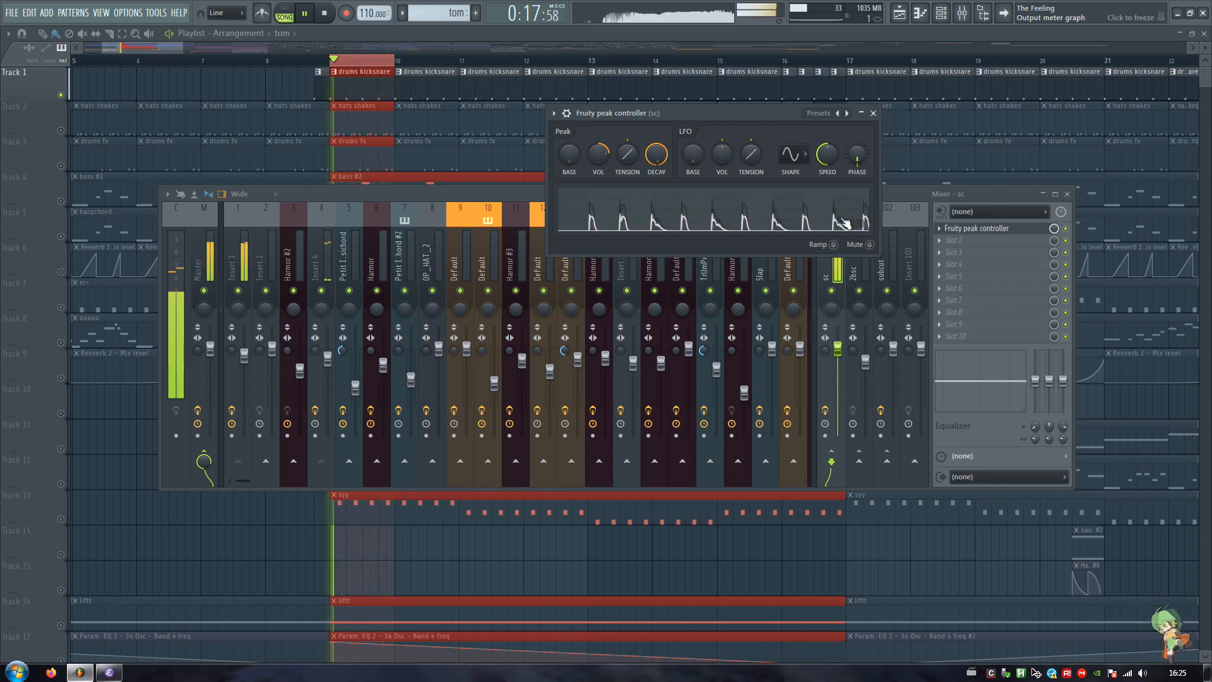
{"action": "left_click_drag", "start_coordinate": [726, 115], "coordinate": [537, 113]}
{"action": "key", "text": "space"}
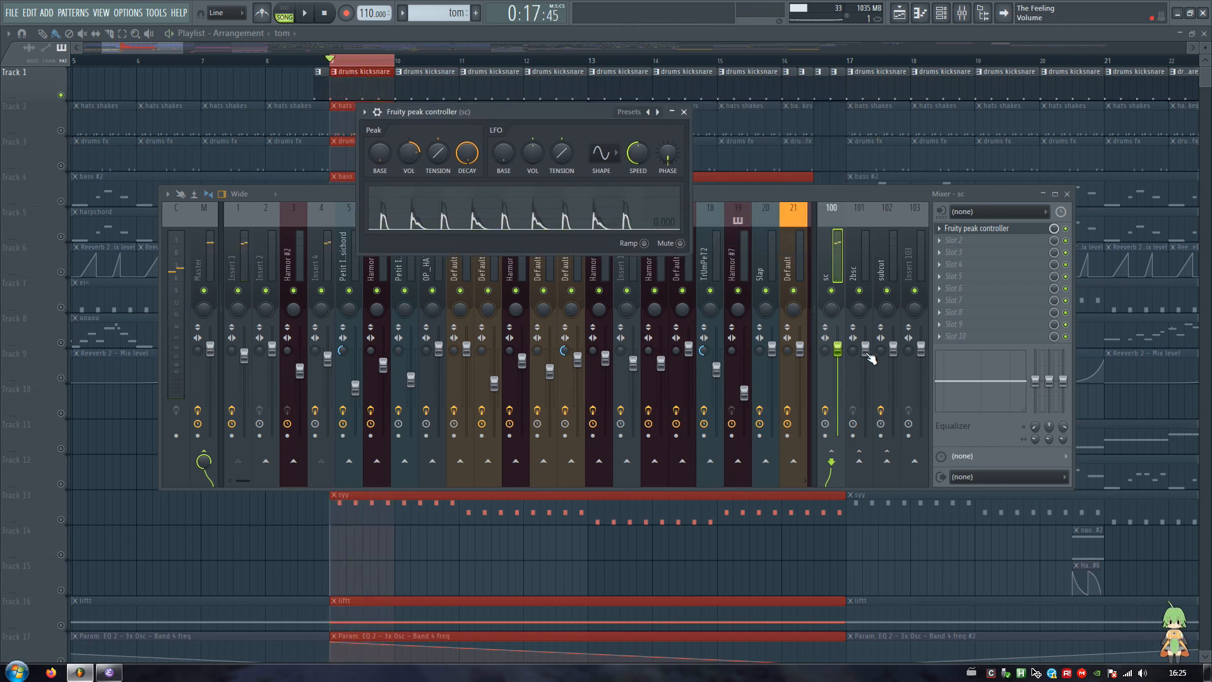
Open the controller link settings for the 2bsc track's volume fader and review the available internal controllers
{"action": "right_click", "coordinate": [865, 351]}
{"action": "left_click", "coordinate": [903, 455]}
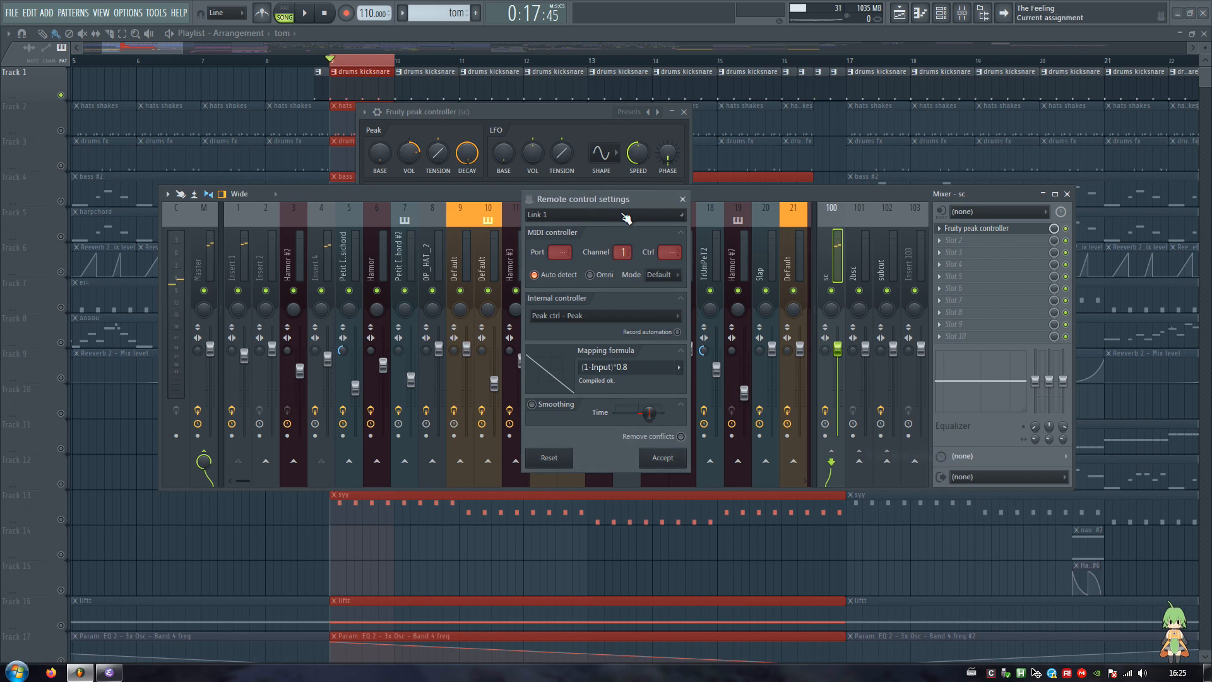
{"action": "left_click_drag", "start_coordinate": [605, 205], "coordinate": [881, 85]}
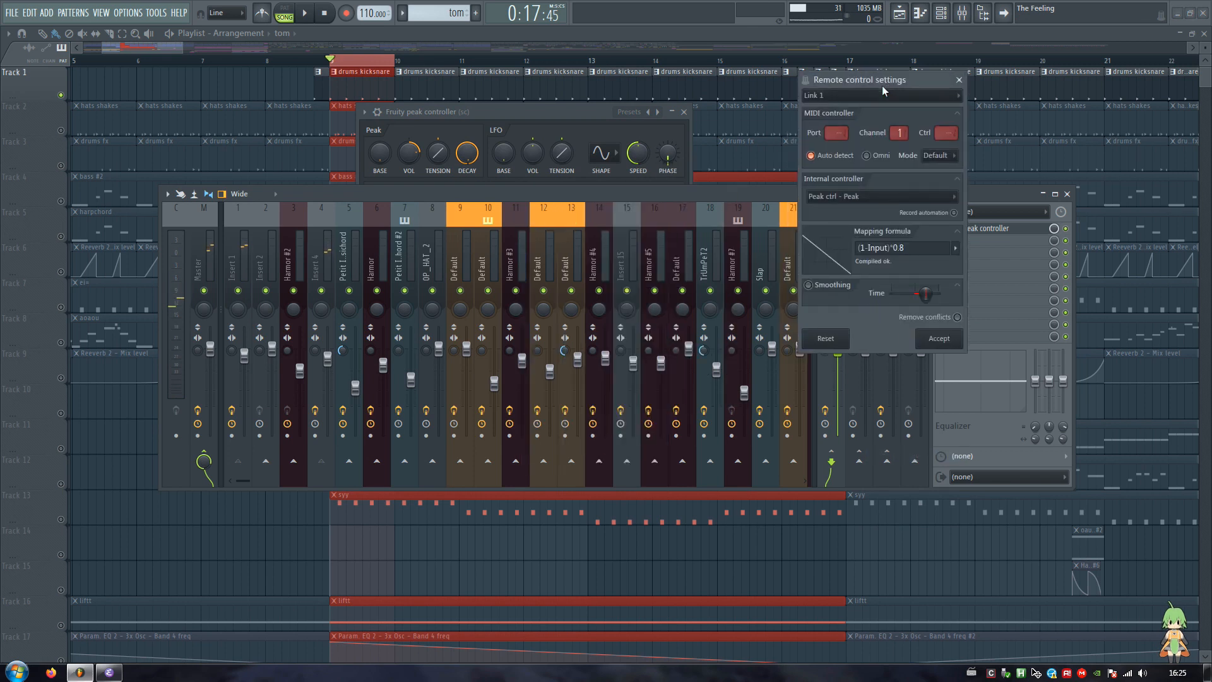
{"action": "left_click", "coordinate": [837, 198]}
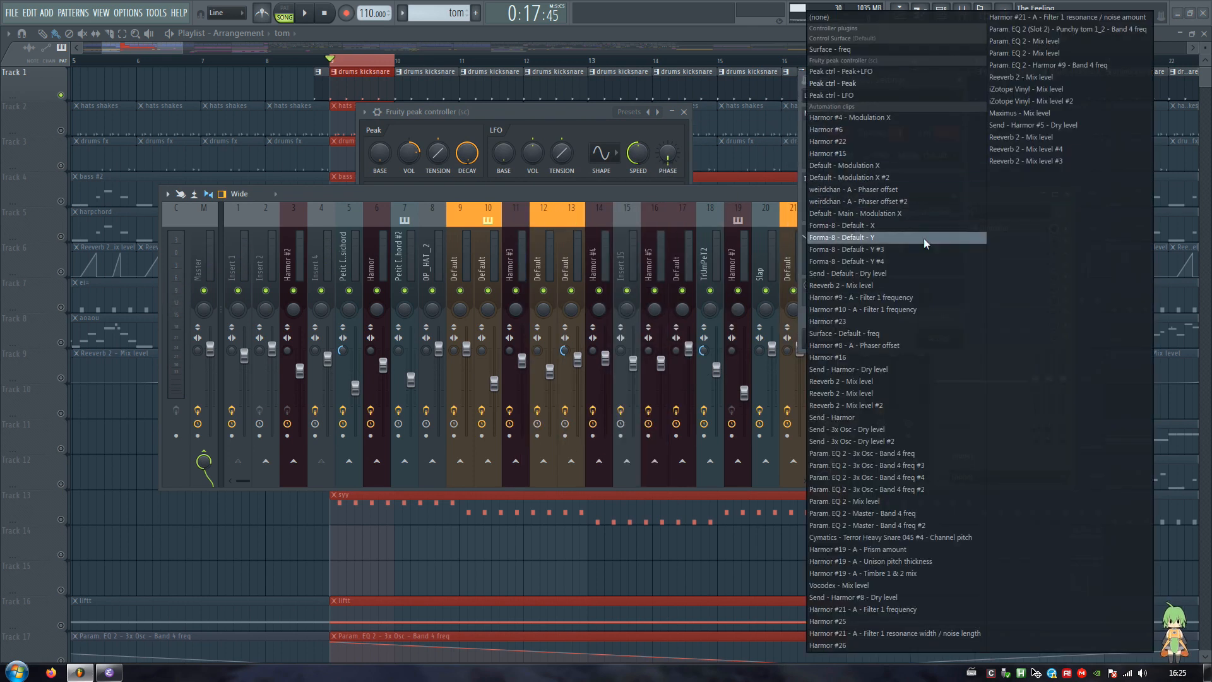
{"action": "left_click", "coordinate": [864, 84]}
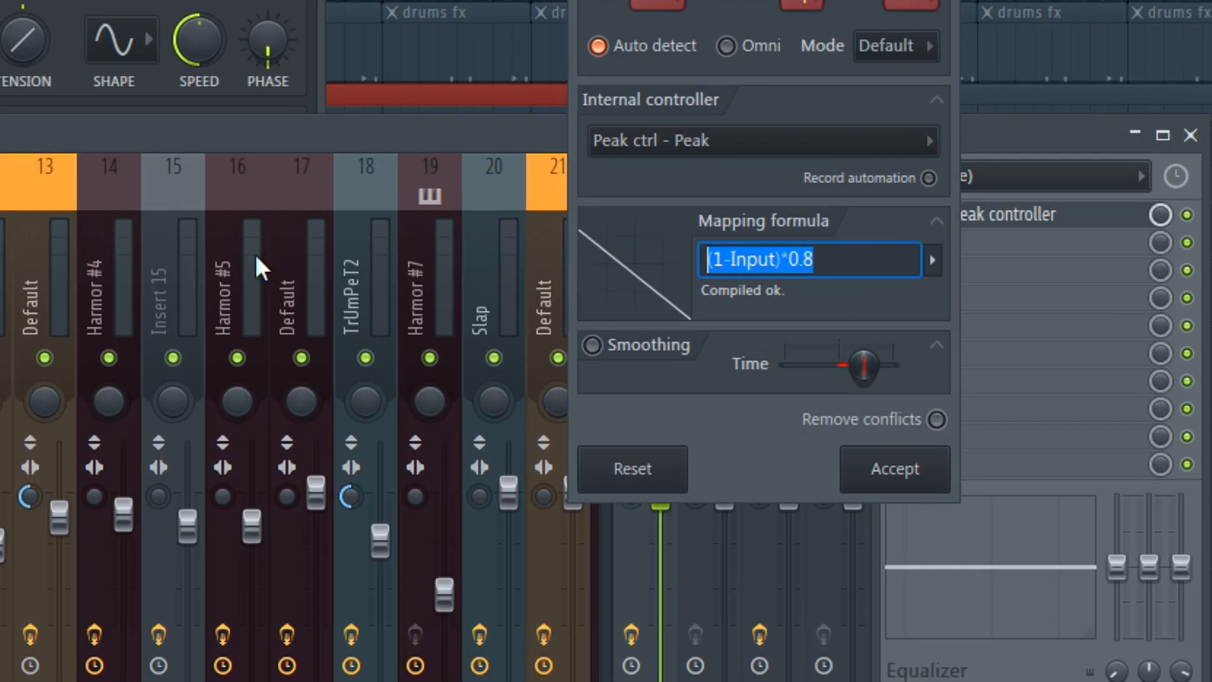
Replace the mapping formula with plain Input, and turn it into the inverted formula 1-Input
{"action": "key", "text": "BackSpace"}
{"action": "type", "text": "Input"}
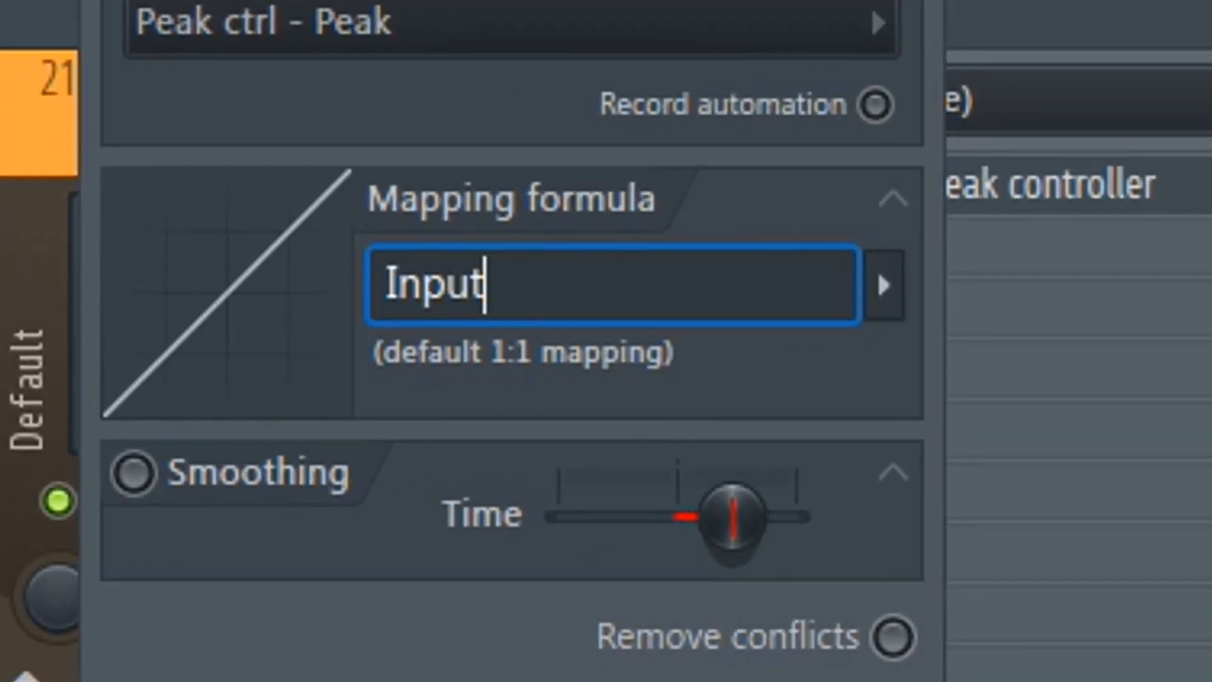
{"action": "key", "text": "ctrl+a"}
{"action": "type", "text": "1-Input"}
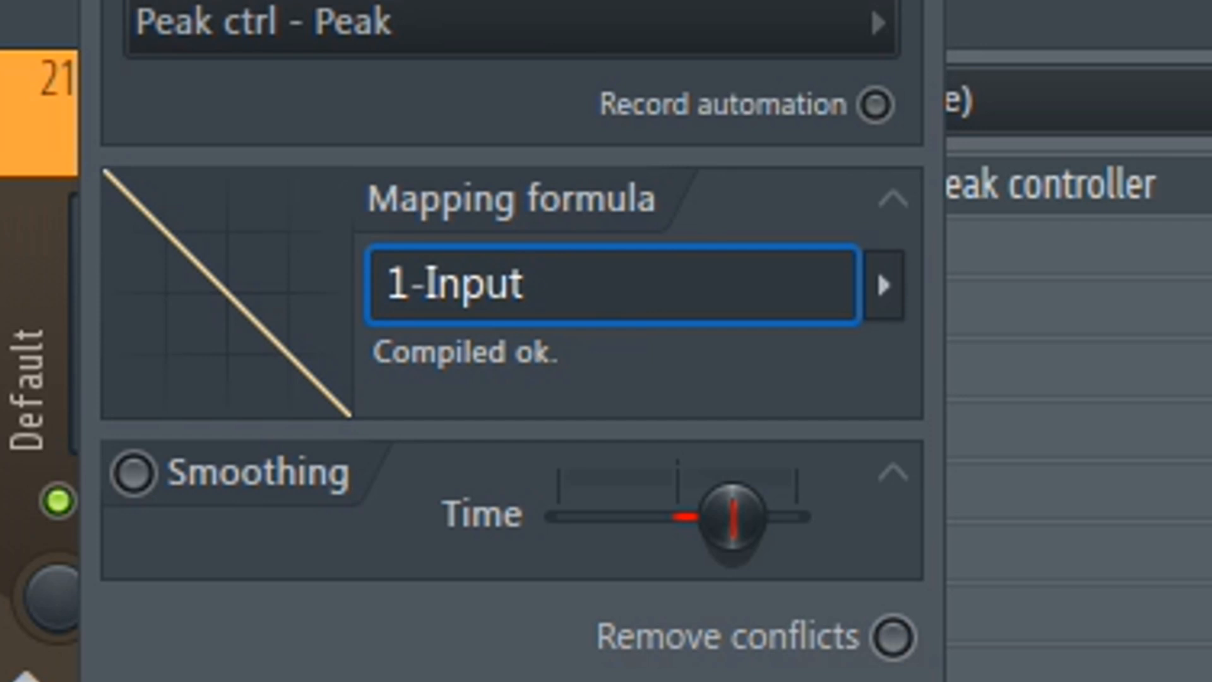
Complete the mapping formula as (1-Input)*.8 and accept the link settings
{"action": "key", "text": "Home"}
{"action": "type", "text": "("}
{"action": "key", "text": "End"}
{"action": "type", "text": ")"}
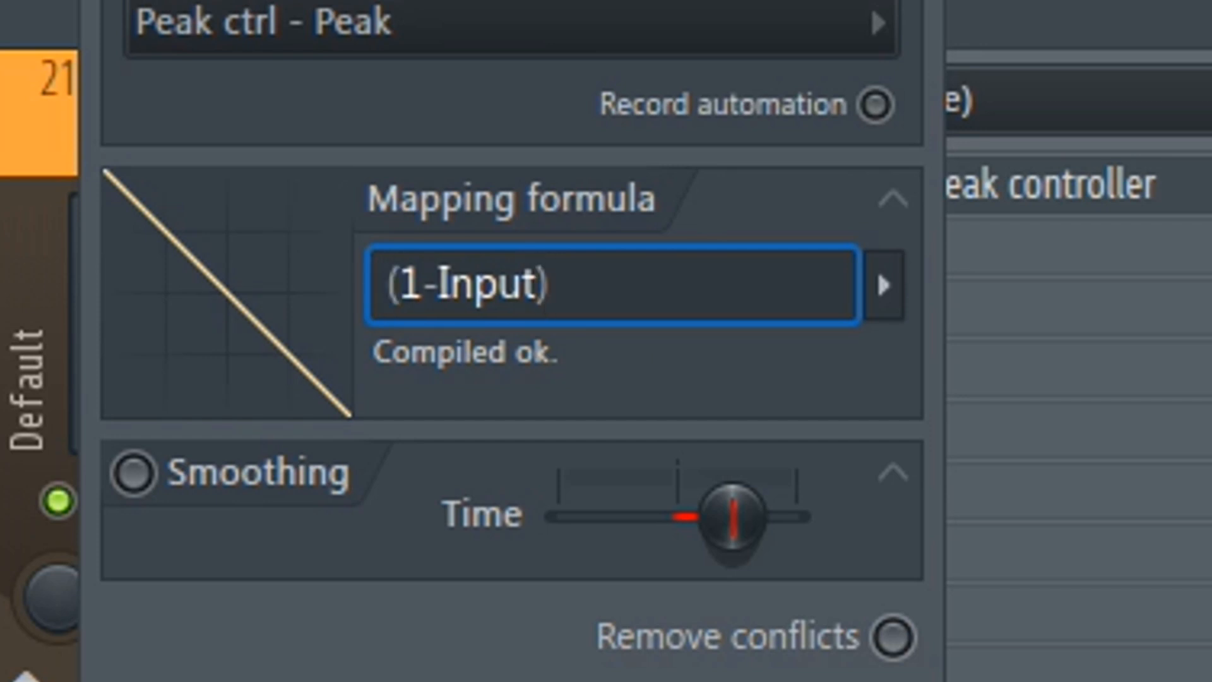
{"action": "type", "text": "*.8"}
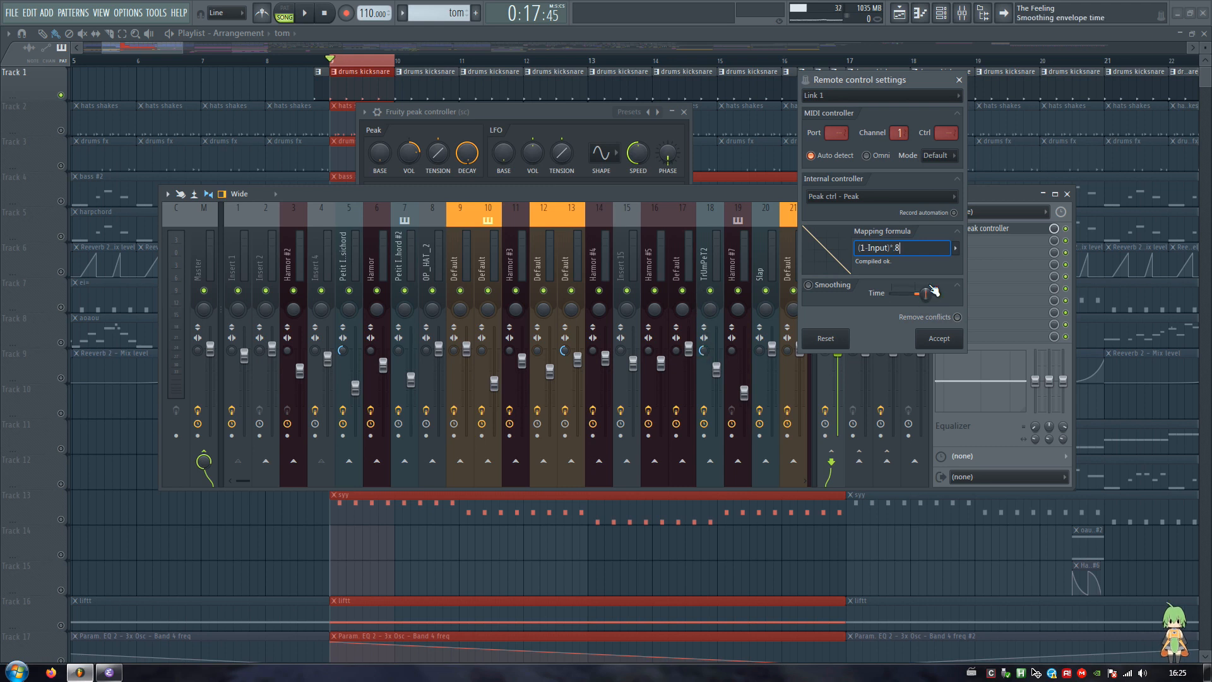
{"action": "key", "text": "Return"}
{"action": "left_click", "coordinate": [939, 338]}
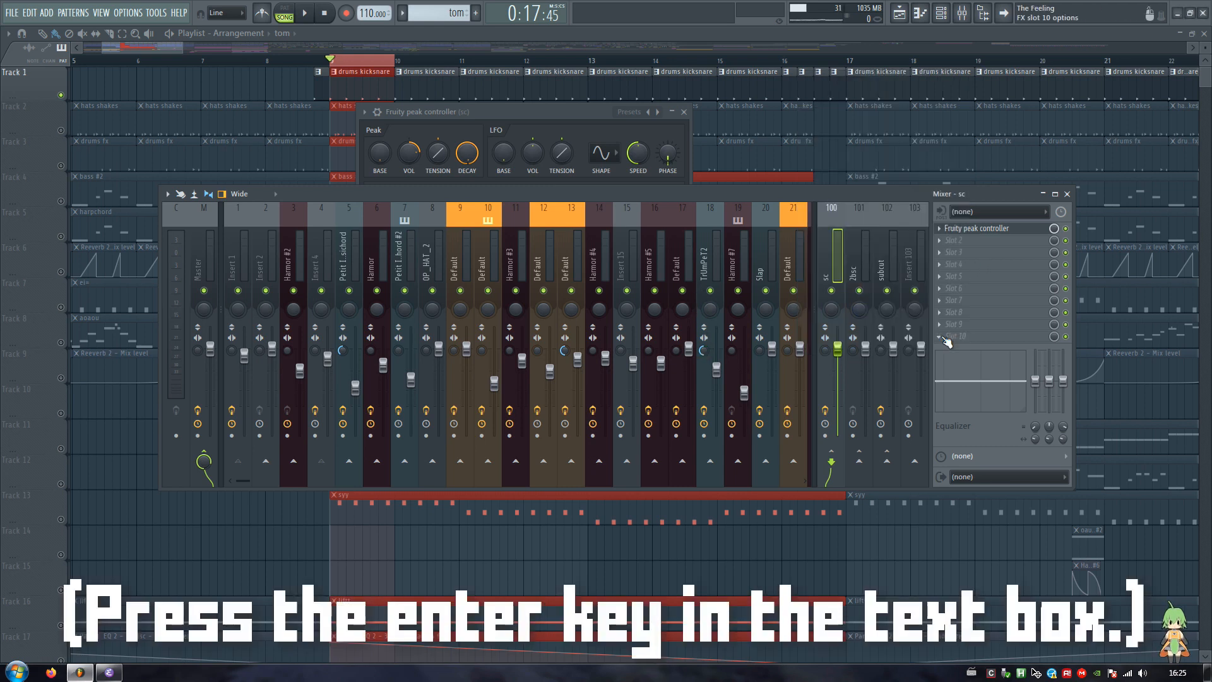
Play the looped section again to check the sc track's peak controller graph, and stop playback
{"action": "key", "text": "space"}
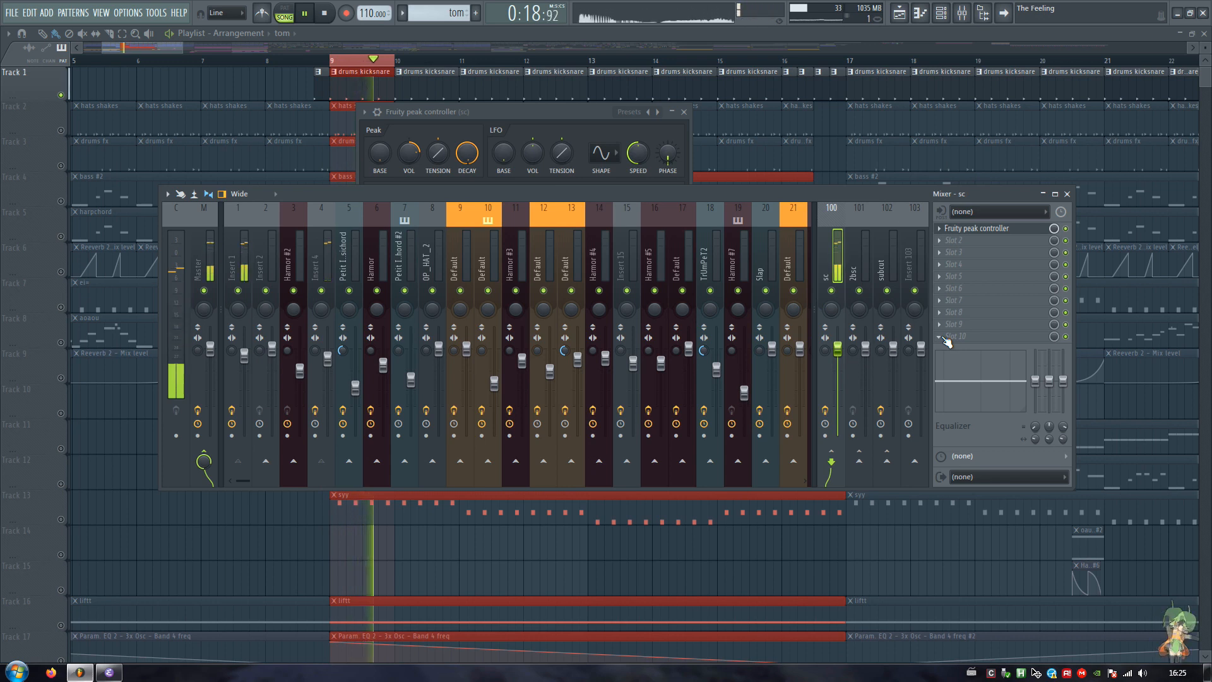
{"action": "left_click_drag", "start_coordinate": [548, 115], "coordinate": [634, 97]}
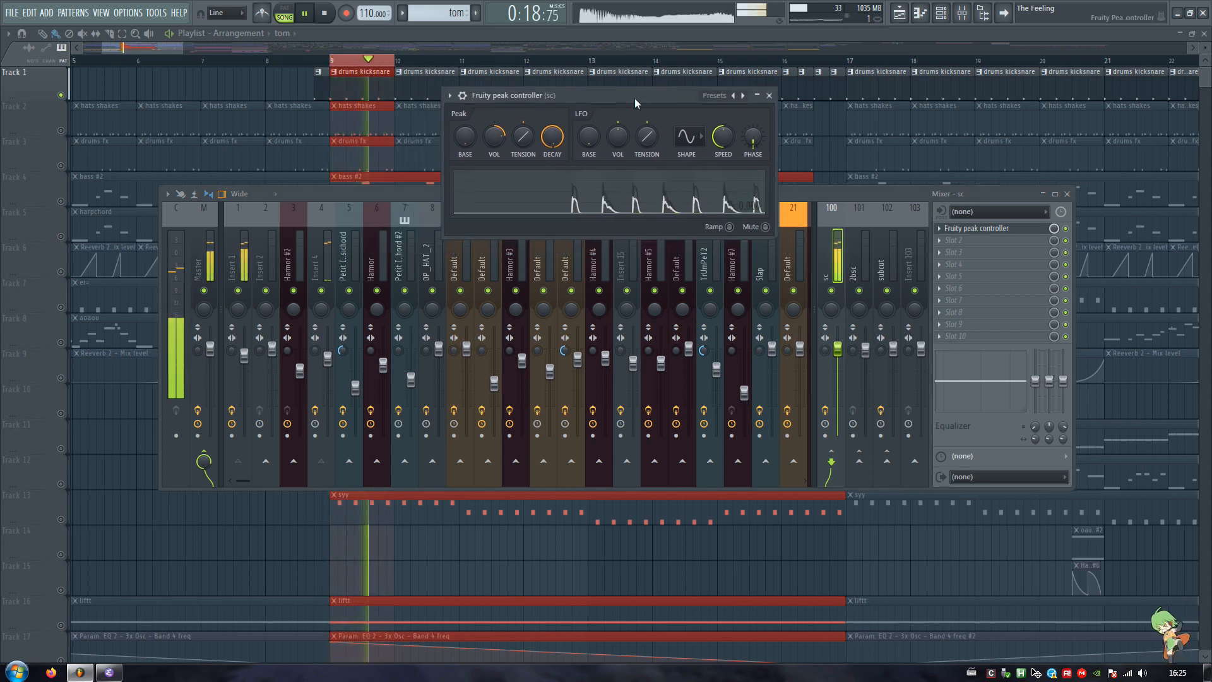
{"action": "key", "text": "space"}
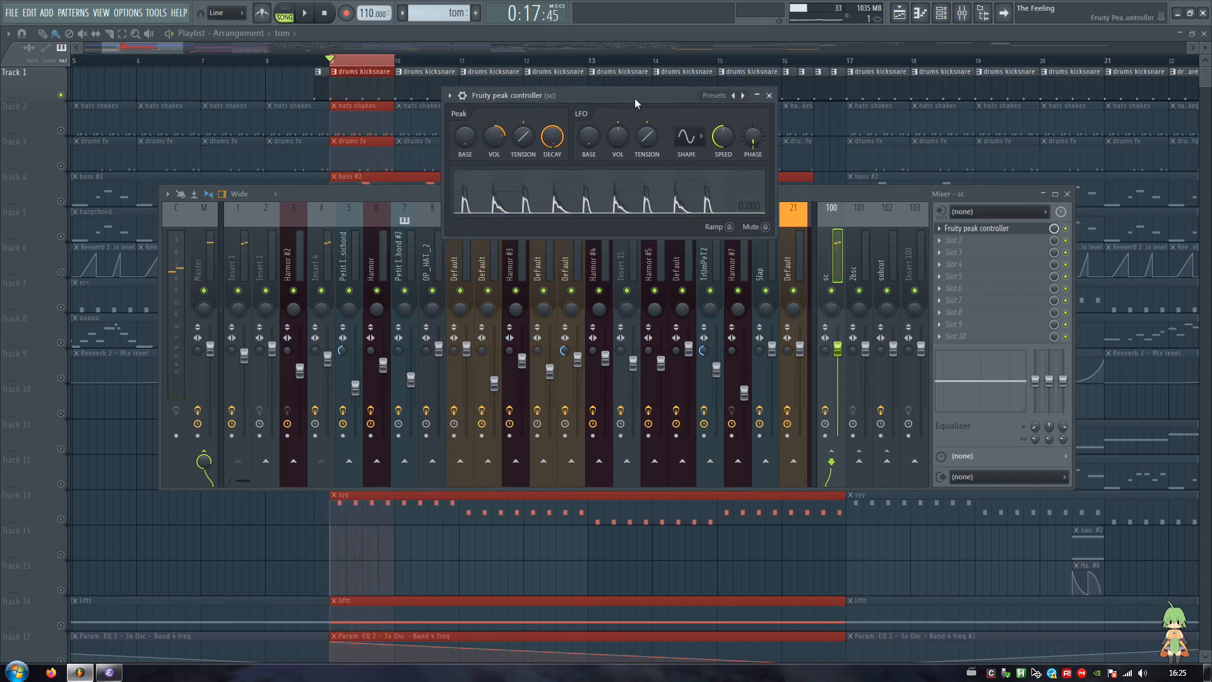
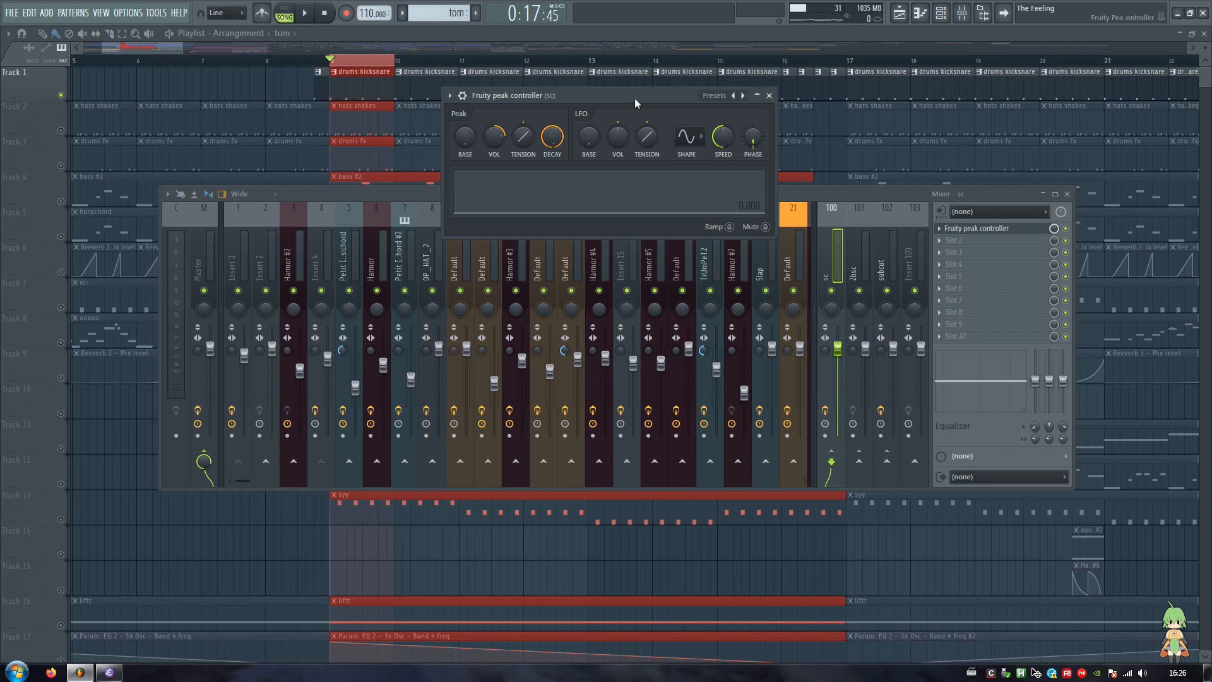
Clear the playlist's time selection, return to the song start and turn off the solo on Track 1
{"action": "key", "text": "F12"}
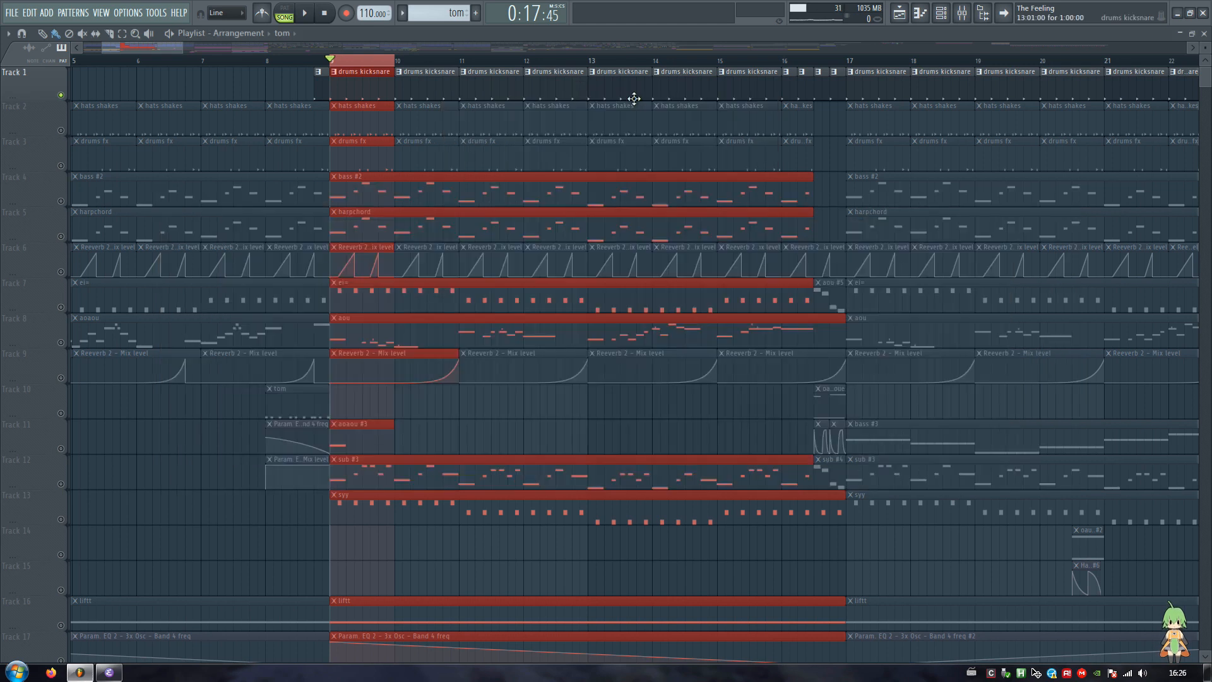
{"action": "left_click", "coordinate": [81, 61]}
{"action": "left_click_drag", "start_coordinate": [127, 47], "coordinate": [100, 51]}
{"action": "left_click", "coordinate": [91, 64]}
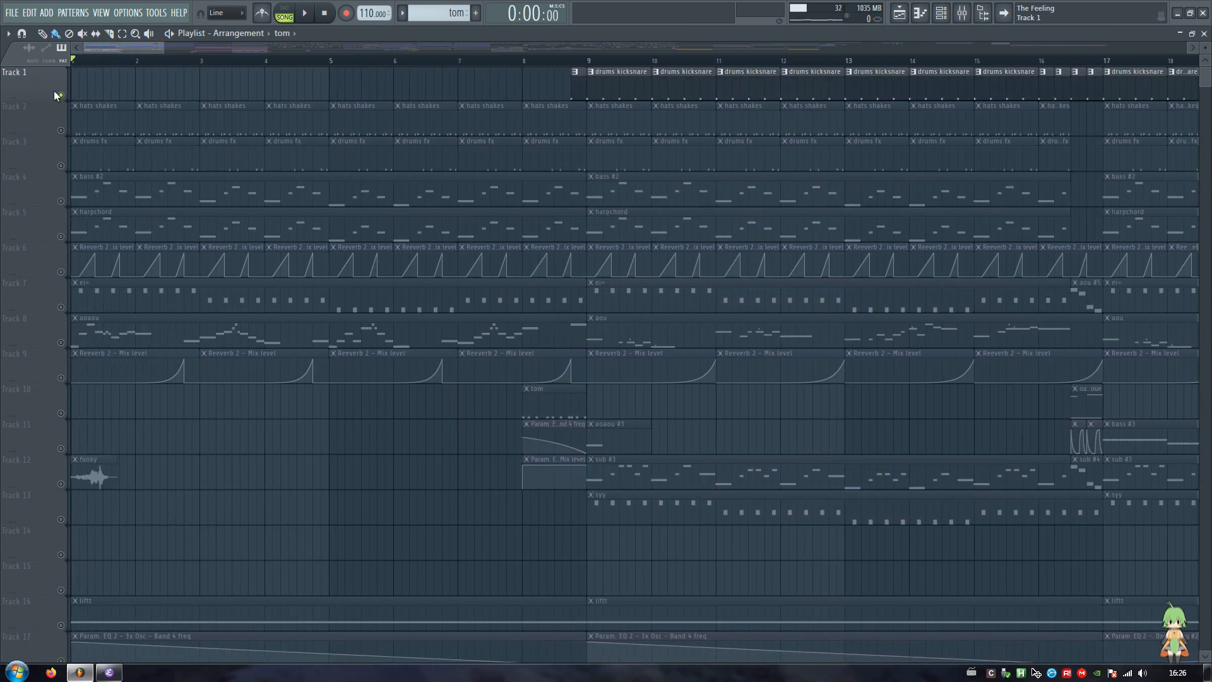
{"action": "right_click", "coordinate": [61, 95]}
Hide the playlist and close the open plugin windows so that only the channel rack remains
{"action": "scroll", "coordinate": [109, 63], "scroll_direction": "down", "scroll_amount": 2}
{"action": "key", "text": "F5"}
{"action": "key", "text": "Escape"}
{"action": "key", "text": "Escape"}
{"action": "key", "text": "Escape"}
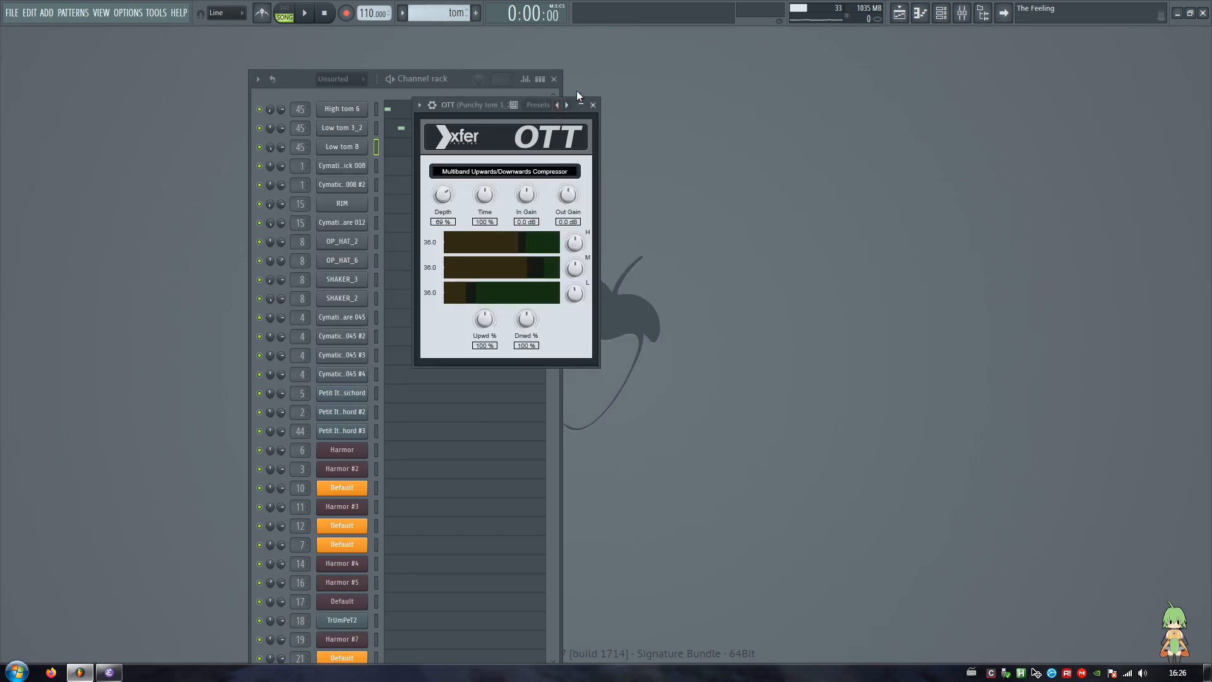
{"action": "left_click_drag", "start_coordinate": [460, 78], "coordinate": [529, 68]}
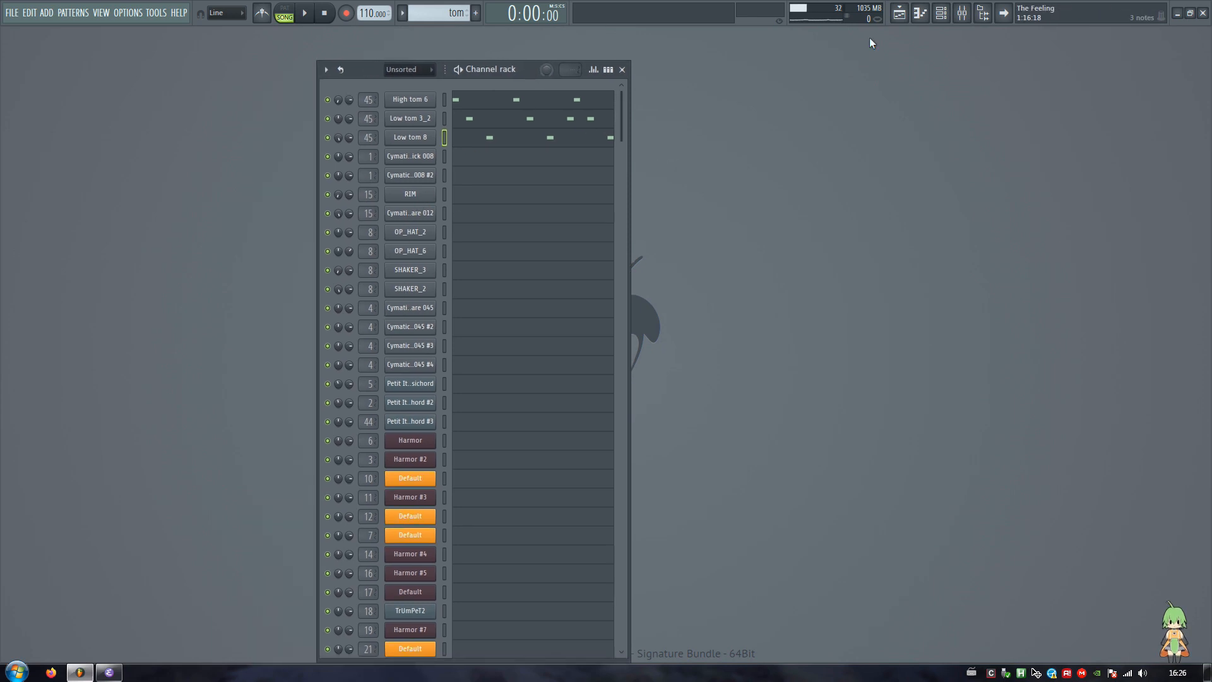
Show the browser and expand Packs > Drums > Kicks
{"action": "left_click", "coordinate": [940, 12]}
{"action": "left_click", "coordinate": [21, 50]}
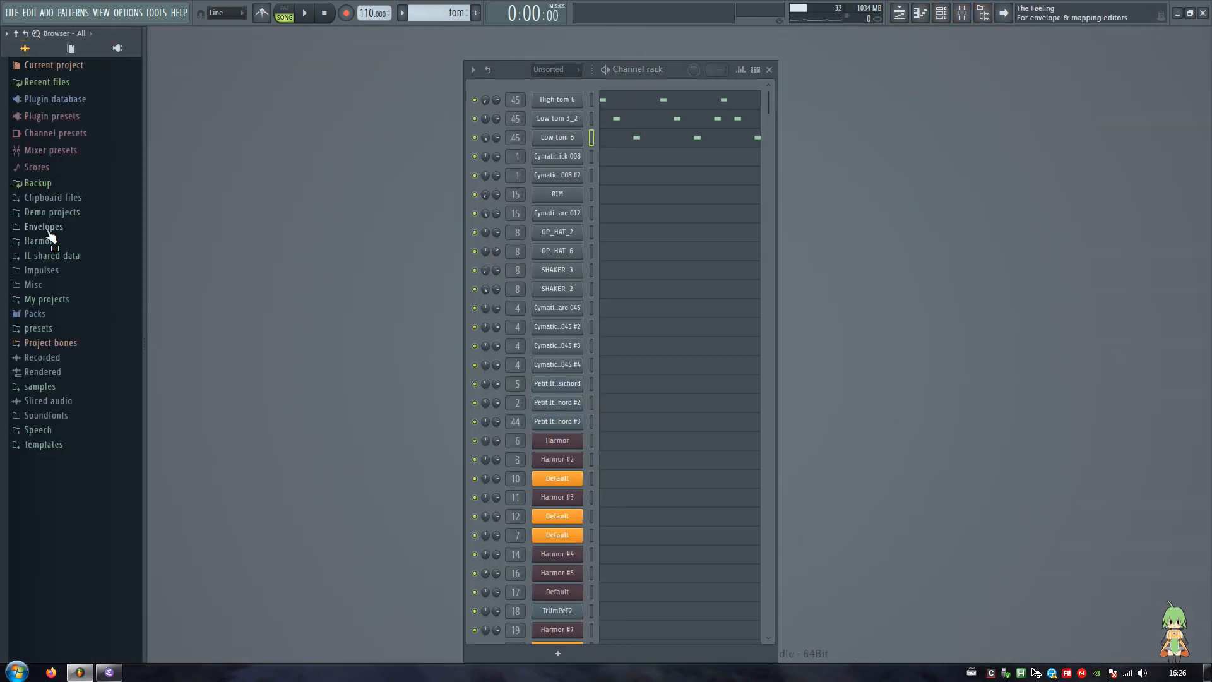
{"action": "left_click", "coordinate": [55, 388]}
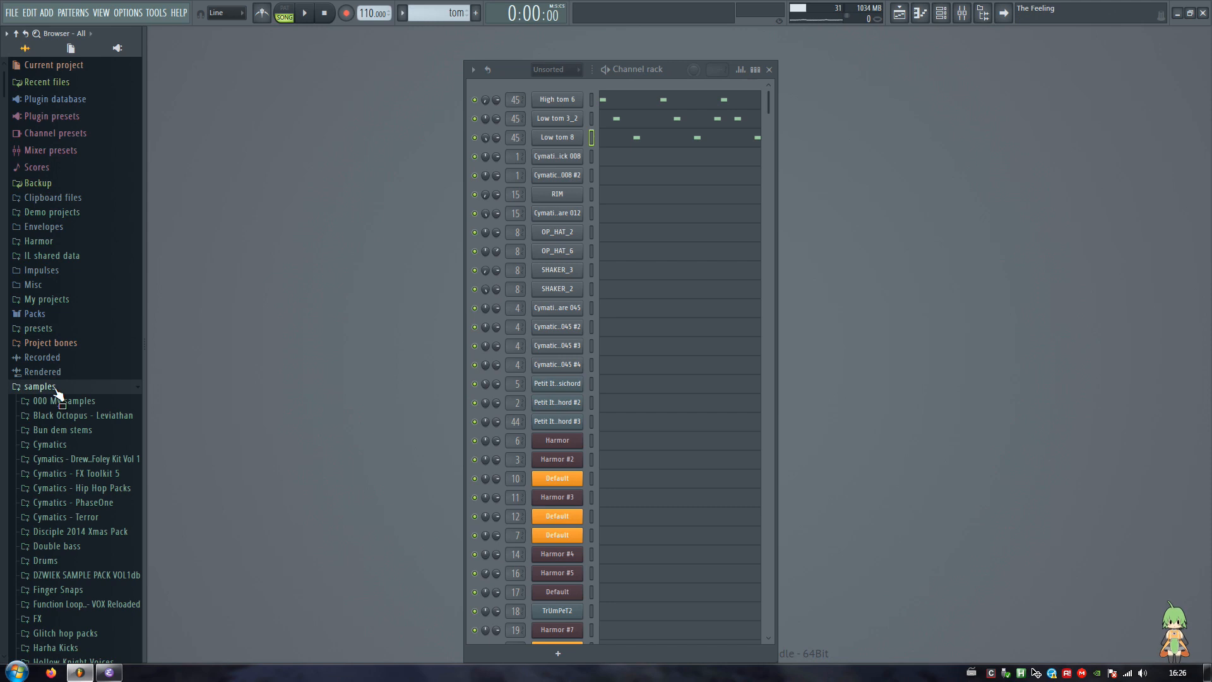
{"action": "left_click", "coordinate": [56, 387]}
{"action": "left_click", "coordinate": [58, 314]}
{"action": "left_click", "coordinate": [62, 328]}
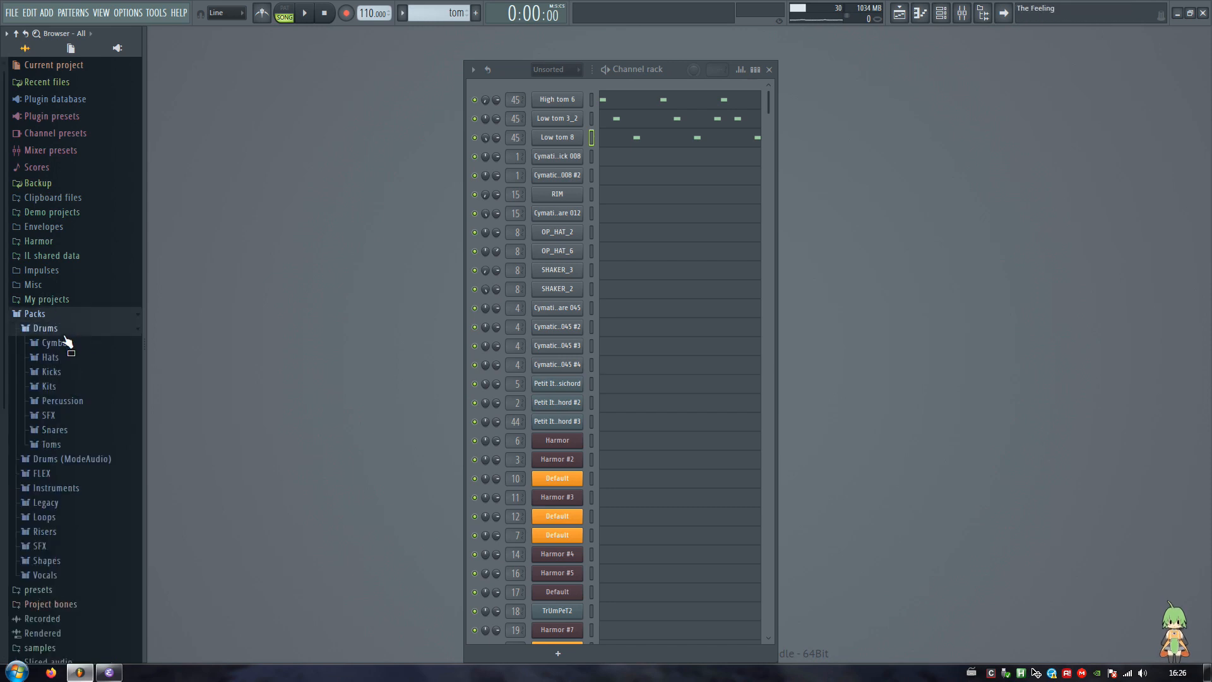
{"action": "left_click", "coordinate": [63, 372]}
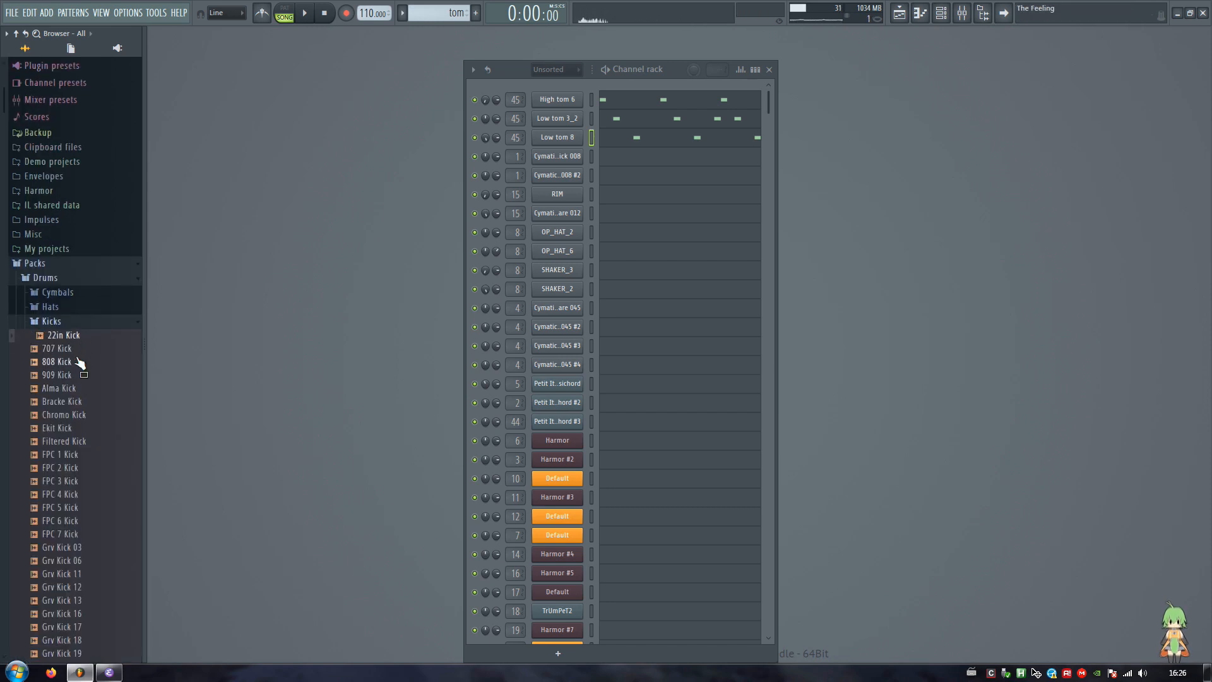
Audition the 808, 909, Alma and 22in kick samples
{"action": "left_click", "coordinate": [77, 361]}
{"action": "left_click", "coordinate": [76, 379]}
{"action": "left_click", "coordinate": [75, 391]}
{"action": "left_click", "coordinate": [75, 376]}
{"action": "left_click", "coordinate": [74, 336]}
Add the 22in Kick sample as a new channel at the end of the channel rack
{"action": "scroll", "coordinate": [588, 276], "scroll_direction": "down", "scroll_amount": 4}
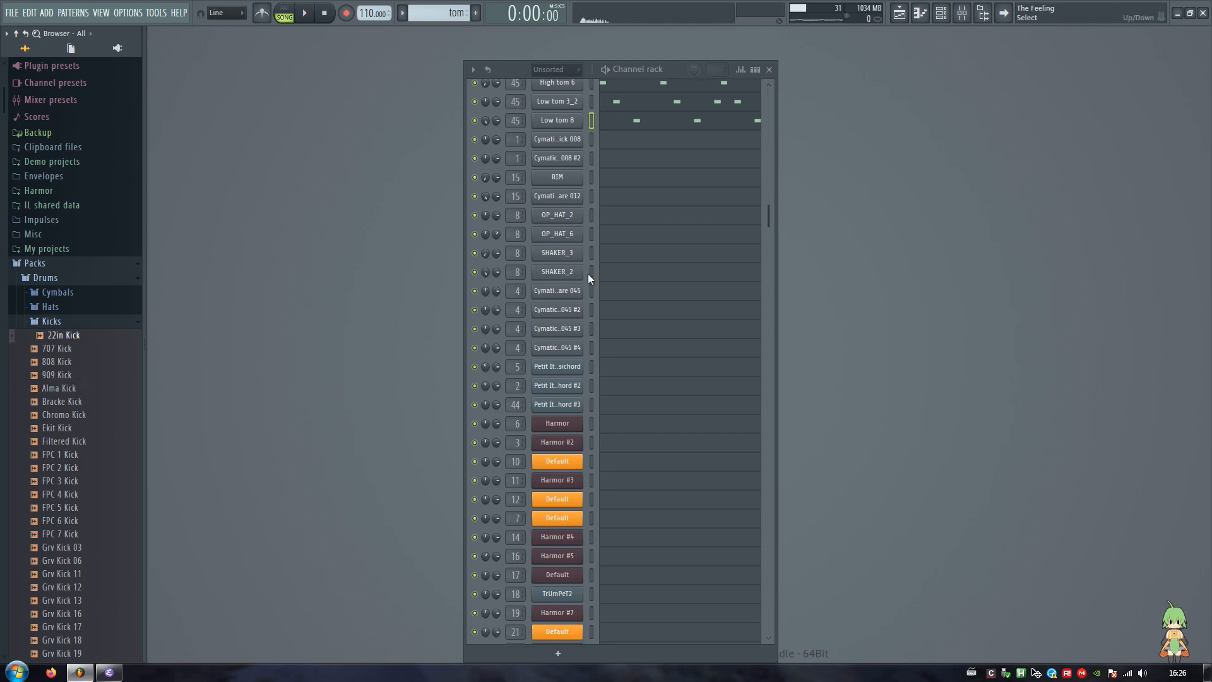
{"action": "scroll", "coordinate": [593, 284], "scroll_direction": "down", "scroll_amount": 8}
{"action": "left_click_drag", "start_coordinate": [79, 341], "coordinate": [548, 634]}
{"action": "left_click", "coordinate": [552, 631]}
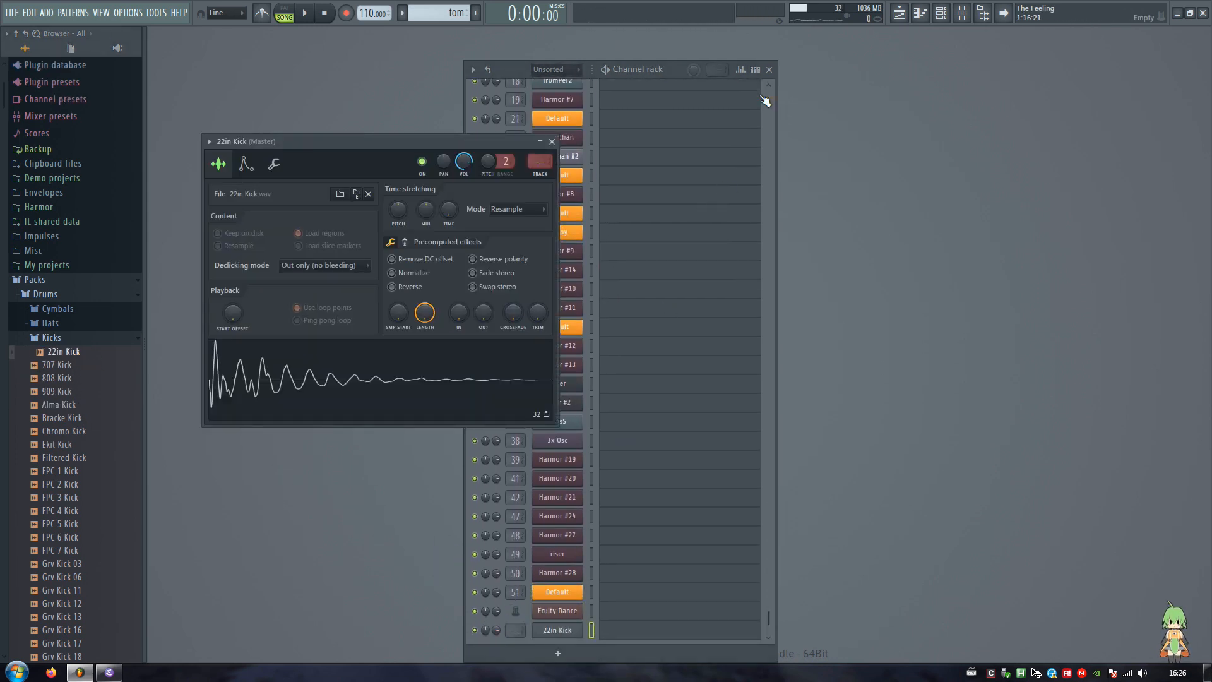
Switch the channel rack to the step sequencer with a new empty pattern, and close the 22in Kick sampler window
{"action": "left_click", "coordinate": [755, 68]}
{"action": "left_click", "coordinate": [476, 12]}
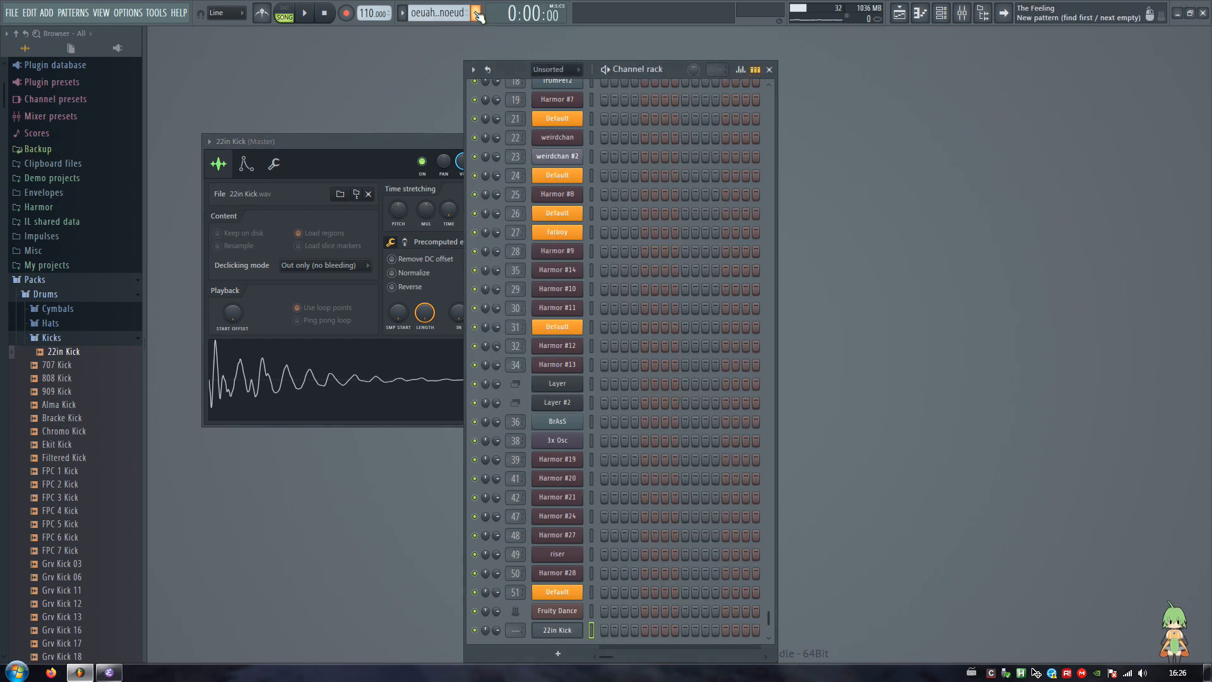
{"action": "left_click", "coordinate": [455, 144]}
{"action": "left_click", "coordinate": [552, 141]}
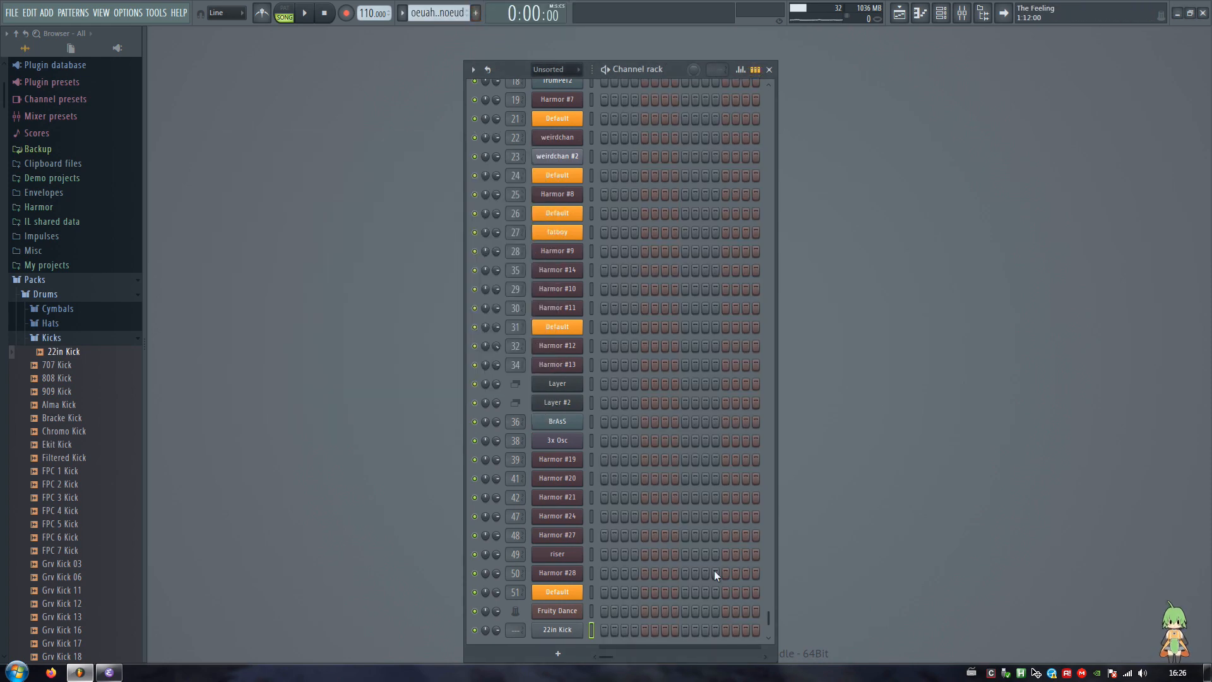
Search the plugins for "envel" and add a Fruity Envelope Controller channel, placing its window beside the channel rack
{"action": "left_click", "coordinate": [563, 659]}
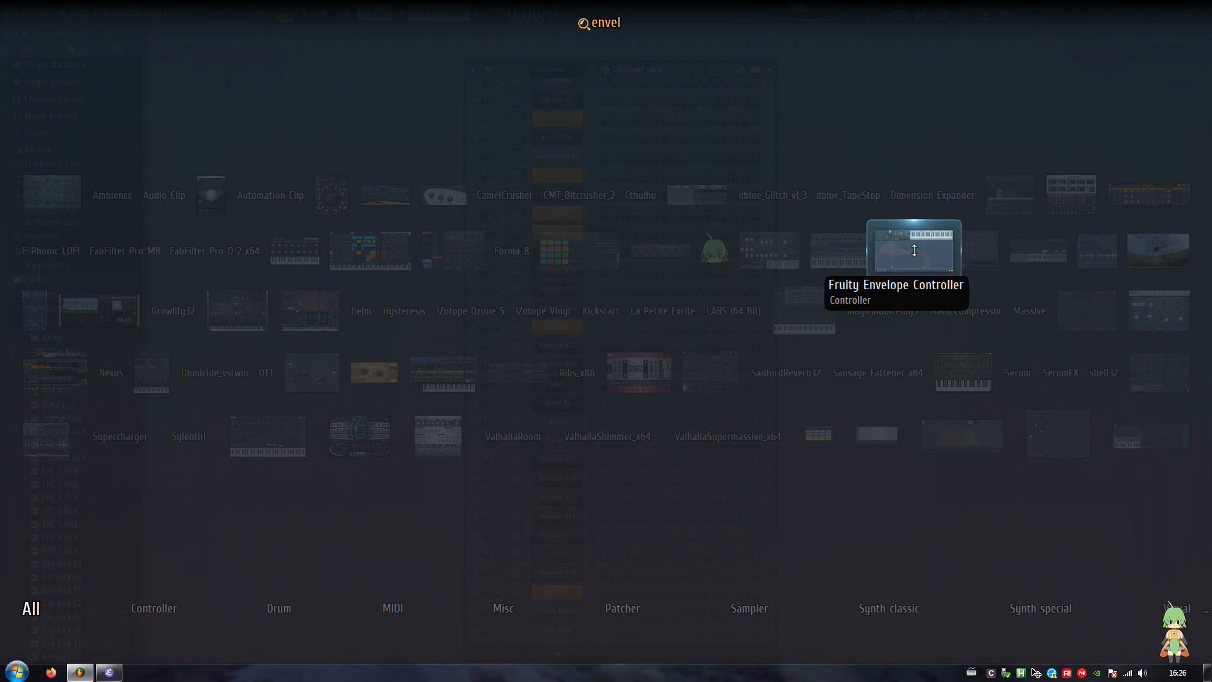
{"action": "left_click", "coordinate": [915, 253]}
{"action": "left_click_drag", "start_coordinate": [304, 158], "coordinate": [835, 97]}
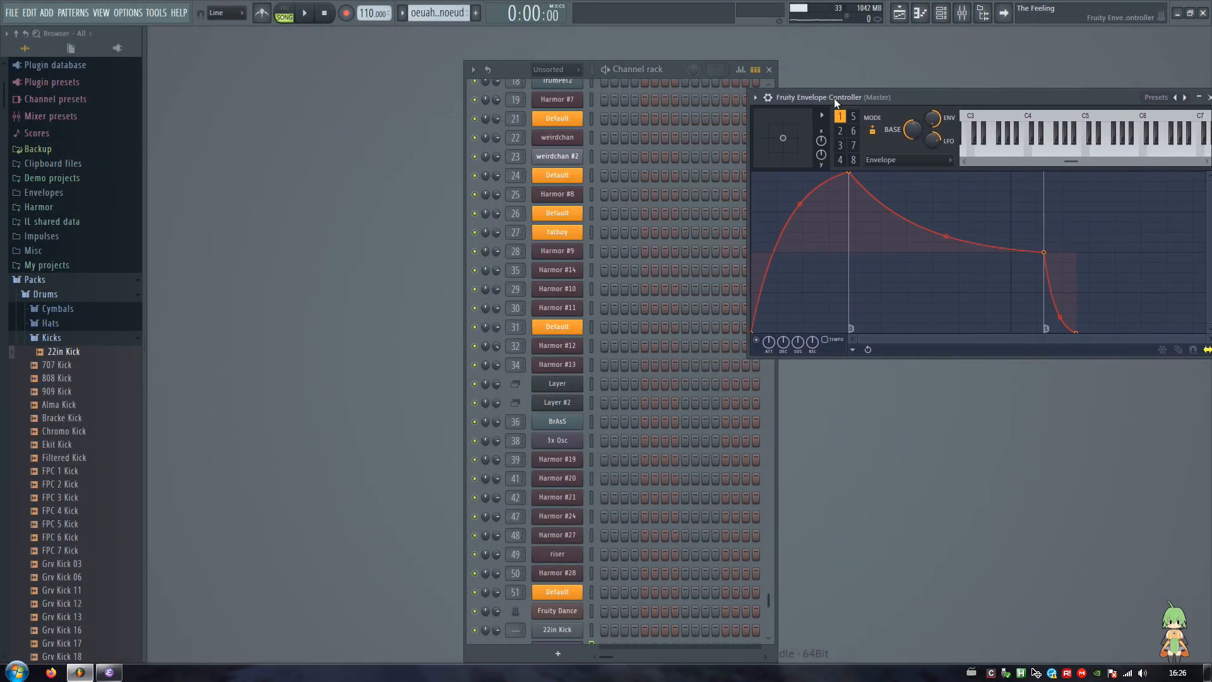
Raise the starting point of the controller's envelope and delete its peak and sustain points
{"action": "left_click_drag", "start_coordinate": [755, 331], "coordinate": [758, 236]}
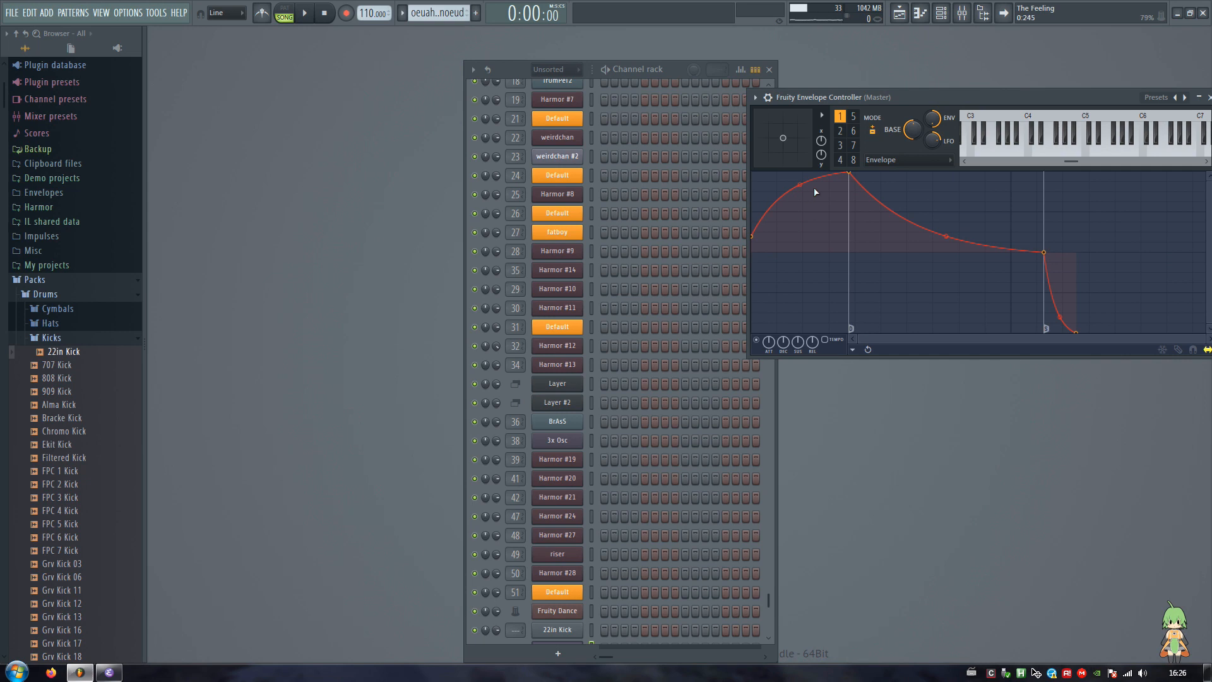
{"action": "right_click", "coordinate": [850, 174]}
{"action": "left_click", "coordinate": [866, 190]}
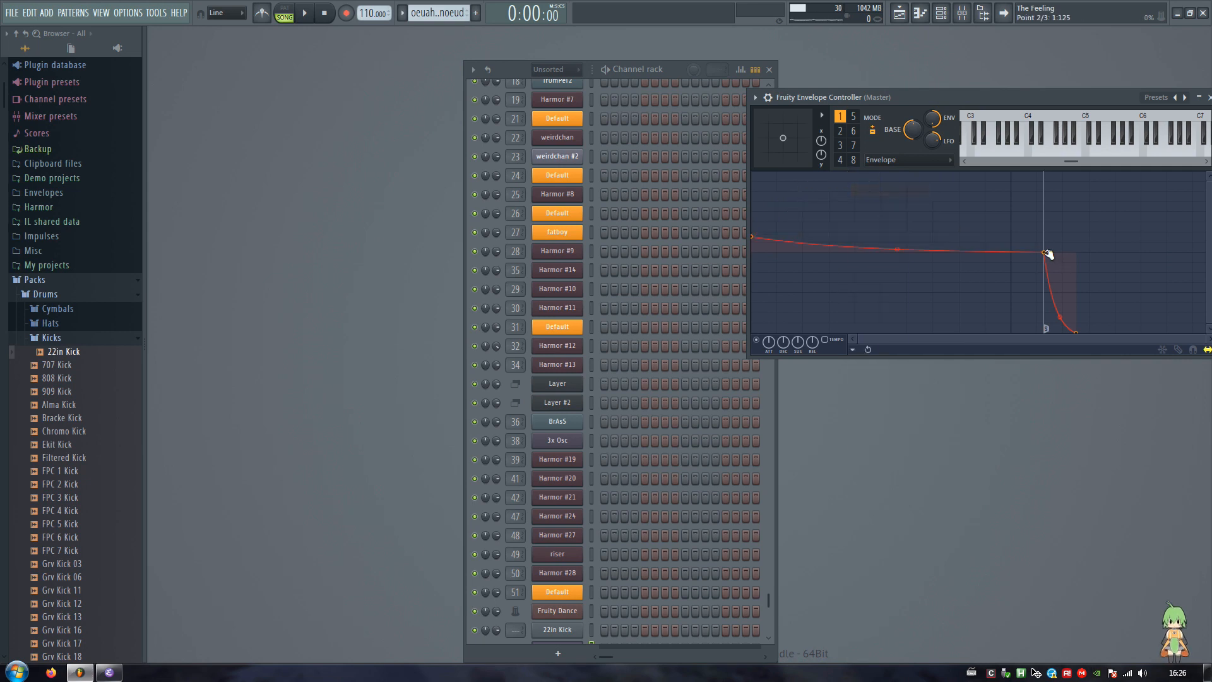
{"action": "right_click", "coordinate": [1047, 254]}
{"action": "left_click", "coordinate": [1063, 270]}
Move the envelope's end point to maximum level just after the start, lower its starting point, and close the controller
{"action": "left_click_drag", "start_coordinate": [1078, 331], "coordinate": [771, 172]}
{"action": "left_click_drag", "start_coordinate": [752, 238], "coordinate": [751, 268]}
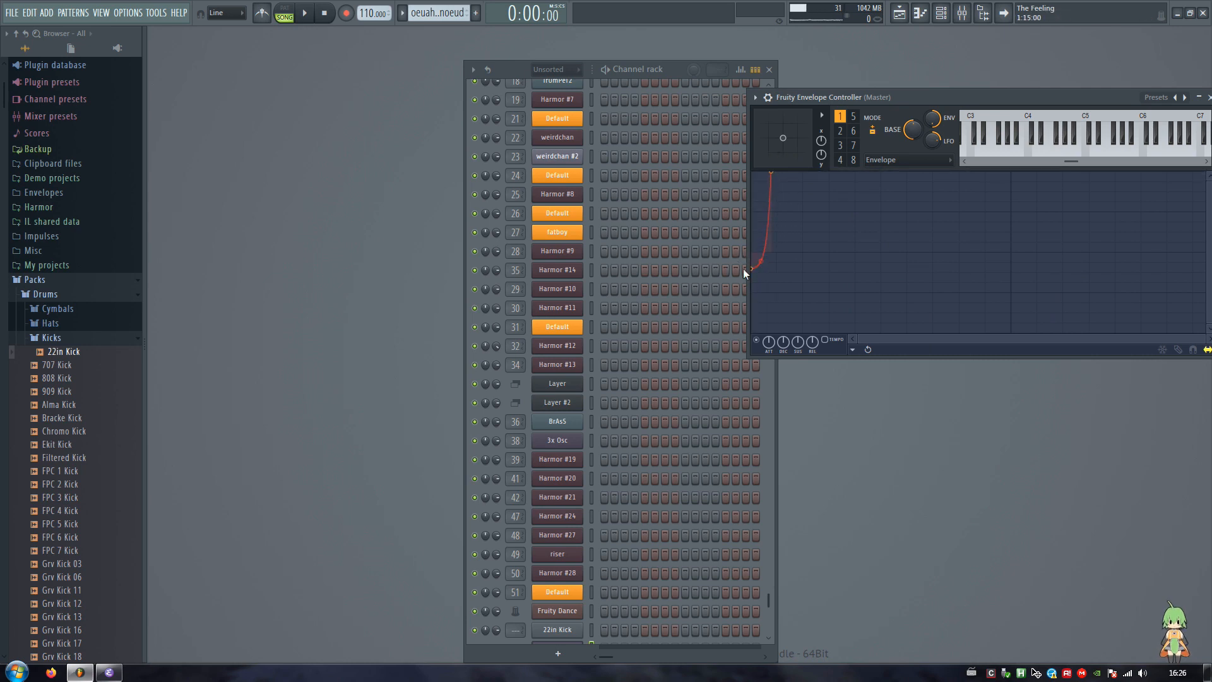
{"action": "key", "text": "Escape"}
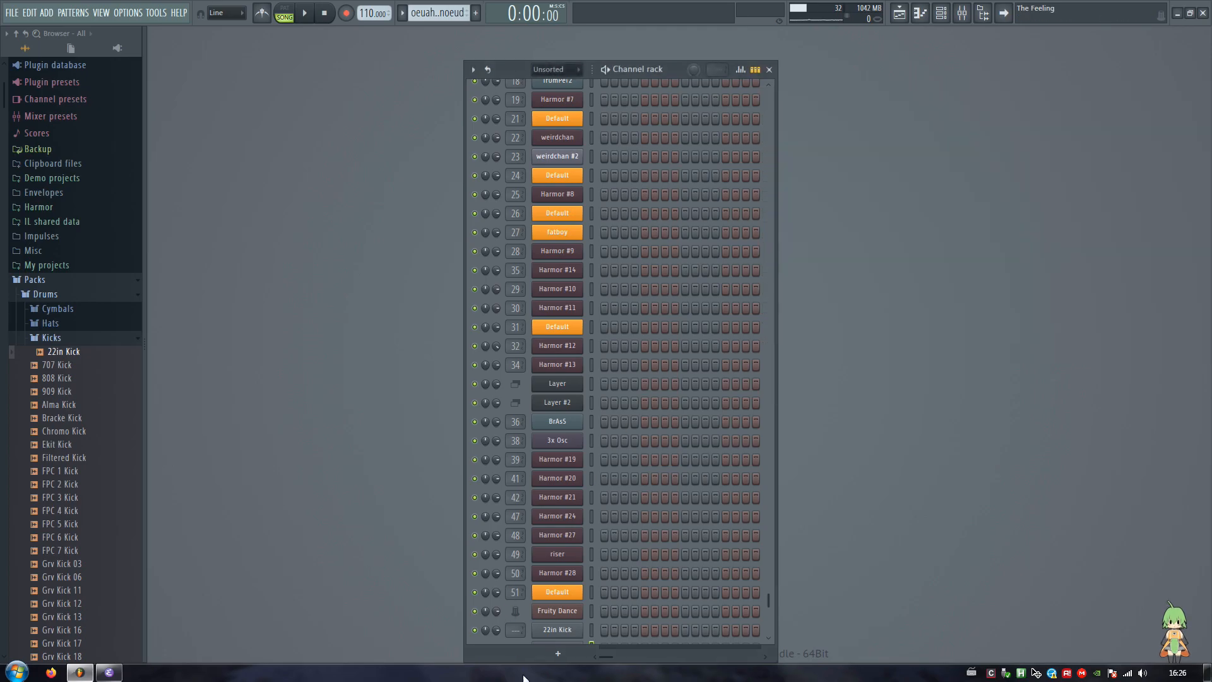
Add a Layer channel, select the 22in Kick and Fruity Envelope Controller channels for it, and place the layer's window beside the channel rack
{"action": "right_click", "coordinate": [559, 654]}
{"action": "type", "text": "layetr"}
{"action": "left_click", "coordinate": [808, 317]}
{"action": "left_click", "coordinate": [565, 623]}
{"action": "right_click", "coordinate": [591, 605]}
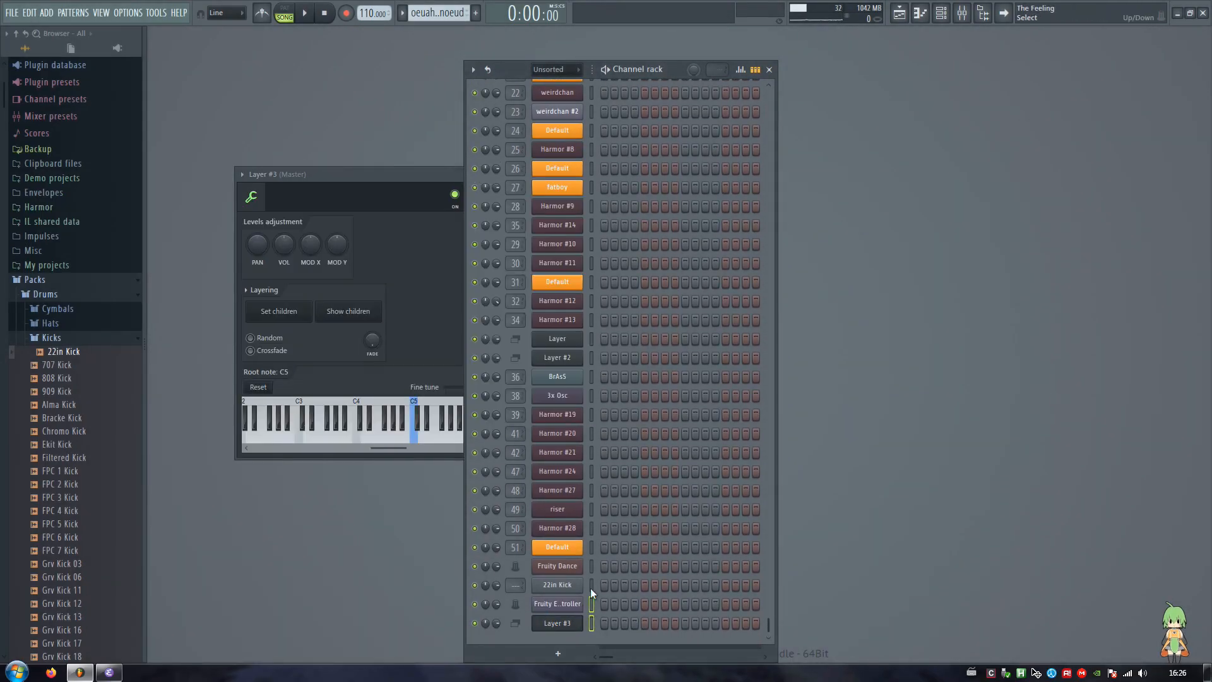
{"action": "left_click", "coordinate": [551, 624]}
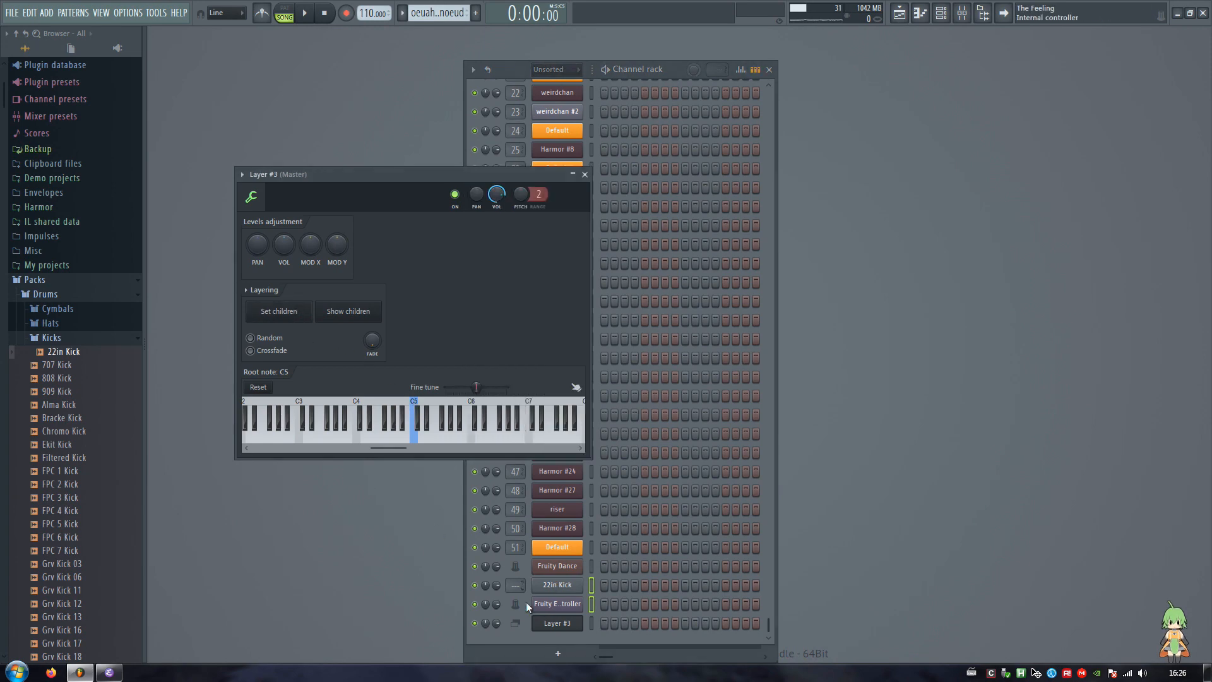
{"action": "left_click_drag", "start_coordinate": [362, 180], "coordinate": [871, 149]}
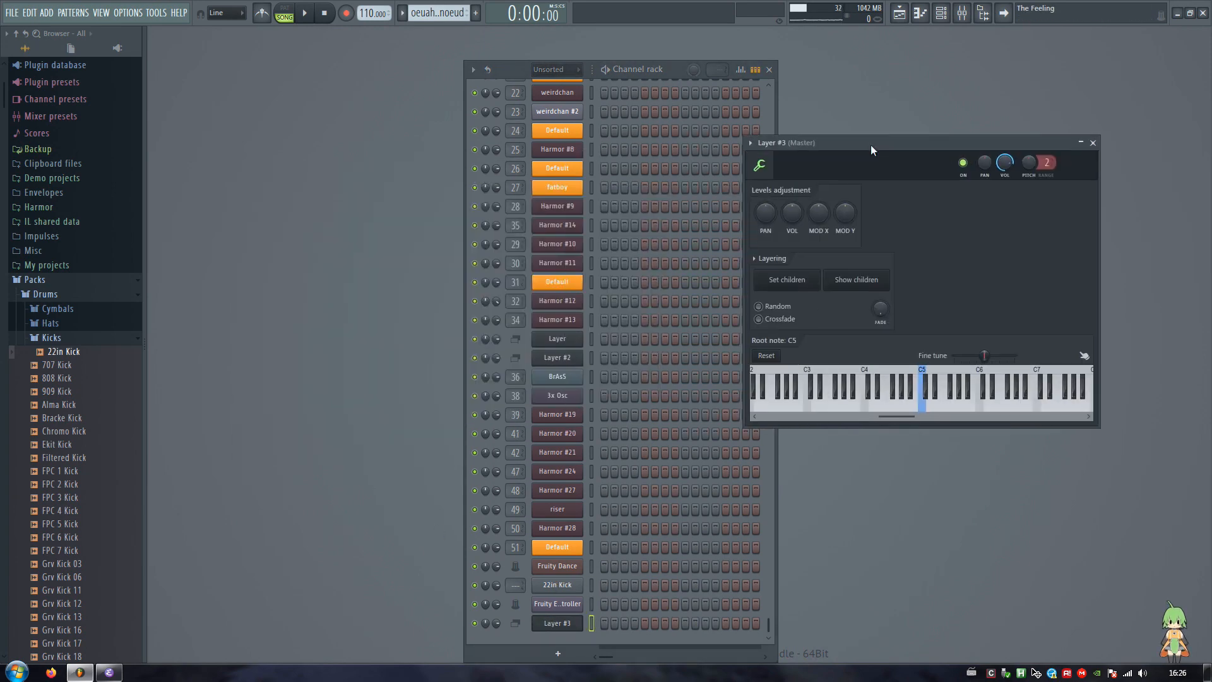
Play test notes on the new layer, then reopen the Fruity Envelope Controller and reposition its window
{"action": "key", "text": "c"}
{"action": "key", "text": "c"}
{"action": "left_click", "coordinate": [558, 604]}
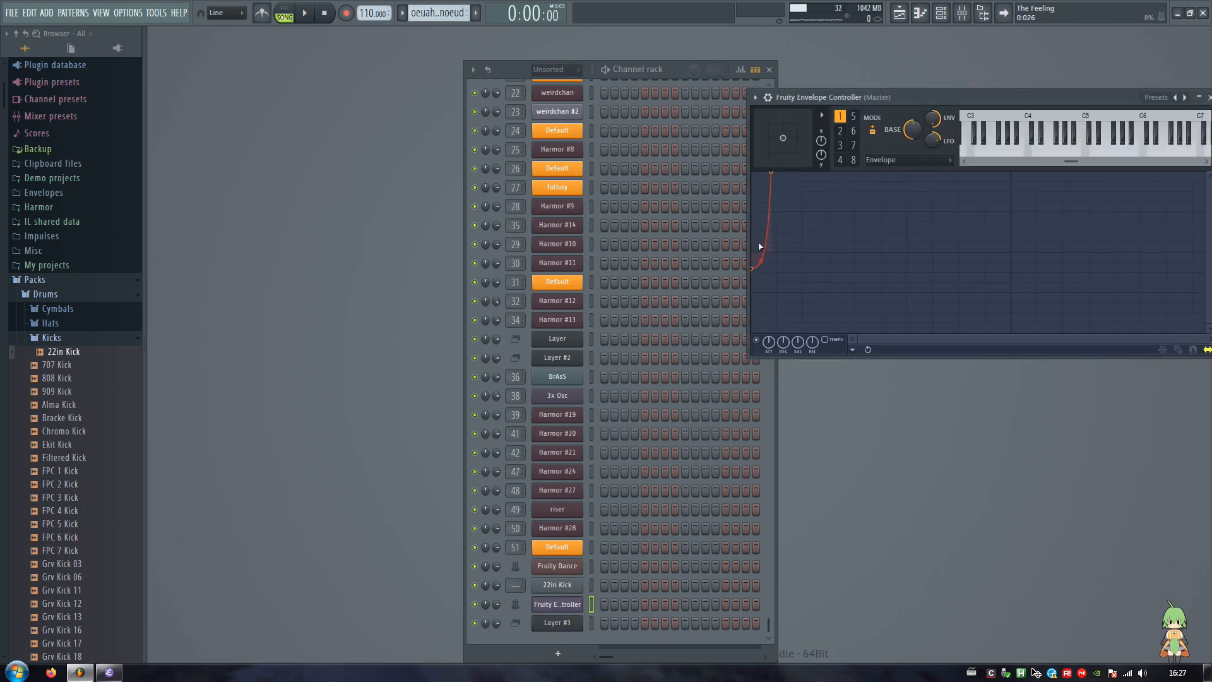
{"action": "left_click_drag", "start_coordinate": [821, 98], "coordinate": [280, 92]}
Link the volume fader of the 2bsc mixer track to Fruity Envelope Controller - Articulator 1
{"action": "left_click", "coordinate": [971, 17]}
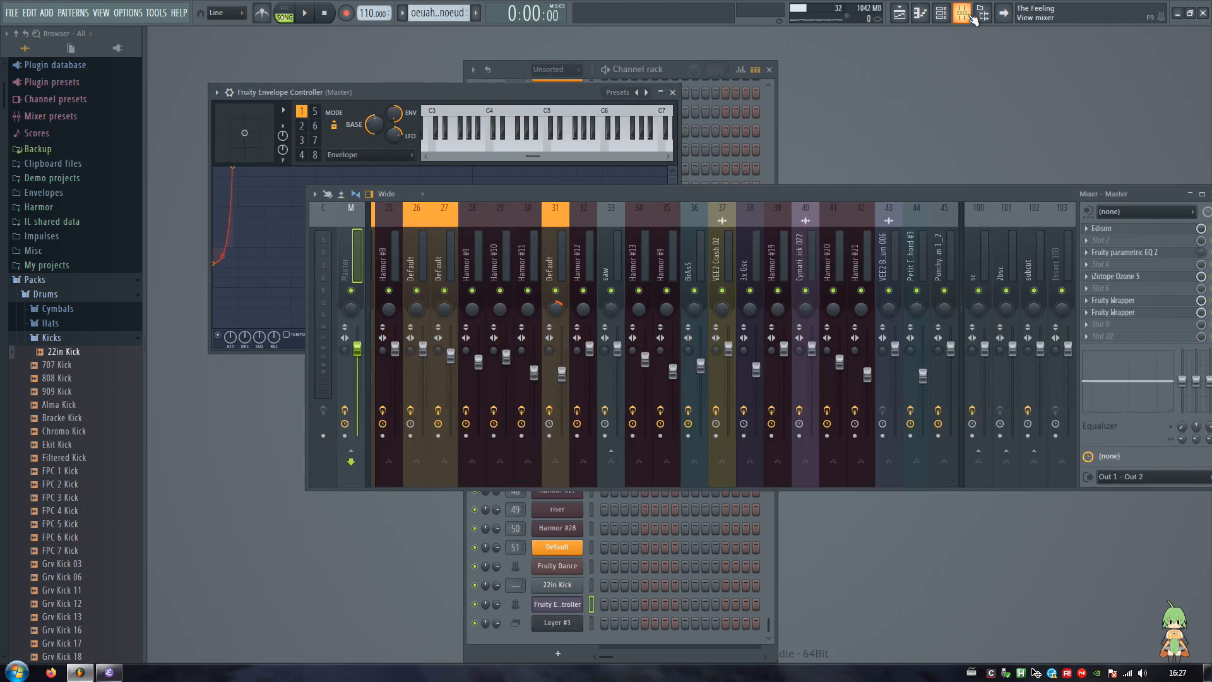
{"action": "left_click", "coordinate": [1004, 255]}
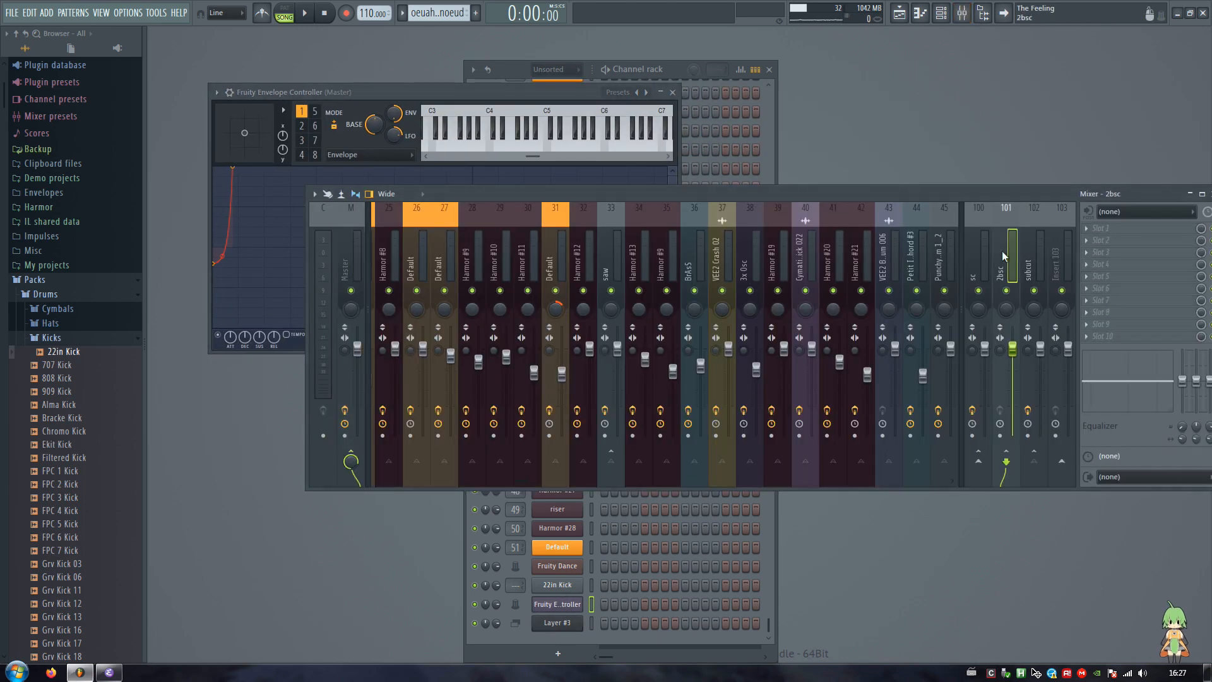
{"action": "right_click", "coordinate": [1013, 350]}
{"action": "left_click", "coordinate": [1042, 451]}
{"action": "left_click", "coordinate": [578, 311]}
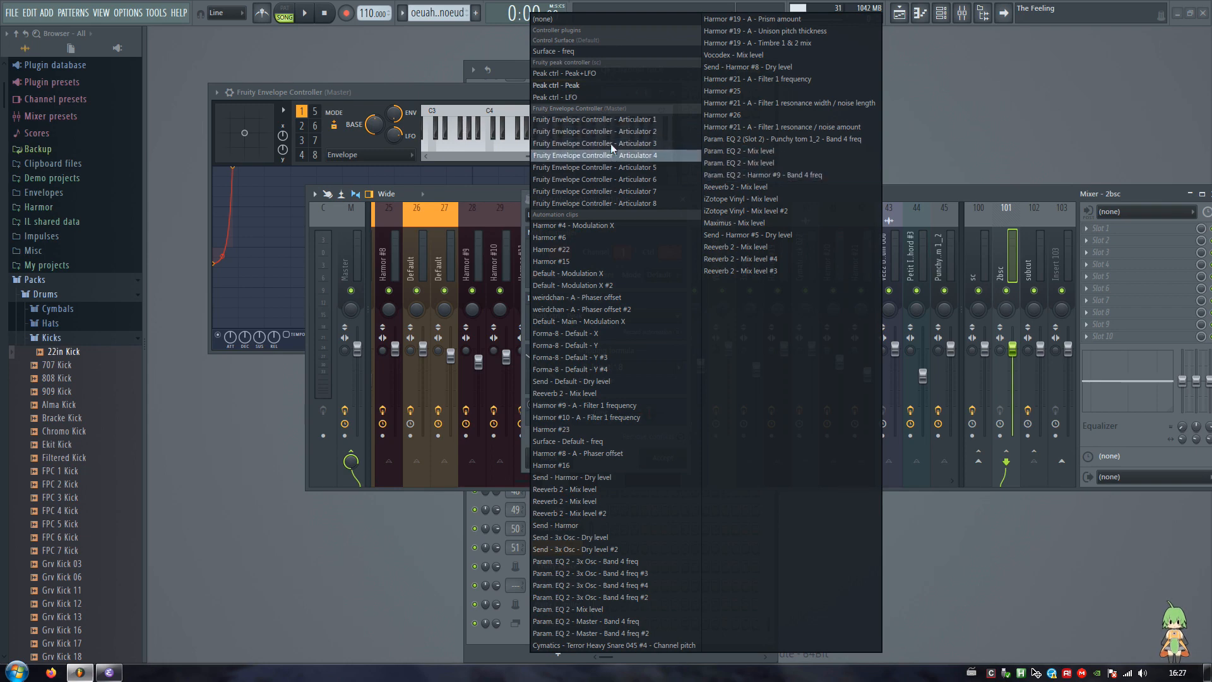
{"action": "left_click", "coordinate": [593, 120]}
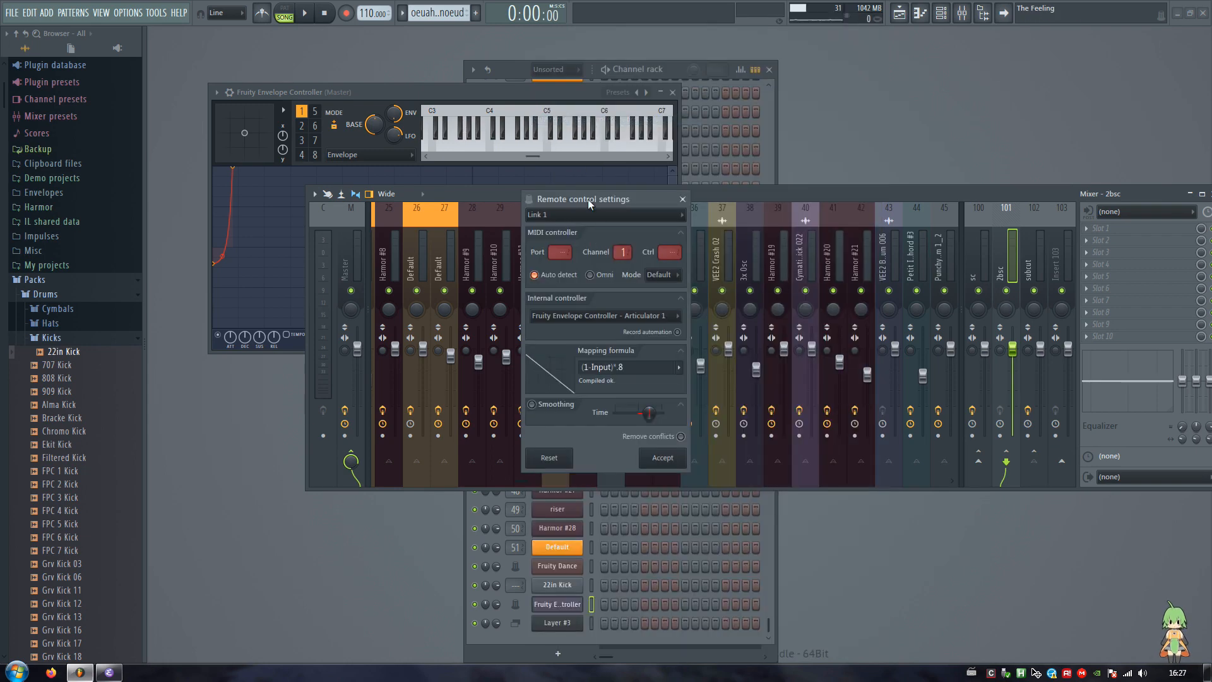
Replace the link's inverted mapping formula with the plain Input, accept the remote control settings and close the mixer
{"action": "left_click_drag", "start_coordinate": [629, 367], "coordinate": [368, 363]}
{"action": "type", "text": "I"}
{"action": "key", "text": "Return"}
{"action": "key", "text": "Return"}
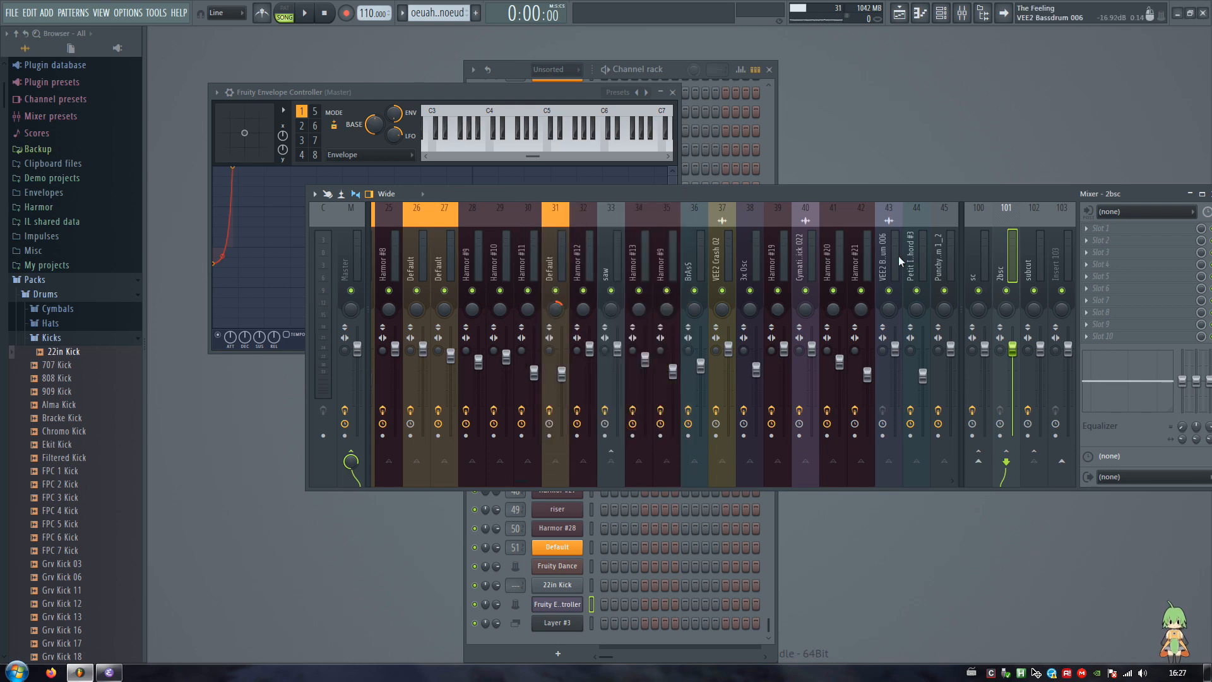
{"action": "key", "text": "F9"}
Reshape the rising curve of the controller's envelope and shift its maximum-level end point slightly further from the start
{"action": "left_click_drag", "start_coordinate": [425, 95], "coordinate": [895, 82]}
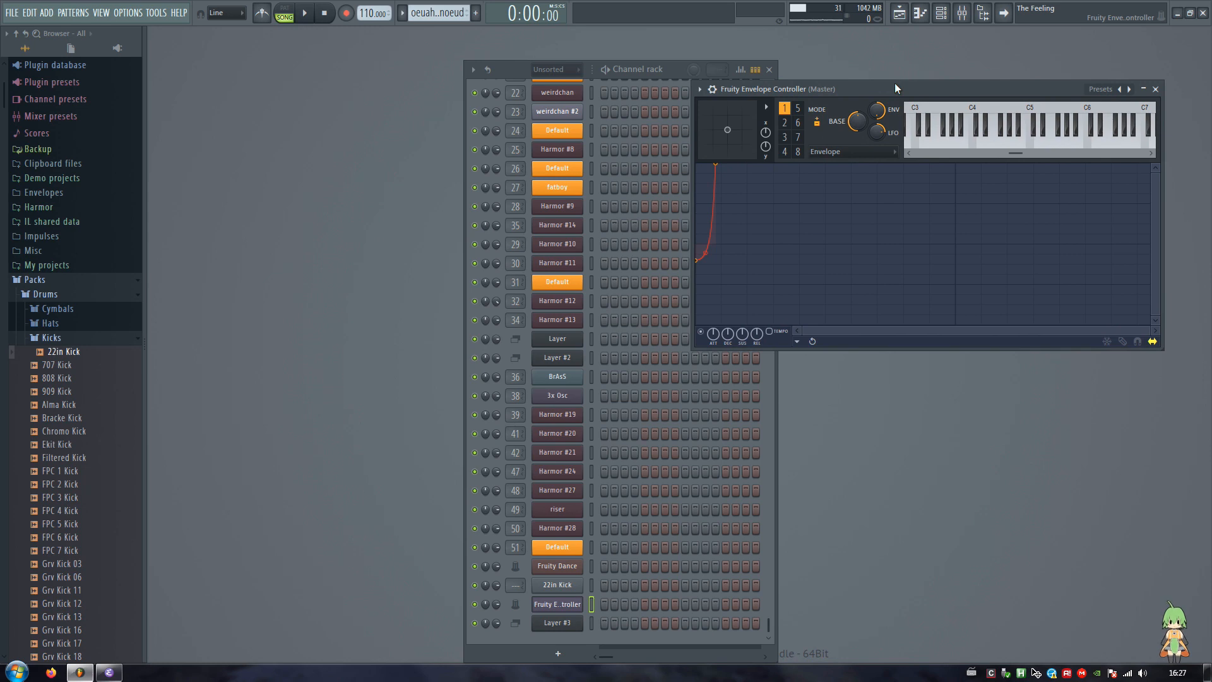
{"action": "left_click_drag", "start_coordinate": [705, 253], "coordinate": [704, 206]}
{"action": "mouse_move", "coordinate": [703, 256]}
{"action": "left_mouse_down"}
{"action": "mouse_move", "coordinate": [704, 240]}
{"action": "mouse_move", "coordinate": [703, 266]}
{"action": "mouse_move", "coordinate": [697, 247]}
{"action": "left_mouse_up"}
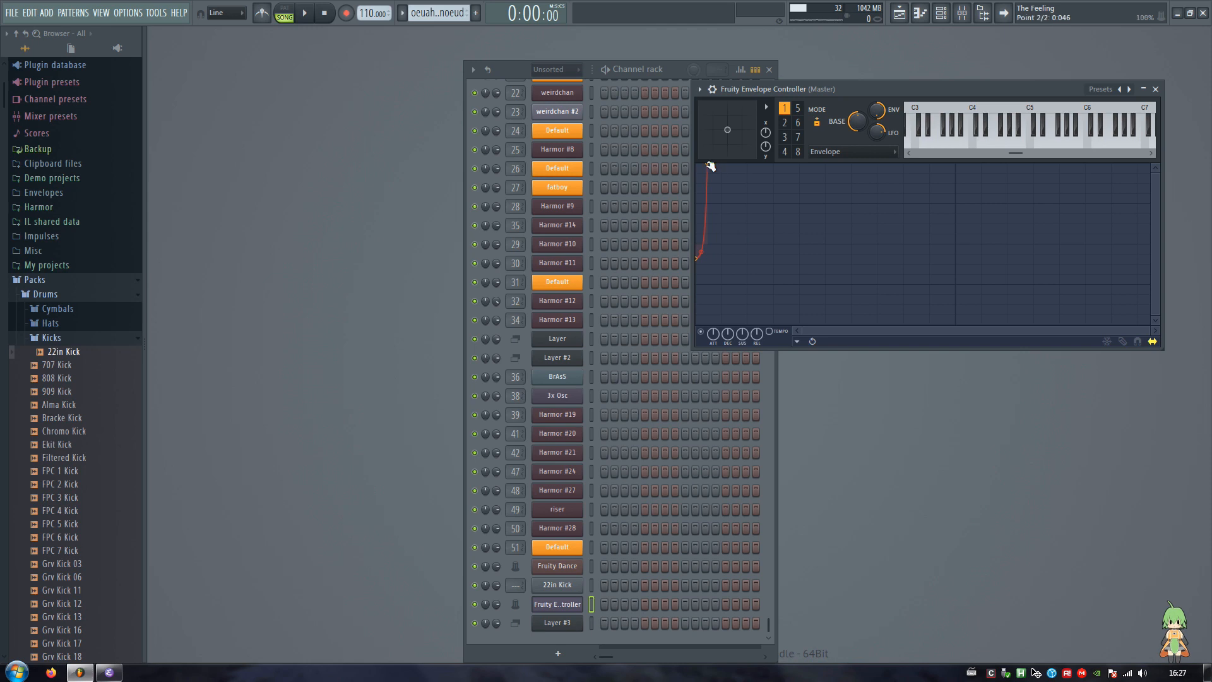
{"action": "left_click_drag", "start_coordinate": [707, 164], "coordinate": [725, 159]}
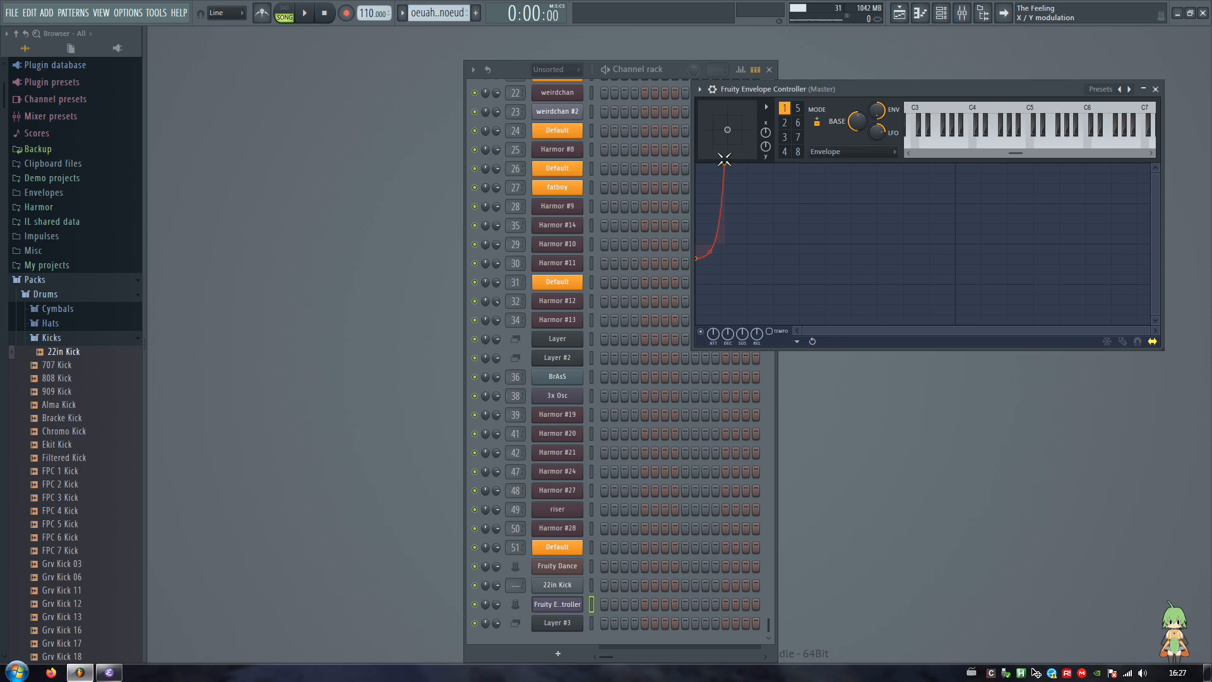
Open the mixer and examine how the 2bsc track is routed to the Master
{"action": "left_click", "coordinate": [962, 13]}
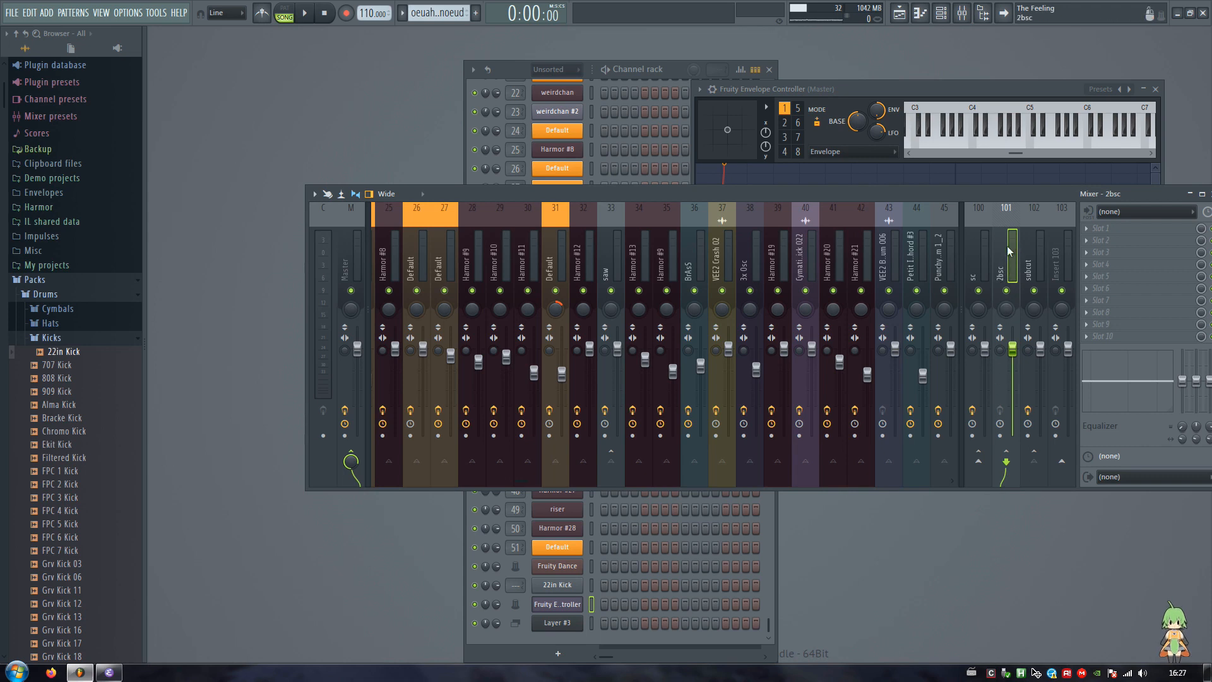
{"action": "left_click", "coordinate": [351, 262]}
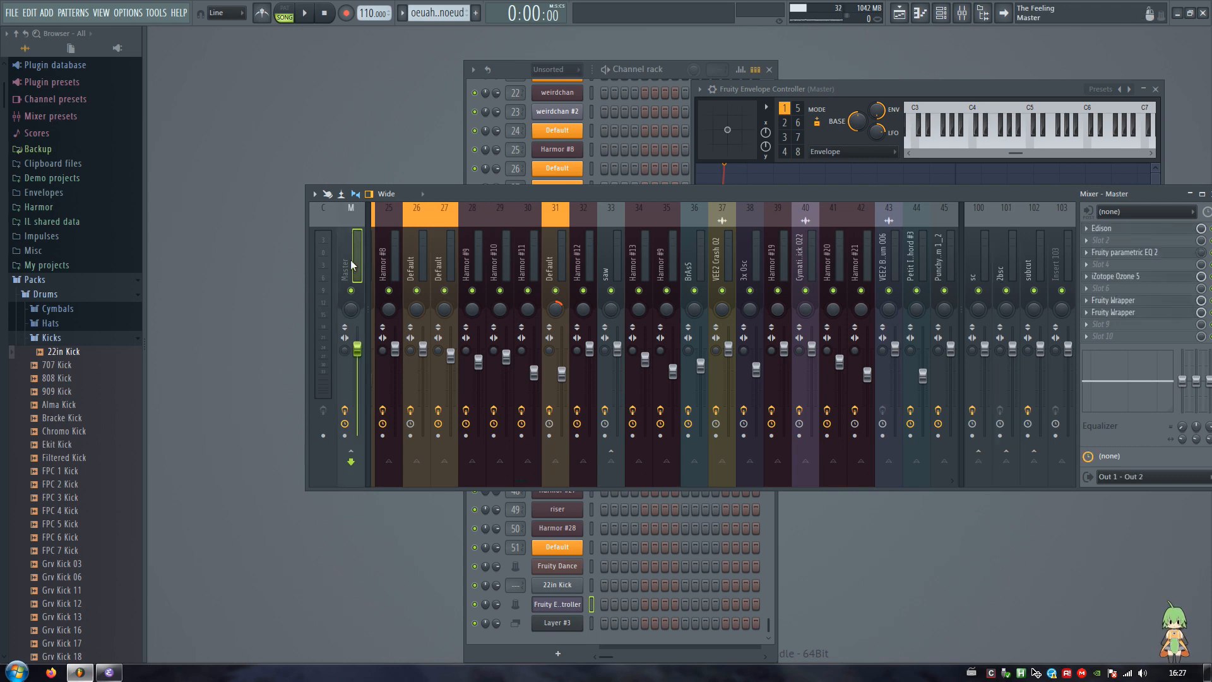
{"action": "left_click", "coordinate": [1009, 256]}
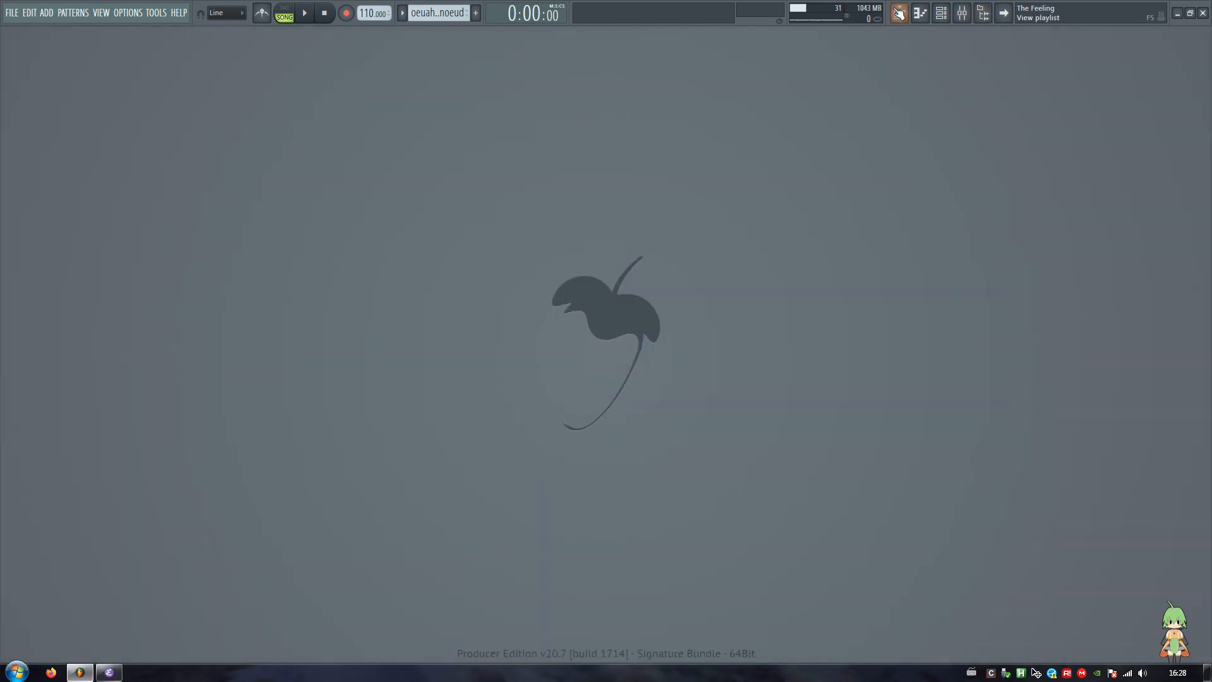
Open the playlist, place the playhead at the start of Track 23's first vocal clip in bar 33, and play the section briefly
{"action": "left_click", "coordinate": [899, 12]}
{"action": "scroll", "coordinate": [412, 65], "scroll_direction": "down", "scroll_amount": 2}
{"action": "scroll", "coordinate": [442, 158], "scroll_direction": "down", "scroll_amount": 4}
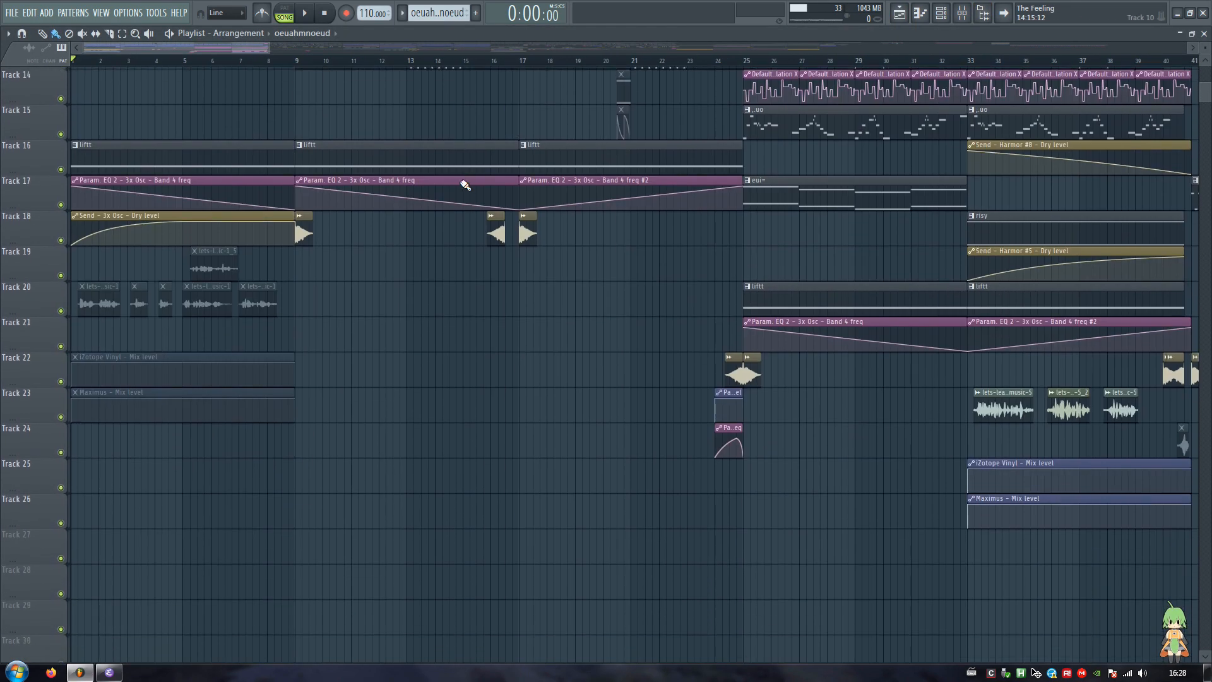
{"action": "left_click_drag", "start_coordinate": [199, 46], "coordinate": [298, 51]}
{"action": "scroll", "coordinate": [379, 57], "scroll_direction": "up", "scroll_amount": 1}
{"action": "scroll", "coordinate": [377, 57], "scroll_direction": "up", "scroll_amount": 3}
{"action": "left_click_drag", "start_coordinate": [395, 59], "coordinate": [450, 62]}
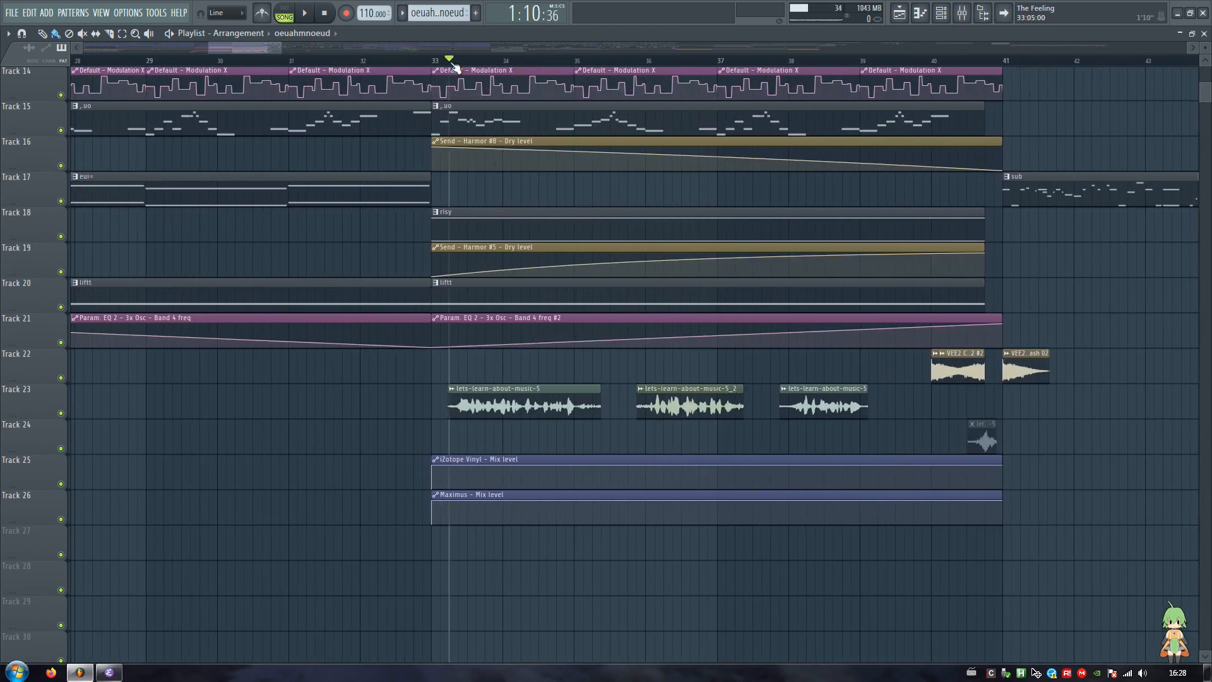
{"action": "key", "text": "space"}
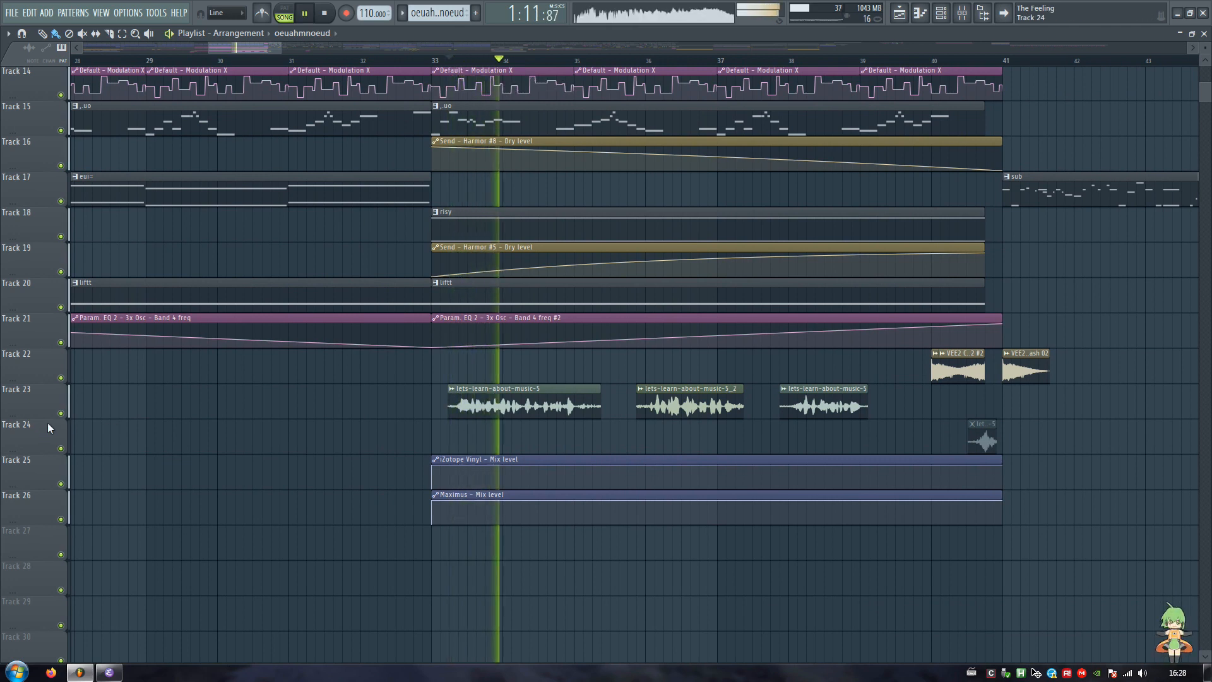
{"action": "key", "text": "space"}
Solo Track 23 in the playlist and audition its vocal clips alone
{"action": "scroll", "coordinate": [328, 285], "scroll_direction": "down", "scroll_amount": 3}
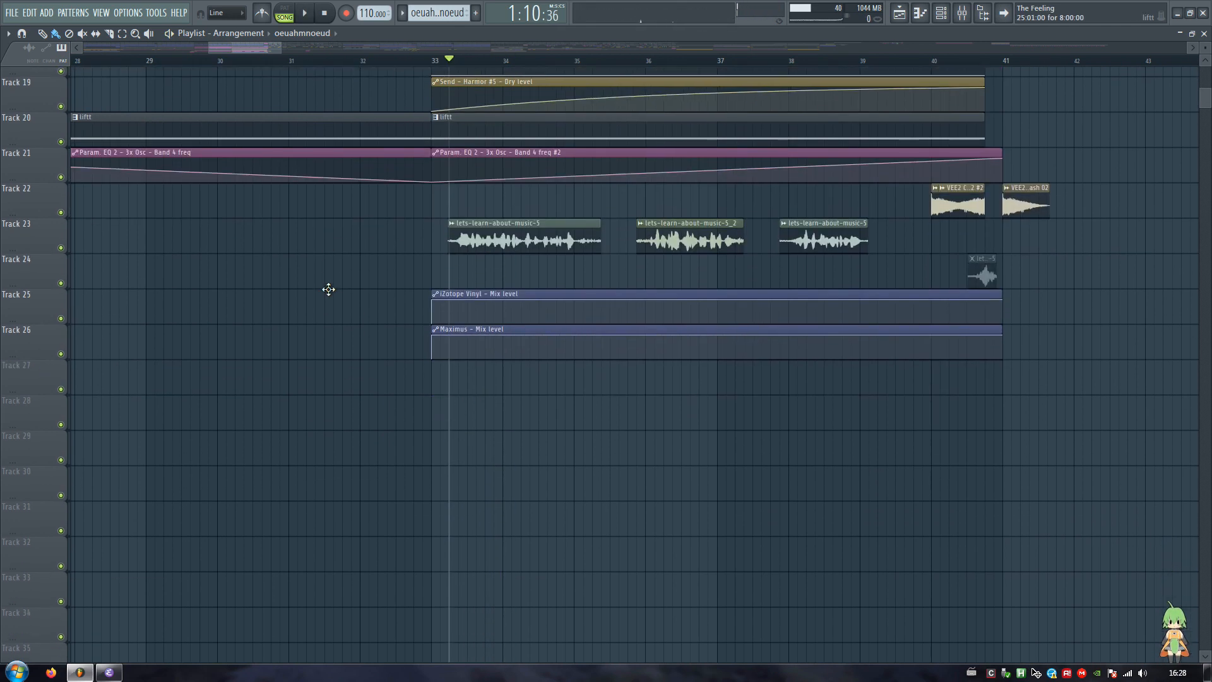
{"action": "left_click", "coordinate": [60, 200], "text": "ctrl"}
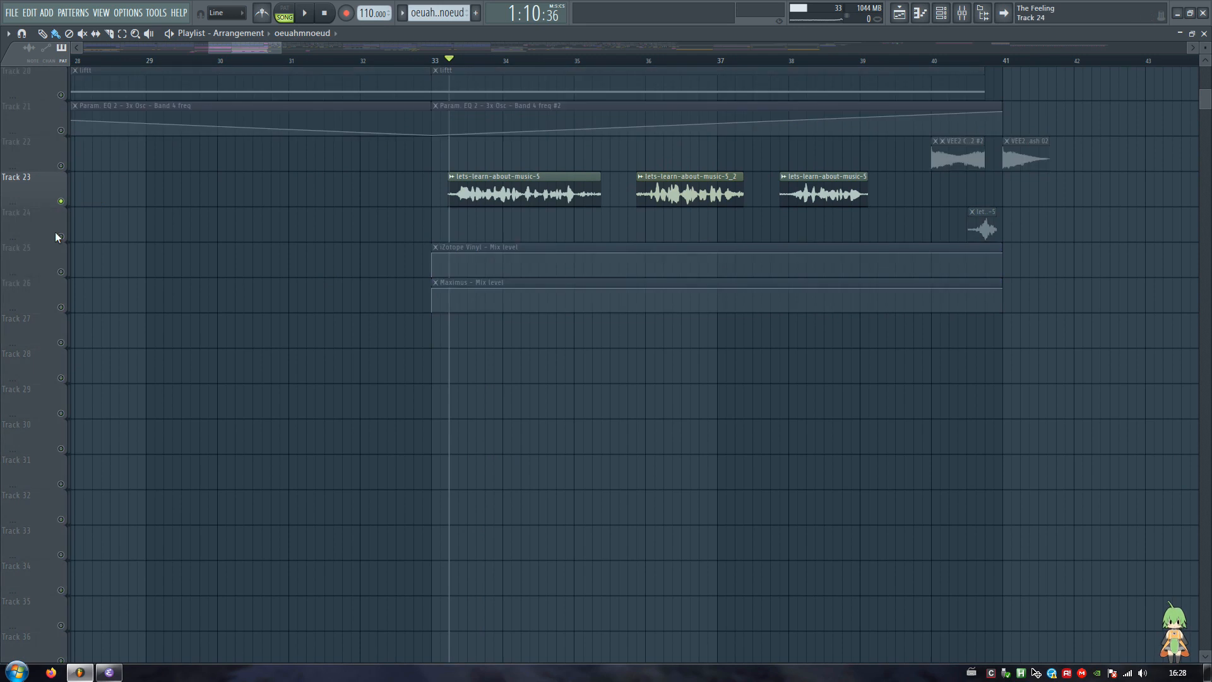
{"action": "left_click", "coordinate": [61, 236]}
{"action": "left_click", "coordinate": [60, 272]}
{"action": "left_click", "coordinate": [60, 201], "text": "ctrl"}
{"action": "key", "text": "space"}
{"action": "key", "text": "space"}
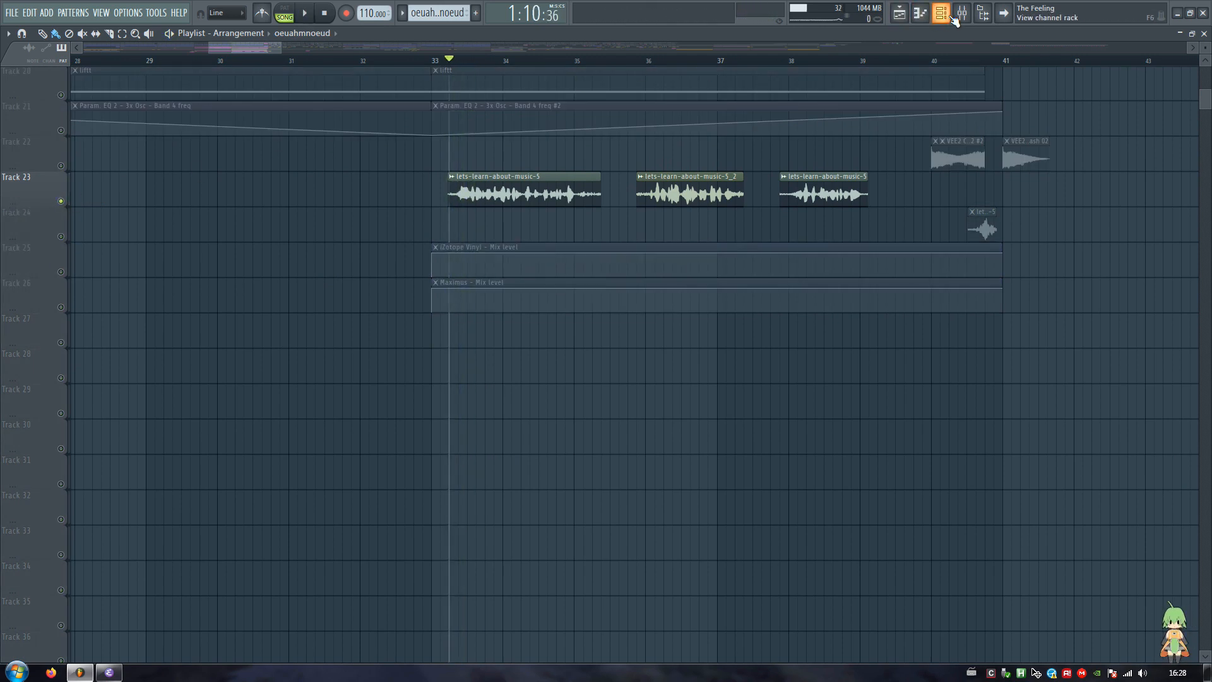
Open the mixer, select the vocal's insert 46 track and play the soloed vocal with its effects
{"action": "left_click", "coordinate": [962, 14]}
{"action": "key", "text": "space"}
{"action": "scroll", "coordinate": [543, 226], "scroll_direction": "down", "scroll_amount": 3}
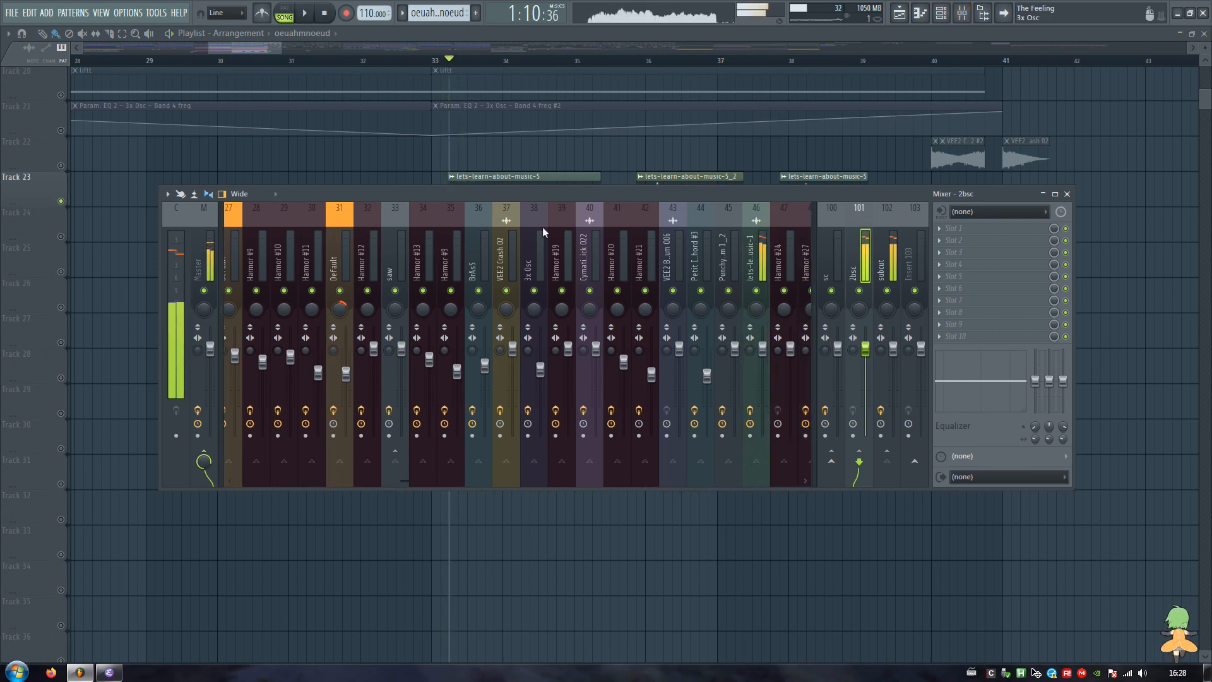
{"action": "left_click", "coordinate": [577, 249]}
{"action": "key", "text": "space"}
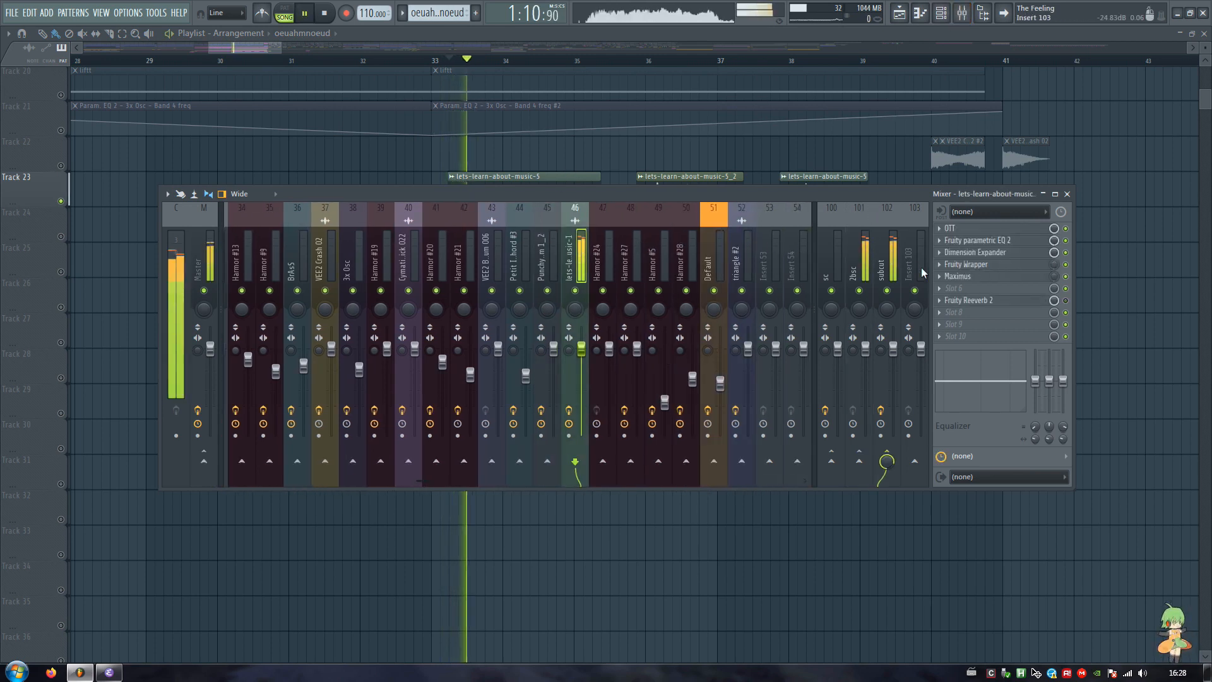
{"action": "key", "text": "space"}
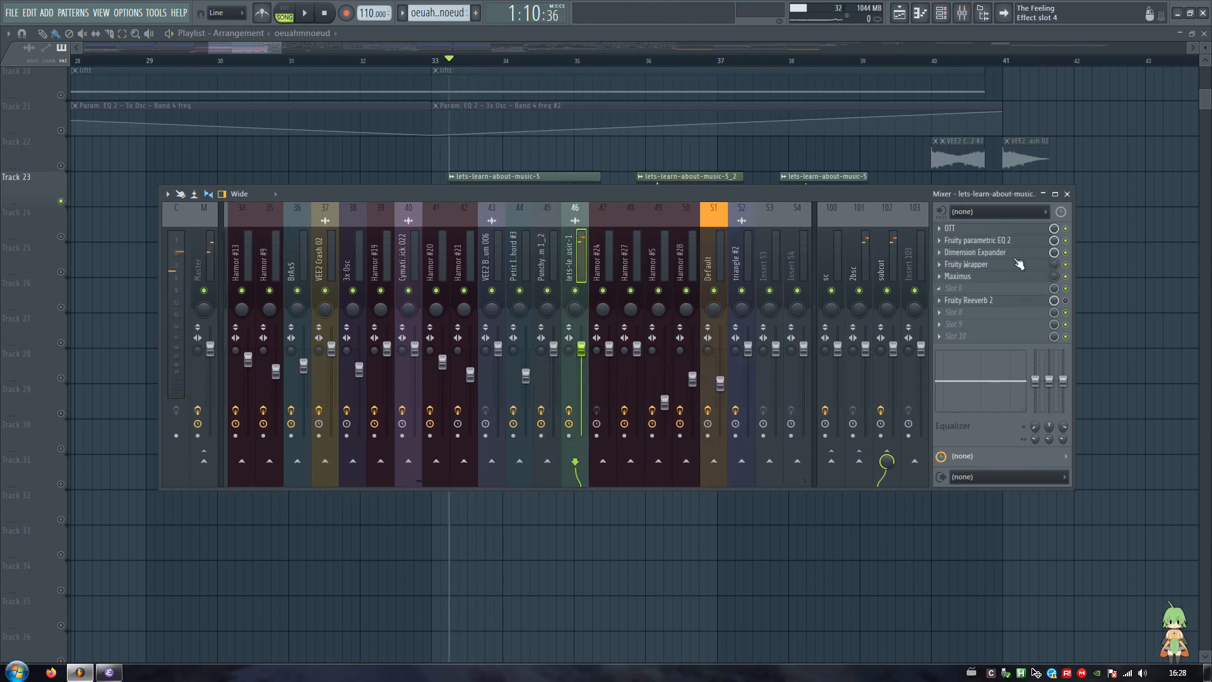
Disable every loaded effect on the vocal's mixer track and move Fruity Reeverb 2 to slot 10
{"action": "left_click", "coordinate": [1066, 228]}
{"action": "left_click", "coordinate": [1066, 240]}
{"action": "left_click", "coordinate": [1066, 252]}
{"action": "left_click", "coordinate": [1065, 264]}
{"action": "left_click", "coordinate": [1066, 276]}
{"action": "left_click", "coordinate": [1065, 301]}
{"action": "left_click_drag", "start_coordinate": [995, 302], "coordinate": [991, 341]}
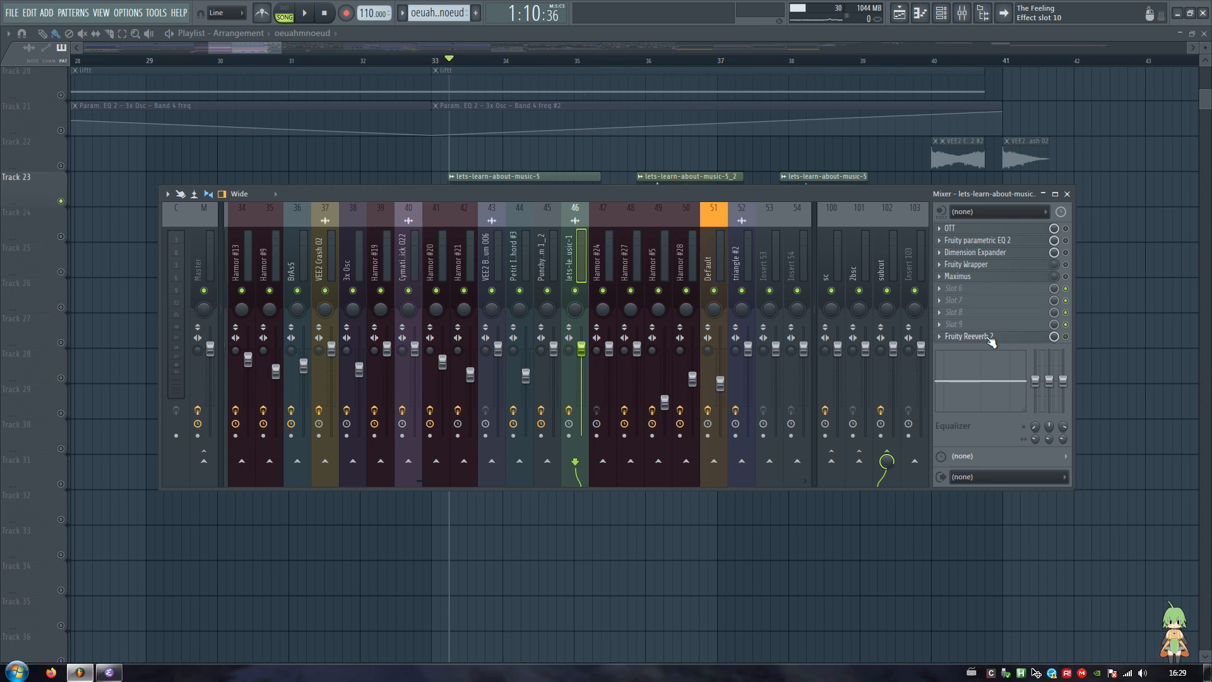
Open OTT on the vocal track, move its window above the mixer, enable the effect and audition the vocal
{"action": "left_click", "coordinate": [997, 231]}
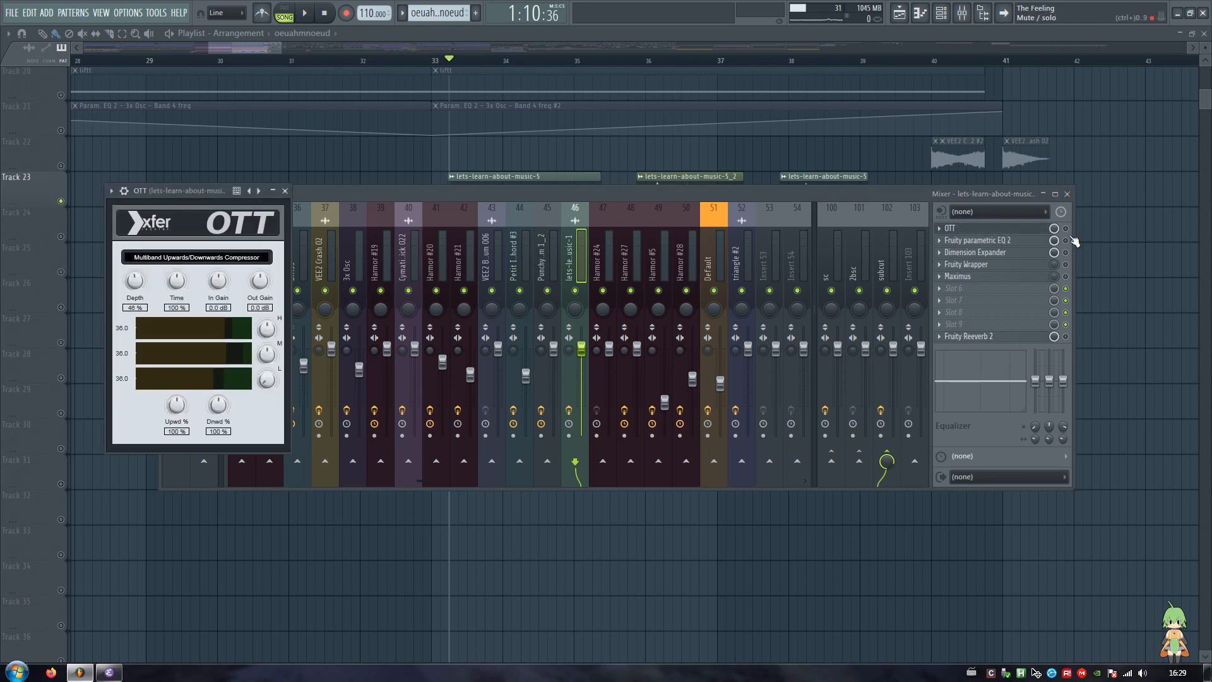
{"action": "left_click", "coordinate": [1072, 235]}
{"action": "left_click_drag", "start_coordinate": [145, 191], "coordinate": [740, 77]}
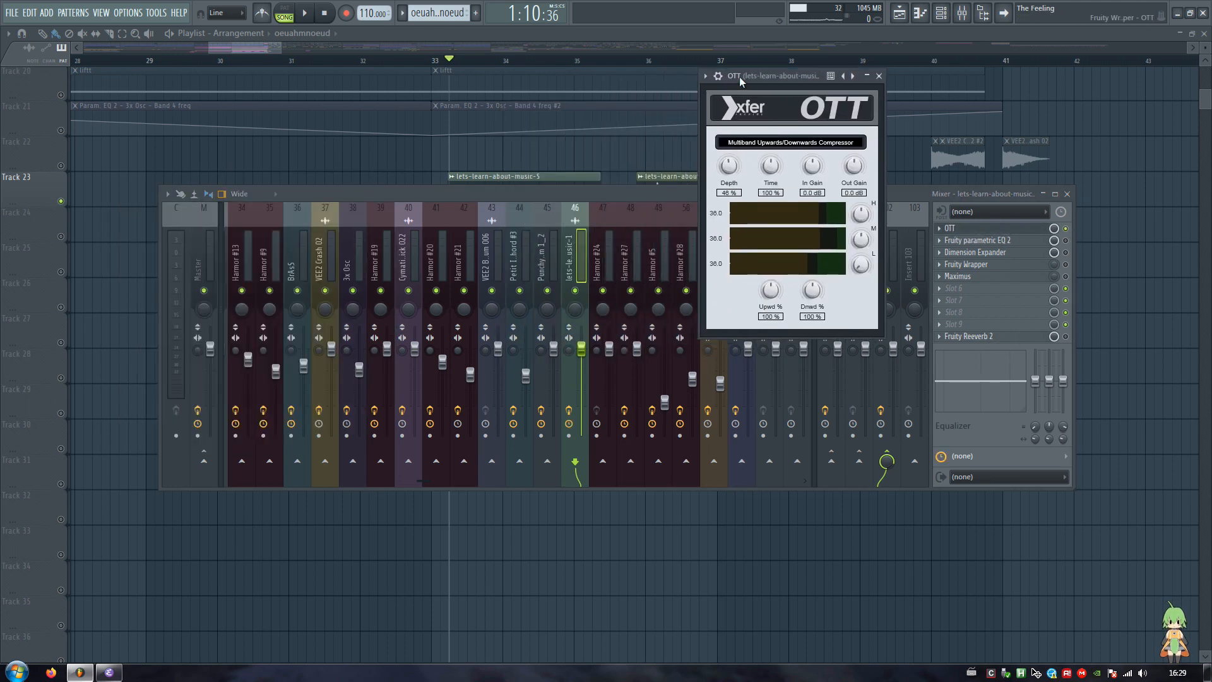
{"action": "key", "text": "space"}
{"action": "key", "text": "space"}
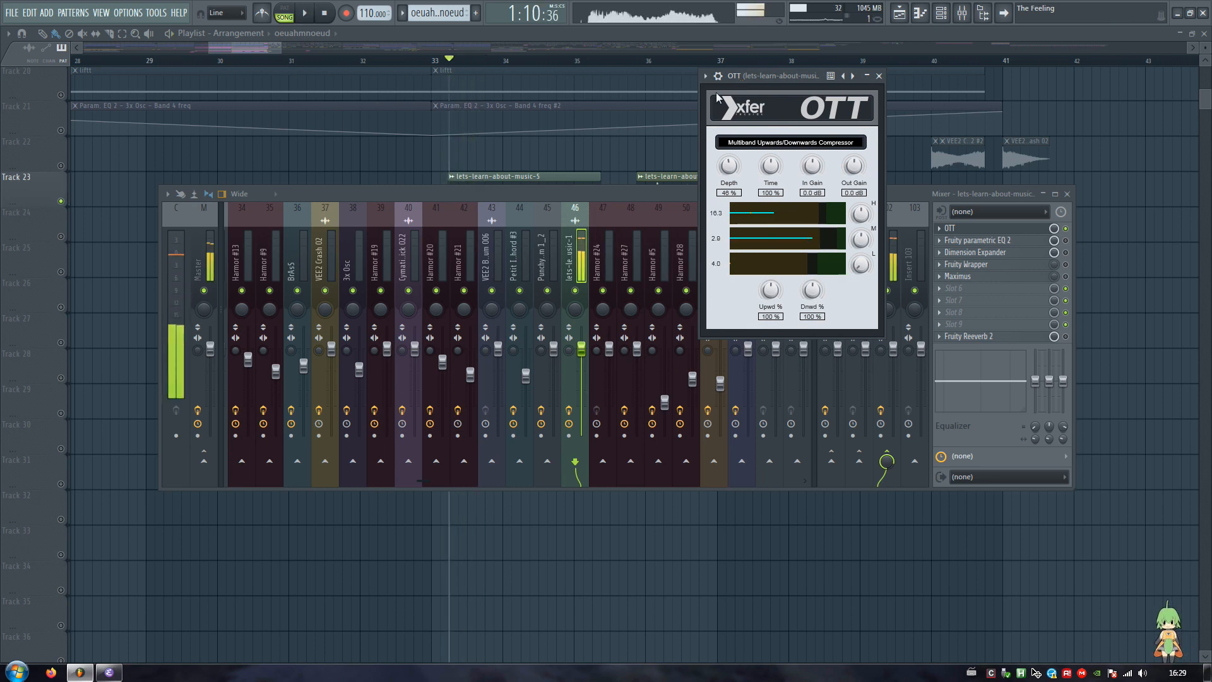
Unsolo Track 23 and play the full arrangement to check the vocal in the mix
{"action": "right_click", "coordinate": [61, 202]}
{"action": "scroll", "coordinate": [401, 215], "scroll_direction": "up", "scroll_amount": 5}
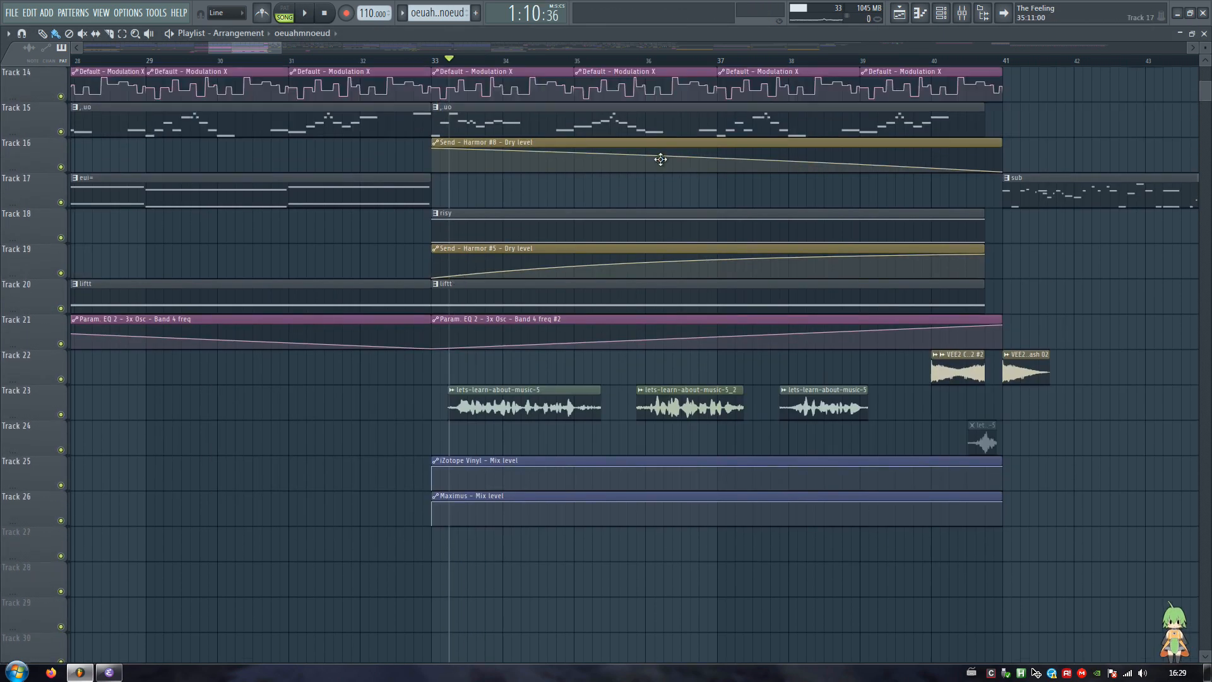
{"action": "key", "text": "space"}
{"action": "key", "text": "F9"}
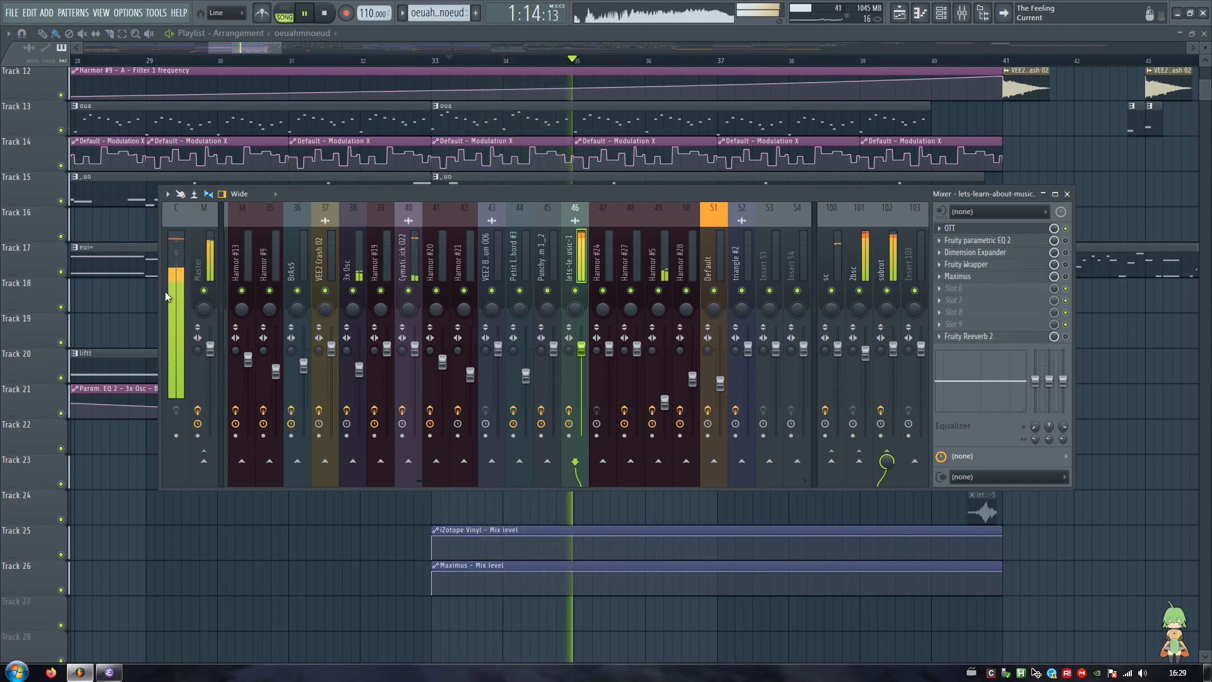
{"action": "key", "text": "space"}
{"action": "key", "text": "F9"}
Solo Track 23 again, reopen OTT on the vocal's mixer track and audition the compressed vocal
{"action": "scroll", "coordinate": [475, 236], "scroll_direction": "down", "scroll_amount": 3}
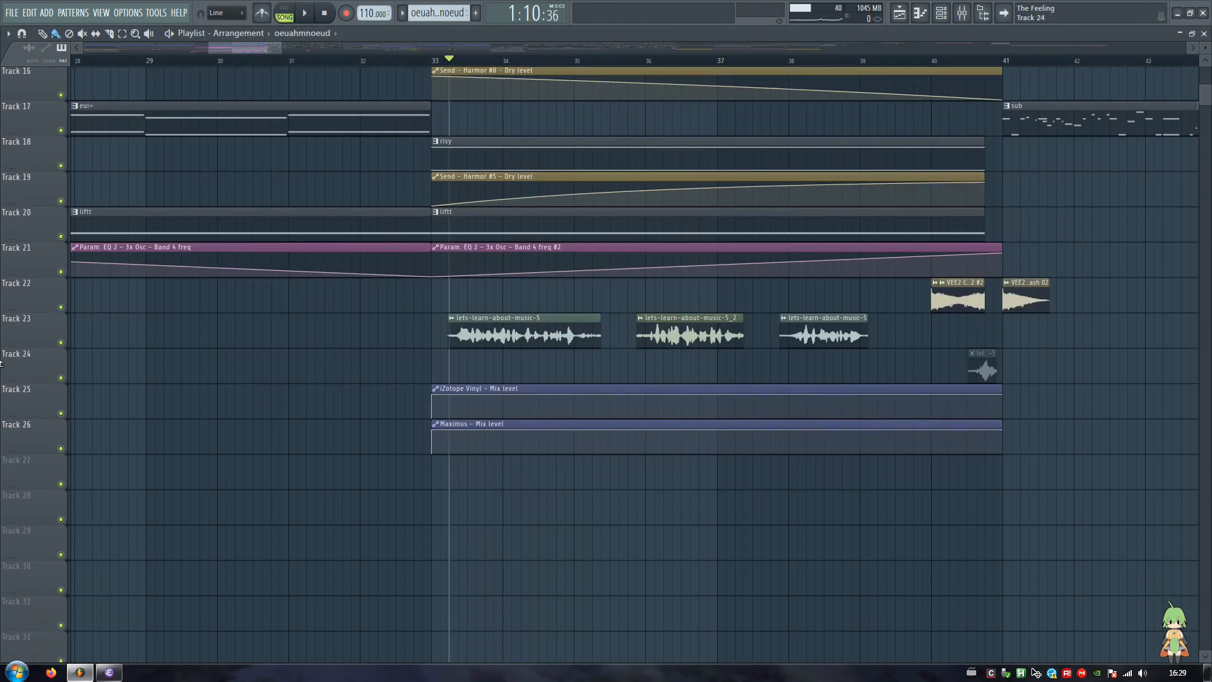
{"action": "right_click", "coordinate": [61, 342]}
{"action": "left_click", "coordinate": [962, 13]}
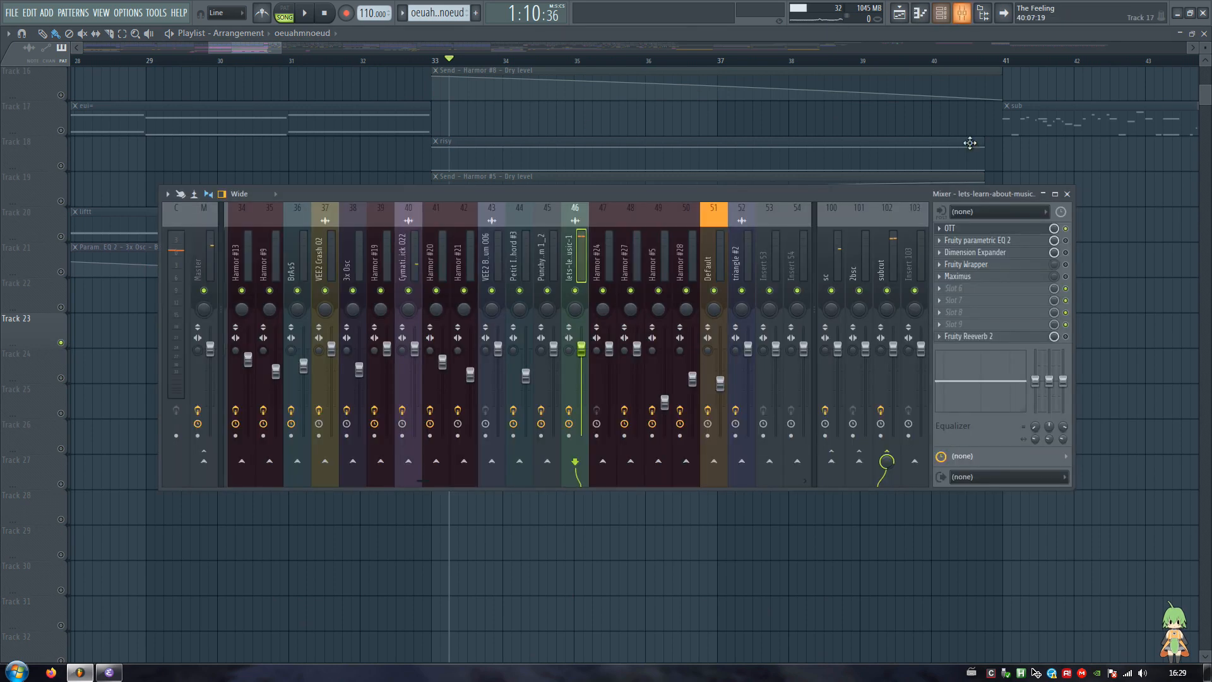
{"action": "left_click", "coordinate": [1000, 231]}
{"action": "key", "text": "space"}
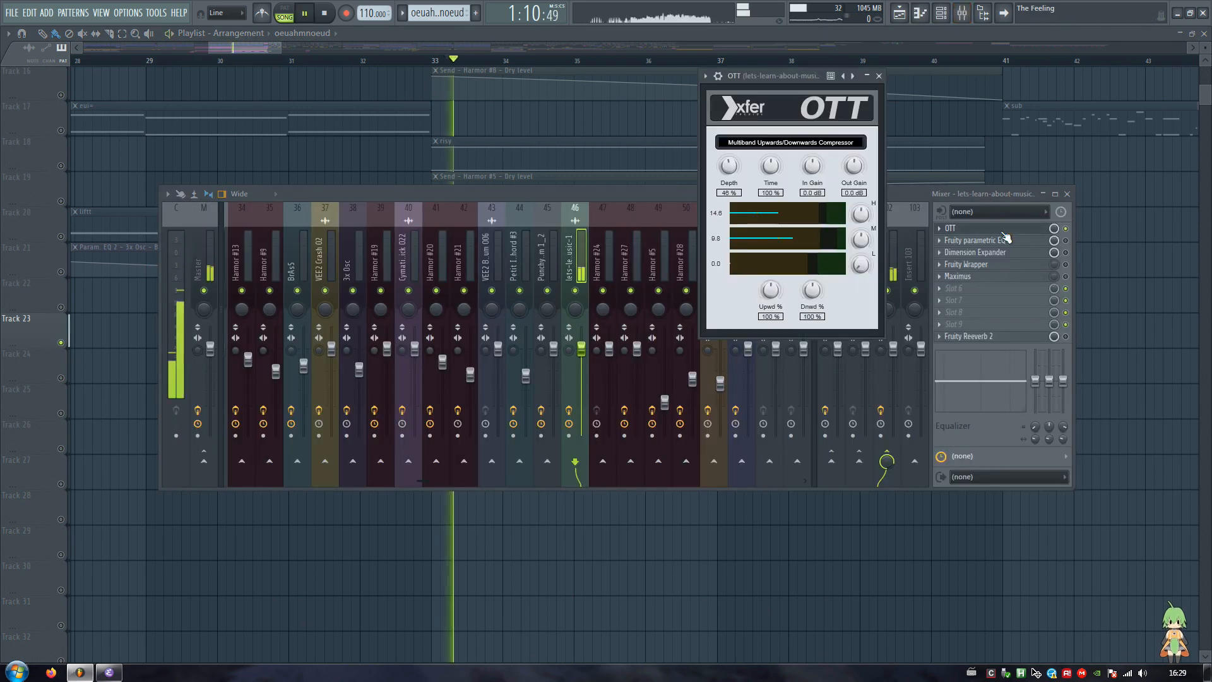
{"action": "key", "text": "space"}
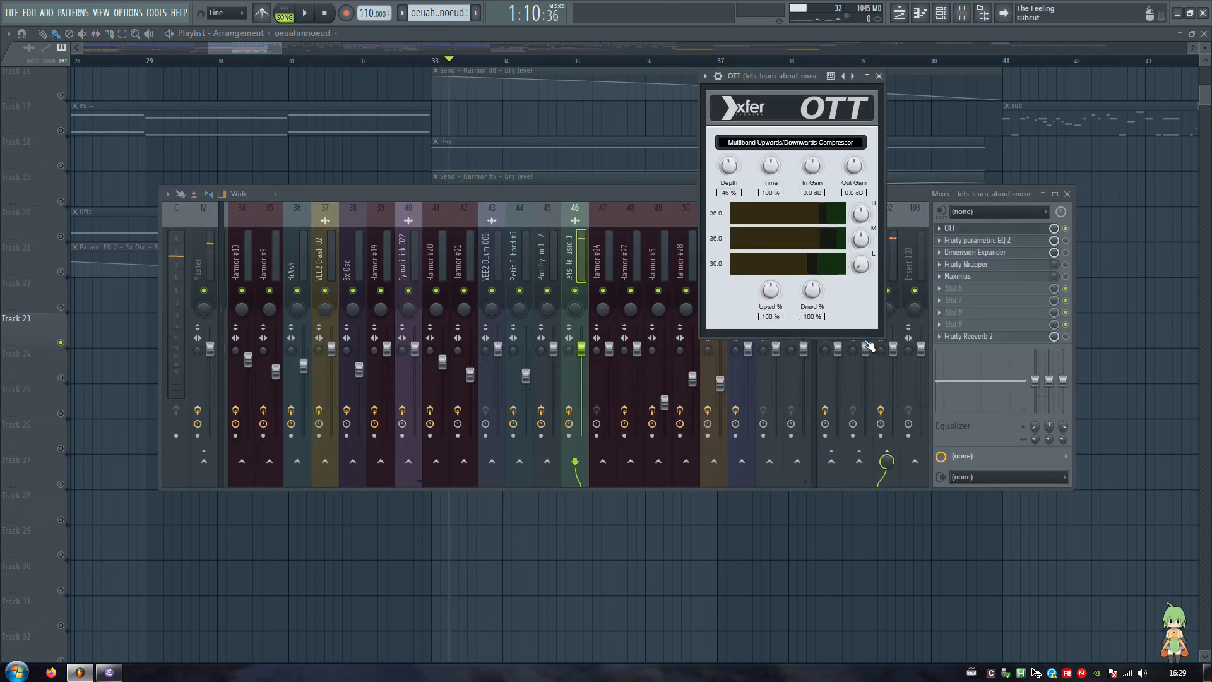
Close OTT, open Fruity parametric EQ 2 on the vocal track, place its window above the mixer and toggle the effect during playback
{"action": "left_click", "coordinate": [880, 76]}
{"action": "left_click", "coordinate": [977, 240]}
{"action": "left_click", "coordinate": [226, 219]}
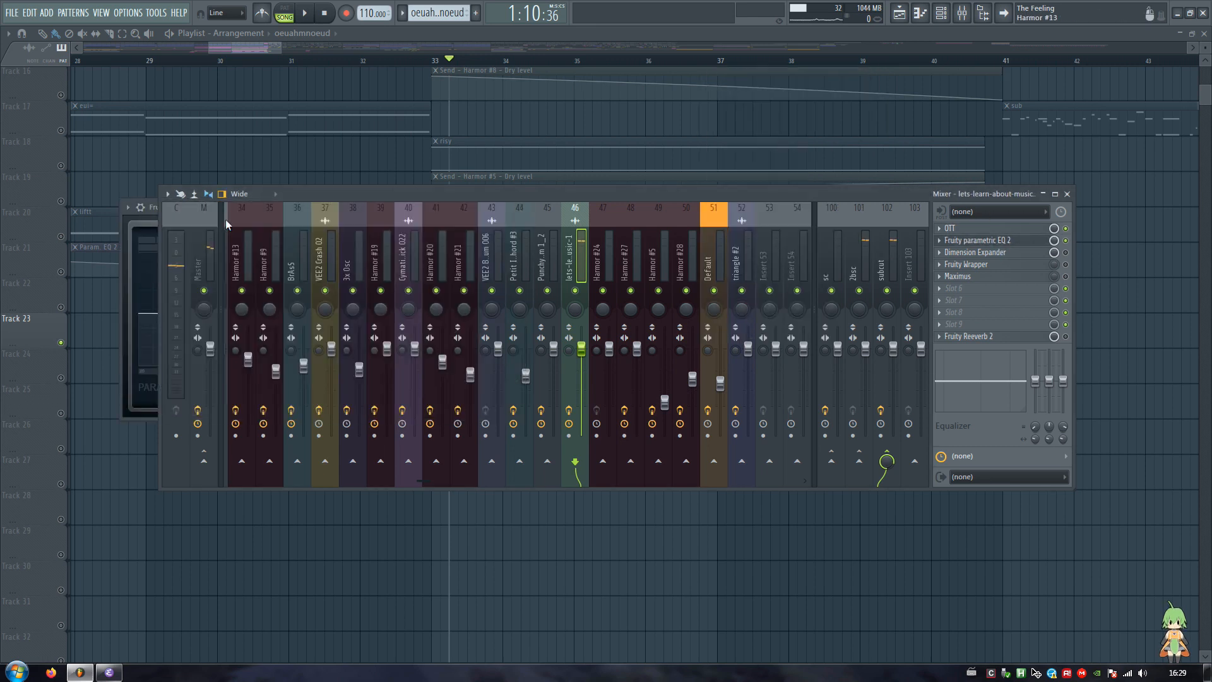
{"action": "left_click", "coordinate": [154, 223]}
{"action": "left_click_drag", "start_coordinate": [218, 211], "coordinate": [714, 85]}
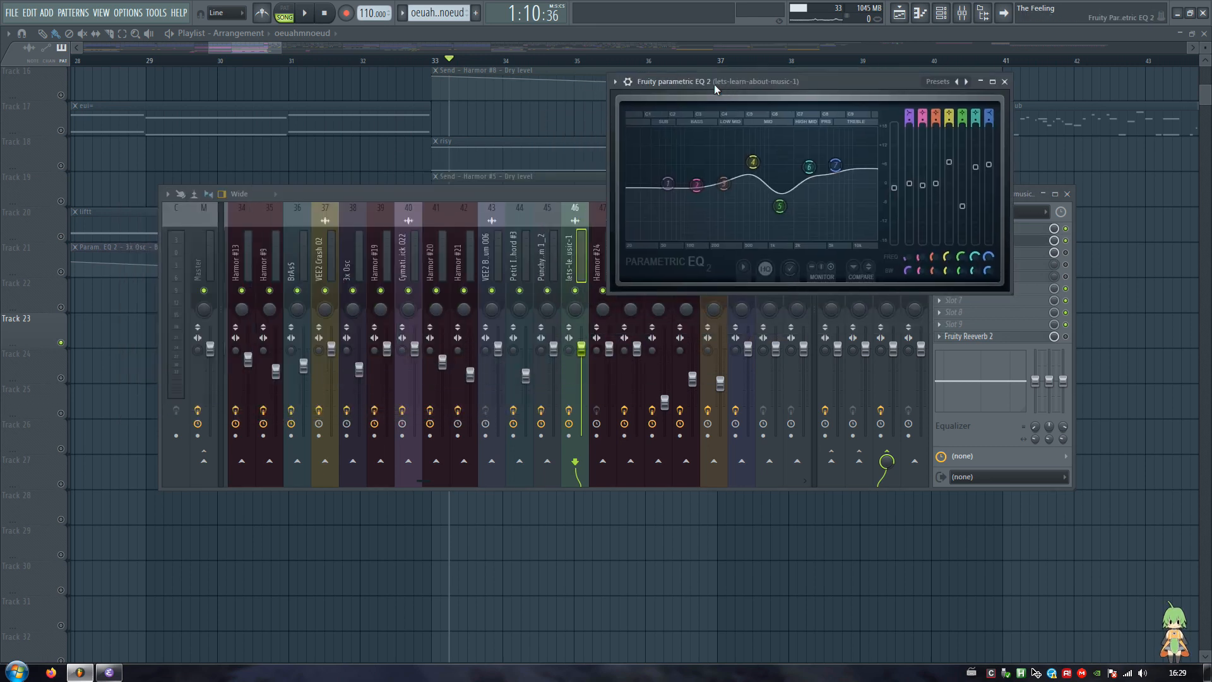
{"action": "key", "text": "space"}
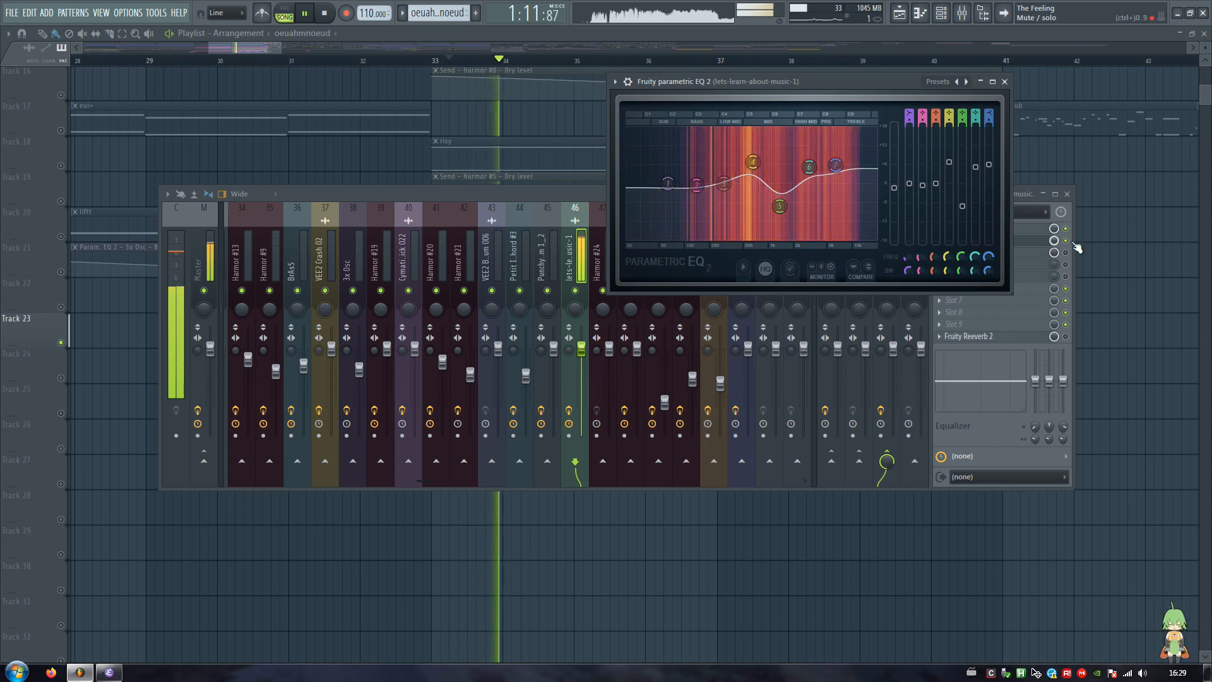
{"action": "left_click", "coordinate": [1068, 241]}
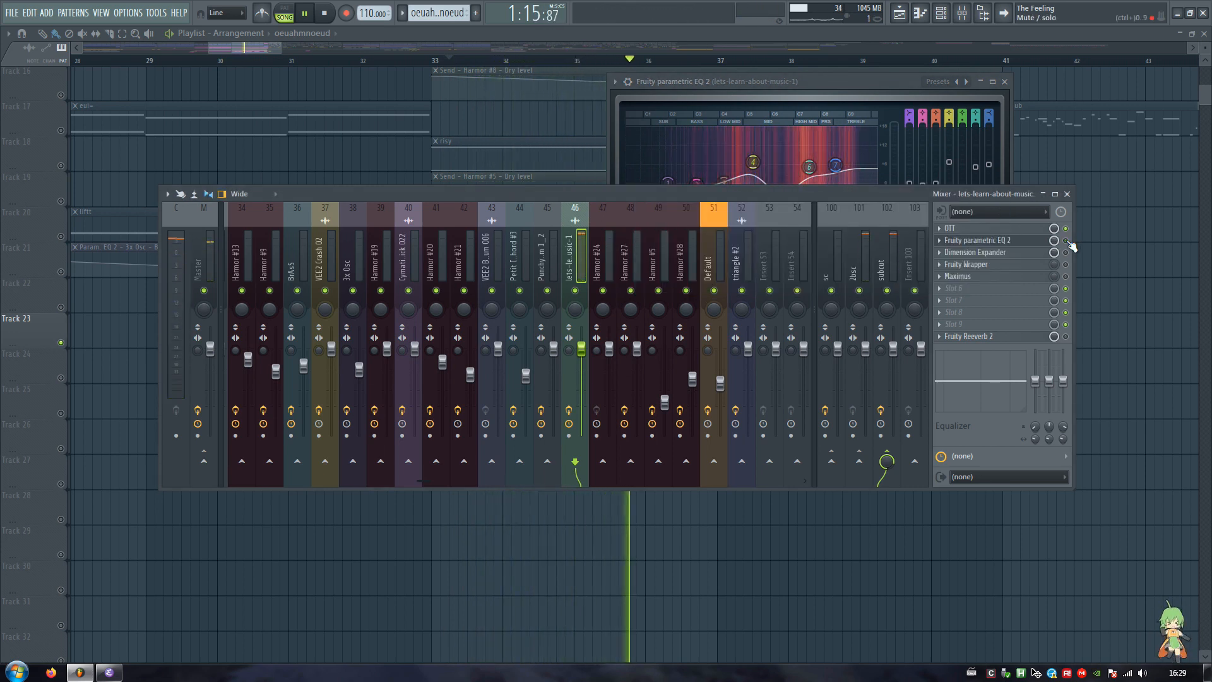
Stop playback, examine the bands of the vocal's Fruity parametric EQ 2 curve and close the equalizer
{"action": "key", "text": "space"}
{"action": "left_click", "coordinate": [823, 97]}
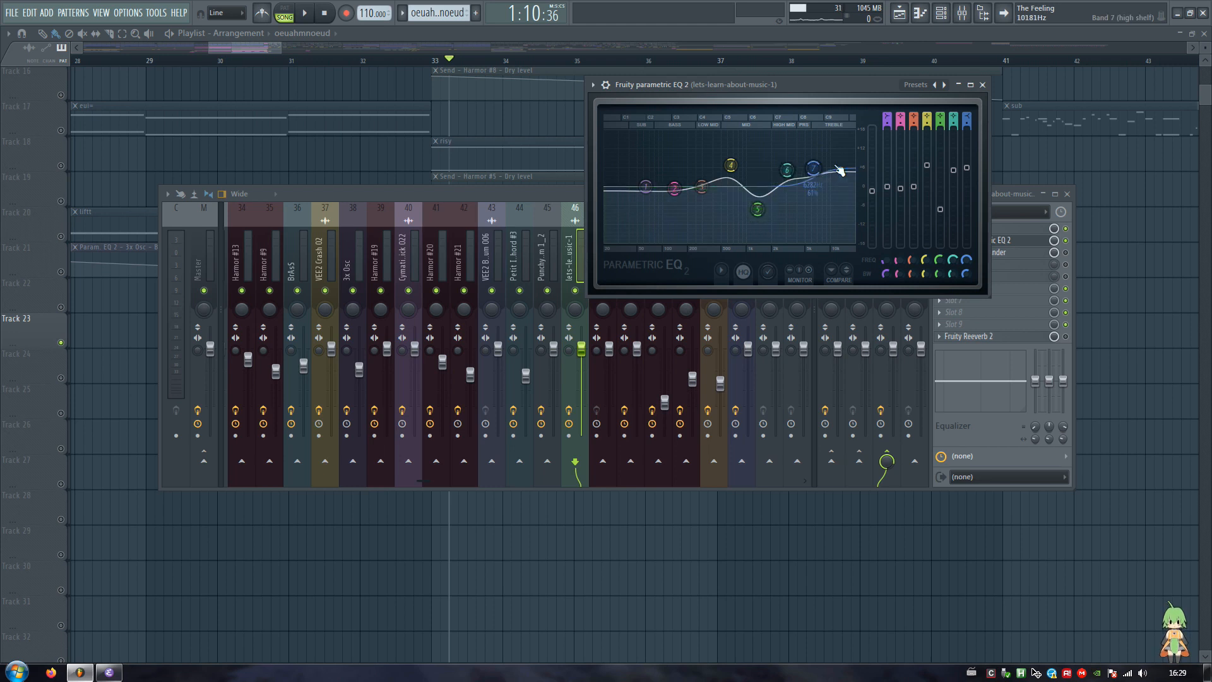
{"action": "left_click", "coordinate": [731, 165]}
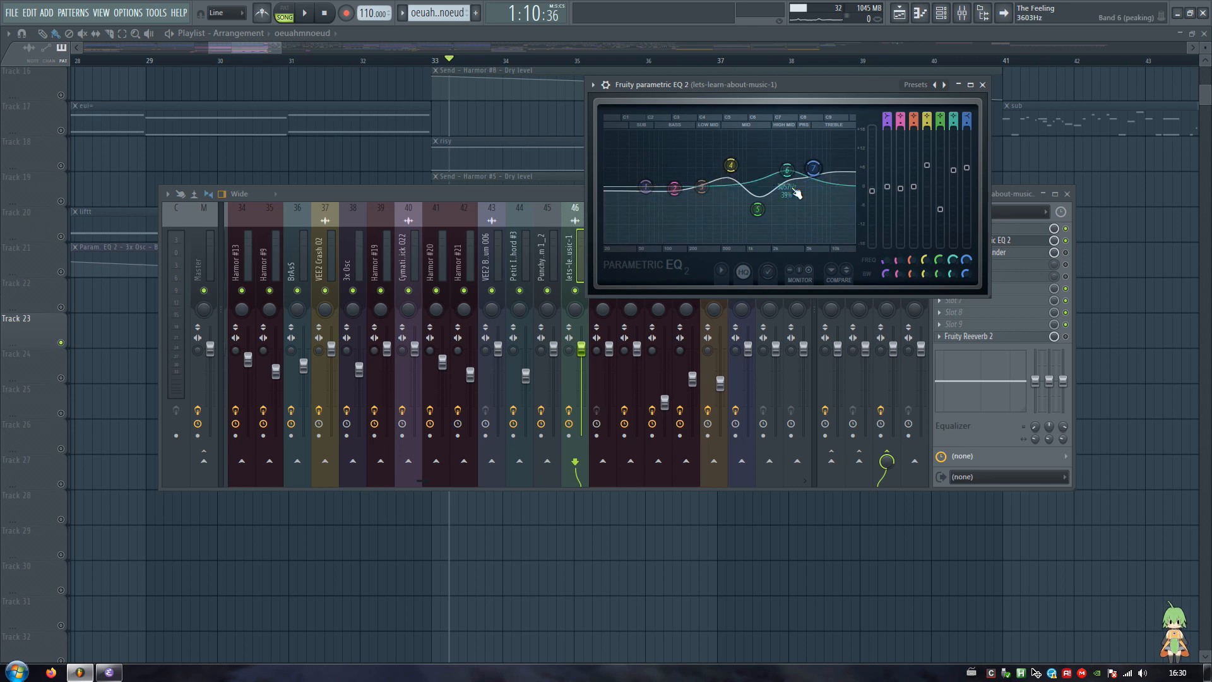
{"action": "left_click", "coordinate": [983, 85]}
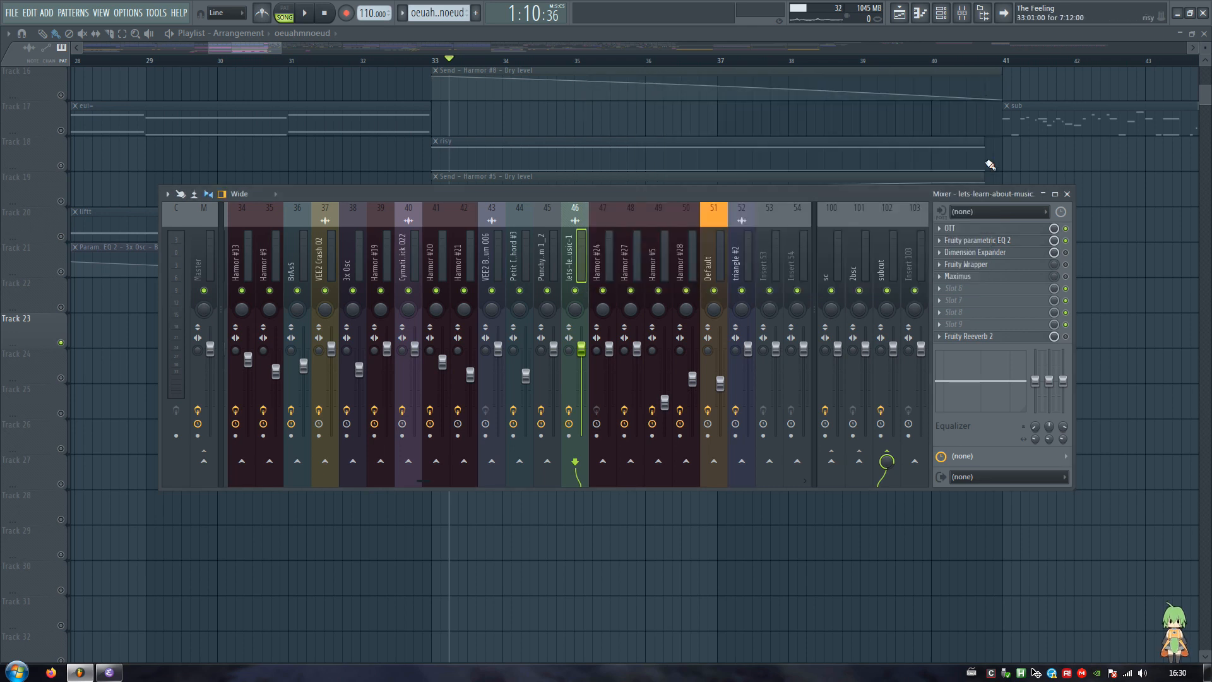
Open Dimension Expander on the vocal track, arrange its window above the mixer and view the plugin's credits
{"action": "left_click", "coordinate": [1015, 254]}
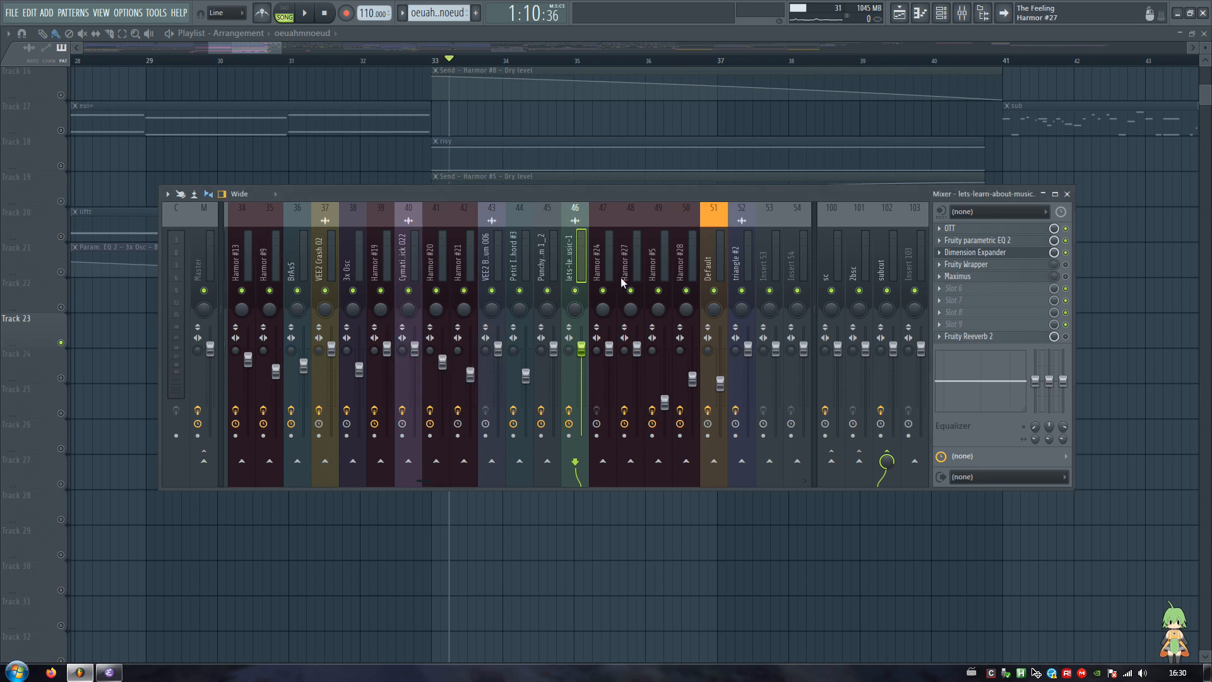
{"action": "left_click_drag", "start_coordinate": [567, 202], "coordinate": [521, 416]}
{"action": "left_click_drag", "start_coordinate": [445, 293], "coordinate": [895, 82]}
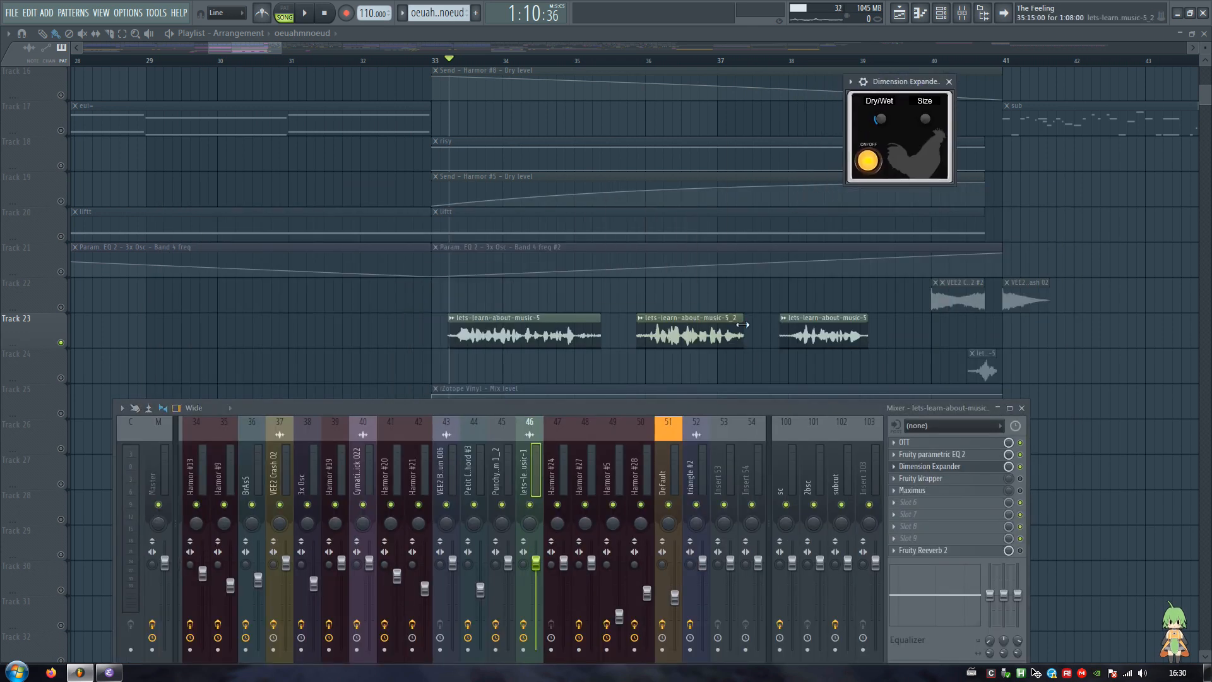
{"action": "left_click_drag", "start_coordinate": [749, 405], "coordinate": [807, 222]}
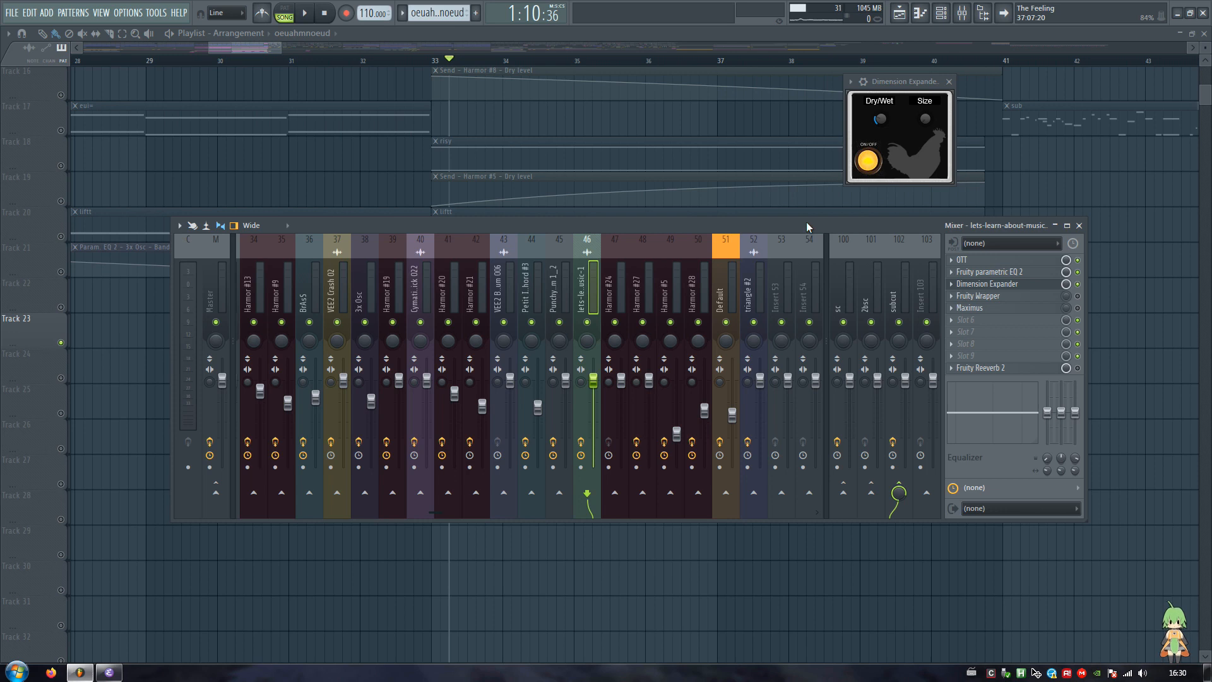
{"action": "left_click", "coordinate": [892, 95]}
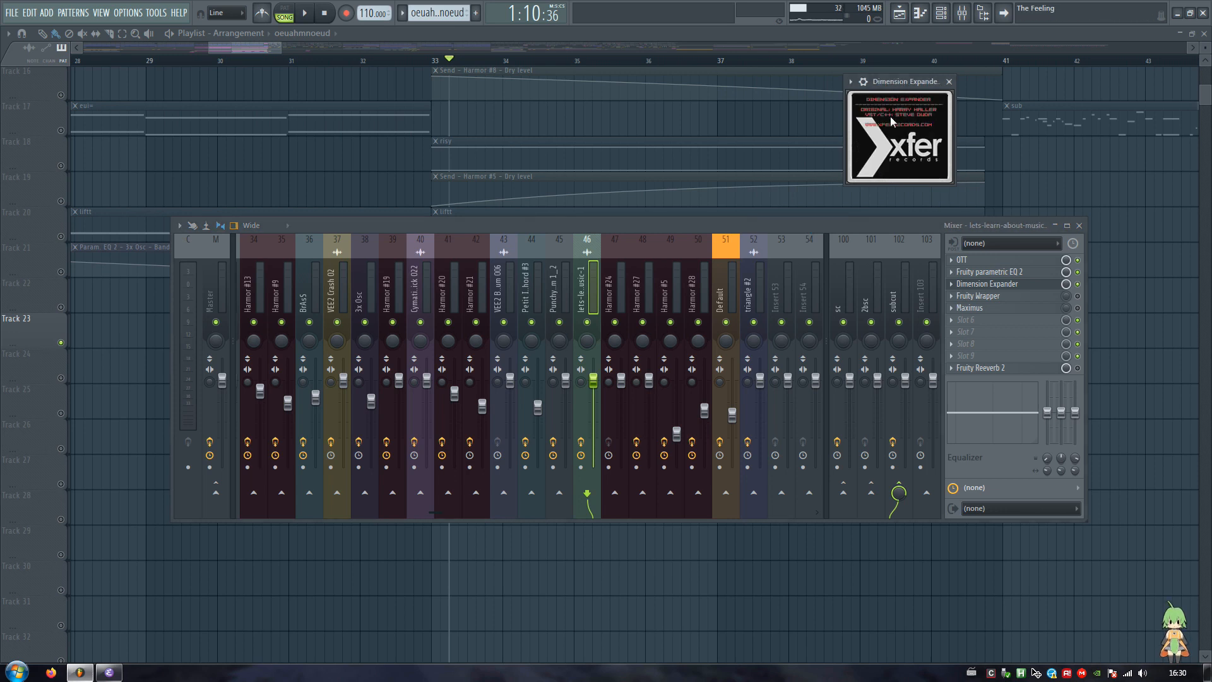
{"action": "left_click", "coordinate": [890, 116]}
{"action": "left_click_drag", "start_coordinate": [893, 78], "coordinate": [911, 93]}
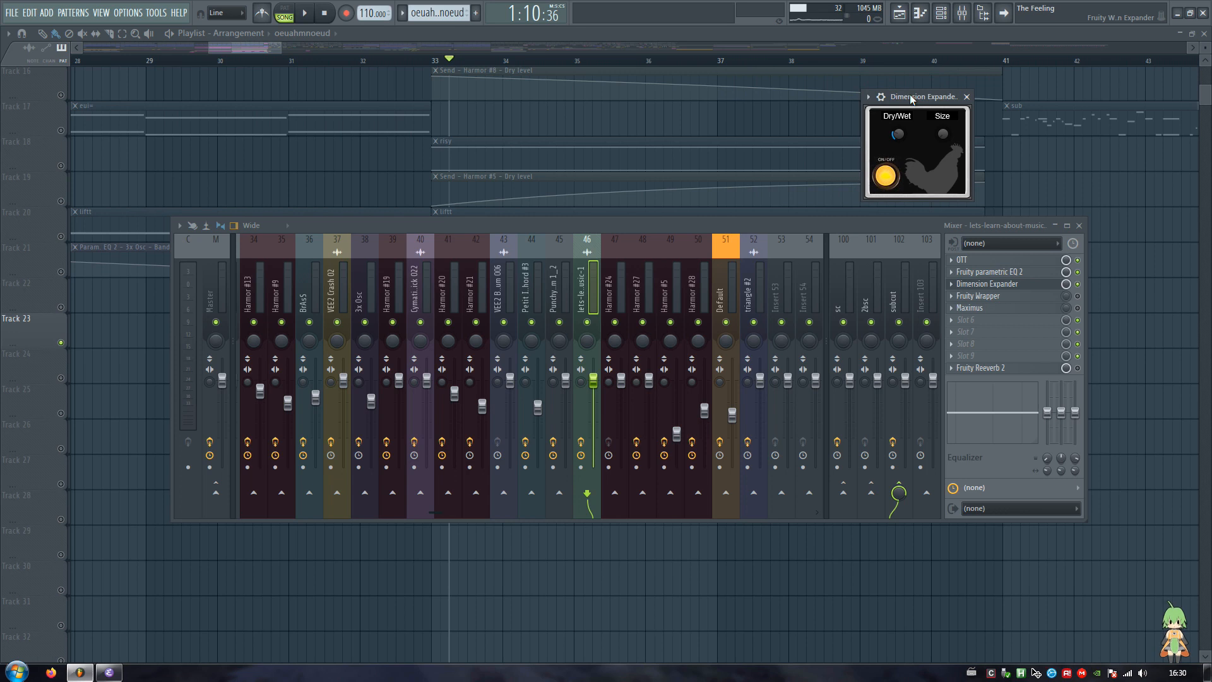
Bring back the mixer and audition the vocal with its effects chain
{"action": "left_click", "coordinate": [475, 36]}
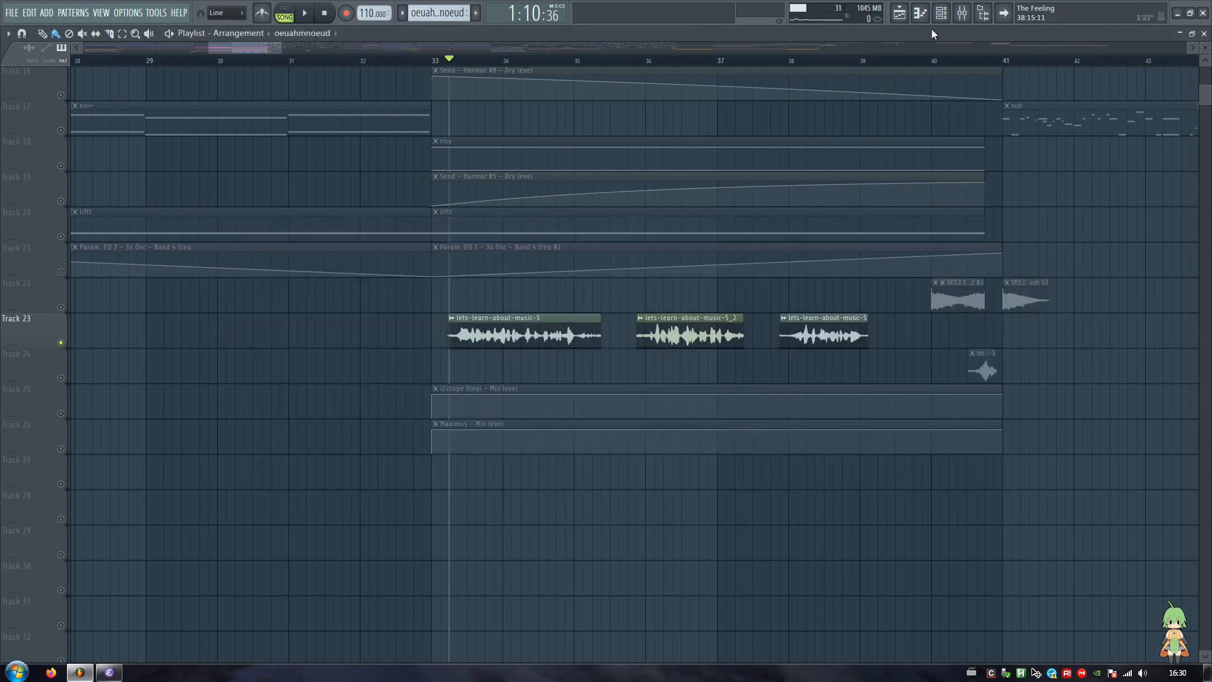
{"action": "key", "text": "F9"}
{"action": "key", "text": "space"}
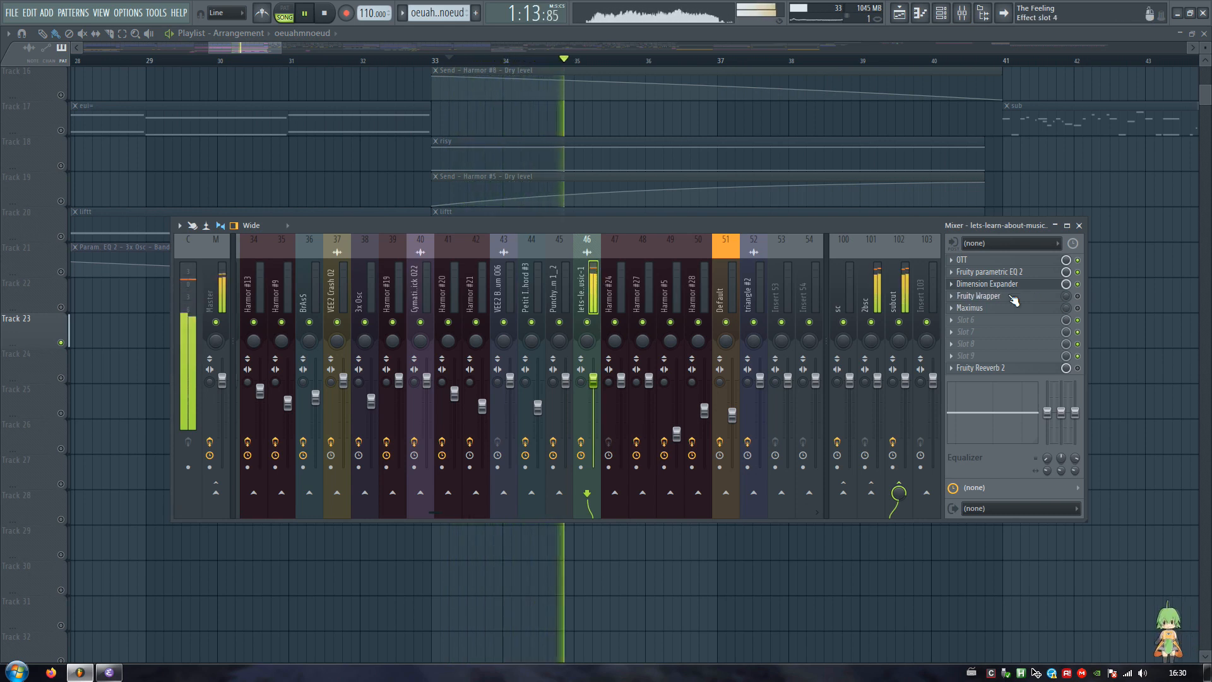
{"action": "key", "text": "space"}
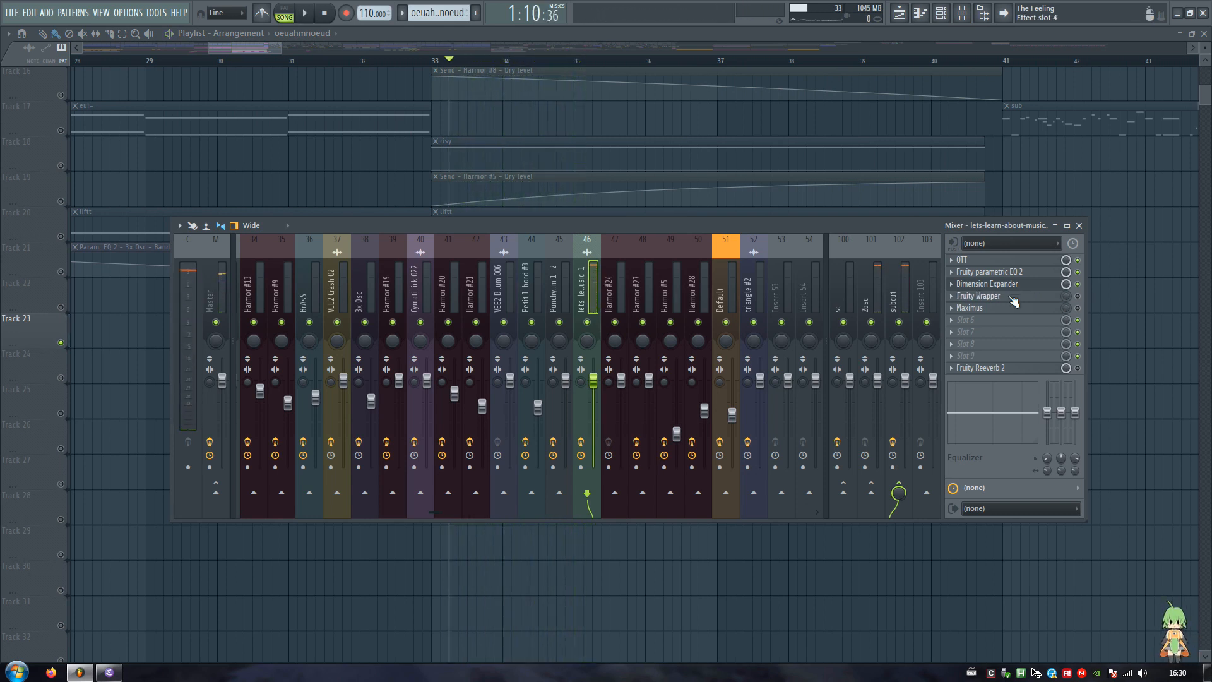
Open the Fruity Wrapper in slot 4 and move Maximus down to slot 6, leaving slot 5 free
{"action": "left_click", "coordinate": [1012, 298]}
{"action": "left_click_drag", "start_coordinate": [1013, 307], "coordinate": [1019, 325]}
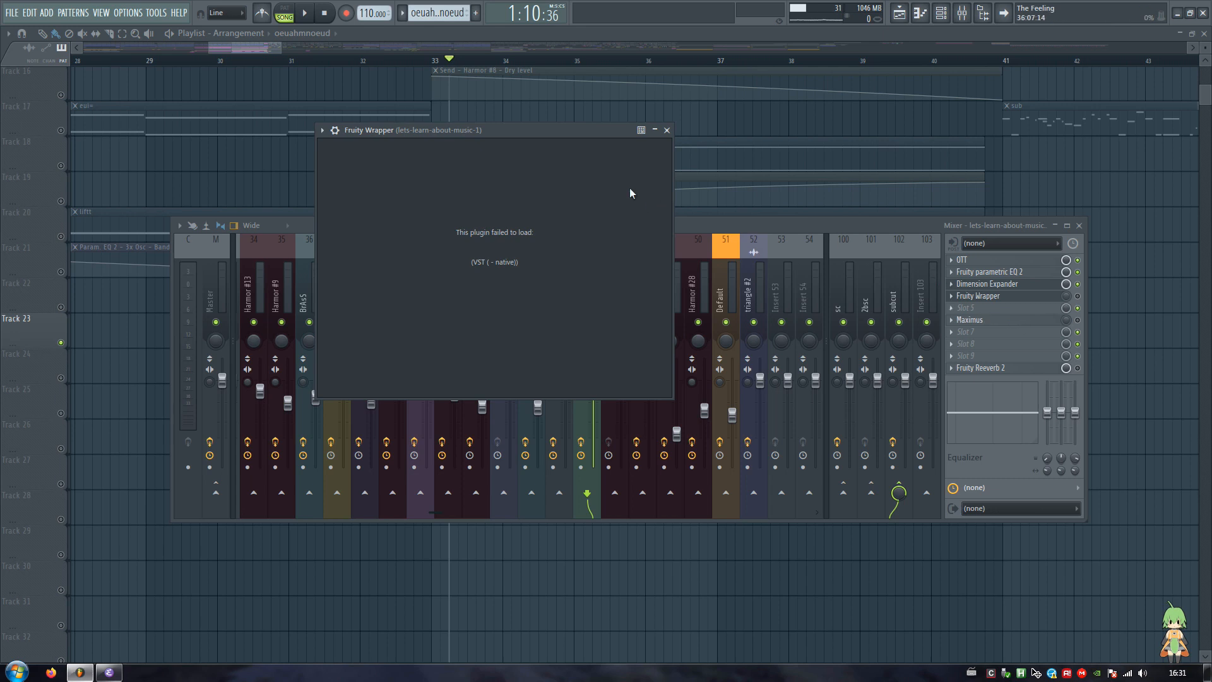
{"action": "left_click_drag", "start_coordinate": [547, 135], "coordinate": [595, 112]}
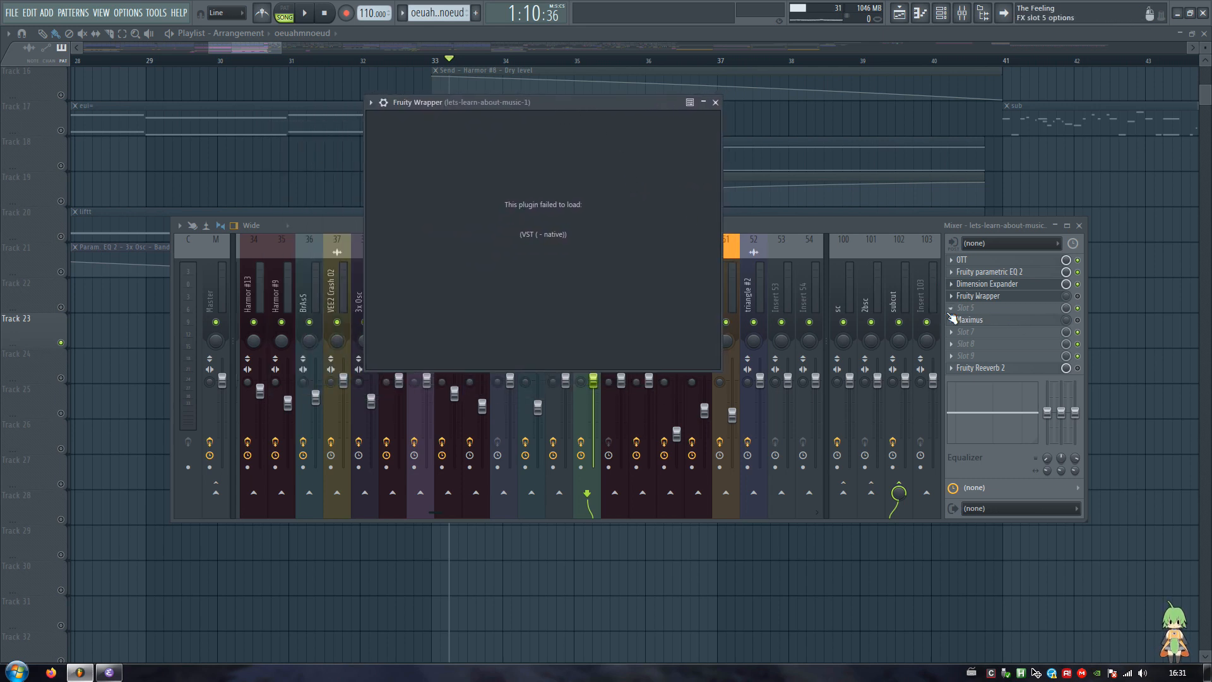
{"action": "mouse_move", "coordinate": [486, 103]}
{"action": "left_mouse_down"}
{"action": "mouse_move", "coordinate": [541, 97]}
{"action": "mouse_move", "coordinate": [495, 91]}
{"action": "left_mouse_up"}
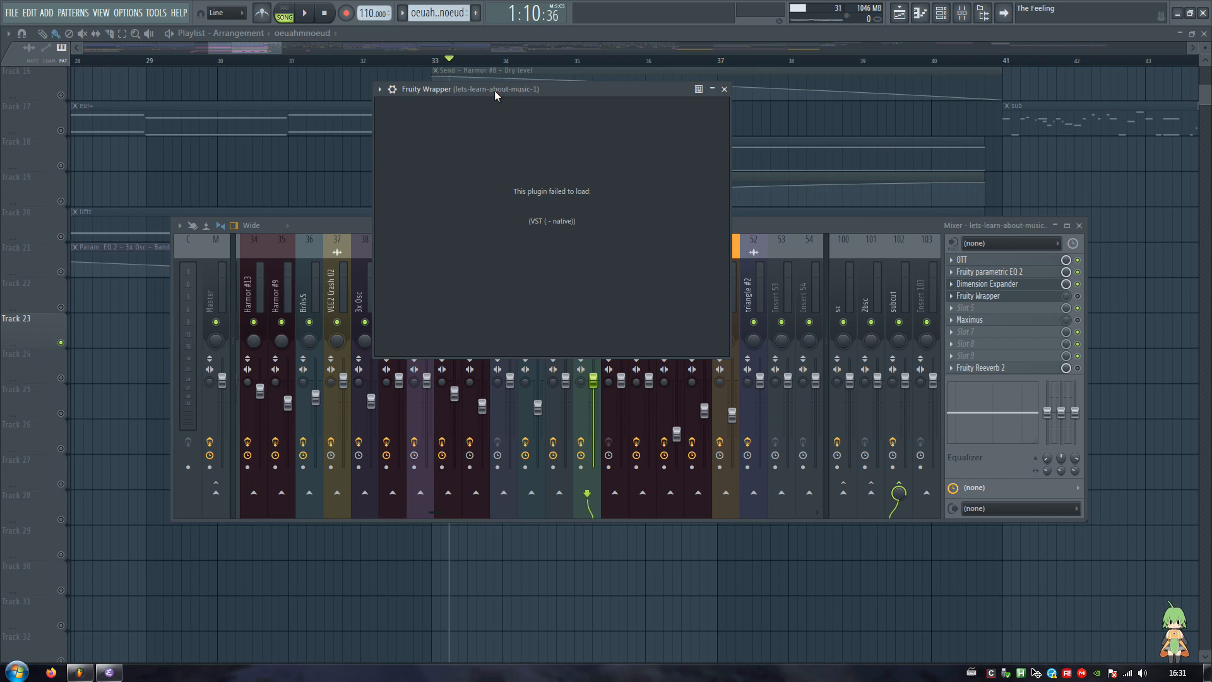
Switch to Firefox, search Google for "izotope vinyl=" and open iZotope's Vinyl product page
{"action": "type", "text": "izo"}
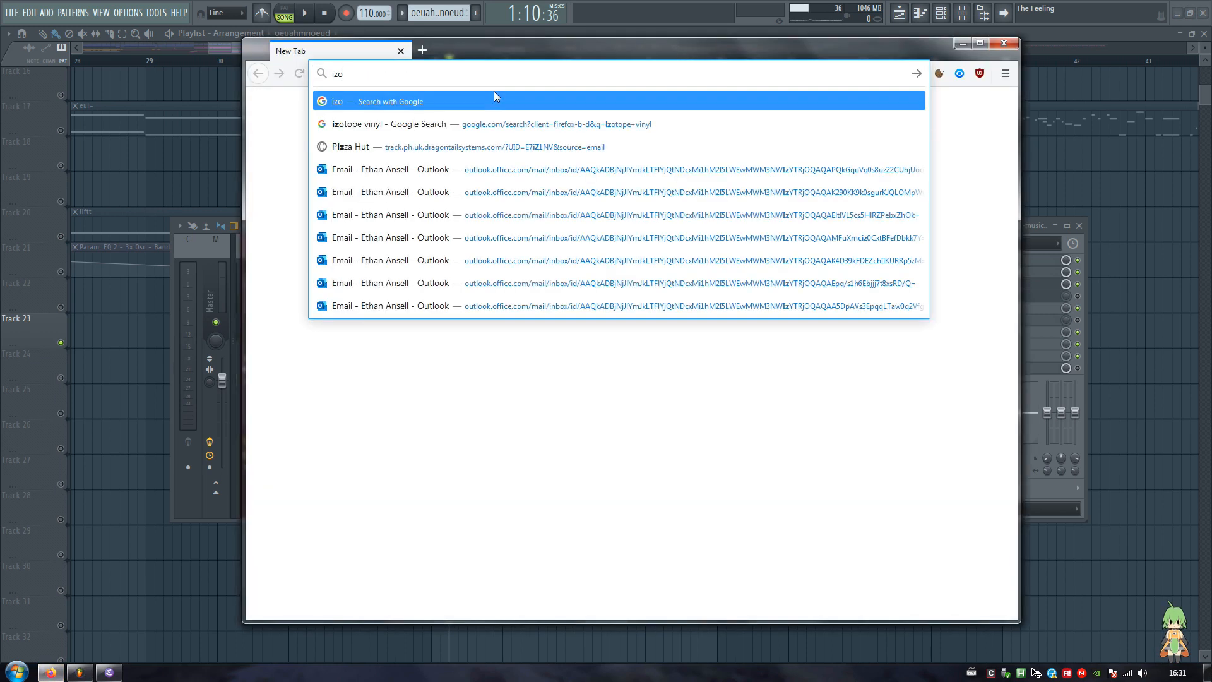
{"action": "type", "text": "tope vinyl="}
{"action": "key", "text": "Return"}
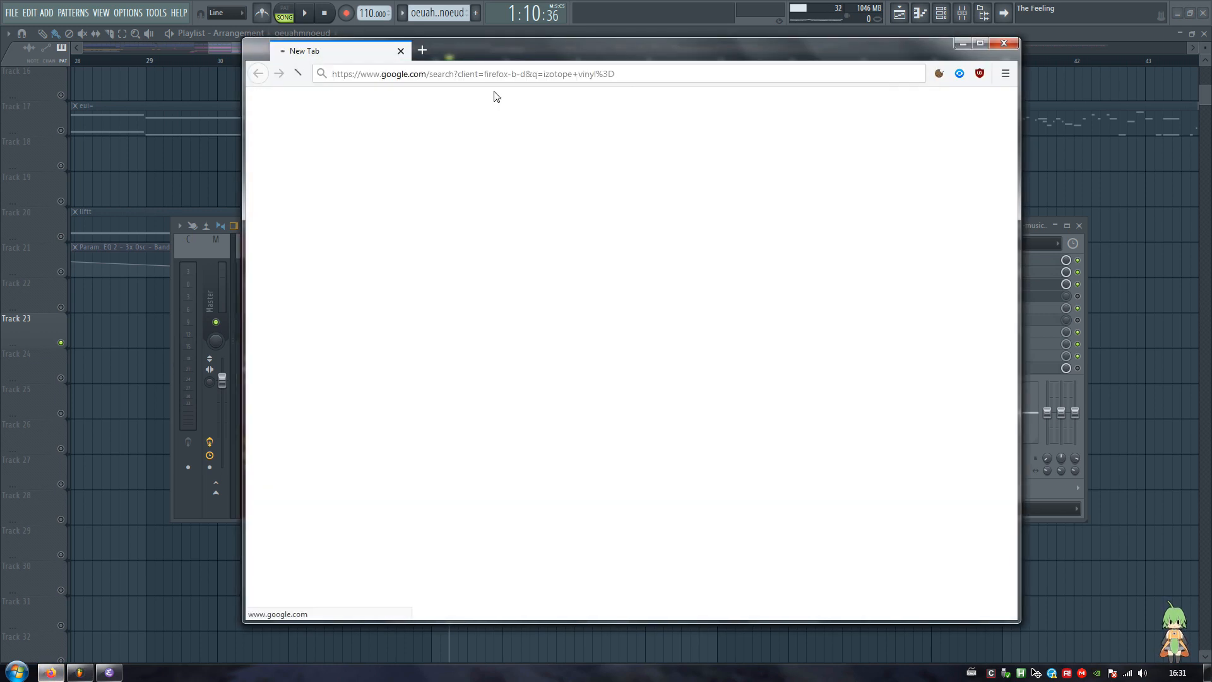
{"action": "left_click", "coordinate": [444, 219]}
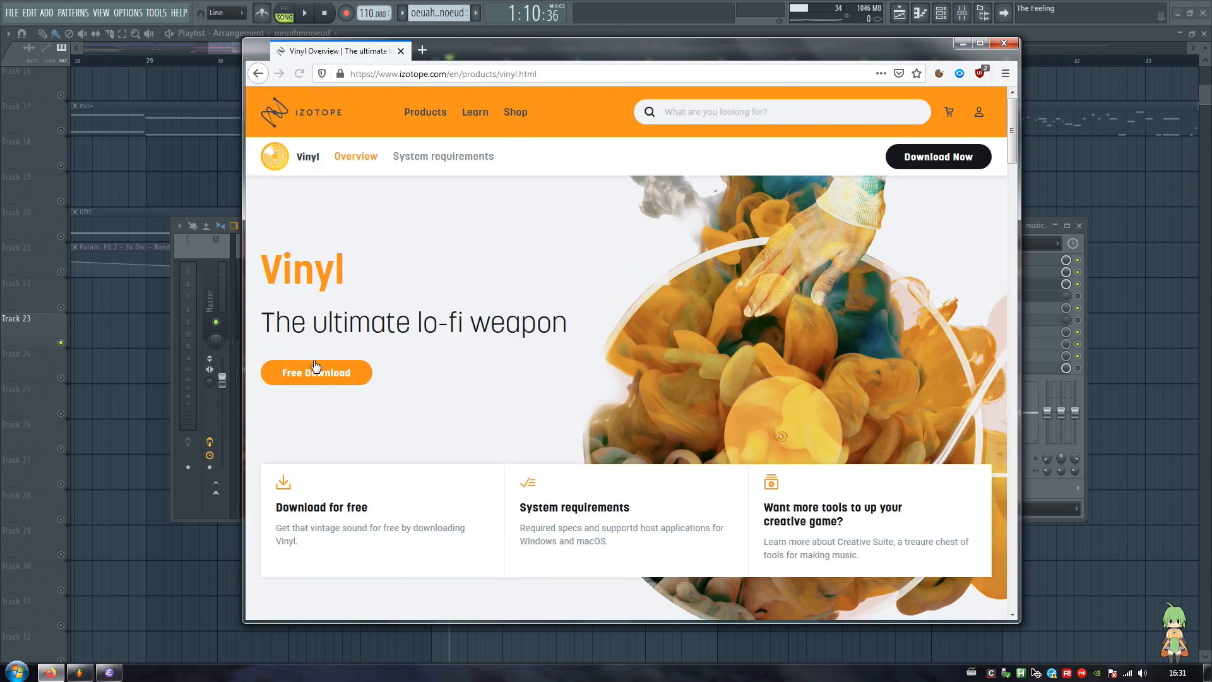
Start the free download of Vinyl and bring its e-mail address form into view
{"action": "left_click", "coordinate": [316, 371]}
{"action": "left_click_drag", "start_coordinate": [574, 56], "coordinate": [347, 48]}
{"action": "scroll", "coordinate": [384, 311], "scroll_direction": "down", "scroll_amount": 5}
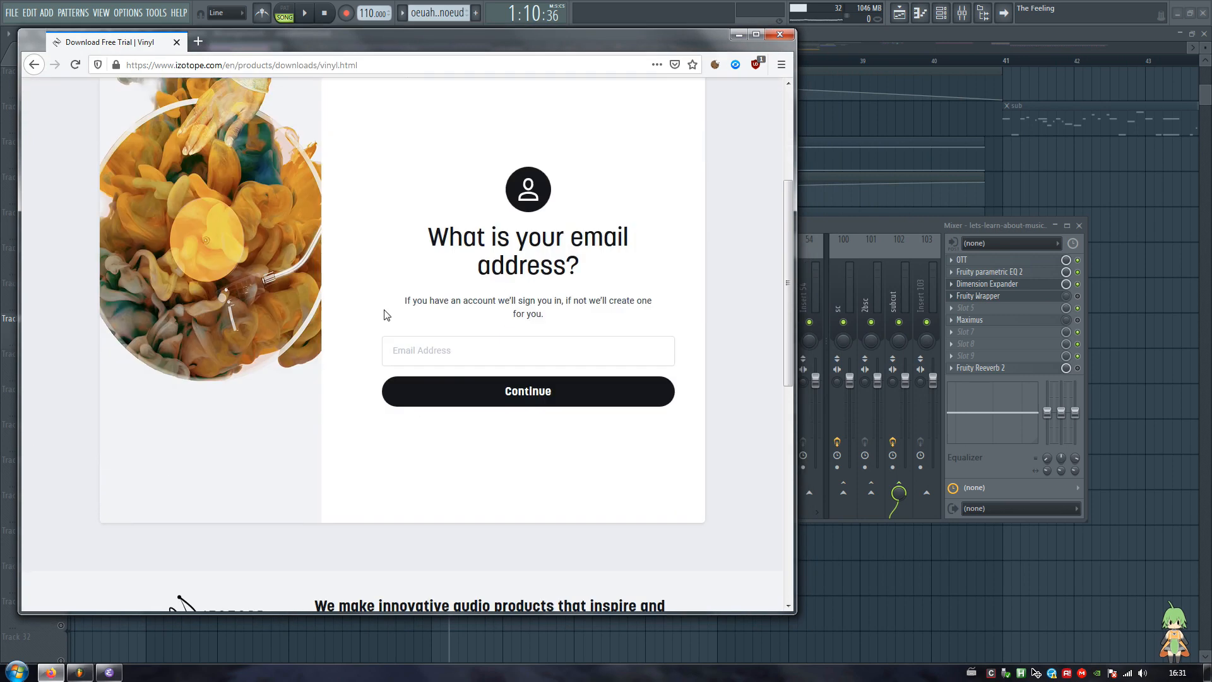
Fill in the e-mail address on the Vinyl download form and continue to account creation
{"action": "left_click", "coordinate": [445, 247]}
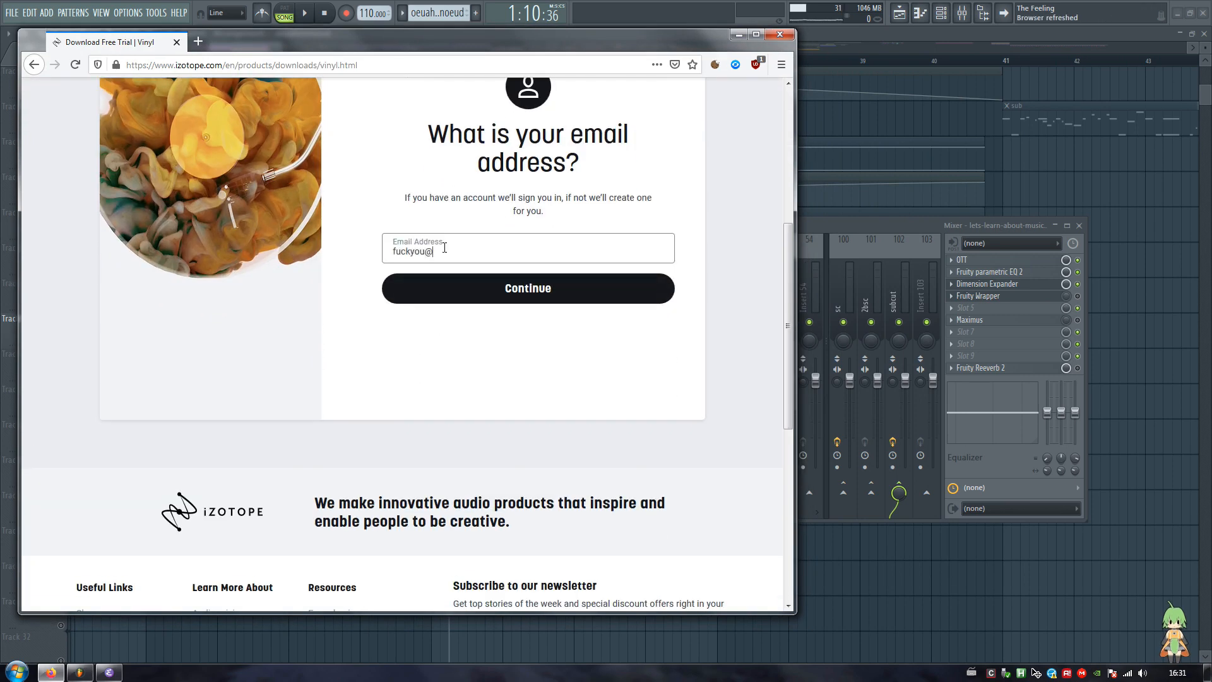
{"action": "left_click_drag", "start_coordinate": [476, 246], "coordinate": [392, 251]}
{"action": "right_click", "coordinate": [404, 247]}
{"action": "left_click", "coordinate": [434, 309]}
{"action": "key", "text": "Return"}
Enter a password for the new iZotope account and create the account
{"action": "left_click", "coordinate": [468, 209]}
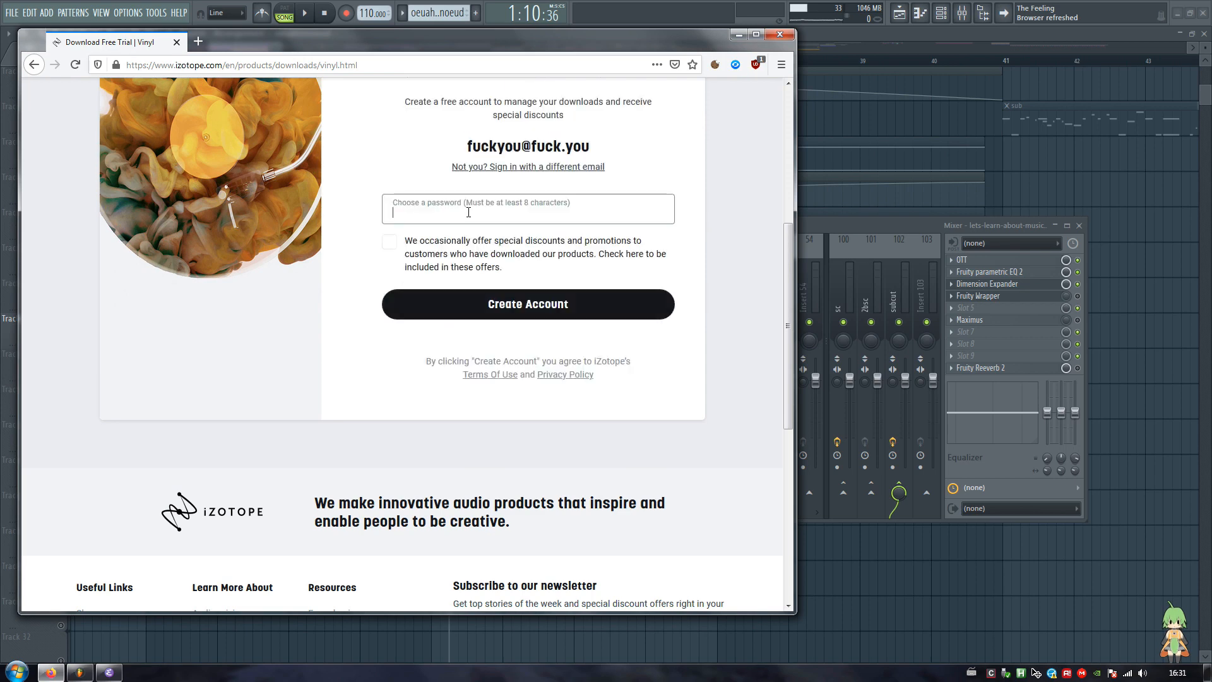
{"action": "type", "text": "••••••••••••••••••••••"}
{"action": "left_click", "coordinate": [549, 296]}
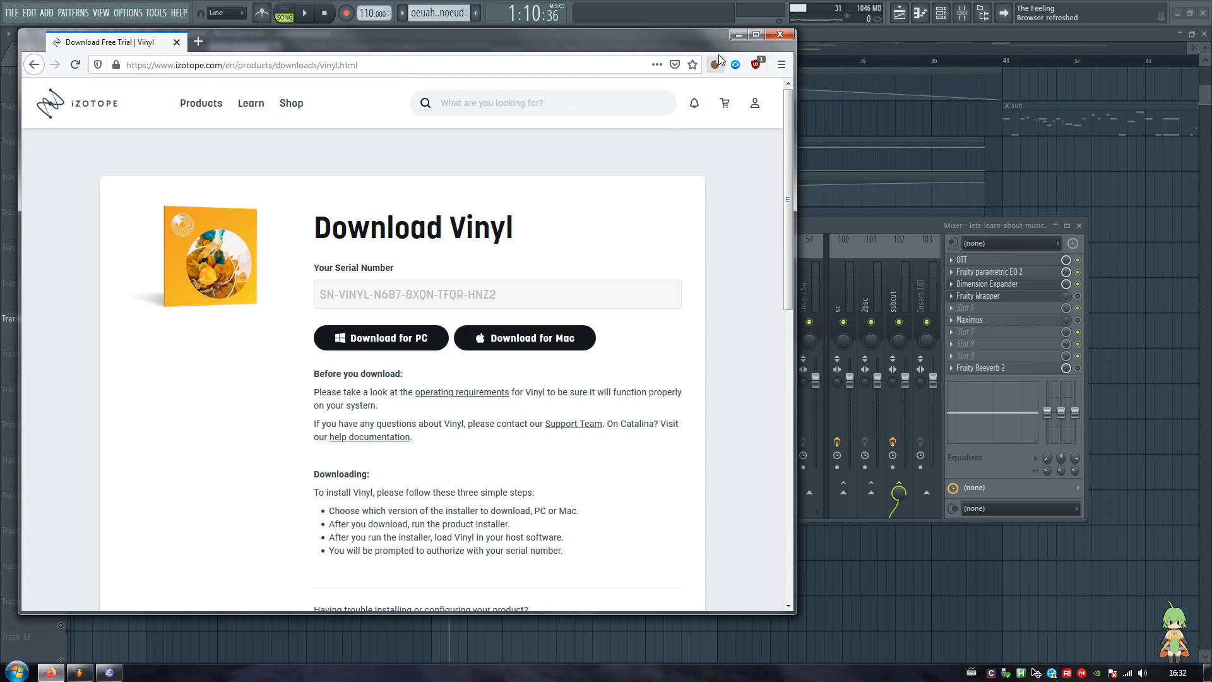
Return to FL Studio, close the Fruity Wrapper window and load iZotope Vinyl into slot 5 of the vocal track
{"action": "left_click", "coordinate": [766, 36]}
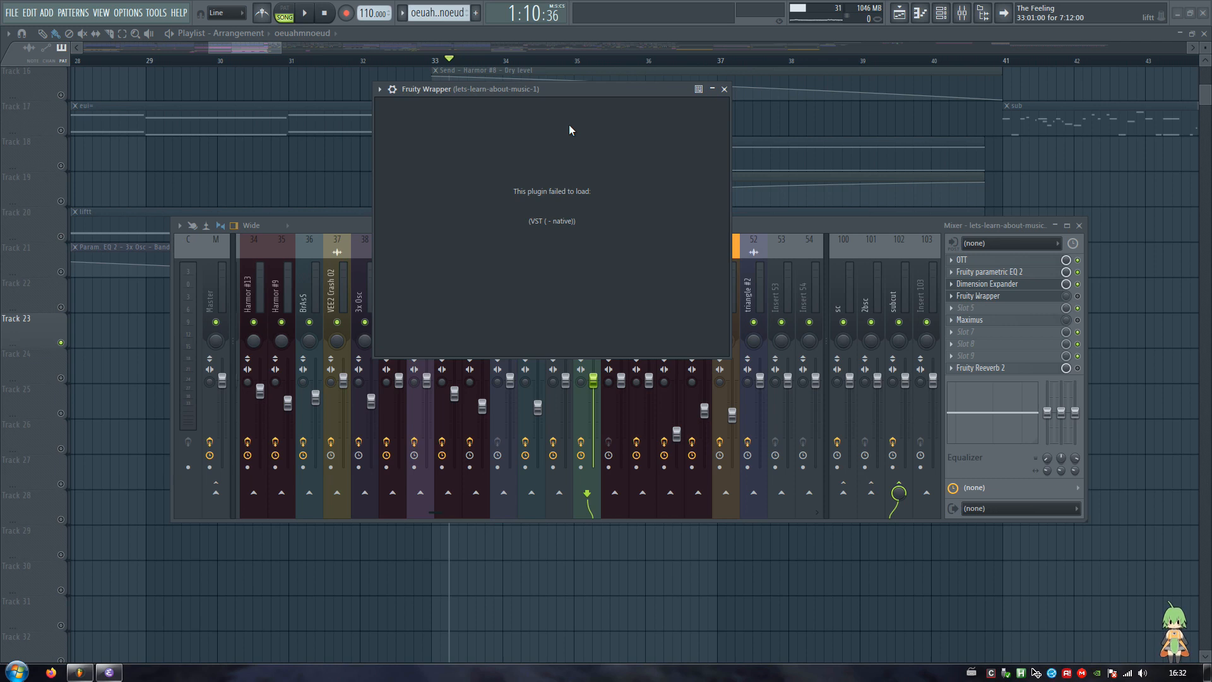
{"action": "left_click_drag", "start_coordinate": [538, 89], "coordinate": [507, 93]}
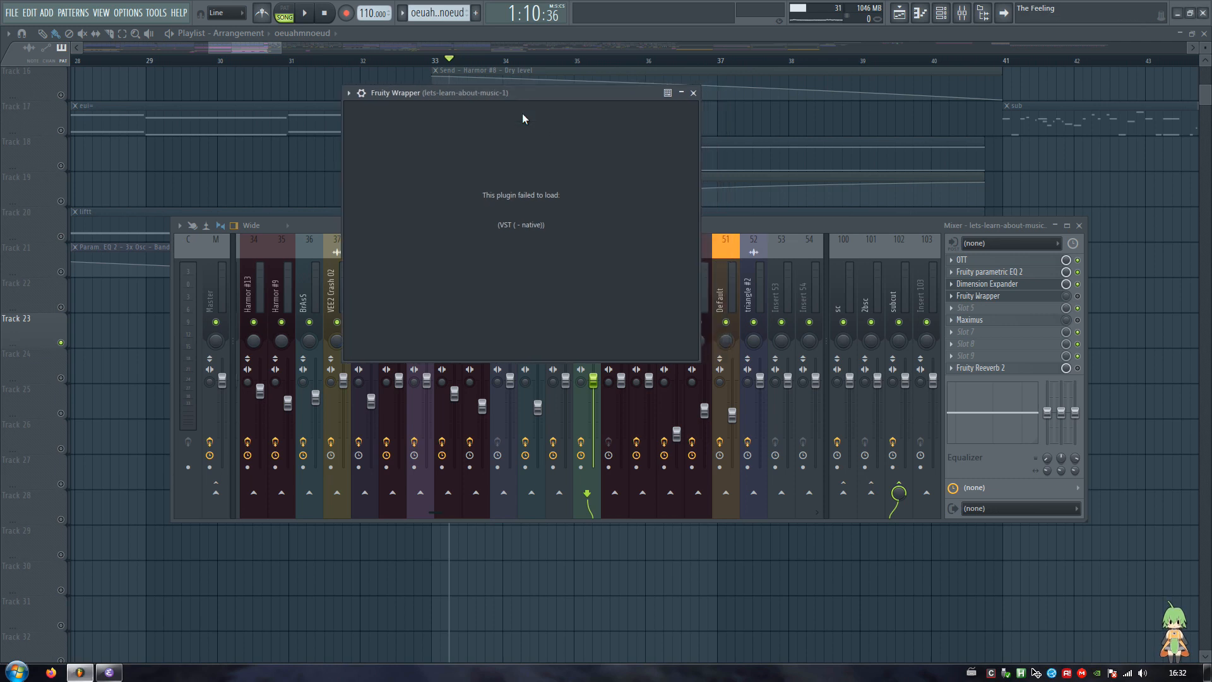
{"action": "key", "text": "Escape"}
{"action": "left_click", "coordinate": [980, 308]}
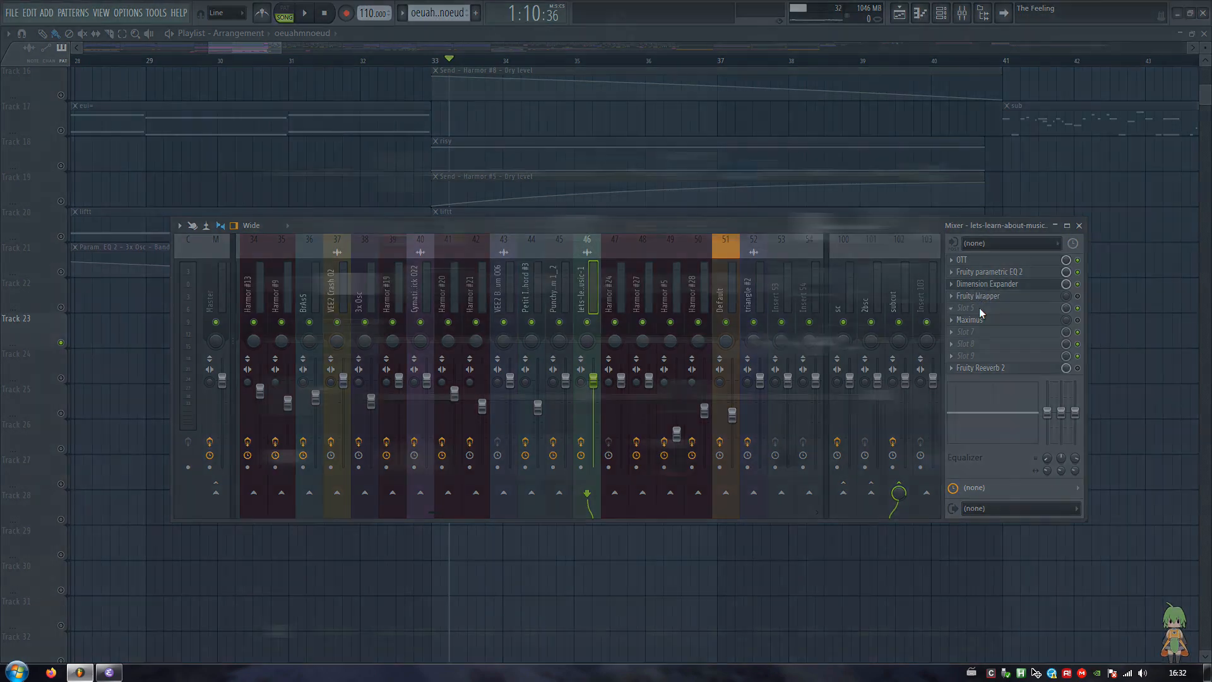
{"action": "left_click", "coordinate": [393, 341]}
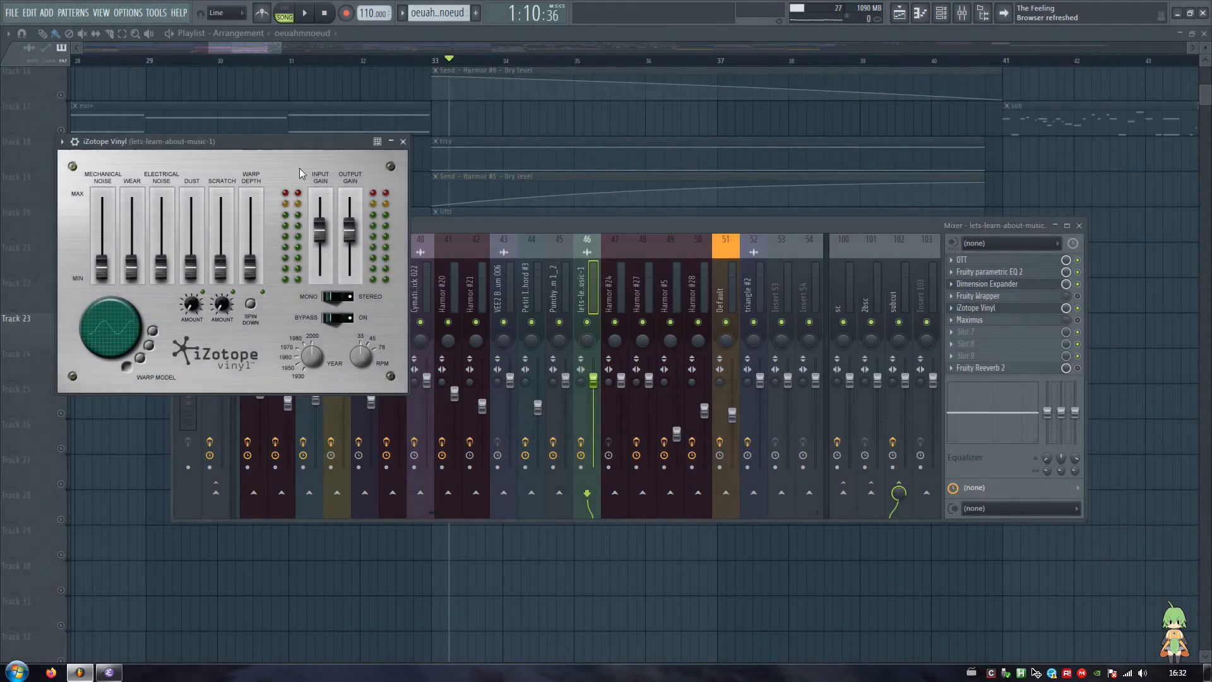
Reopen the mixer and iZotope Vinyl, place the plugin window above the mixer and audition the vocal
{"action": "left_click_drag", "start_coordinate": [242, 138], "coordinate": [501, 120]}
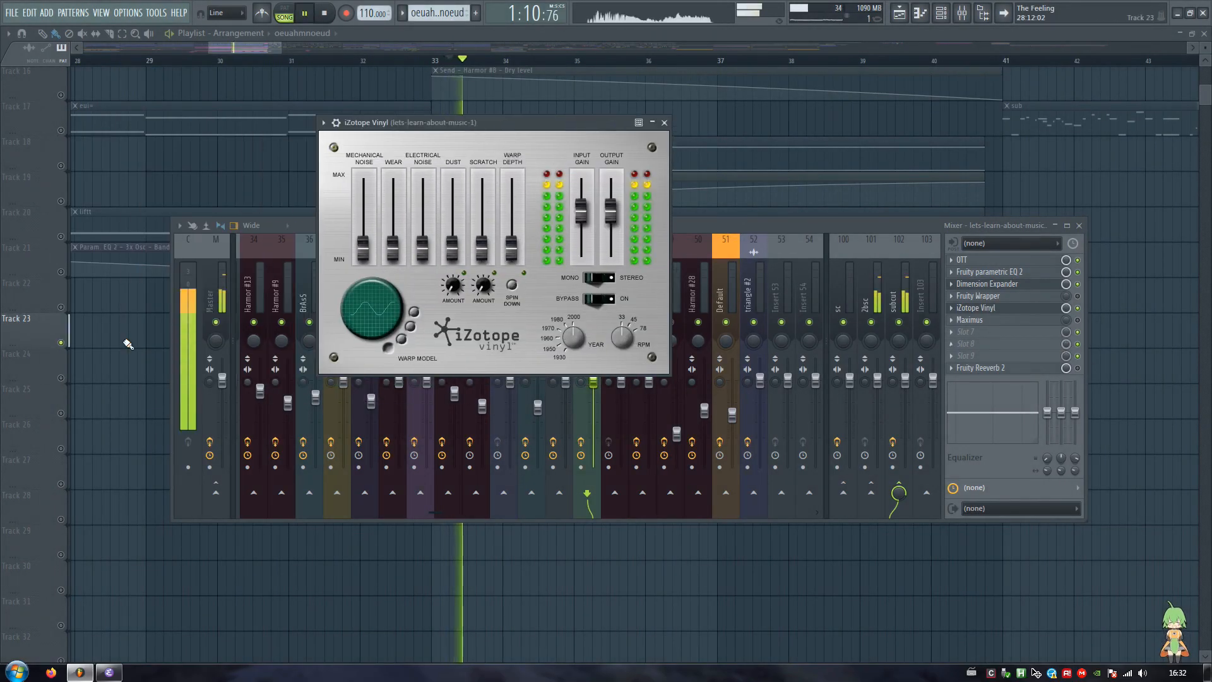
{"action": "left_click", "coordinate": [456, 28]}
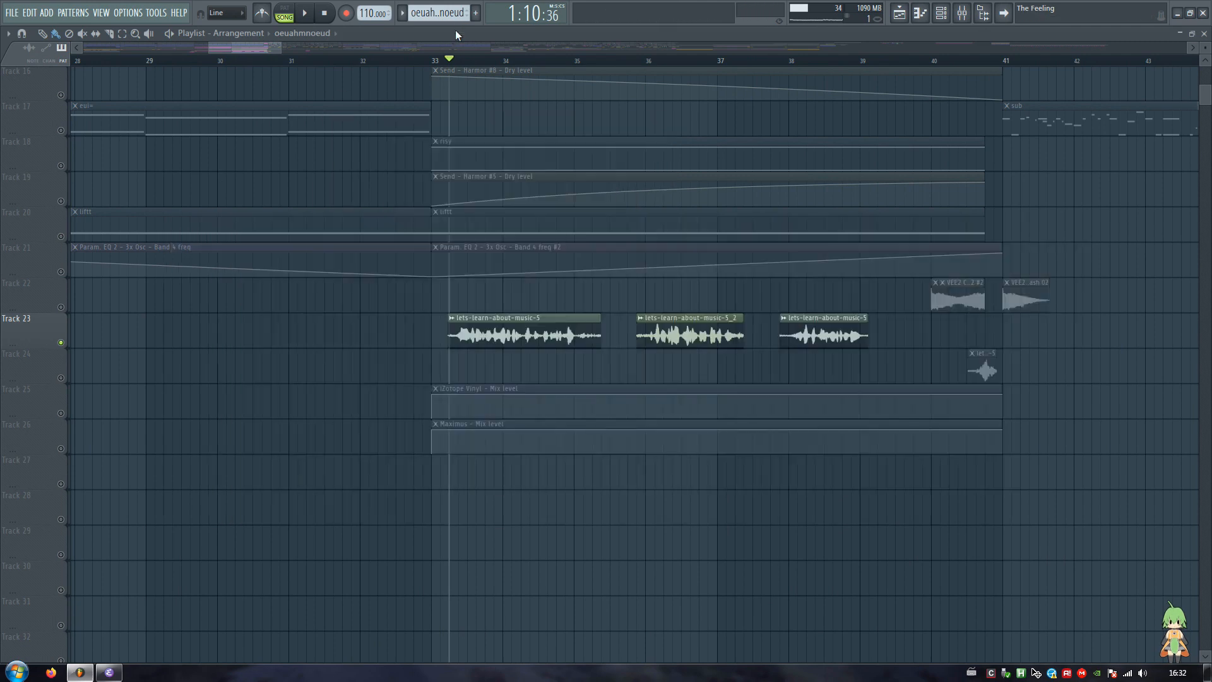
{"action": "left_click", "coordinate": [962, 13]}
{"action": "left_click", "coordinate": [976, 308]}
{"action": "left_click_drag", "start_coordinate": [483, 118], "coordinate": [854, 89]}
{"action": "key", "text": "space"}
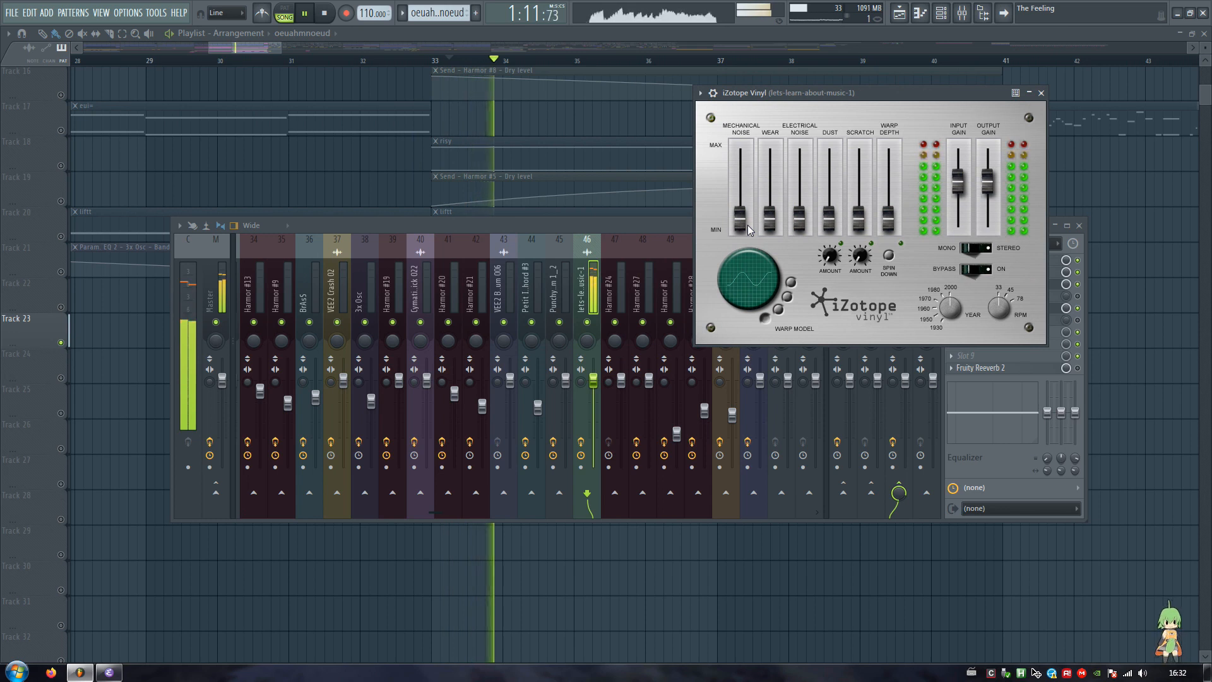
{"action": "key", "text": "space"}
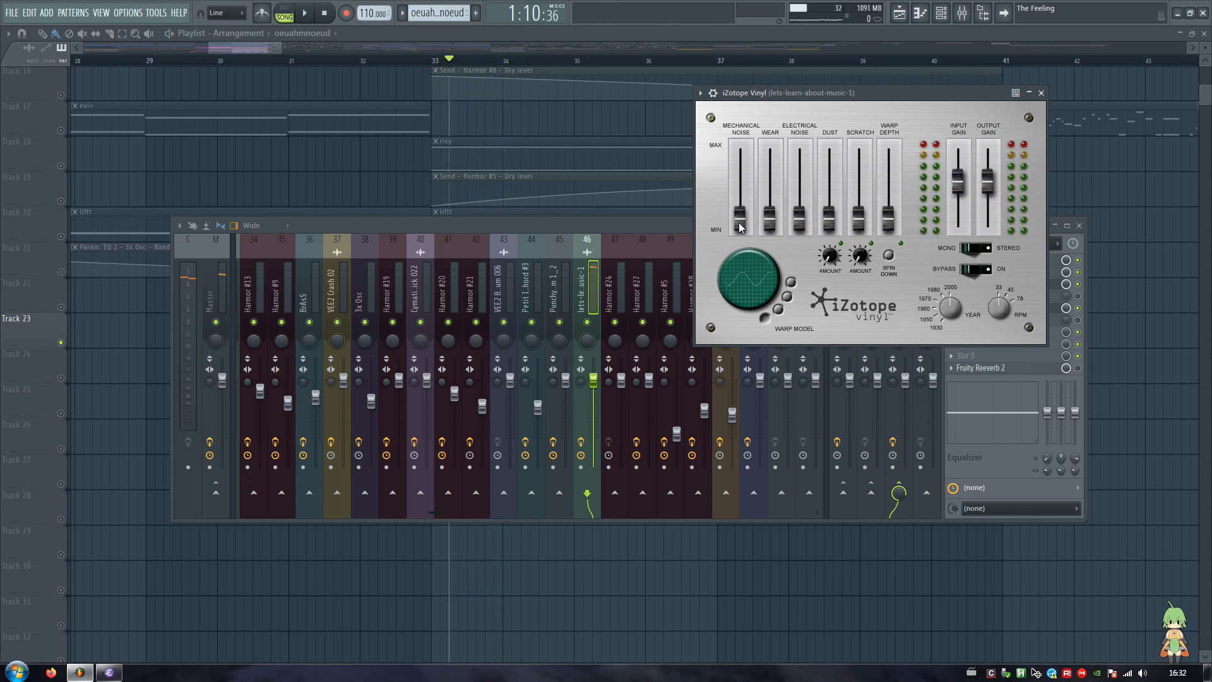
Raise Vinyl's Wear, Dust, Scratch and Warp Depth sliders and audition the effect on the vocal
{"action": "left_click_drag", "start_coordinate": [741, 227], "coordinate": [773, 235]}
{"action": "left_click_drag", "start_coordinate": [800, 229], "coordinate": [770, 175]}
{"action": "key", "text": "space"}
{"action": "left_click_drag", "start_coordinate": [829, 219], "coordinate": [831, 156]}
{"action": "left_click_drag", "start_coordinate": [858, 218], "coordinate": [881, 172]}
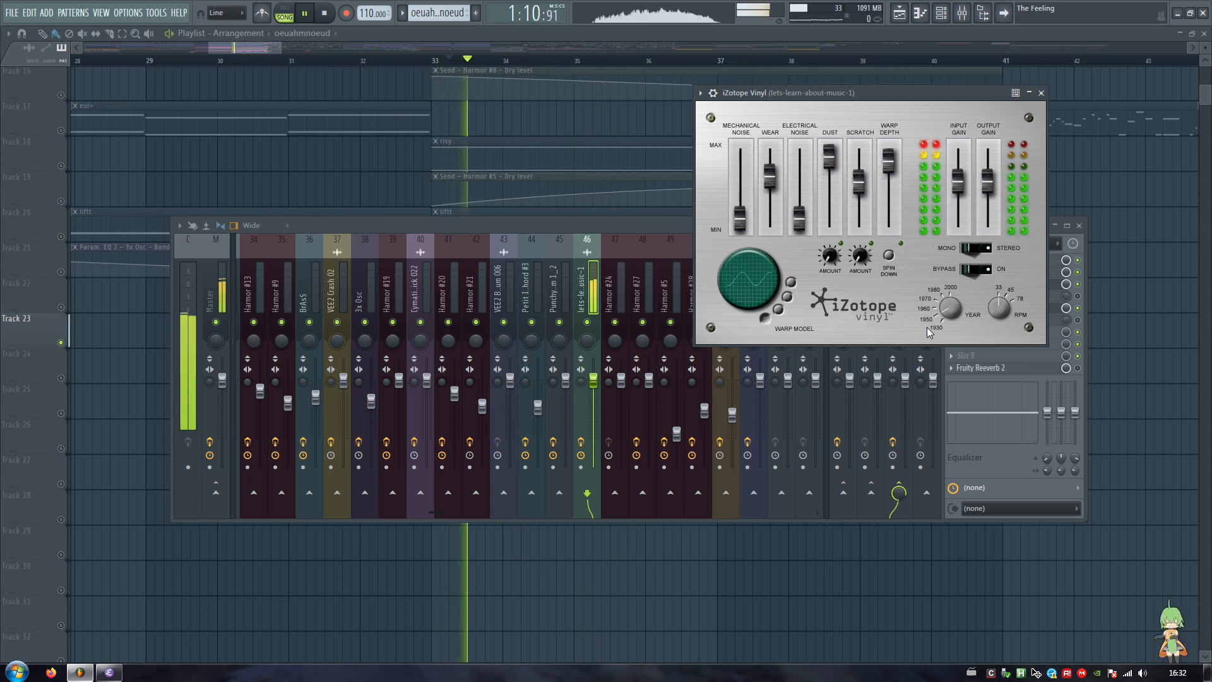
{"action": "key", "text": "space"}
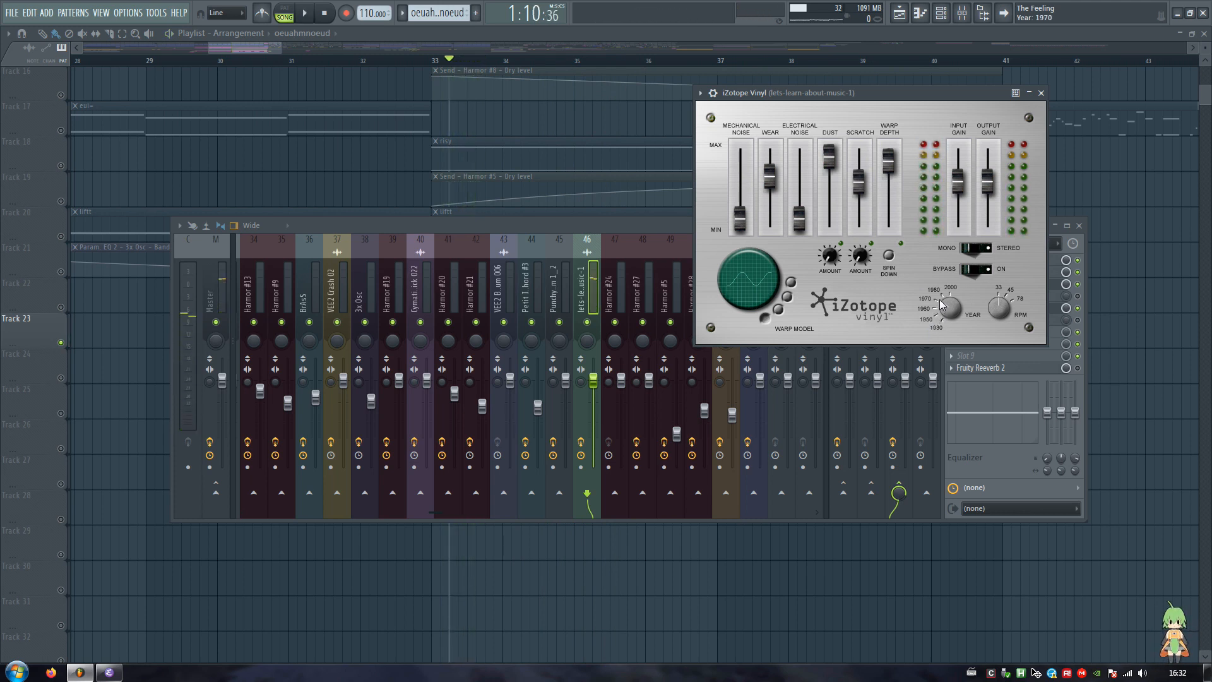
Audition the vocal through Vinyl while comparing its Year settings, including 1970
{"action": "key", "text": "space"}
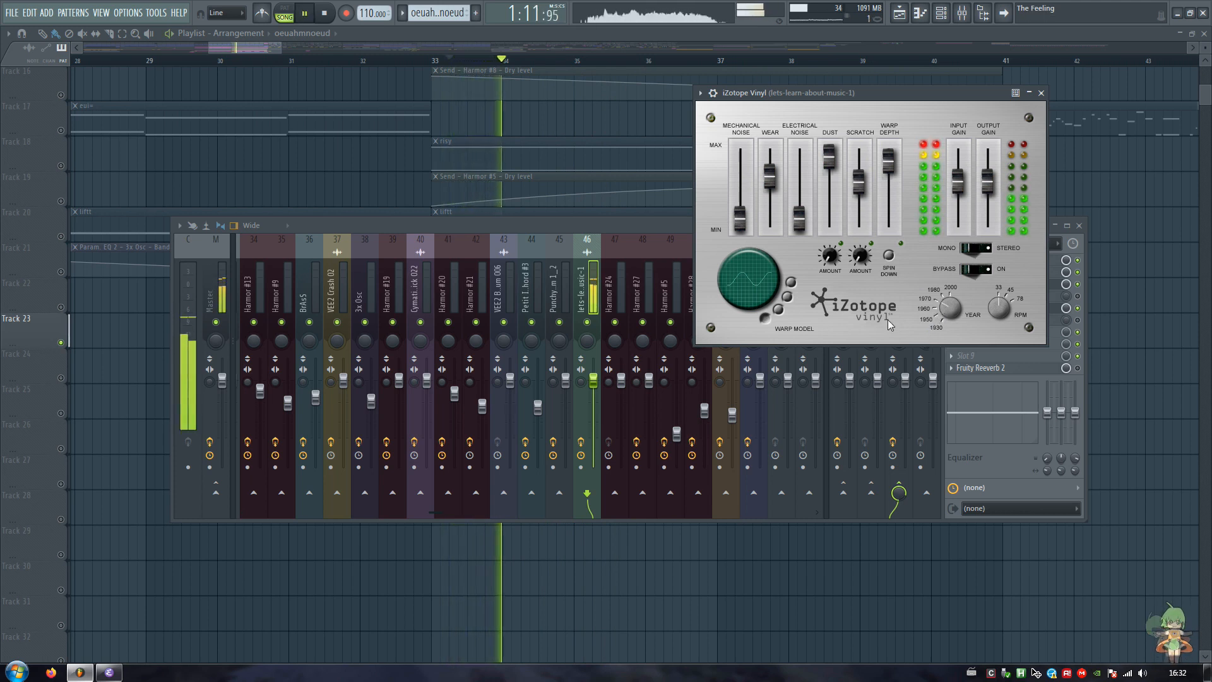
{"action": "key", "text": "space"}
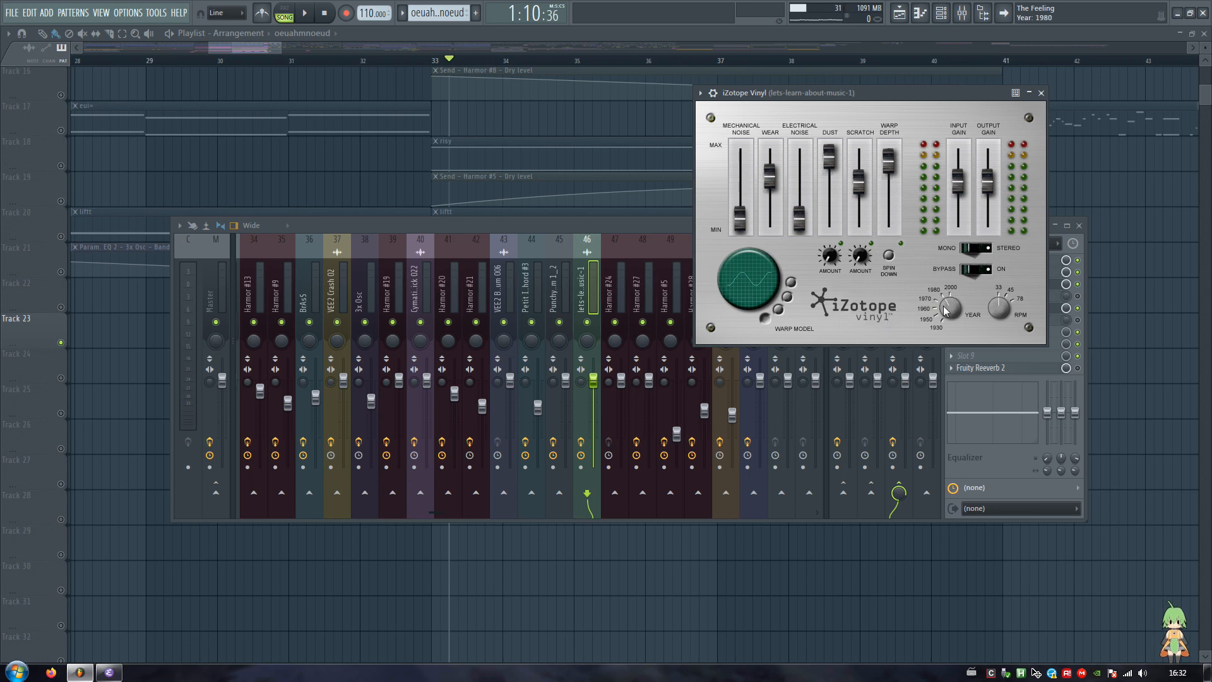
{"action": "key", "text": "space"}
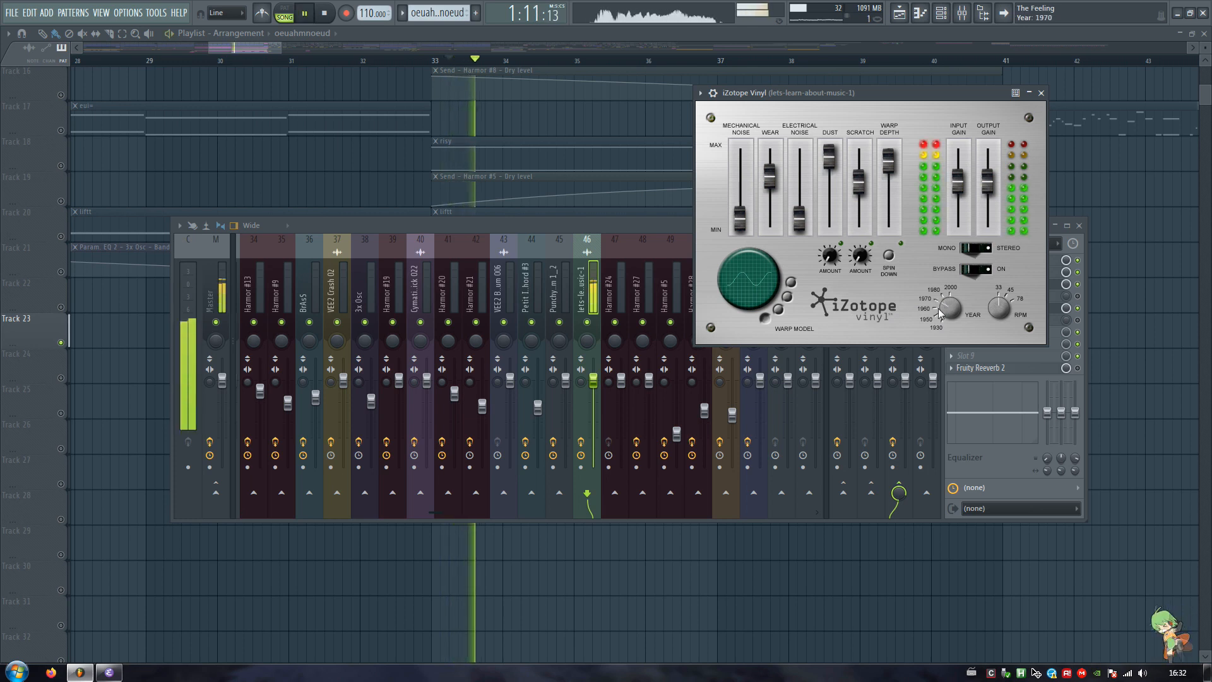
{"action": "left_click", "coordinate": [923, 302]}
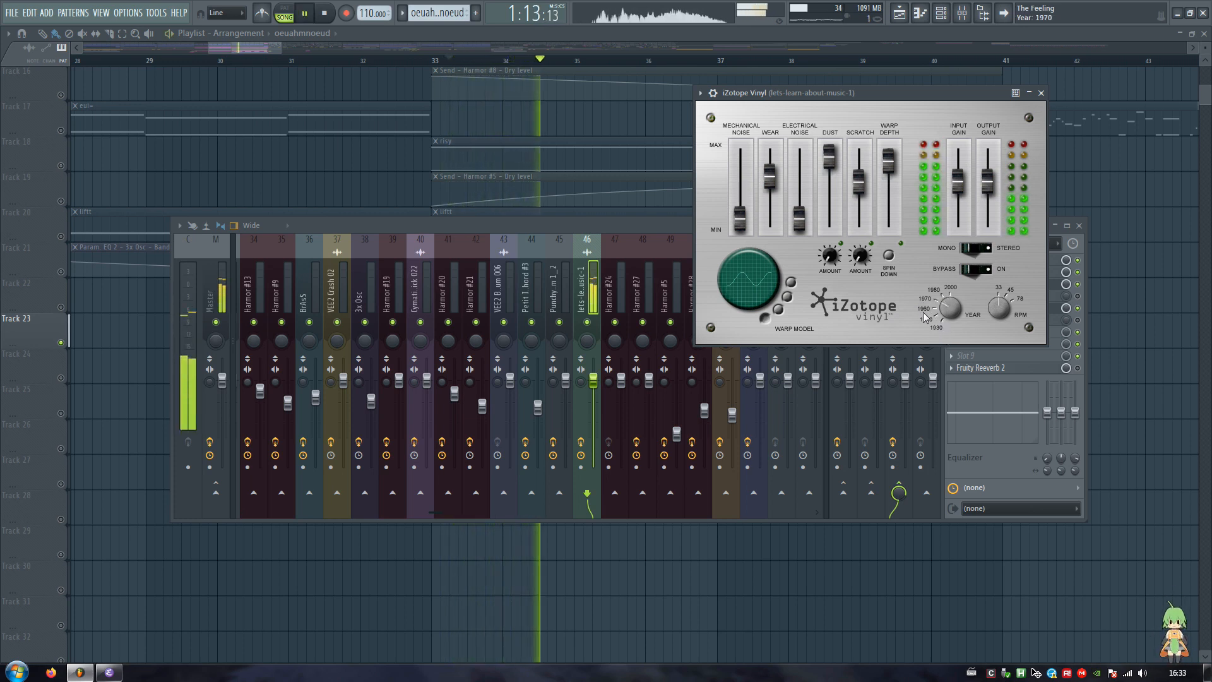
{"action": "key", "text": "space"}
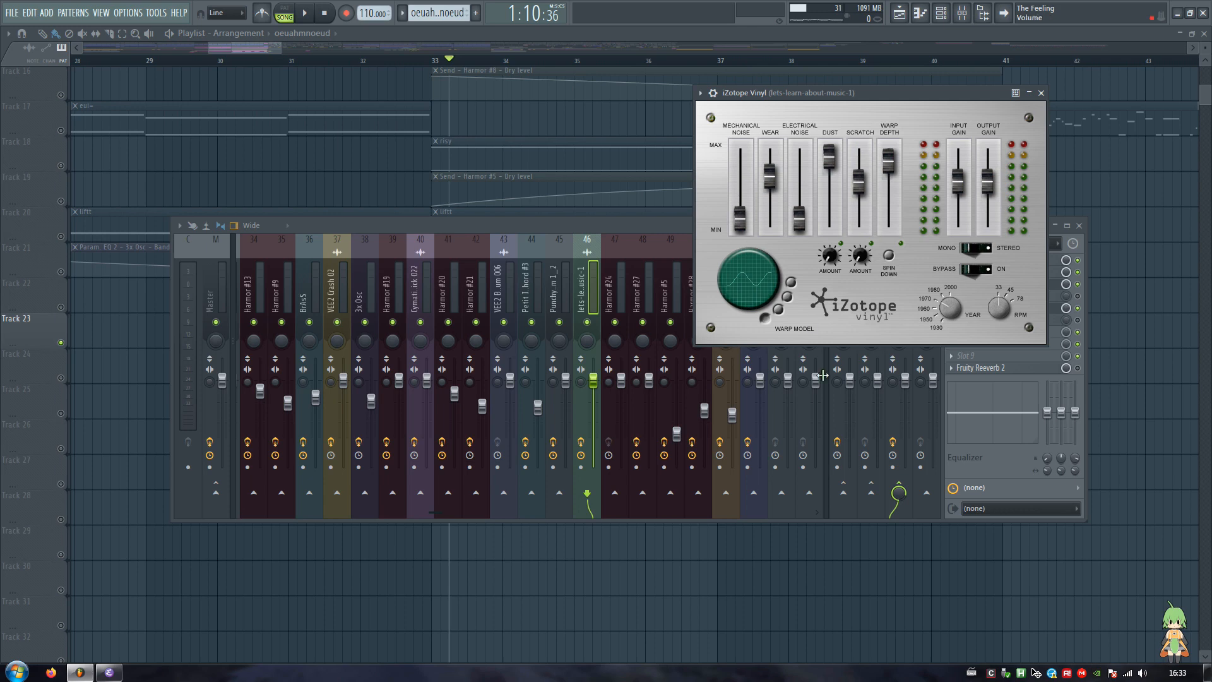
Move the Vinyl window clear of the effect slots and load Gross Beat into slot 8 of the vocal track
{"action": "left_click_drag", "start_coordinate": [861, 92], "coordinate": [557, 91]}
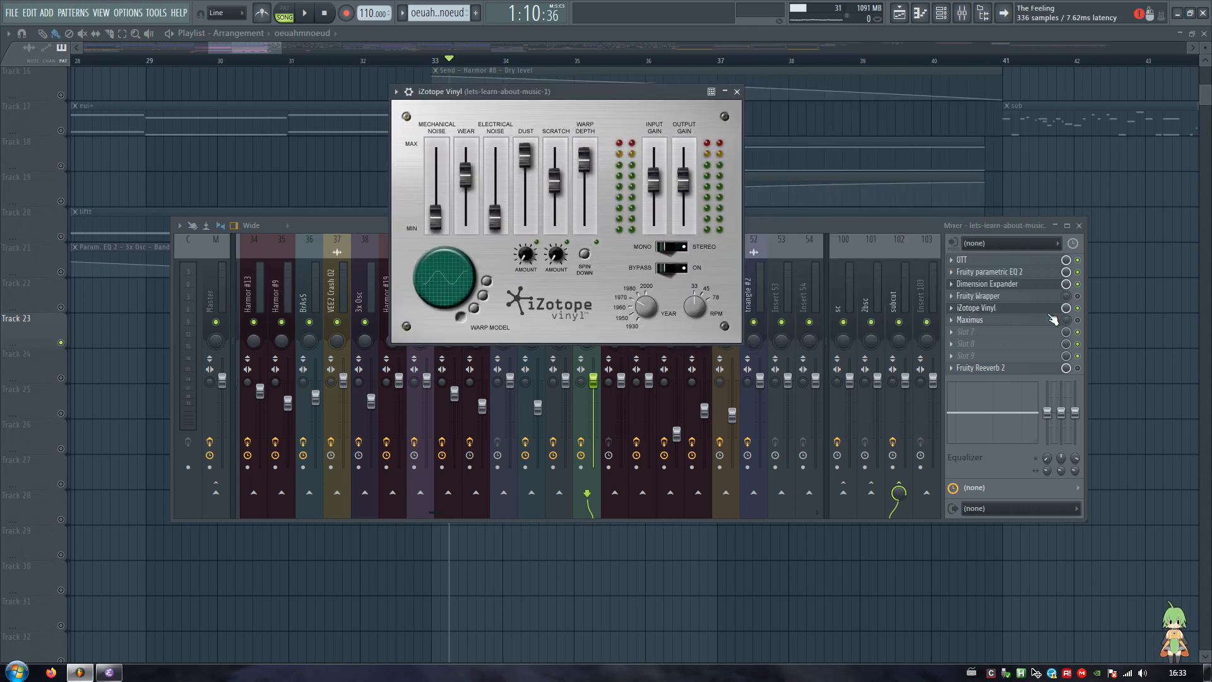
{"action": "left_click", "coordinate": [998, 346]}
{"action": "type", "text": "gross beat"}
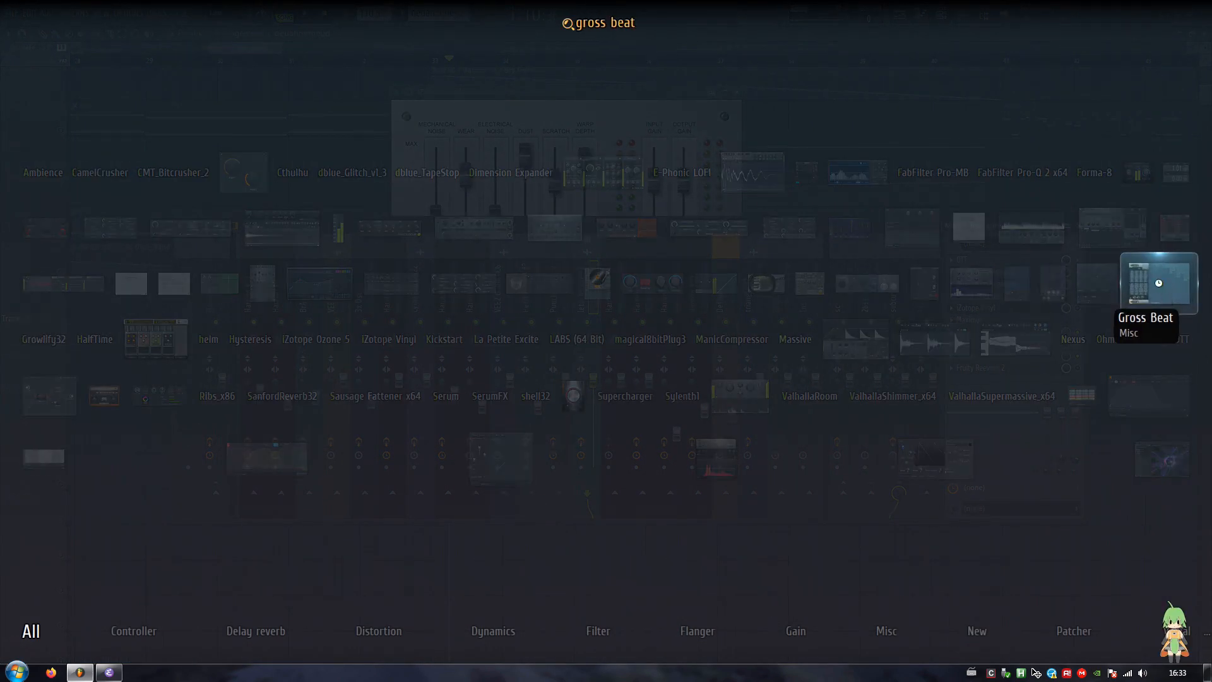
{"action": "key", "text": "Return"}
{"action": "left_click_drag", "start_coordinate": [475, 93], "coordinate": [510, 87]}
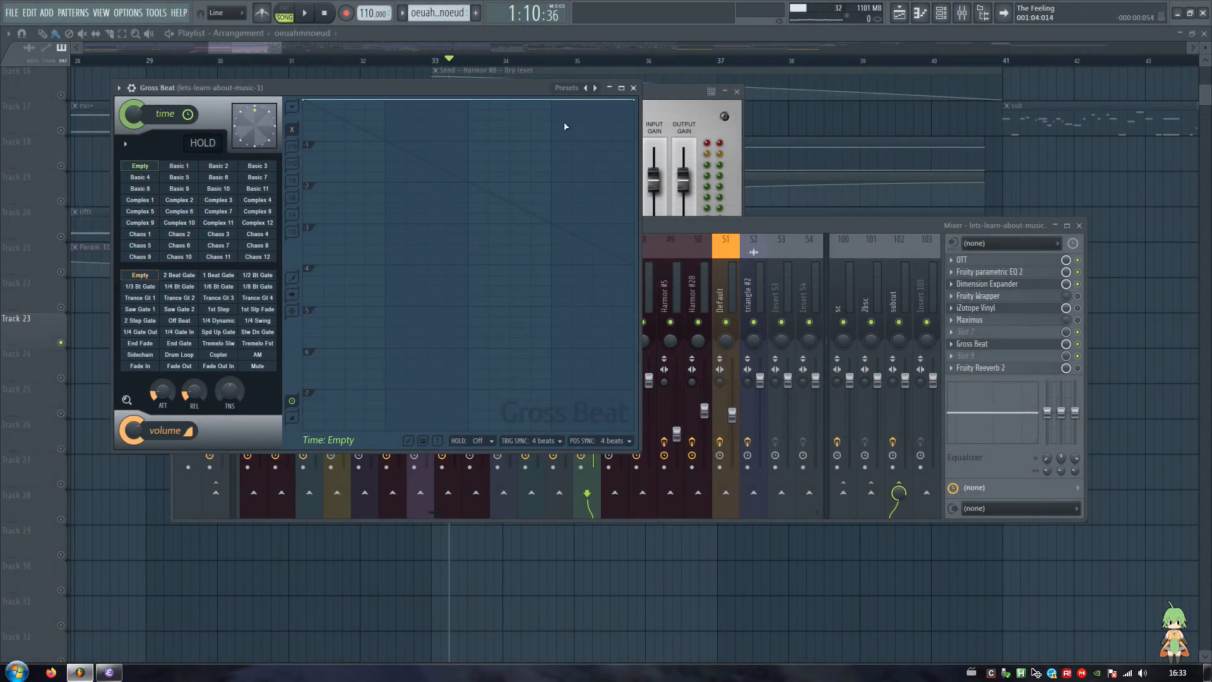
Shape Gross Beat's time envelope into a dip with a midpoint near line 1, using curved Half sine segments on both sides
{"action": "left_click", "coordinate": [467, 138]}
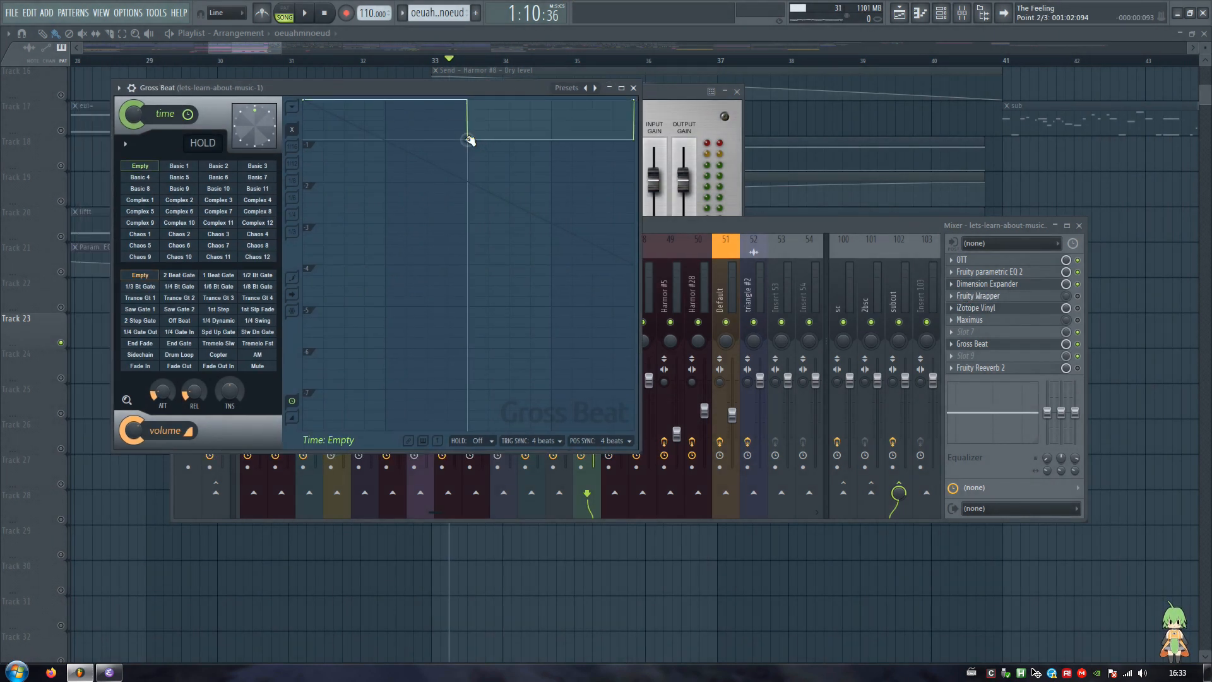
{"action": "right_click", "coordinate": [468, 138]}
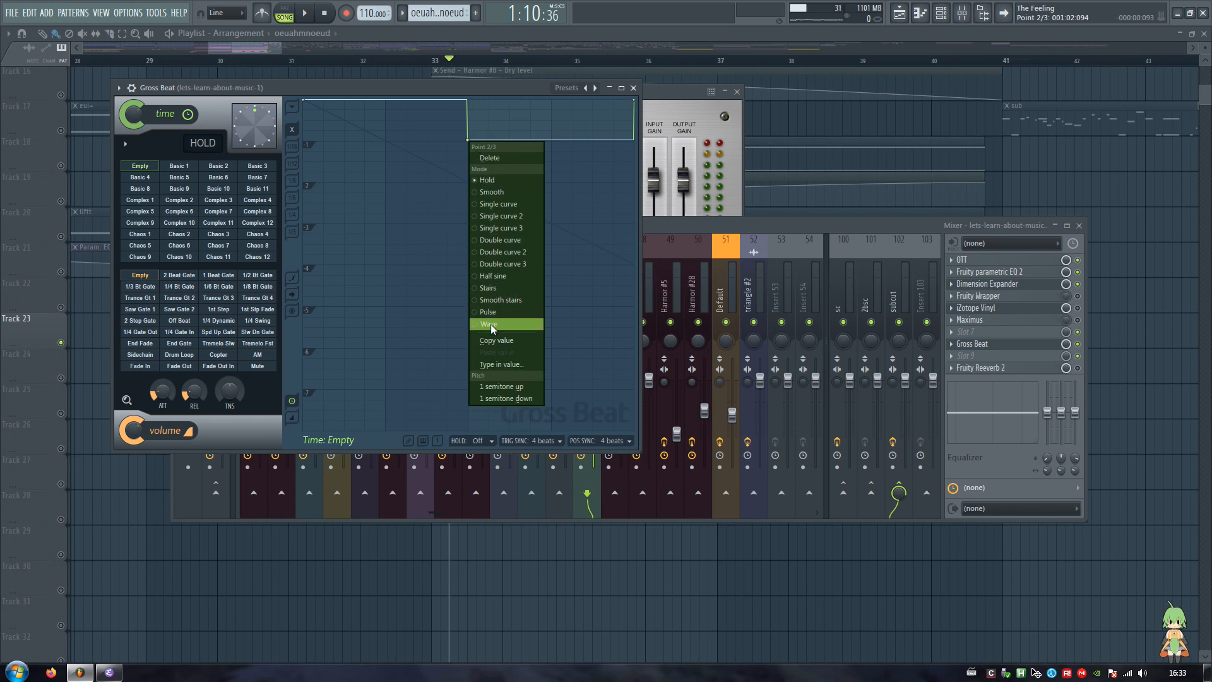
{"action": "left_click", "coordinate": [491, 276]}
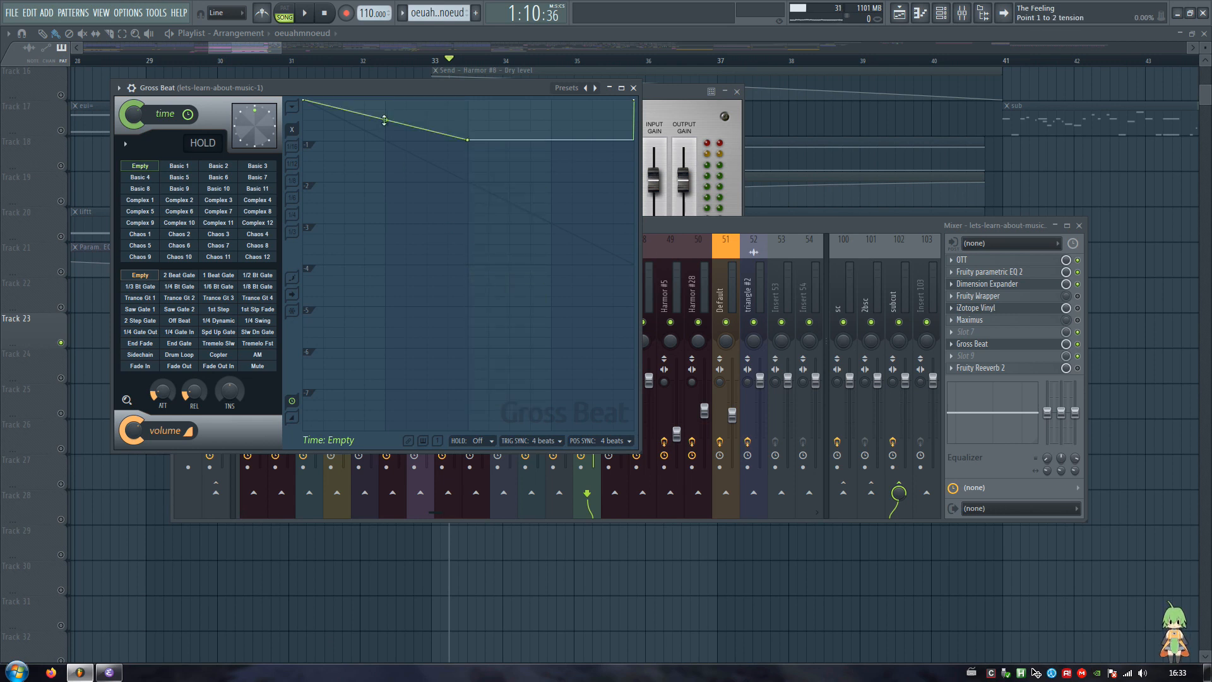
{"action": "left_click_drag", "start_coordinate": [385, 119], "coordinate": [385, 128]}
{"action": "right_click", "coordinate": [634, 102]}
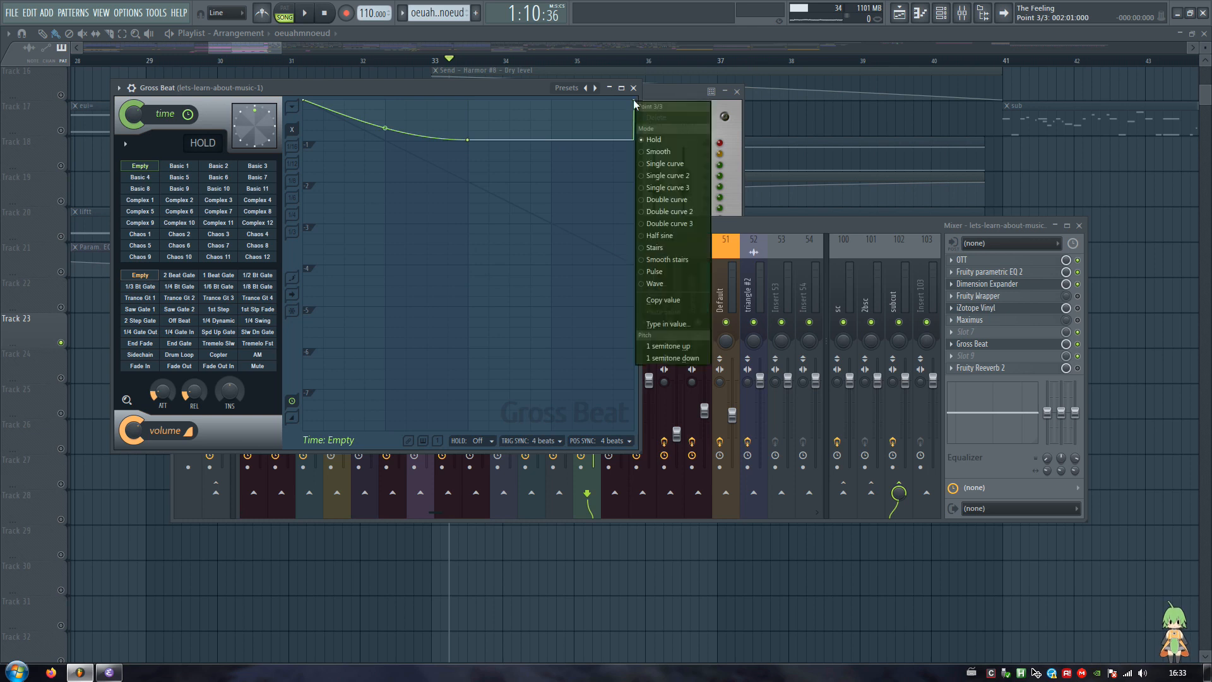
{"action": "left_click", "coordinate": [663, 235]}
{"action": "left_click_drag", "start_coordinate": [550, 119], "coordinate": [551, 128]}
{"action": "left_click_drag", "start_coordinate": [490, 86], "coordinate": [501, 86]}
Audition the Gross Beat time envelope and raise its midpoint almost to the top line for a subtler pitch wobble
{"action": "key", "text": "space"}
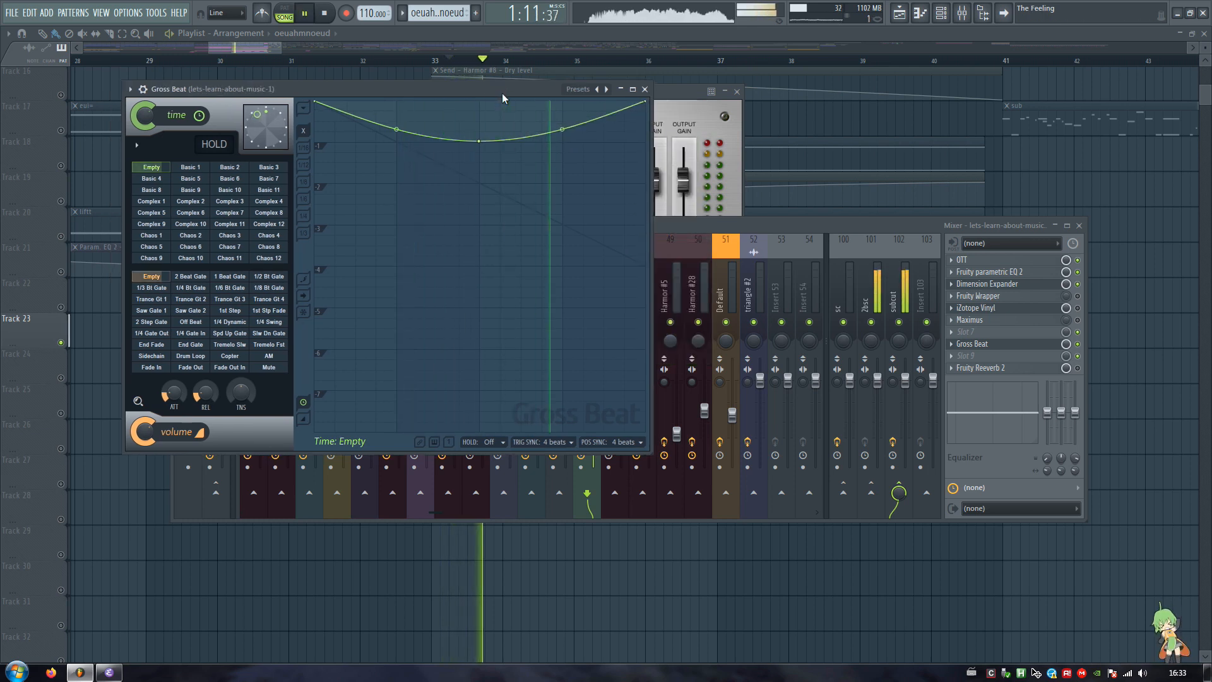
{"action": "key", "text": "space"}
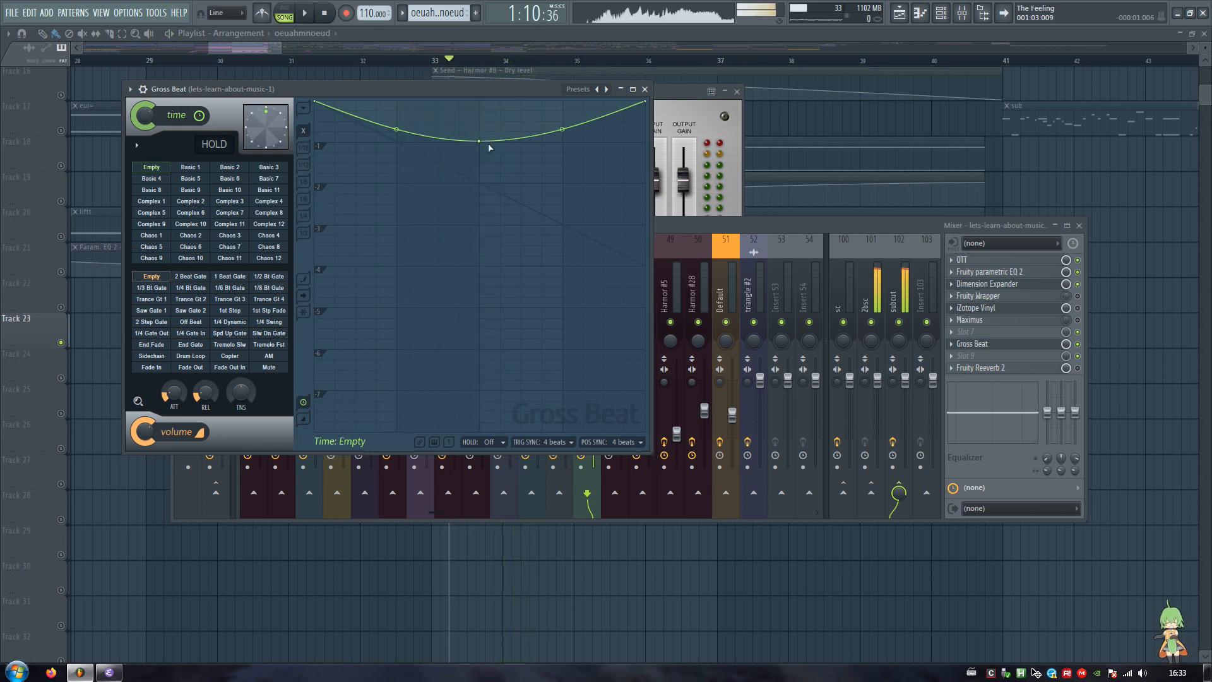
{"action": "left_click_drag", "start_coordinate": [480, 144], "coordinate": [486, 111]}
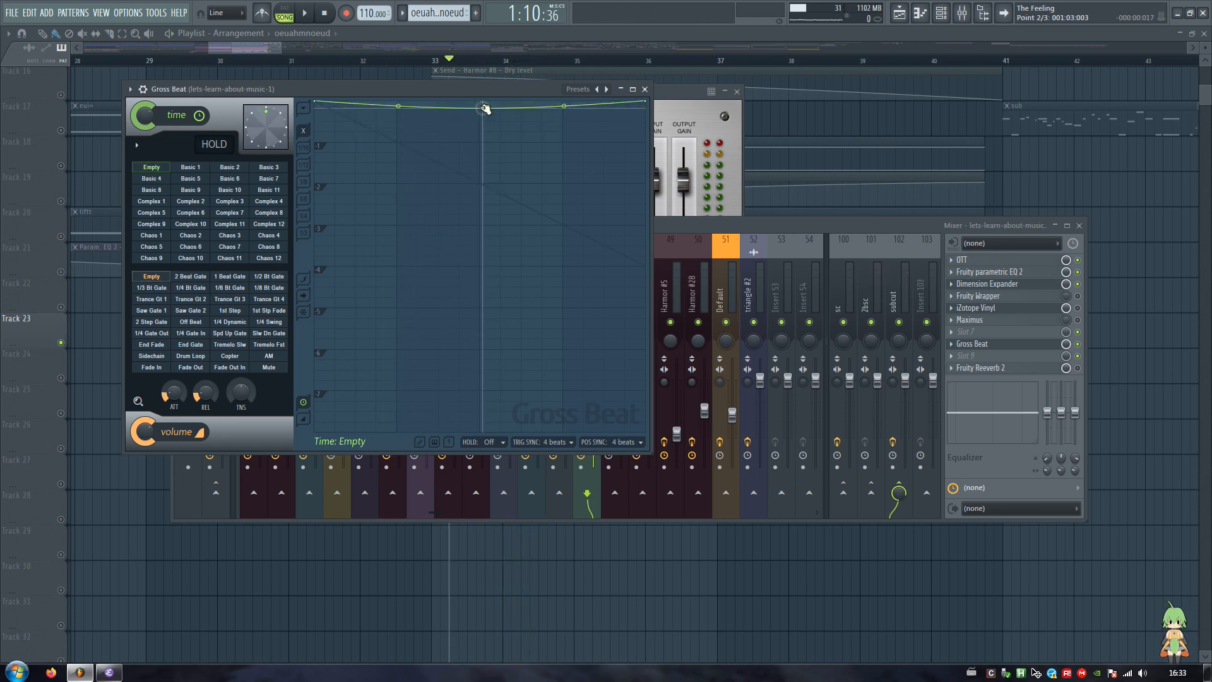
{"action": "key", "text": "space"}
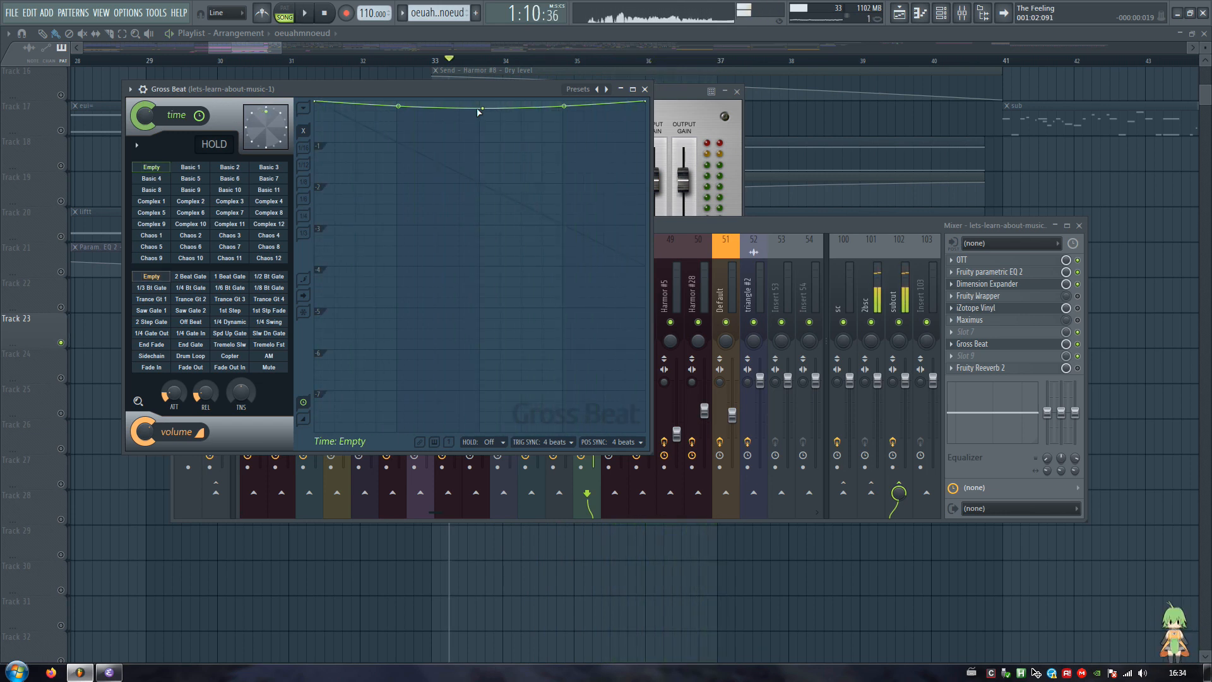
{"action": "key", "text": "space"}
{"action": "left_click_drag", "start_coordinate": [485, 109], "coordinate": [482, 102]}
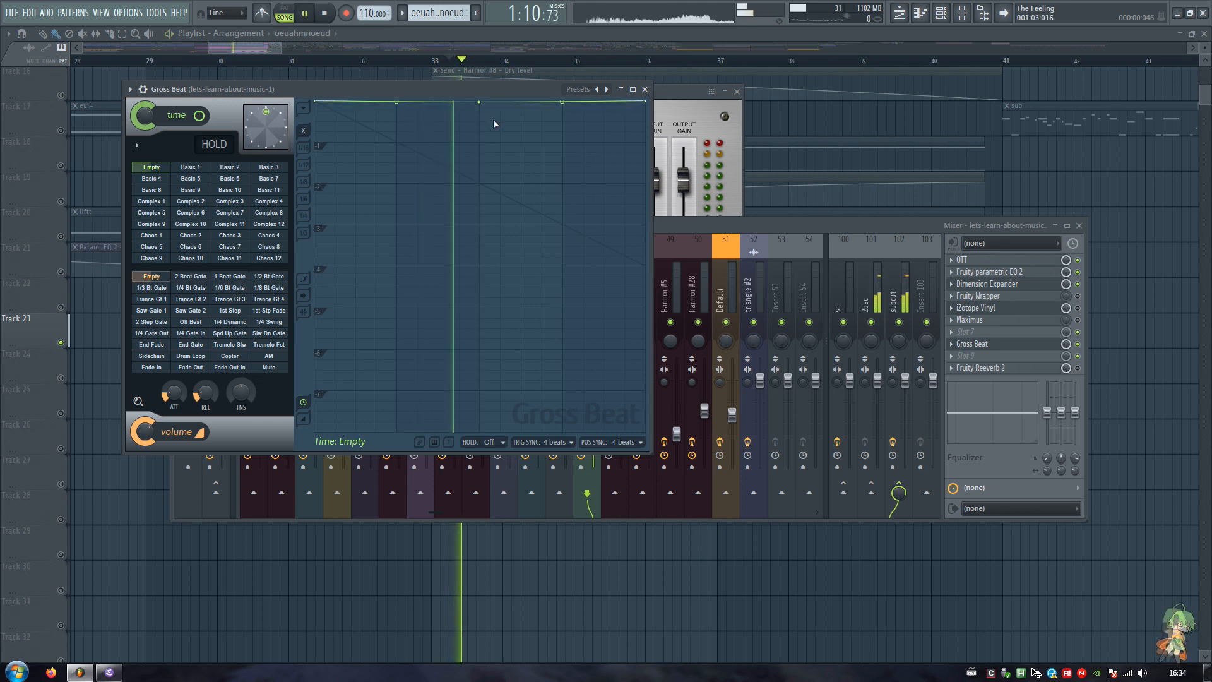
Close Gross Beat and delete it from slot 8 of the vocal track
{"action": "left_click", "coordinate": [645, 89]}
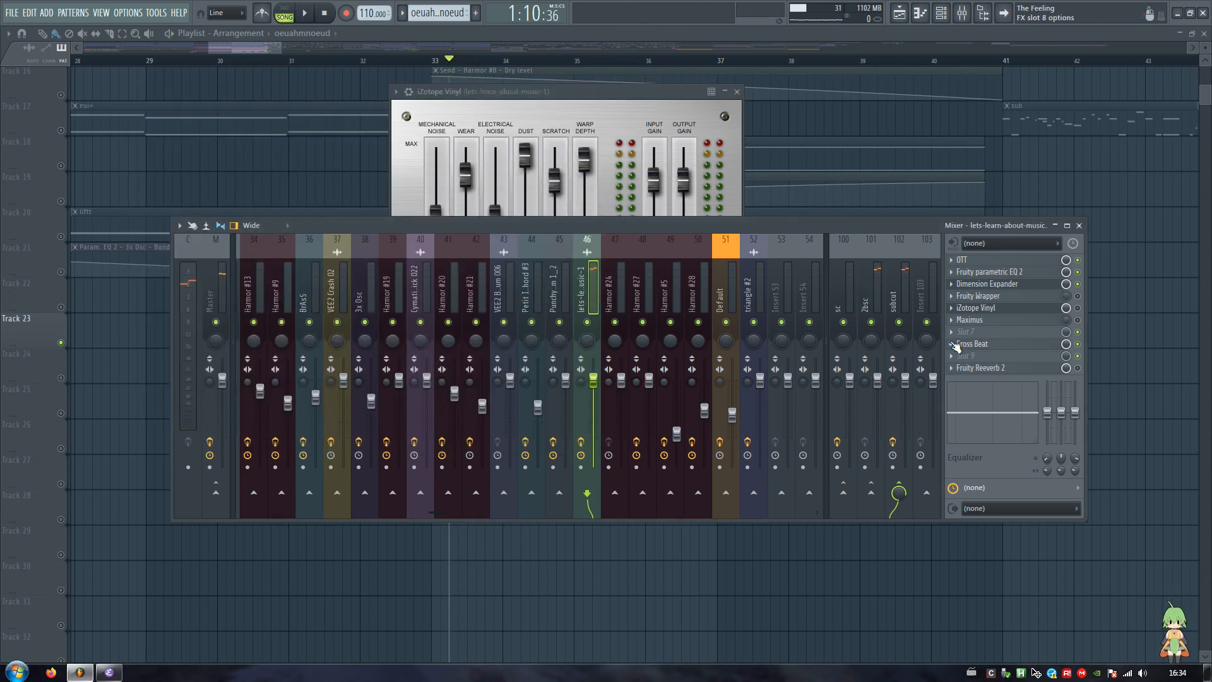
{"action": "left_click", "coordinate": [952, 344]}
{"action": "left_click", "coordinate": [970, 368]}
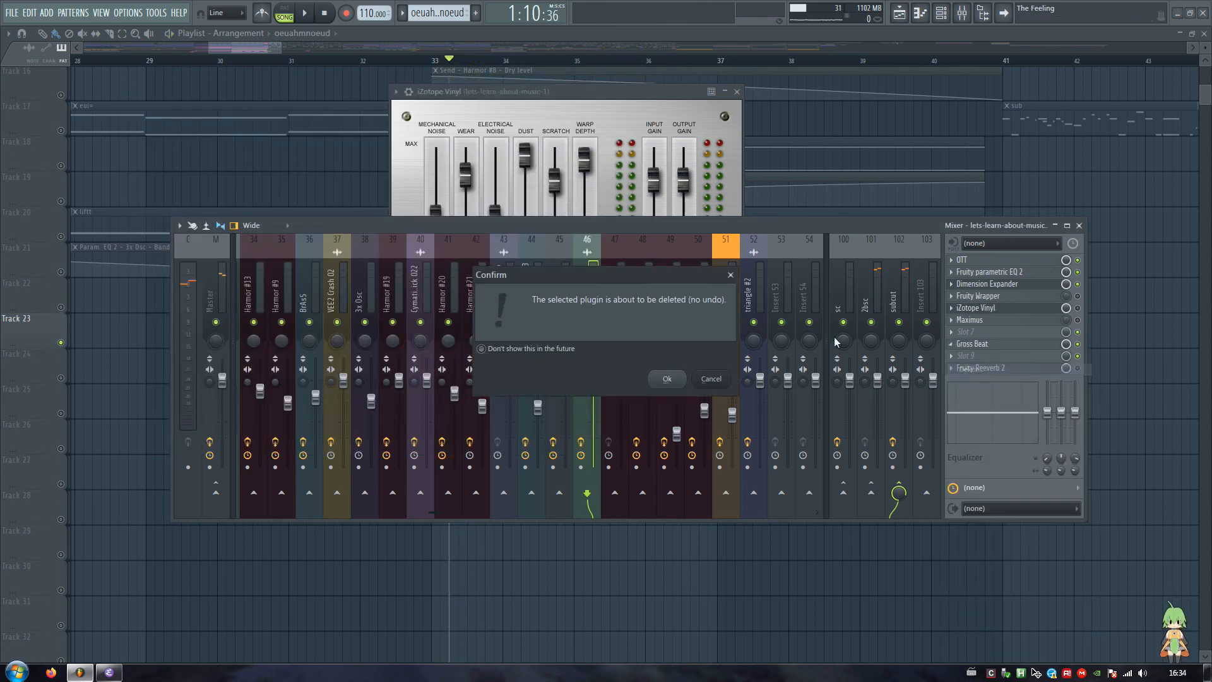
{"action": "left_click", "coordinate": [668, 379]}
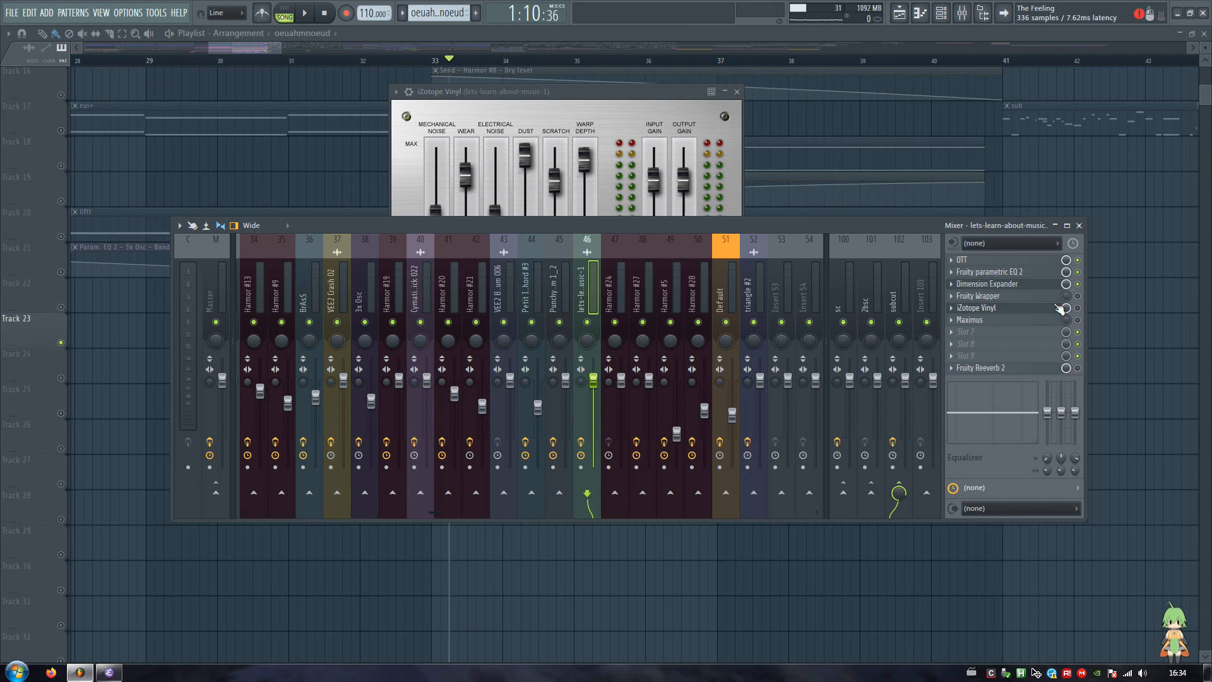
Audition the vocal, open Maximus from slot 6 and arrange its window beside Vinyl
{"action": "key", "text": "space"}
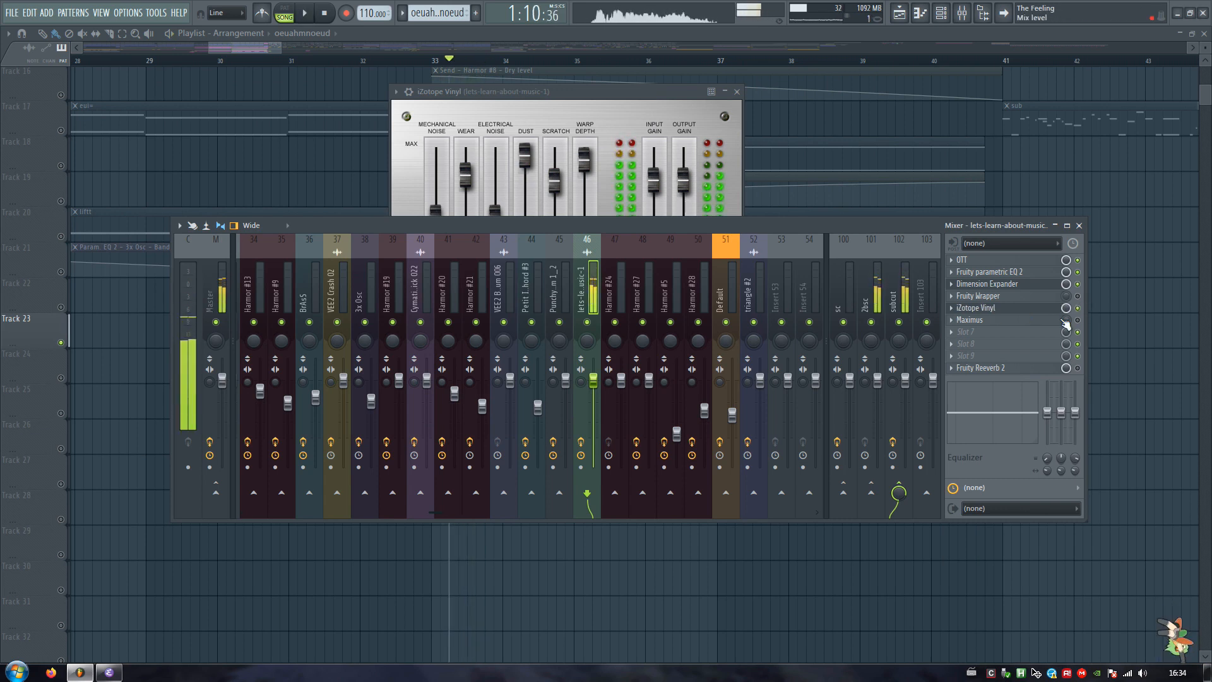
{"action": "left_click", "coordinate": [1059, 320]}
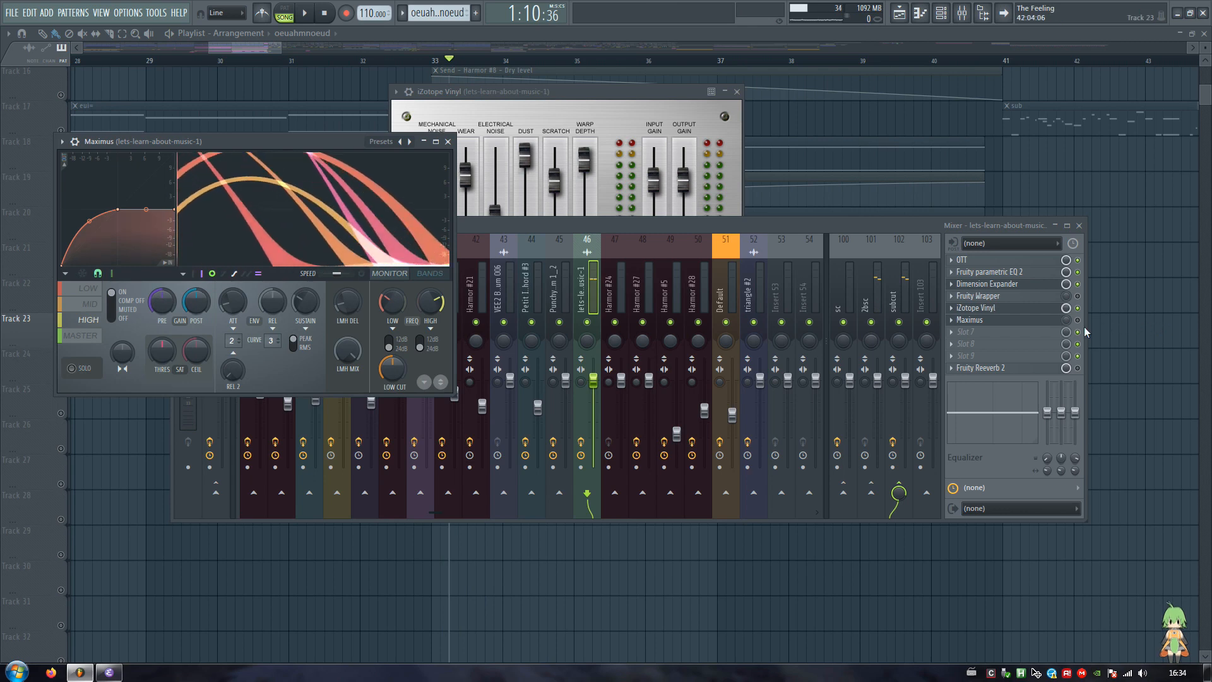
{"action": "left_click_drag", "start_coordinate": [195, 140], "coordinate": [825, 163]}
{"action": "left_click_drag", "start_coordinate": [533, 92], "coordinate": [397, 78]}
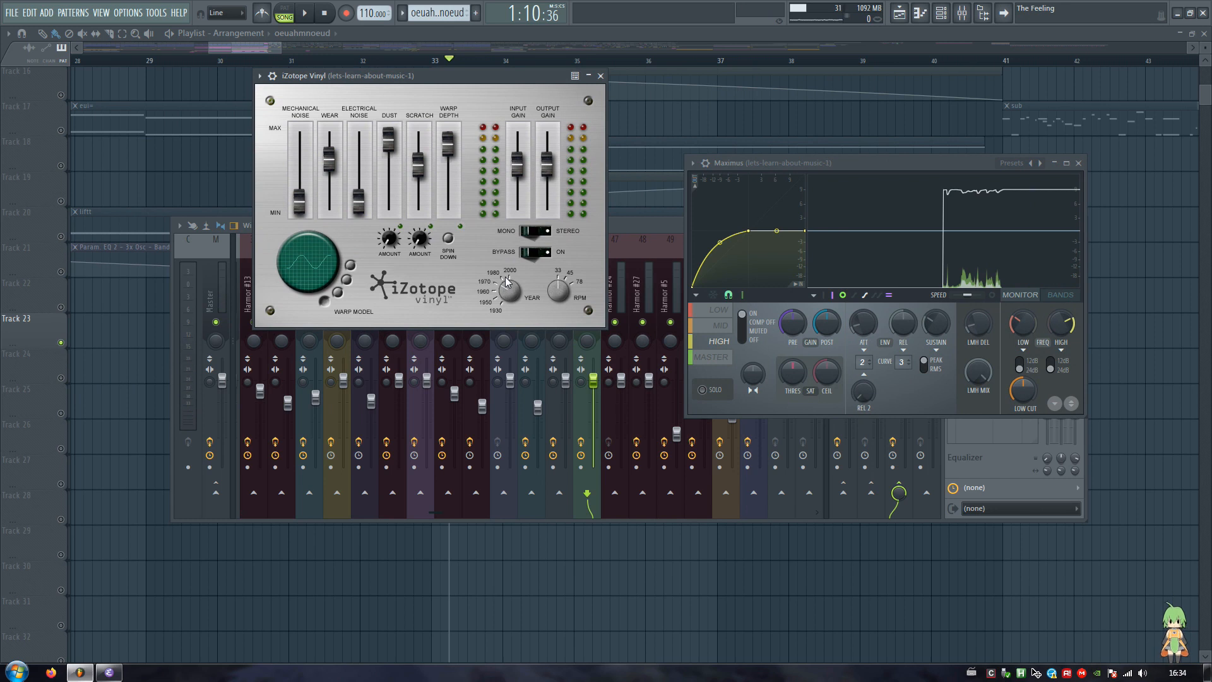
Examine Maximus's low, master and high band curves, play the vocal through it and close its window
{"action": "left_click", "coordinate": [718, 310]}
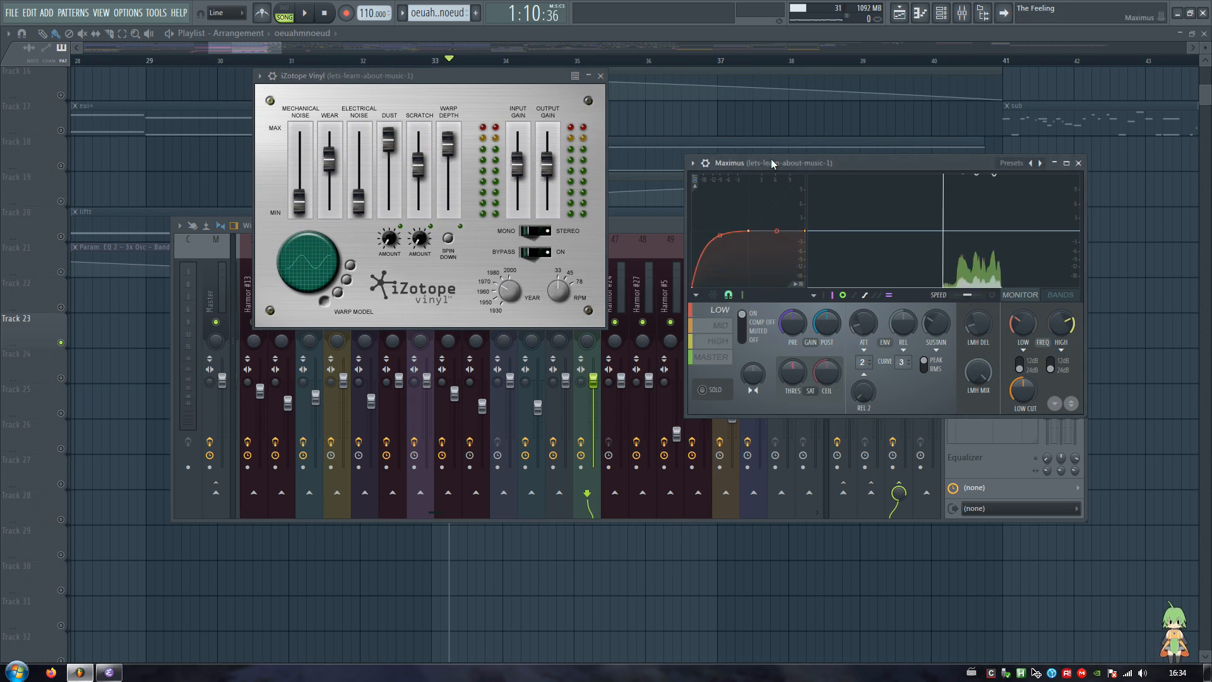
{"action": "left_click_drag", "start_coordinate": [771, 157], "coordinate": [760, 151]}
{"action": "left_click", "coordinate": [706, 351]}
{"action": "left_click", "coordinate": [710, 335]}
{"action": "key", "text": "space"}
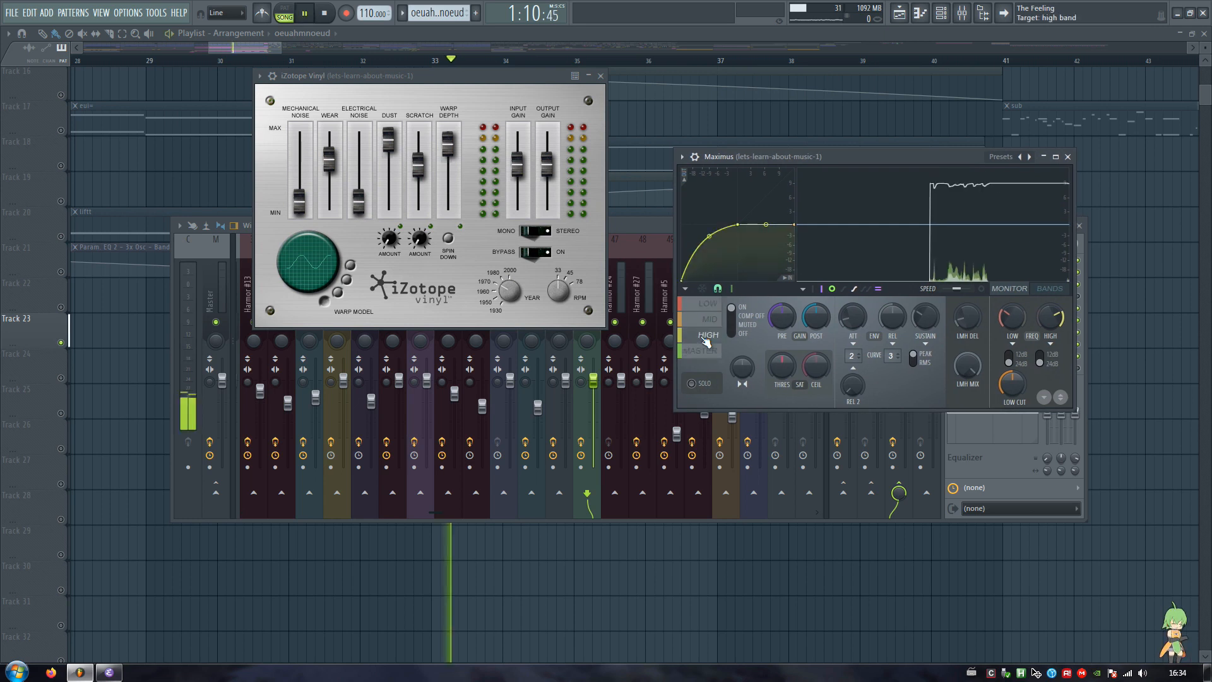
{"action": "key", "text": "Escape"}
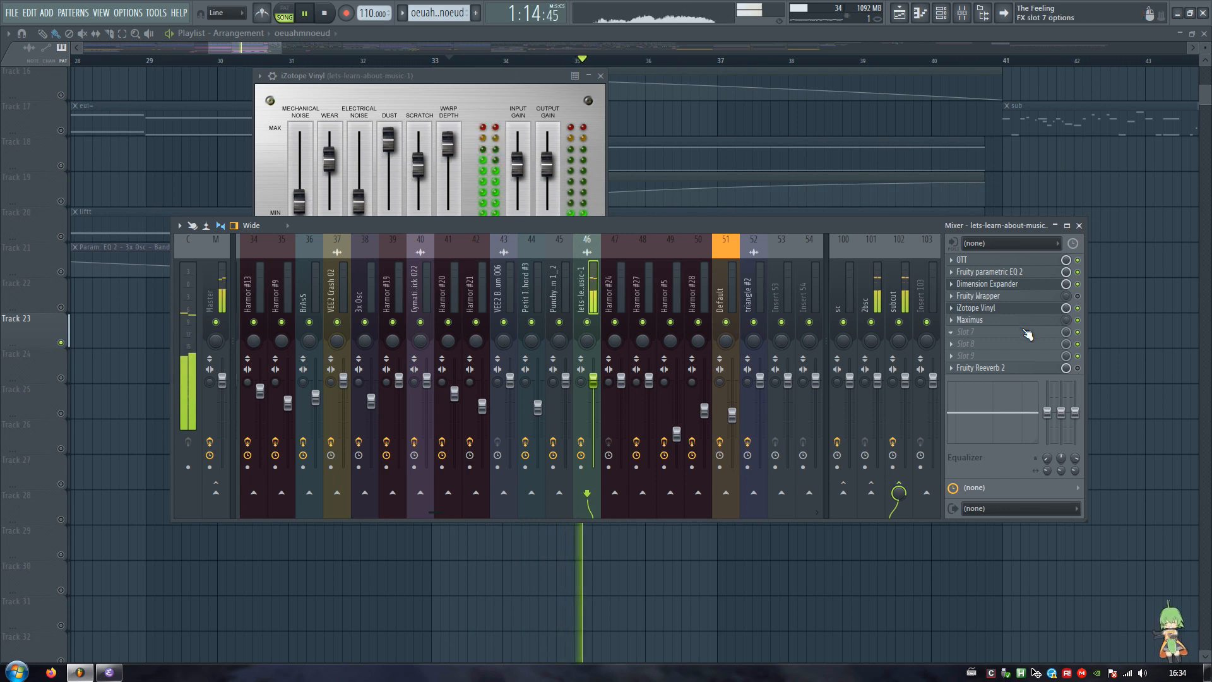
Replay the vocal through the effects chain with Fruity Reeverb 2 and close the plugin and mixer windows
{"action": "key", "text": "space"}
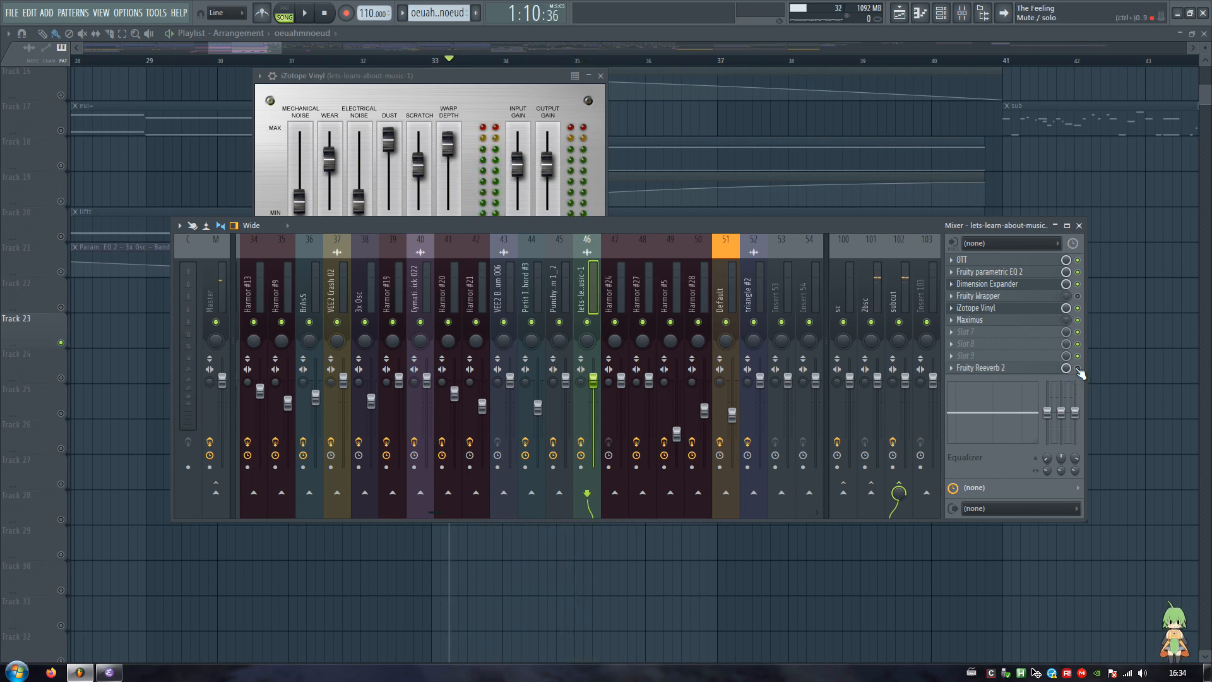
{"action": "key", "text": "space"}
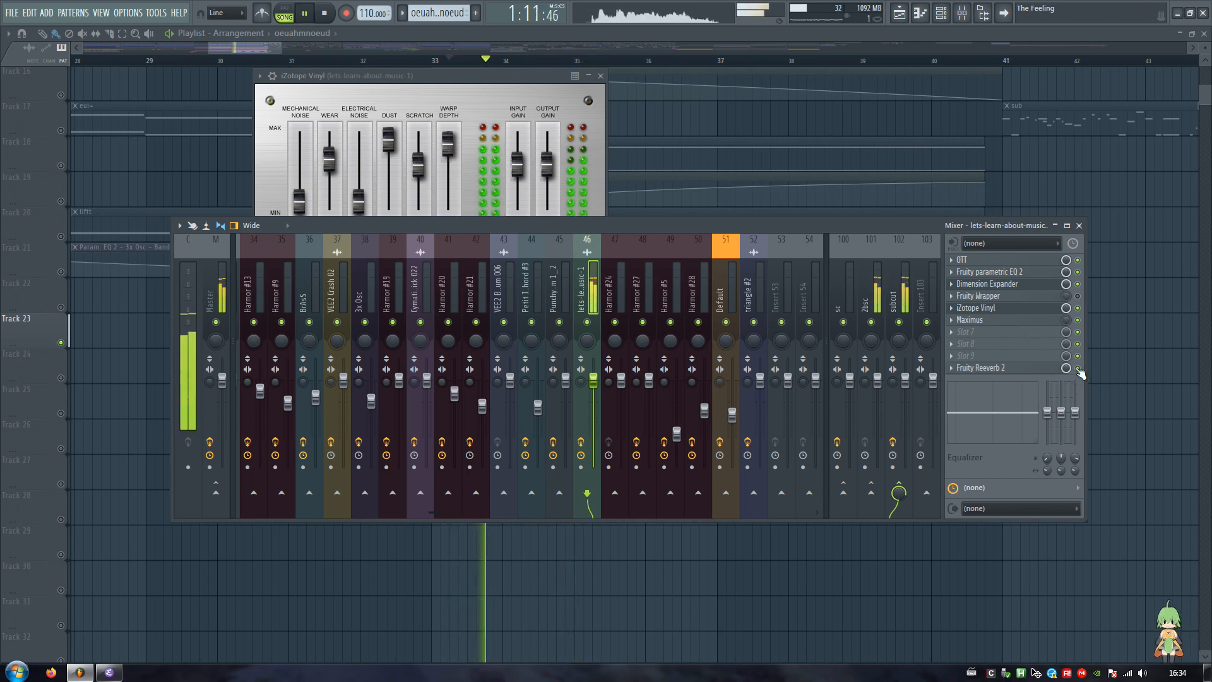
{"action": "key", "text": "Escape"}
{"action": "key", "text": "Escape"}
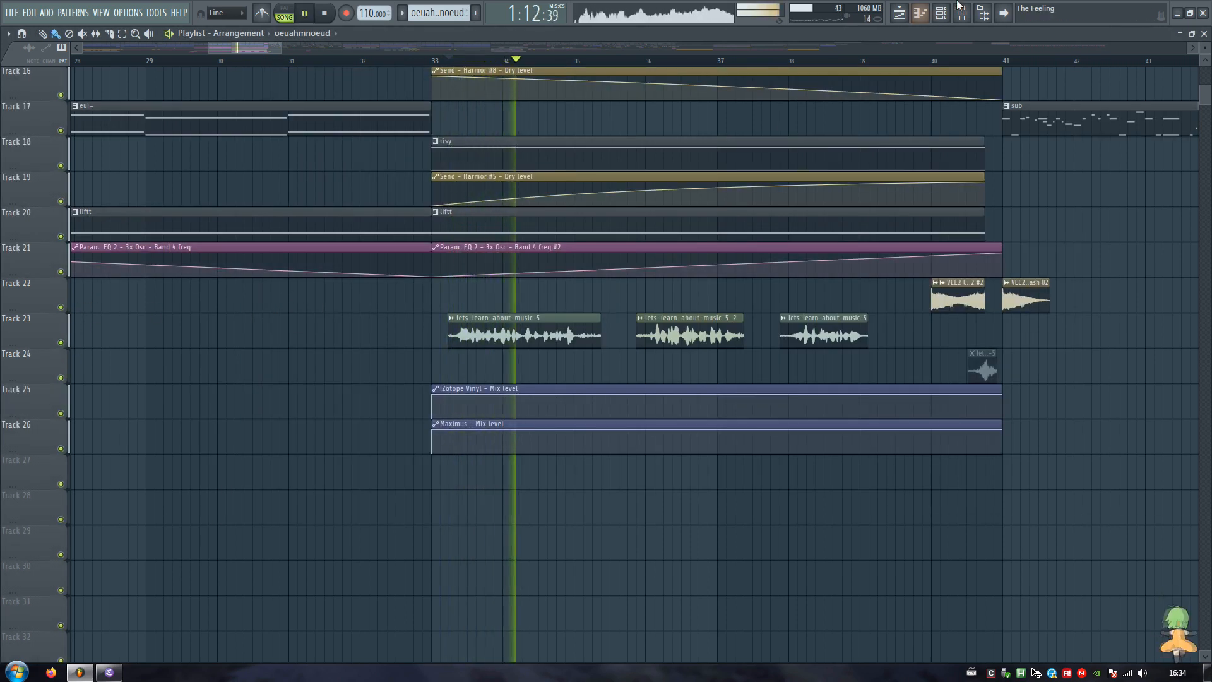
Review the vocal's effects chain in the mixer with the full arrangement playing, stop playback and close the mixer
{"action": "left_click", "coordinate": [960, 21]}
{"action": "key", "text": "space"}
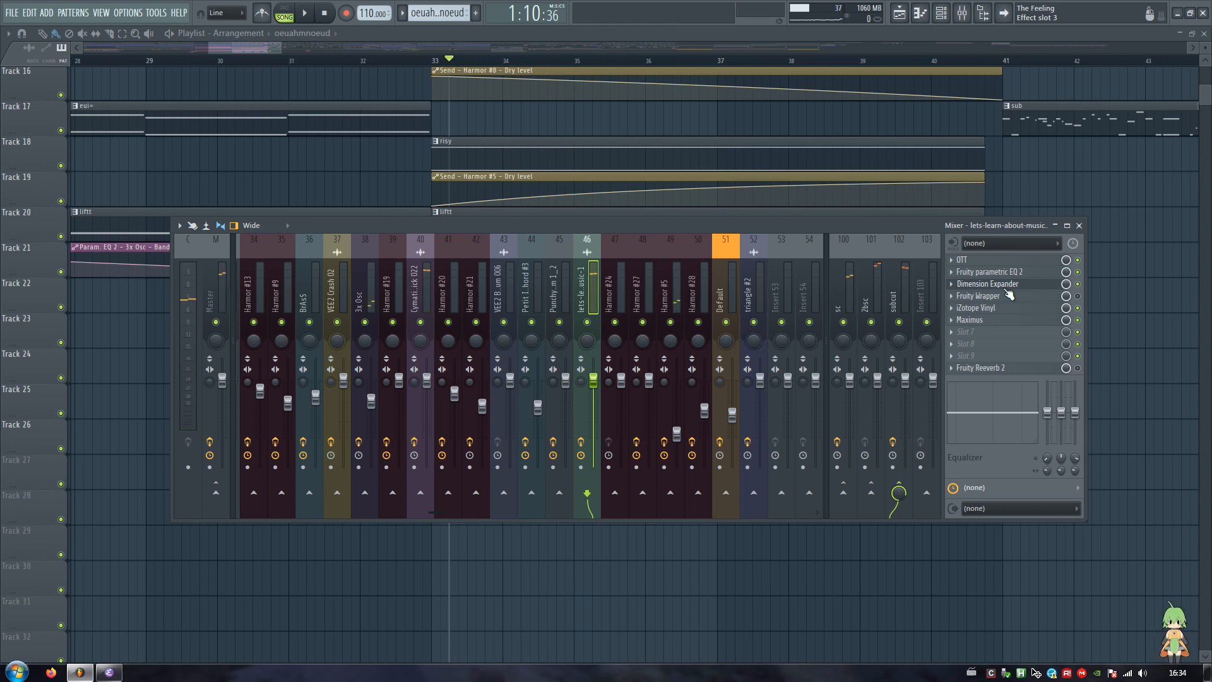
{"action": "key", "text": "Escape"}
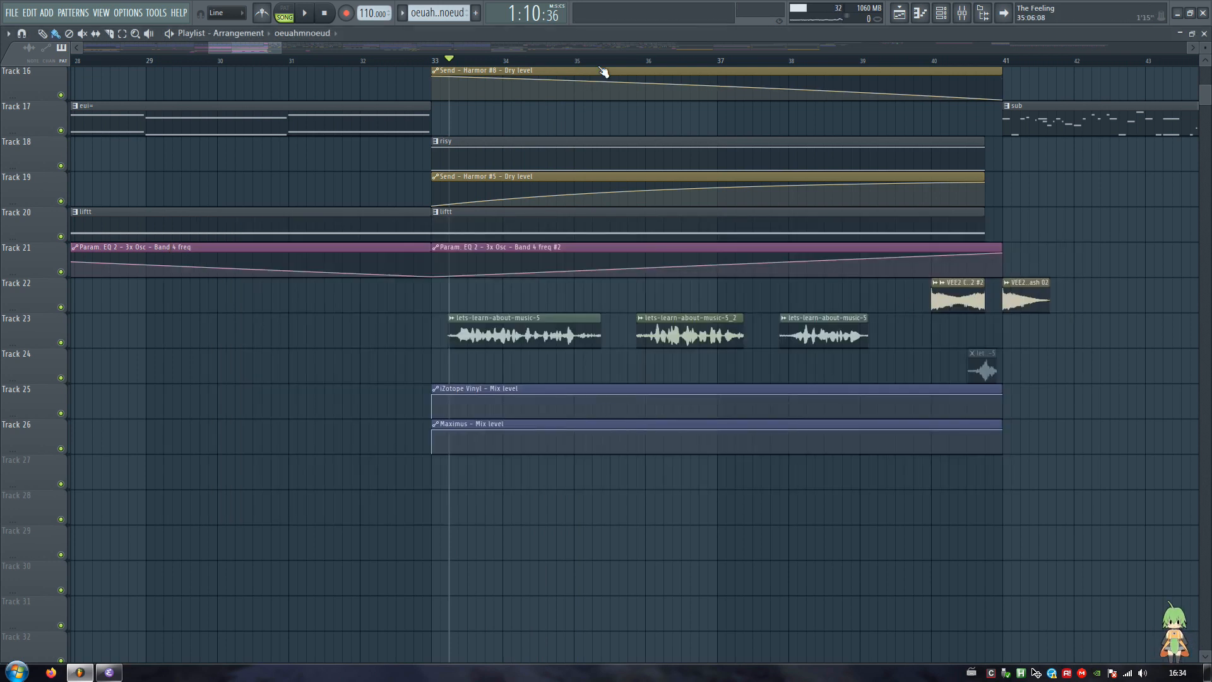
Move the playback position to the start of bar 41, where the sub pattern begins, and audition from there
{"action": "scroll", "coordinate": [948, 66], "scroll_direction": "up", "scroll_amount": 2}
{"action": "left_click_drag", "start_coordinate": [934, 68], "coordinate": [927, 66]}
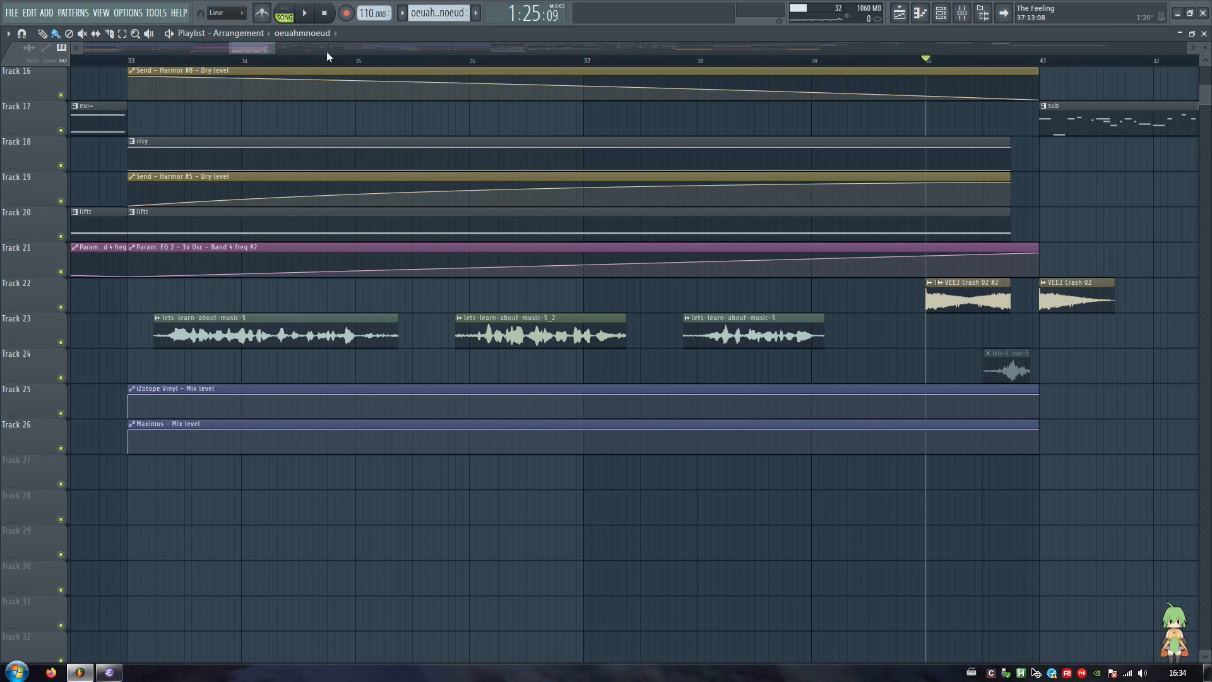
{"action": "left_click_drag", "start_coordinate": [267, 40], "coordinate": [283, 40]}
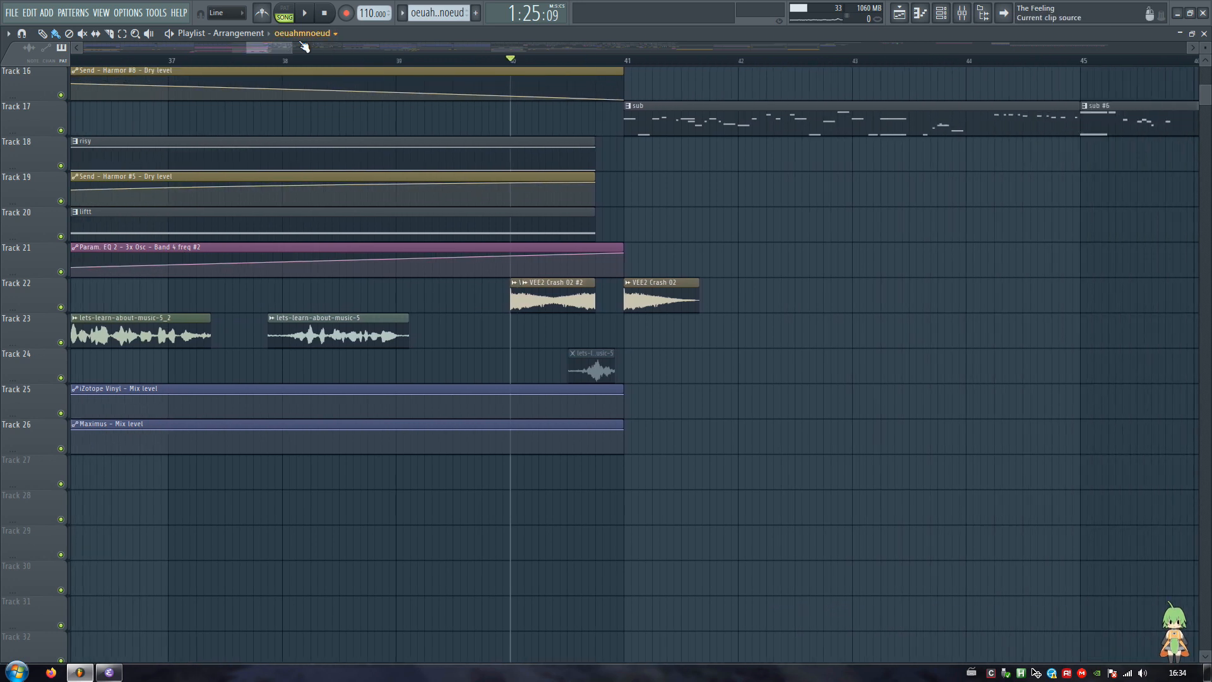
{"action": "left_click", "coordinate": [626, 61]}
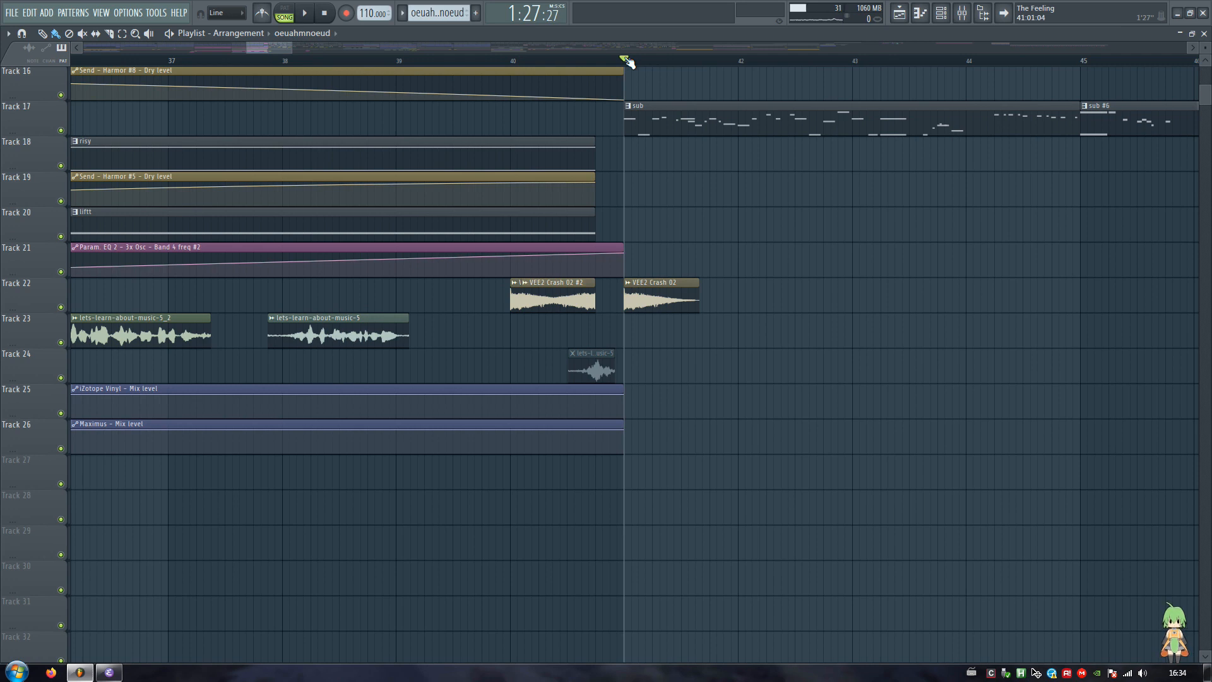
{"action": "left_click", "coordinate": [627, 60]}
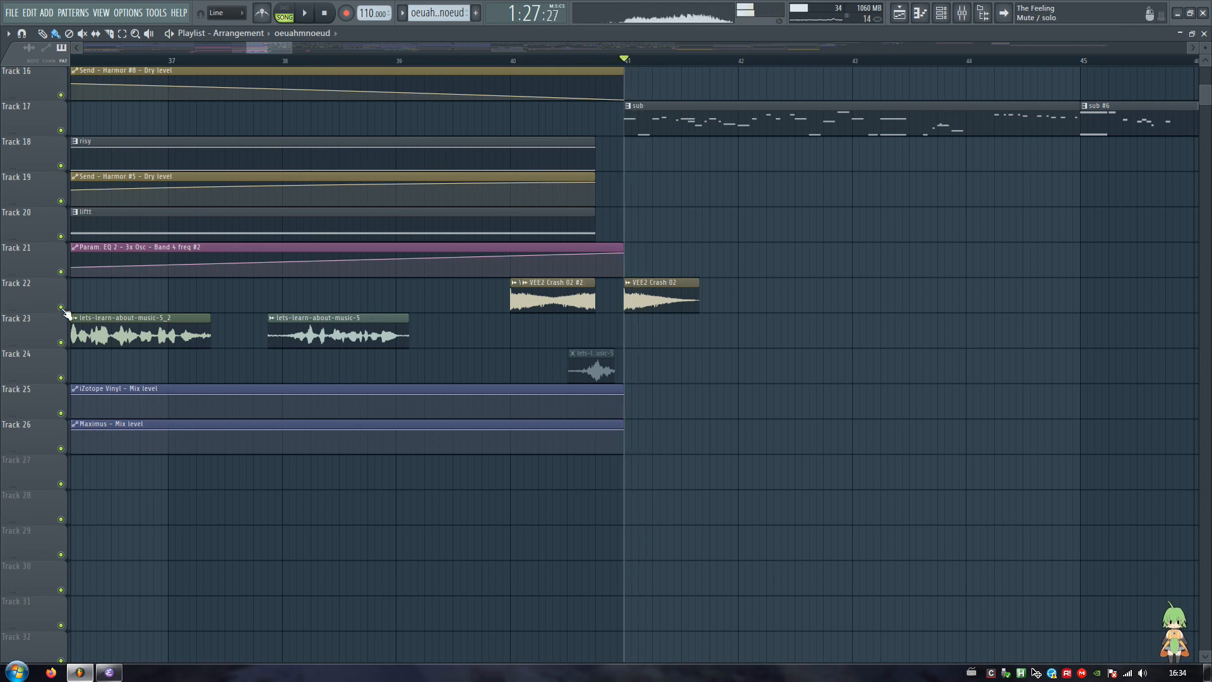
Solo Track 22 and play the VEE2 Crash 02 clip from bar 41, replaying it once before stopping
{"action": "right_click", "coordinate": [65, 310]}
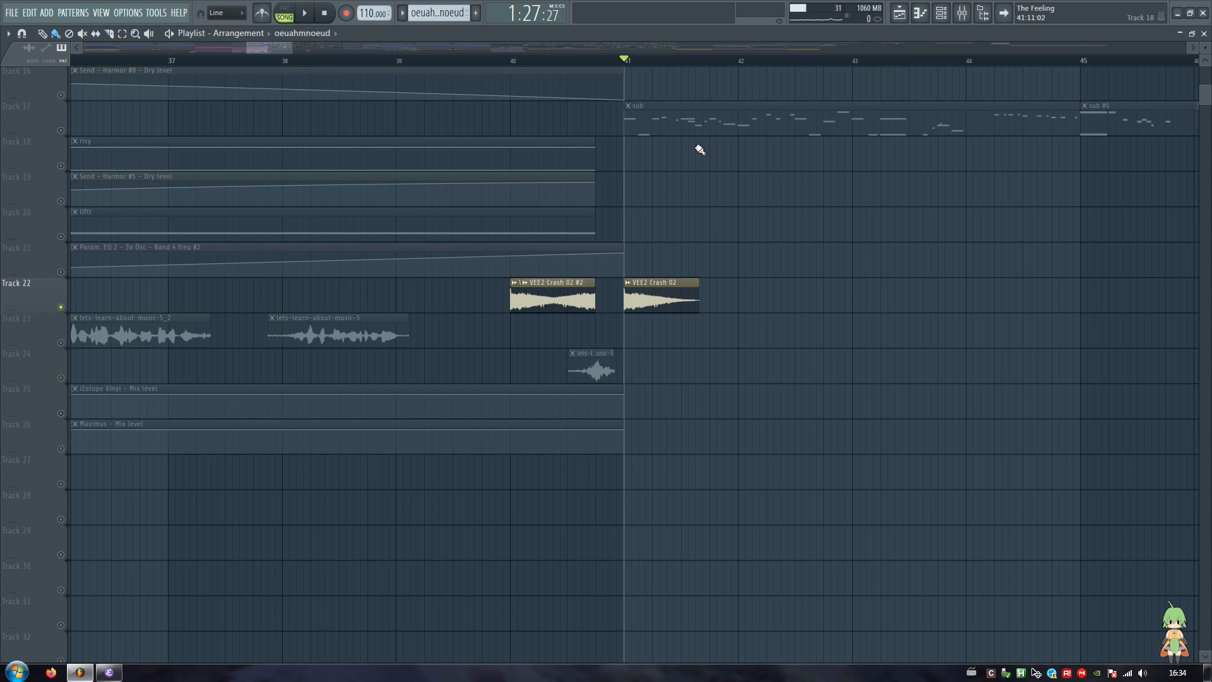
{"action": "key", "text": "space"}
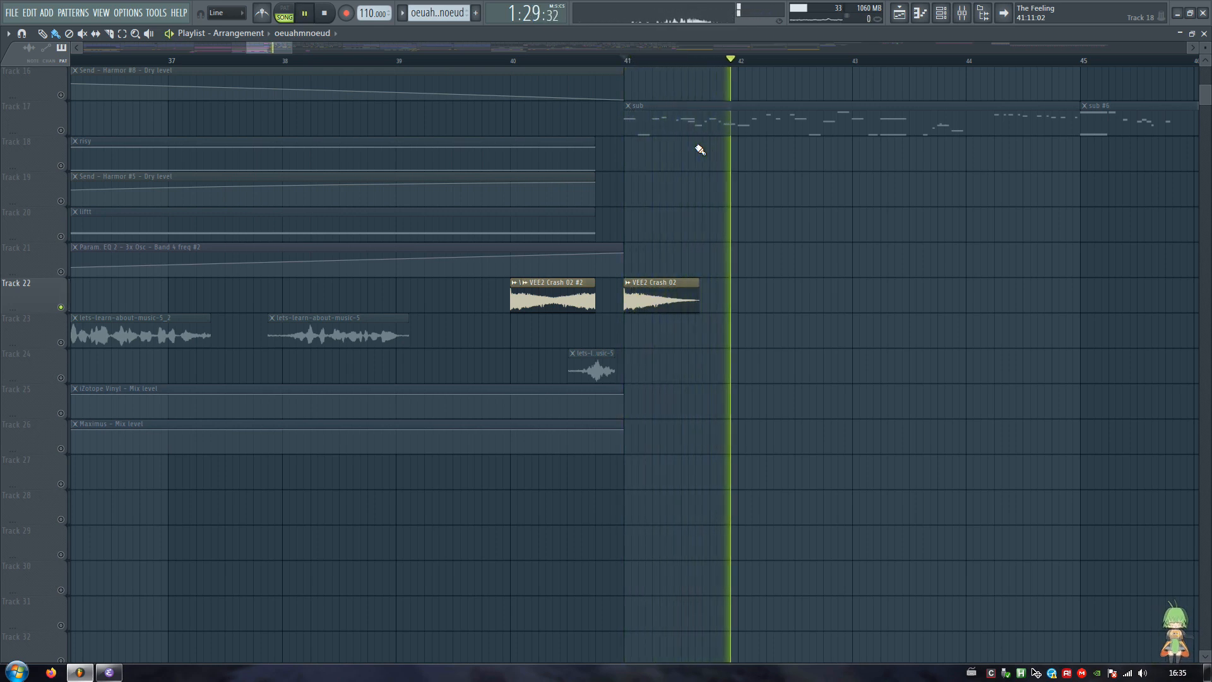
{"action": "key", "text": "space"}
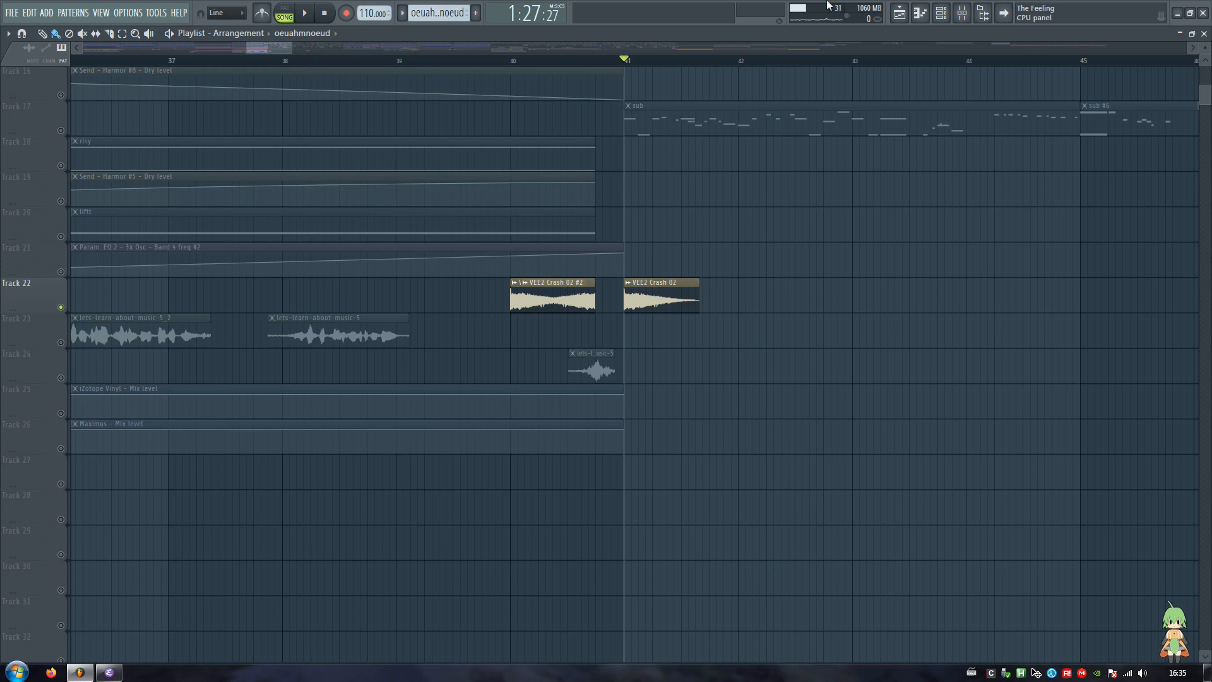
{"action": "scroll", "coordinate": [687, 58], "scroll_direction": "up", "scroll_amount": 2}
{"action": "scroll", "coordinate": [717, 135], "scroll_direction": "down", "scroll_amount": 4}
{"action": "key", "text": "space"}
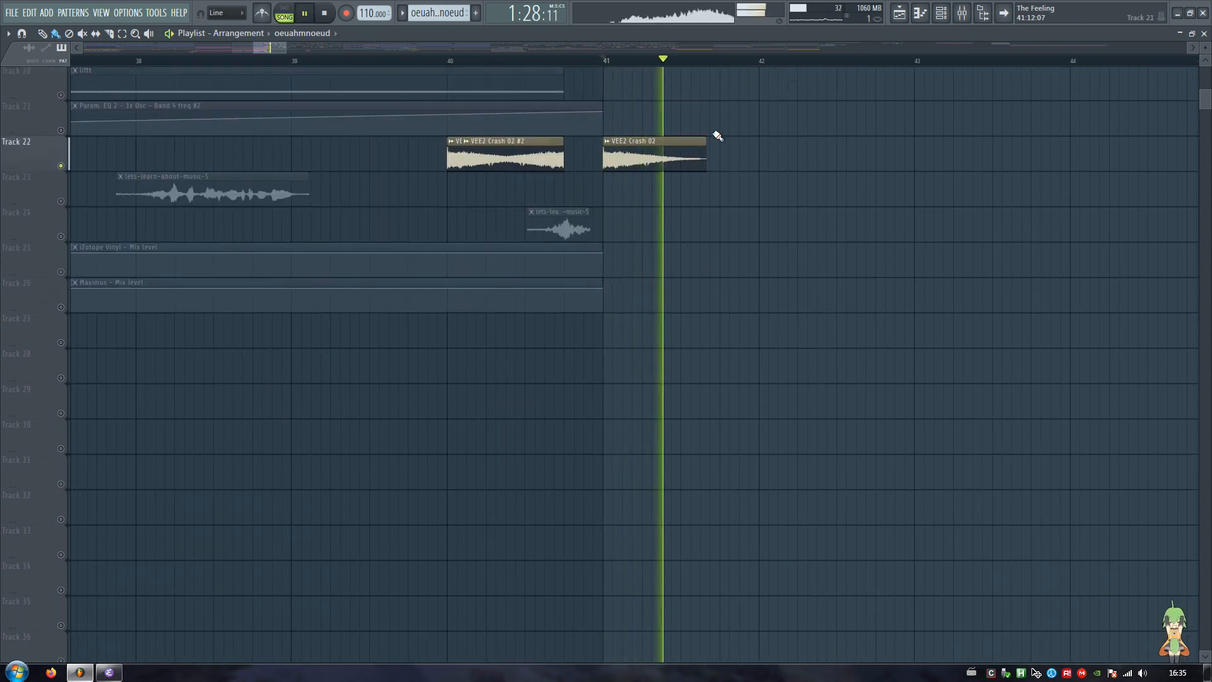
{"action": "key", "text": "space"}
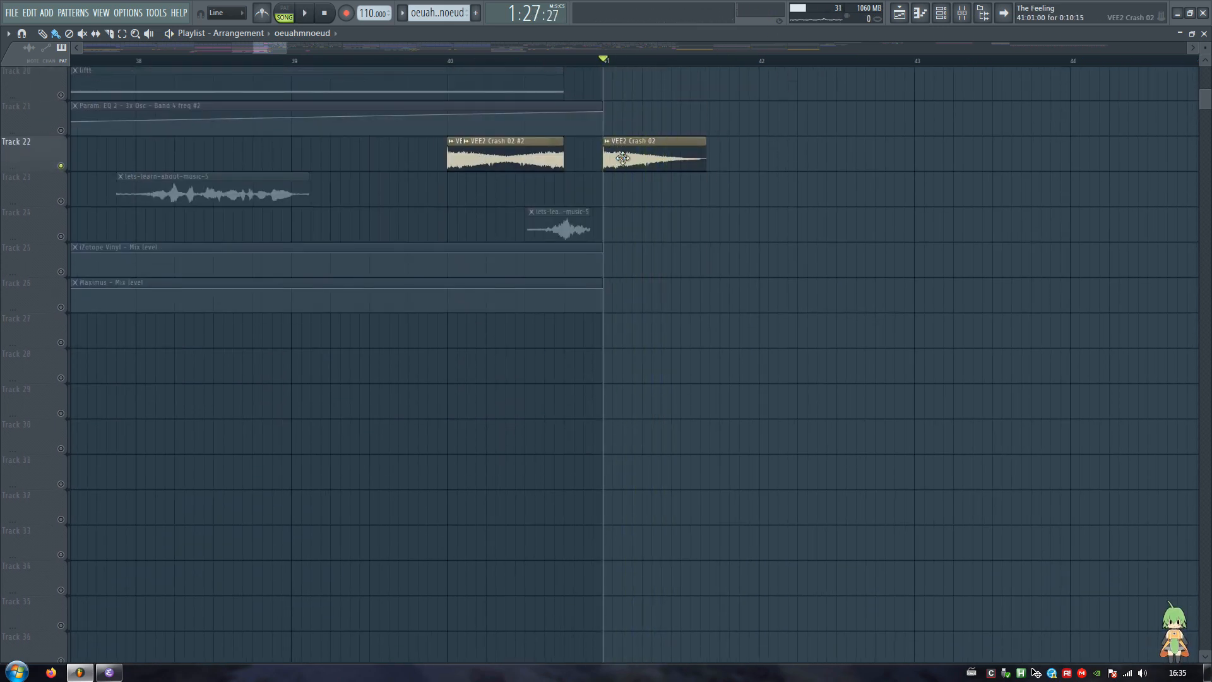
Add a VEE2 Crash 02 clip to Track 23 after bar 42, make it unique, enable that track and reverse the sample
{"action": "left_click", "coordinate": [820, 195]}
{"action": "left_click", "coordinate": [821, 176]}
{"action": "left_click", "coordinate": [858, 271]}
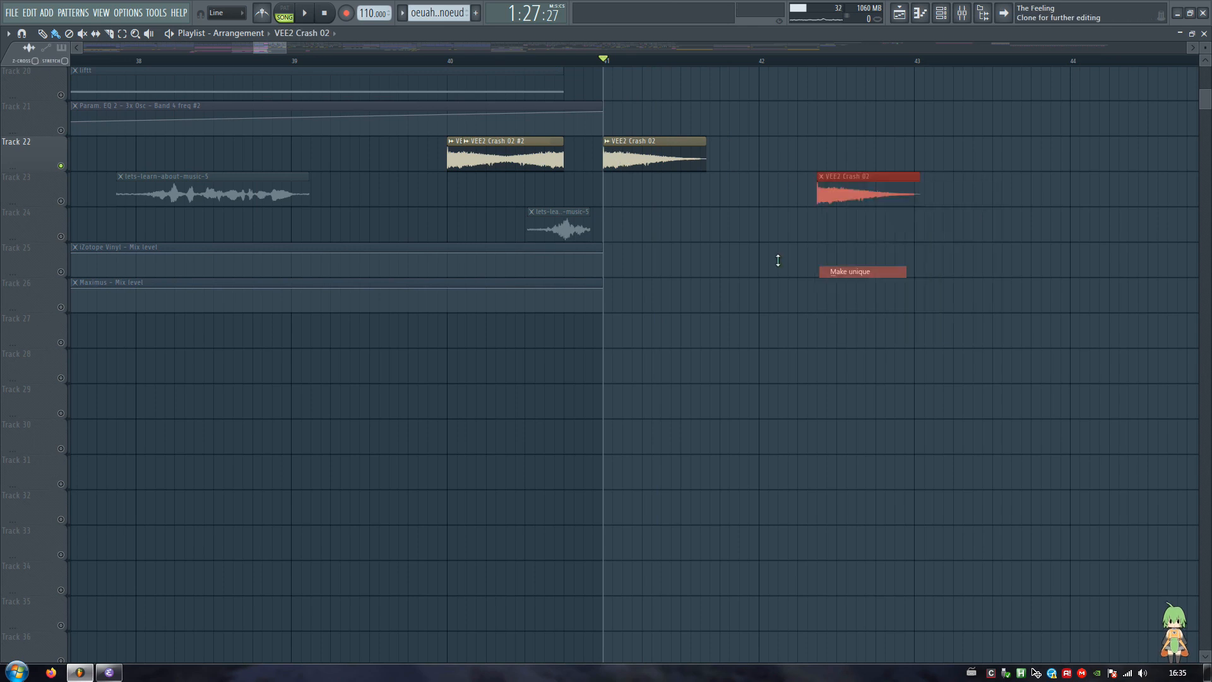
{"action": "left_click", "coordinate": [61, 200]}
{"action": "double_click", "coordinate": [872, 192]}
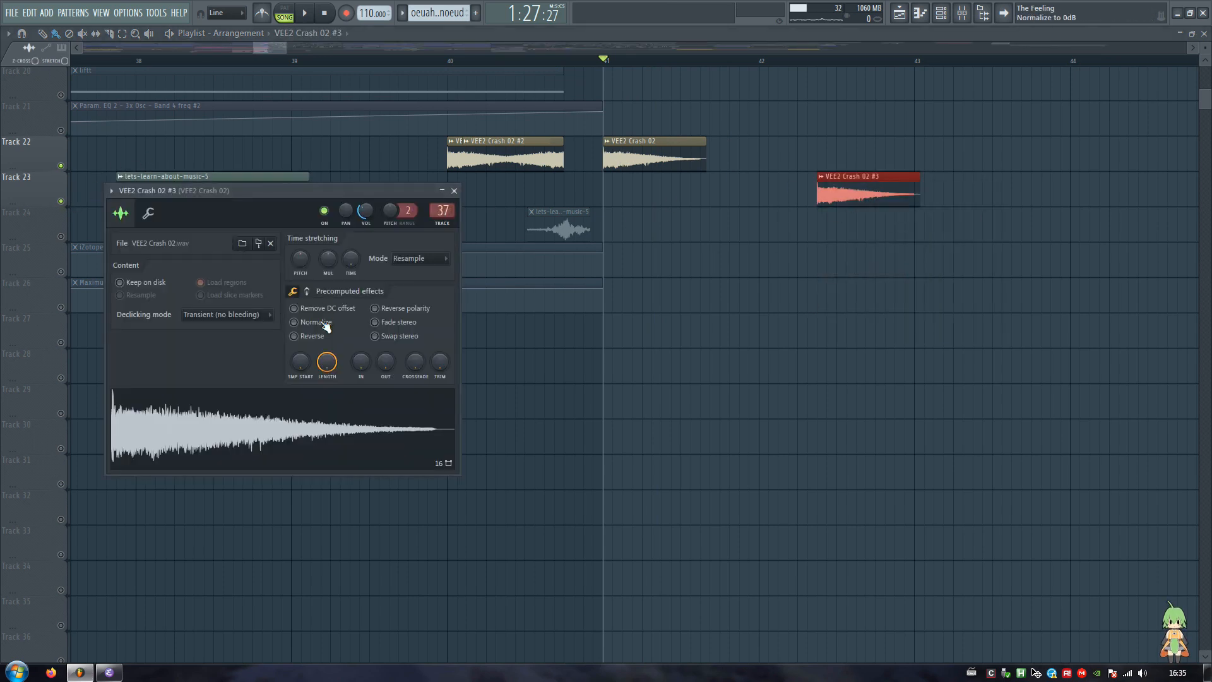
{"action": "left_click", "coordinate": [294, 336]}
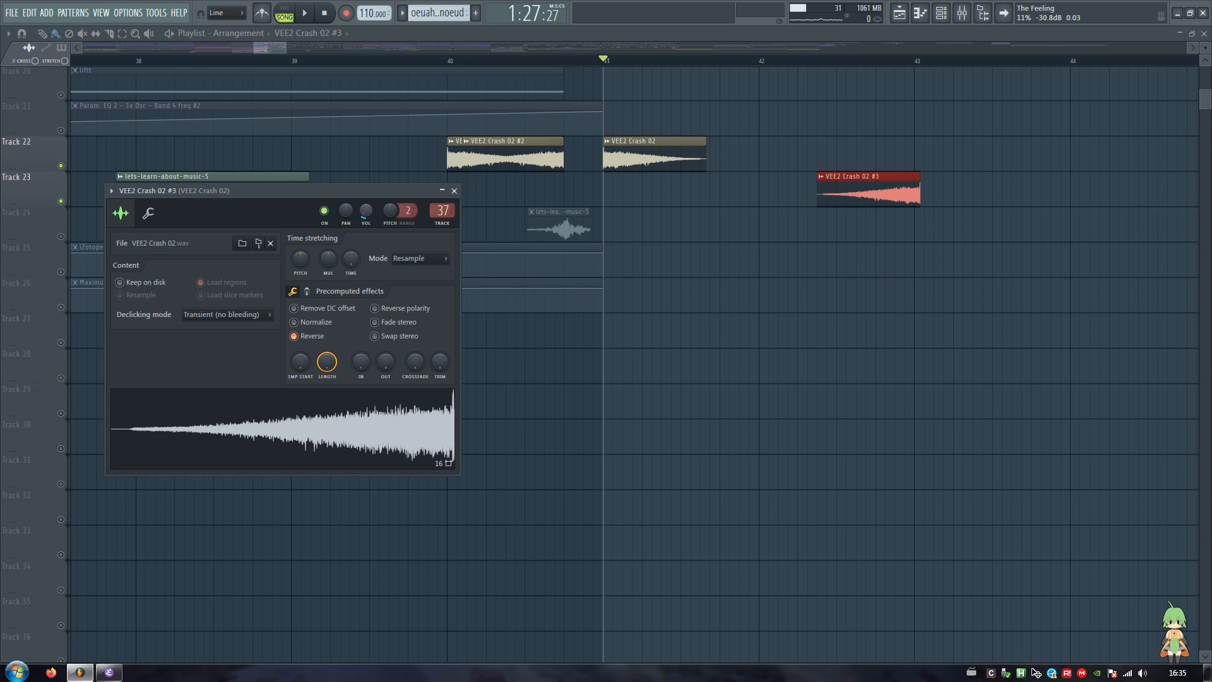
Move the reversed crash across bar 41 and the original crash right behind it on Track 23, and play the transition
{"action": "left_click_drag", "start_coordinate": [871, 189], "coordinate": [598, 190]}
{"action": "left_click_drag", "start_coordinate": [662, 141], "coordinate": [711, 177]}
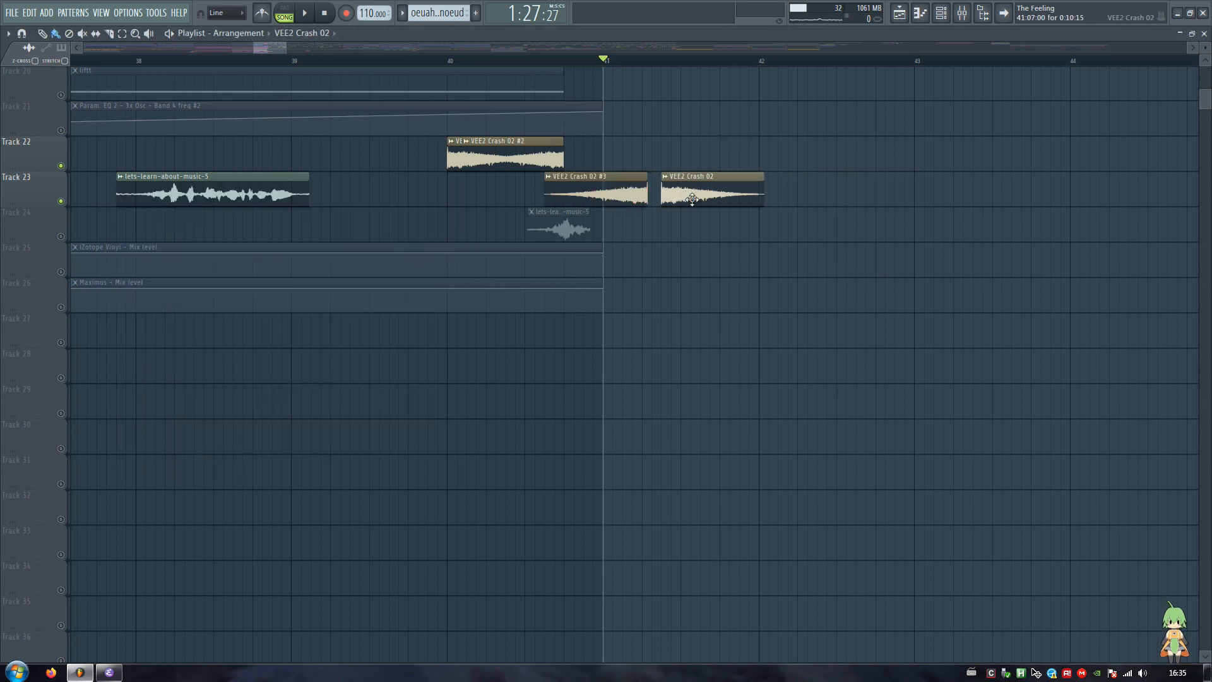
{"action": "key", "text": "space"}
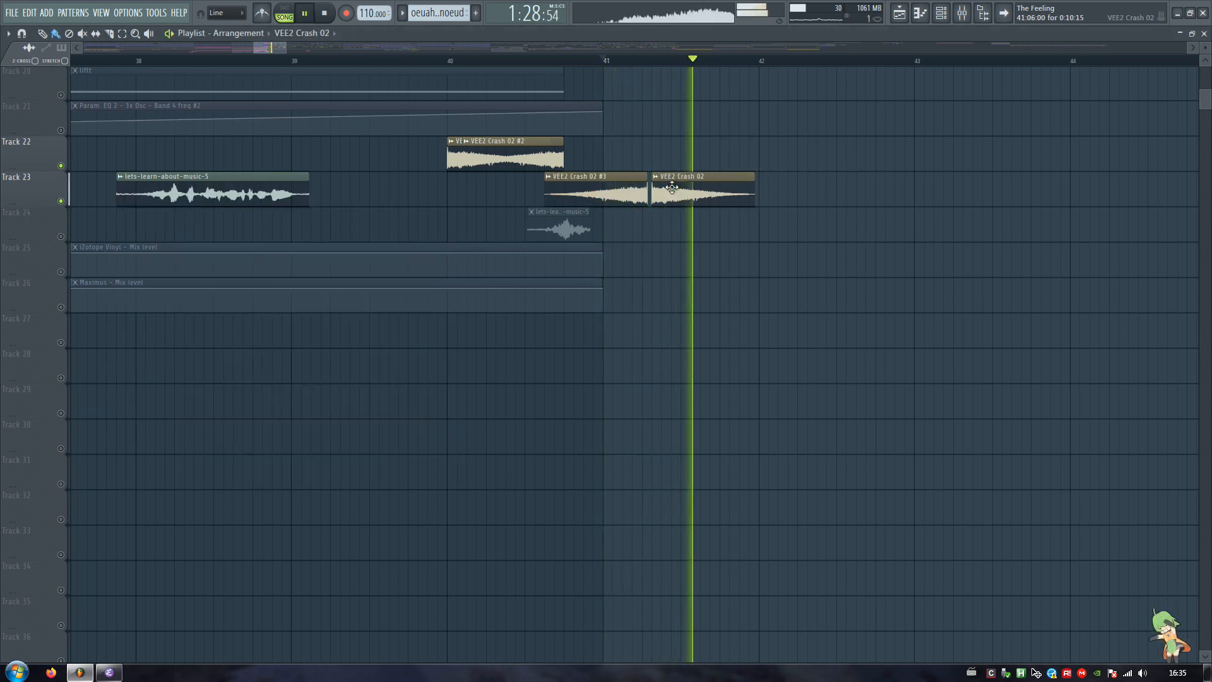
Remove the reversed crash clip, return the original crash to bar 41 on Track 22, and play it briefly
{"action": "key", "text": "space"}
{"action": "right_click", "coordinate": [640, 191]}
{"action": "left_click_drag", "start_coordinate": [671, 187], "coordinate": [633, 154]}
{"action": "key", "text": "space"}
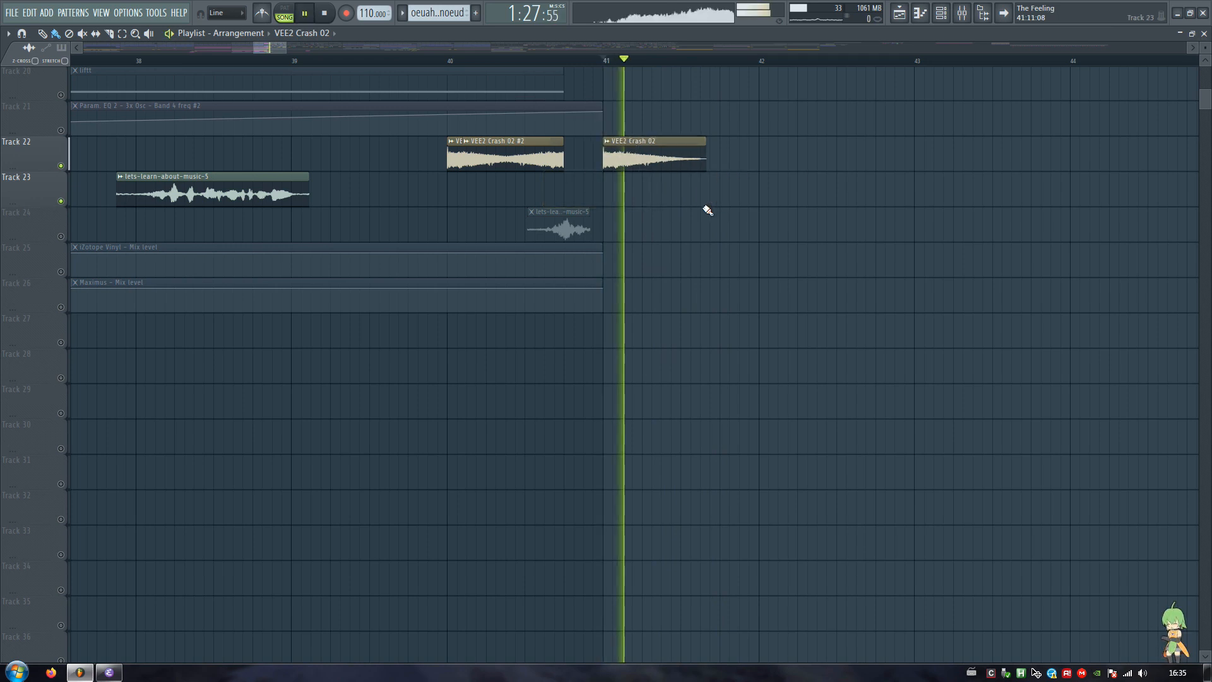
{"action": "key", "text": "space"}
Open Fruity parametric EQ 2 and Fruity Reeverb 2 from the VEE2 Crash 02 mixer track and arrange both windows in view
{"action": "left_click", "coordinate": [962, 14]}
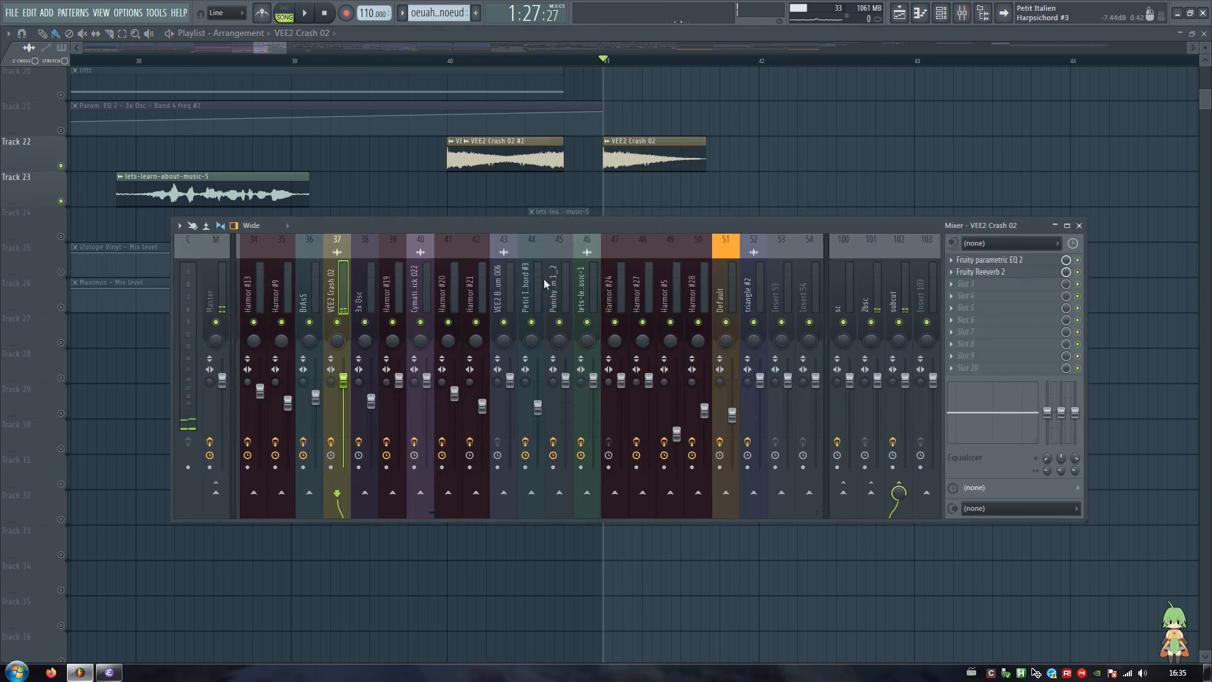
{"action": "left_click", "coordinate": [990, 259]}
{"action": "left_click", "coordinate": [980, 271]}
{"action": "left_click_drag", "start_coordinate": [351, 180], "coordinate": [1024, 287]}
{"action": "left_click", "coordinate": [1016, 261]}
{"action": "left_click", "coordinate": [1094, 303]}
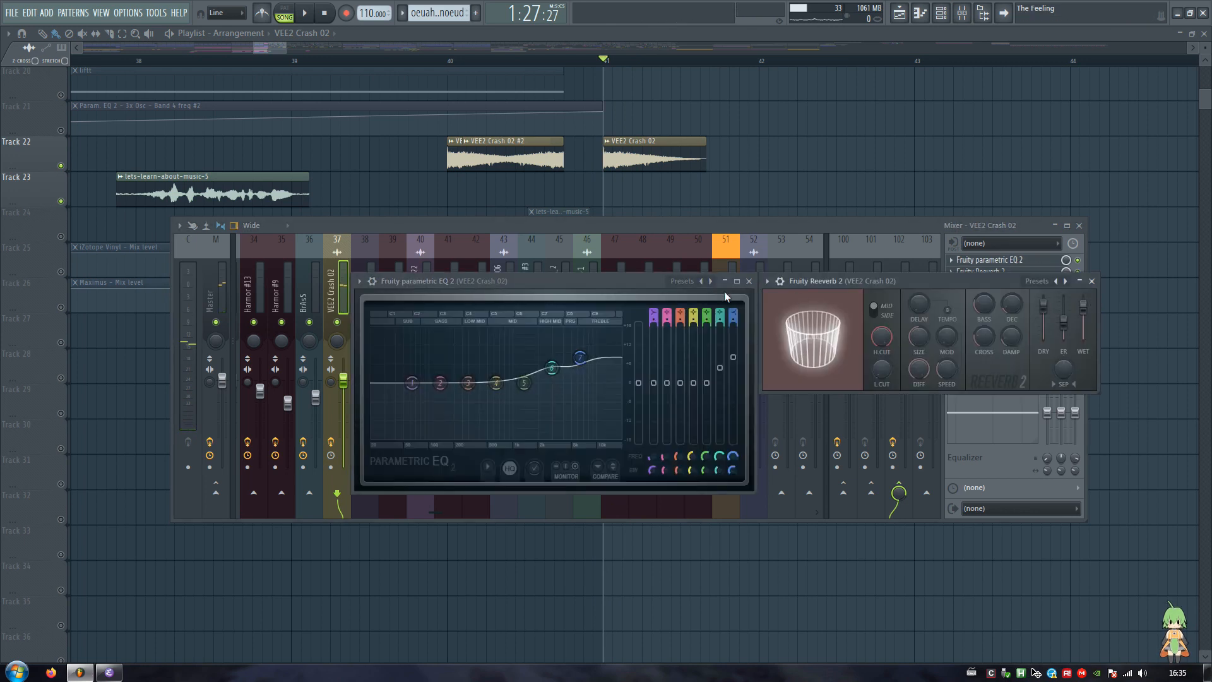
{"action": "left_click_drag", "start_coordinate": [725, 291], "coordinate": [725, 83]}
{"action": "left_click_drag", "start_coordinate": [863, 281], "coordinate": [873, 245]}
Play the crash through its EQ and reverb, close the plugin and mixer windows, and re-enable all playlist tracks
{"action": "key", "text": "space"}
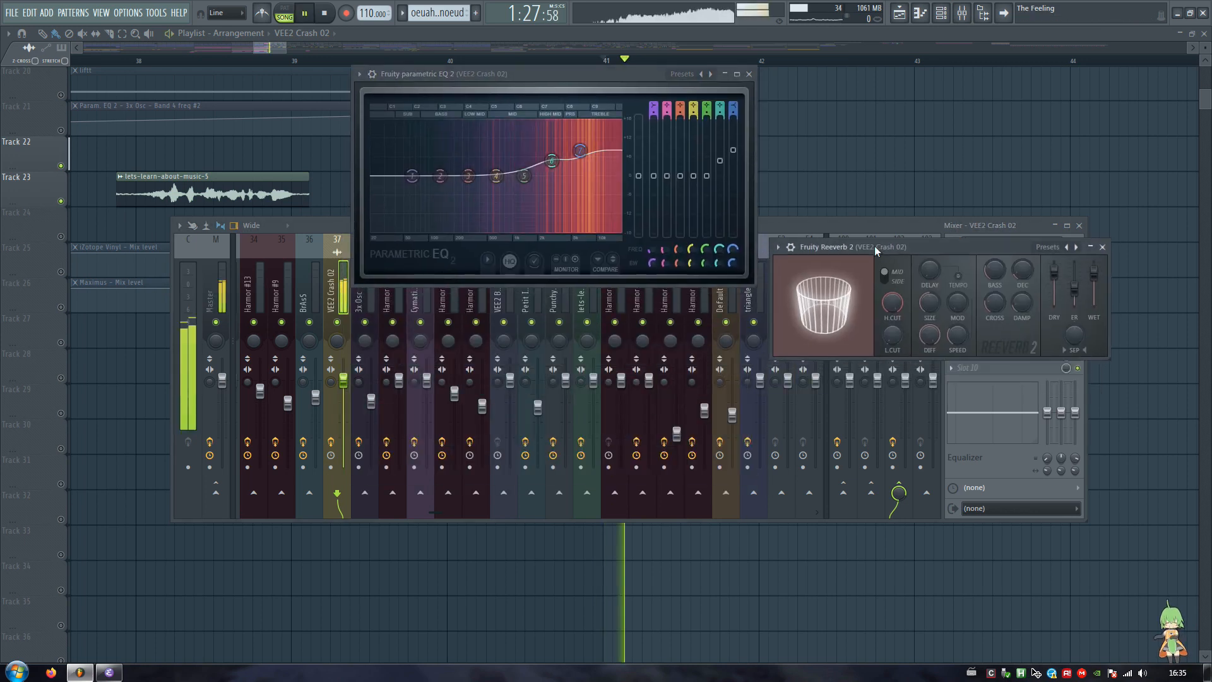
{"action": "key", "text": "Escape"}
{"action": "key", "text": "Escape"}
{"action": "key", "text": "Escape"}
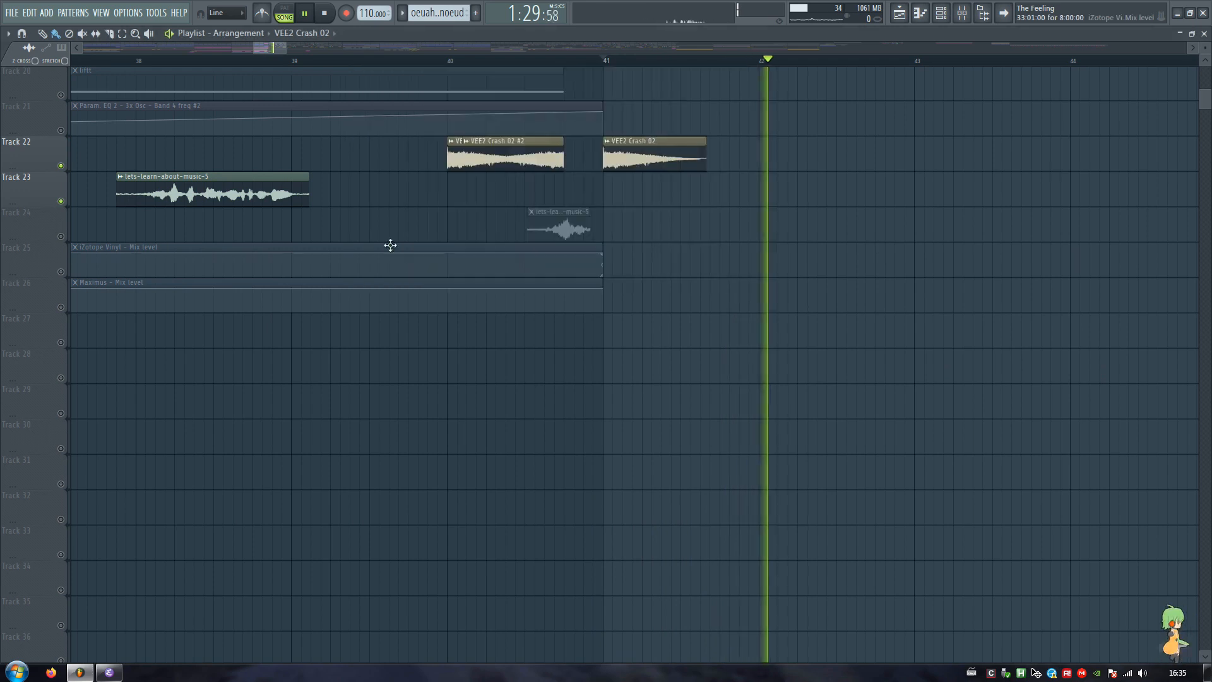
{"action": "key", "text": "space"}
{"action": "right_click", "coordinate": [61, 201]}
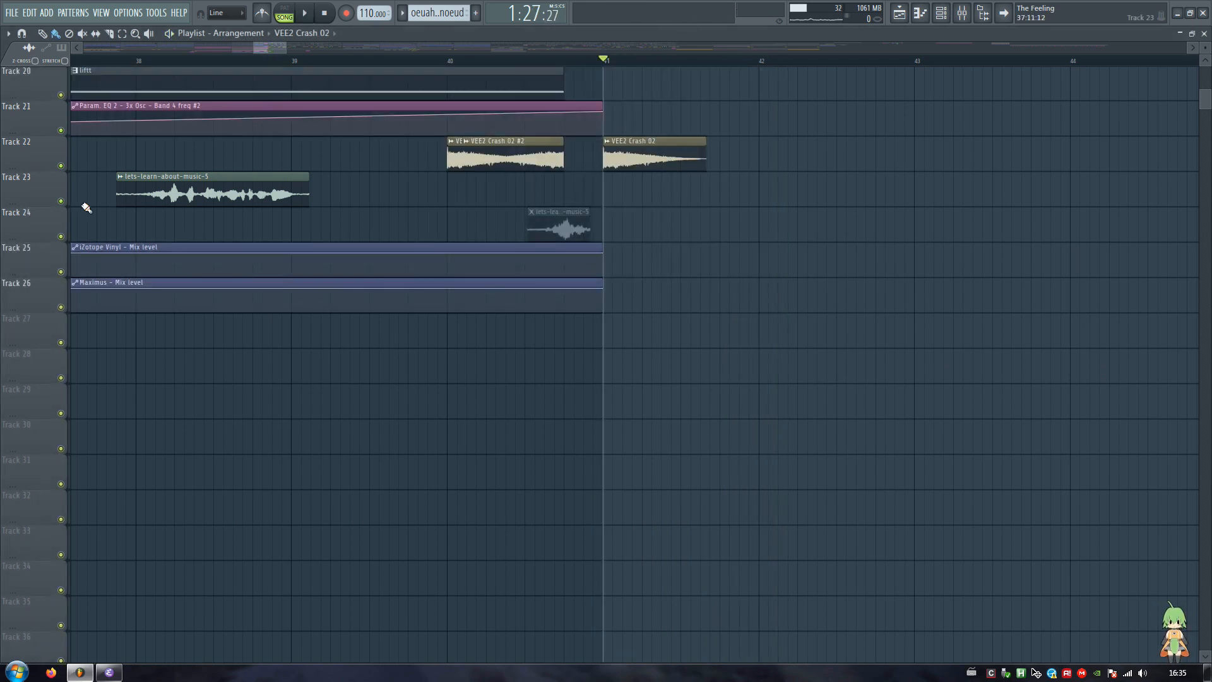
Set the playback position within bar 93 and play Track 13's percussion clips in solo
{"action": "scroll", "coordinate": [409, 68], "scroll_direction": "down", "scroll_amount": 4}
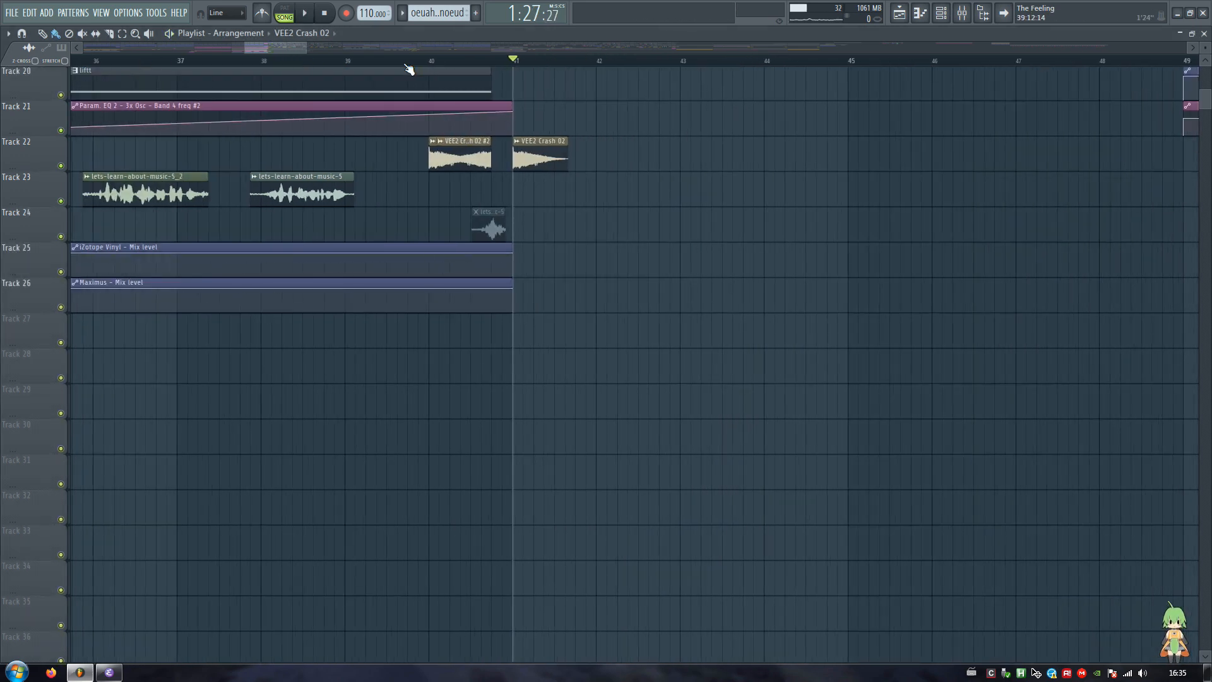
{"action": "scroll", "coordinate": [663, 303], "scroll_direction": "up", "scroll_amount": 5}
{"action": "scroll", "coordinate": [562, 167], "scroll_direction": "up", "scroll_amount": 2}
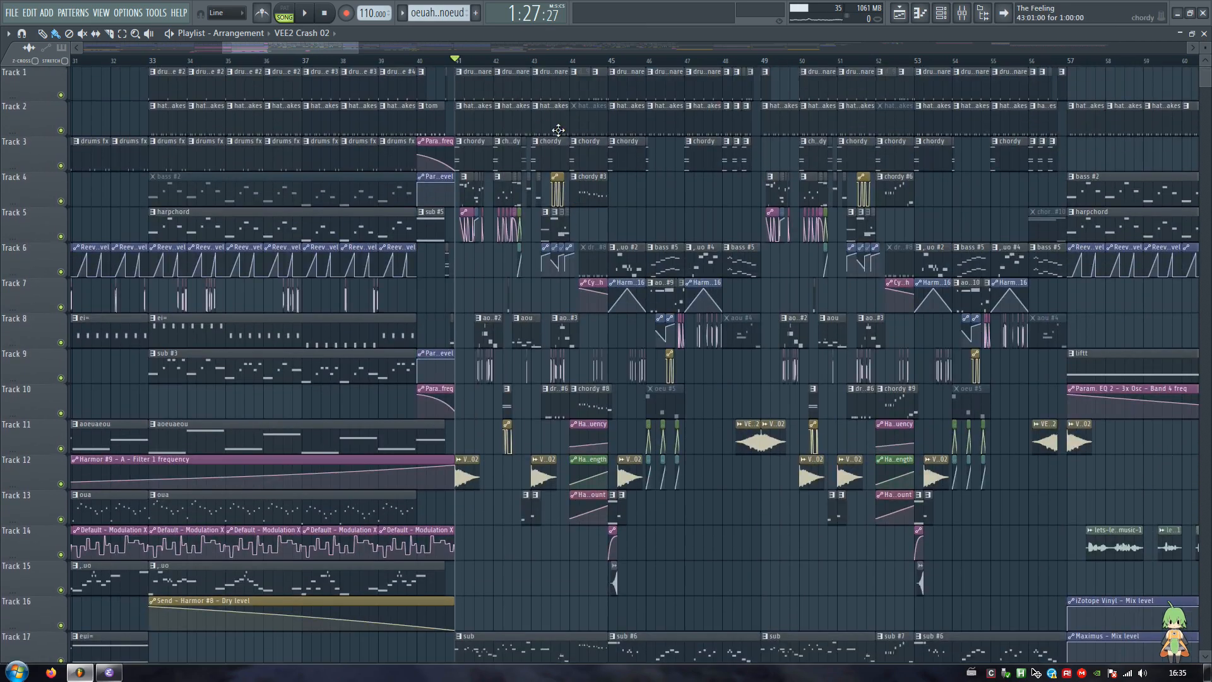
{"action": "scroll", "coordinate": [484, 60], "scroll_direction": "down", "scroll_amount": 4}
{"action": "left_click_drag", "start_coordinate": [497, 50], "coordinate": [654, 54]}
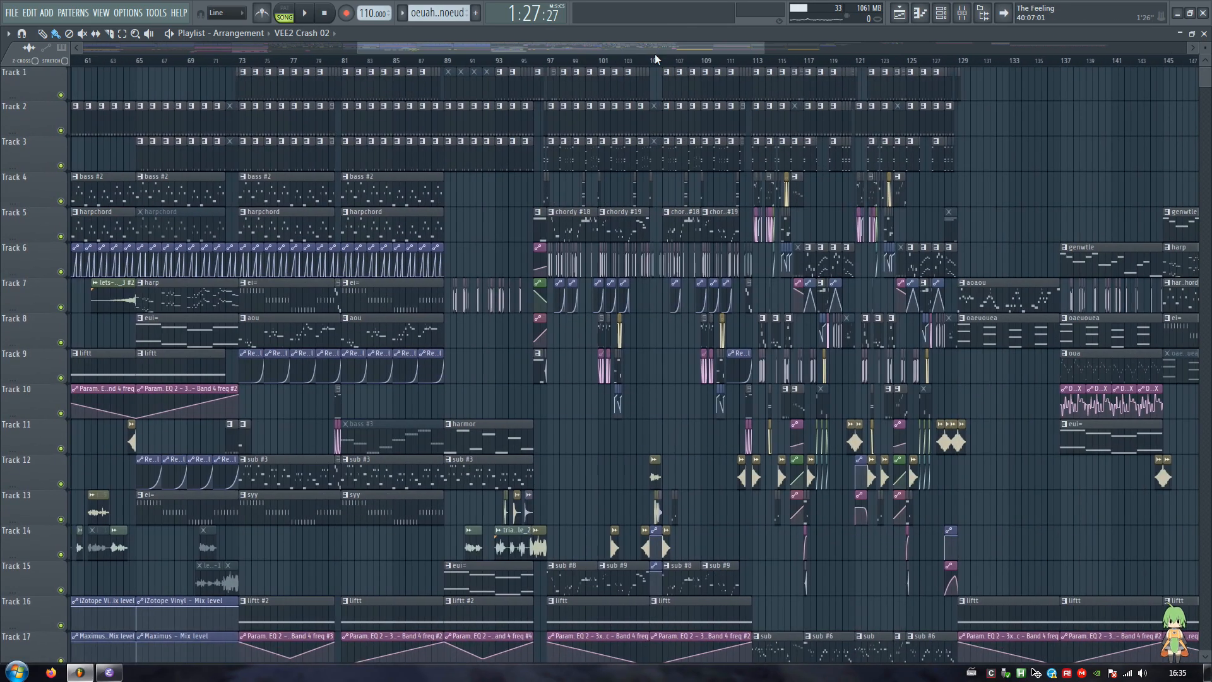
{"action": "scroll", "coordinate": [596, 60], "scroll_direction": "up", "scroll_amount": 4}
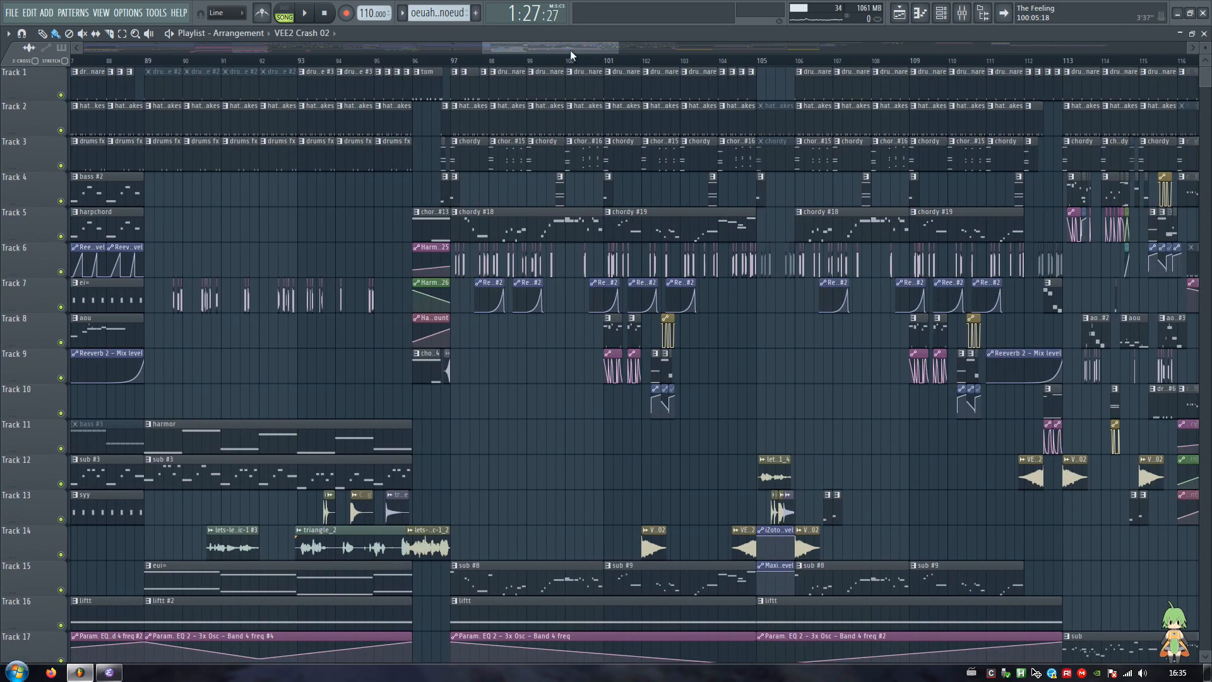
{"action": "mouse_move", "coordinate": [570, 50]}
{"action": "left_mouse_down"}
{"action": "mouse_move", "coordinate": [726, 48]}
{"action": "mouse_move", "coordinate": [494, 40]}
{"action": "mouse_move", "coordinate": [561, 42]}
{"action": "left_mouse_up"}
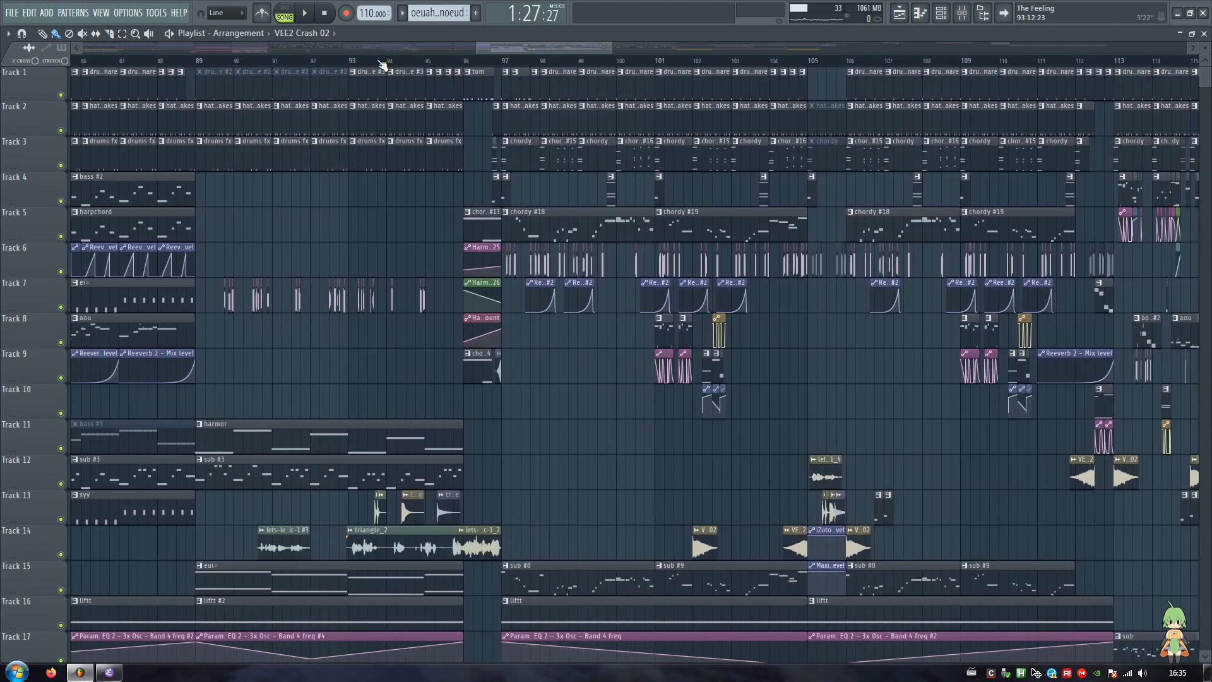
{"action": "left_click", "coordinate": [369, 61]}
{"action": "scroll", "coordinate": [369, 61], "scroll_direction": "up", "scroll_amount": 3}
{"action": "scroll", "coordinate": [329, 224], "scroll_direction": "down", "scroll_amount": 2}
{"action": "key", "text": "space"}
{"action": "right_click", "coordinate": [63, 378]}
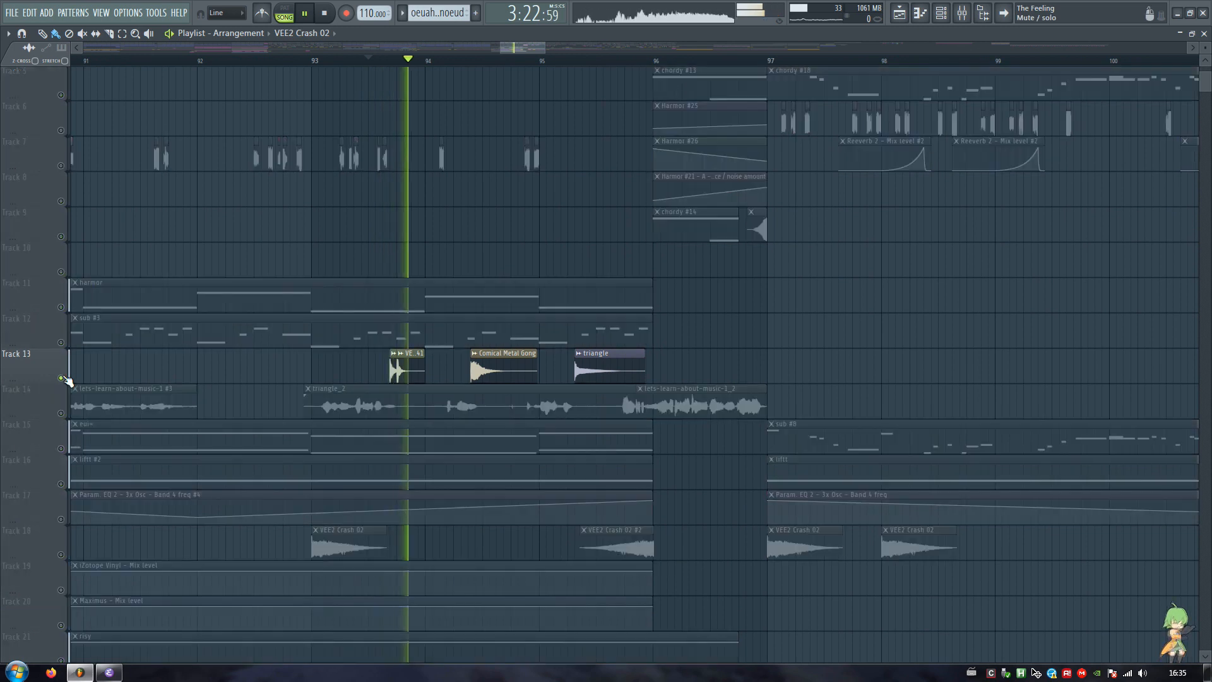
Replay the soloed percussion clips from just before the first hit in bar 93 and stop playback
{"action": "scroll", "coordinate": [485, 145], "scroll_direction": "down", "scroll_amount": 2}
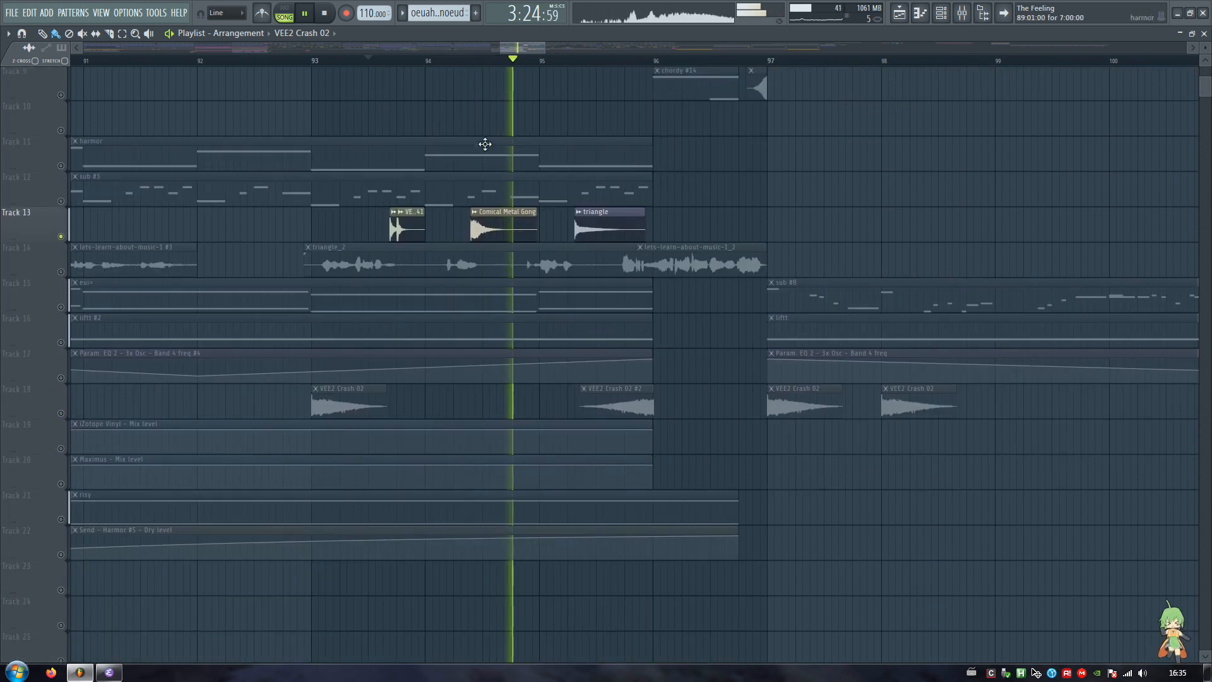
{"action": "left_click", "coordinate": [388, 61]}
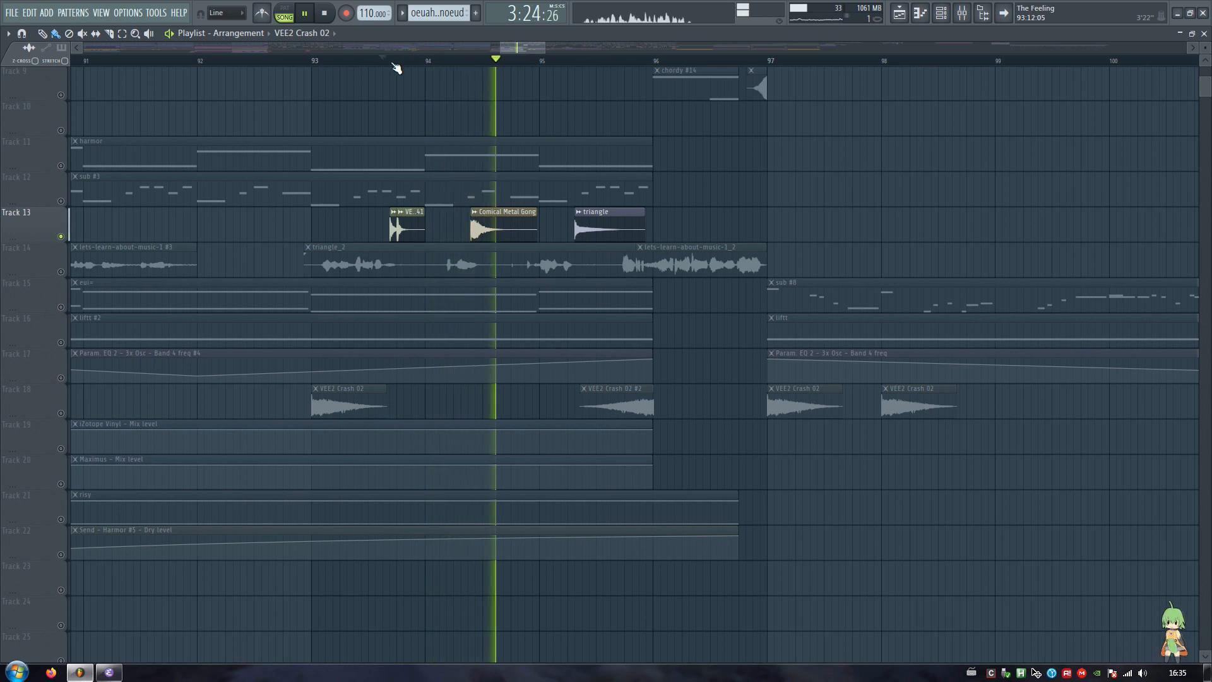
{"action": "key", "text": "space"}
Inspect the channel settings of VEE2 Percussion 041, Comical Metal Gong and triangle, and close them
{"action": "double_click", "coordinate": [416, 226]}
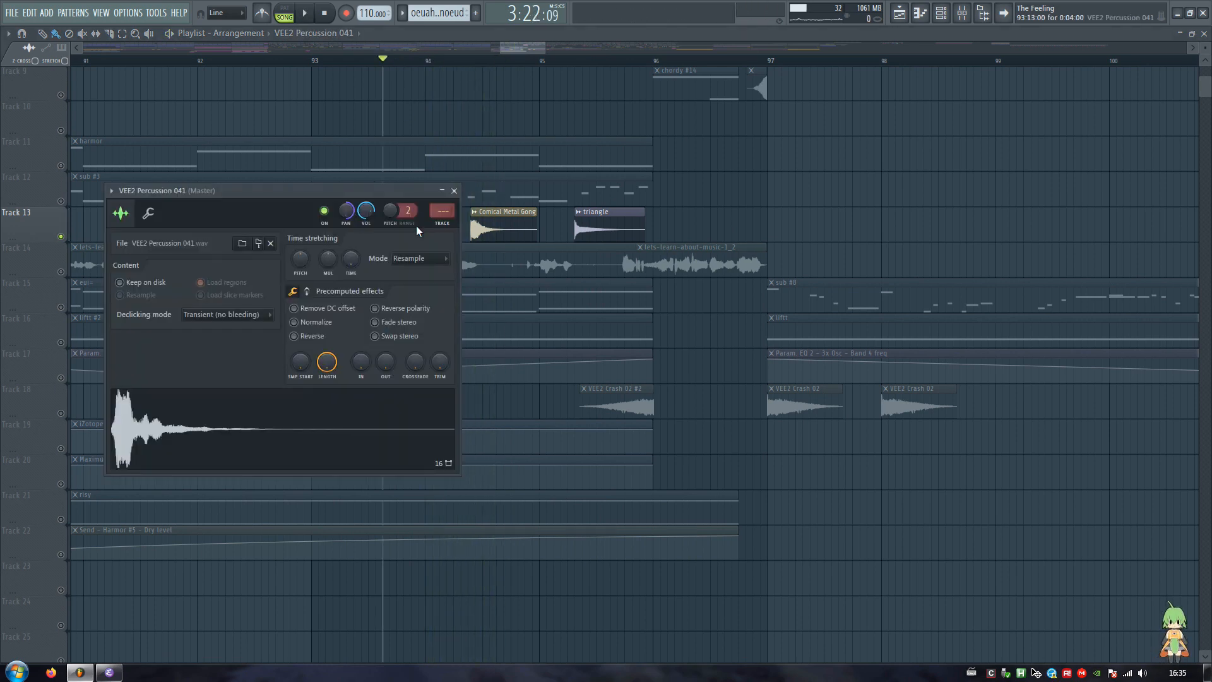
{"action": "double_click", "coordinate": [498, 223]}
{"action": "double_click", "coordinate": [603, 226]}
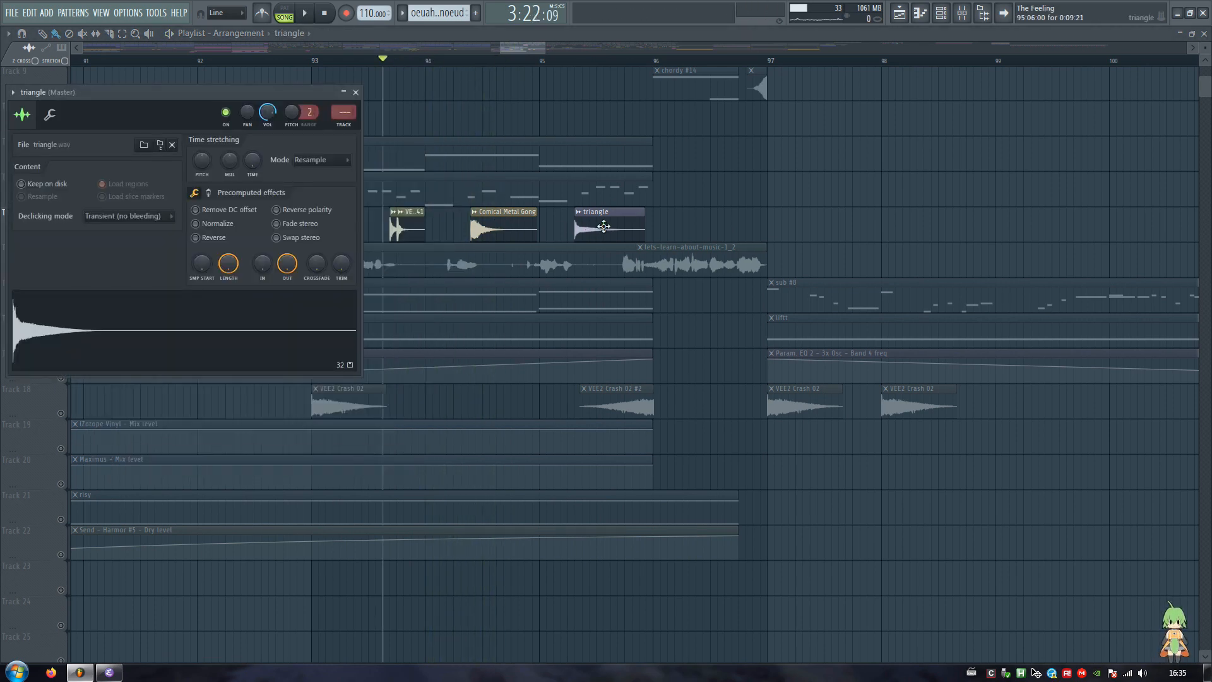
{"action": "key", "text": "Escape"}
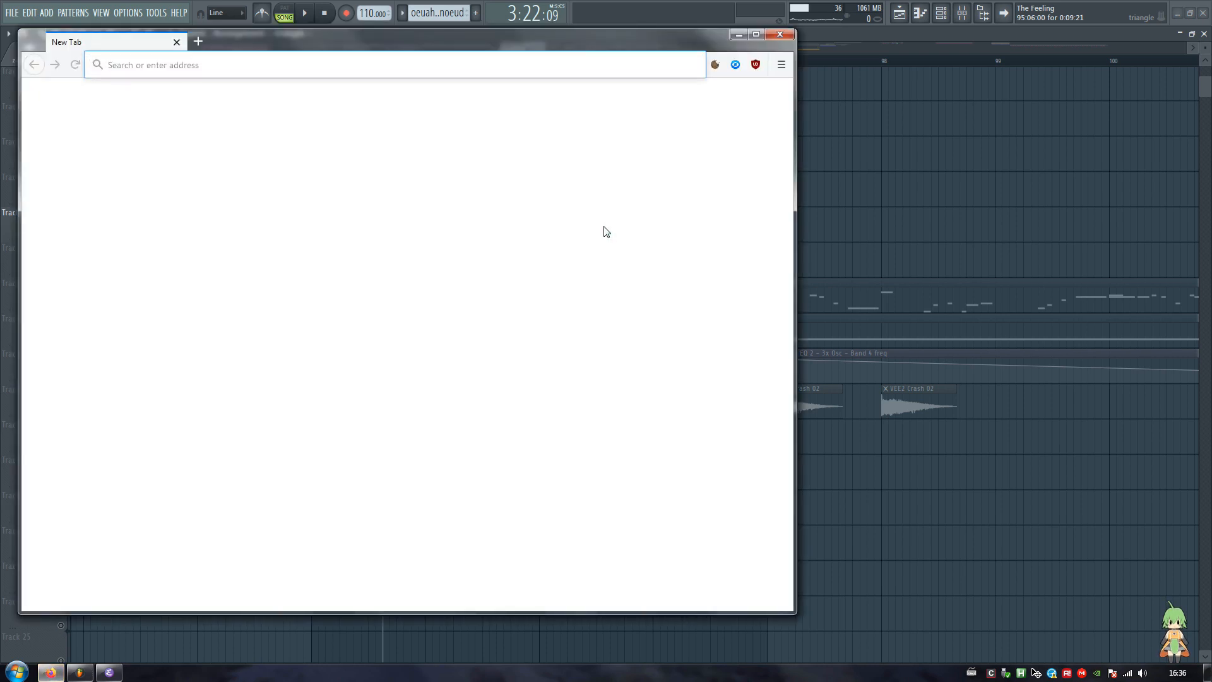
Switch to Firefox and go to findsounds.com
{"action": "type", "text": "found"}
{"action": "key", "text": "BackSpace"}
{"action": "key", "text": "BackSpace"}
{"action": "key", "text": "BackSpace"}
{"action": "key", "text": "BackSpace"}
{"action": "key", "text": "BackSpace"}
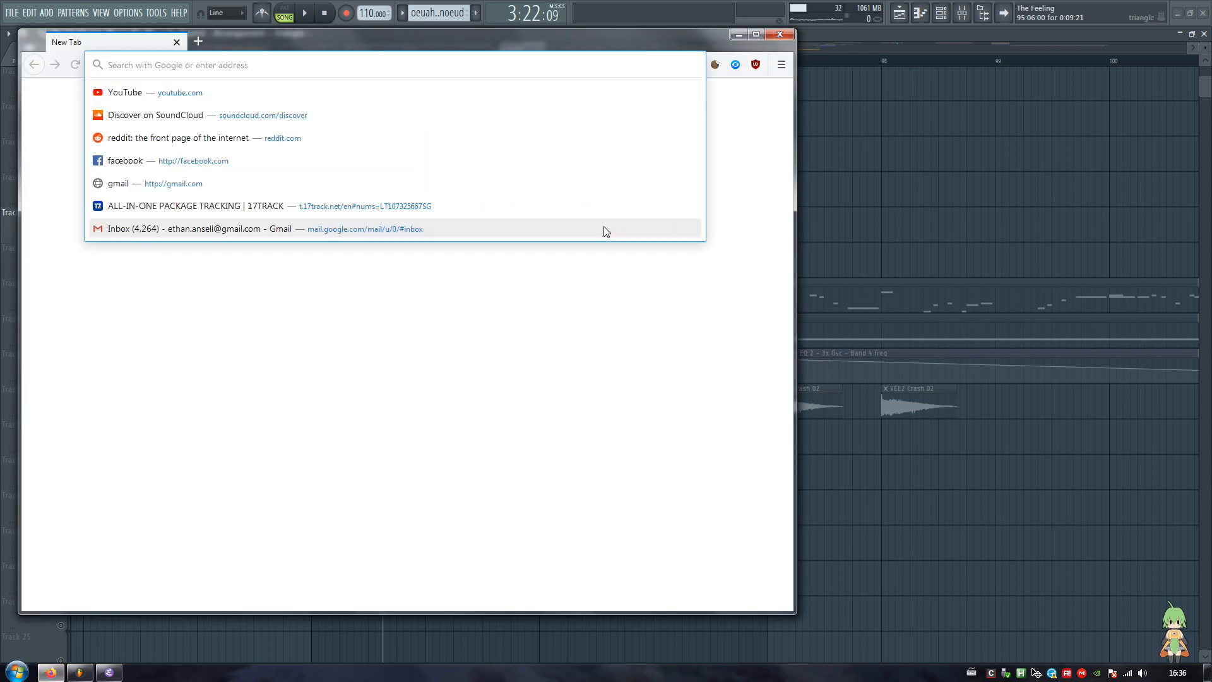
{"action": "type", "text": "findsounds.com"}
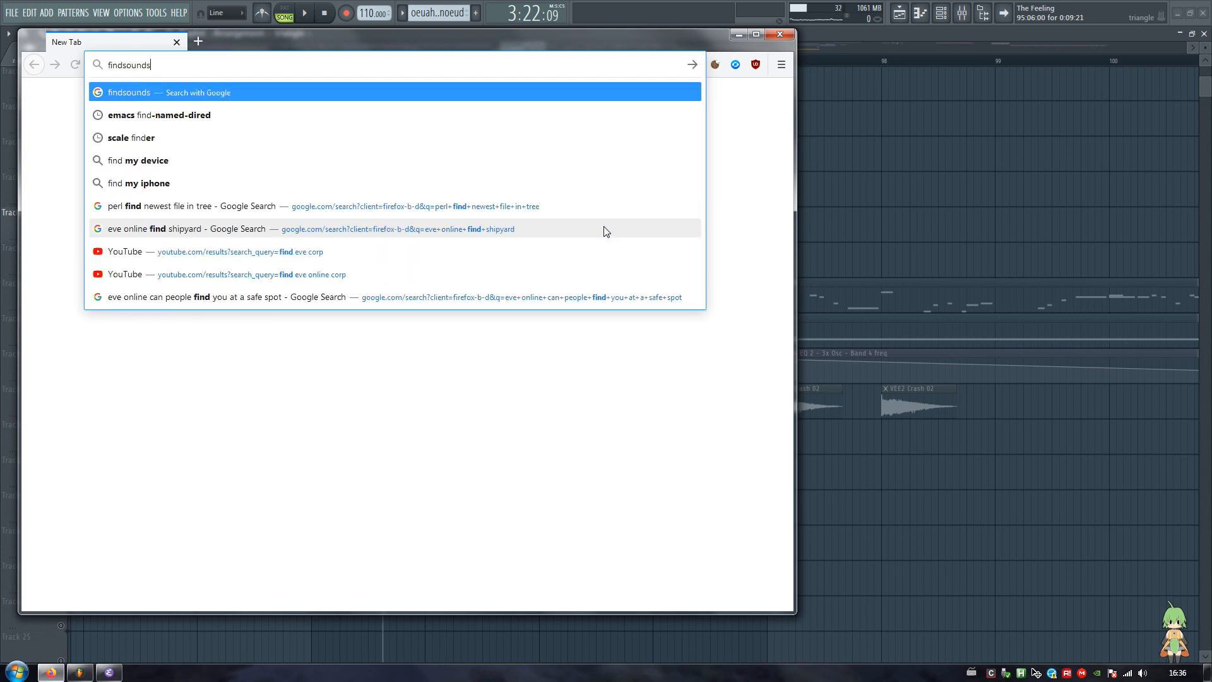
{"action": "key", "text": "Return"}
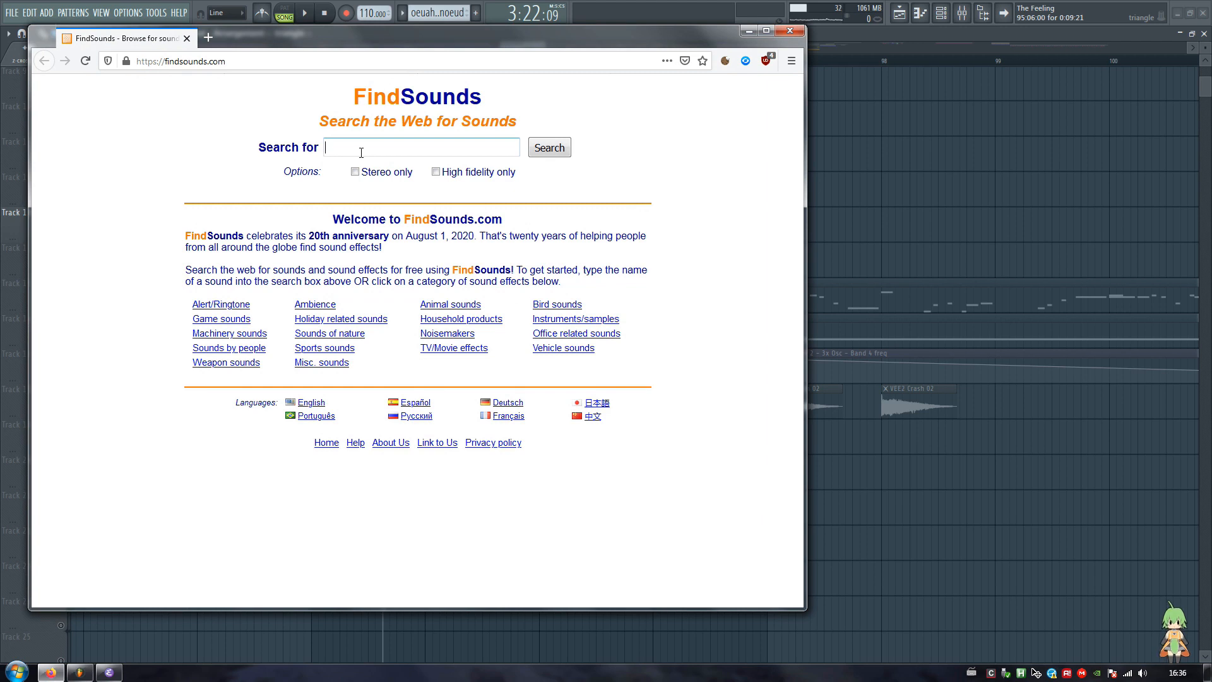
Search the site for "feeling" and "drum" sounds and try previewing the drum results Cookie.aif and Organic DnB Loop 3
{"action": "key", "text": "Return"}
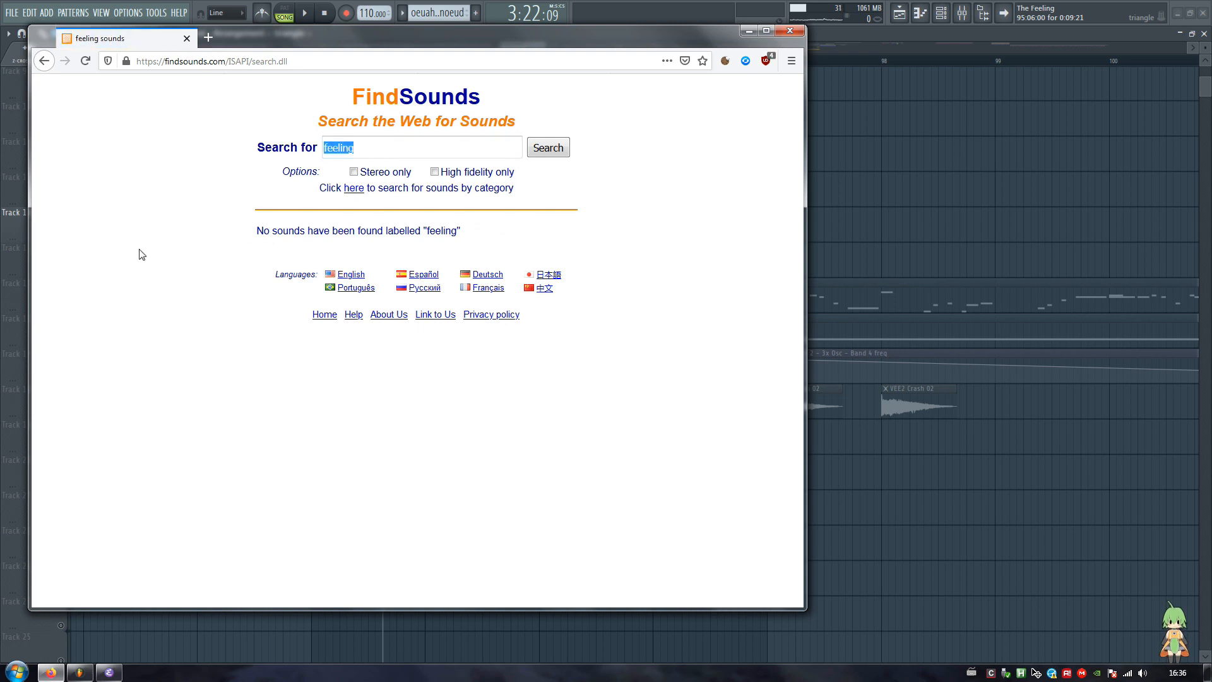
{"action": "scroll", "coordinate": [152, 315], "scroll_direction": "down", "scroll_amount": 10}
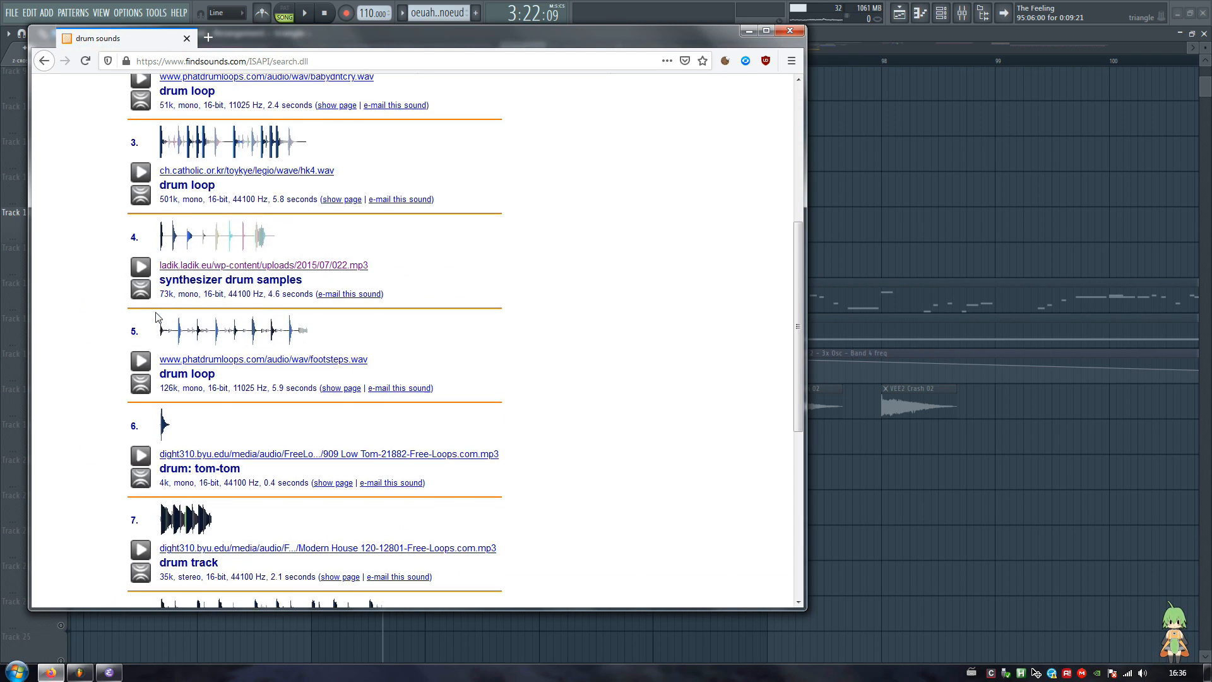
{"action": "left_click", "coordinate": [129, 445]}
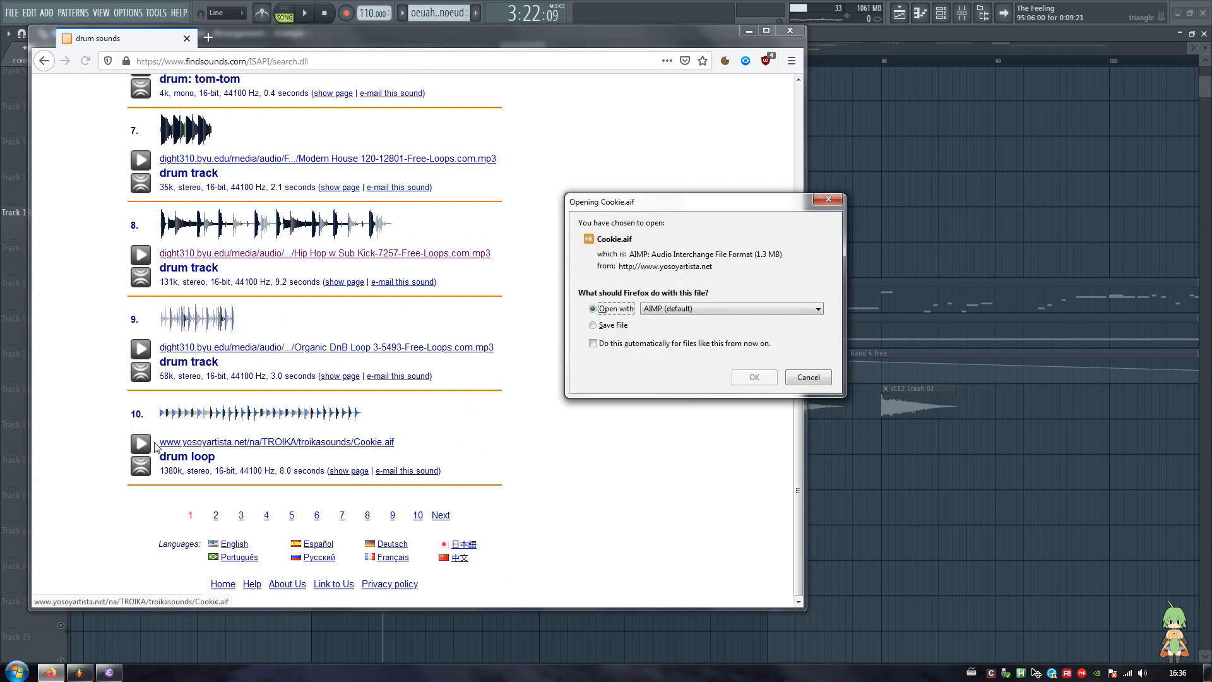
{"action": "left_click", "coordinate": [829, 200]}
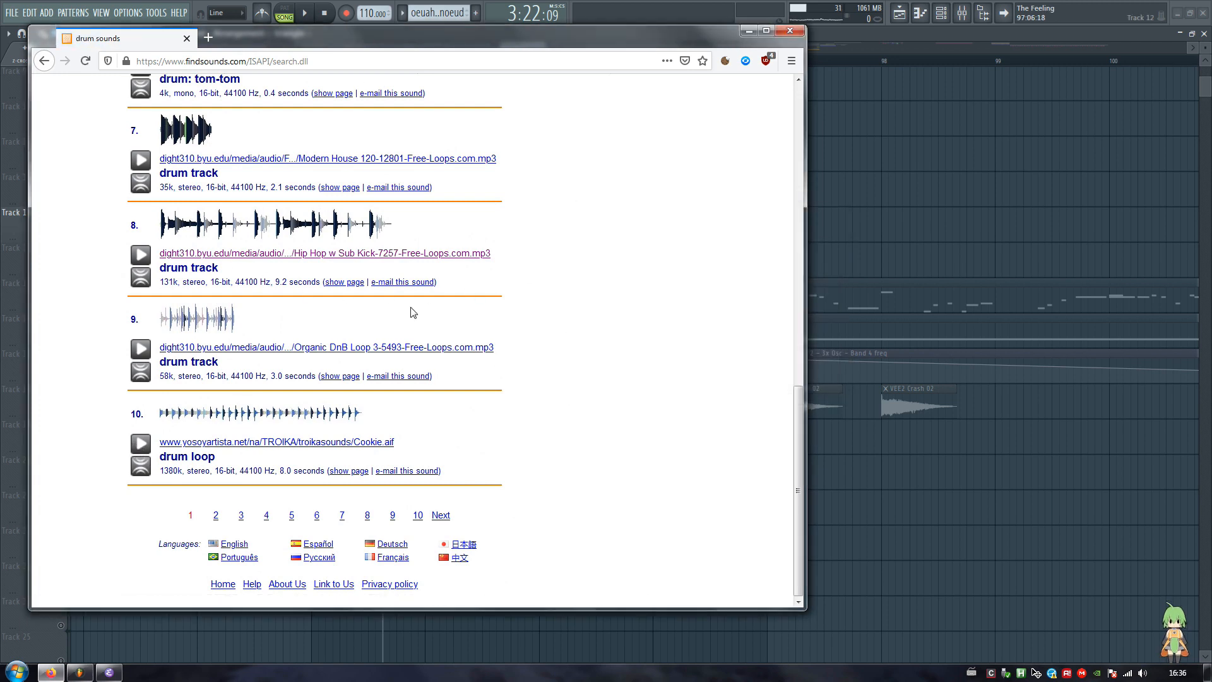
{"action": "left_click", "coordinate": [140, 349]}
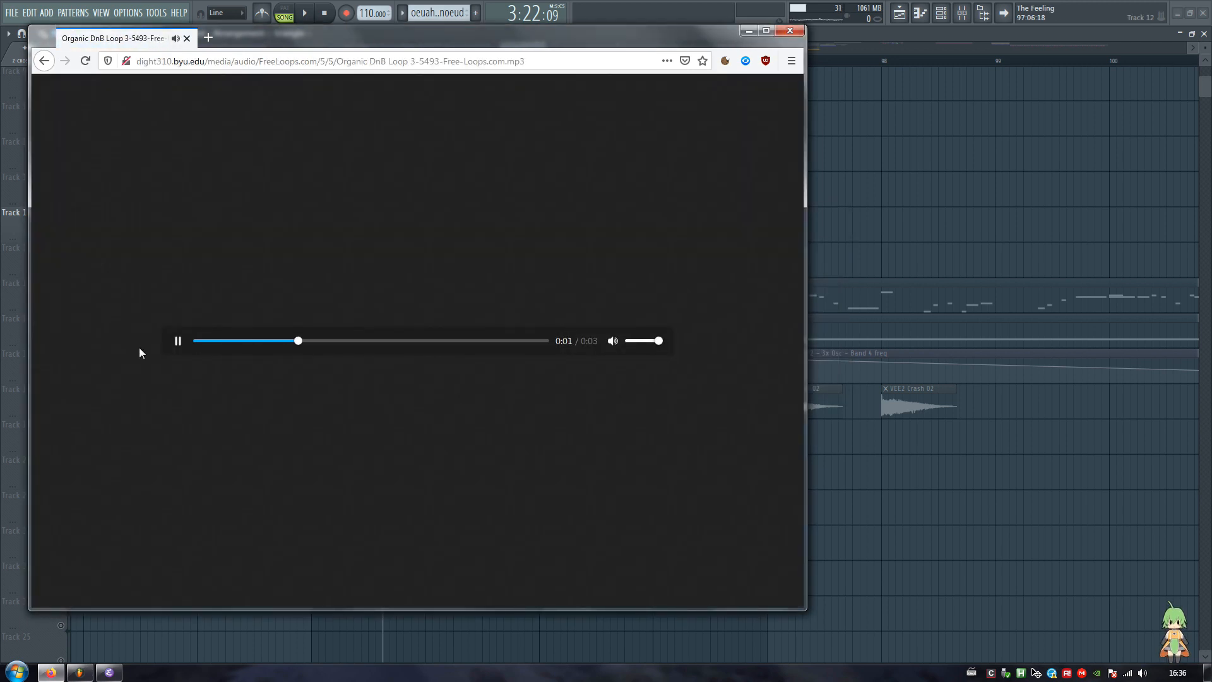
Pause the Organic DnB Loop 3 preview and return to the drum search results
{"action": "left_click", "coordinate": [180, 345]}
{"action": "key", "text": "alt+Left"}
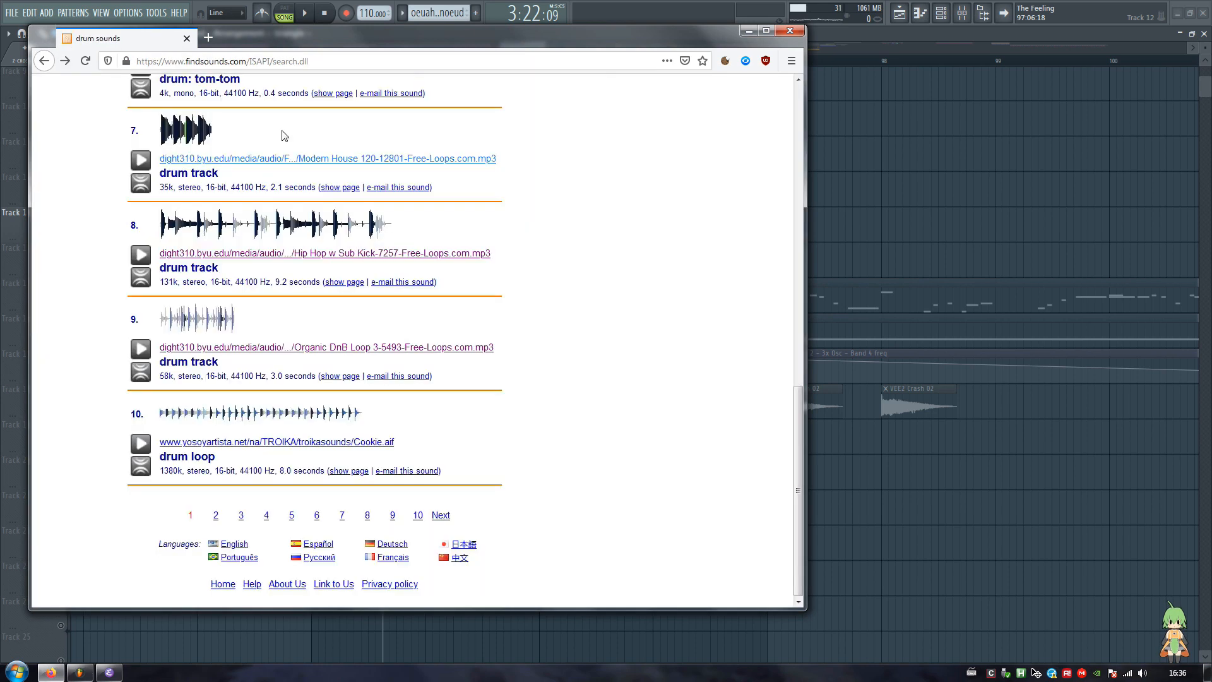
{"action": "key", "text": "alt+Tab"}
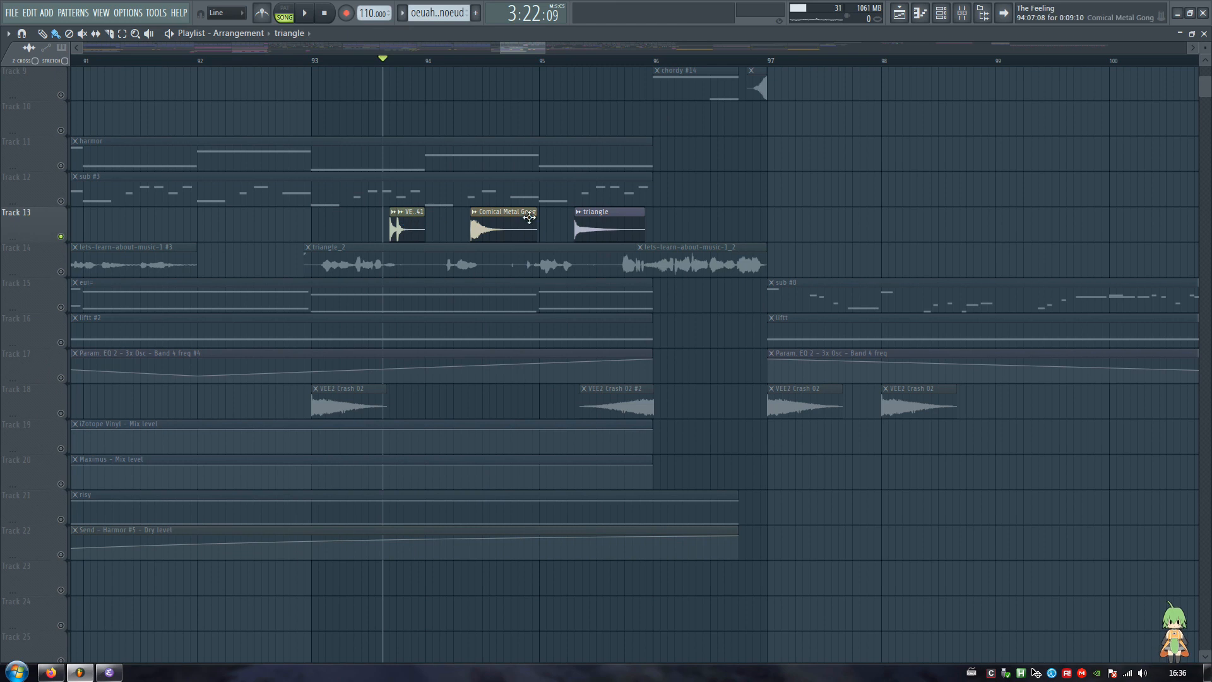
{"action": "key", "text": "alt+Tab"}
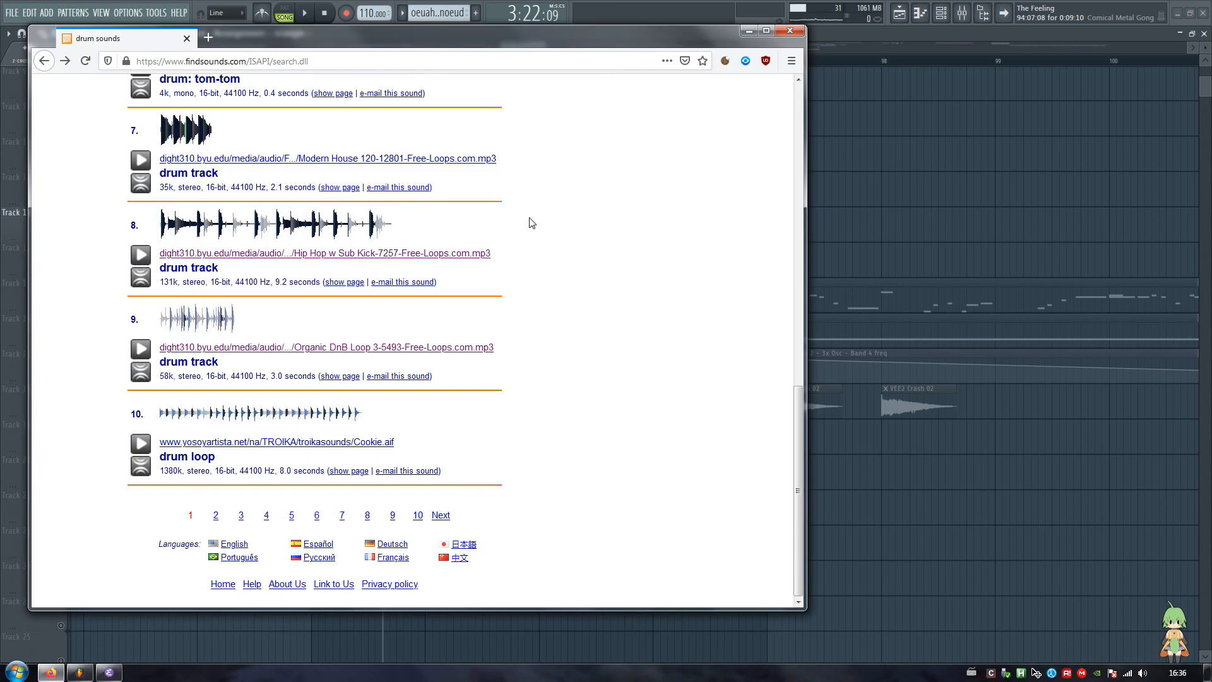
Go to the Yarn video clip site at getyarn.io
{"action": "key", "text": "ctrl+l"}
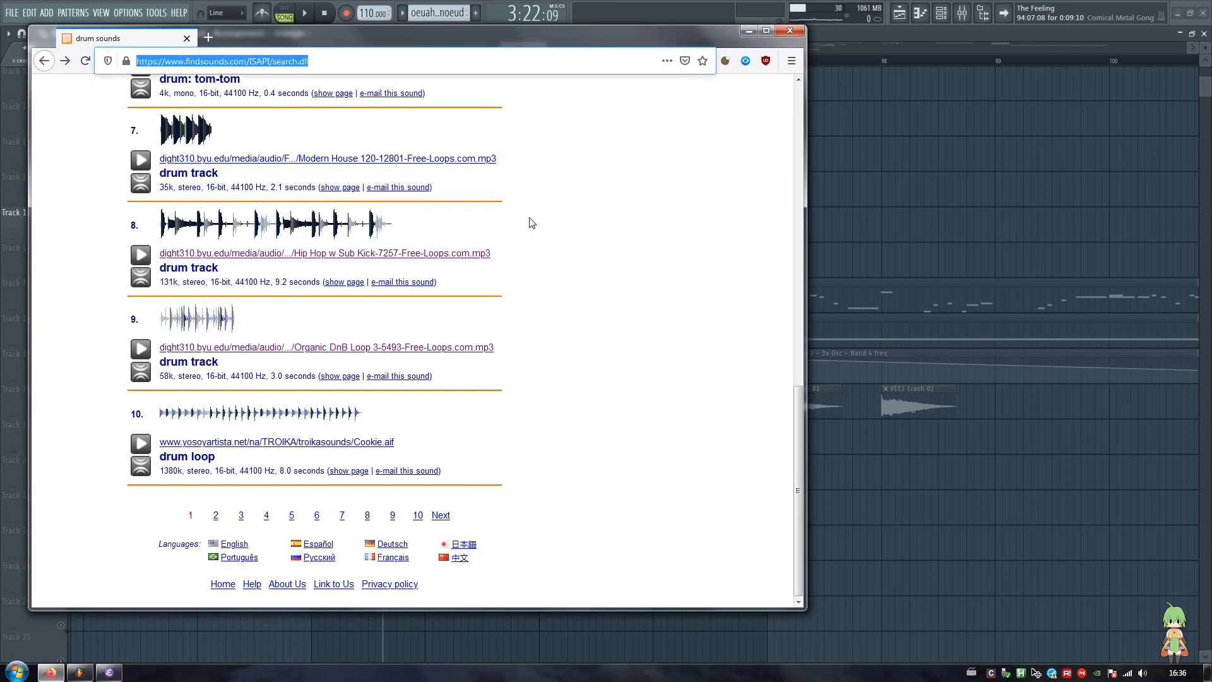
{"action": "type", "text": "getyard"}
{"action": "key", "text": "BackSpace"}
{"action": "type", "text": "n"}
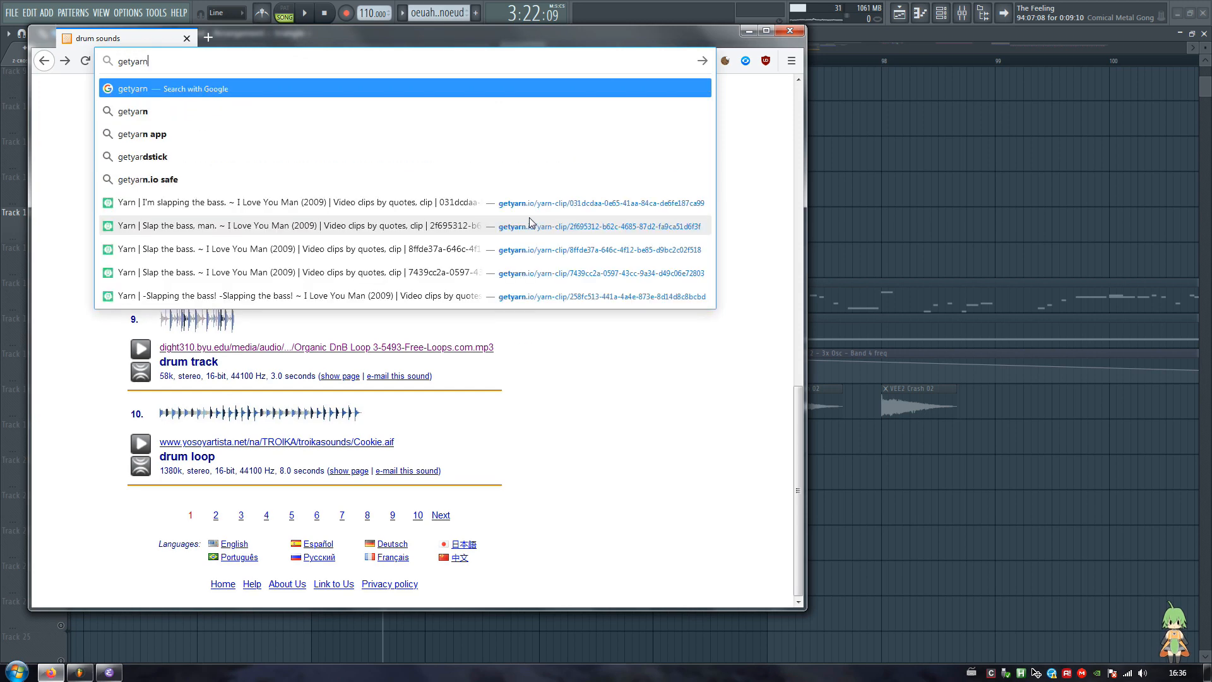
{"action": "key", "text": "Return"}
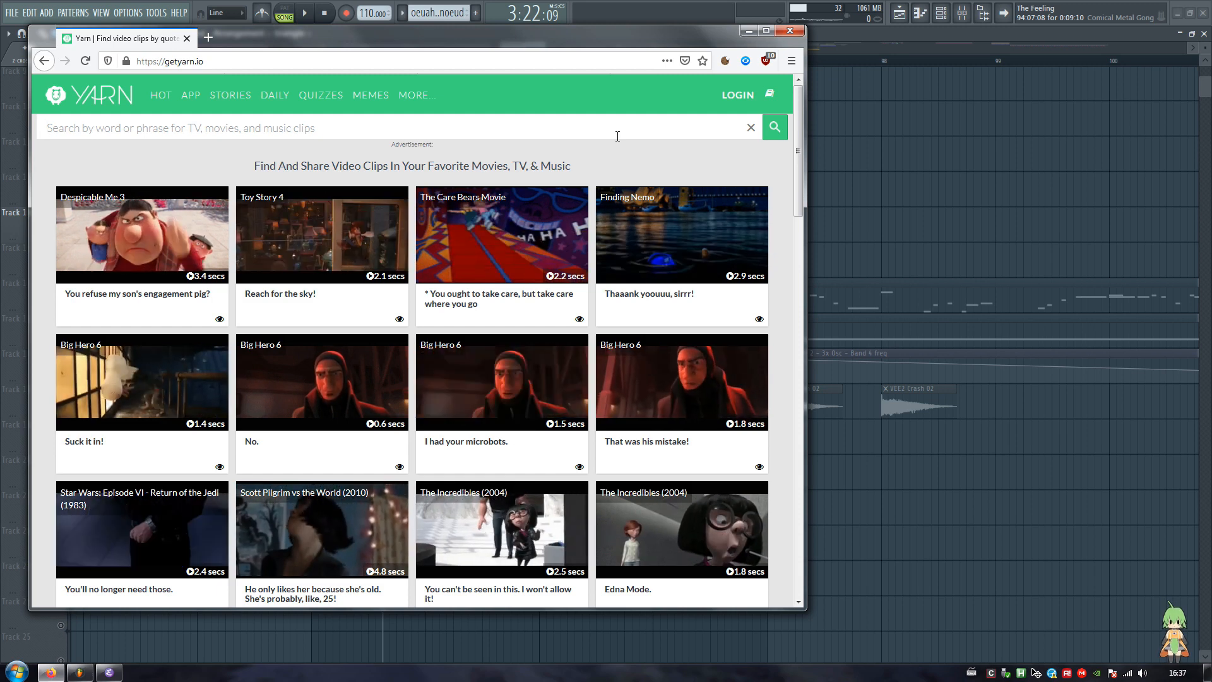
Search Yarn for "drop the beat" and limit the results to movies
{"action": "type", "text": "drop the beat"}
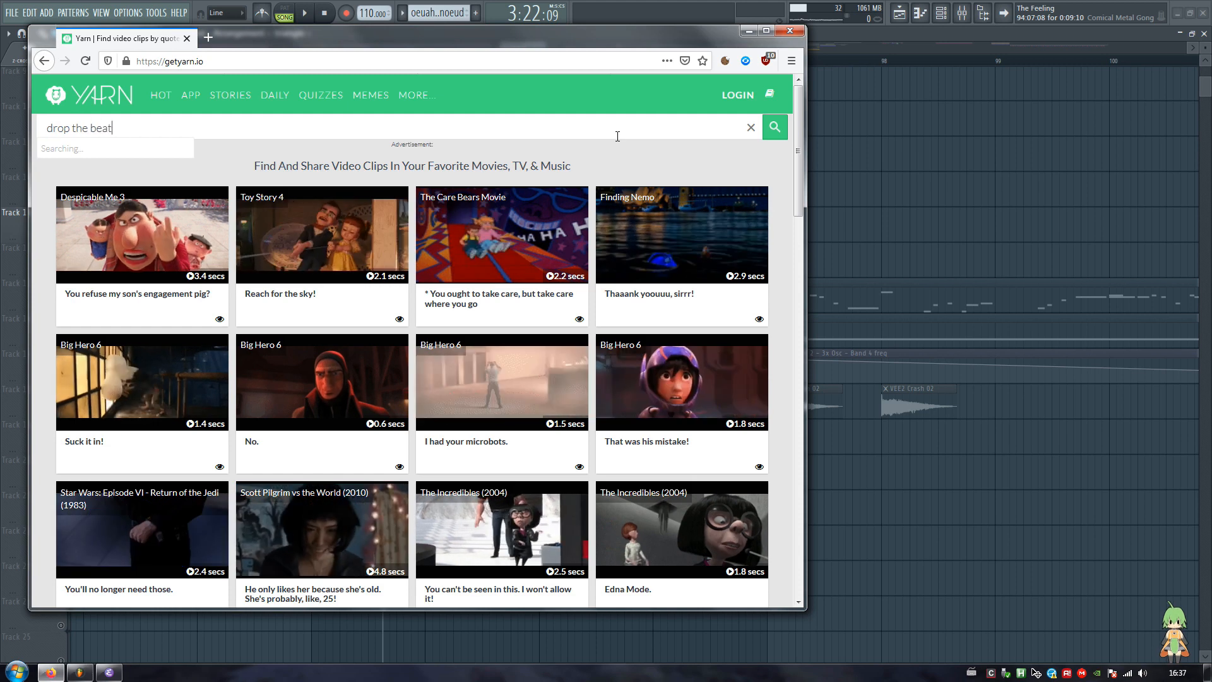
{"action": "key", "text": "Return"}
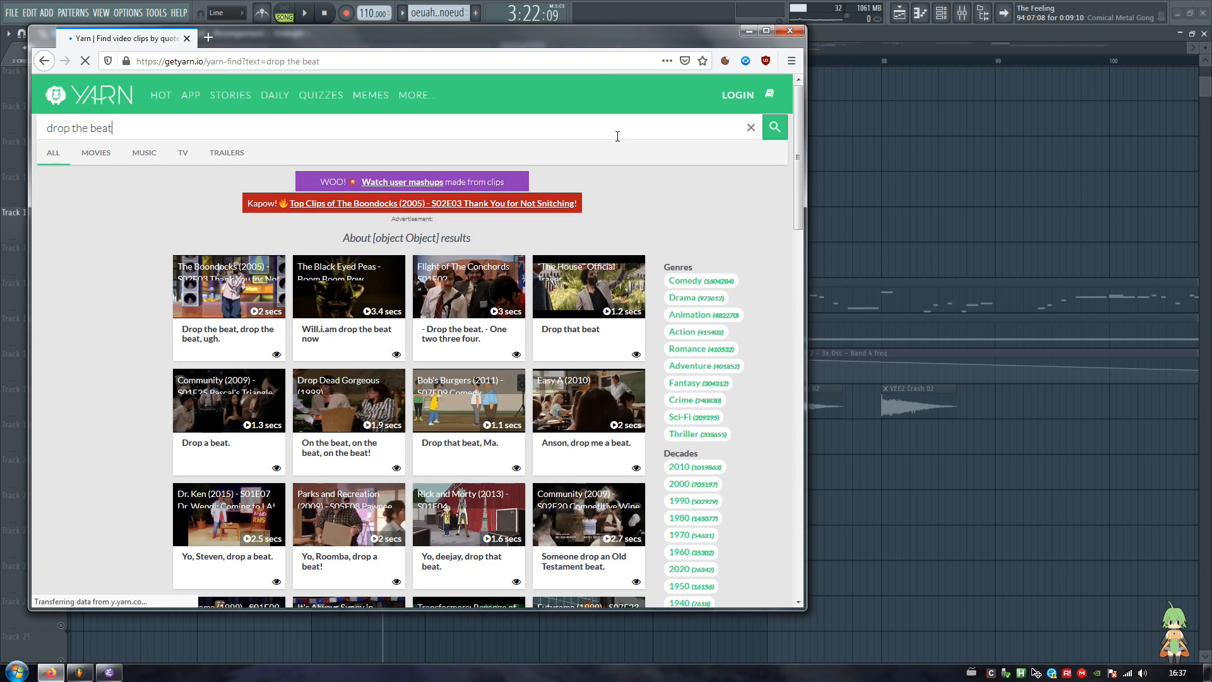
{"action": "left_click", "coordinate": [95, 156]}
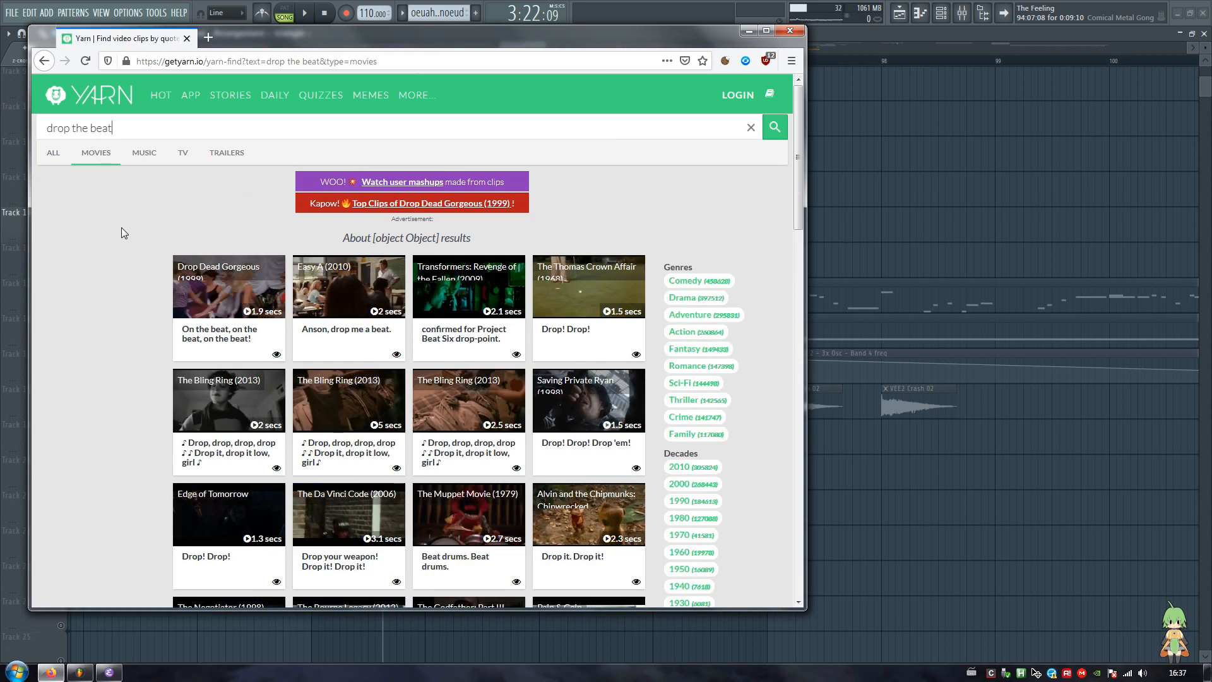
Preview the Easy A (2010) clip in a separate tab and close both Yarn tabs
{"action": "scroll", "coordinate": [301, 213], "scroll_direction": "down", "scroll_amount": 1}
{"action": "middle_click", "coordinate": [302, 213]}
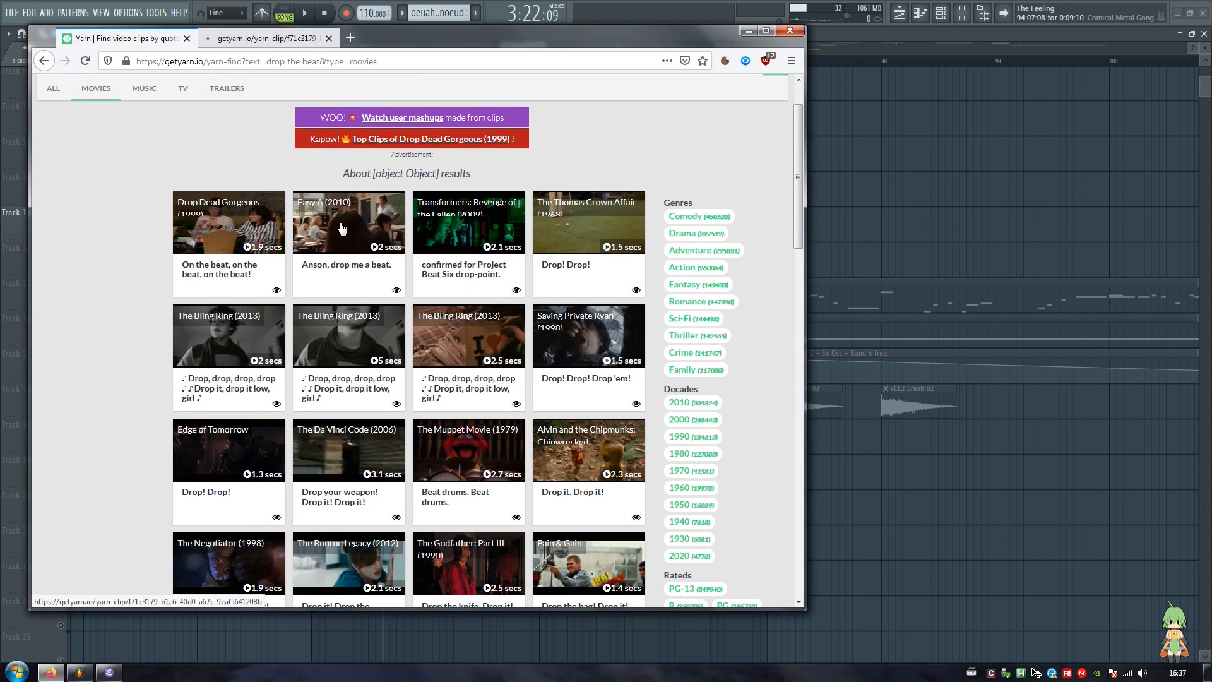
{"action": "left_click", "coordinate": [265, 40]}
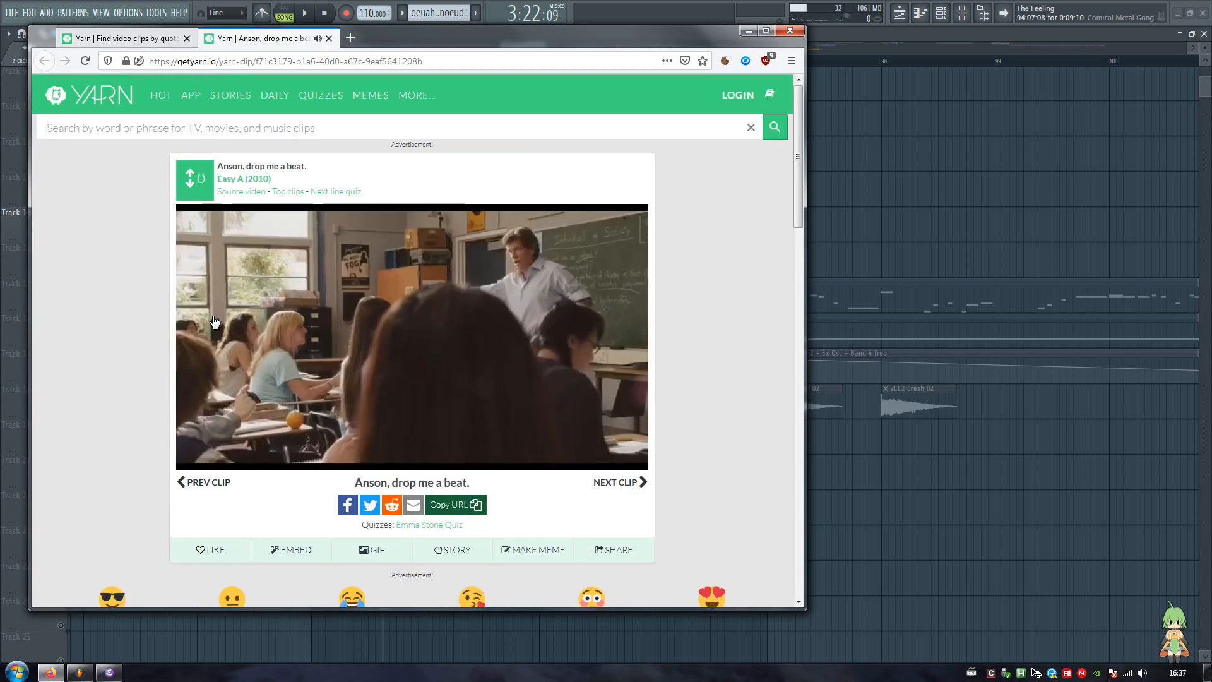
{"action": "middle_click", "coordinate": [231, 43]}
{"action": "left_click", "coordinate": [186, 39]}
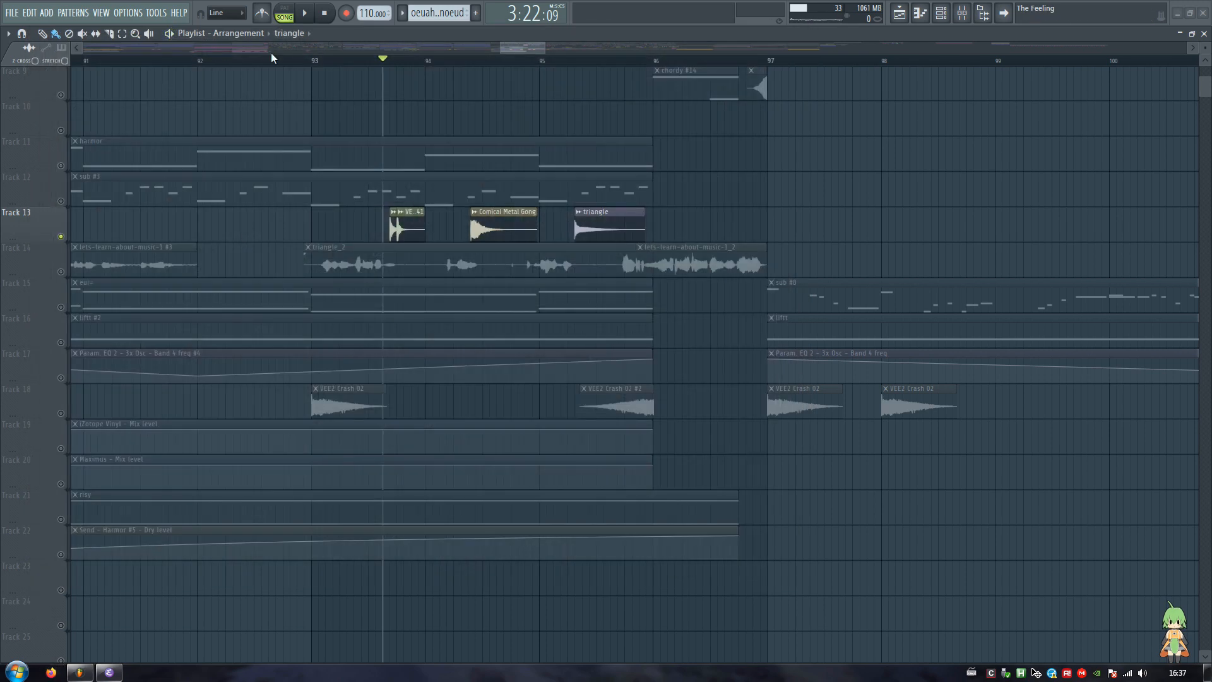
Reopen Firefox and go to playphrase.me
{"action": "key", "text": "super"}
{"action": "key", "text": "super+1"}
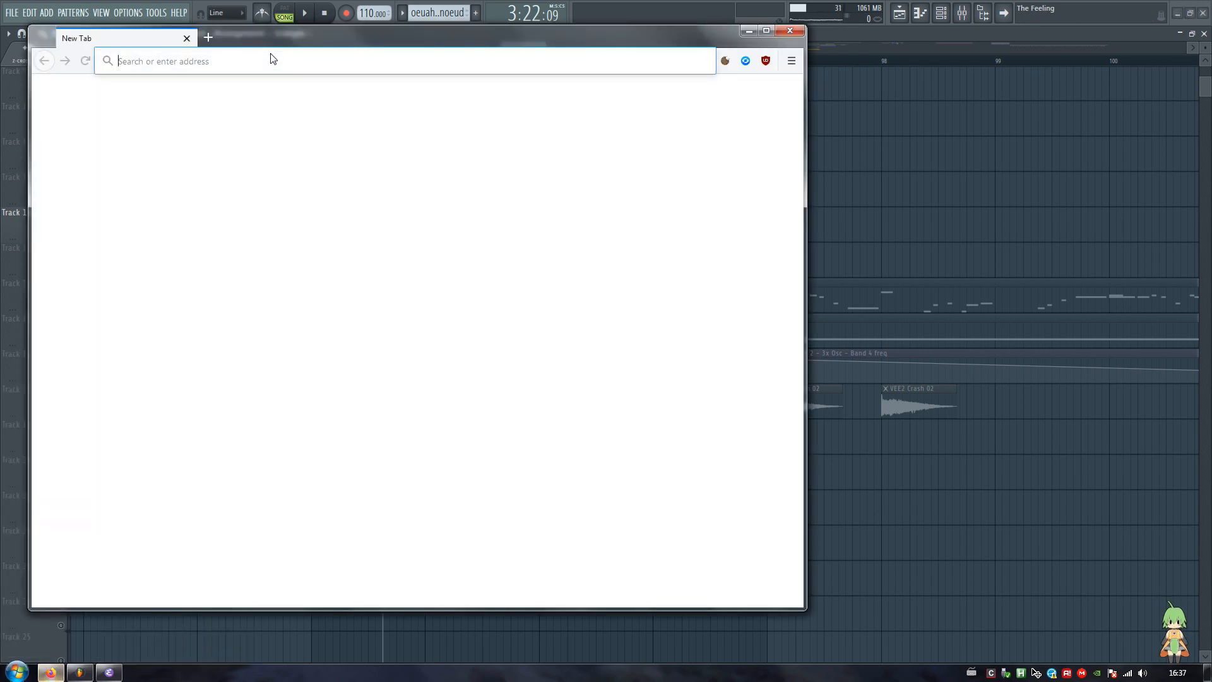
{"action": "type", "text": "playphrase.me"}
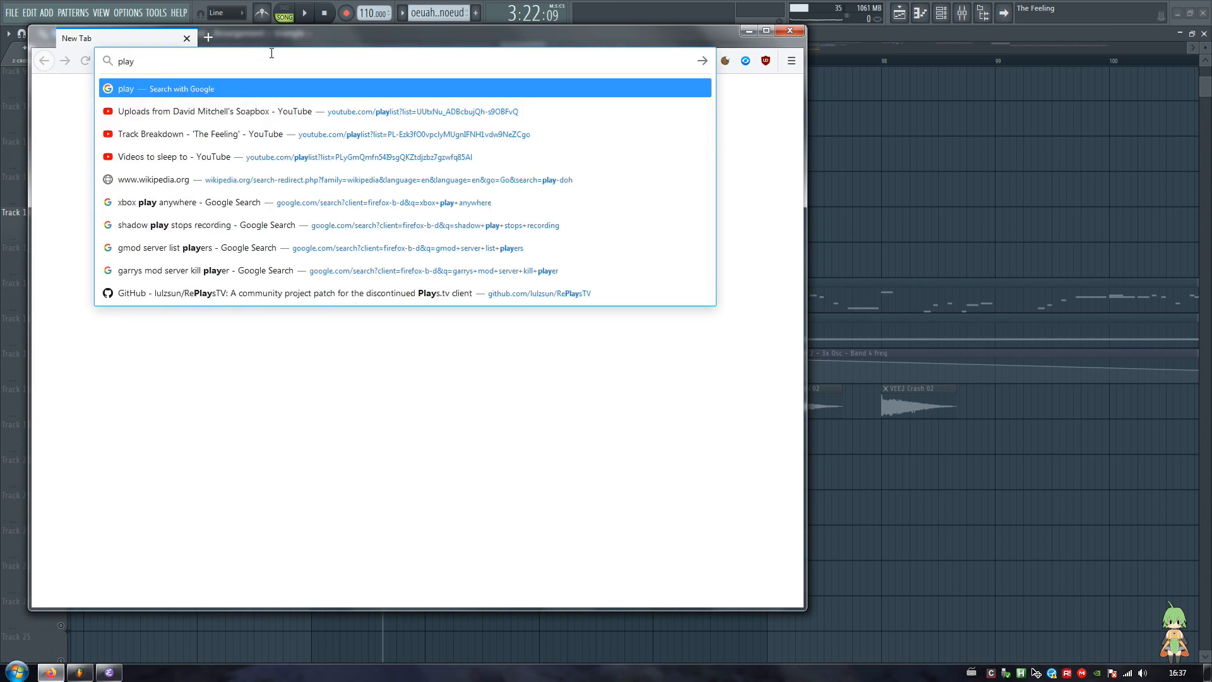
{"action": "key", "text": "Return"}
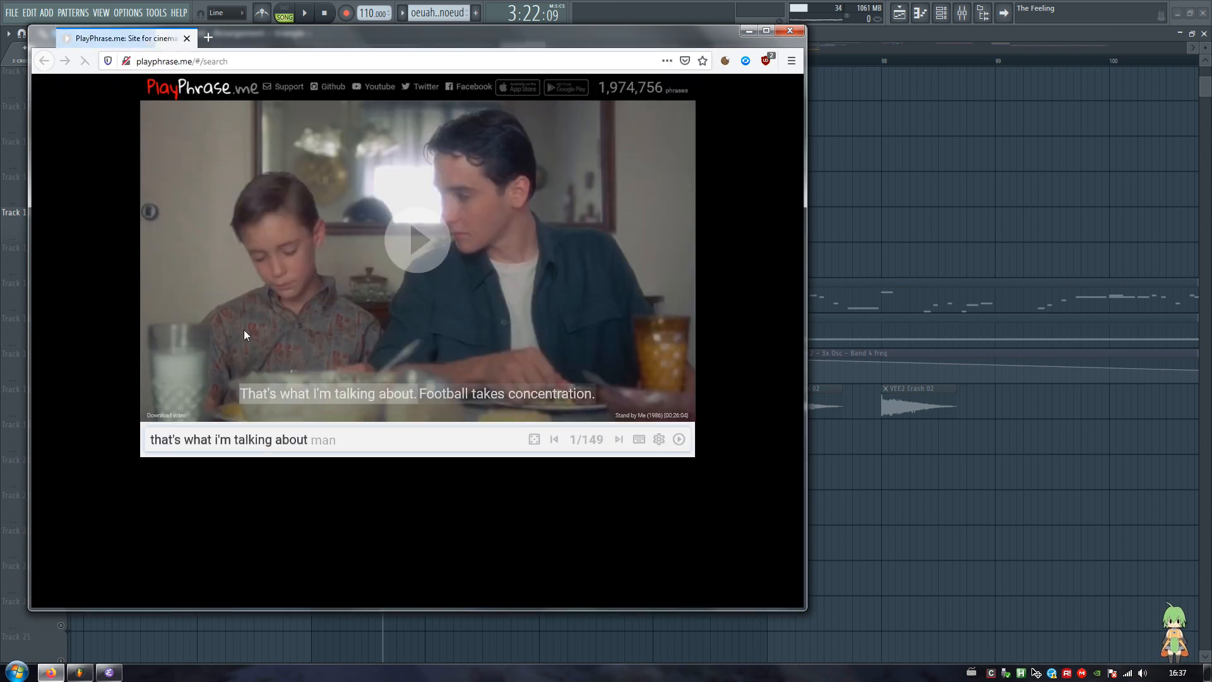
Search PlayPhrase for "cool word", watch the matching clip, clear the search and close the site
{"action": "key", "text": "ctrl+a"}
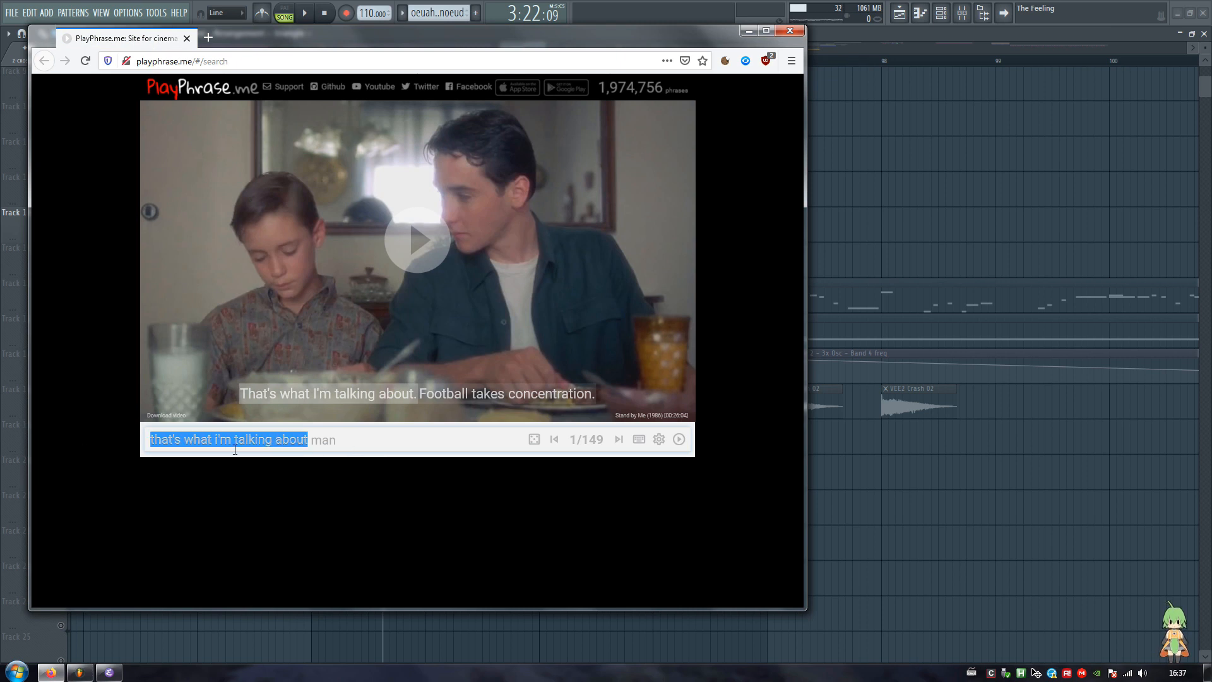
{"action": "type", "text": "cool spee"}
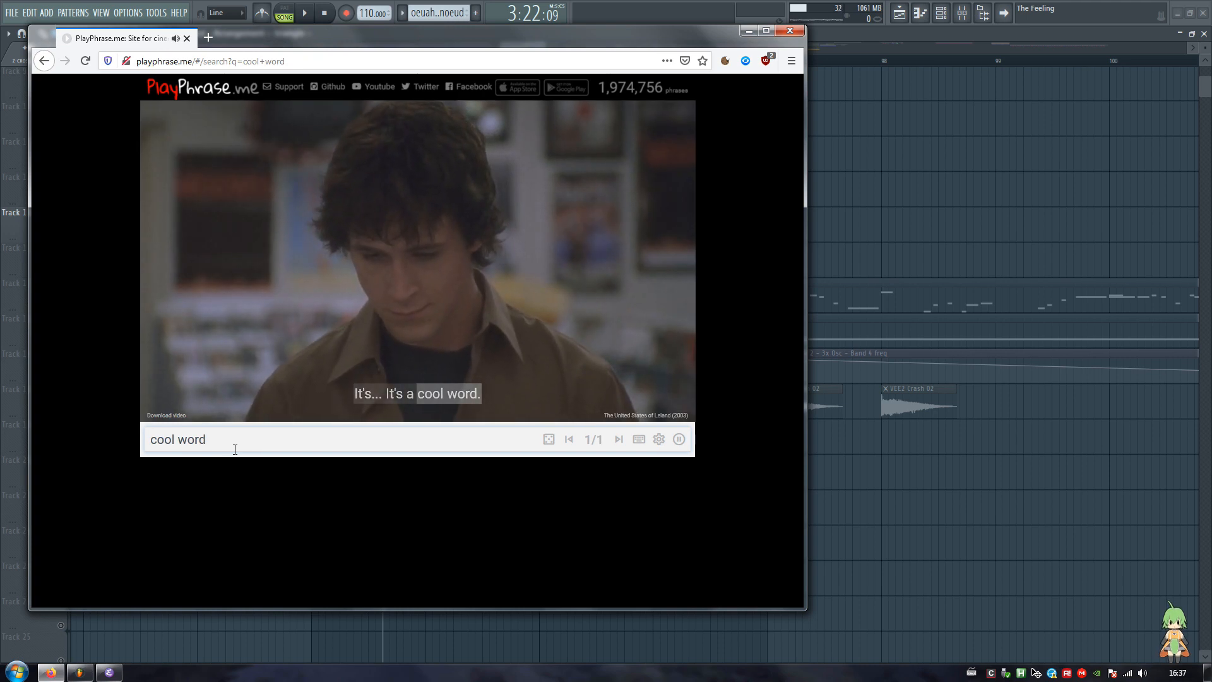
{"action": "key", "text": "ctrl+BackSpace"}
{"action": "key", "text": "ctrl+BackSpace"}
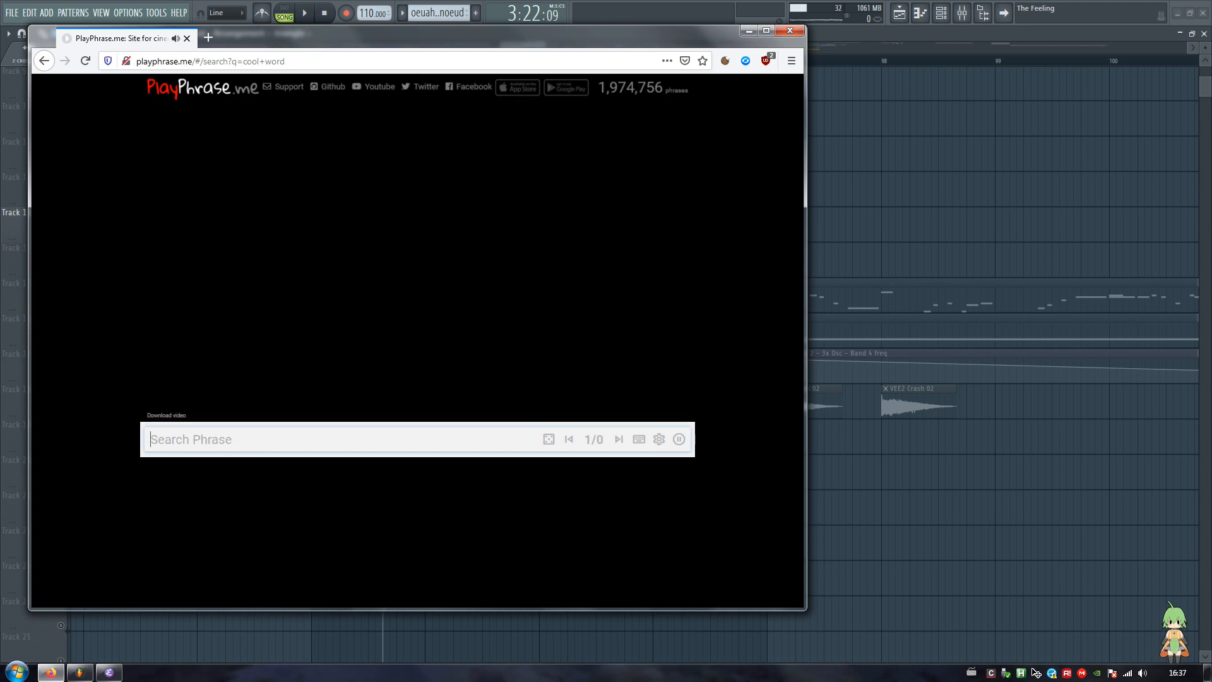
{"action": "middle_click", "coordinate": [140, 37]}
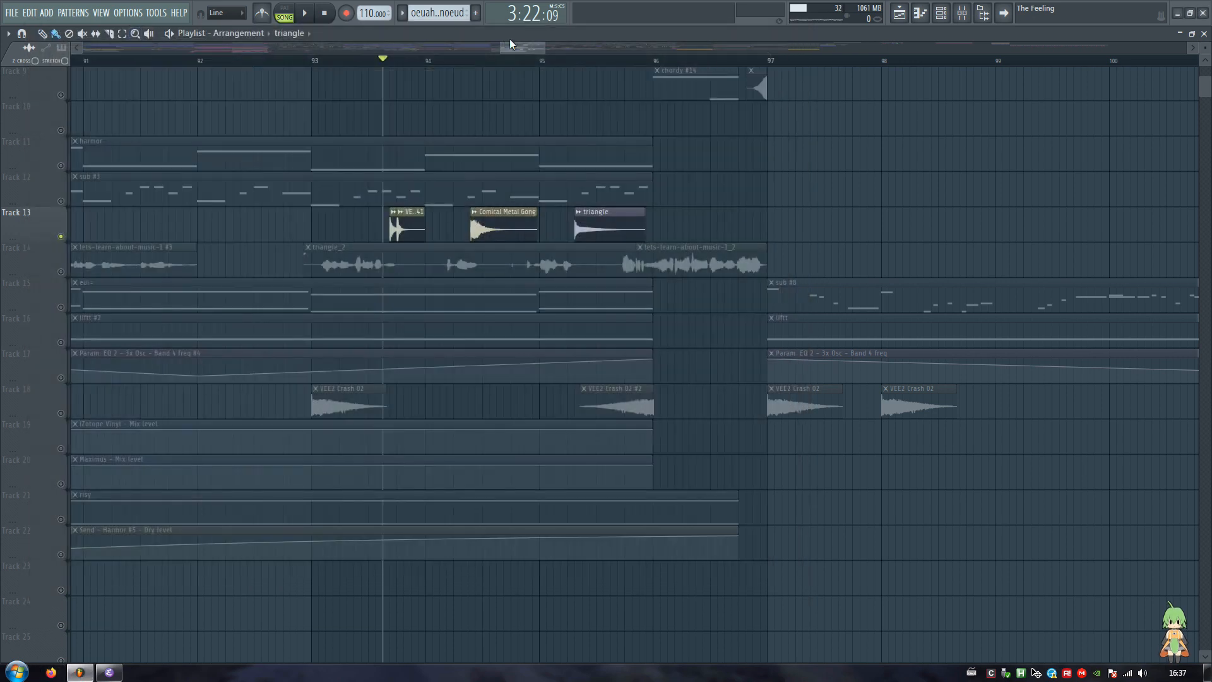
Show the wider arrangement in the FL Studio playlist and unsolo Track 13
{"action": "left_click", "coordinate": [517, 48]}
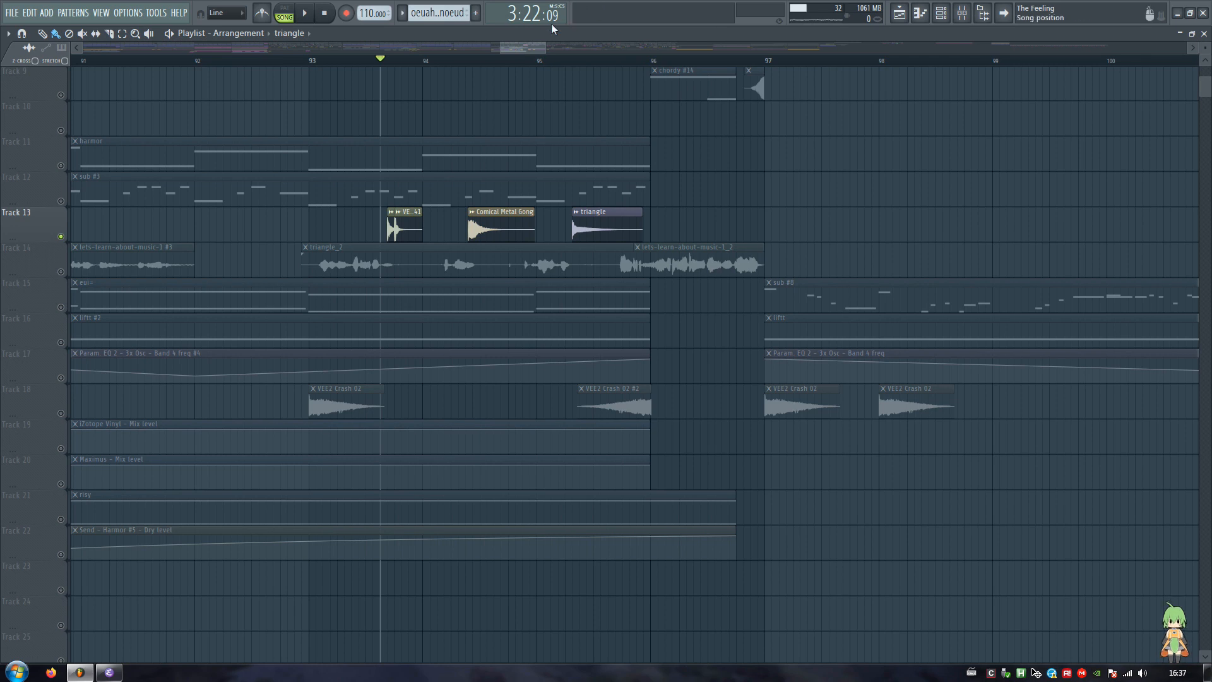
{"action": "scroll", "coordinate": [540, 69], "scroll_direction": "down", "scroll_amount": 5}
{"action": "scroll", "coordinate": [540, 70], "scroll_direction": "down", "scroll_amount": 3}
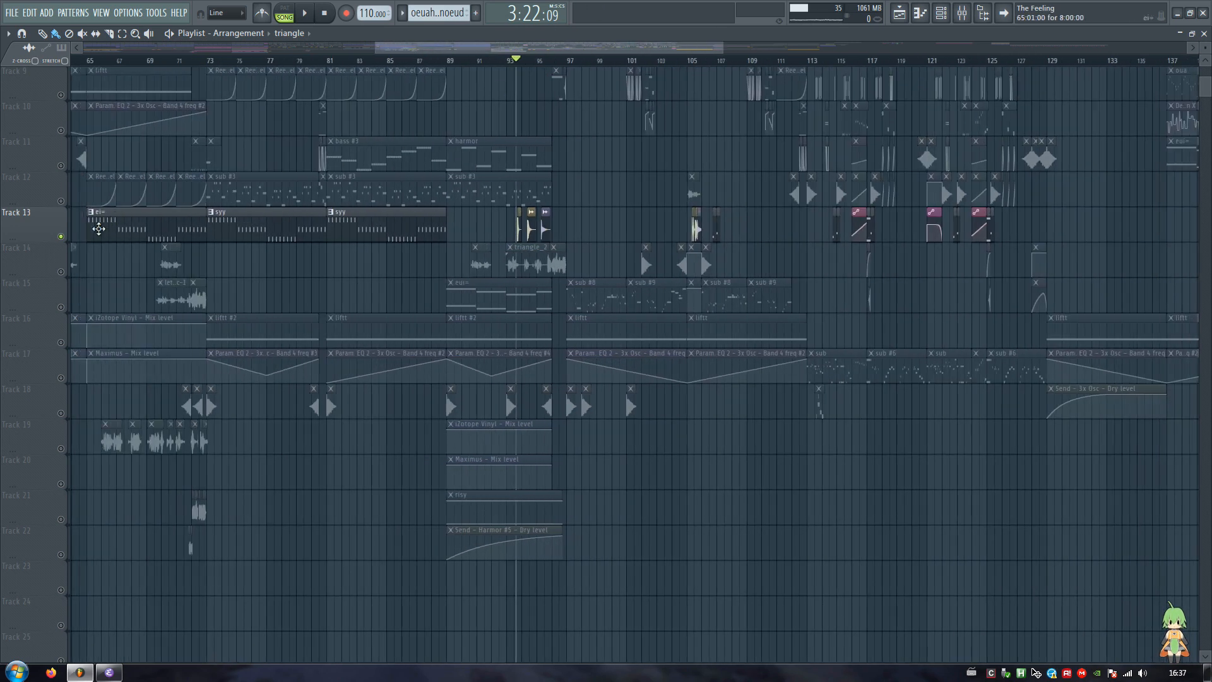
{"action": "right_click", "coordinate": [62, 237]}
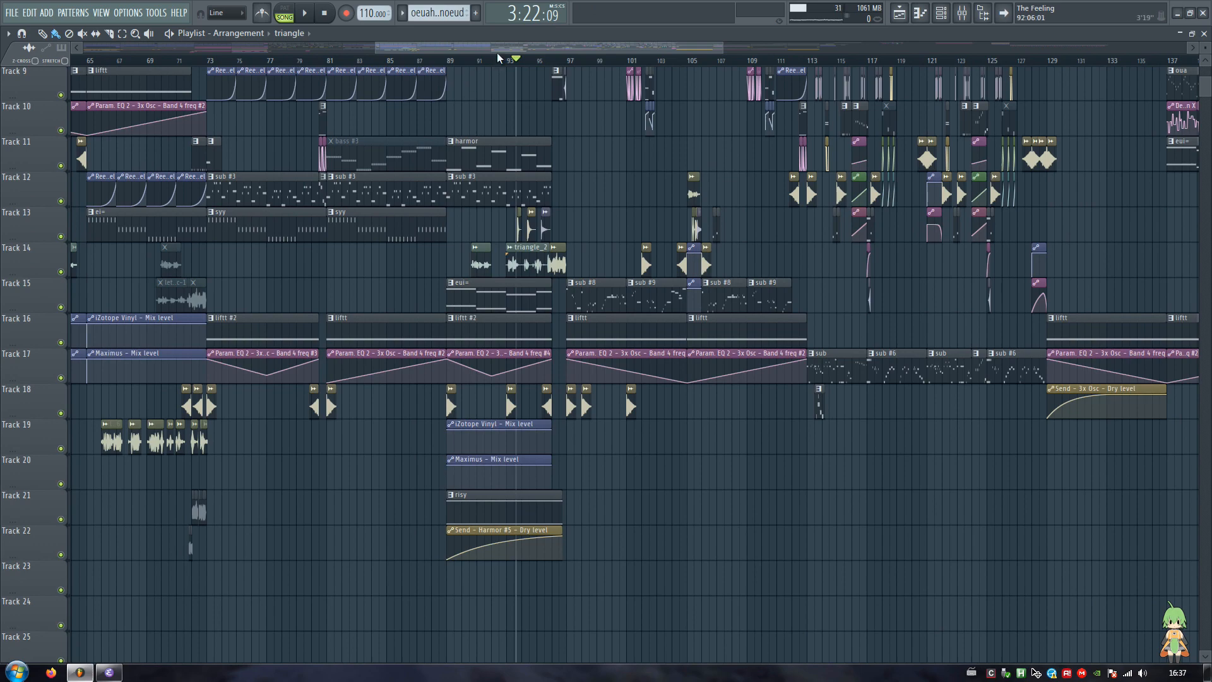
Play the transition from bar 40 towards bar 41 in the full mix and stop playback
{"action": "scroll", "coordinate": [454, 69], "scroll_direction": "up", "scroll_amount": 7}
{"action": "scroll", "coordinate": [429, 73], "scroll_direction": "left", "scroll_amount": 12}
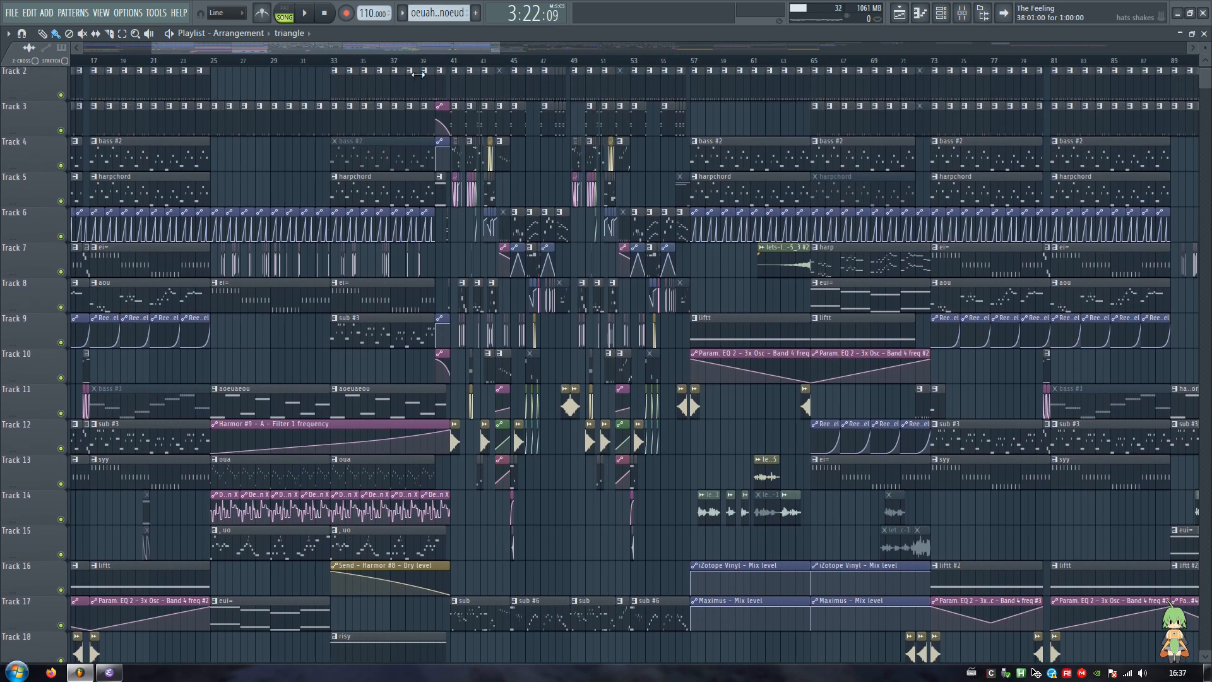
{"action": "scroll", "coordinate": [436, 63], "scroll_direction": "up", "scroll_amount": 4}
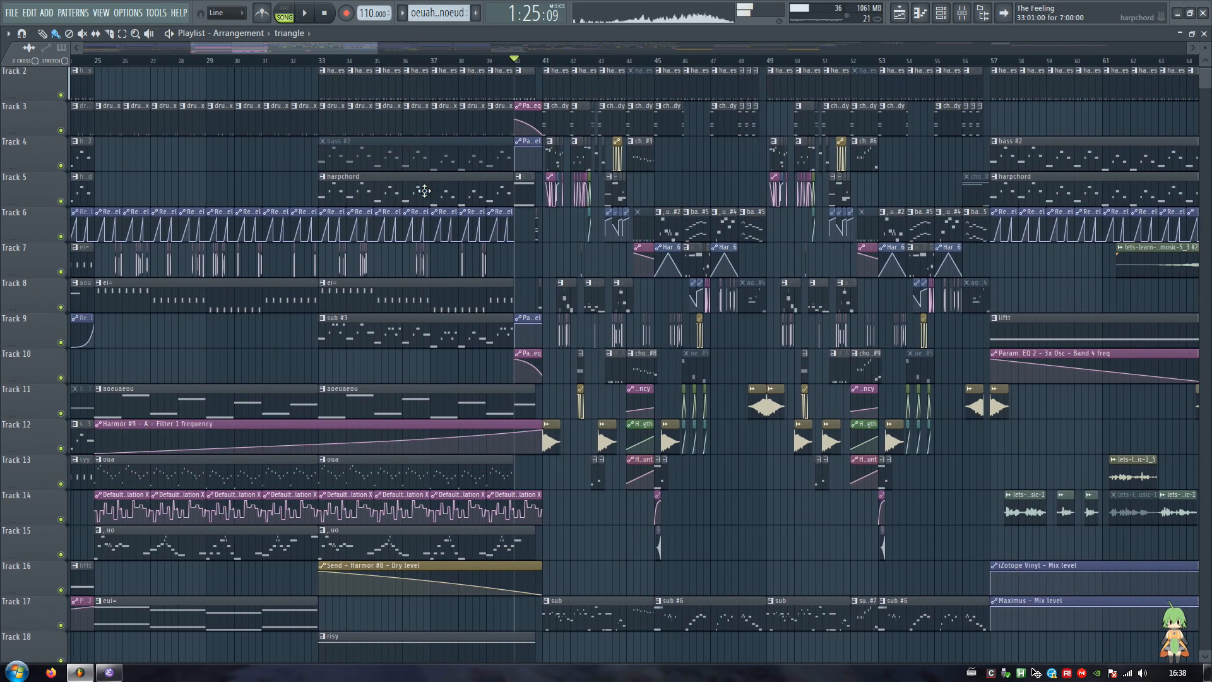
{"action": "scroll", "coordinate": [438, 203], "scroll_direction": "down", "scroll_amount": 8}
{"action": "scroll", "coordinate": [438, 203], "scroll_direction": "down", "scroll_amount": 1}
{"action": "scroll", "coordinate": [439, 204], "scroll_direction": "up", "scroll_amount": 4}
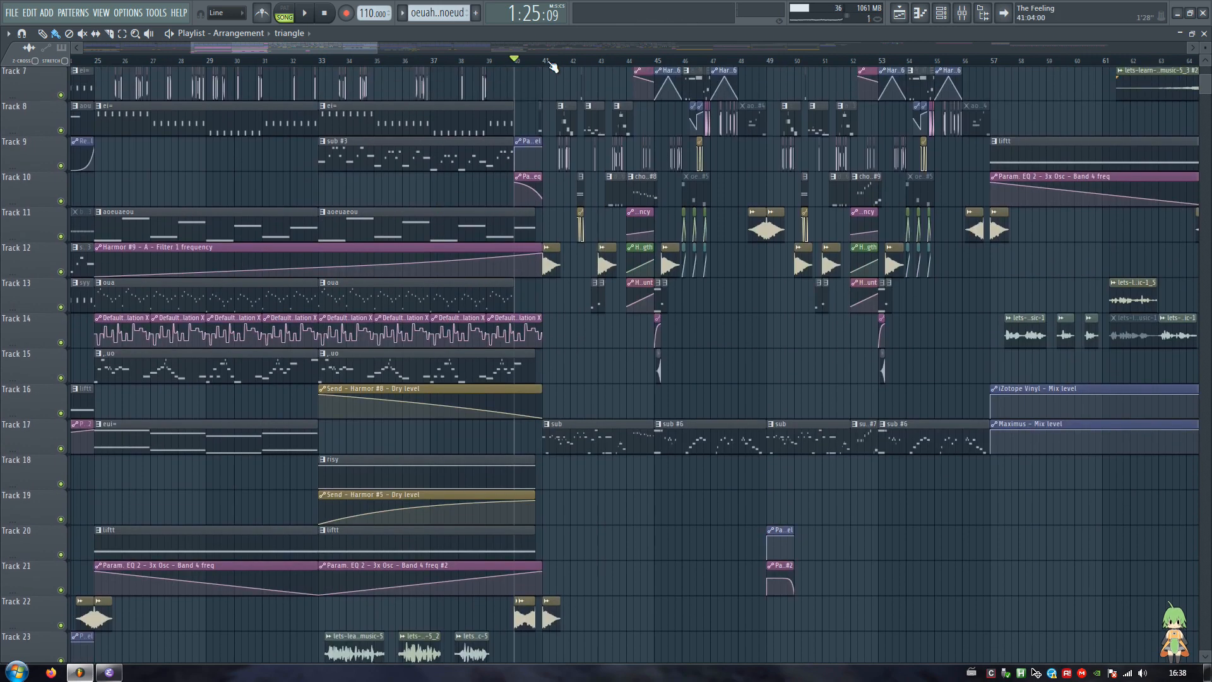
{"action": "scroll", "coordinate": [553, 67], "scroll_direction": "up", "scroll_amount": 6}
{"action": "key", "text": "space"}
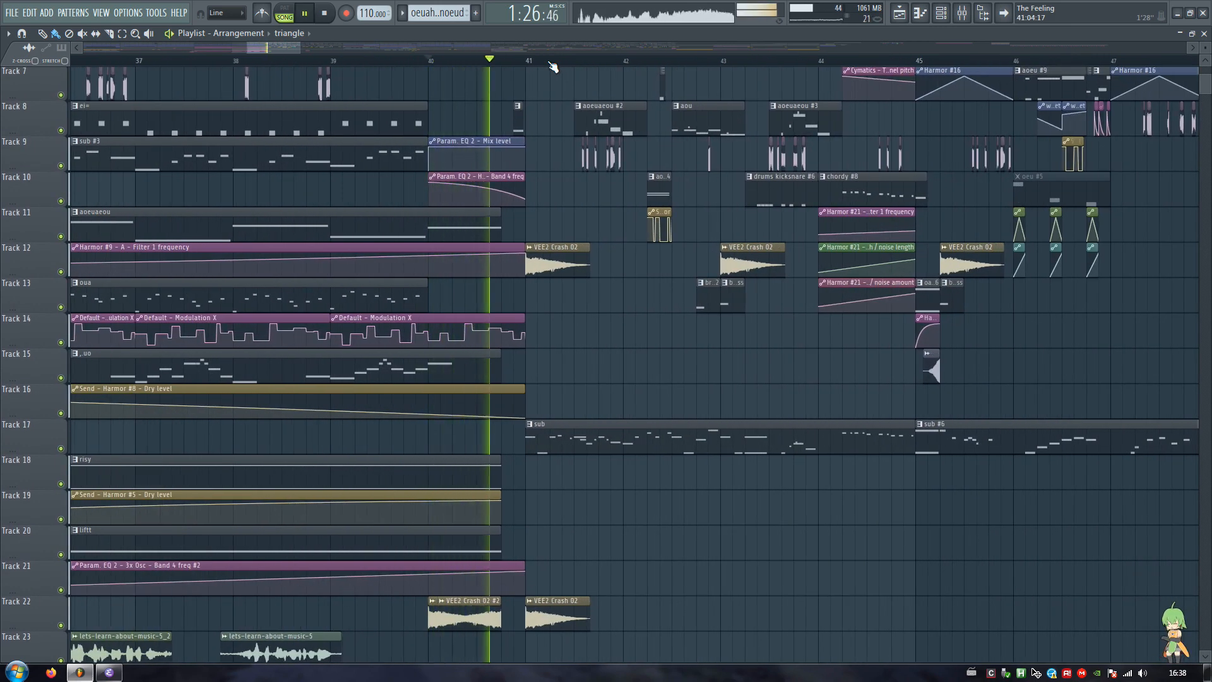
{"action": "key", "text": "space"}
{"action": "scroll", "coordinate": [472, 107], "scroll_direction": "up", "scroll_amount": 5}
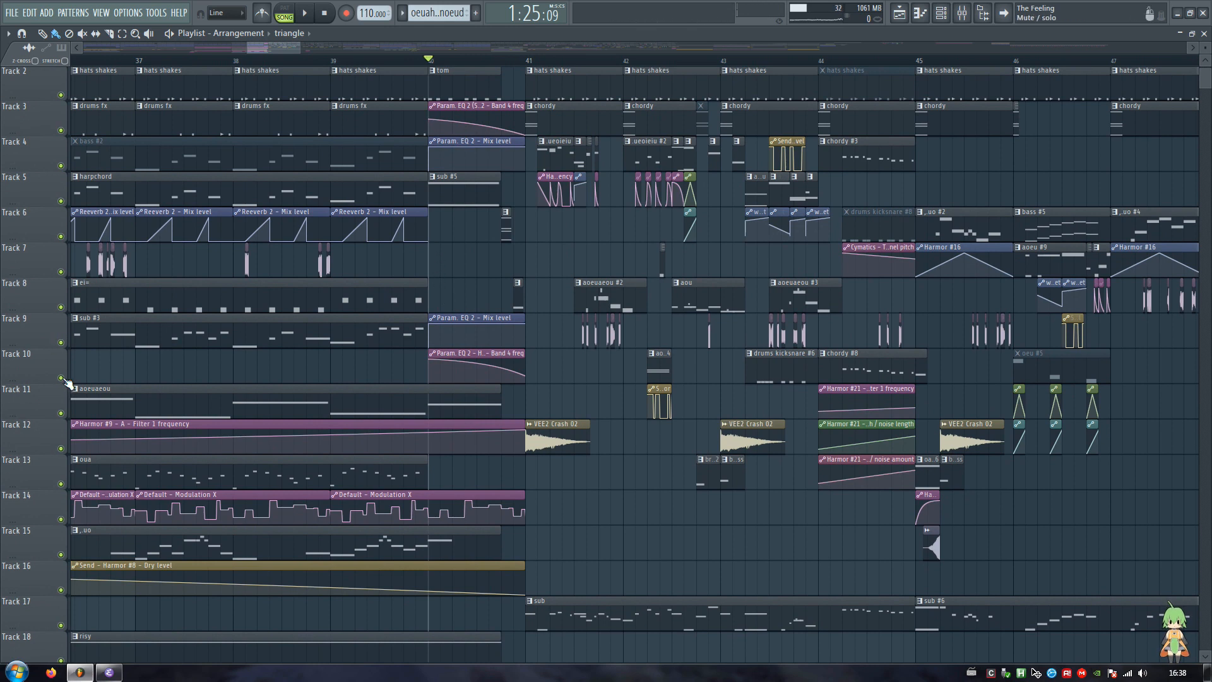
Watch the master's Fruity parametric EQ 2 while playing from bar 40, stop playback and close all plugin and mixer windows
{"action": "left_click", "coordinate": [962, 12]}
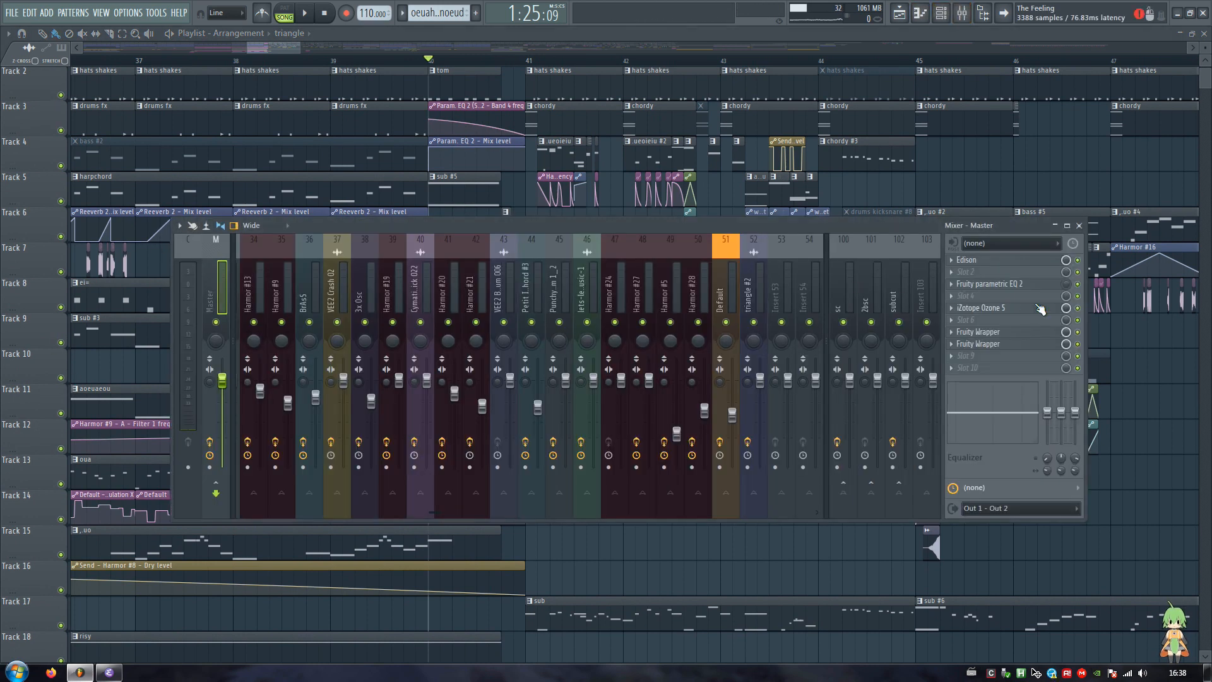
{"action": "left_click", "coordinate": [1006, 286]}
{"action": "key", "text": "space"}
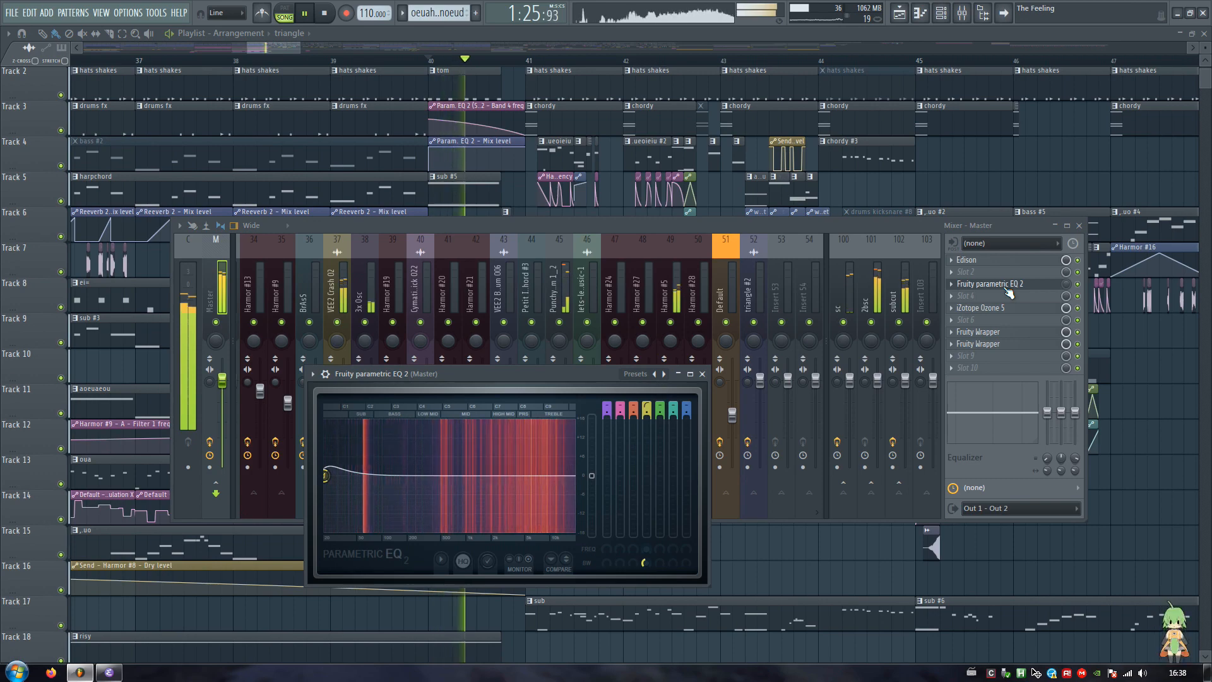
{"action": "key", "text": "space"}
{"action": "key", "text": "F12"}
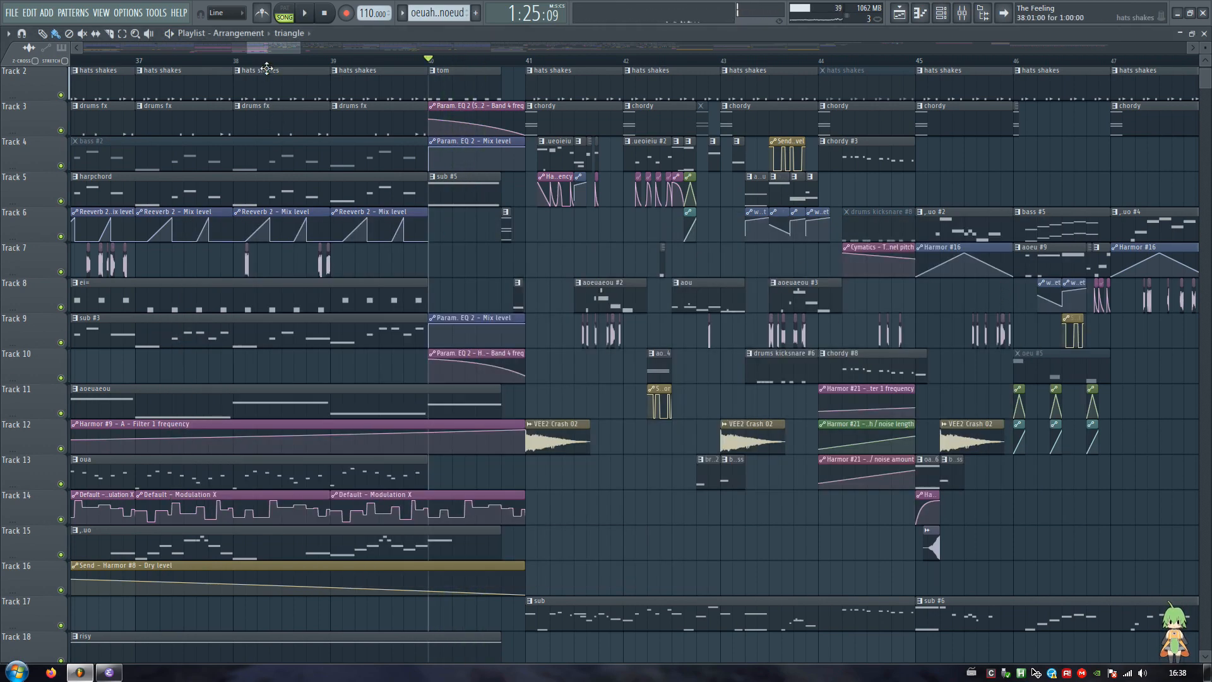
Play the tom transition starting at bar 8 near the song's beginning and stop playback
{"action": "scroll", "coordinate": [269, 68], "scroll_direction": "down", "scroll_amount": 2}
{"action": "scroll", "coordinate": [270, 71], "scroll_direction": "down", "scroll_amount": 4}
{"action": "scroll", "coordinate": [274, 76], "scroll_direction": "up", "scroll_amount": 5}
{"action": "scroll", "coordinate": [278, 70], "scroll_direction": "down", "scroll_amount": 2}
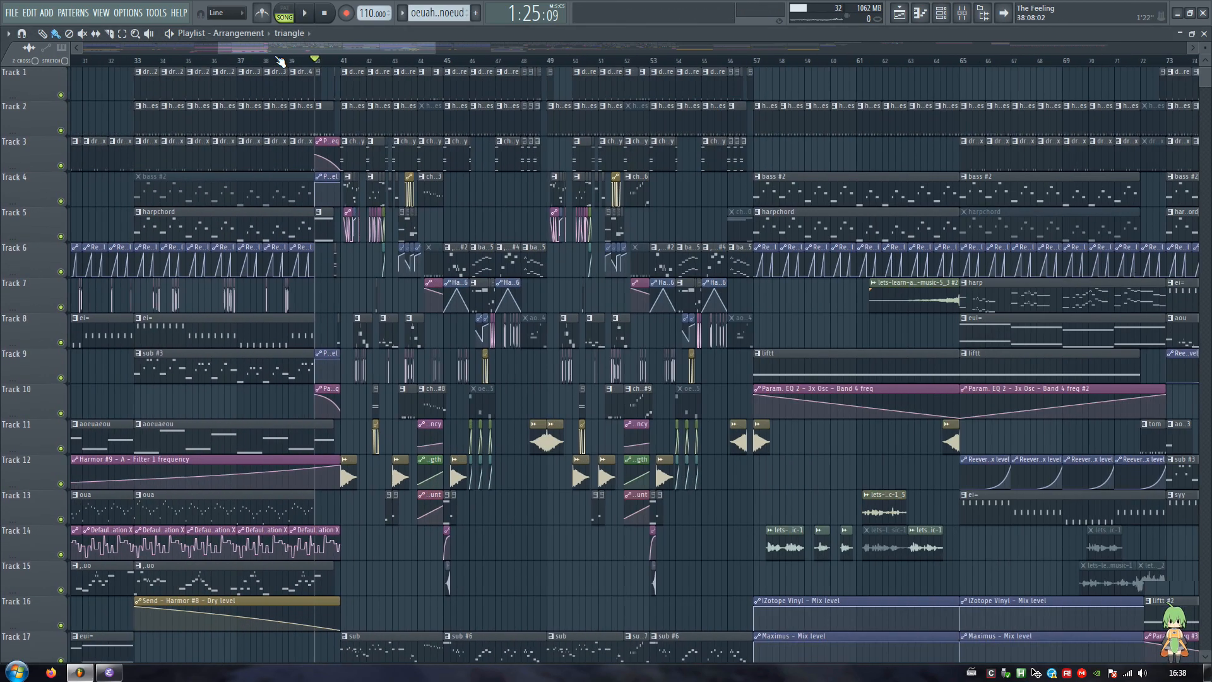
{"action": "left_click_drag", "start_coordinate": [276, 49], "coordinate": [70, 50]}
{"action": "scroll", "coordinate": [196, 88], "scroll_direction": "down", "scroll_amount": 1}
{"action": "left_click", "coordinate": [240, 60]}
{"action": "key", "text": "space"}
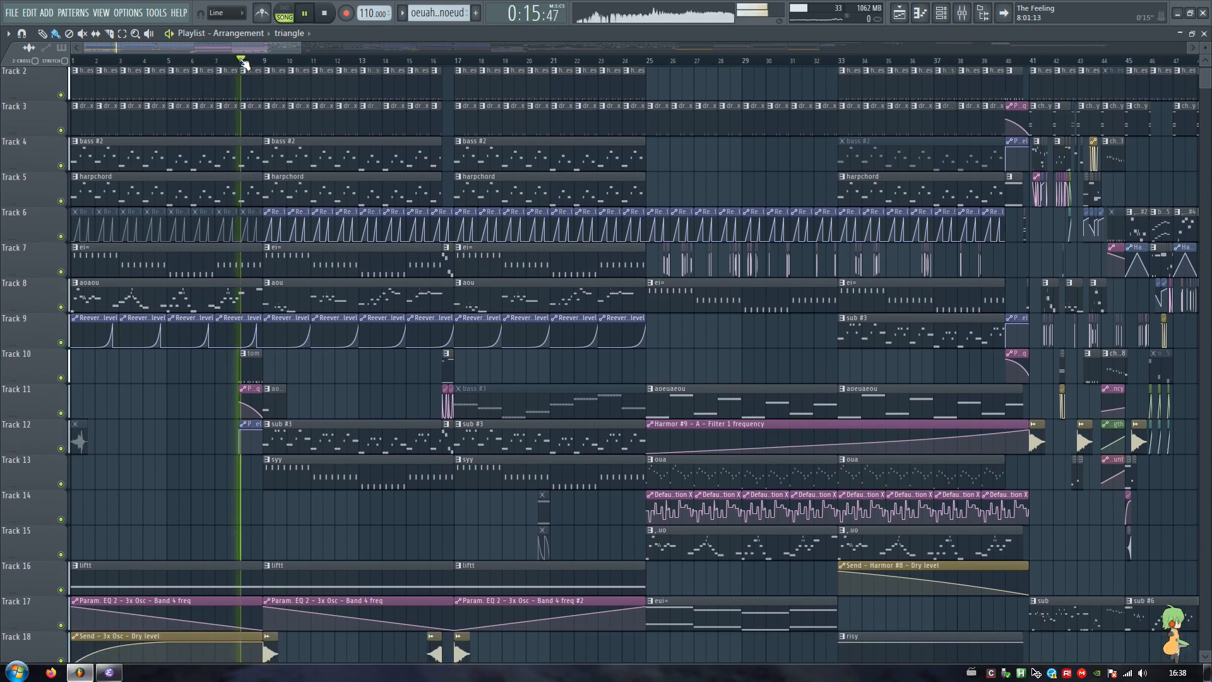
{"action": "key", "text": "space"}
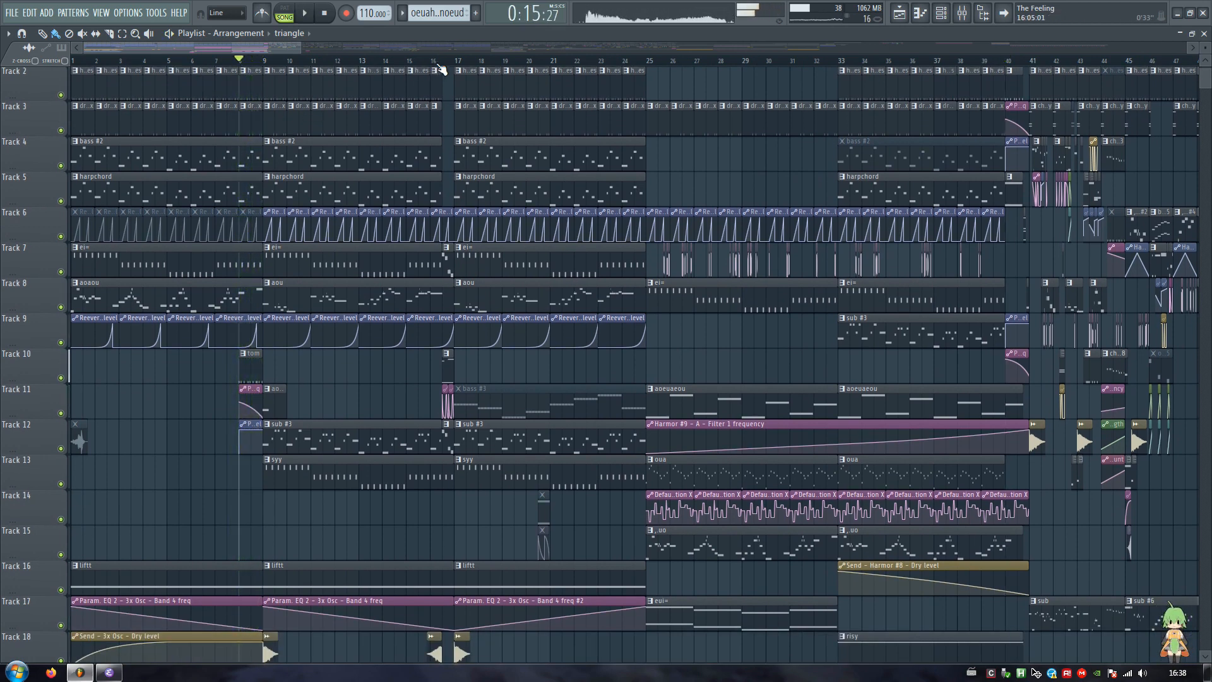
Play the fill in the second half of bar 16 leading into bar 17 and stop playback
{"action": "left_click", "coordinate": [442, 60]}
{"action": "key", "text": "space"}
{"action": "scroll", "coordinate": [516, 220], "scroll_direction": "down", "scroll_amount": 11}
{"action": "key", "text": "space"}
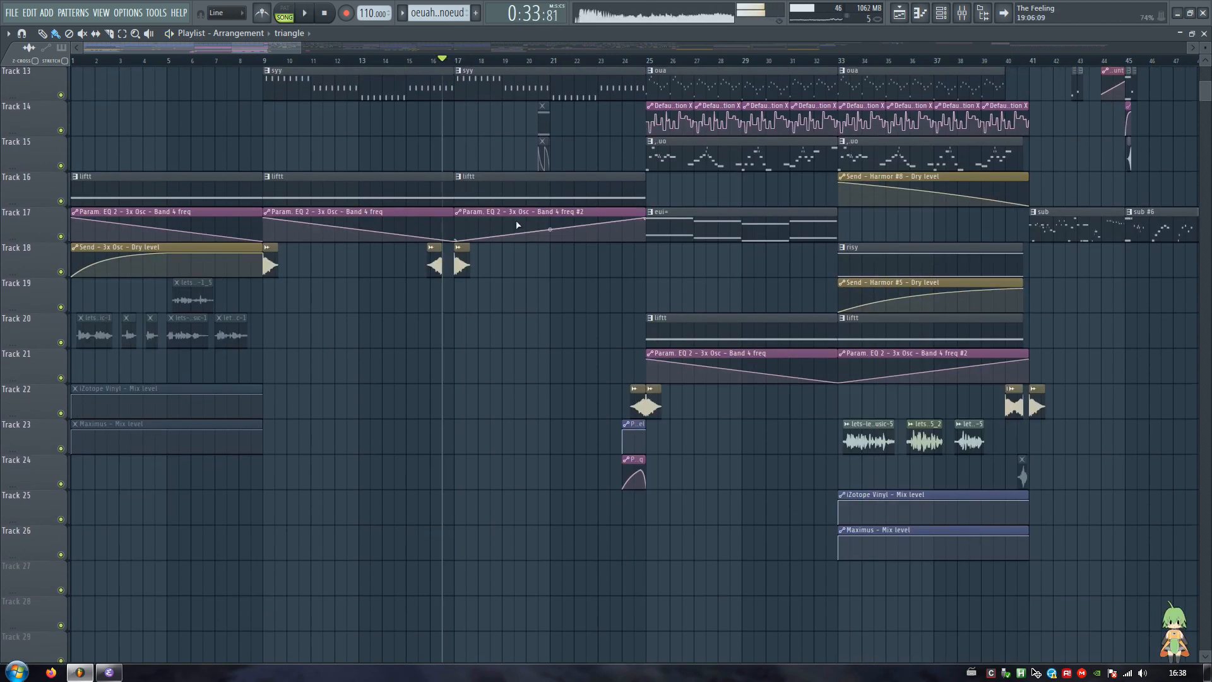
Play the transition from bar 24 into bar 25 and examine its crash and EQ automation clips
{"action": "left_click", "coordinate": [622, 61]}
{"action": "key", "text": "space"}
{"action": "left_click_drag", "start_coordinate": [239, 48], "coordinate": [262, 51]}
{"action": "scroll", "coordinate": [458, 180], "scroll_direction": "up", "scroll_amount": 4}
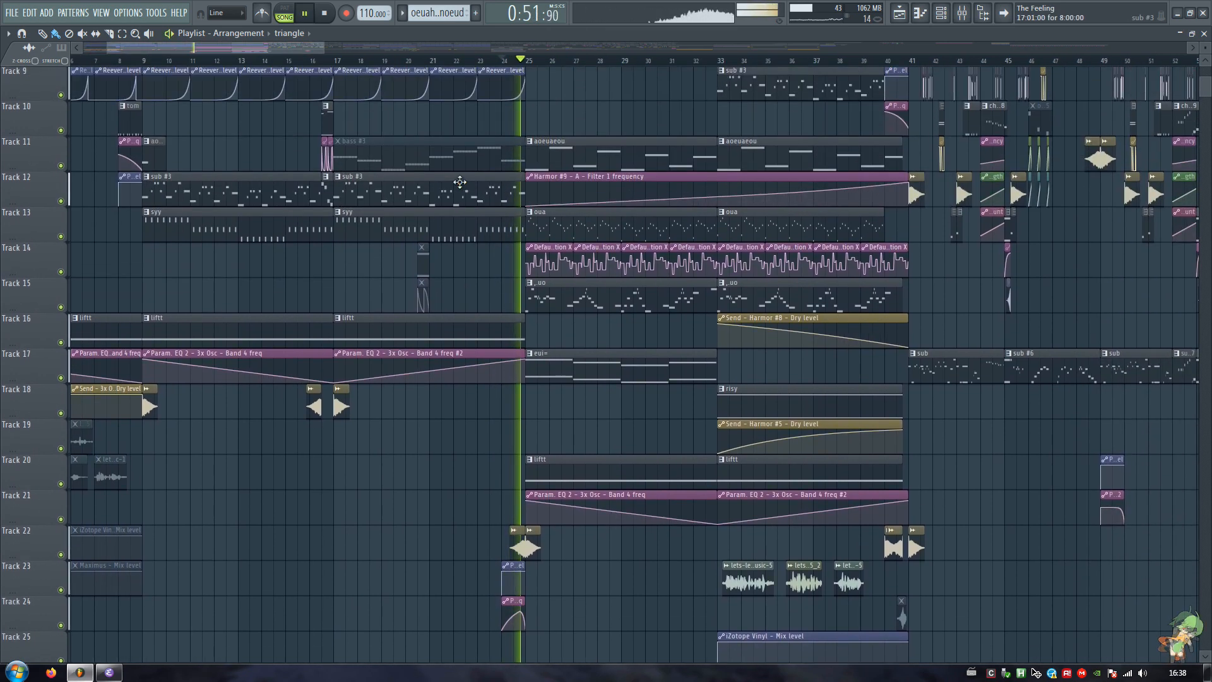
Stop playback, open the master's Fruity parametric EQ 2 to watch its curve during the bar 24 transition, and close all windows
{"action": "scroll", "coordinate": [460, 181], "scroll_direction": "up", "scroll_amount": 3}
{"action": "key", "text": "space"}
{"action": "key", "text": "F9"}
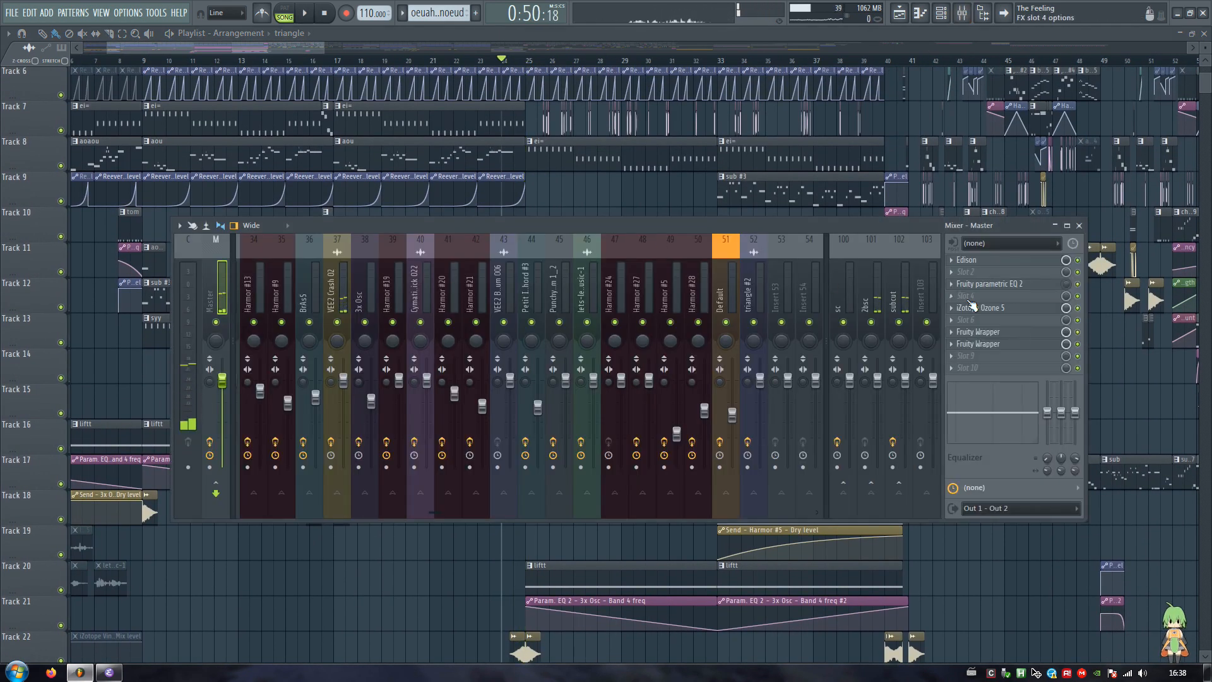
{"action": "left_click", "coordinate": [989, 283]}
{"action": "key", "text": "space"}
{"action": "left_click_drag", "start_coordinate": [472, 363], "coordinate": [486, 116]}
{"action": "key", "text": "space"}
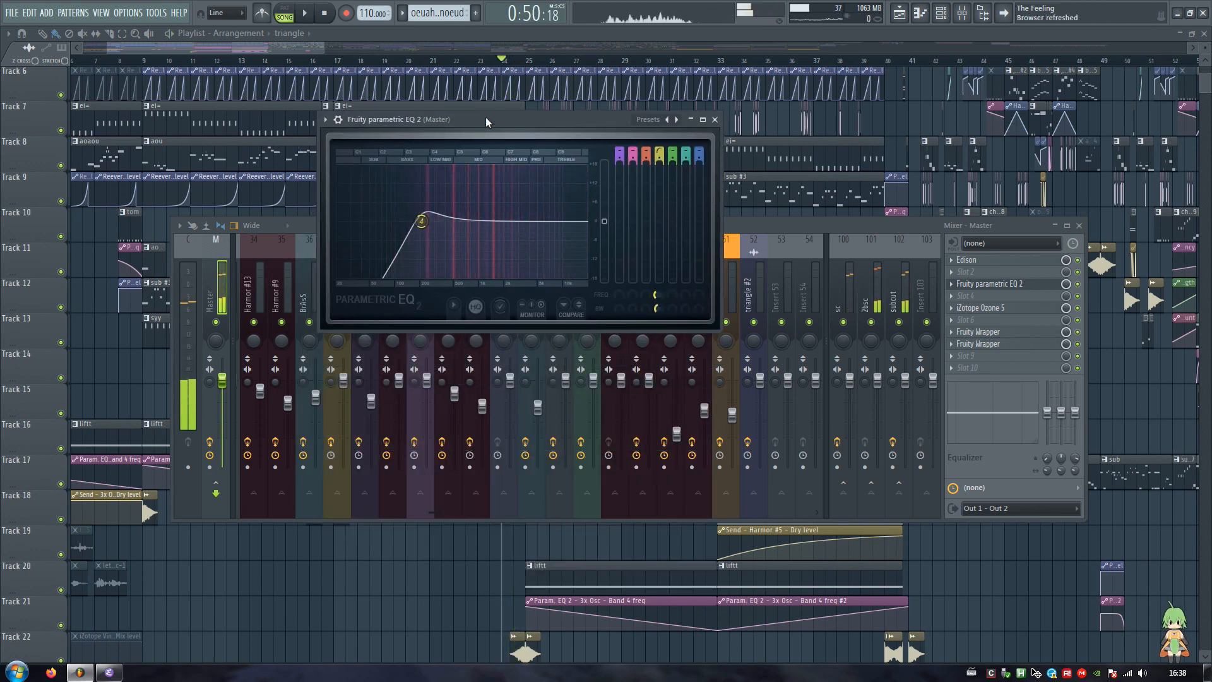
{"action": "left_click", "coordinate": [337, 13]}
{"action": "left_click_drag", "start_coordinate": [416, 123], "coordinate": [434, 119]}
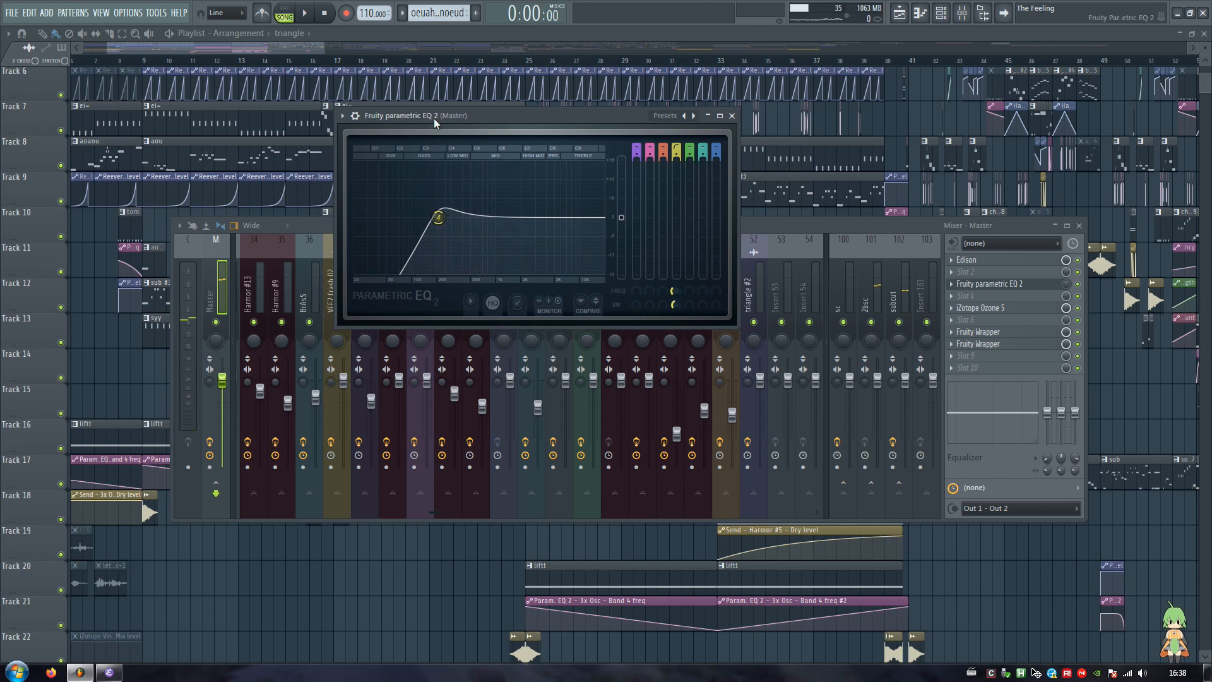
{"action": "key", "text": "F12"}
Place the playhead at bar 24, focus on the crash and EQ automation clips, and show only the master's Fruity parametric EQ 2 beside them
{"action": "scroll", "coordinate": [536, 322], "scroll_direction": "down", "scroll_amount": 5}
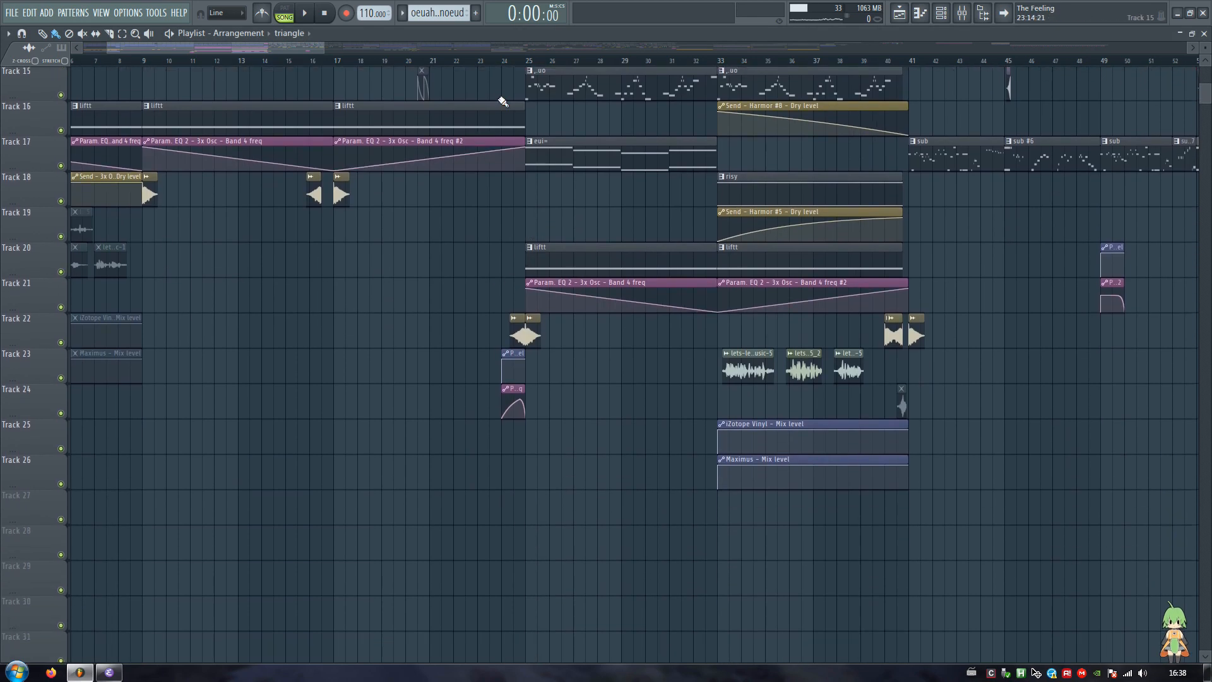
{"action": "left_click", "coordinate": [502, 61]}
{"action": "scroll", "coordinate": [502, 61], "scroll_direction": "up", "scroll_amount": 5}
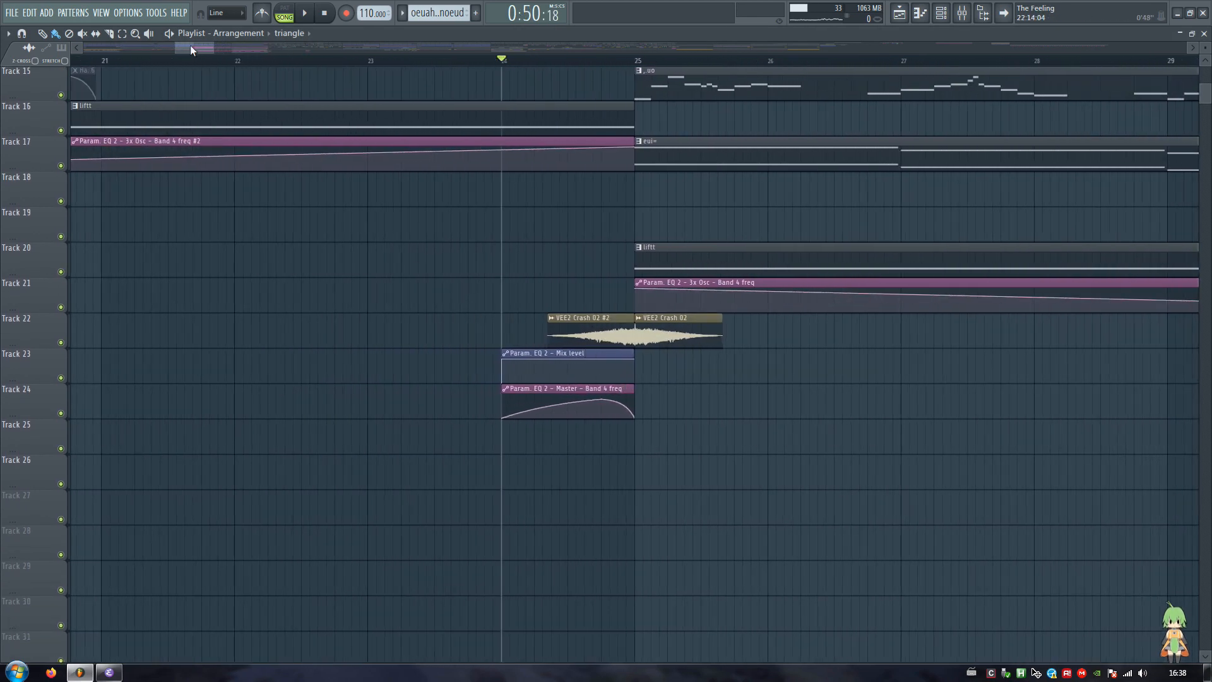
{"action": "left_click_drag", "start_coordinate": [191, 44], "coordinate": [199, 45]}
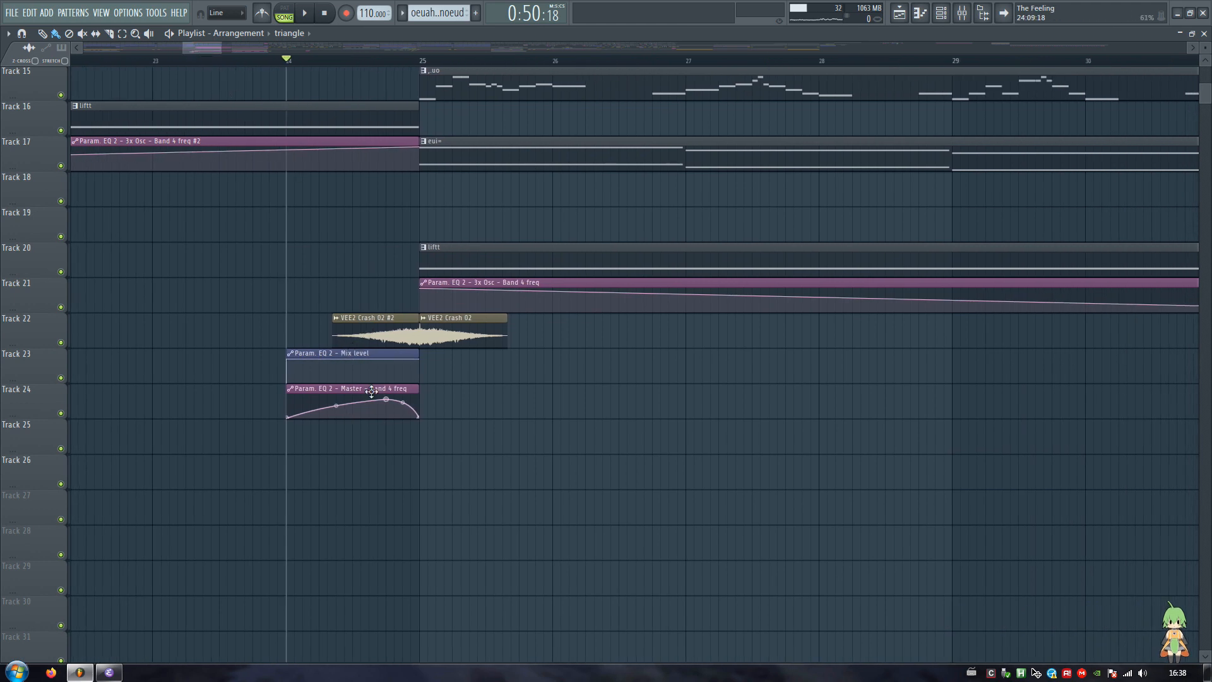
{"action": "left_click", "coordinate": [964, 18]}
{"action": "left_click", "coordinate": [965, 19]}
{"action": "left_click", "coordinate": [966, 19]}
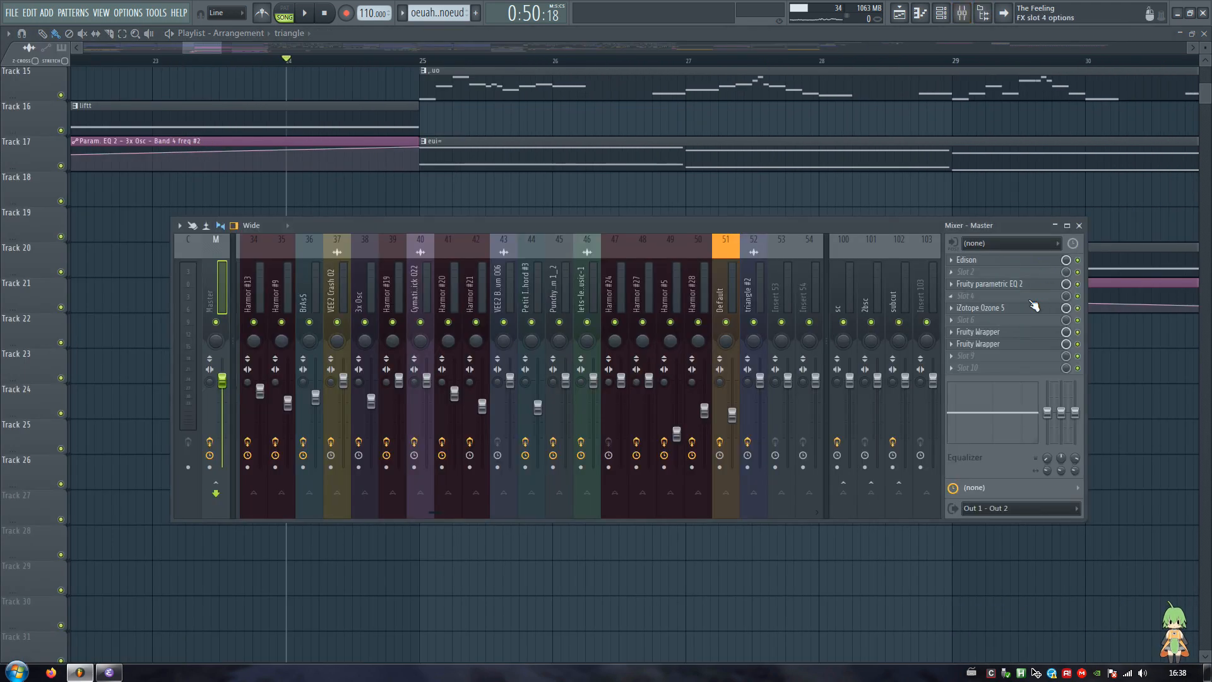
{"action": "left_click", "coordinate": [990, 283]}
{"action": "left_click_drag", "start_coordinate": [578, 116], "coordinate": [774, 95]}
{"action": "left_click", "coordinate": [1066, 226]}
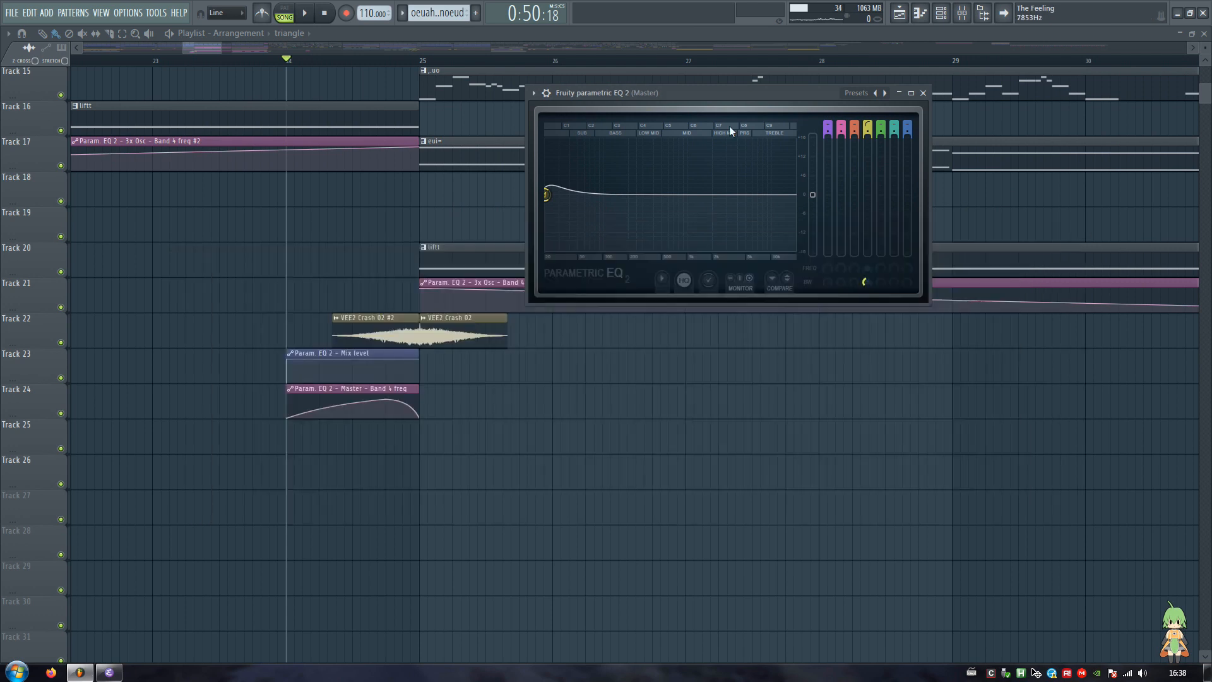
Play from bar 24 while comparing the master EQ's movement with its Band 4 freq automation, stop playback and close the EQ
{"action": "key", "text": "space"}
{"action": "key", "text": "space"}
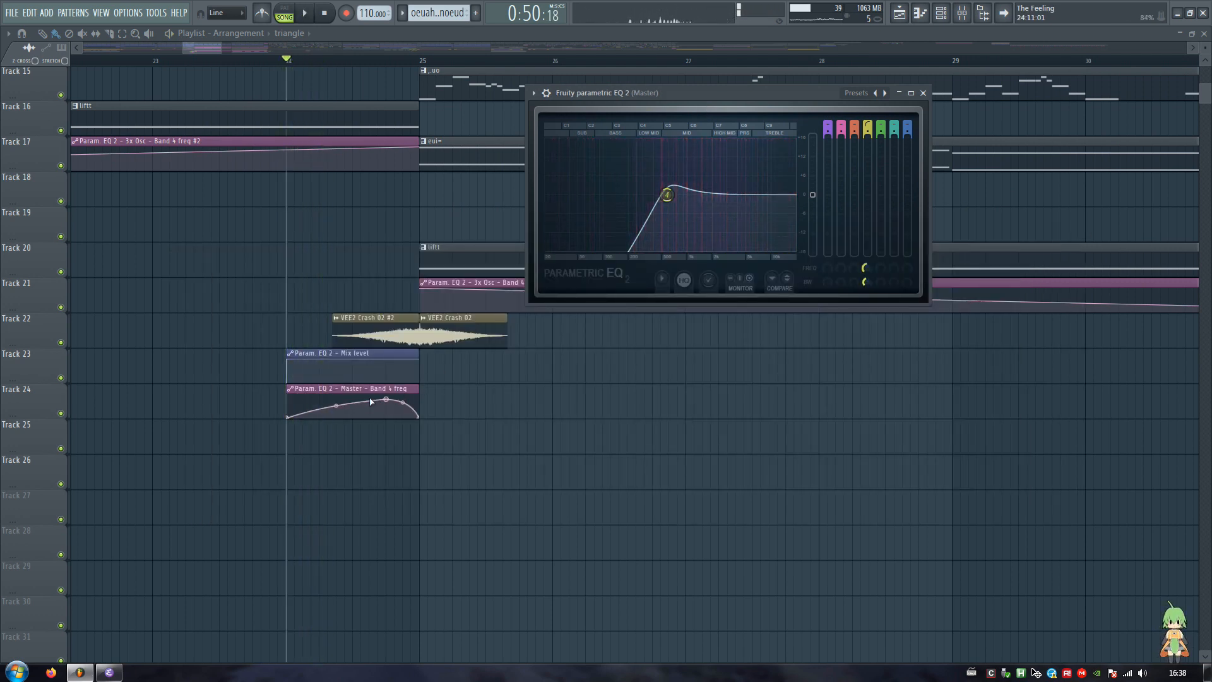
{"action": "key", "text": "space"}
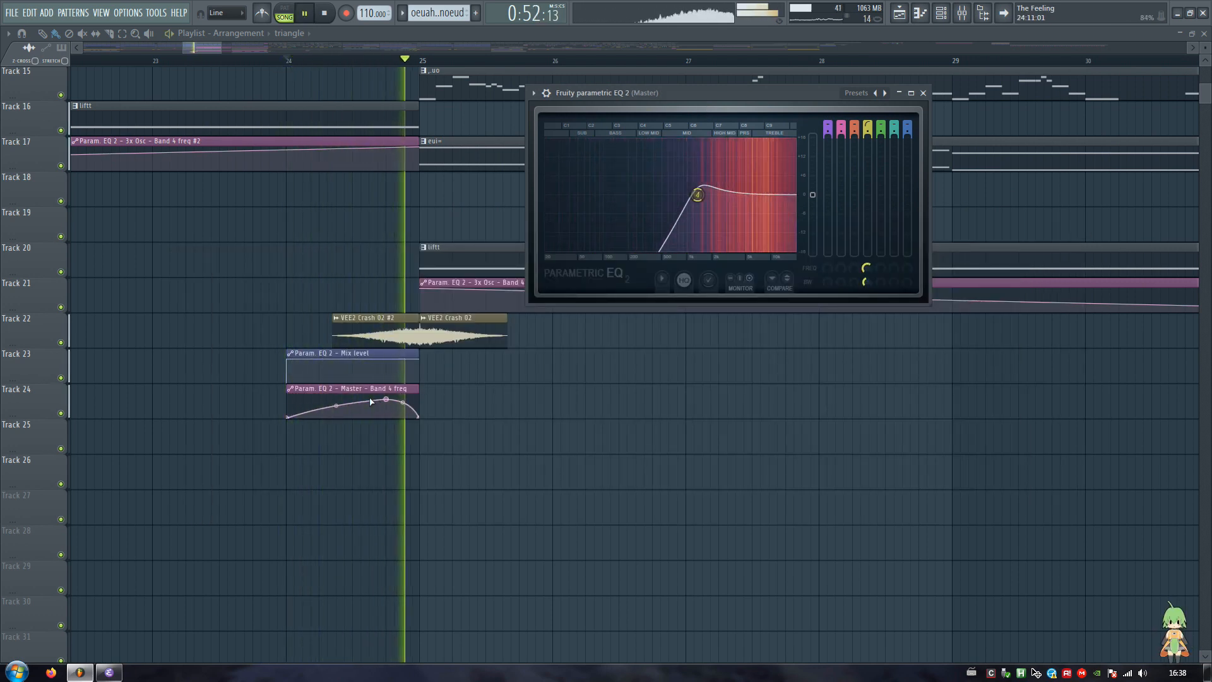
{"action": "key", "text": "Escape"}
{"action": "key", "text": "space"}
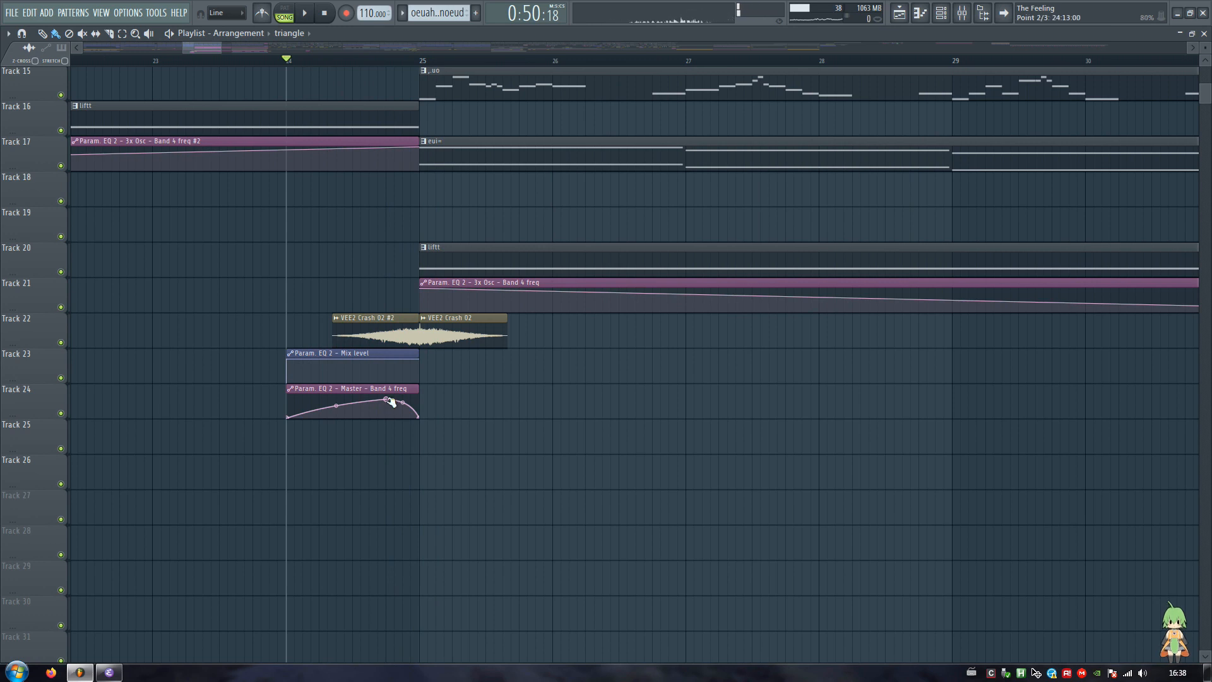
Move the peak point of the master EQ's Band 4 freq automation to the clip's end at bar 25 and audition the transition
{"action": "left_click_drag", "start_coordinate": [387, 400], "coordinate": [411, 400]}
{"action": "left_click", "coordinate": [418, 402]}
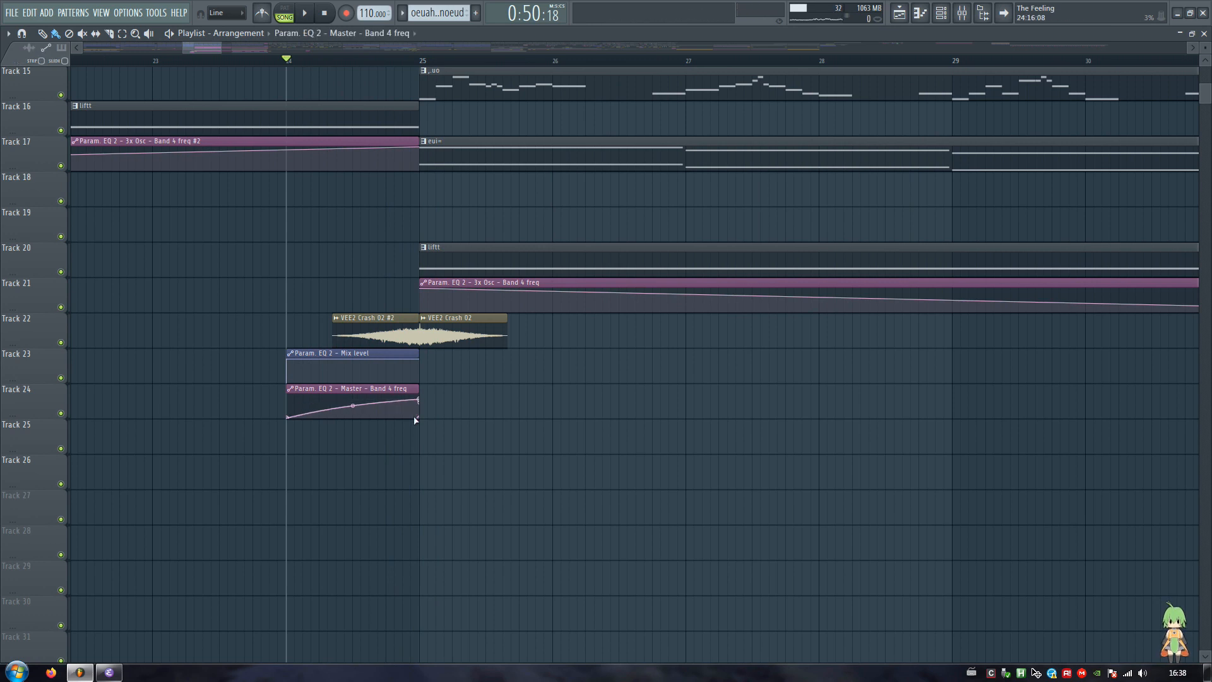
{"action": "left_click", "coordinate": [379, 60]}
{"action": "key", "text": "space"}
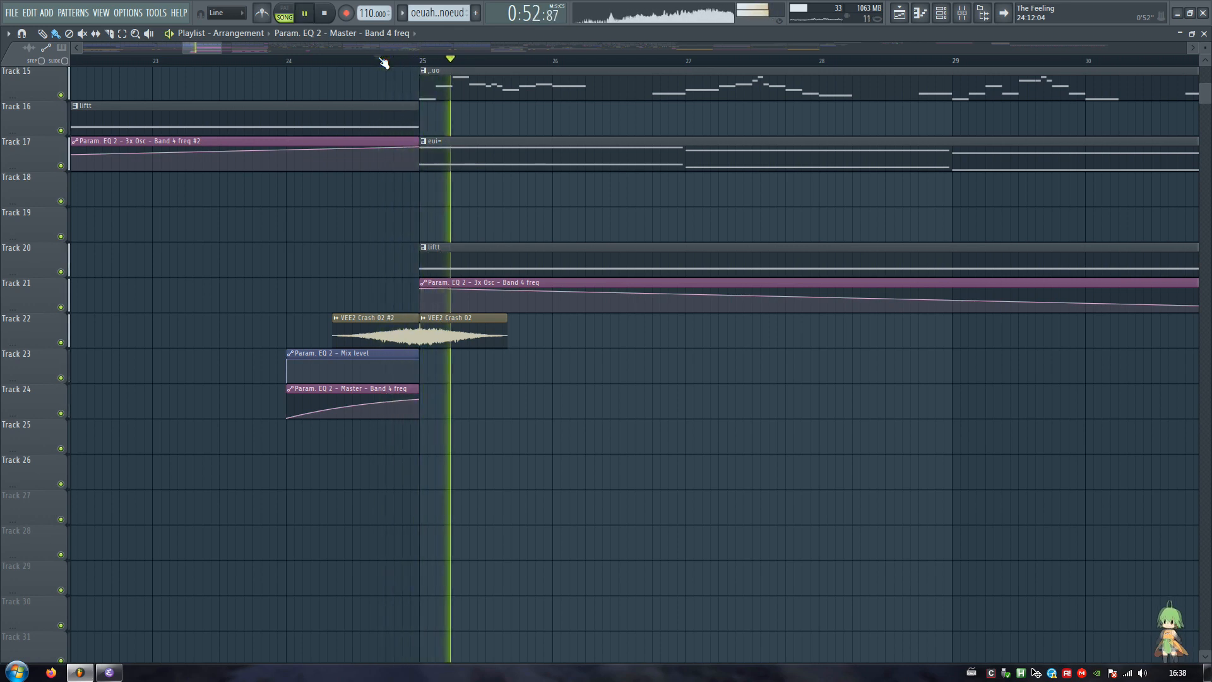
{"action": "key", "text": "space"}
{"action": "left_click", "coordinate": [371, 60]}
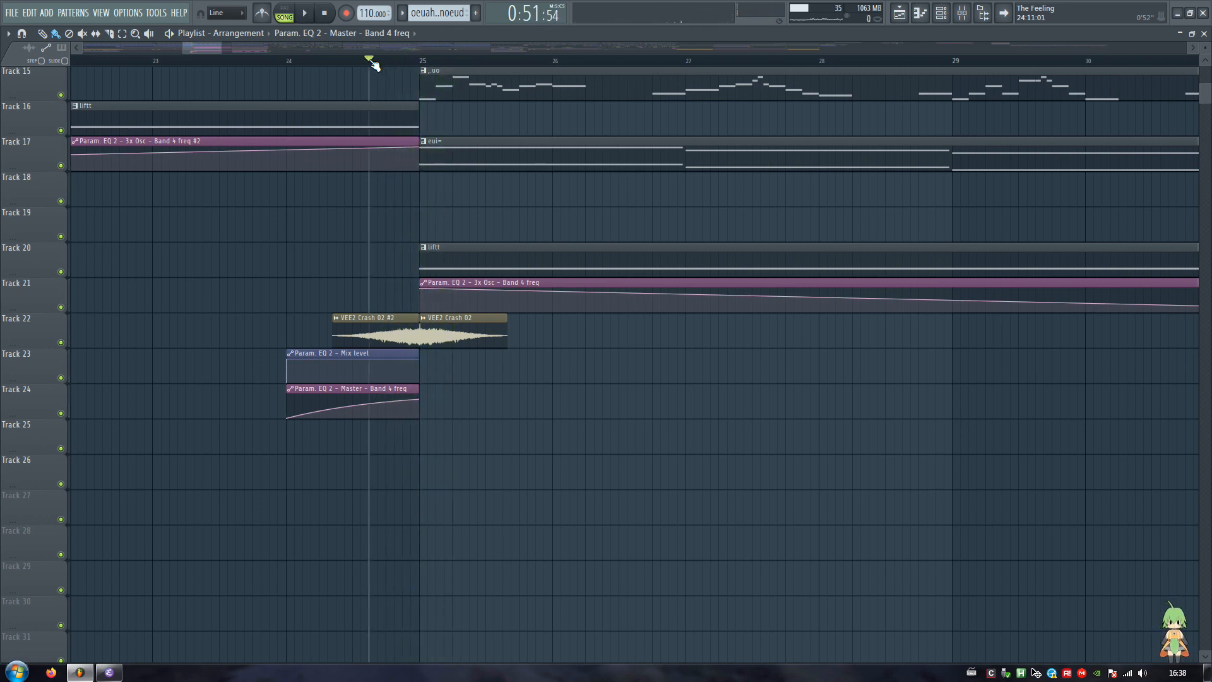
{"action": "key", "text": "space"}
{"action": "key", "text": "space"}
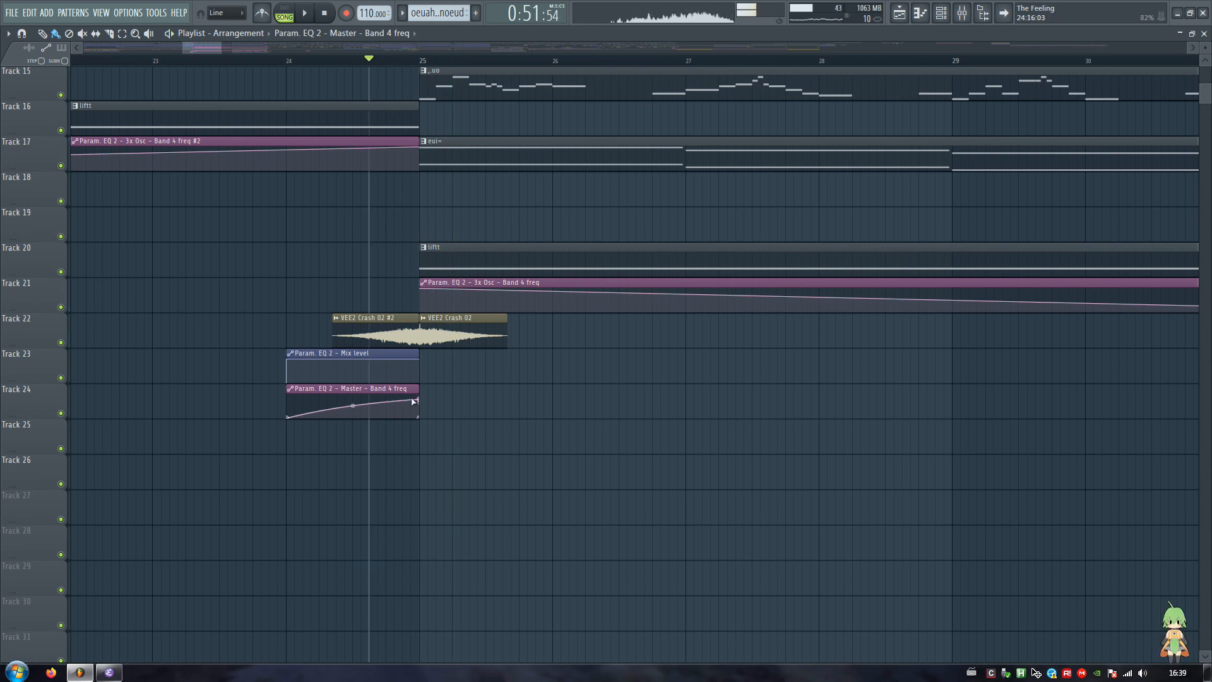
Restore the Band 4 freq automation's peak to before bar 25 so the curve falls off at the end, play the transition and stop
{"action": "left_click_drag", "start_coordinate": [414, 402], "coordinate": [387, 401]}
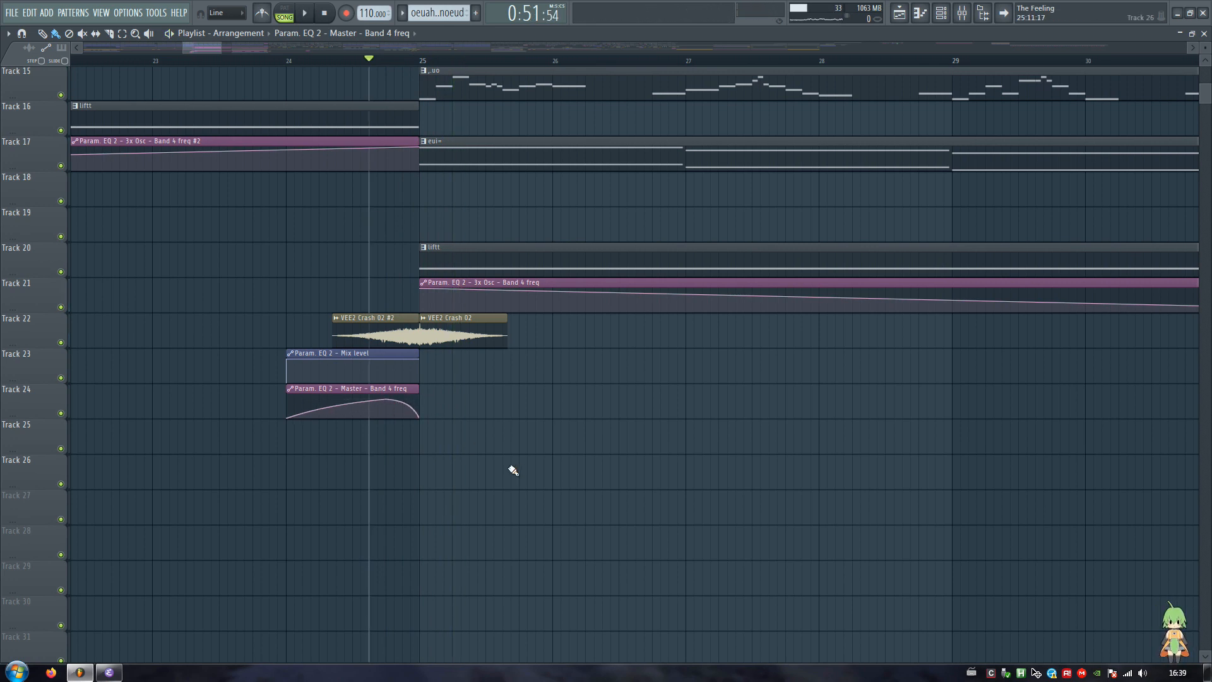
{"action": "key", "text": "space"}
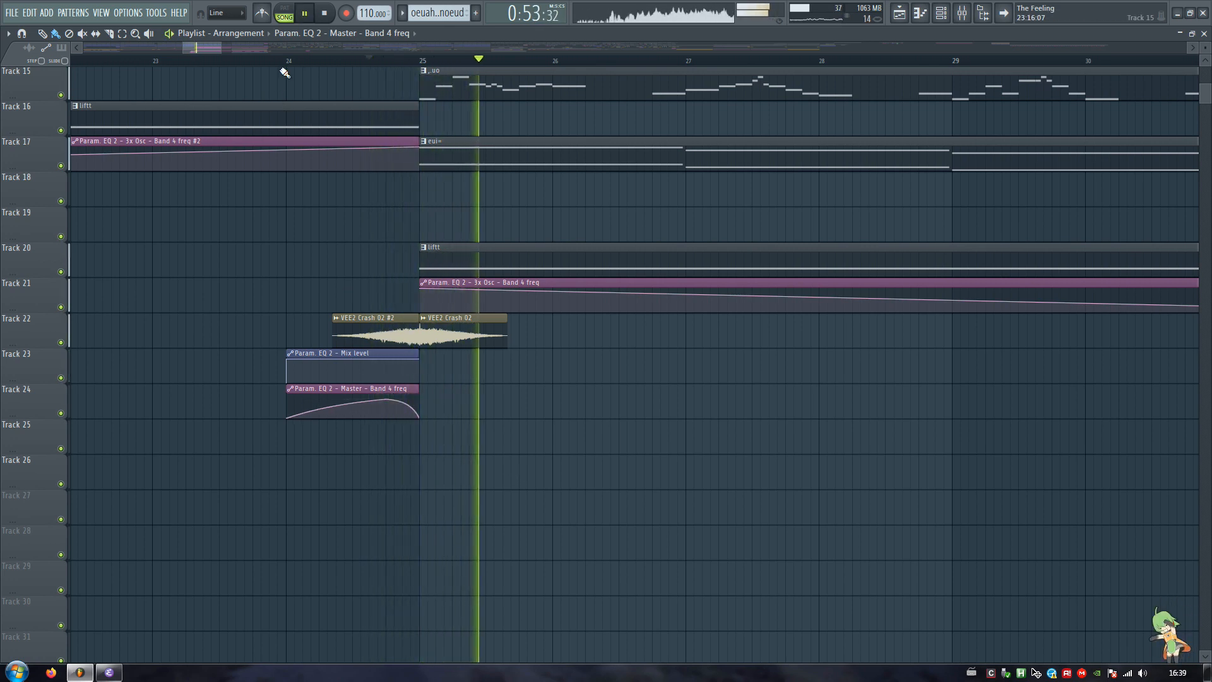
{"action": "scroll", "coordinate": [285, 72], "scroll_direction": "down", "scroll_amount": 10}
{"action": "key", "text": "space"}
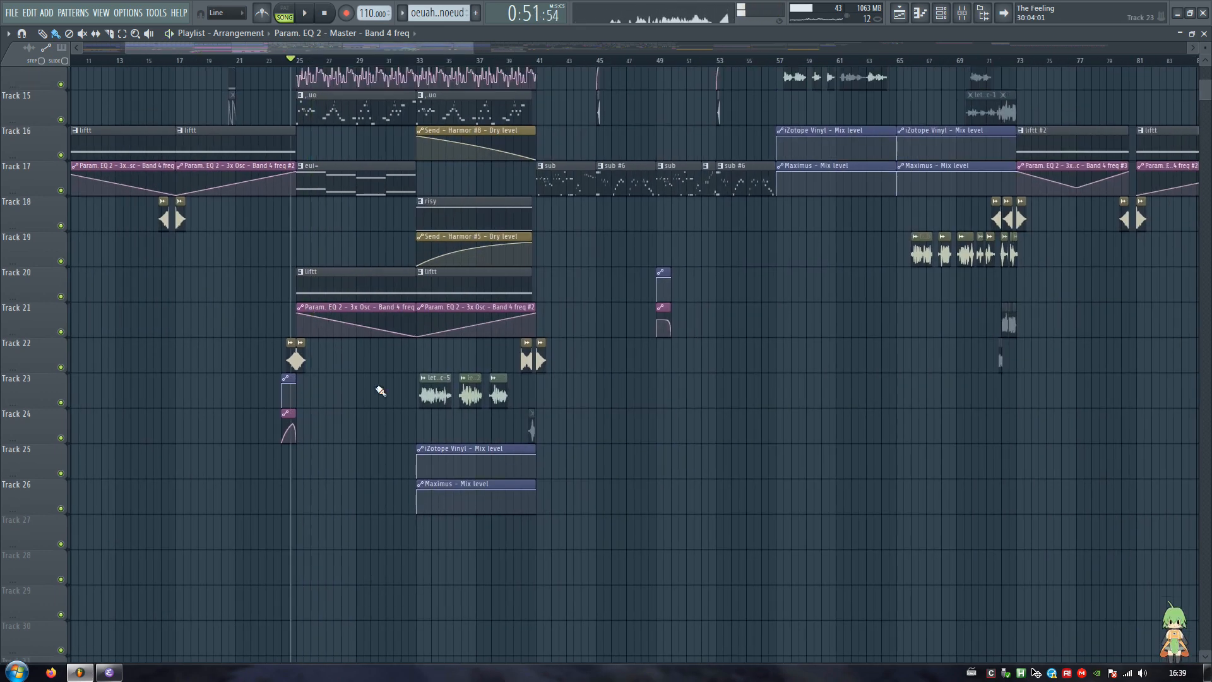
Show the whole arrangement in the playlist out to about bar 160 and return the playhead to the song's start
{"action": "scroll", "coordinate": [380, 391], "scroll_direction": "up", "scroll_amount": 10}
{"action": "scroll", "coordinate": [381, 80], "scroll_direction": "down", "scroll_amount": 3}
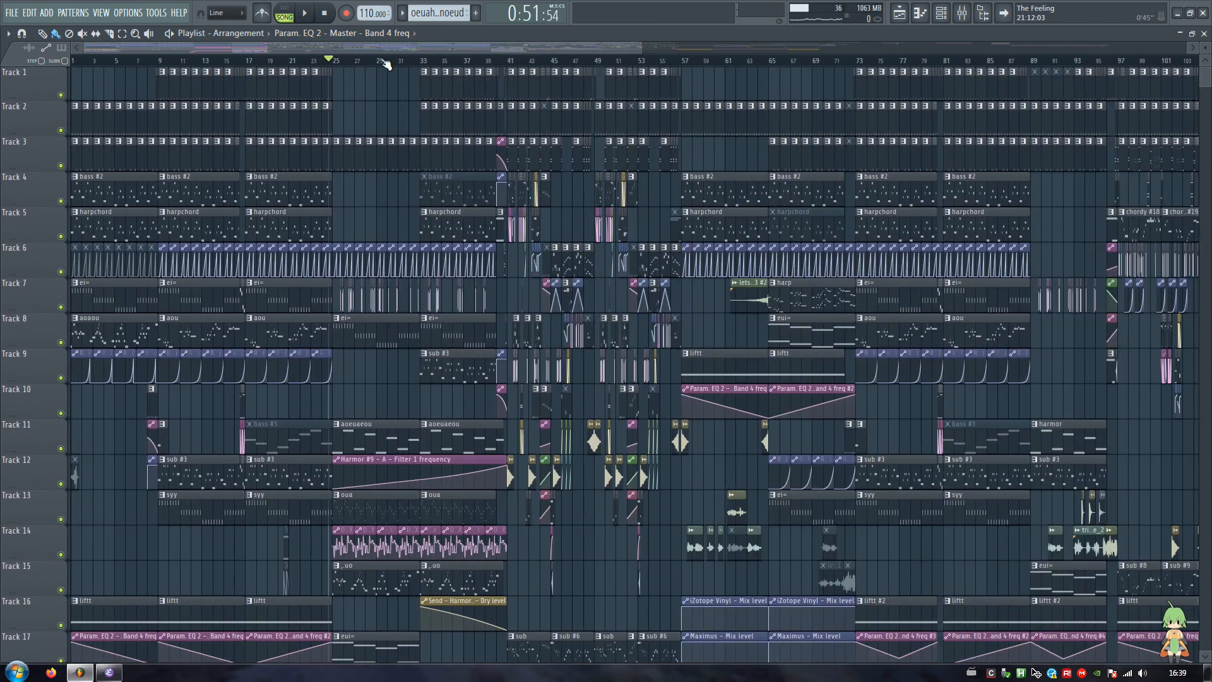
{"action": "scroll", "coordinate": [385, 64], "scroll_direction": "down", "scroll_amount": 2}
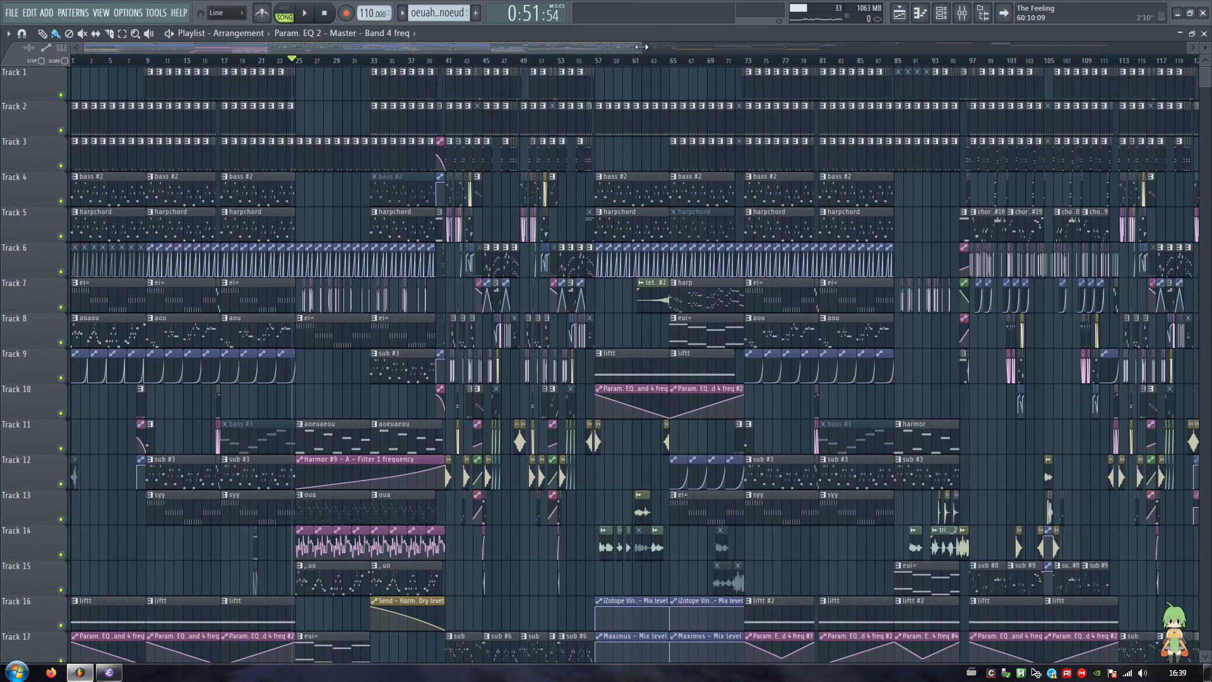
{"action": "left_click_drag", "start_coordinate": [642, 48], "coordinate": [848, 75]}
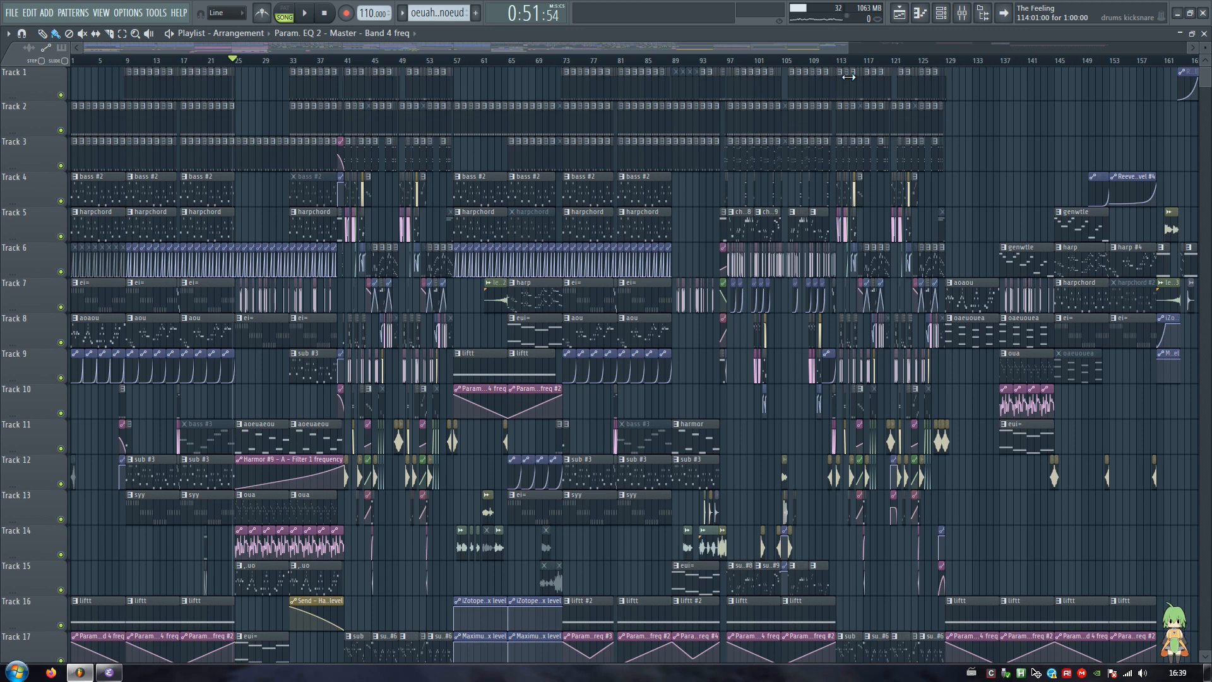
{"action": "left_click", "coordinate": [332, 8]}
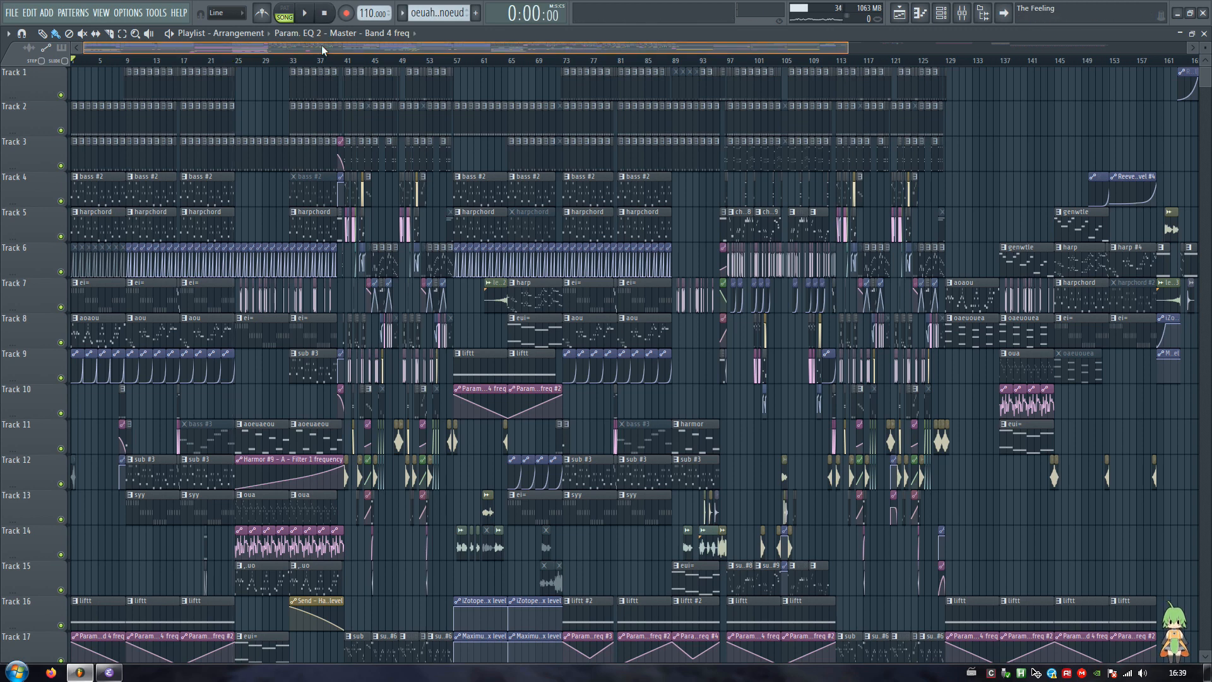